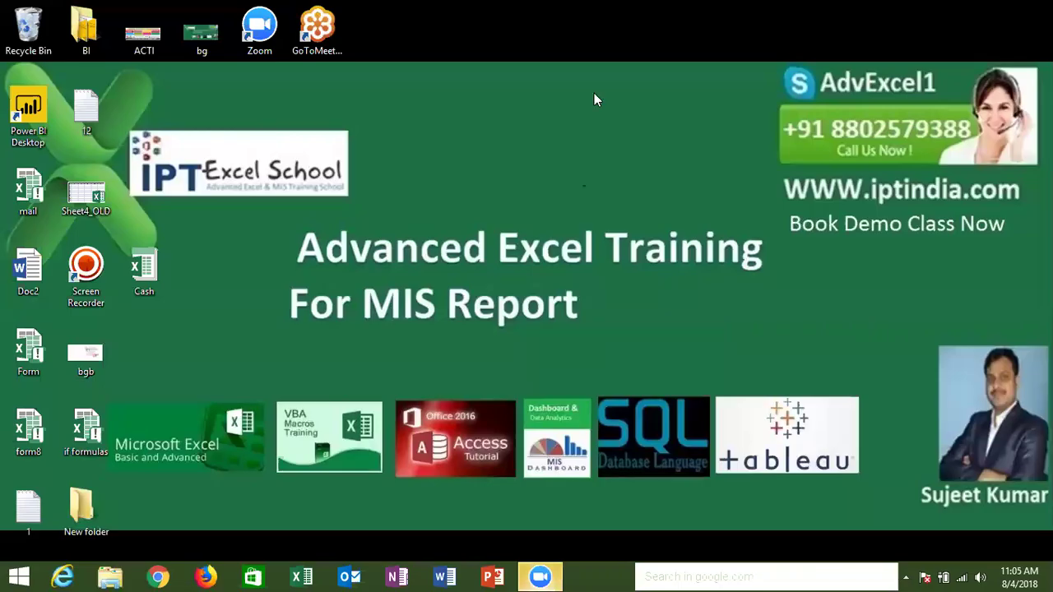
Refresh the Windows desktop and launch Excel from the taskbar.
right_click(549, 443)
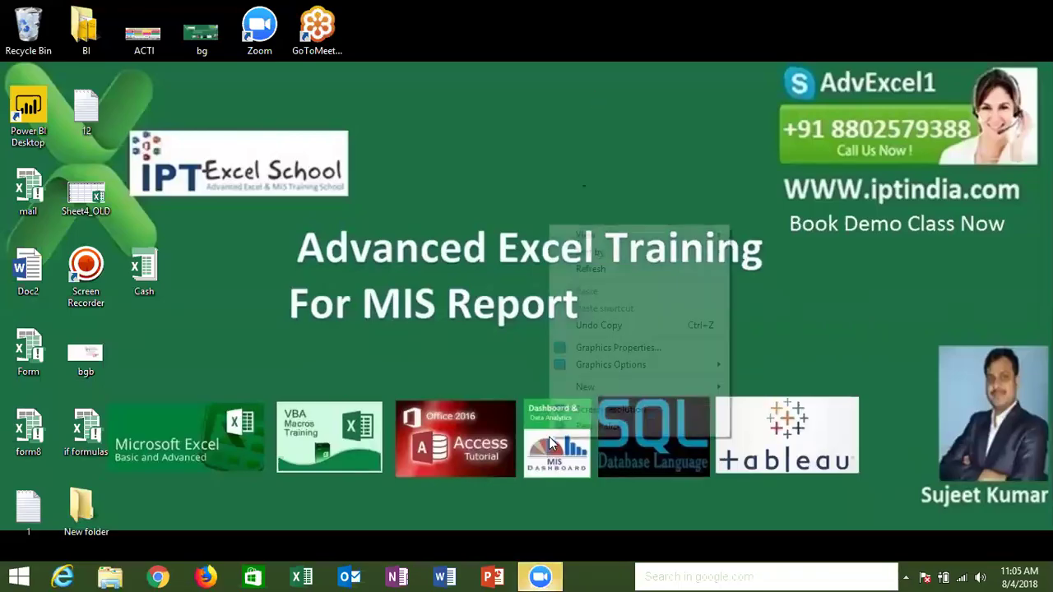
left_click(596, 276)
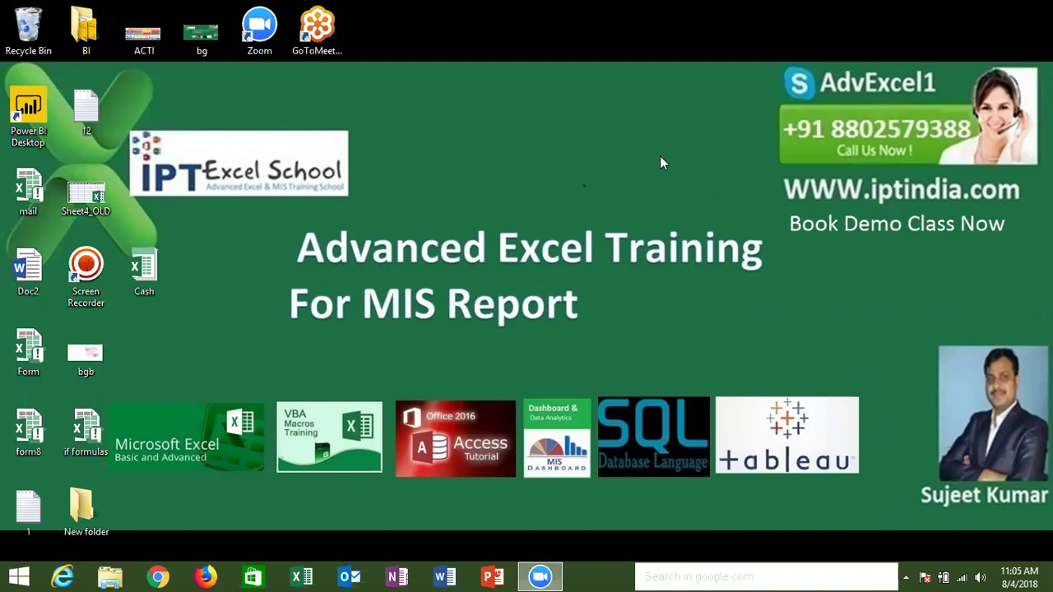
left_click(295, 578)
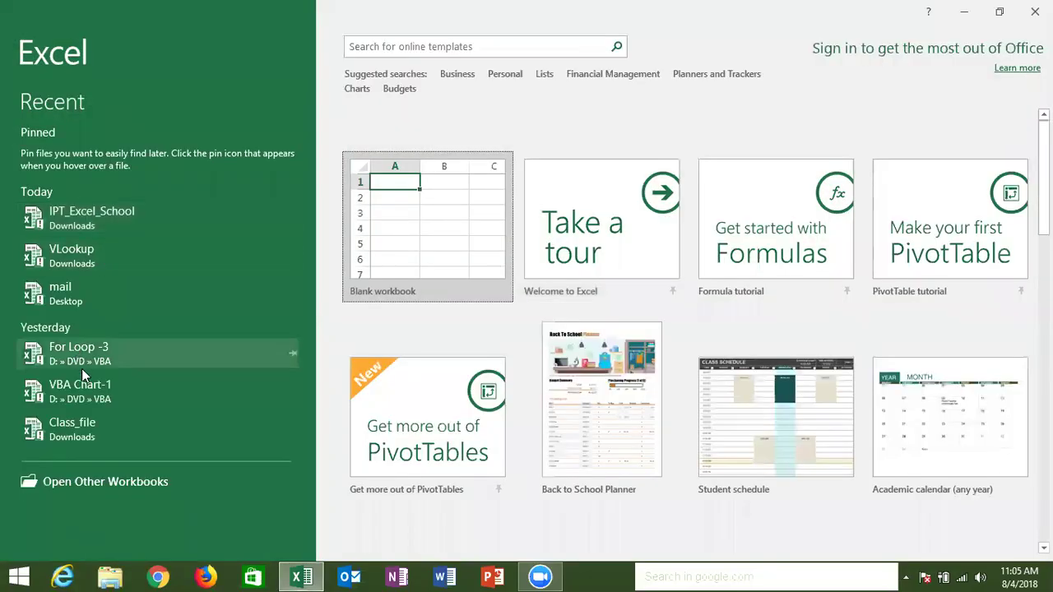
Open the Class_file workbook from Recent and delete Sheet7.
left_click(86, 430)
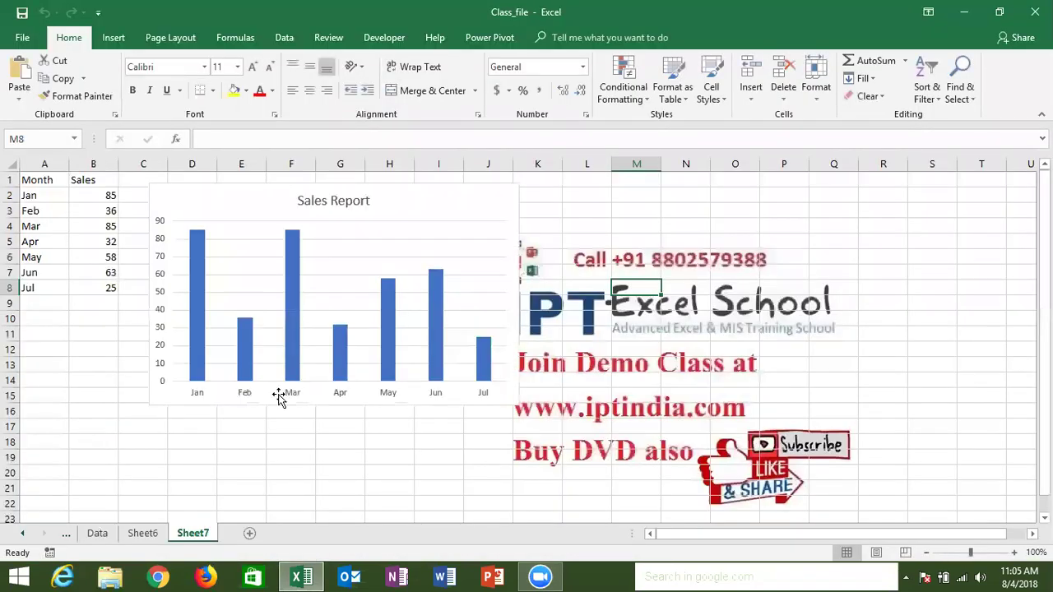
right_click(187, 543)
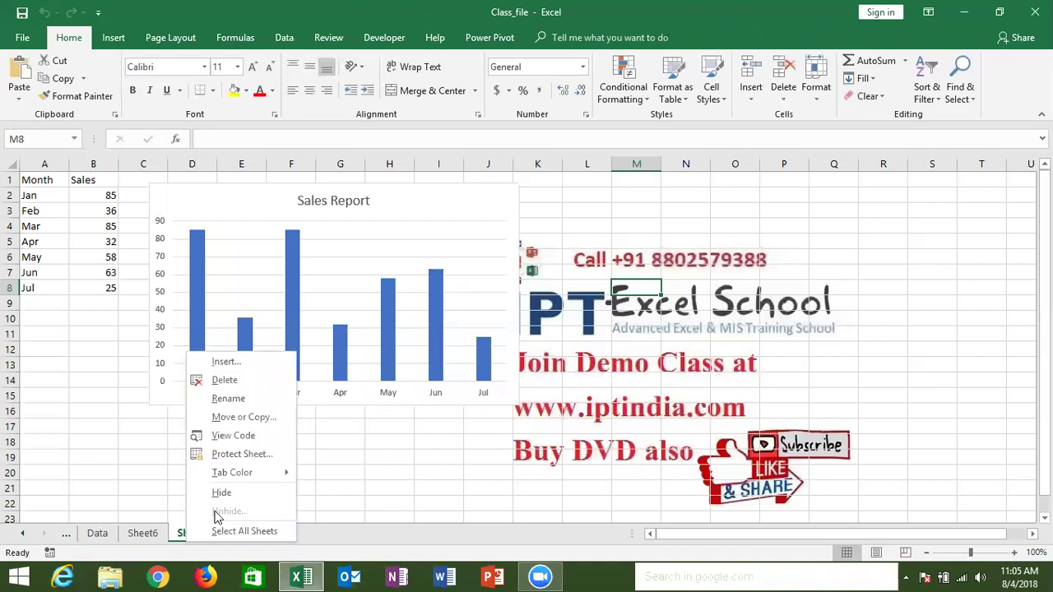
left_click(220, 378)
left_click(503, 330)
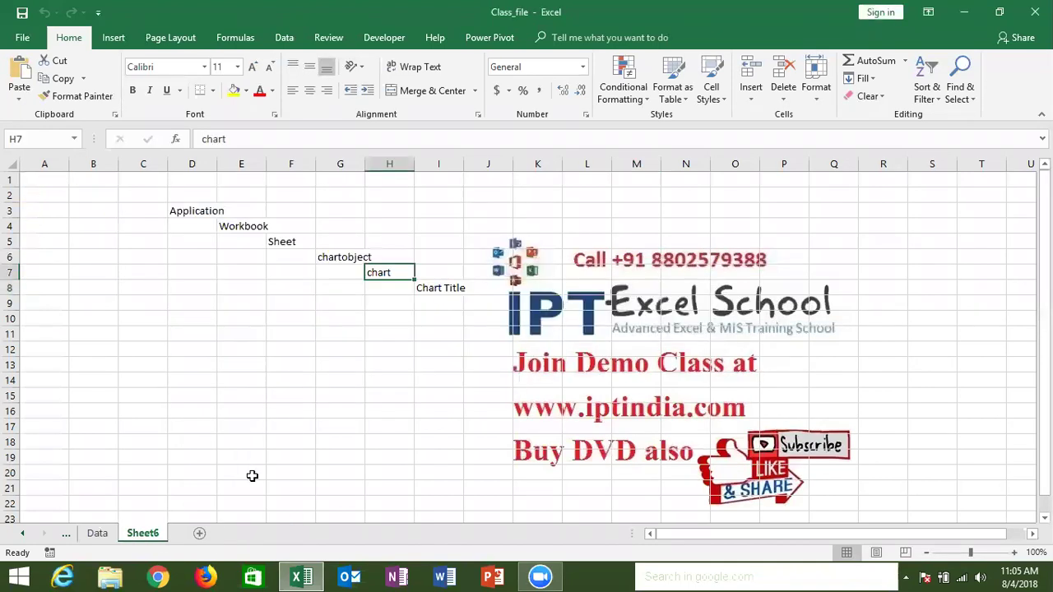
Delete Sheet6 as well and switch to the empty Sheet1.
right_click(143, 539)
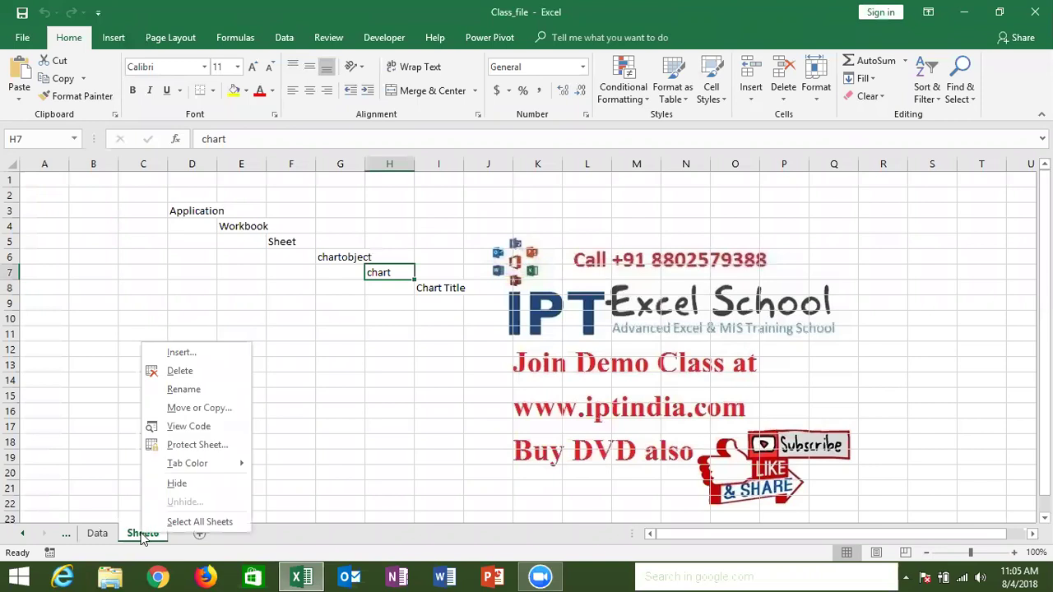
left_click(181, 371)
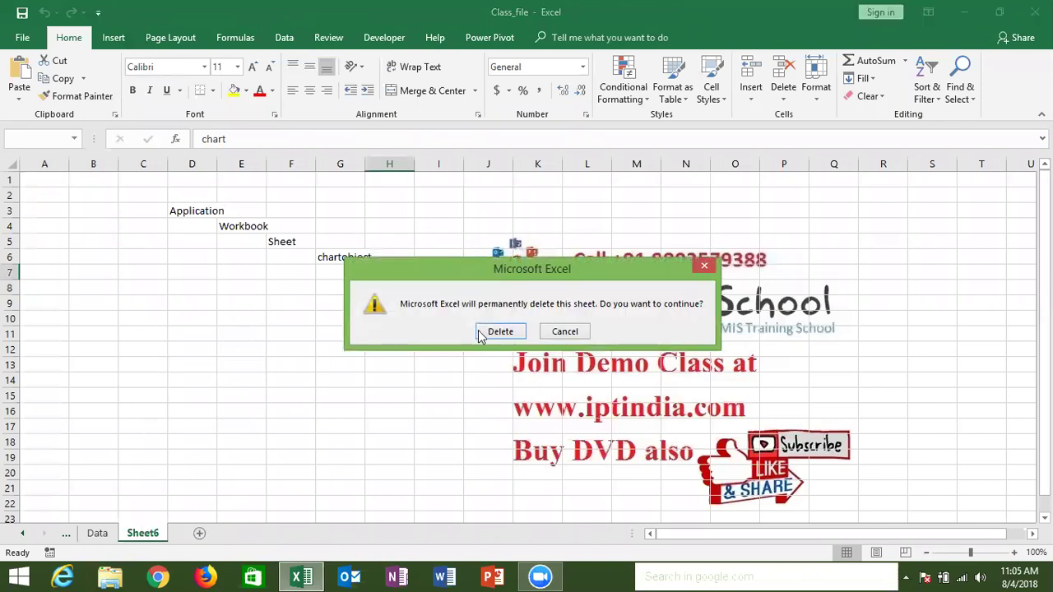
left_click(486, 331)
left_click(148, 536)
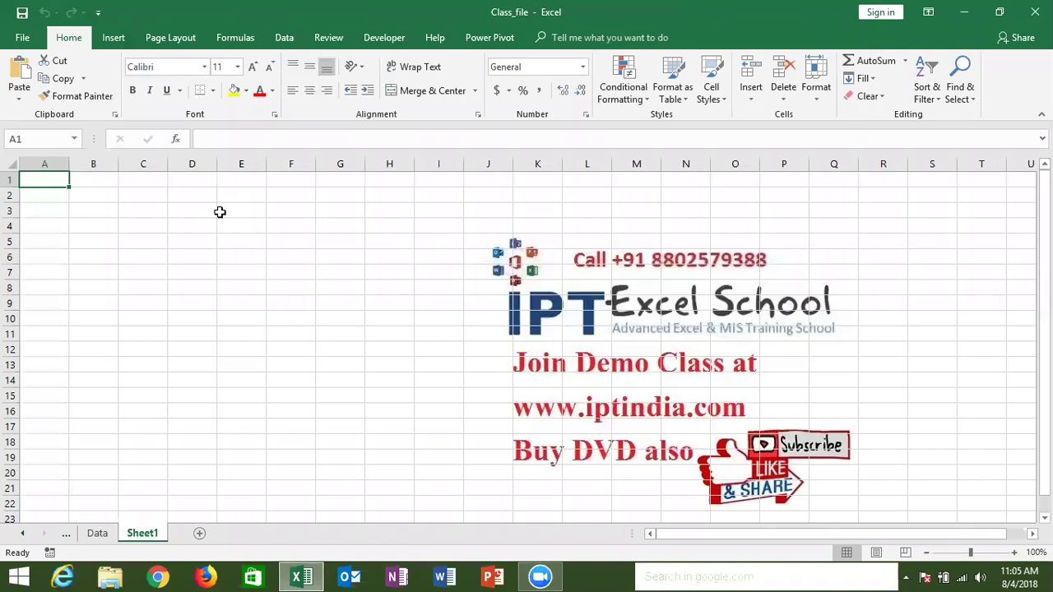
Enter the headers Name, City and Amt in A1:C1.
type("Name")
key("Tab")
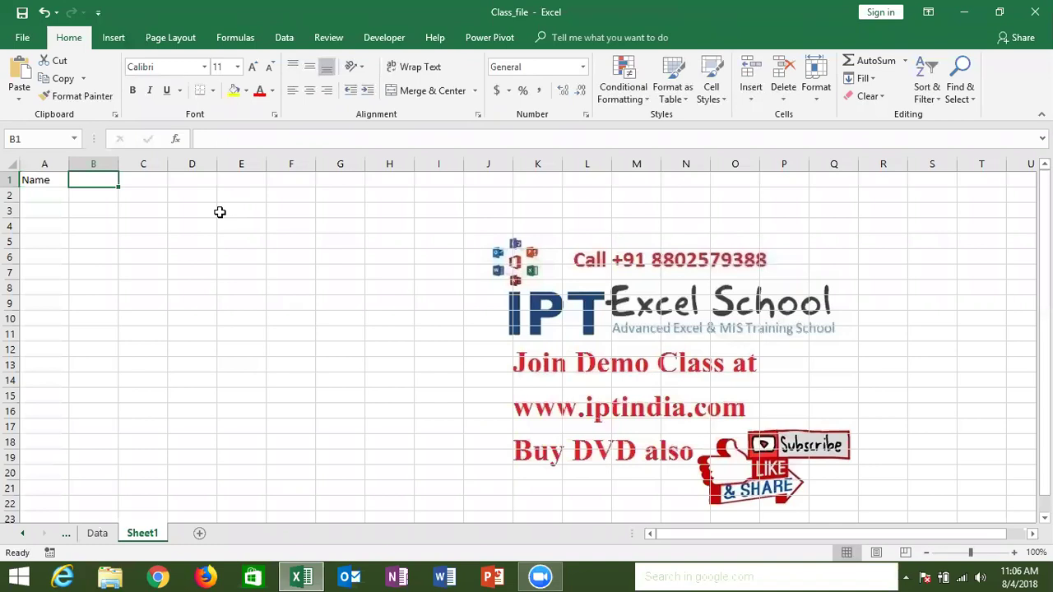
type("A")
key("BackSpace")
key("Left")
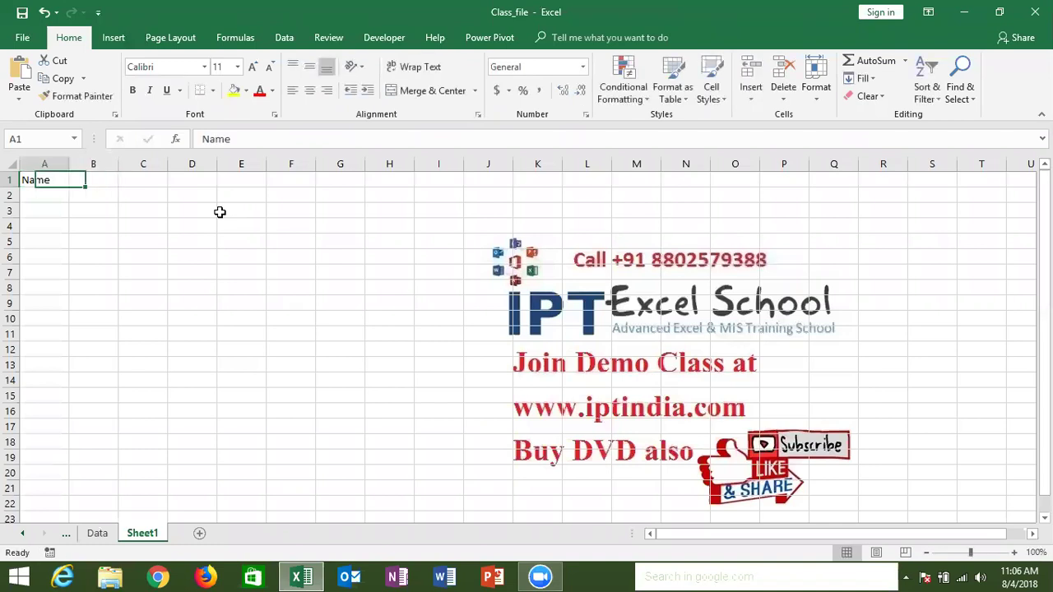
key("Right")
type("City")
key("Tab")
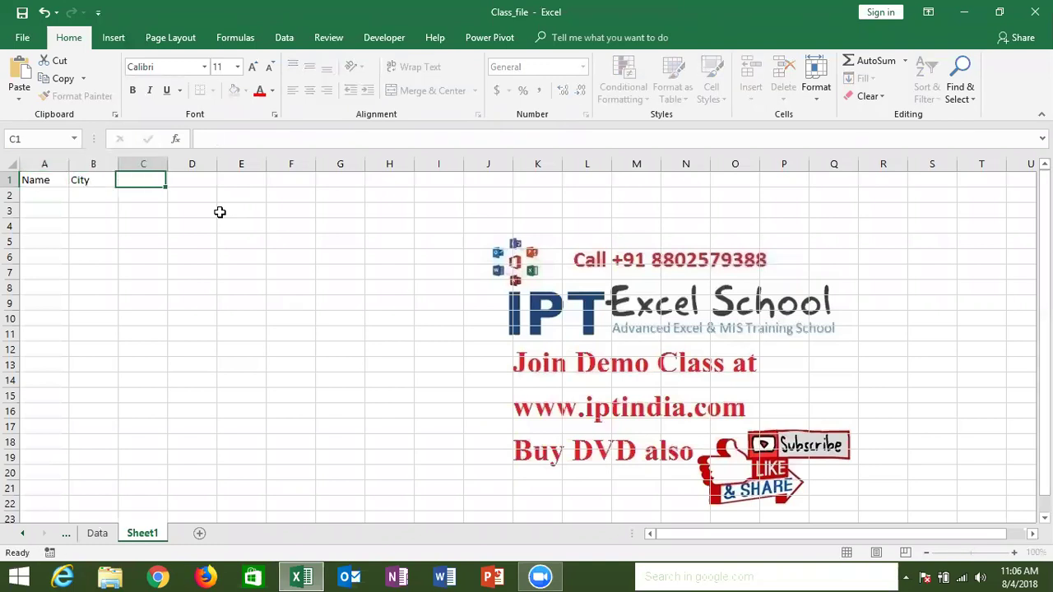
type("Mat")
key("BackSpace")
key("BackSpace")
key("BackSpace")
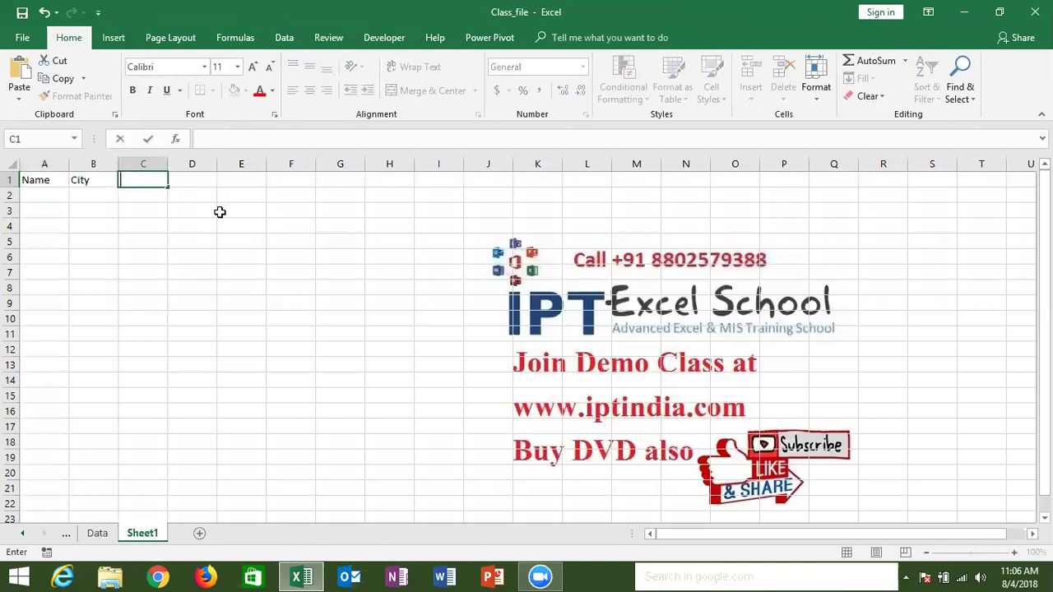
type("Amt")
key("Return")
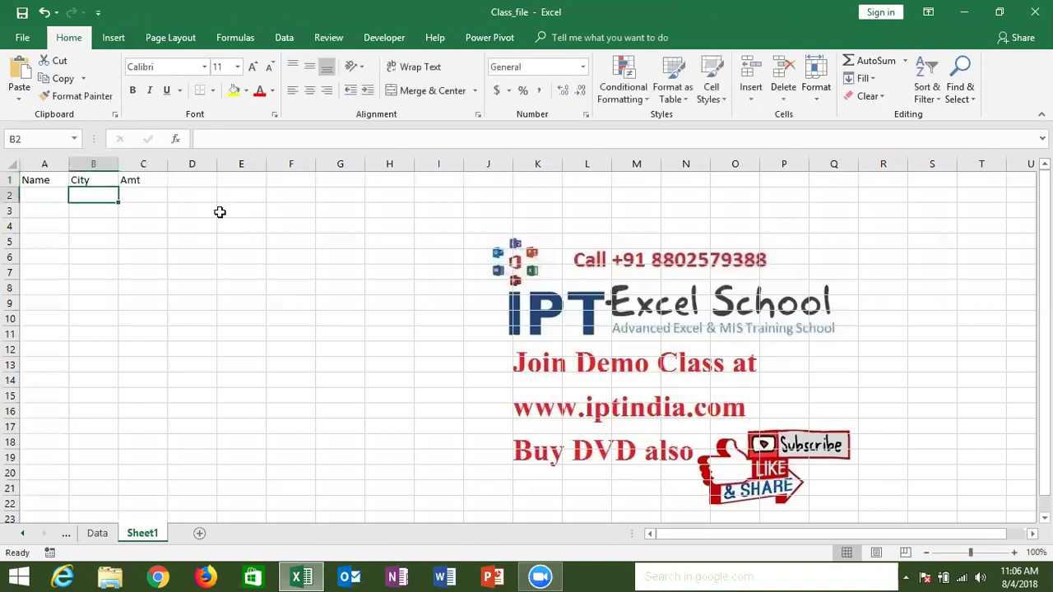
Fill B2:B4 with the cities Pune, Delhi and Noida.
type("Pune")
key("Return")
type("Delj")
key("BackSpace")
type("hi")
key("Return")
type("No")
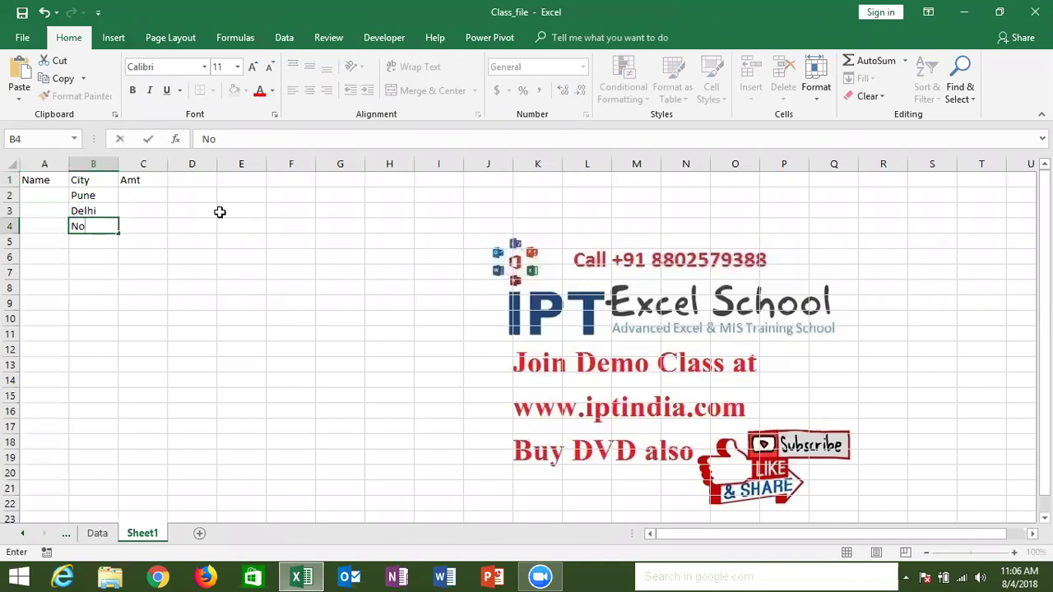
type("id")
type("a")
key("Return")
Add a Total label in A5 and =SUM(C2:C4) in C5.
key("Left")
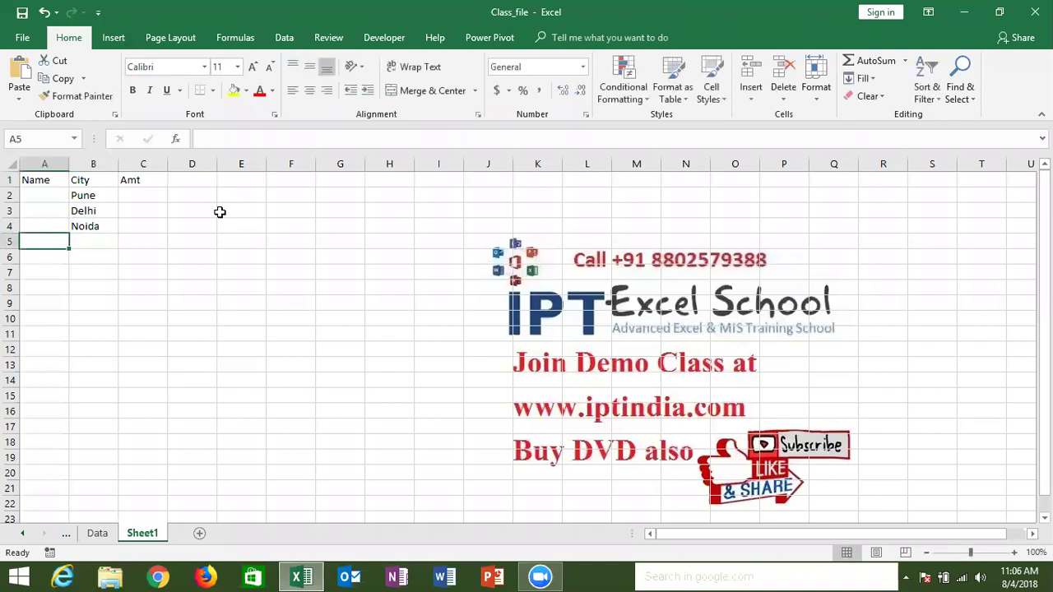
type("Total")
key("Tab")
key("Tab")
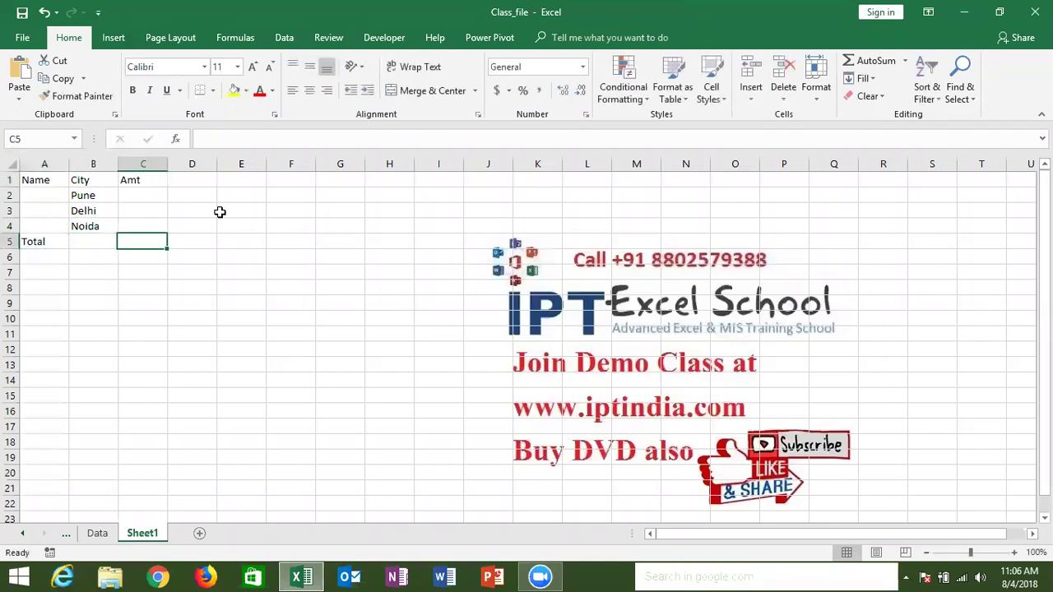
type("=SUM(")
key("Up")
key("shift+Up")
key("shift+Up")
key("Return")
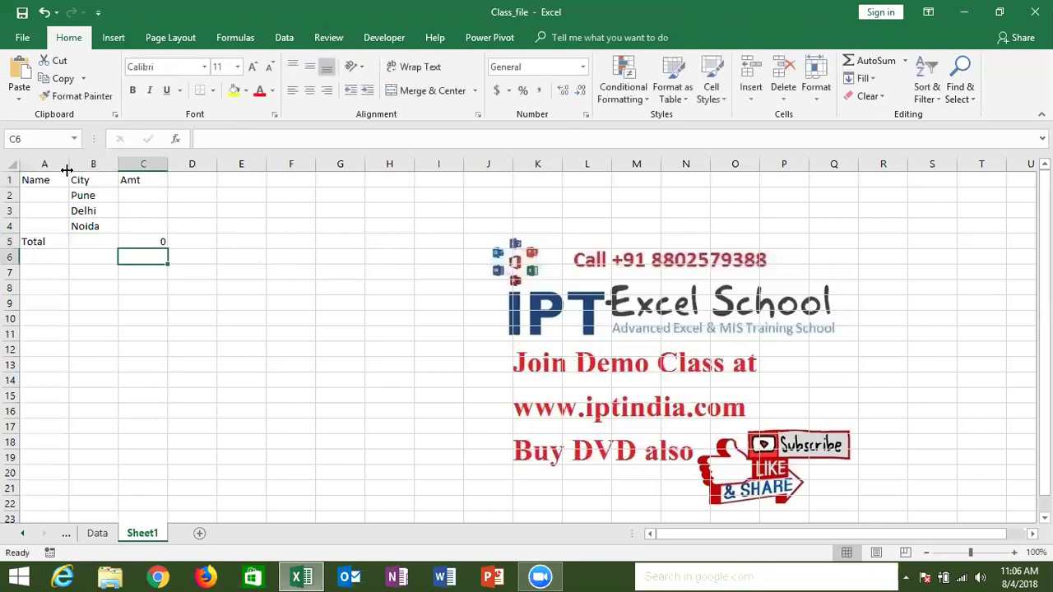
Apply All Borders to every cell of the A1:C5 table.
left_click_drag(51, 179, 142, 242)
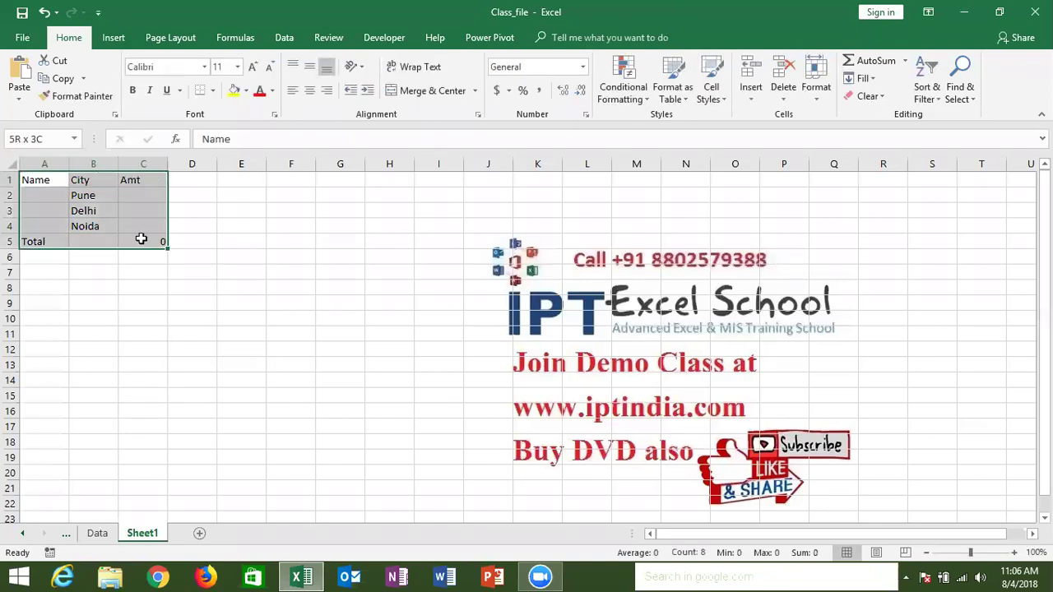
left_click(212, 91)
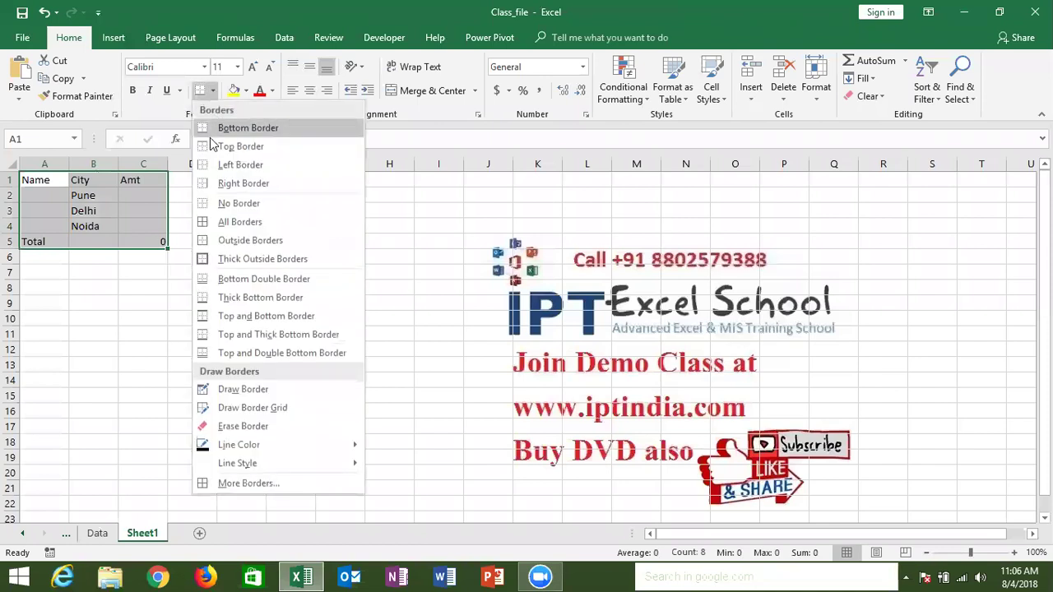
left_click(210, 220)
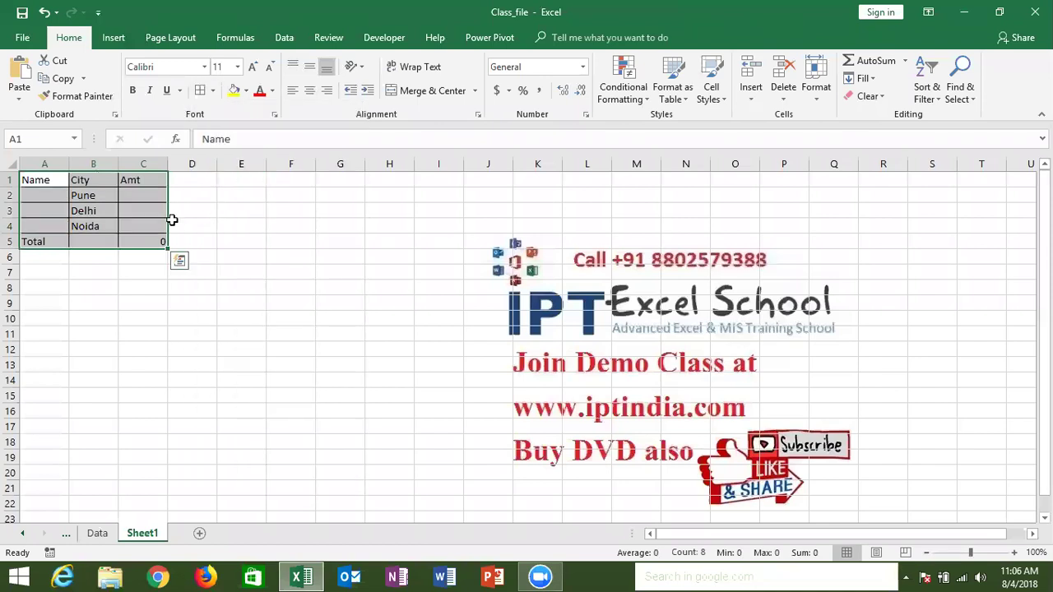
Merge A2:A4 into one centred cell under Name.
left_click_drag(58, 195, 58, 226)
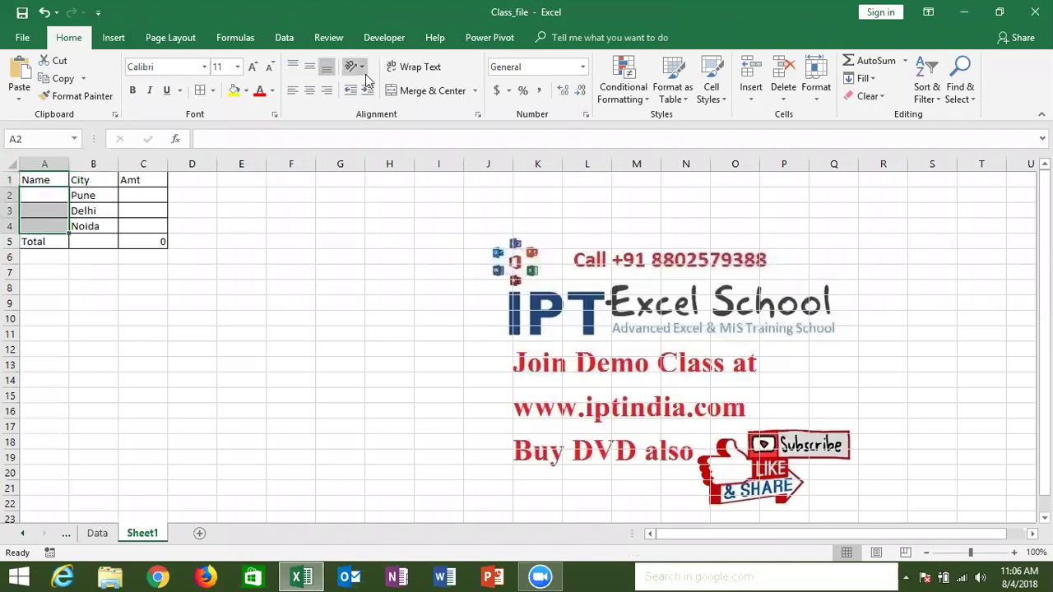
left_click(404, 92)
left_click(84, 318)
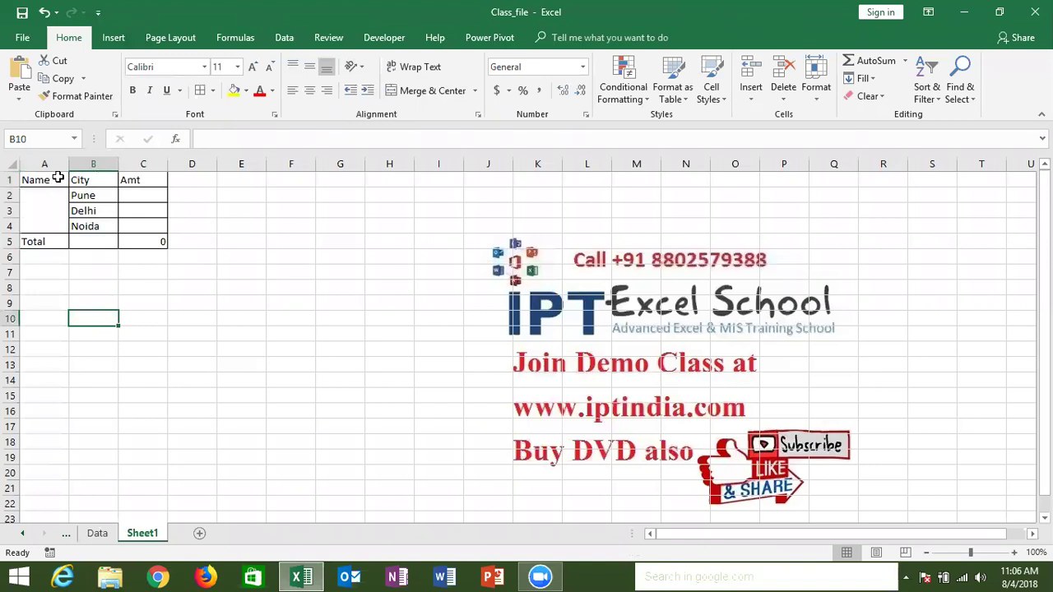
left_click_drag(51, 179, 159, 244)
key("ctrl+c")
left_click(54, 273)
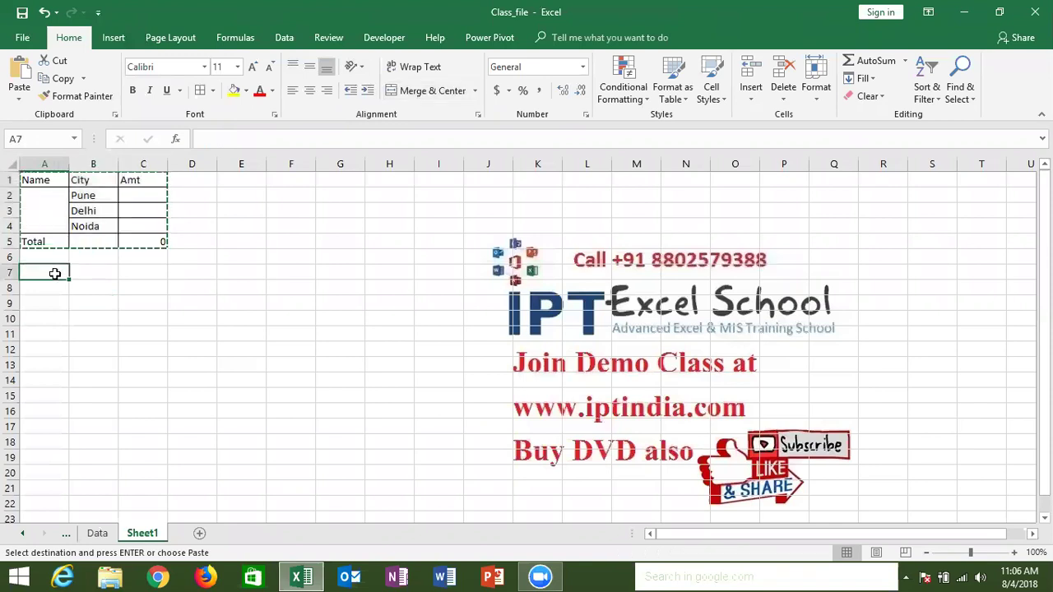
key("ctrl+v")
left_click(47, 375)
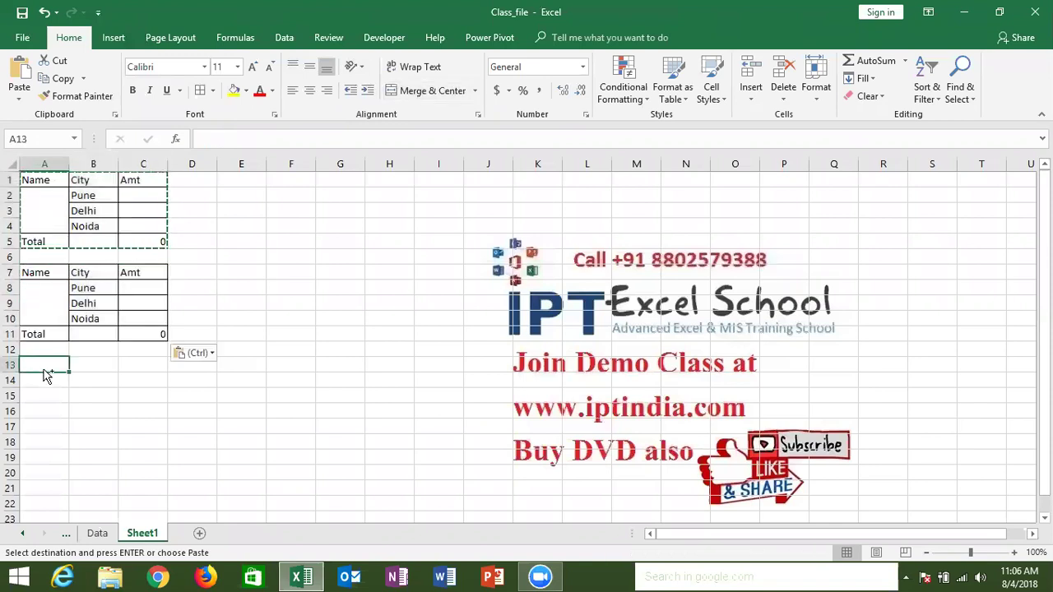
key("ctrl+v")
left_click(43, 455)
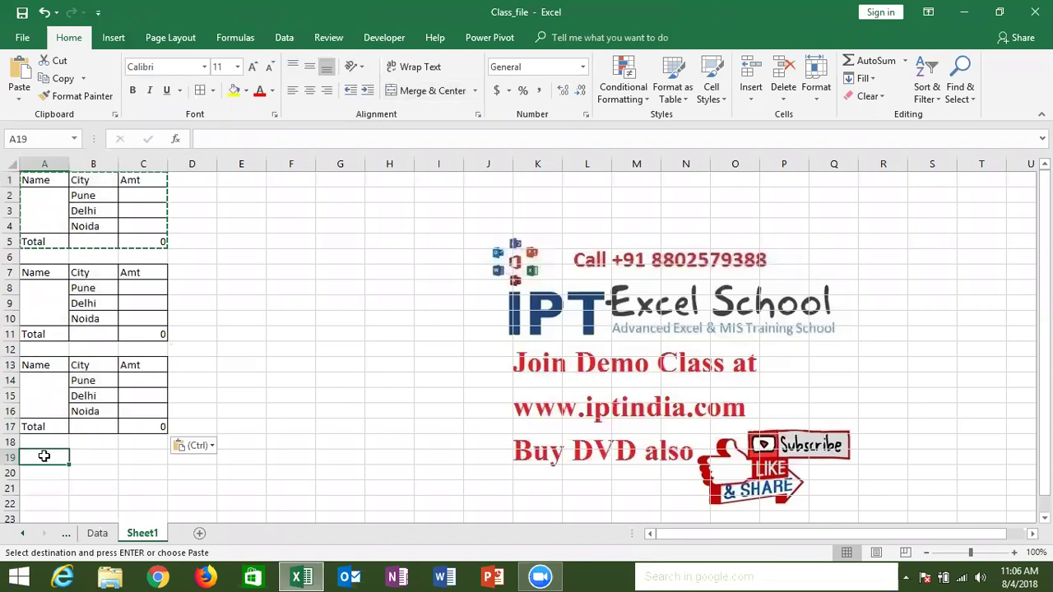
key("ctrl+v")
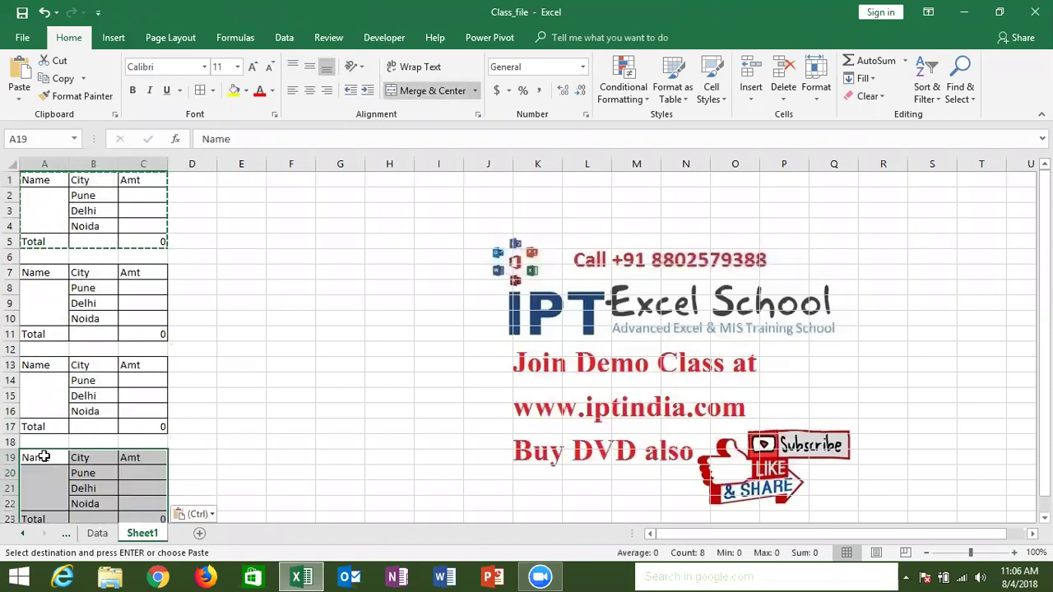
key("ctrl+z")
key("ctrl+z")
key("ctrl+z")
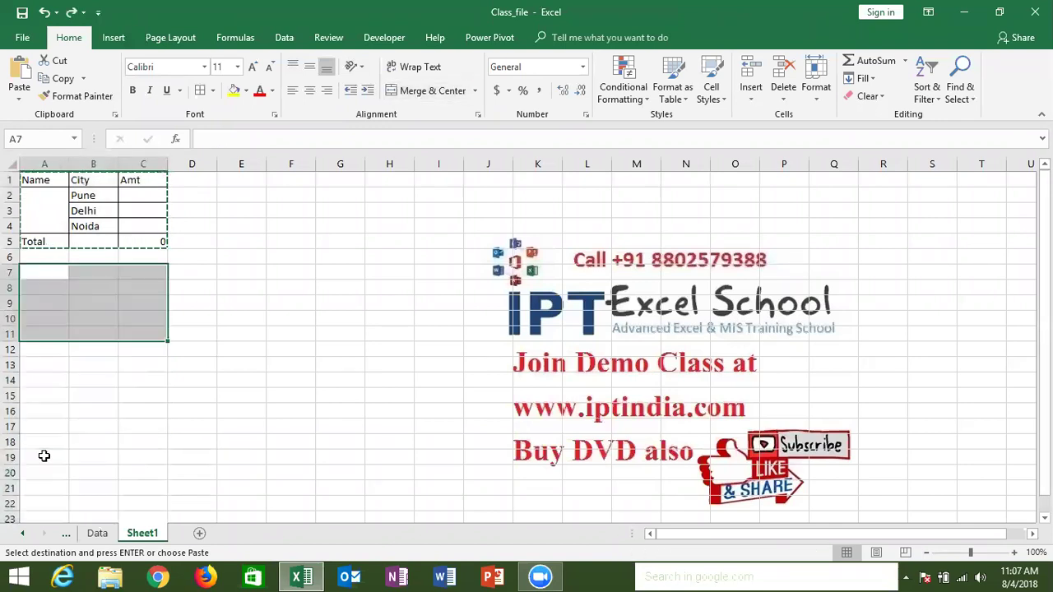
key("Escape")
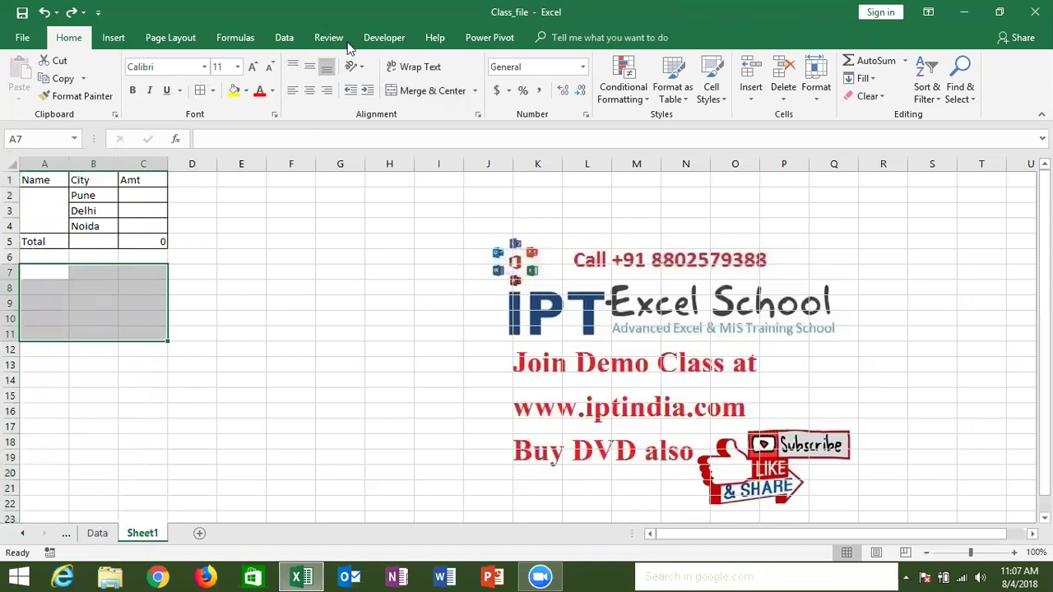
Open the Visual Basic editor from the Developer tab, dock it left, and select all Module6 code.
left_click(381, 40)
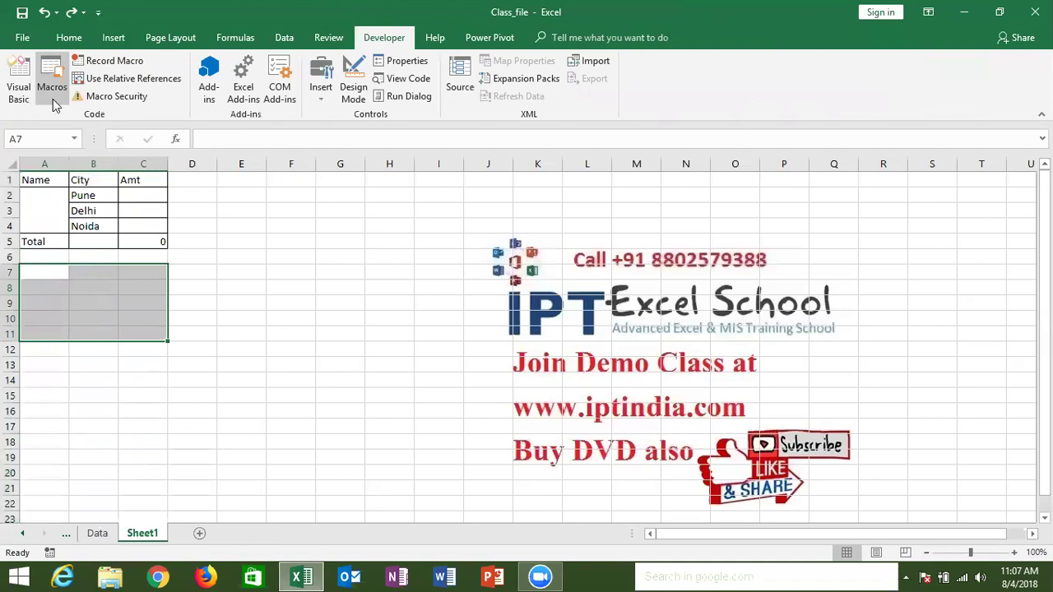
left_click(52, 99)
key("Escape")
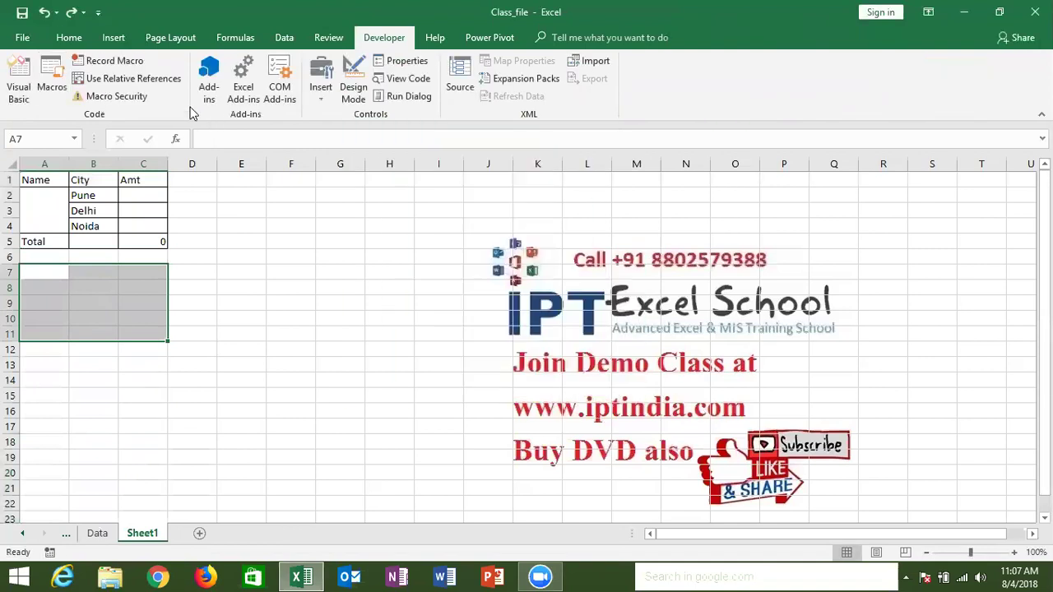
left_click(18, 83)
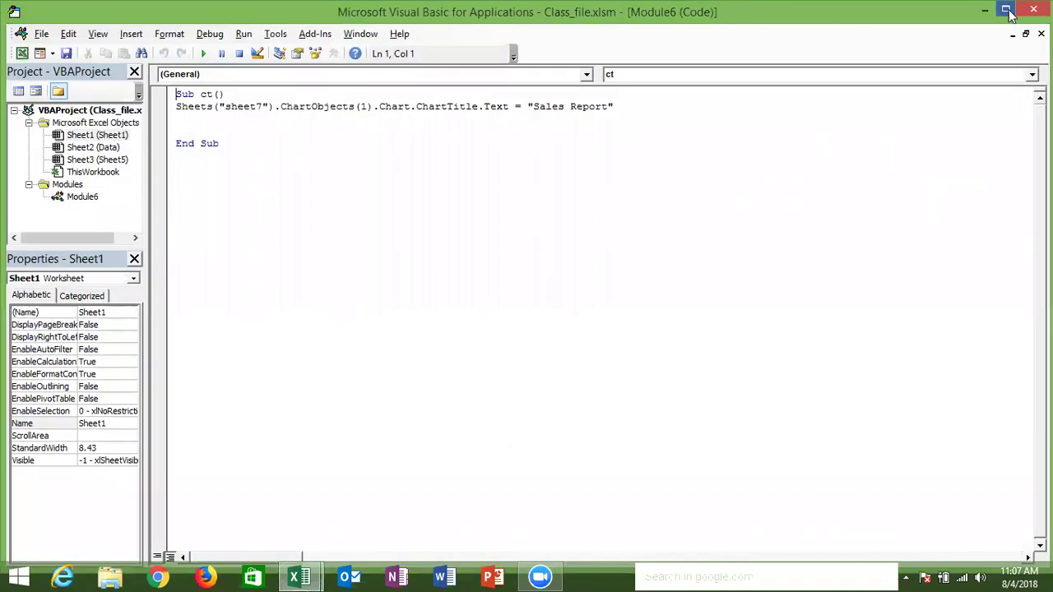
left_click(1008, 11)
left_click(1005, 9)
key("super+Left")
left_click(278, 162)
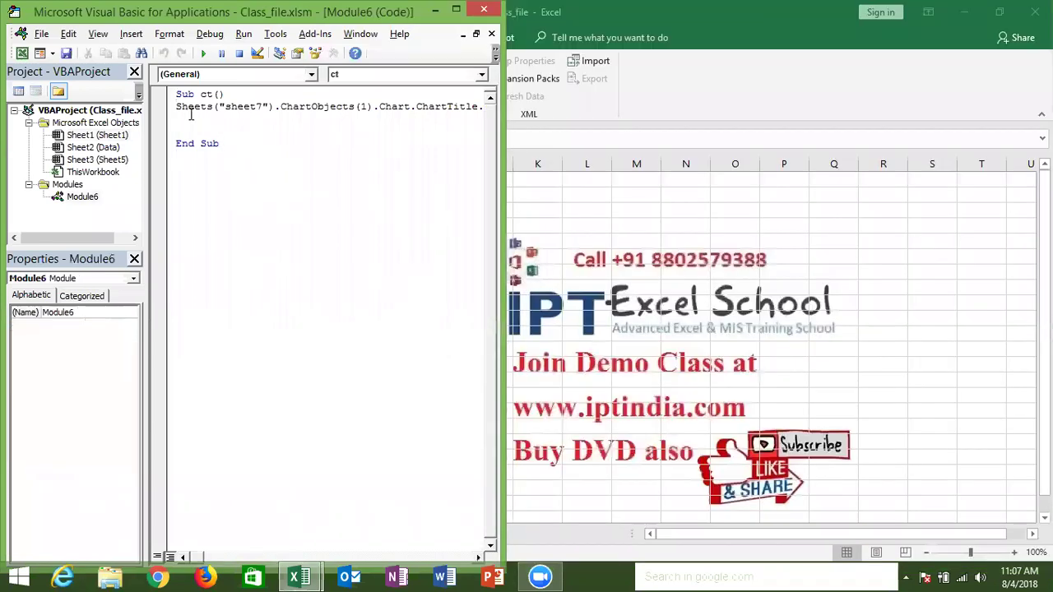
key("ctrl+a")
Replace the old code with Sub loop_1 containing Range("A1:C5").Copy.
key("Delete")
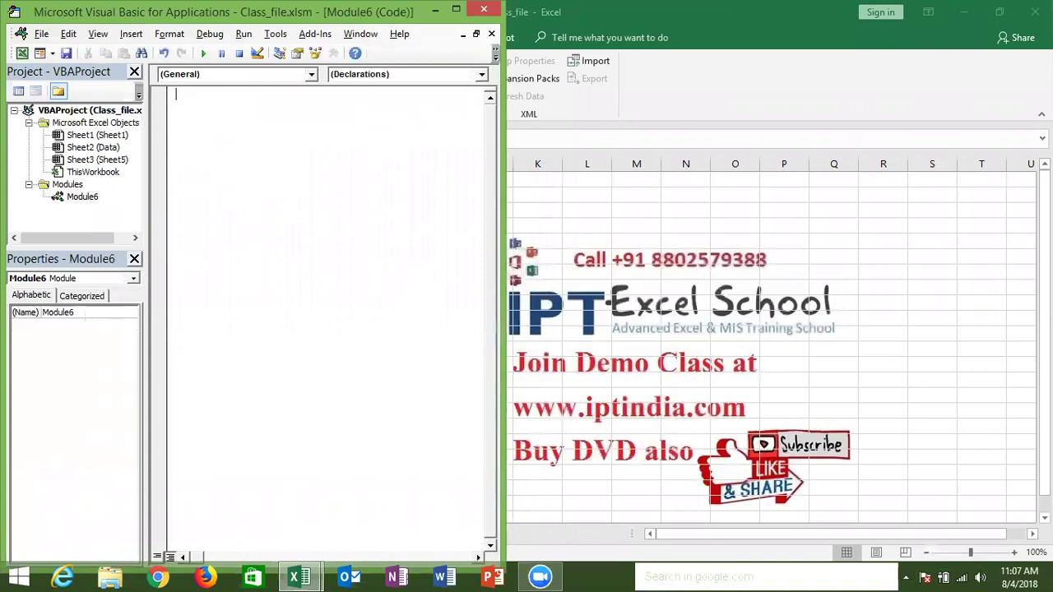
type("sub loop_1()")
key("Return")
key("Return")
key("Return")
key("Up")
key("Up")
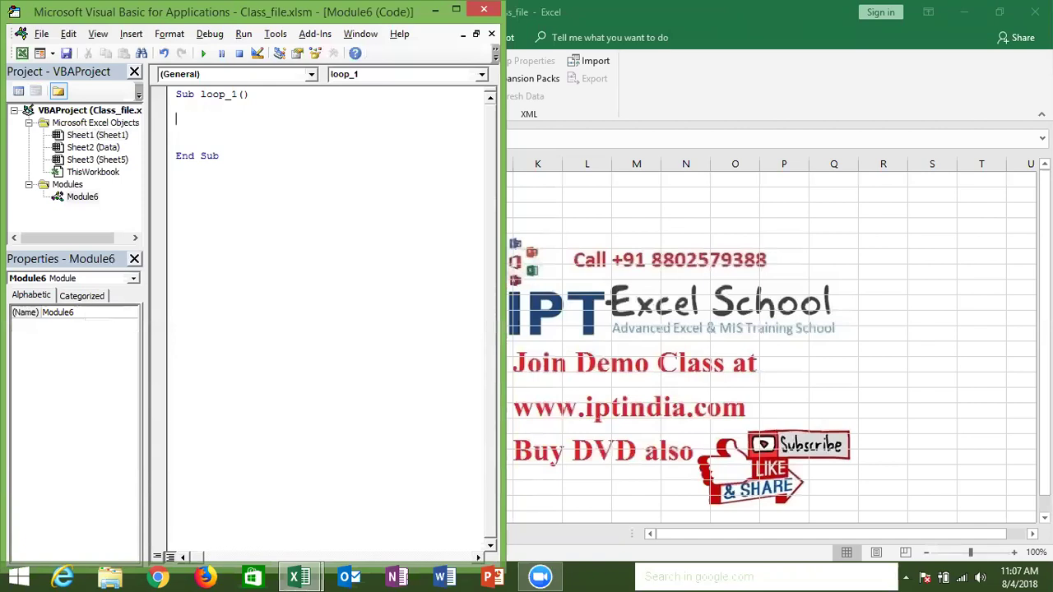
key("alt+F11")
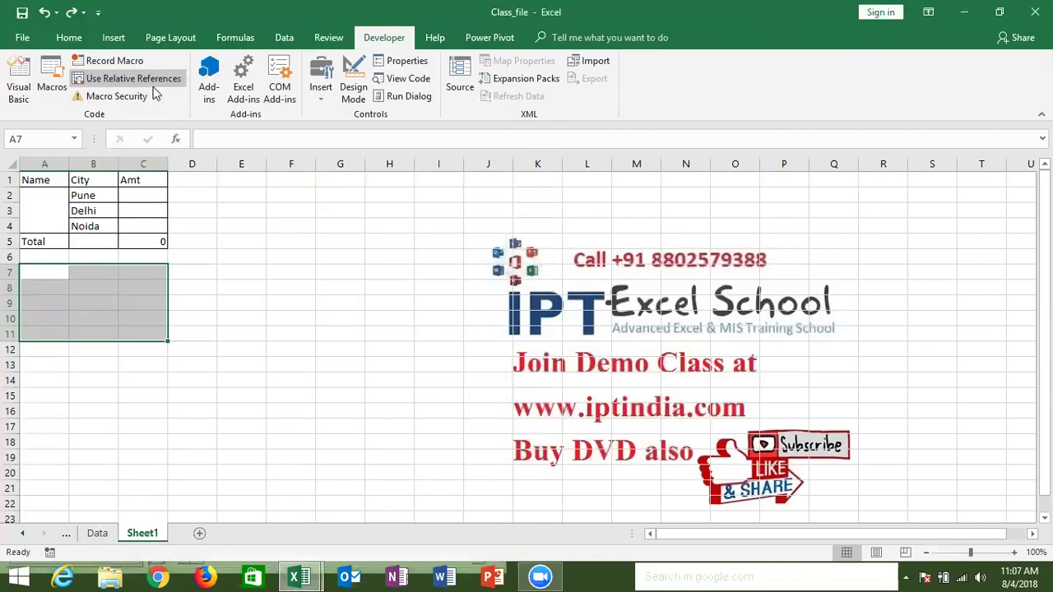
left_click(51, 180)
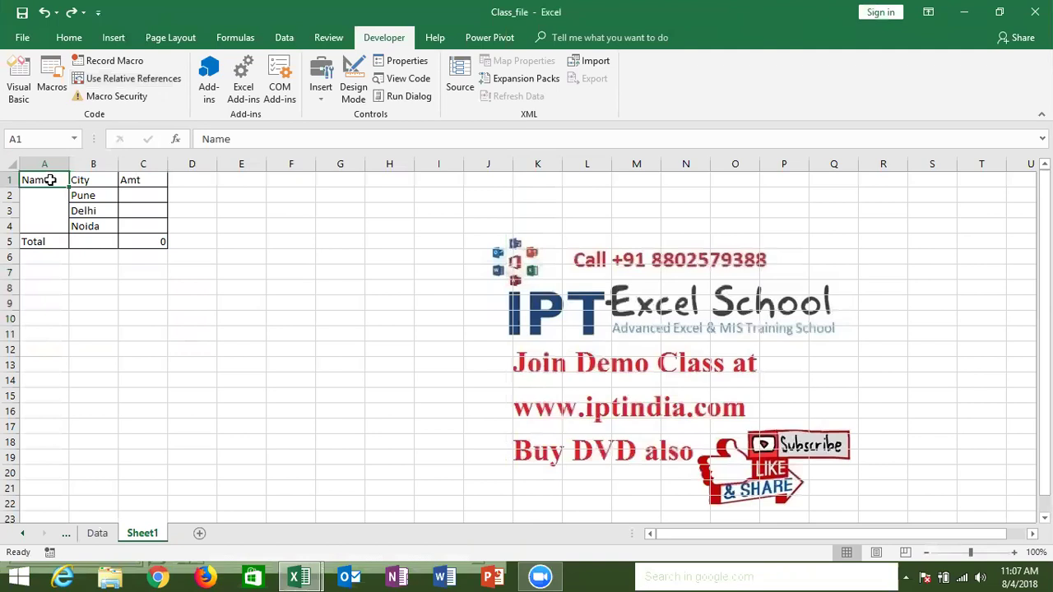
key("alt+F11")
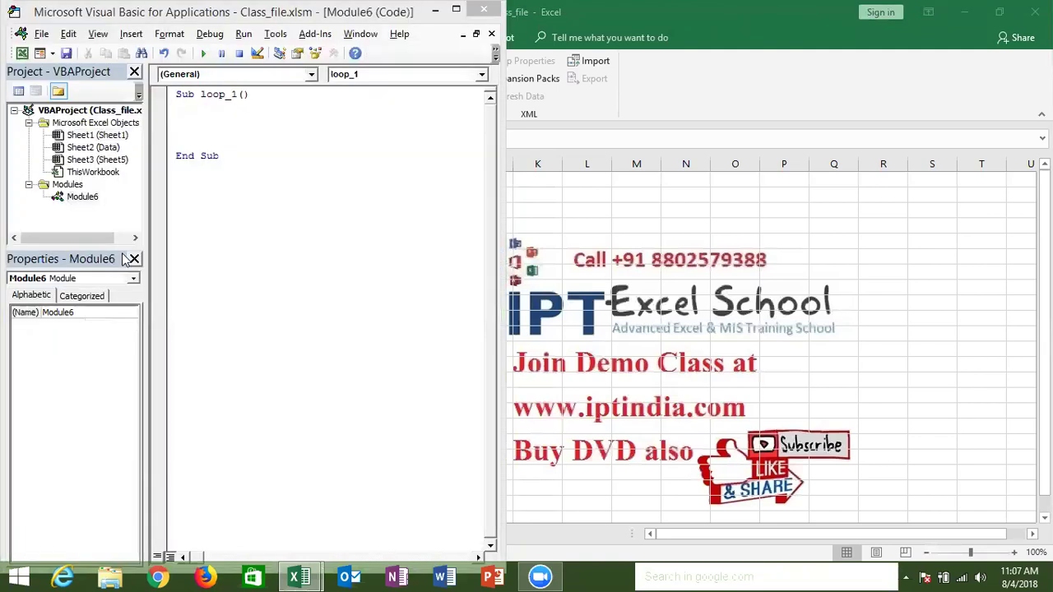
type("range(\"")
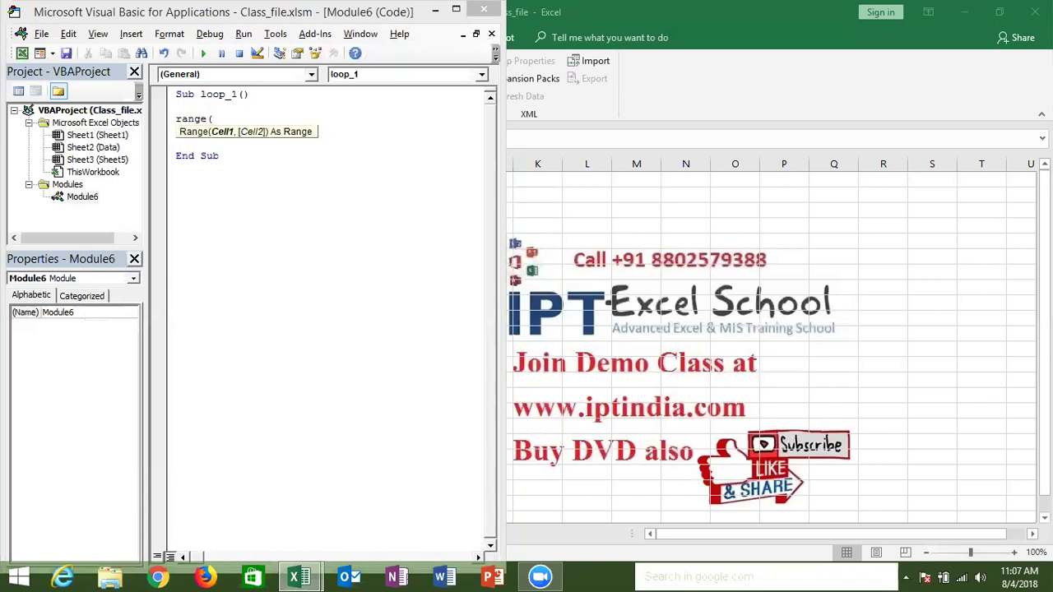
type("A1:")
type("C5\").")
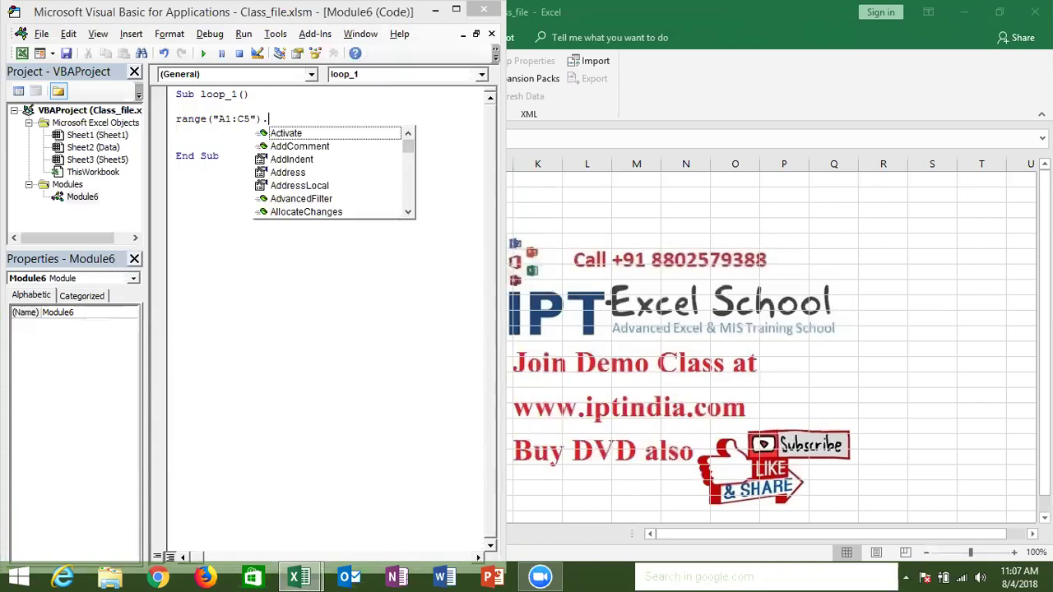
type("copy")
key("Return")
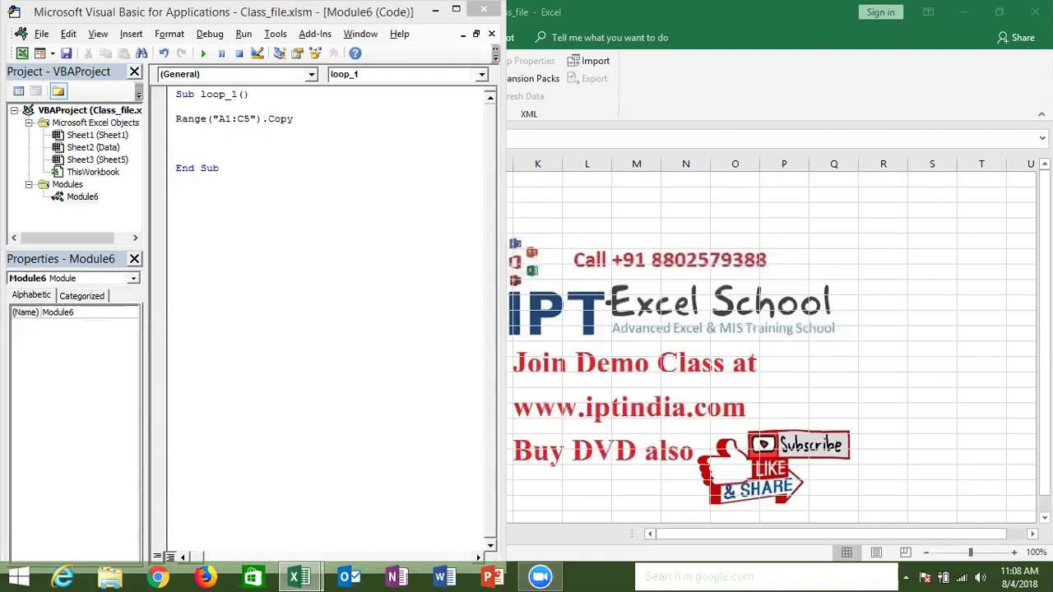
key("Return")
Add the line Range("A65000").End(xlUp).Offset(1,0).PasteSpecial below the copy statement.
type("ra")
type("nge(")
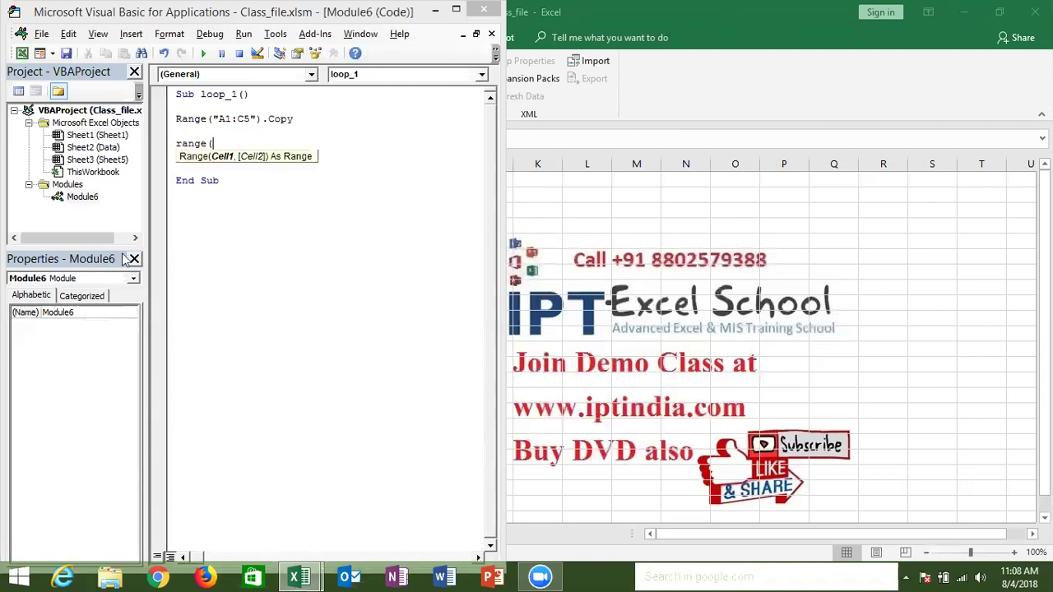
type("\"A65000")
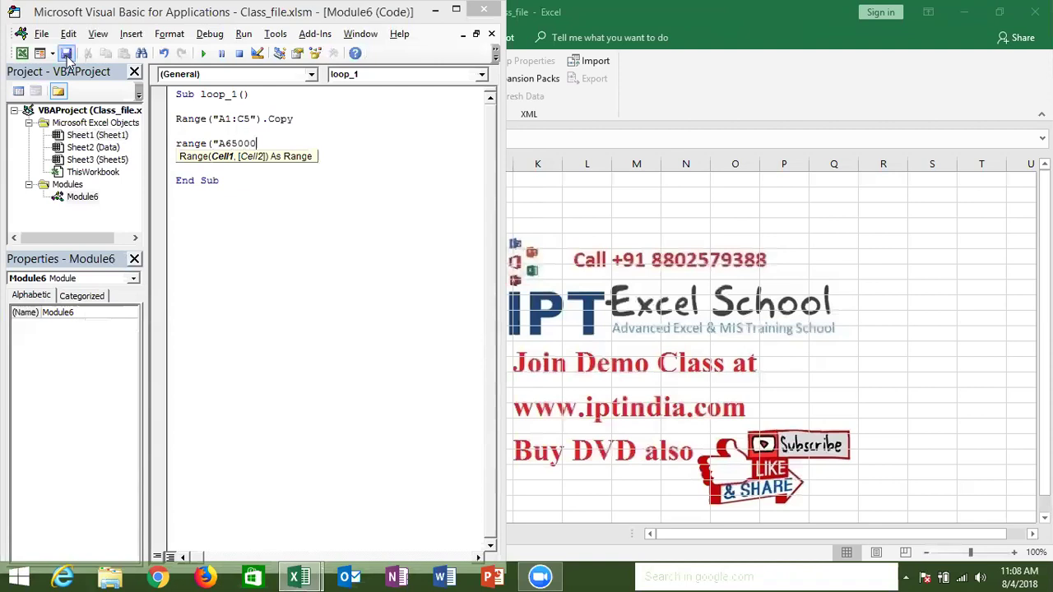
left_click(67, 54)
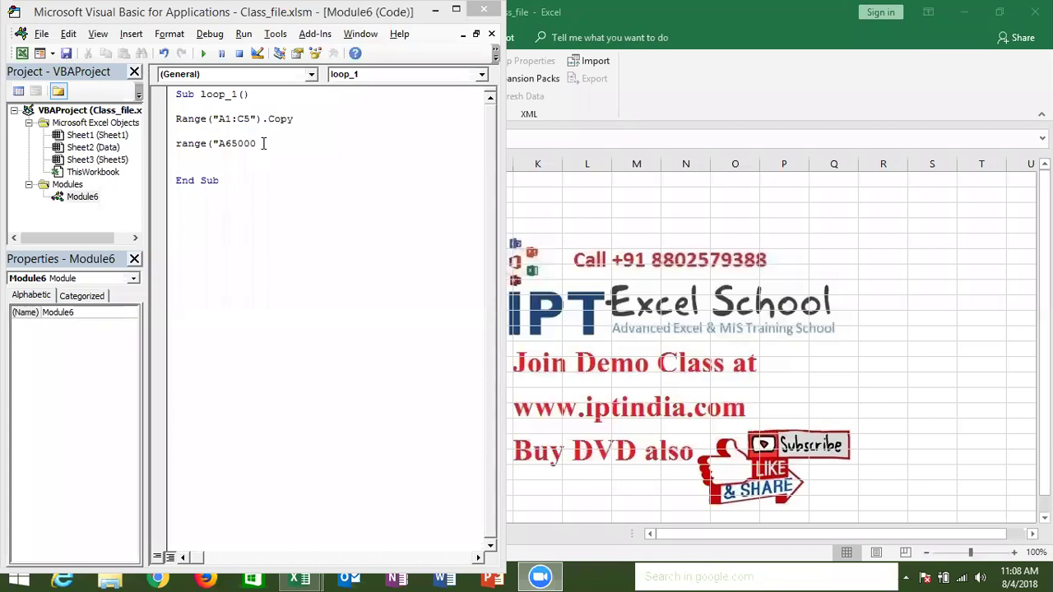
type("\").end")
key("Tab")
type("(")
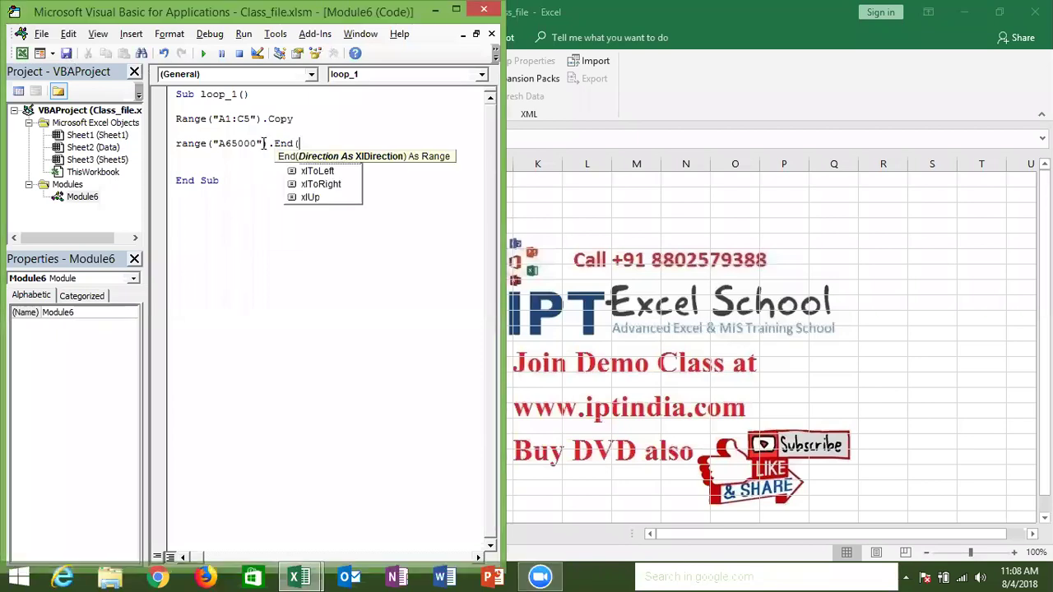
key("Down")
key("Down")
key("Down")
key("Tab")
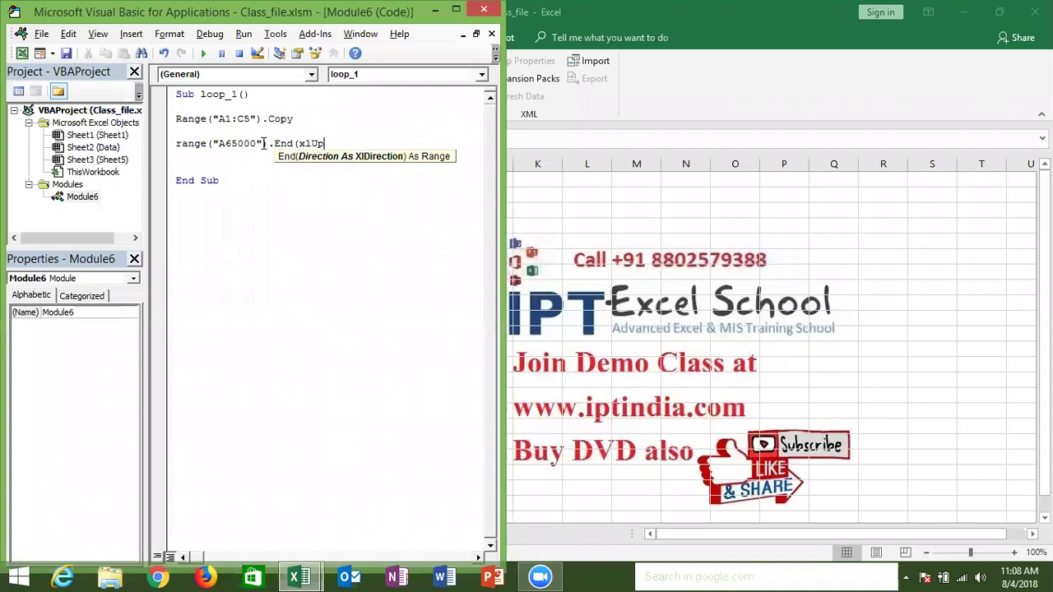
type(").of")
key("Tab")
type("(1,0)")
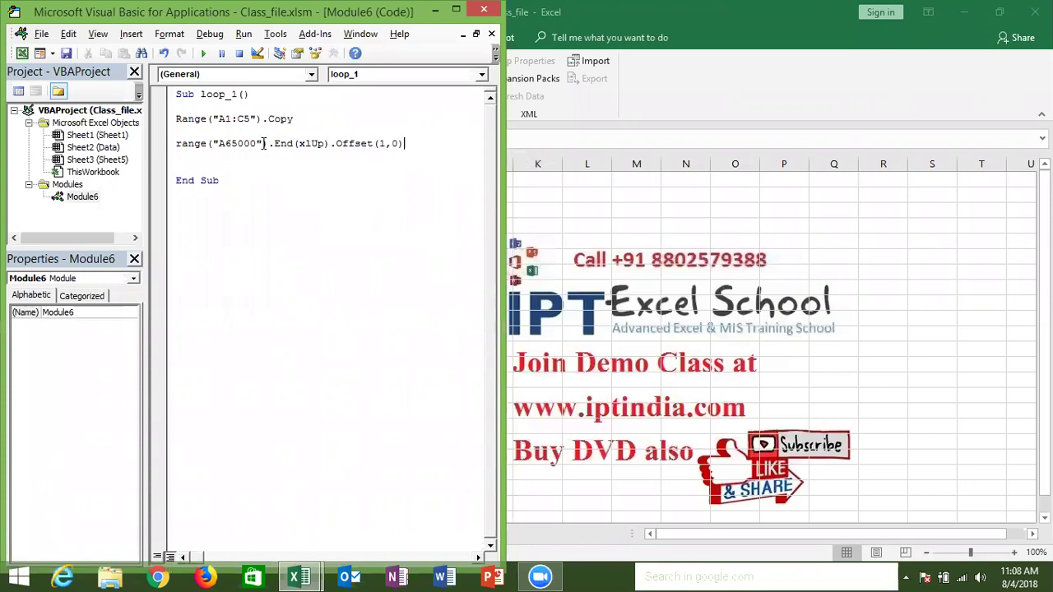
type(".p")
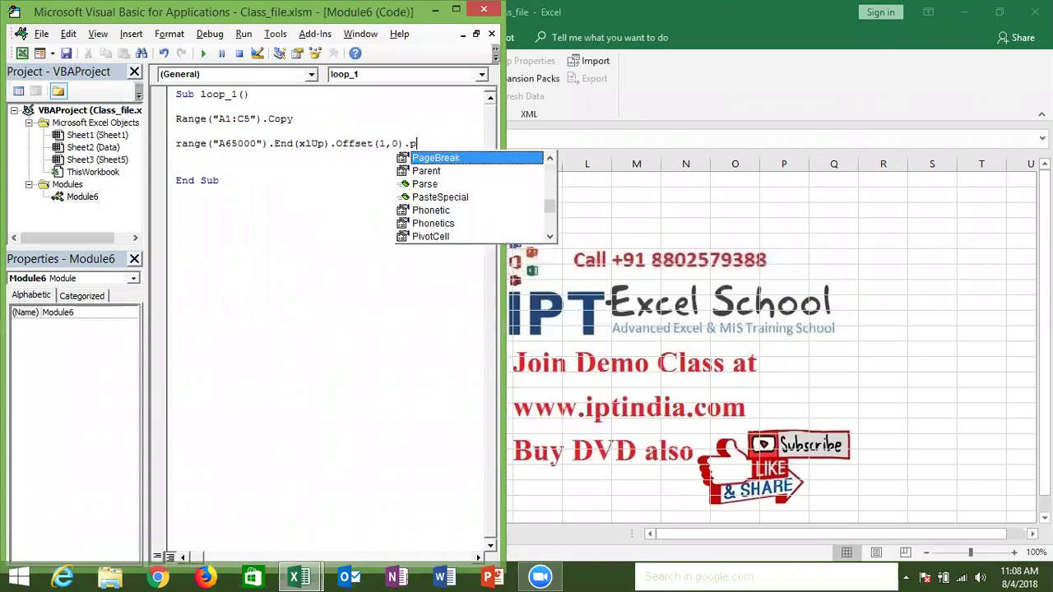
key("Down")
key("Down")
key("Down")
key("Tab")
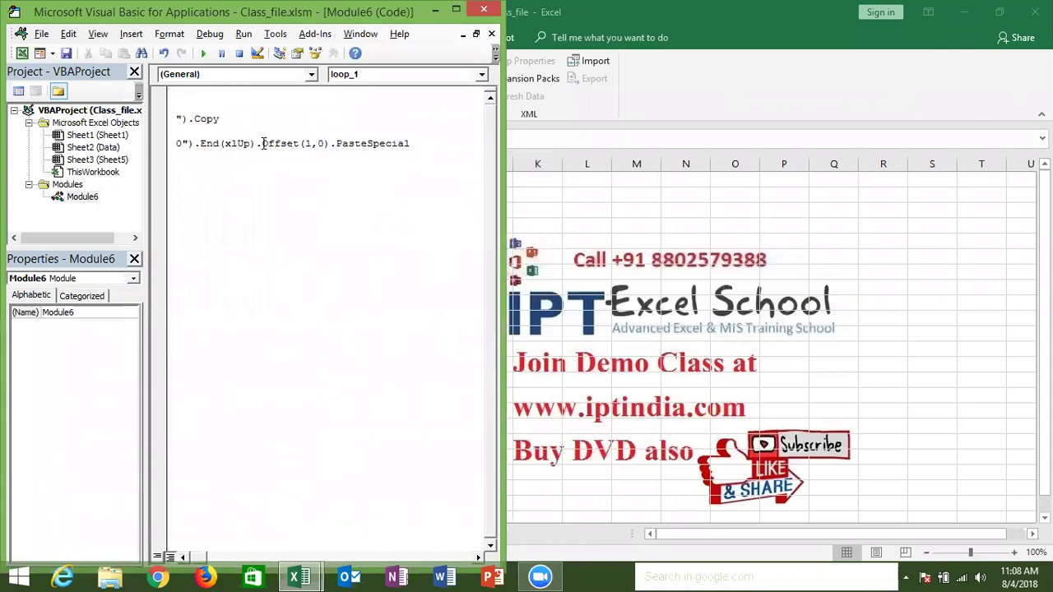
key("Return")
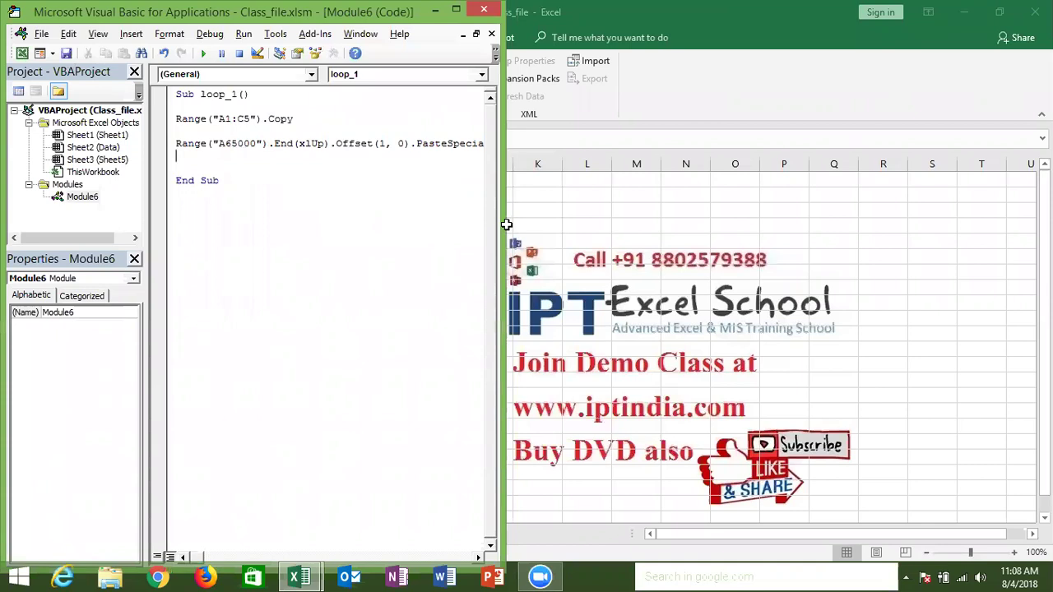
Duplicate the PasteSpecial line so it appears five times in total.
left_click_drag(144, 247, 124, 247)
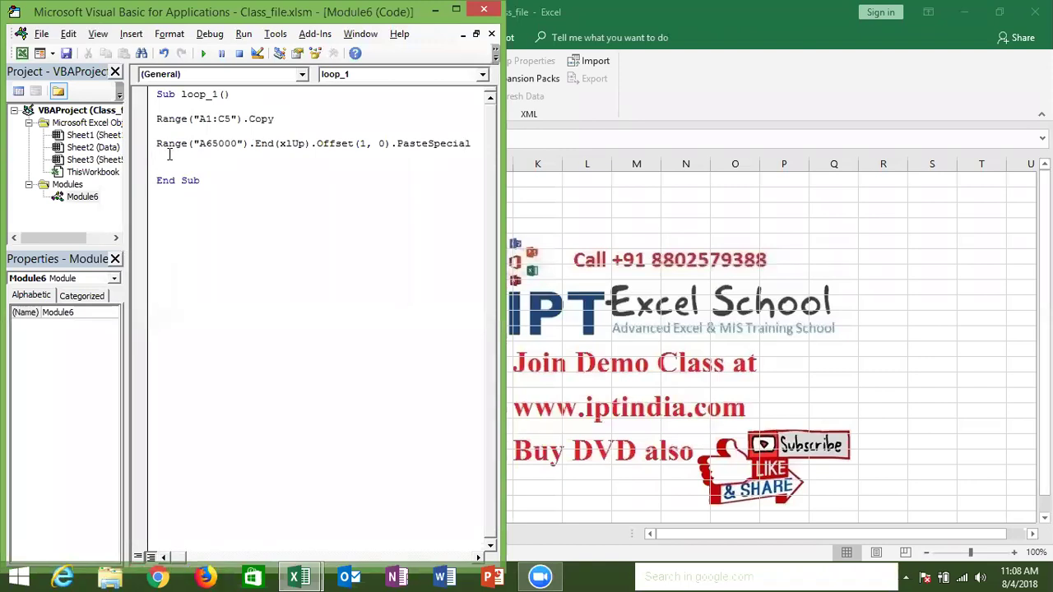
left_click(154, 145)
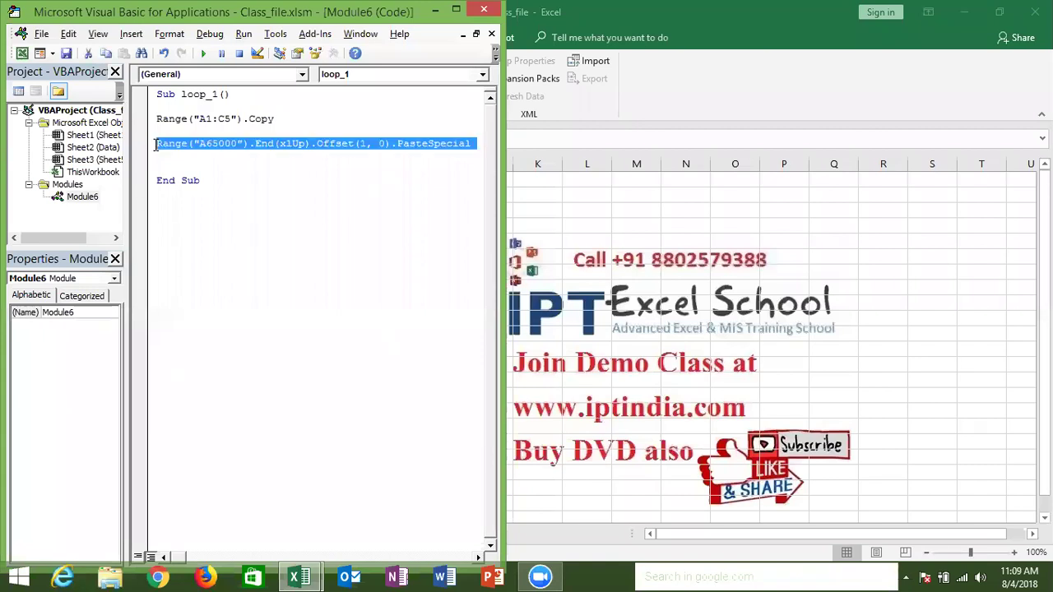
key("Right")
key("ctrl+v")
key("ctrl+v")
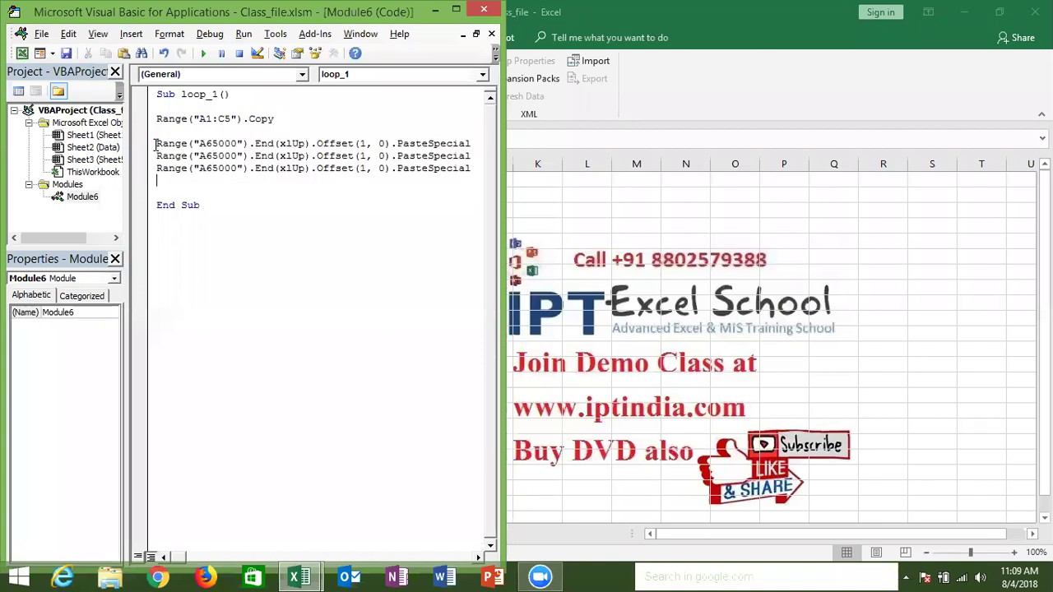
type("Range(\"A65000\").End(xlUp).Offset(1, 0).PasteSpecial")
key("Up")
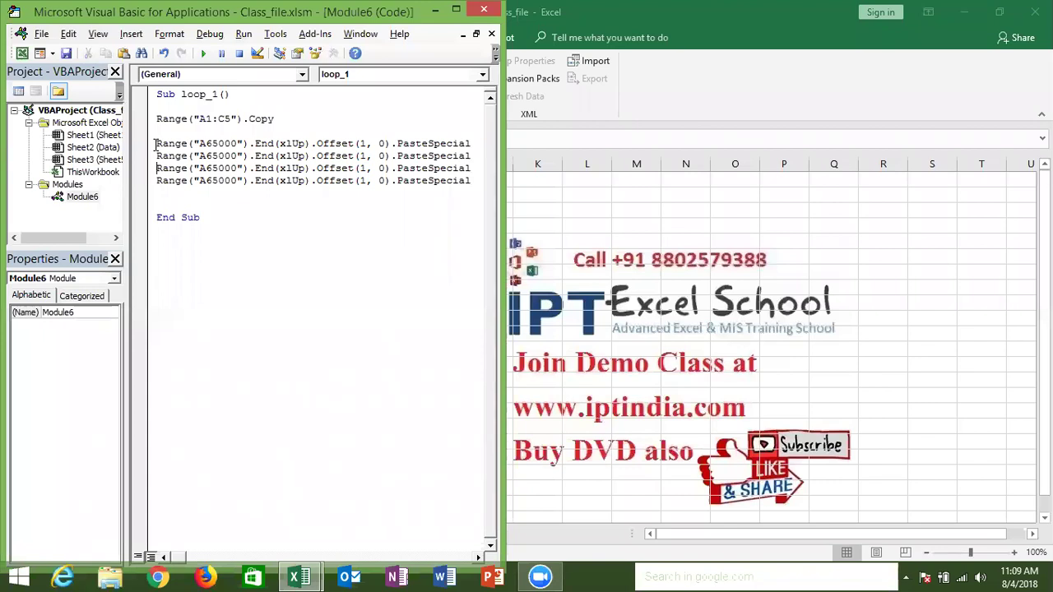
type("Range(\"A65000\").End(xlUp).Offset(1, 0).PasteSpecial")
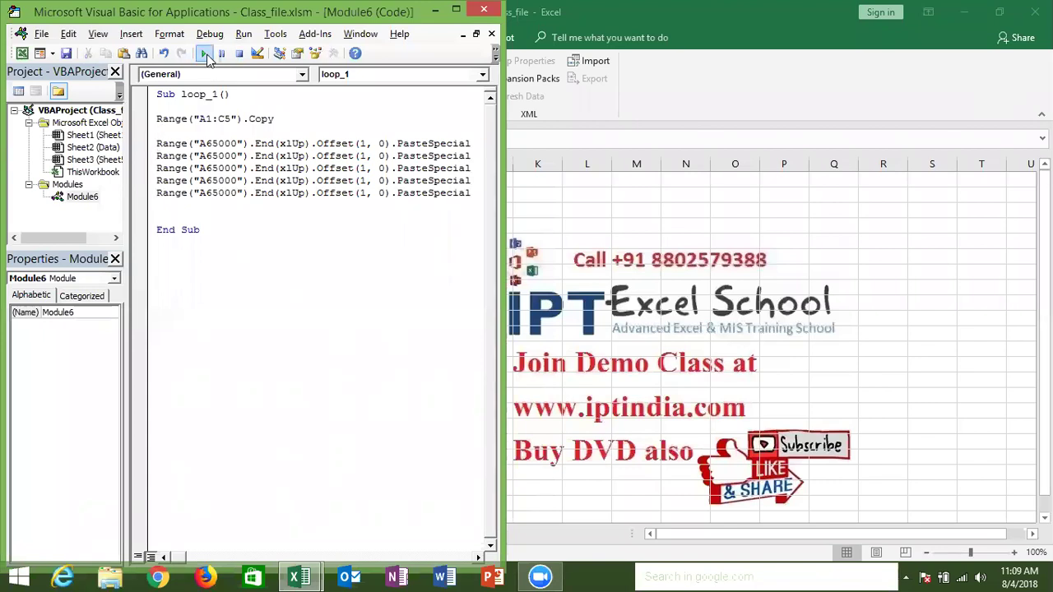
left_click(207, 58)
left_click(573, 244)
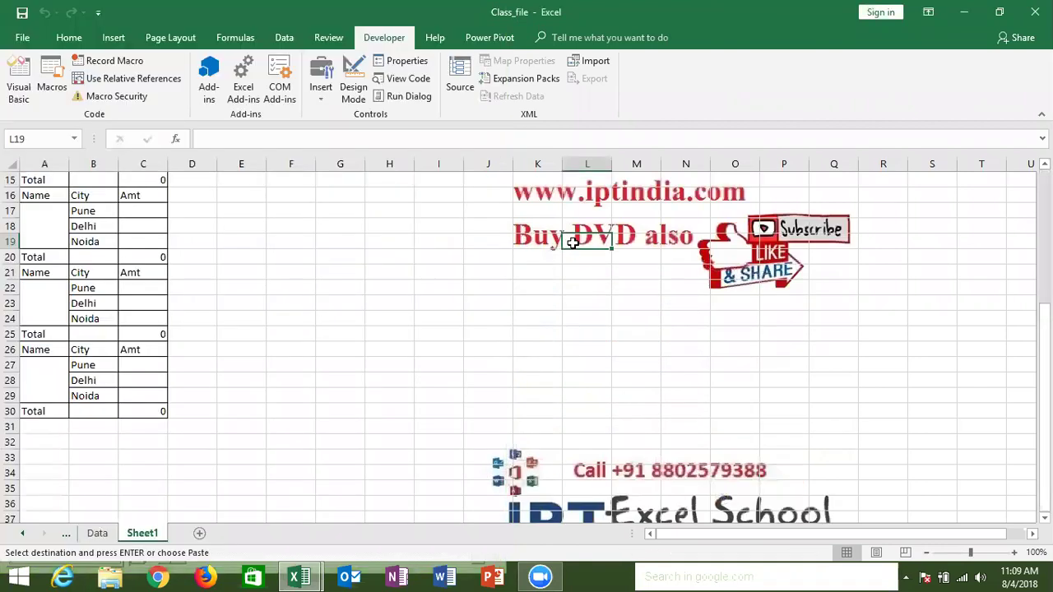
key("Down")
key("Down")
key("Down")
key("Down")
key("Left")
key("Left")
key("Left")
key("Left")
key("Home")
key("Down")
key("shift+space")
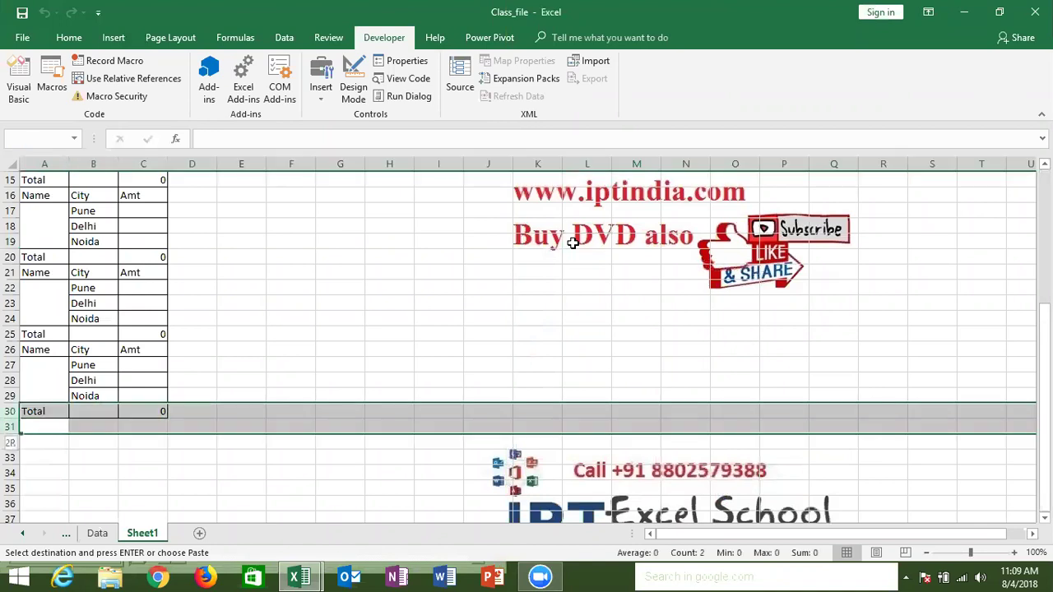
key("shift+Up")
key("shift+Up")
key("shift+Up")
key("shift+Up")
key("shift+Up")
key("shift+Up")
key("shift+Down")
key("shift+Down")
key("shift+Down")
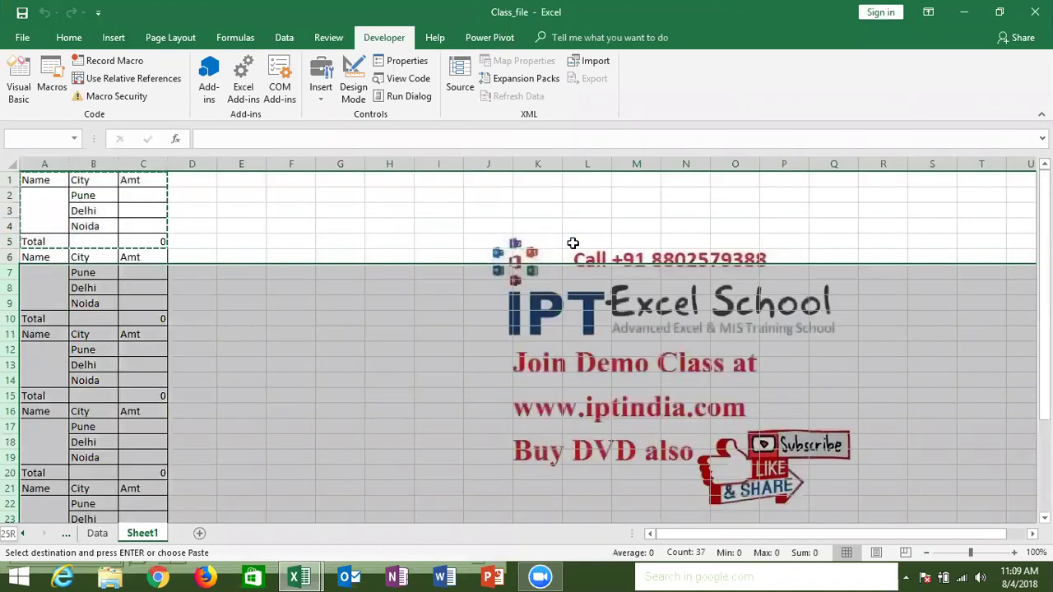
key("shift+Up")
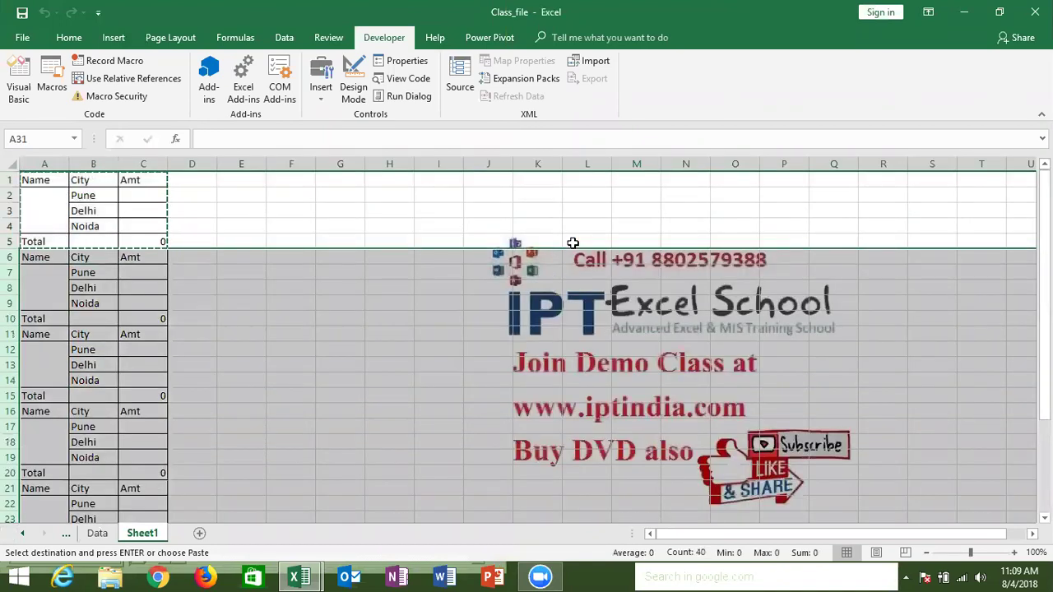
key("ctrl+minus")
key("alt+F11")
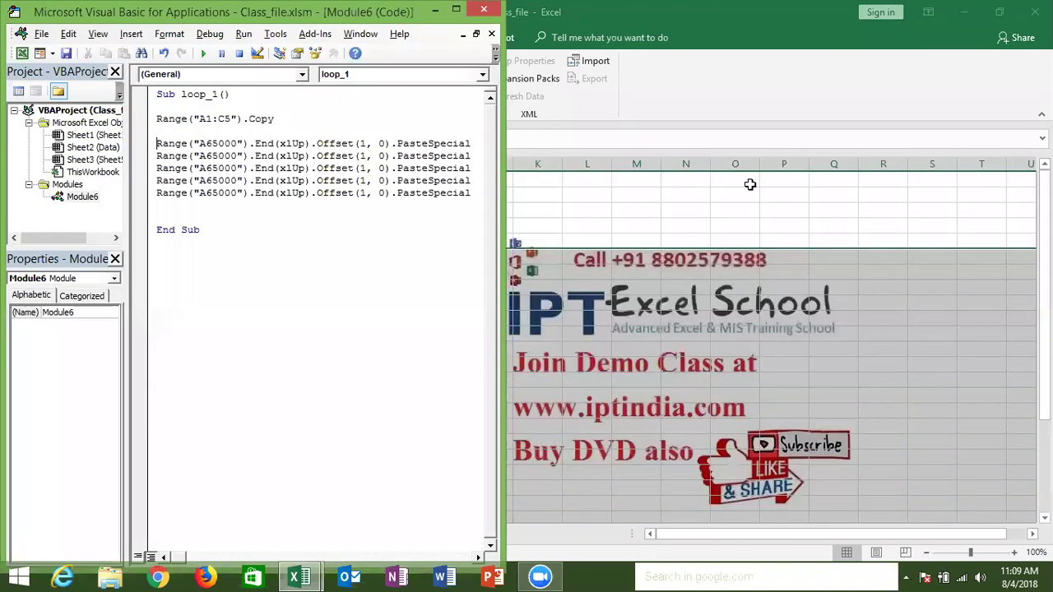
Change the first paste line to Offset(2, 0) and delete the four duplicate paste lines.
double_click(361, 144)
key("Delete")
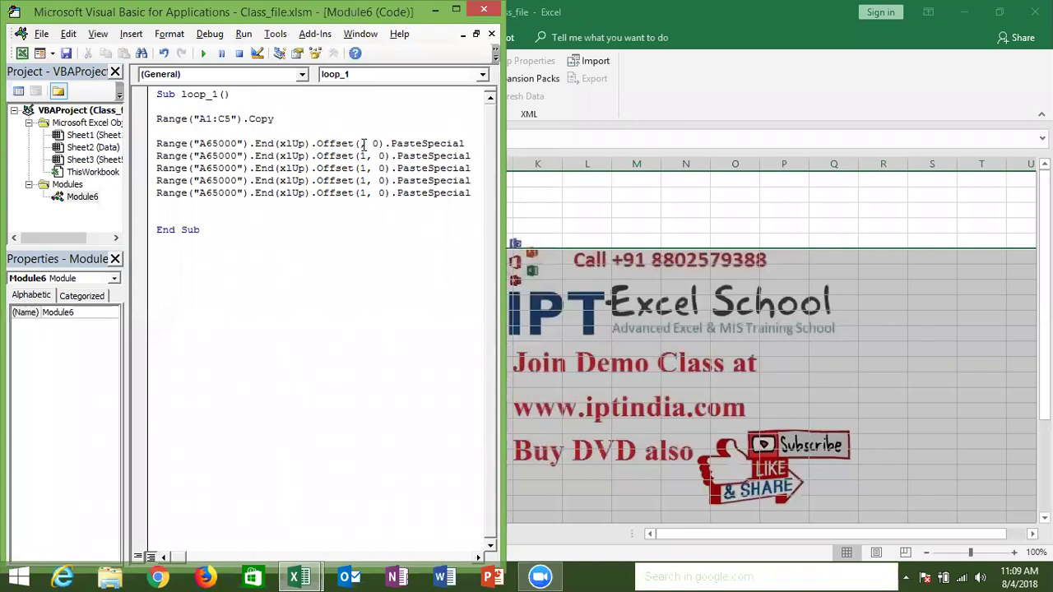
type("2")
left_click(148, 156)
left_click_drag(156, 157, 401, 201)
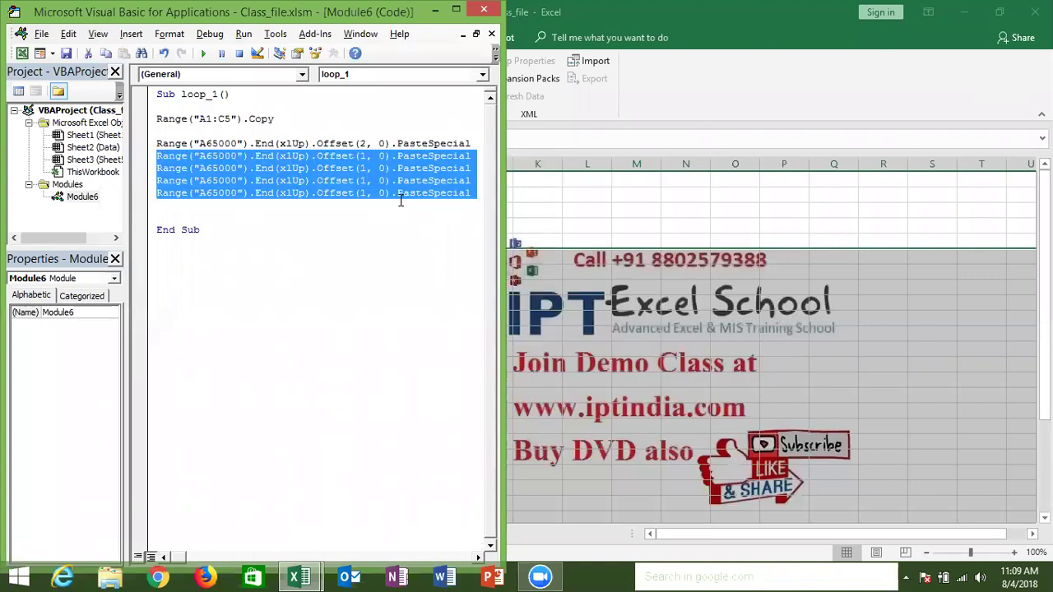
key("Delete")
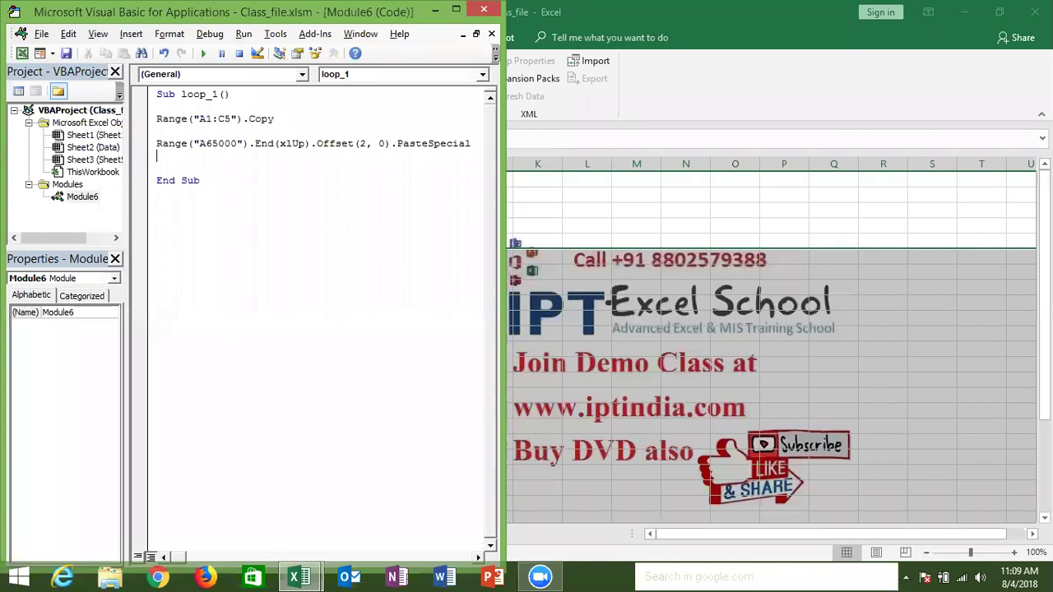
Wrap the paste line in a For i = 1 To 5 … Next i loop.
key("Up")
key("Return")
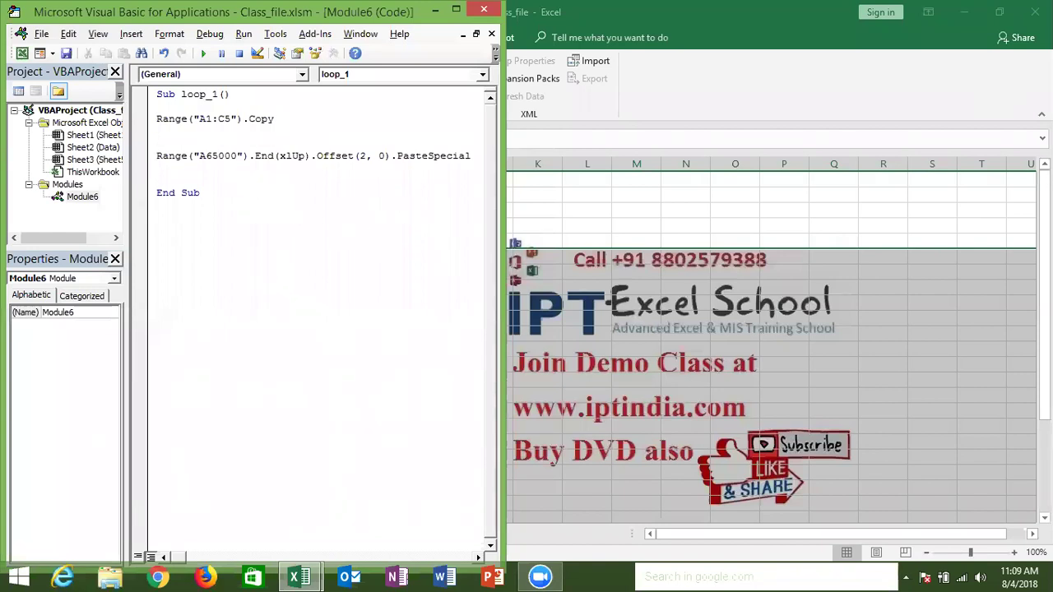
type("for i")
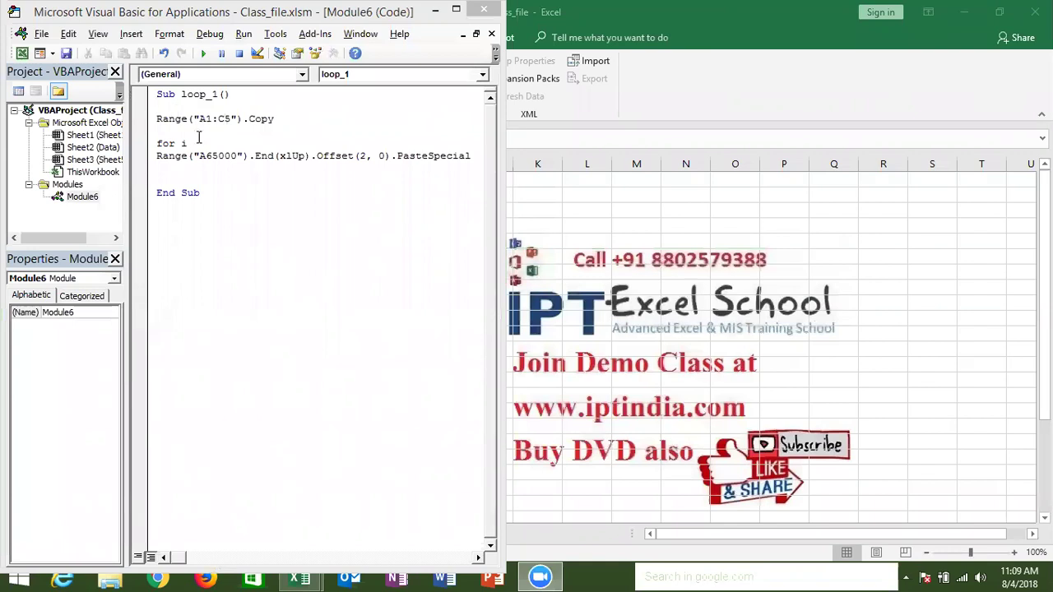
type("1")
key("BackSpace")
type("= 1 to ")
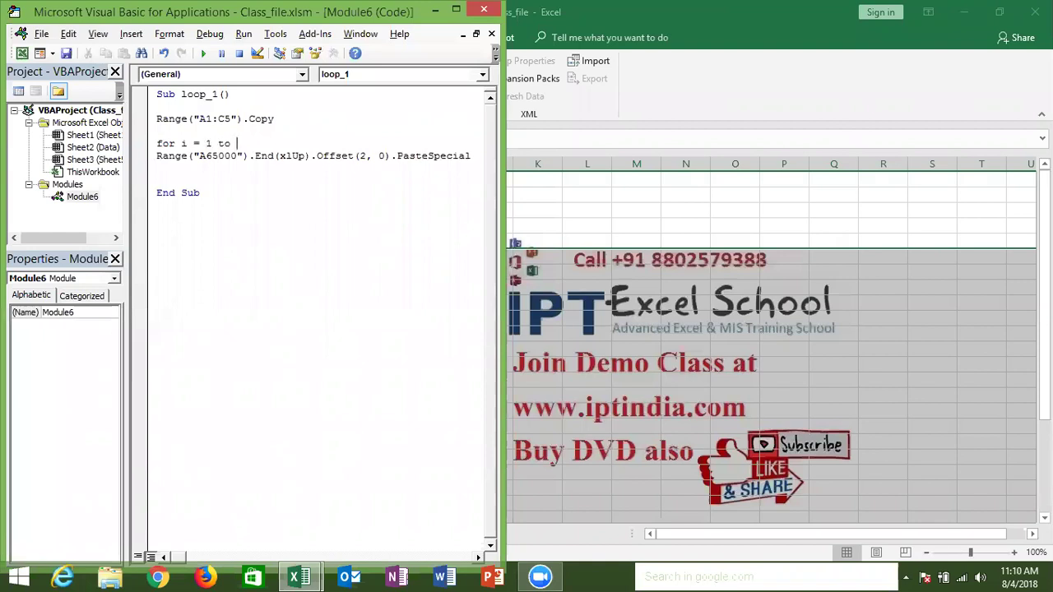
type("5")
left_click(197, 169)
type("next i")
left_click(199, 180)
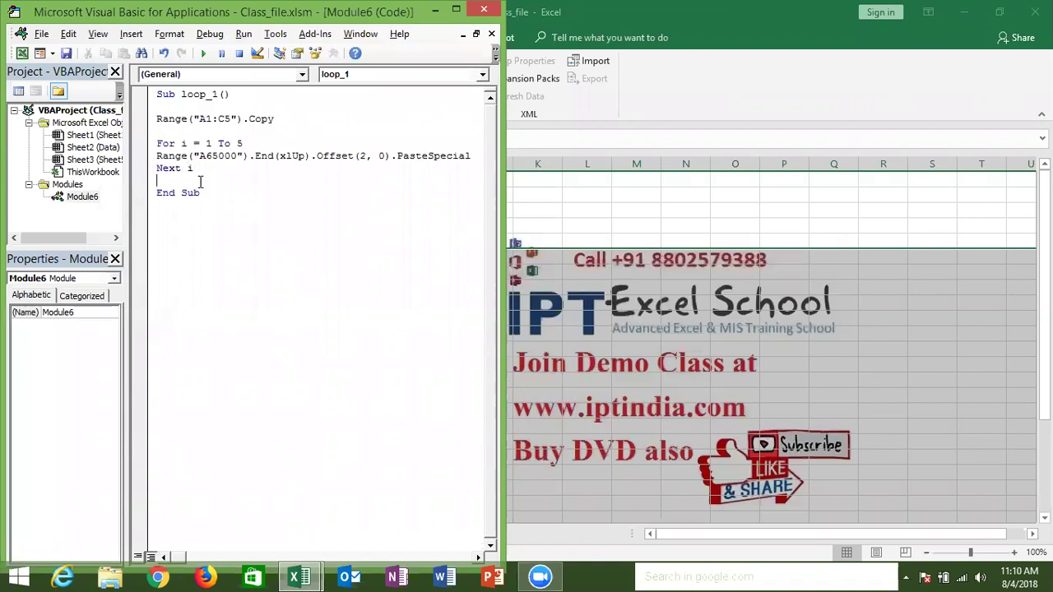
left_click(156, 169)
key("Return")
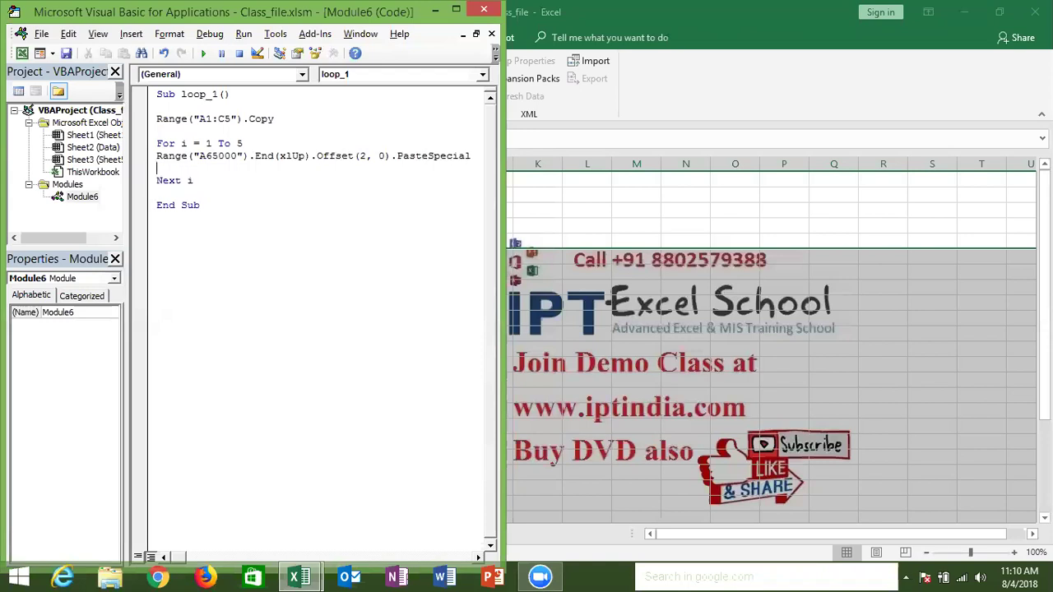
key("Return")
Highlight the looped paste line, the counter i and To in the header to explain the loop.
key("shift+End")
key("Home")
key("shift+End")
left_click(156, 156)
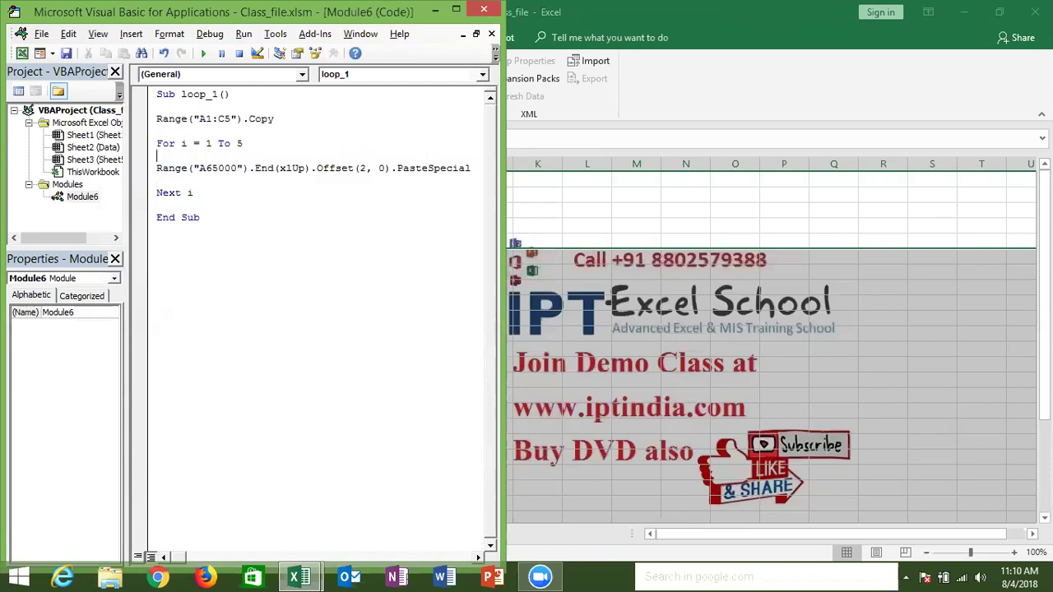
key("Down")
key("shift+Down")
key("Up")
key("shift+Down")
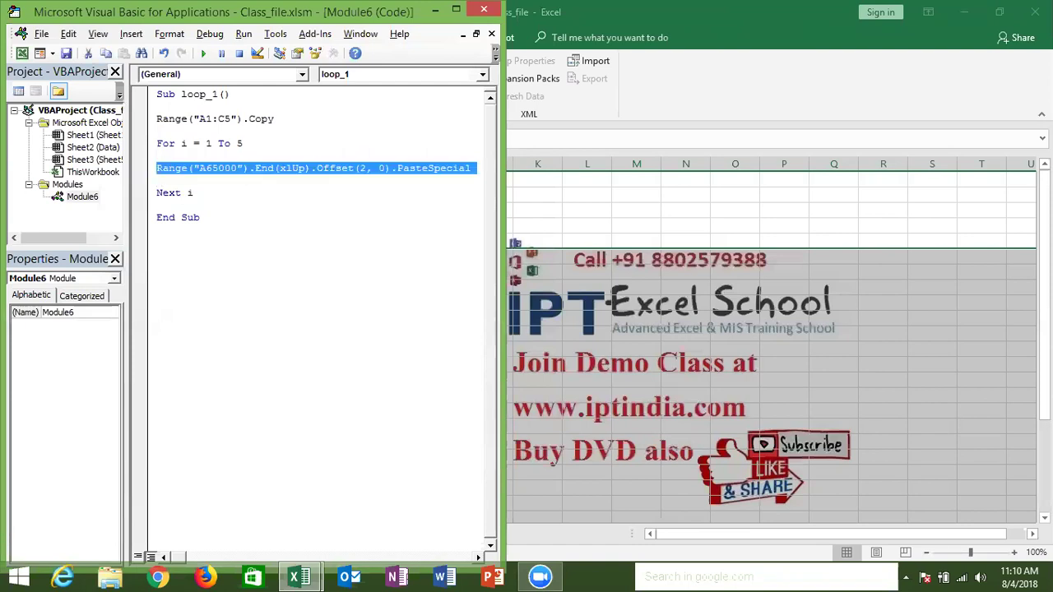
key("Up")
key("shift+Up")
key("Down")
key("Down")
key("Down")
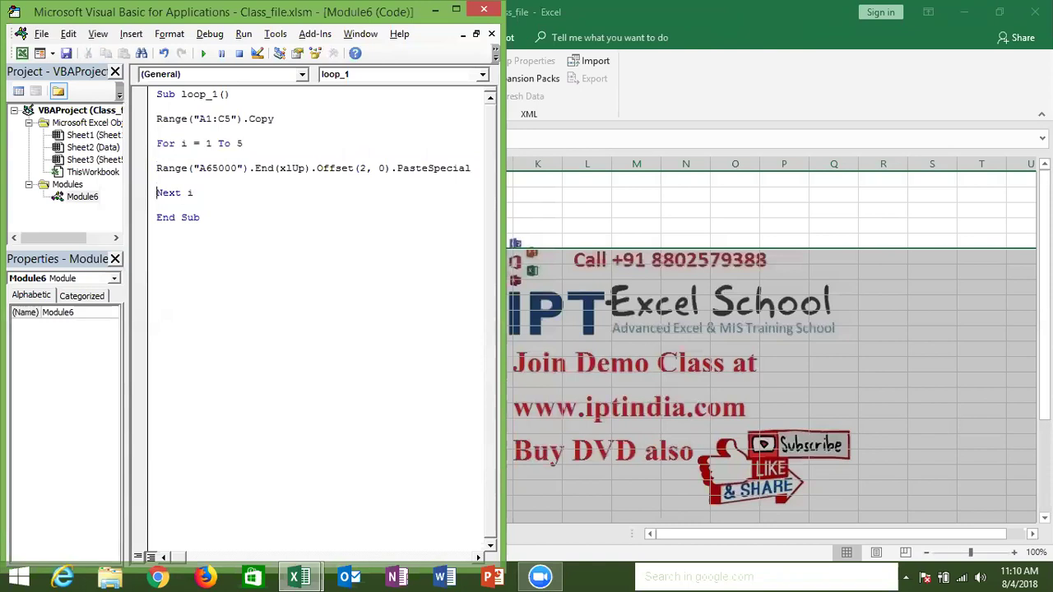
key("shift+Down")
key("Up")
key("Up")
key("shift+Down")
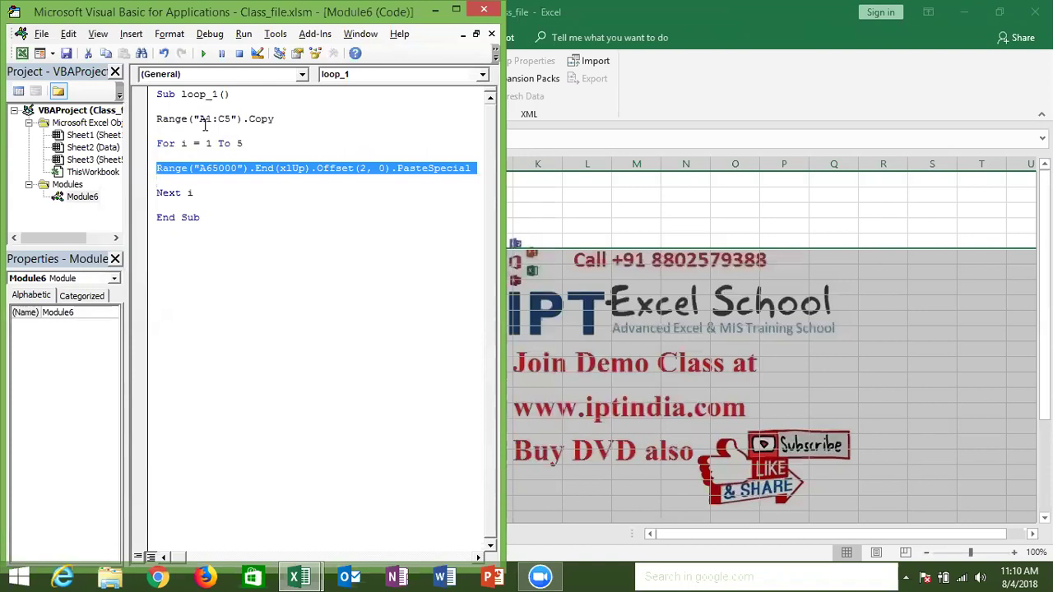
double_click(223, 143)
double_click(185, 143)
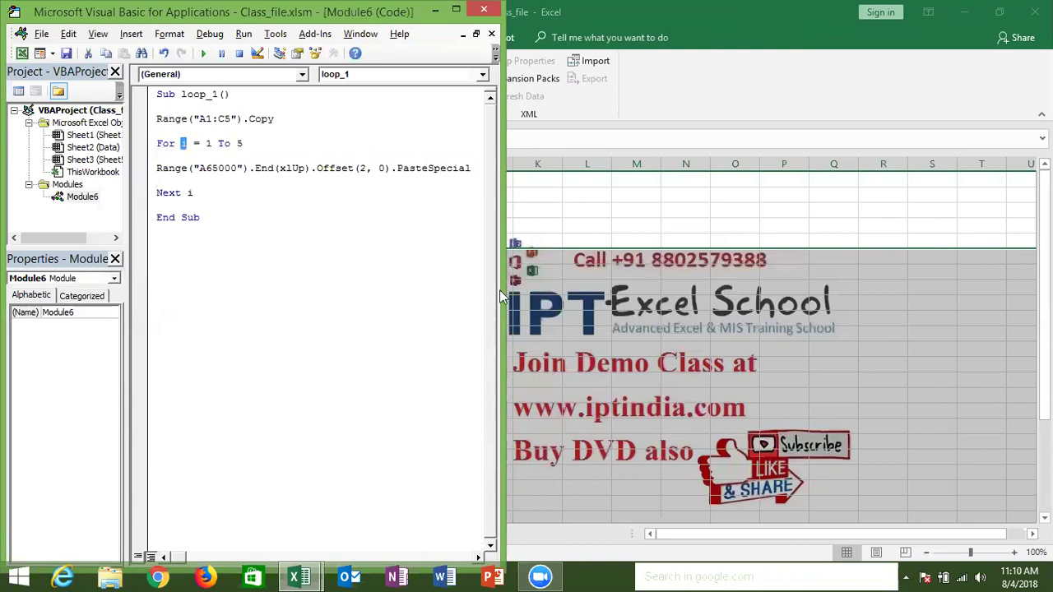
left_click(585, 222)
left_click(142, 306)
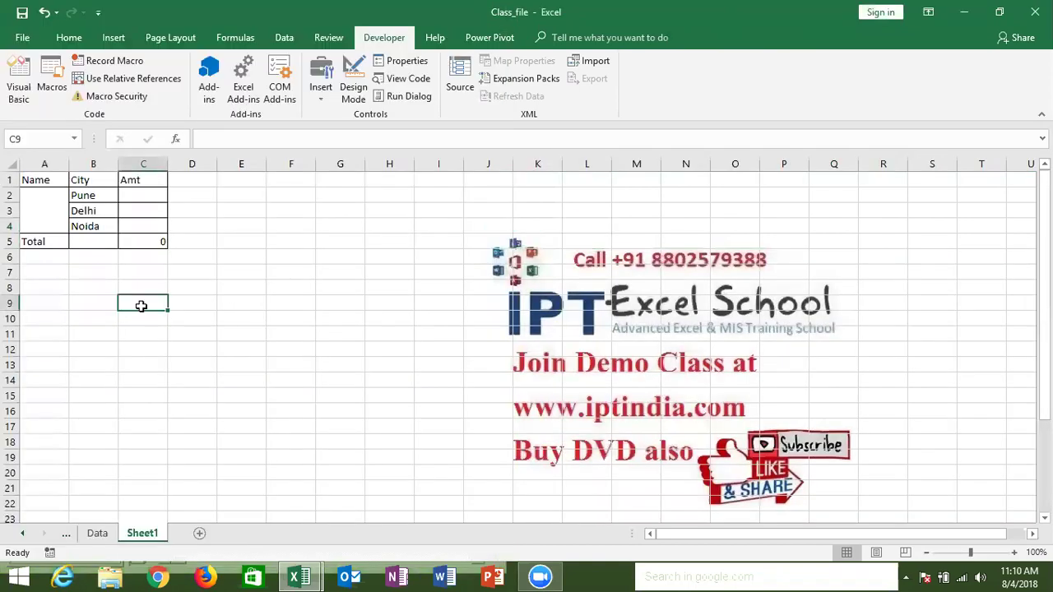
mouse_move(299, 576)
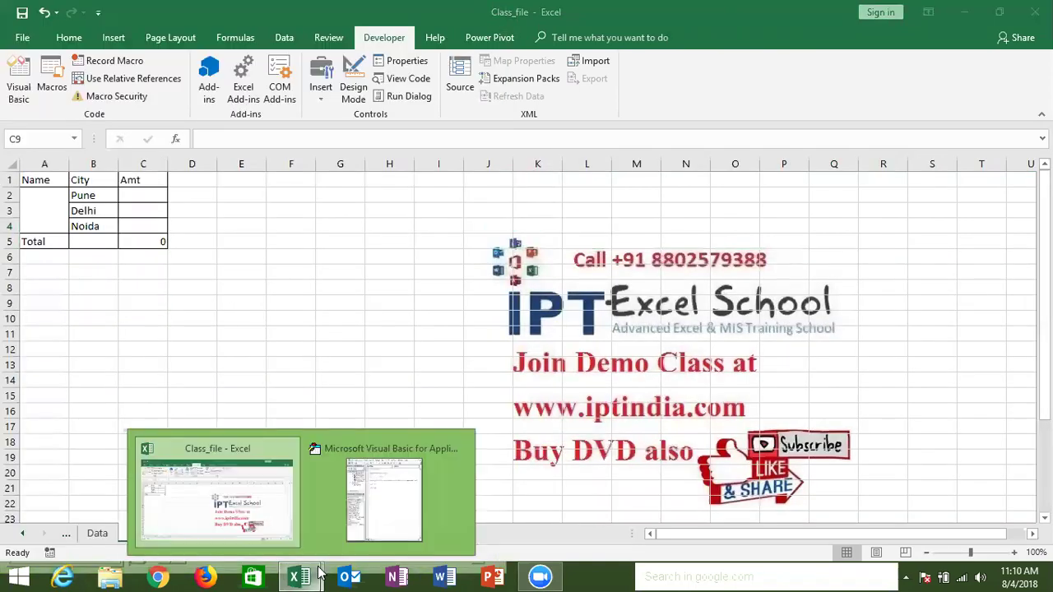
Run loop_1 and review the five pasted table copies, clearing the copy marquee with Esc.
left_click(374, 510)
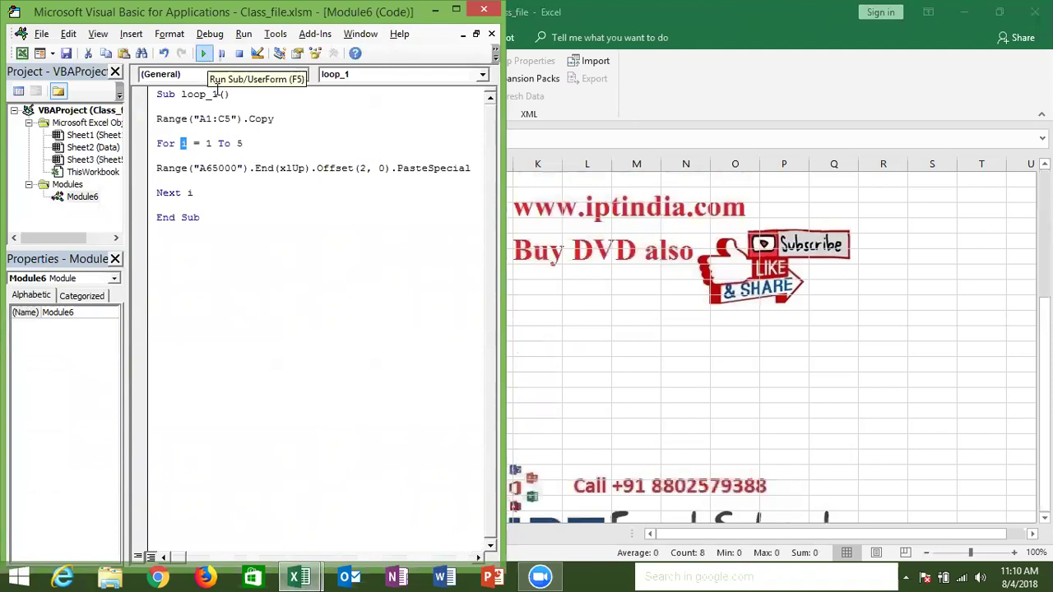
left_click(557, 291)
key("Up")
key("Up")
key("Up")
key("Up")
key("Up")
key("Up")
key("Up")
key("Escape")
key("Left")
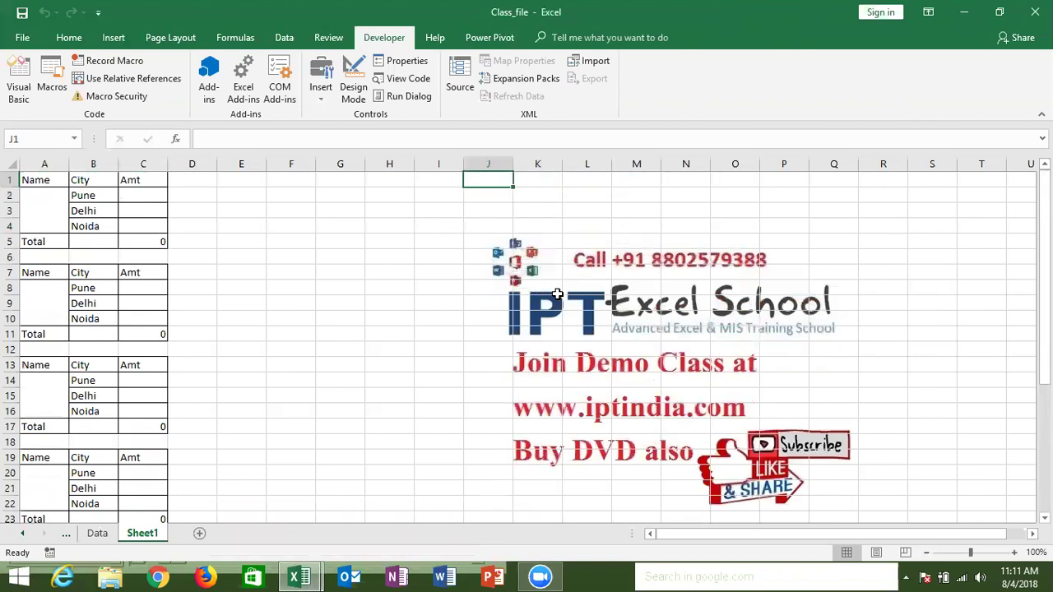
key("Left")
key("Left")
key("Left")
key("ctrl+Down")
key("Down")
key("Down")
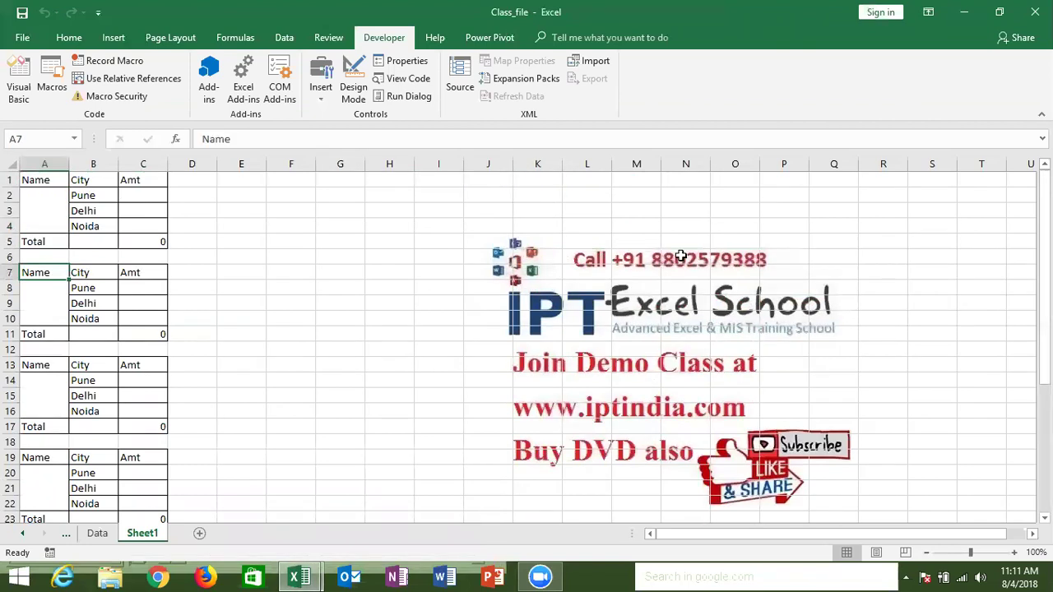
Enter For in G2, Do in G5, and I and 1 to 60 in H3:I3.
left_click(343, 197)
type("For")
key("Tab")
key("Down")
key("Down")
key("Down")
key("Left")
type("Do")
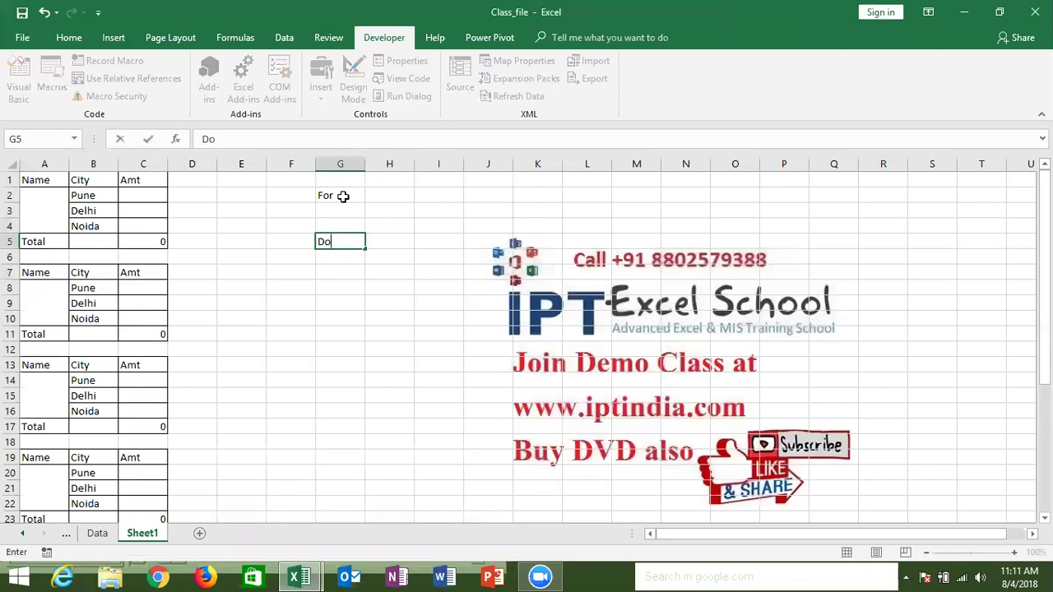
key("Tab")
key("Up")
key("Up")
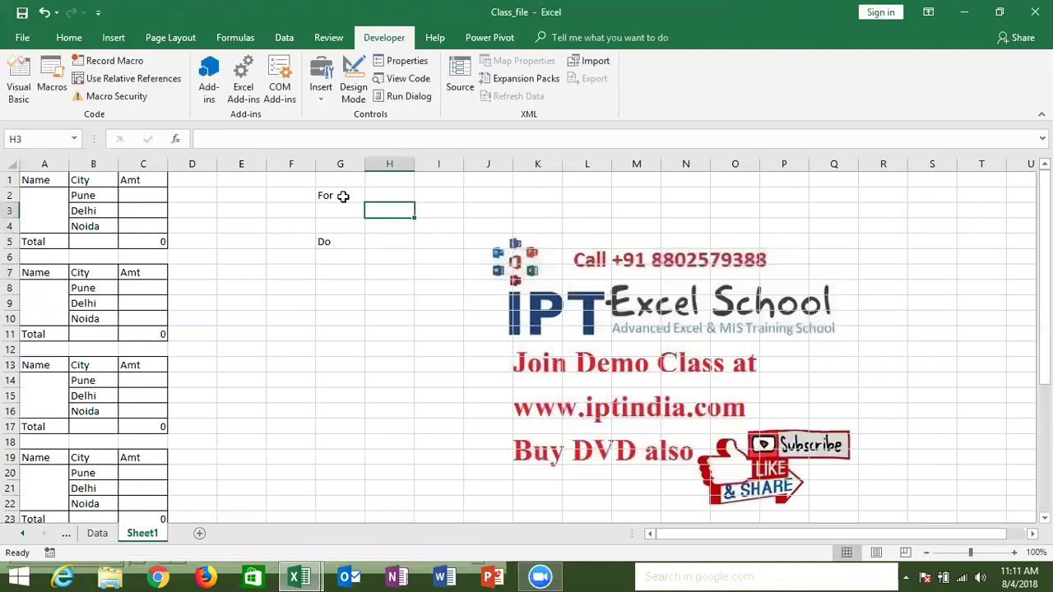
type("I")
key("Tab")
type("1 to ")
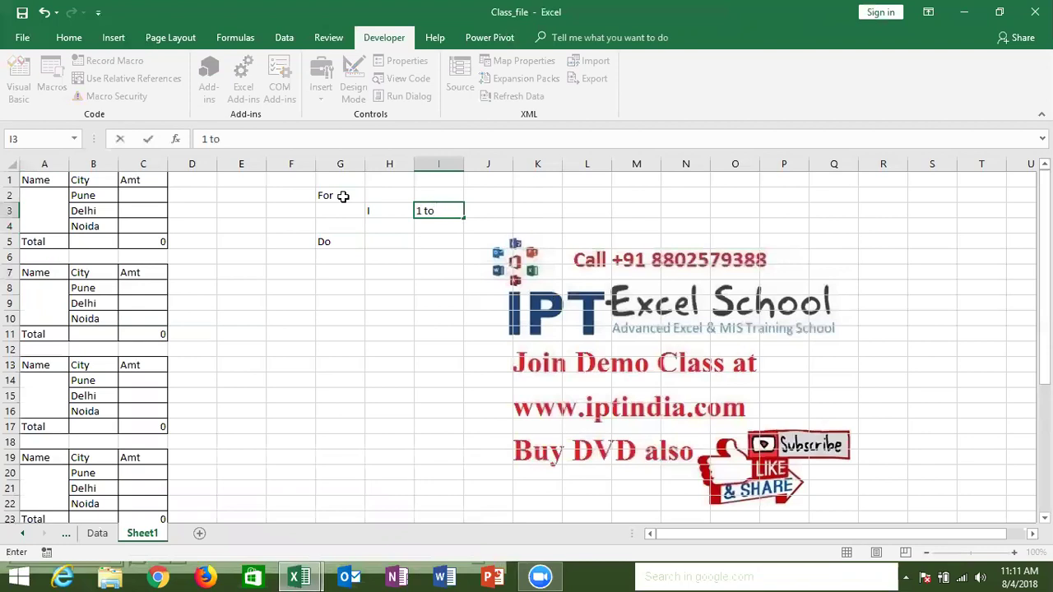
type("60")
key("Return")
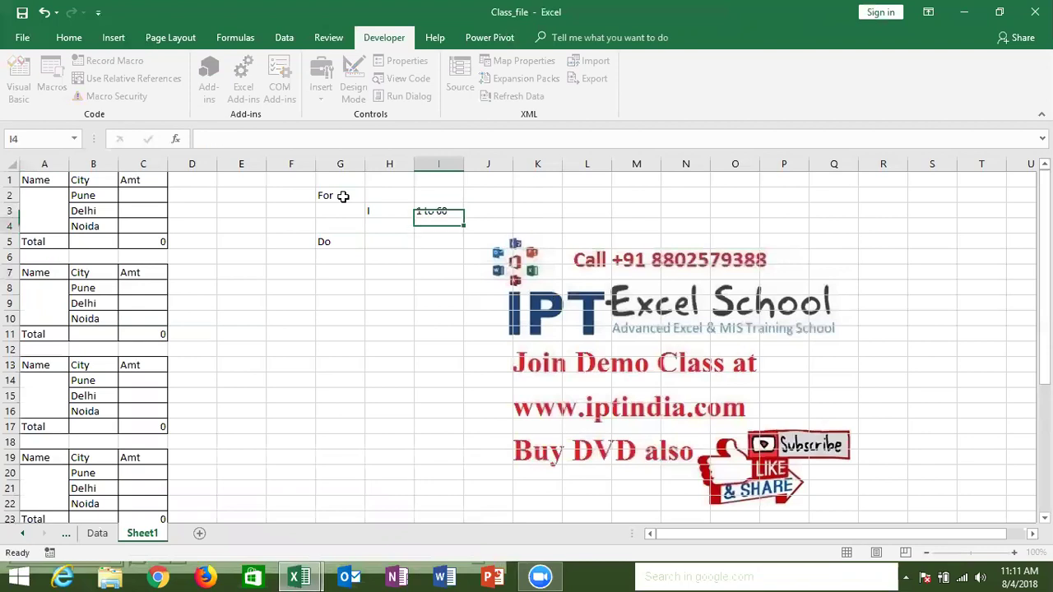
key("Return")
Add Each and Selection in H4:I4, and While and Until in H6:H7.
key("Up")
key("Left")
type("Each")
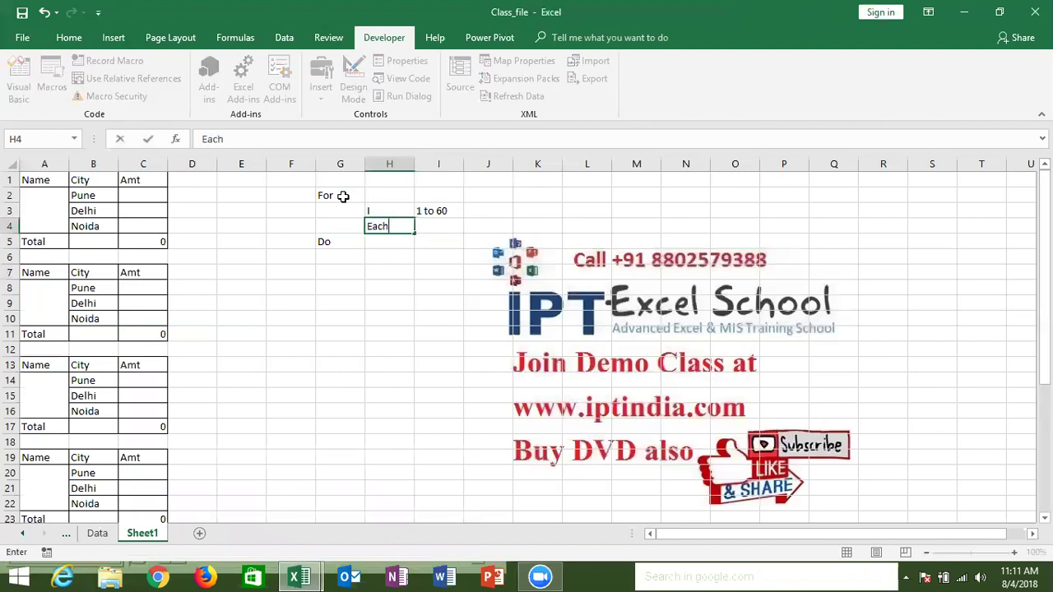
key("Tab")
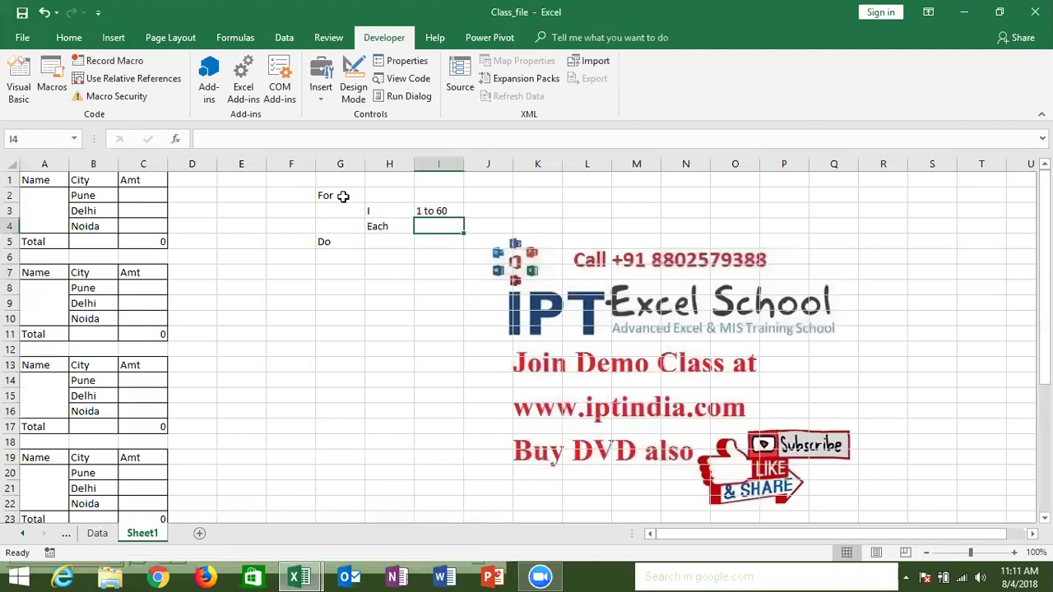
type("Select.")
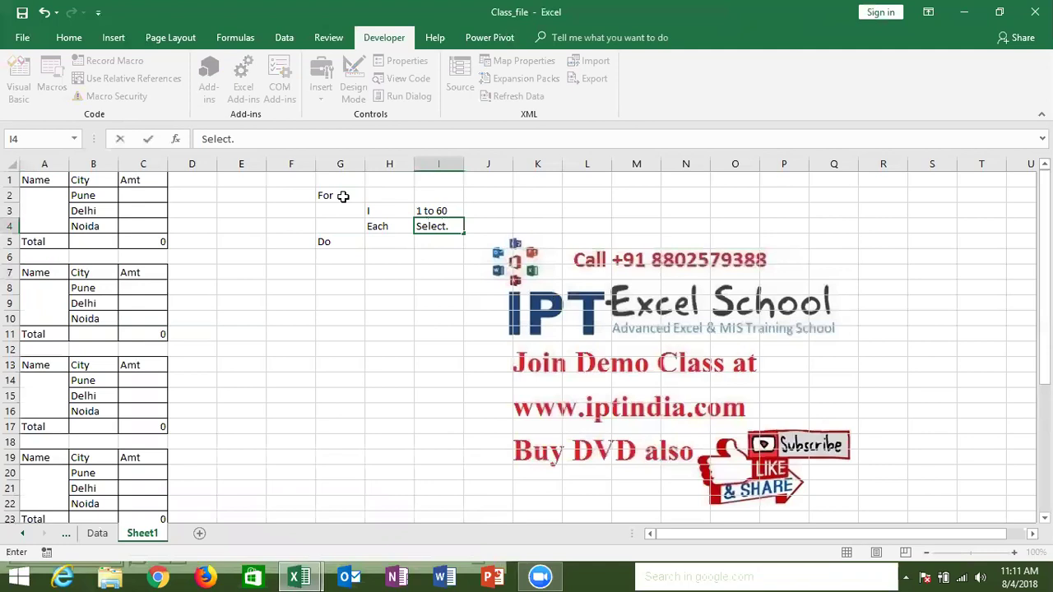
key("BackSpace")
type("io")
type("n")
key("Return")
key("Left")
key("Down")
type("W")
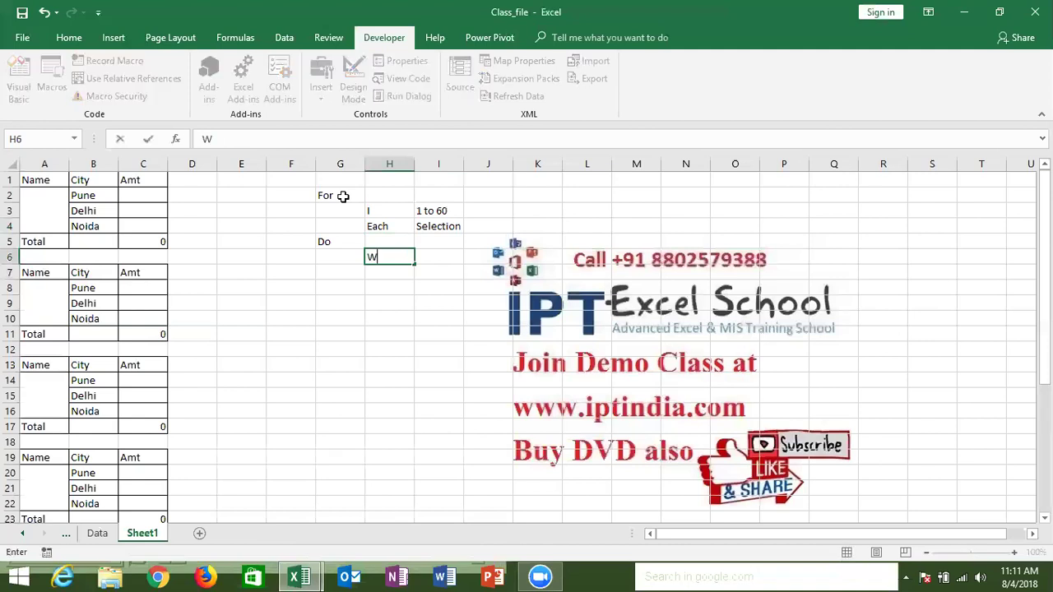
type("hile")
key("Return")
type("Until")
key("Return")
key("Up")
key("Up")
key("Right")
key("shift+Down")
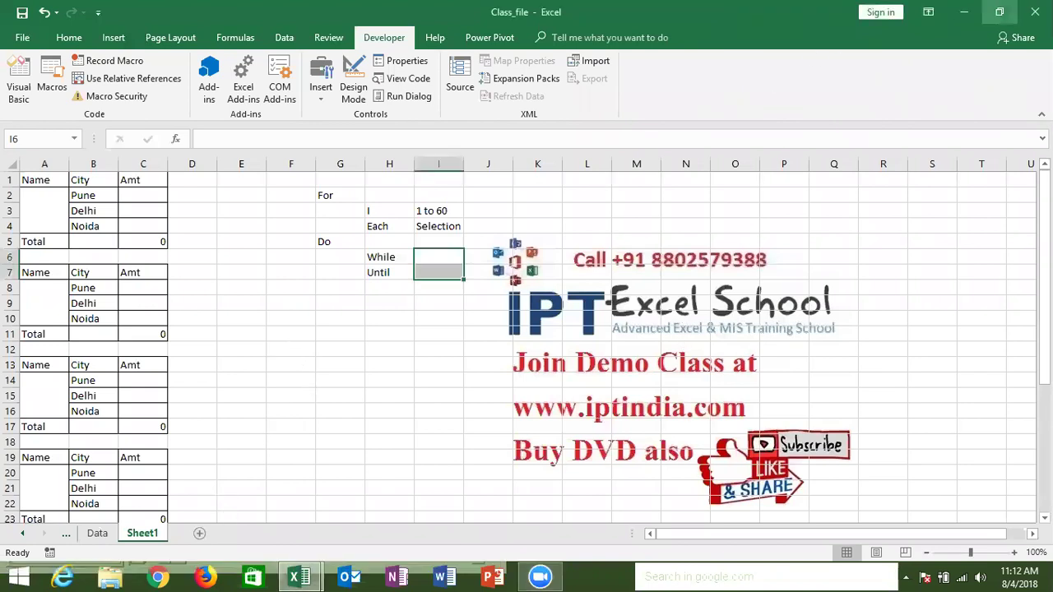
left_click(317, 347)
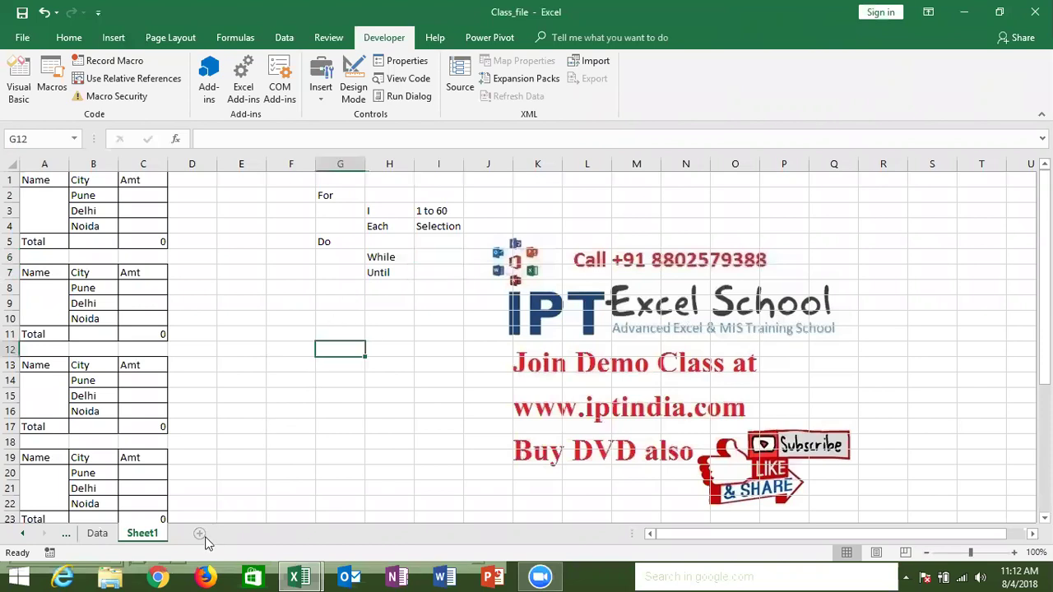
On a new sheet, head A1 Sales and fill =RANDBETWEEN(10,90) down A2:A31.
left_click(202, 534)
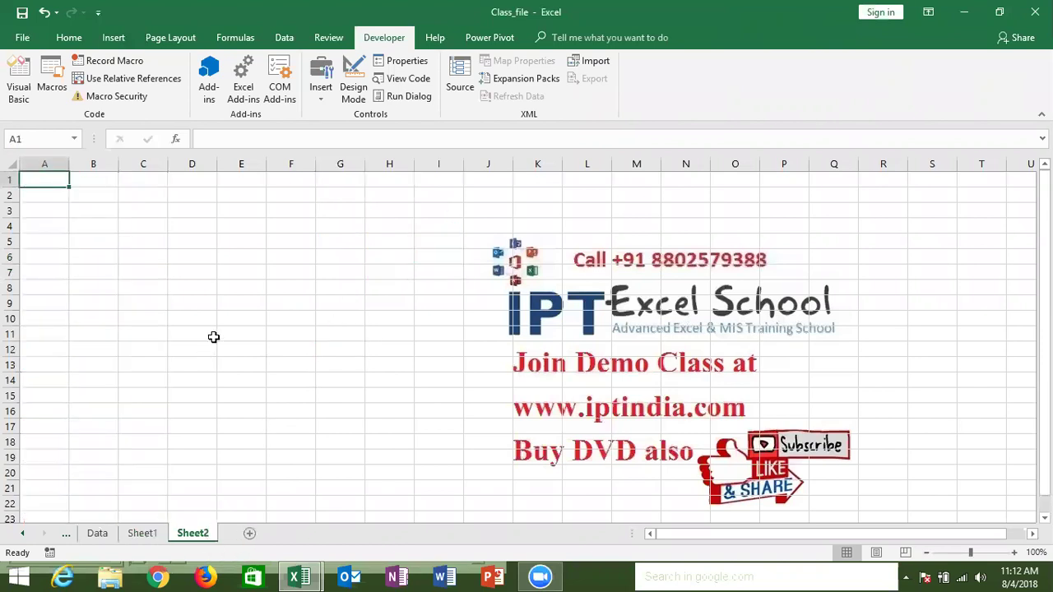
type("Sales")
key("Return")
type("=ra")
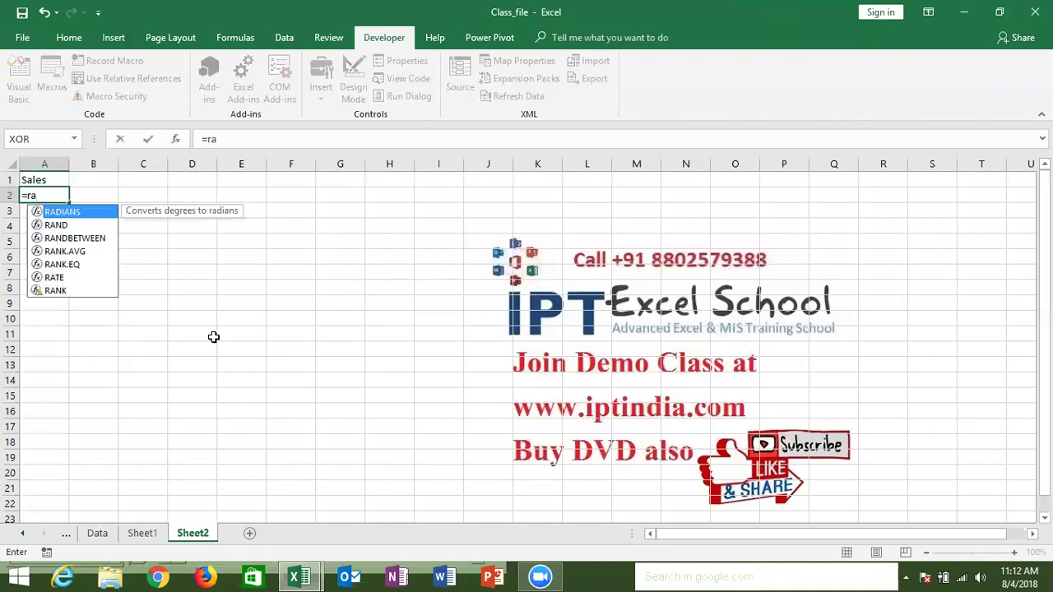
key("Down")
key("Down")
key("Tab")
type("10")
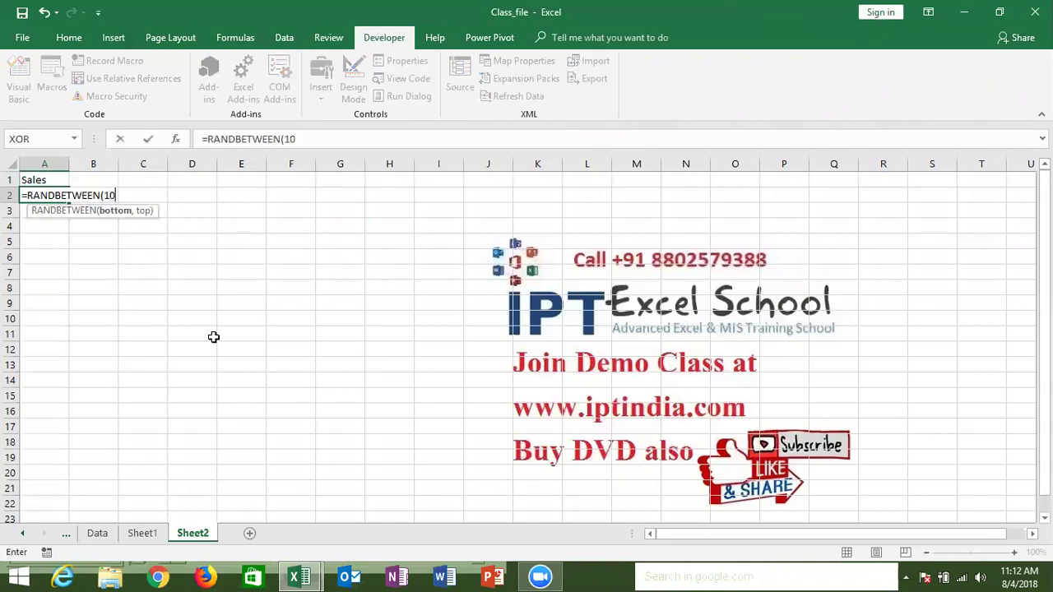
type(",90")
key("ctrl+Return")
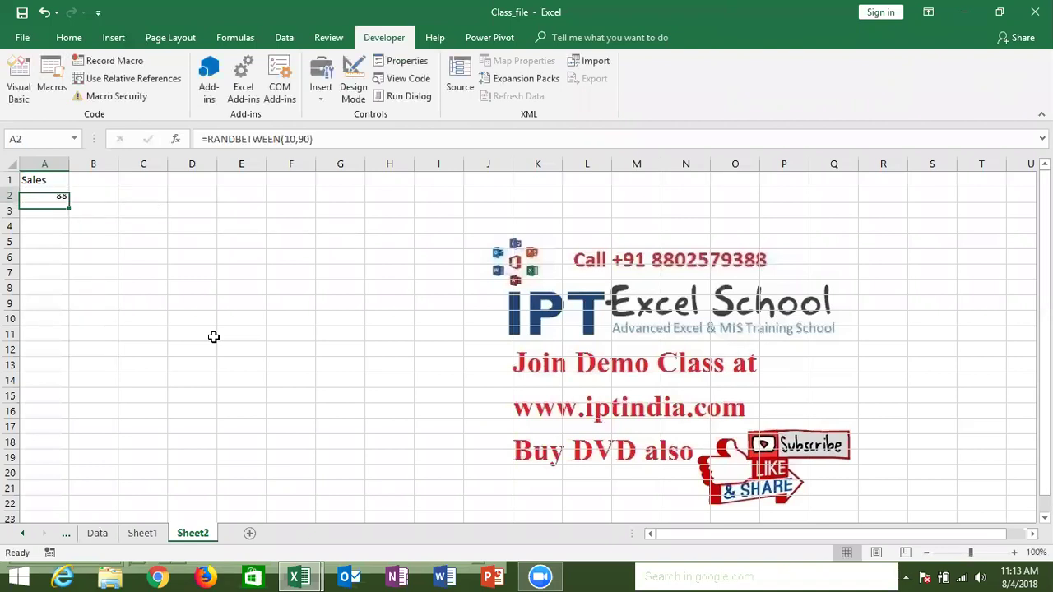
key("shift+Down")
key("shift+Down")
key("shift+Down")
key("shift+Down")
key("shift+Down")
key("shift+Down")
key("shift+Down")
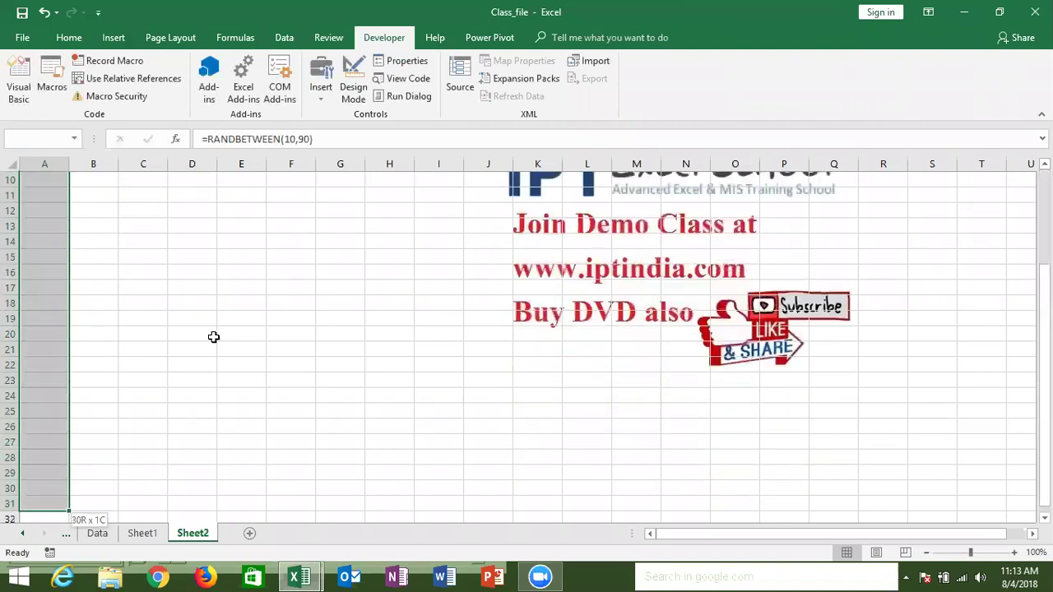
key("ctrl+d")
key("ctrl+BackSpace")
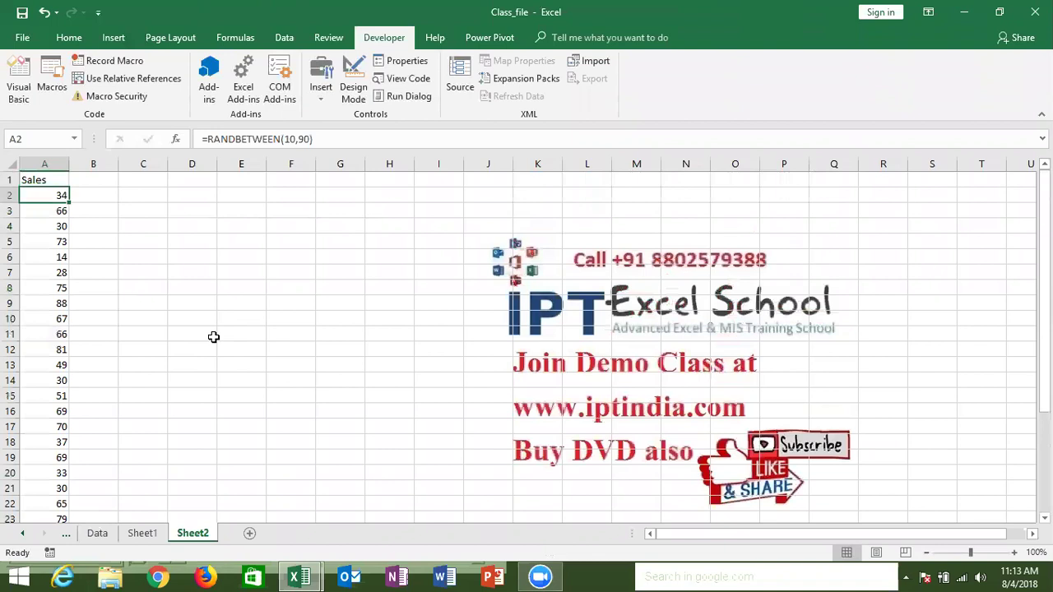
Copy the Sales cells A2:A31 and paste them back as plain values.
key("ctrl+shift+Down")
key("ctrl+c")
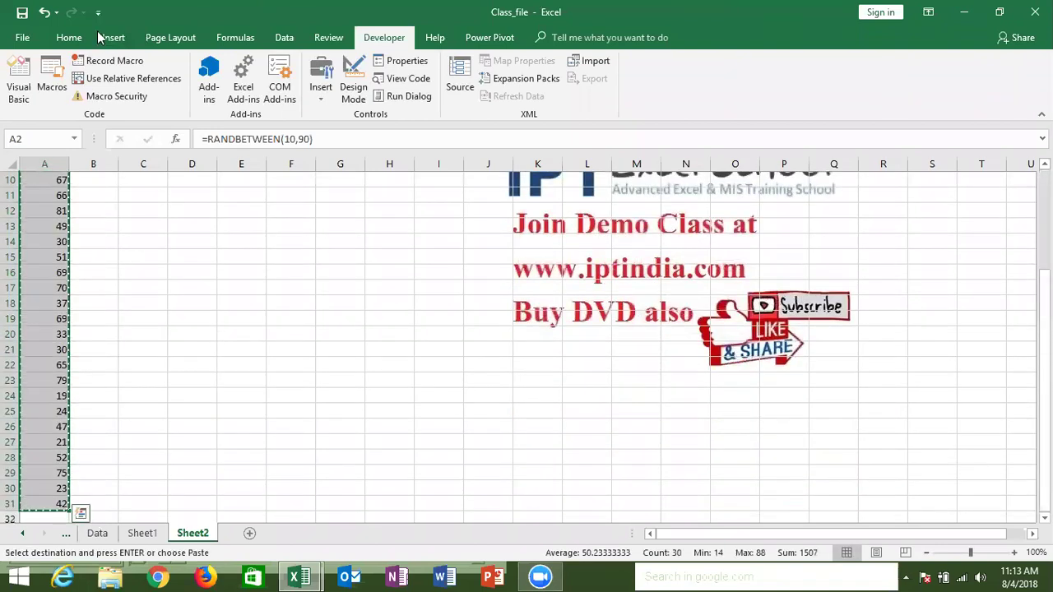
left_click(69, 37)
left_click(17, 99)
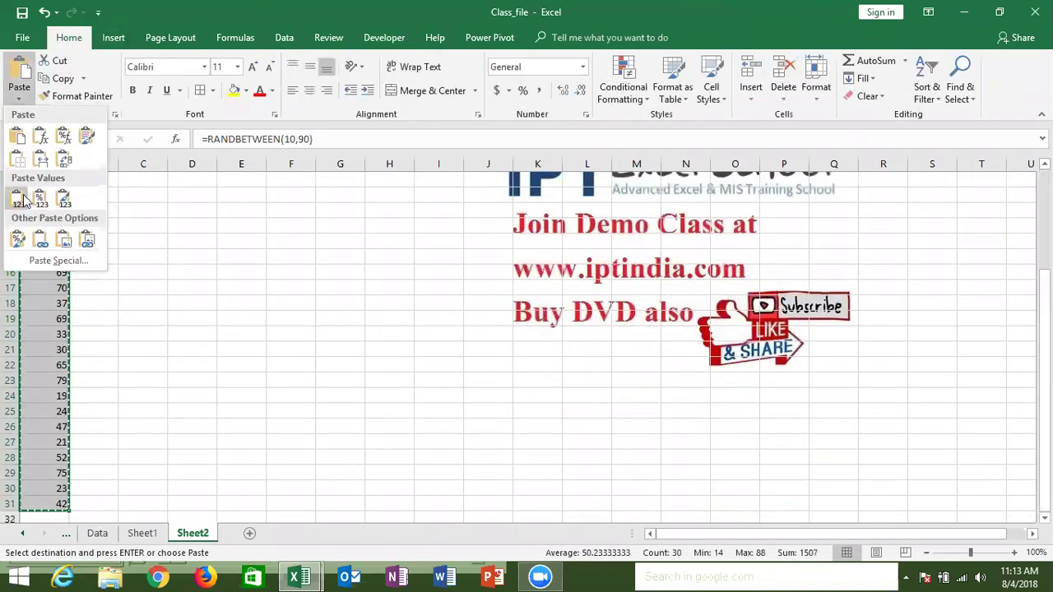
left_click(23, 199)
key("Escape")
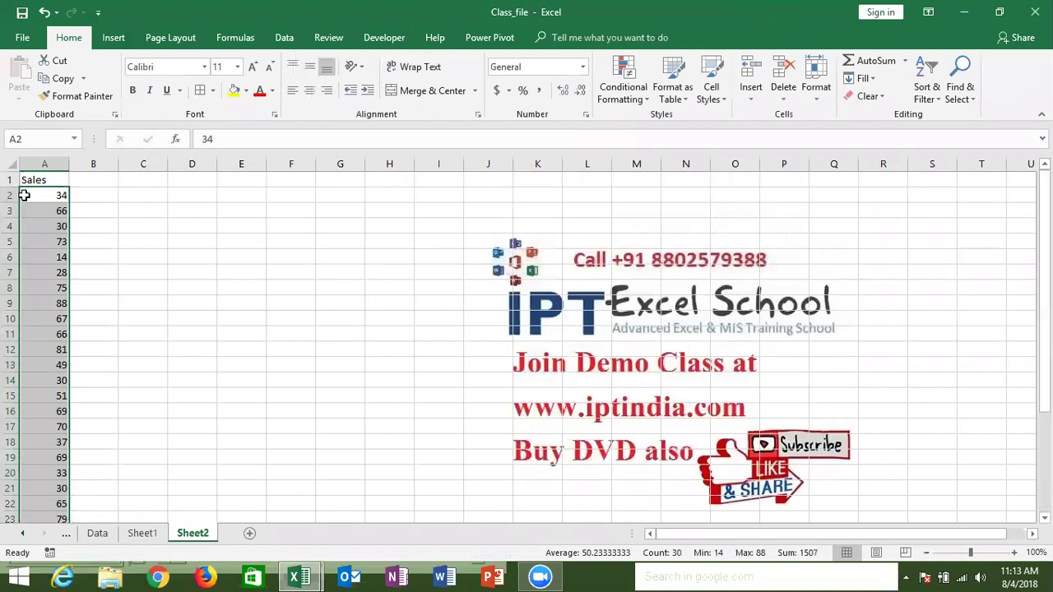
left_click(24, 195)
key("Down")
key("ctrl+Down")
key("ctrl+Up")
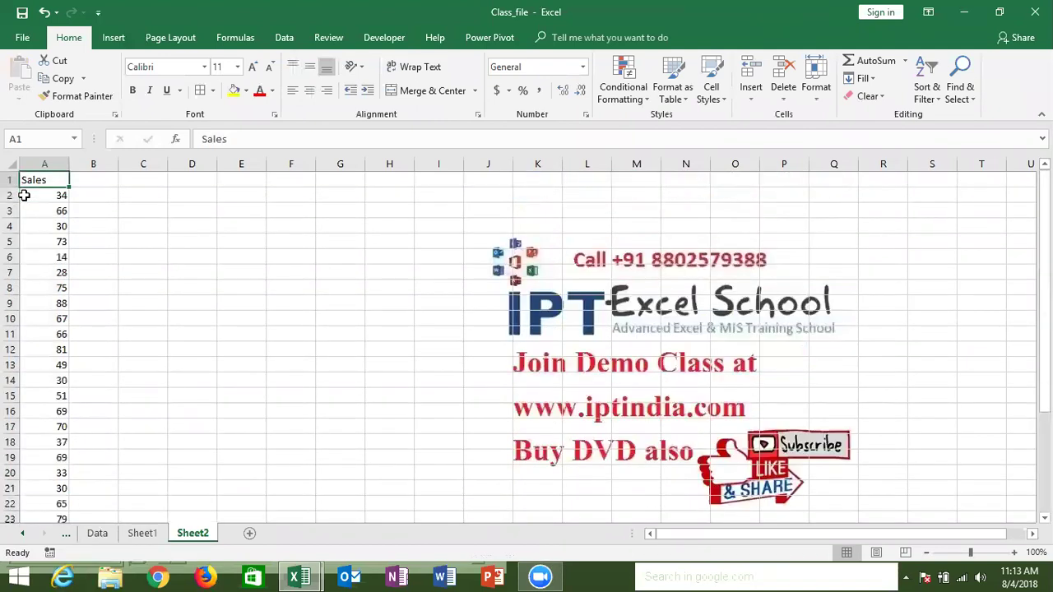
Type >50 in D2, 500 in E2, and the heading inc in B1.
key("Down")
key("Down")
key("Right")
key("Right")
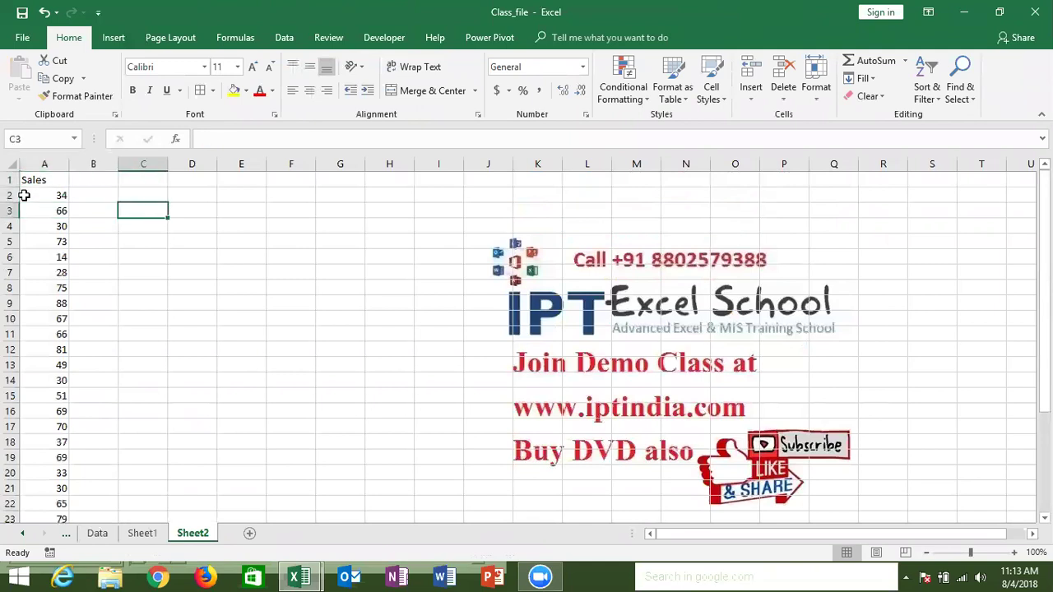
key("Right")
key("Up")
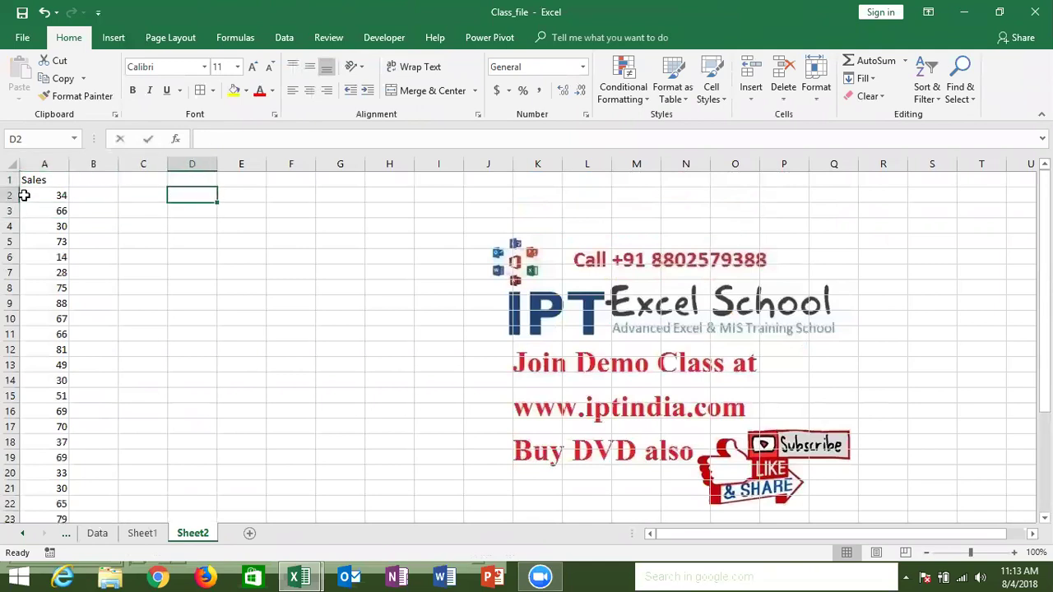
type(">50")
key("Tab")
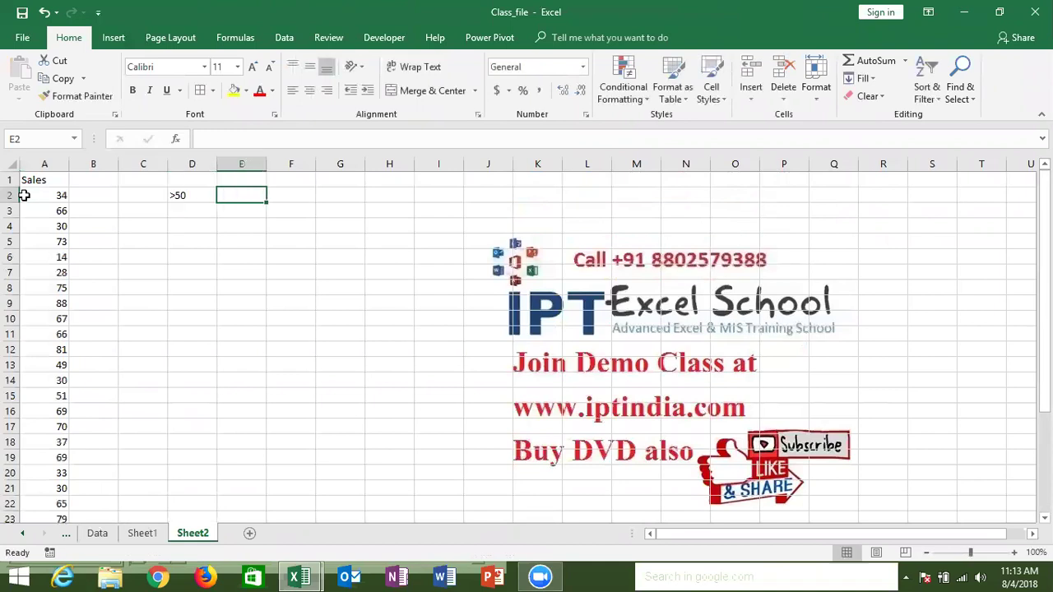
type("500")
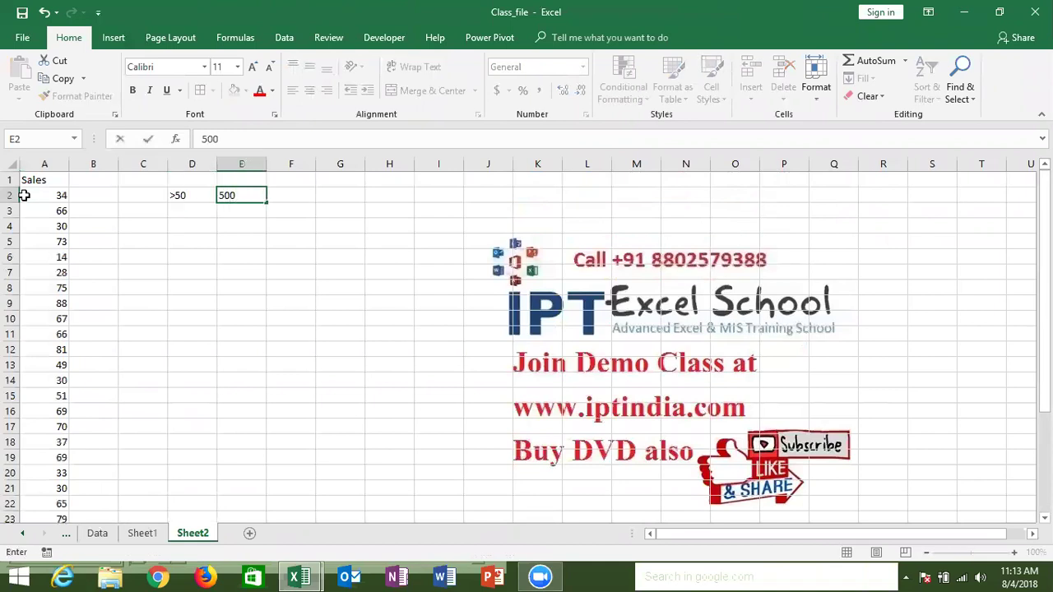
left_click(73, 180)
type("inc")
key("Return")
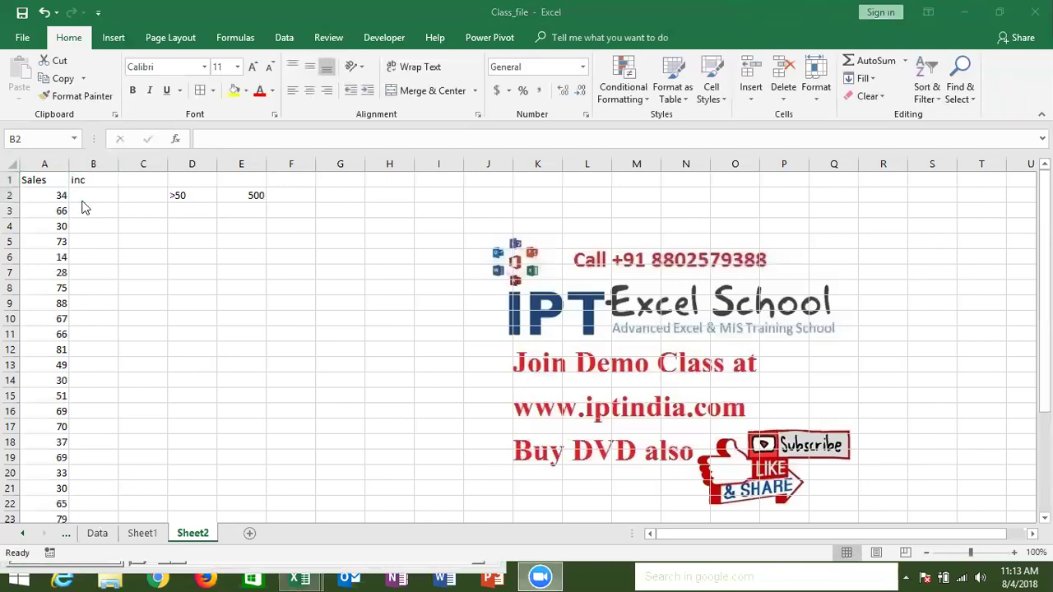
key("alt+Tab")
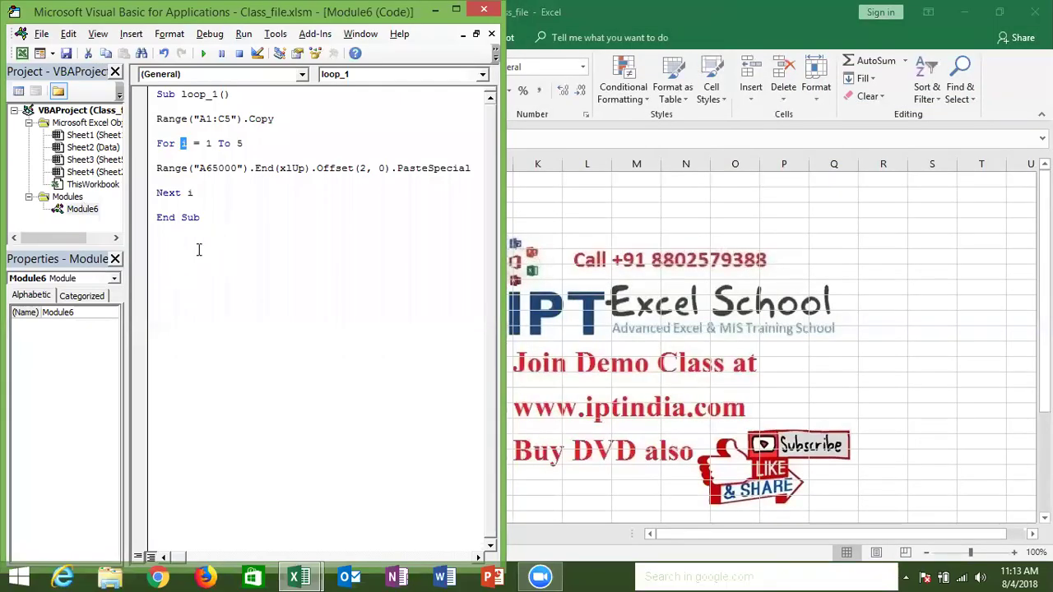
Create a new Sub loop_C() procedure below the existing macro.
left_click(197, 247)
type("sub ")
type("loop")
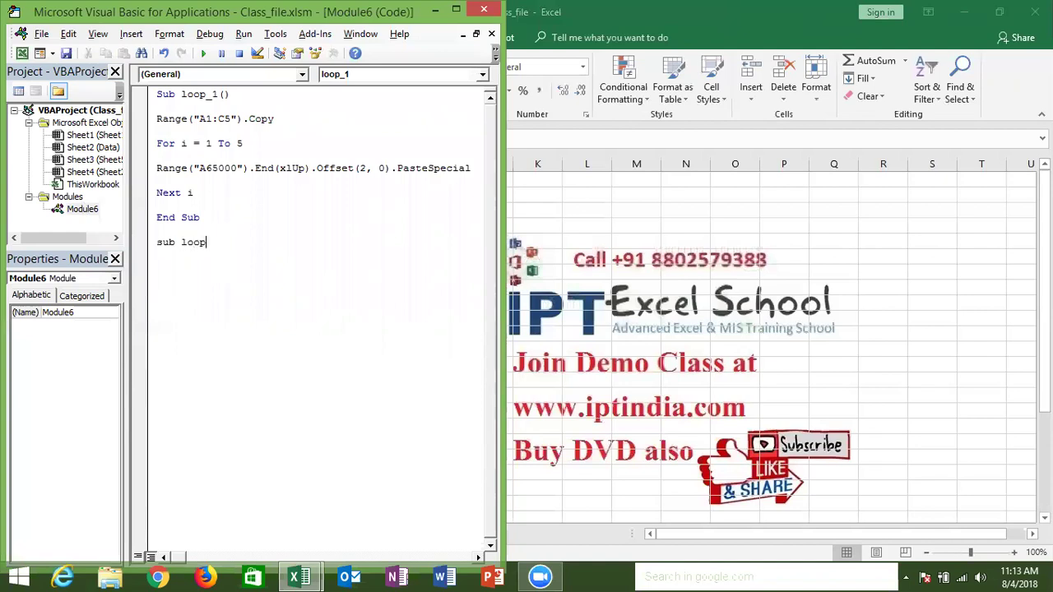
type("_C-1")
key("BackSpace")
key("BackSpace")
key("Return")
key("Return")
key("Return")
key("Return")
key("Return")
key("alt+F11")
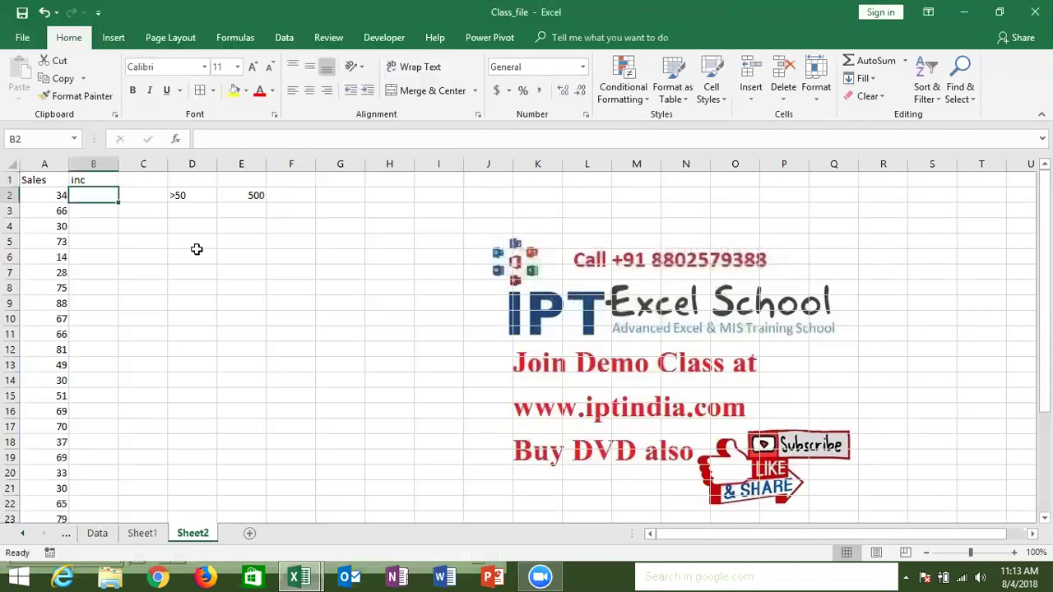
key("alt+F11")
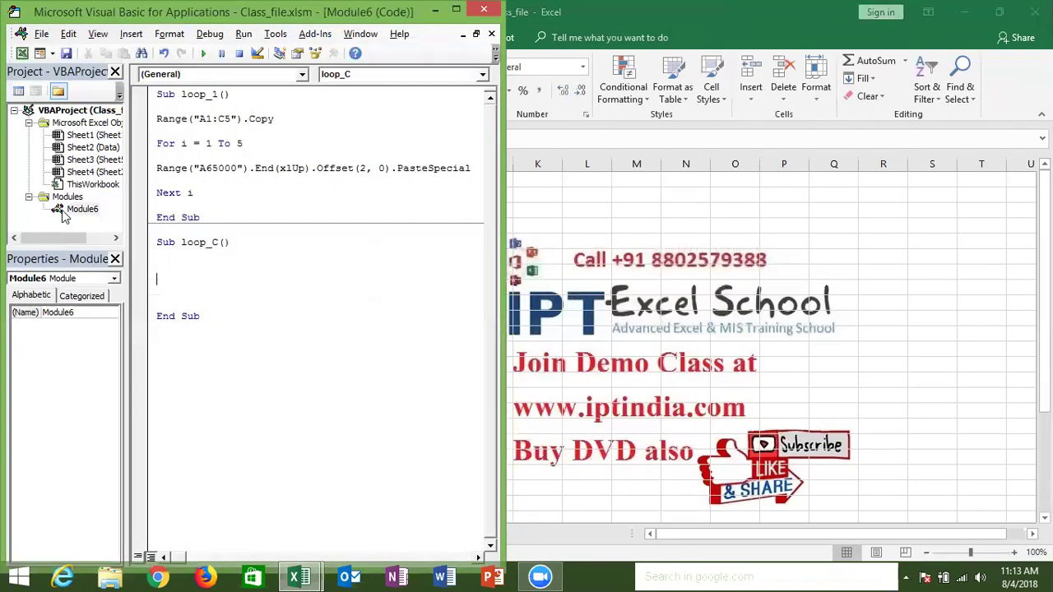
Write the line If Range("A1").Value >= 50 Then Range("B1").Value = 500.
type("if ")
type("range")
type("(\"A1\").")
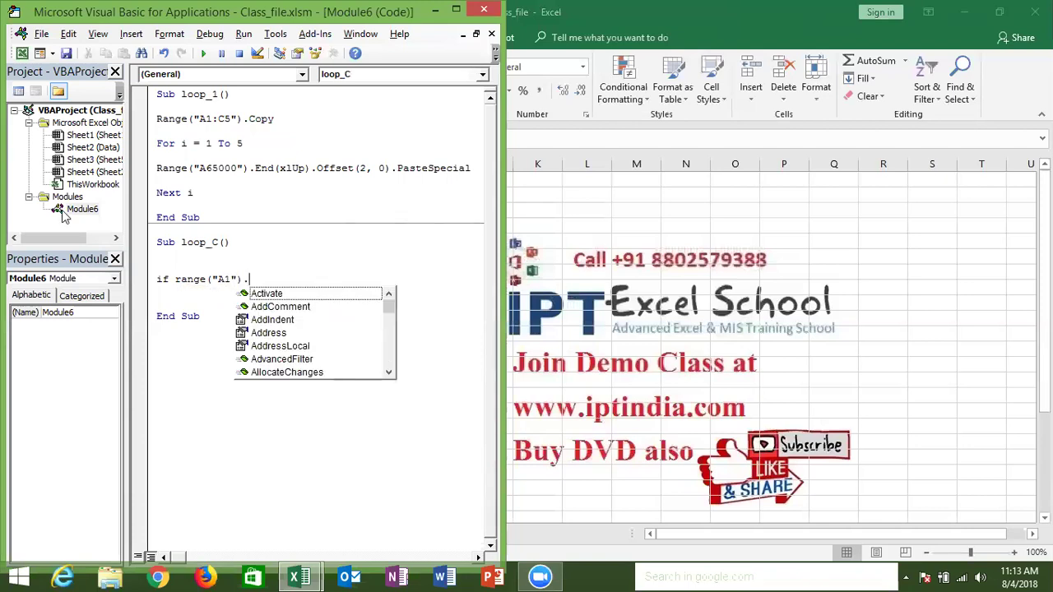
type("v")
key("Down")
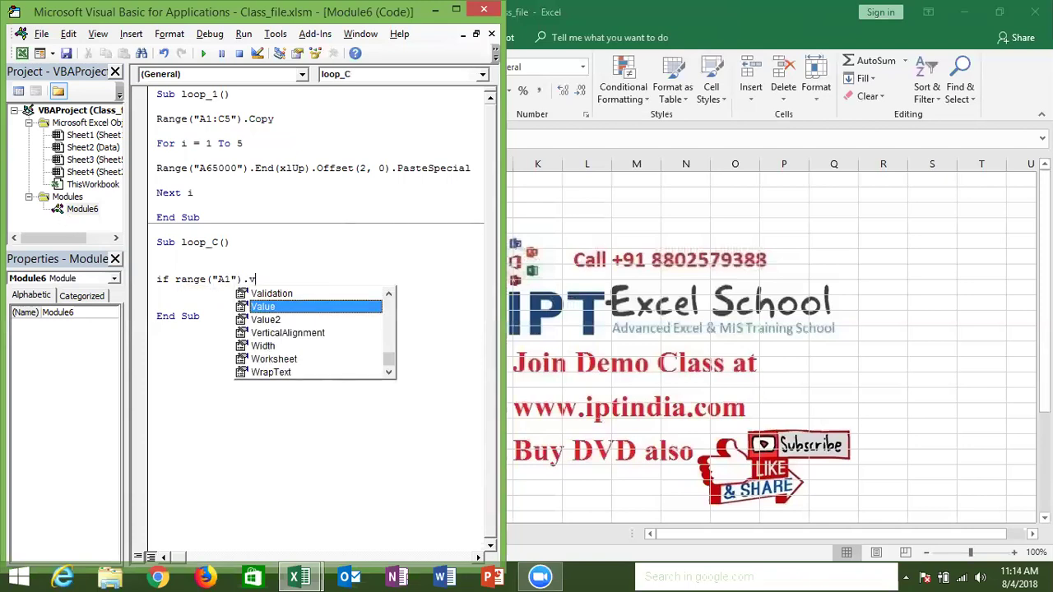
type(">")
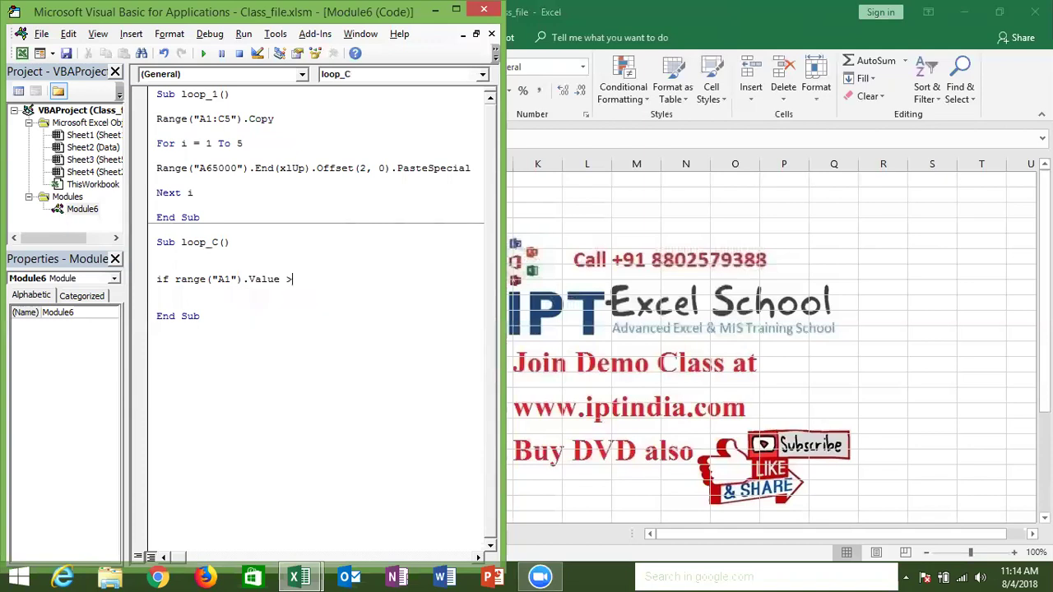
type("=50 then range")
type("(\"B1\"")
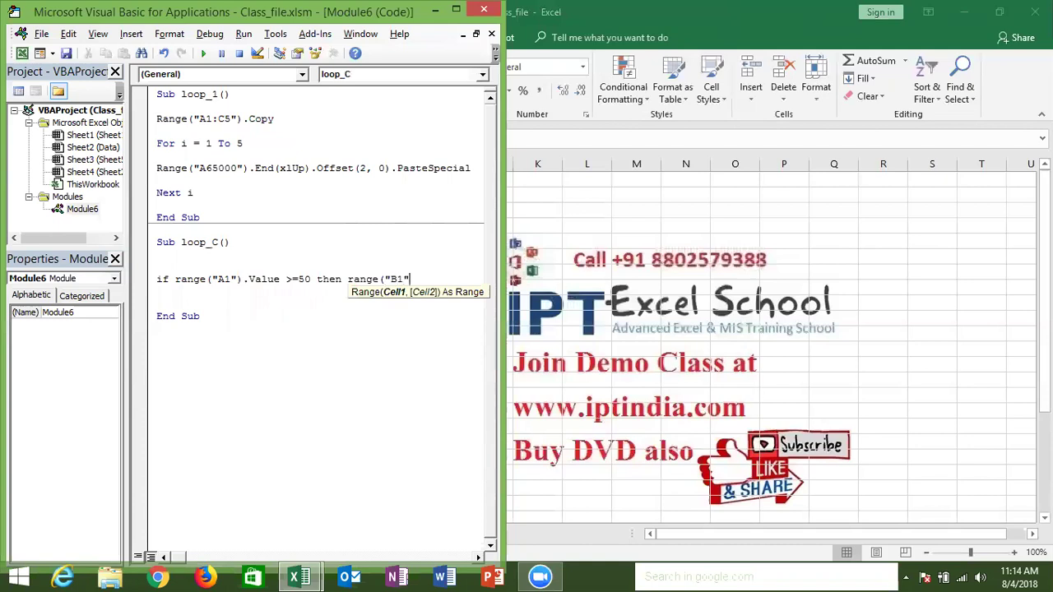
type(").v")
key("Tab")
type("=")
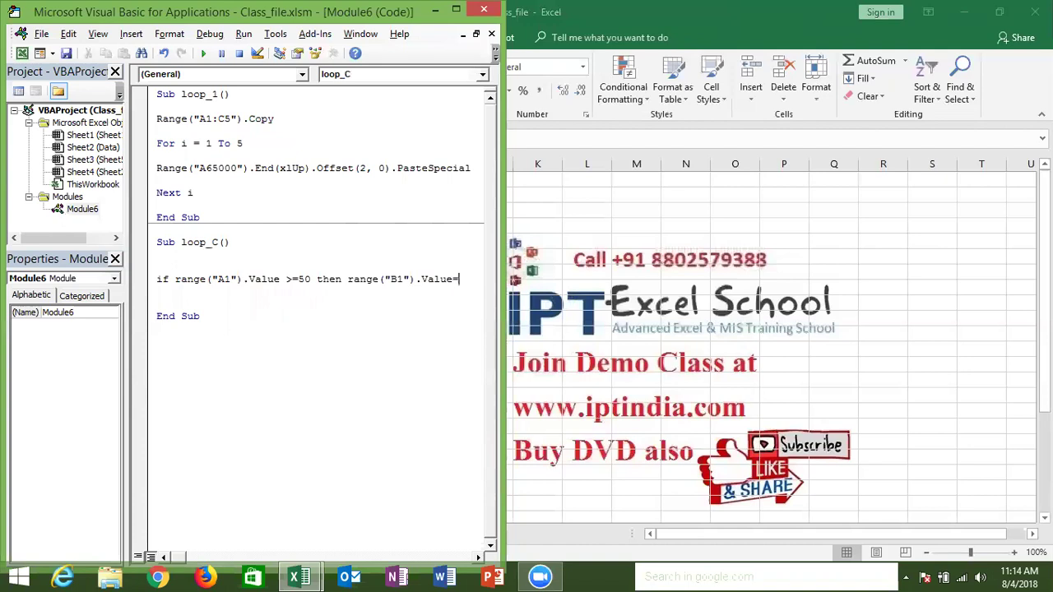
type("500")
key("Return")
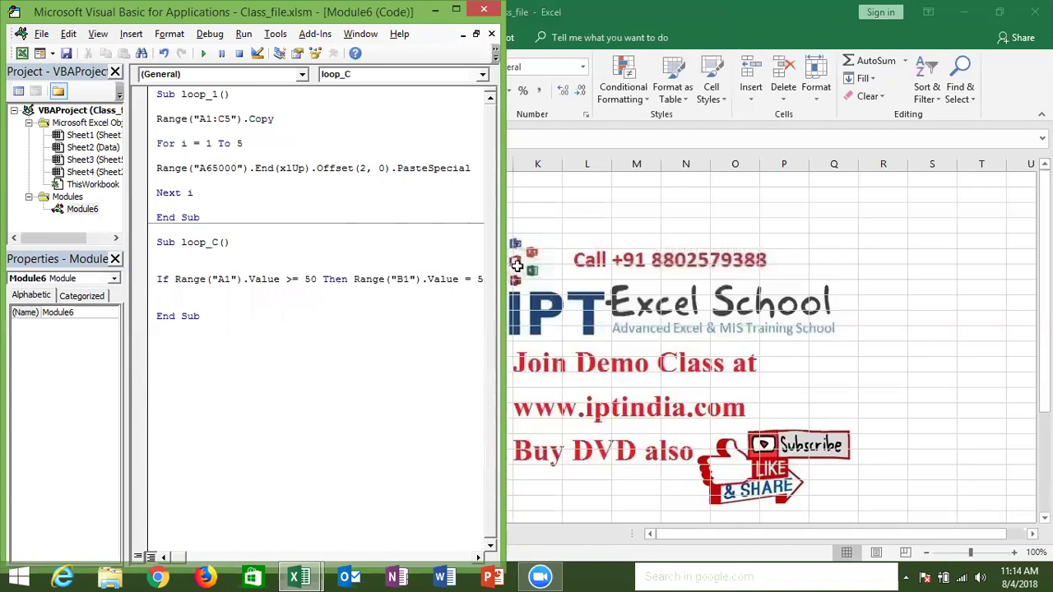
Widen the code window and highlight the A1 condition and B1 assignment parts of the If line.
left_click_drag(502, 273, 547, 257)
left_click_drag(179, 279, 272, 277)
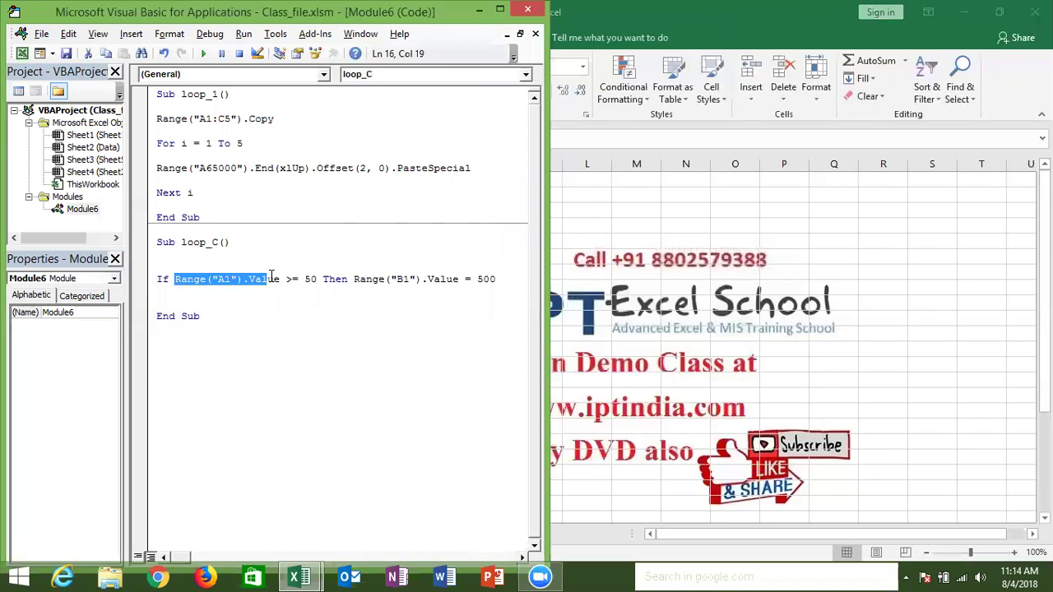
mouse_move(354, 279)
left_mouse_down()
mouse_move(428, 272)
mouse_move(463, 284)
left_mouse_up()
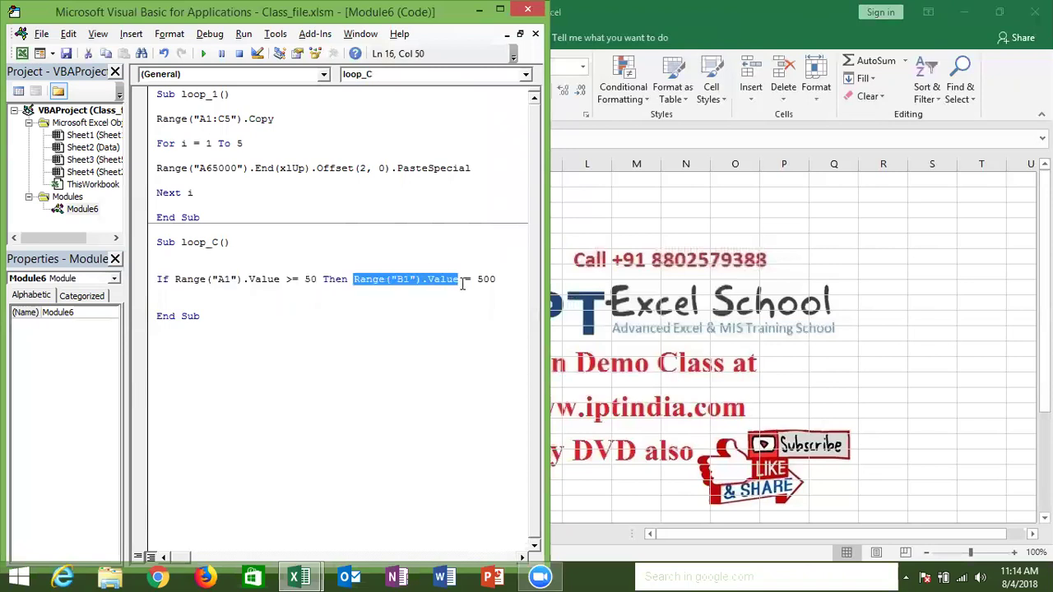
left_click(417, 303)
left_click(162, 279)
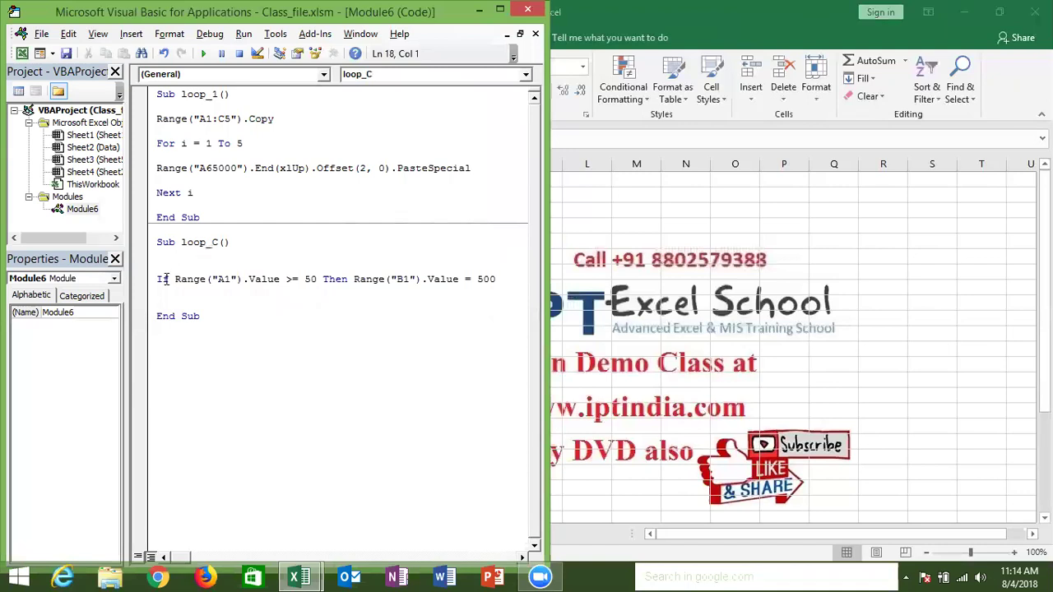
left_click(174, 280)
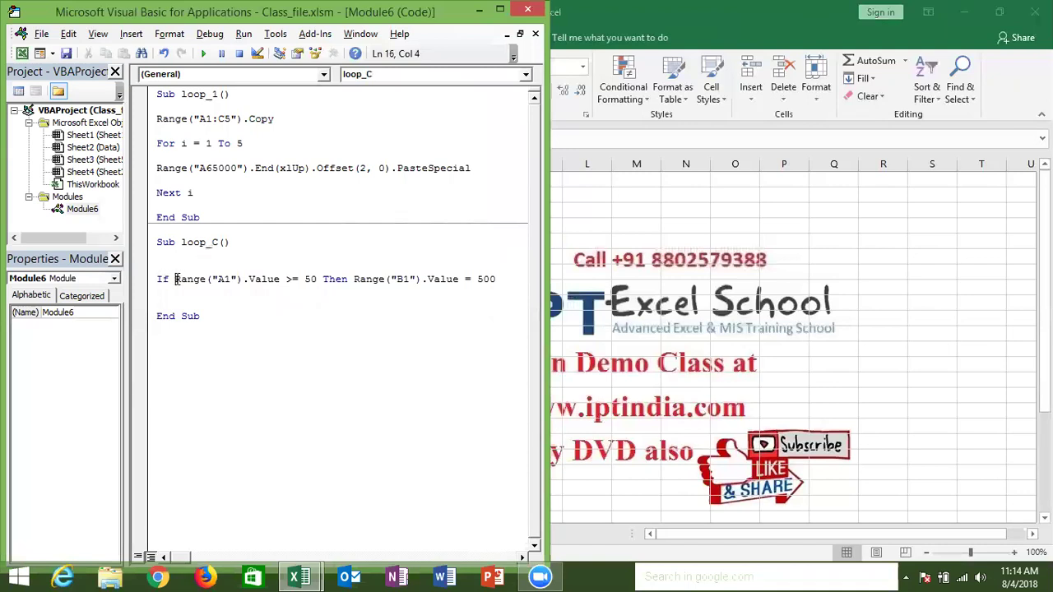
left_click(279, 280, "shift")
left_click(284, 280)
double_click(292, 280)
left_click(323, 279)
left_click(345, 277)
left_click_drag(372, 279, 486, 277)
Run loop_C, confirm B1 shows 500, then change the target to Range("B2").
left_click(203, 54)
key("alt+F11")
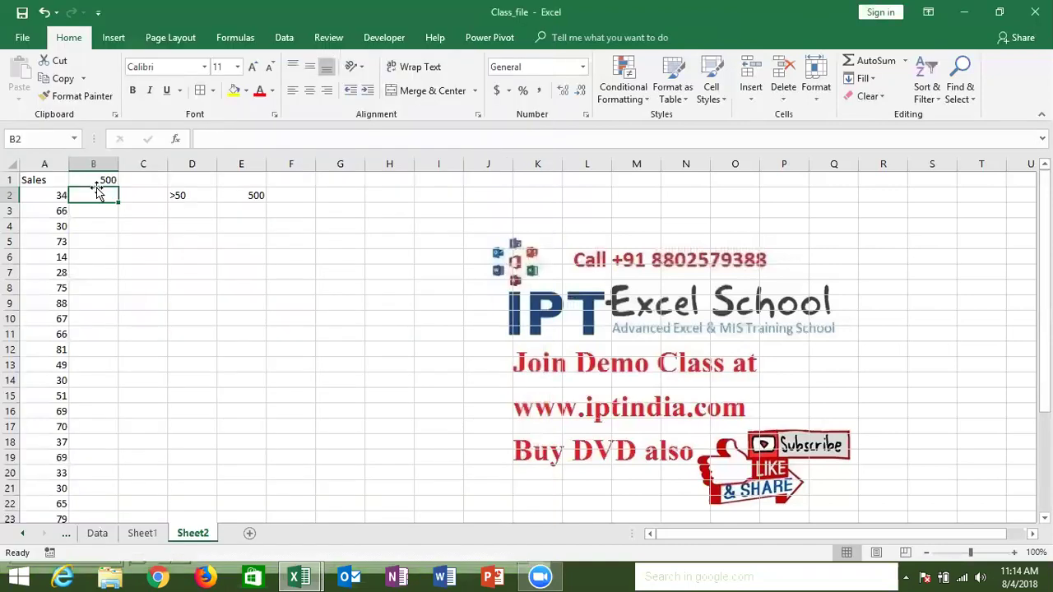
left_click(100, 181)
key("alt+F11")
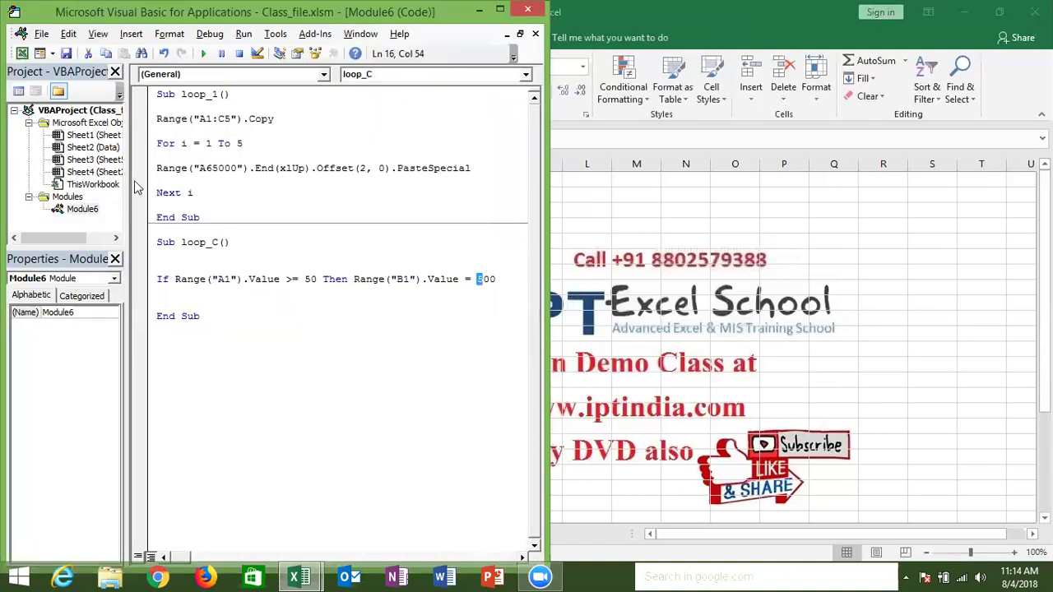
left_click_drag(407, 279, 413, 279)
type("2")
left_click(363, 296)
Insert a 'for i = 2 to' line above the If line.
key("alt+F11")
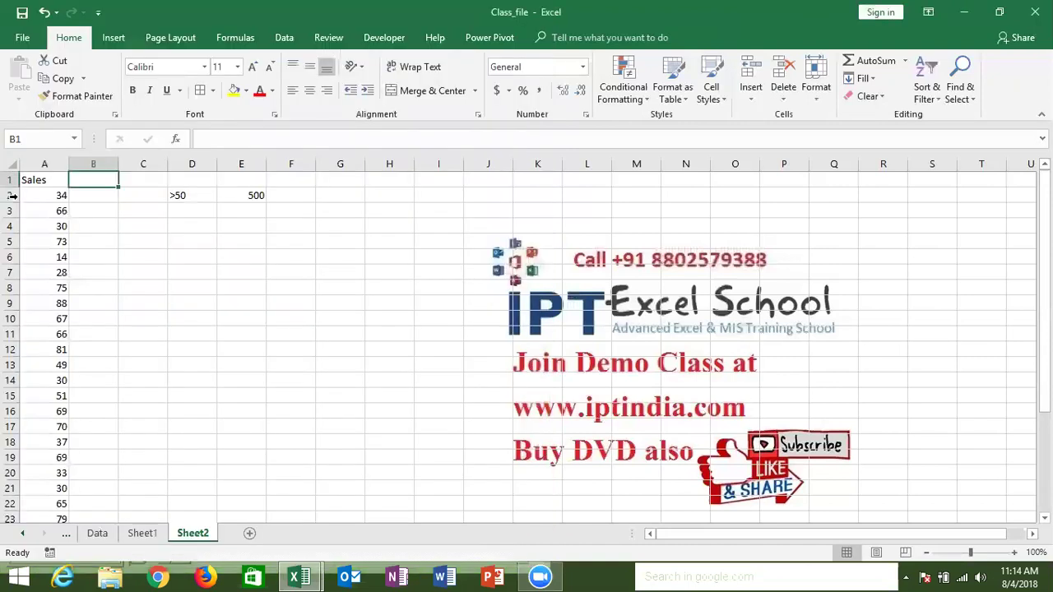
key("alt+F11")
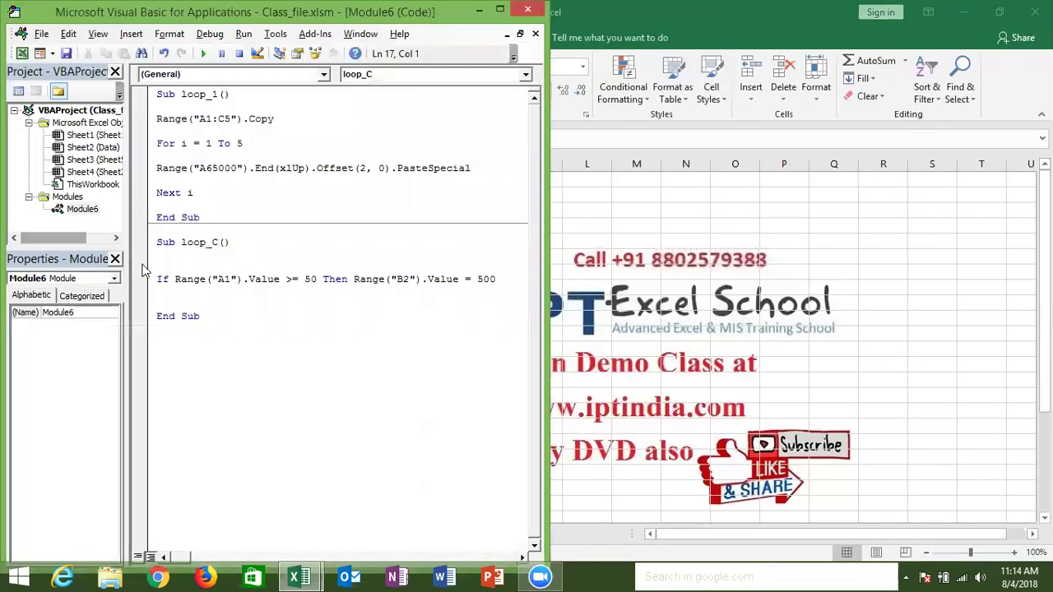
left_click(162, 267)
key("Return")
type("for i = 2 to")
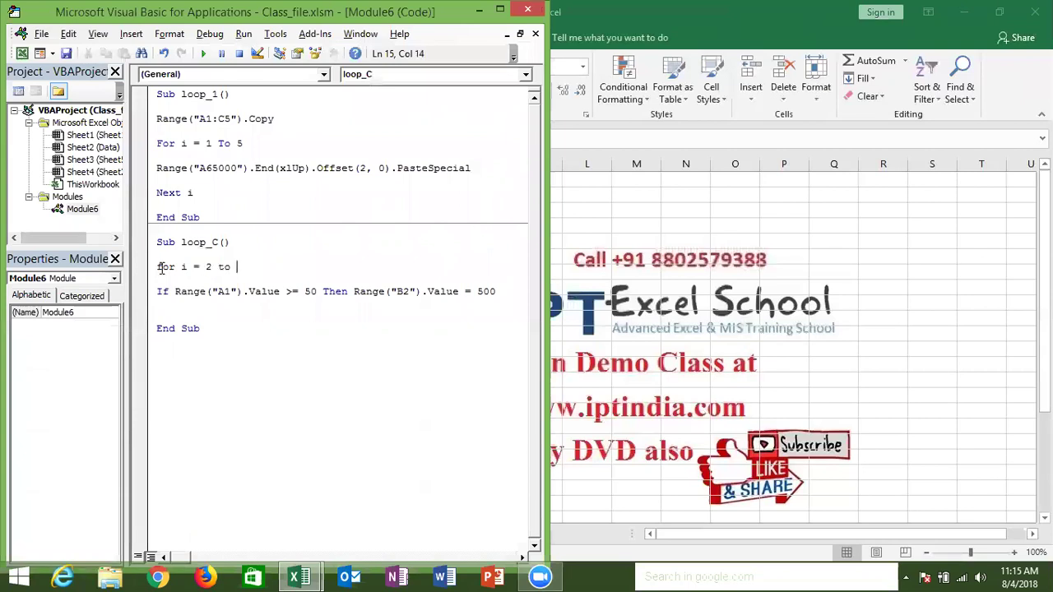
Confirm the last Sales row is 31, finish 'For i = 2 To 31' and add 'Next i'.
key("alt+F11")
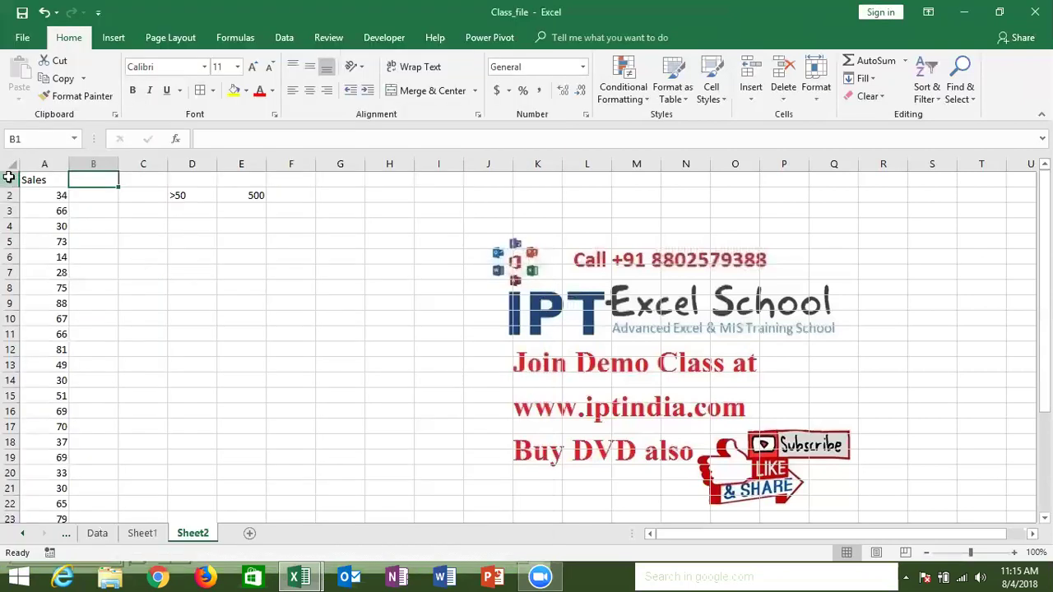
left_click(10, 178)
left_click(33, 197)
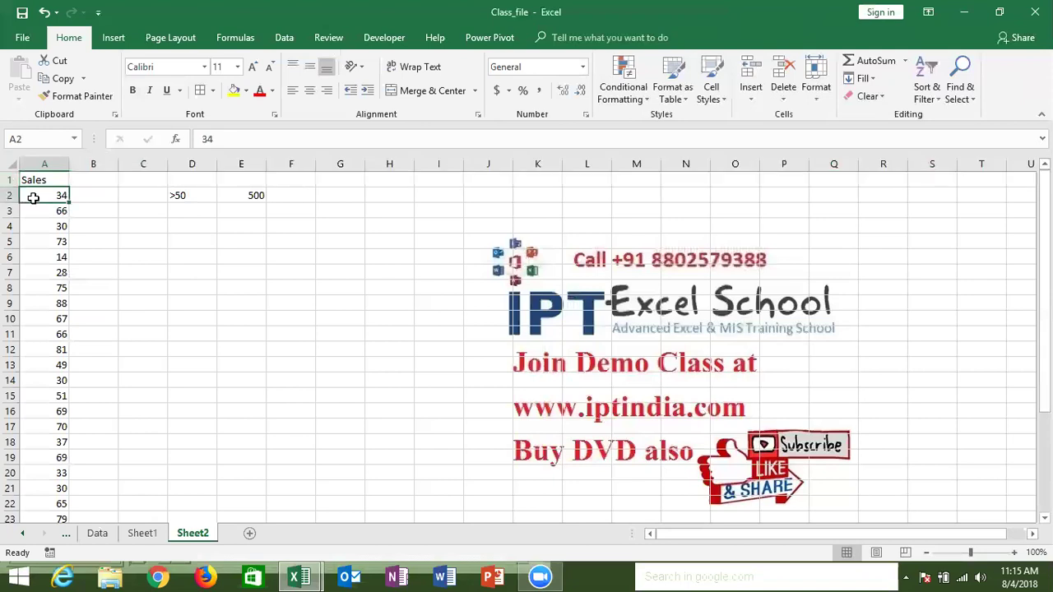
key("ctrl+Down")
key("ctrl+Up")
key("alt+F11")
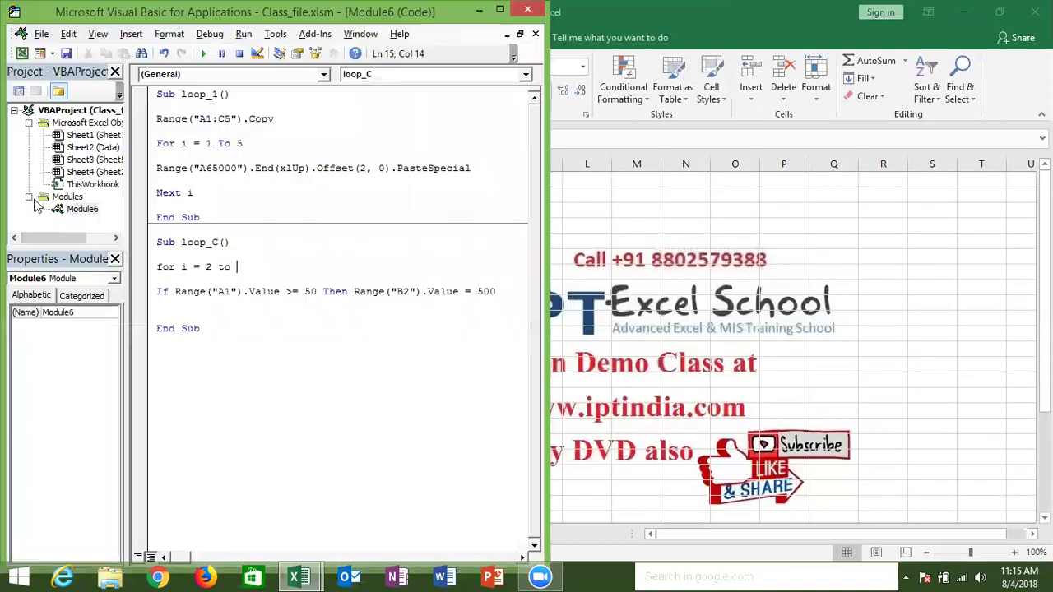
type("31")
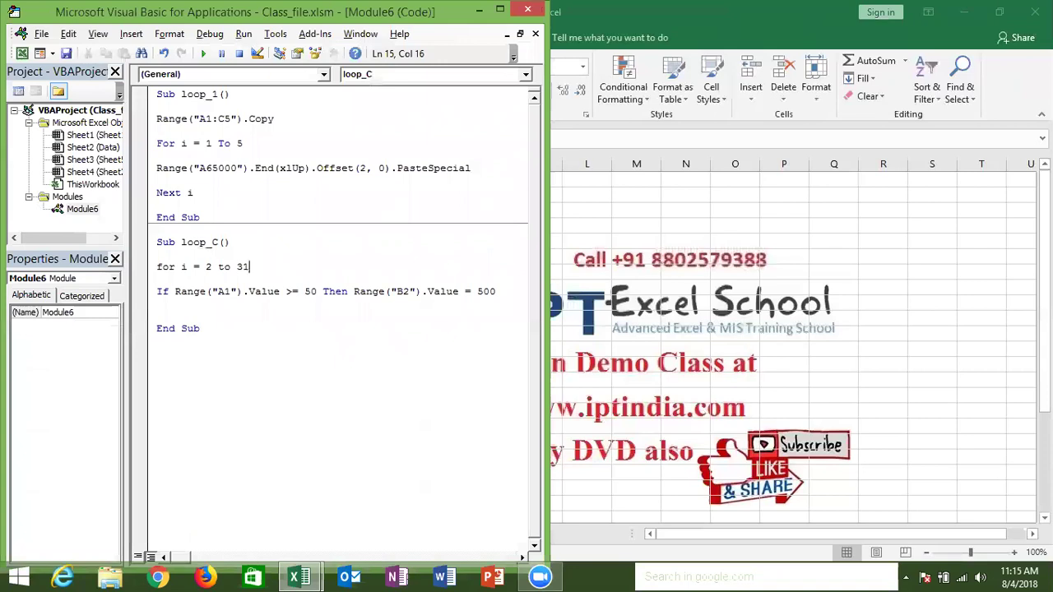
left_click(173, 304)
key("Return")
type("next i")
left_click(265, 335)
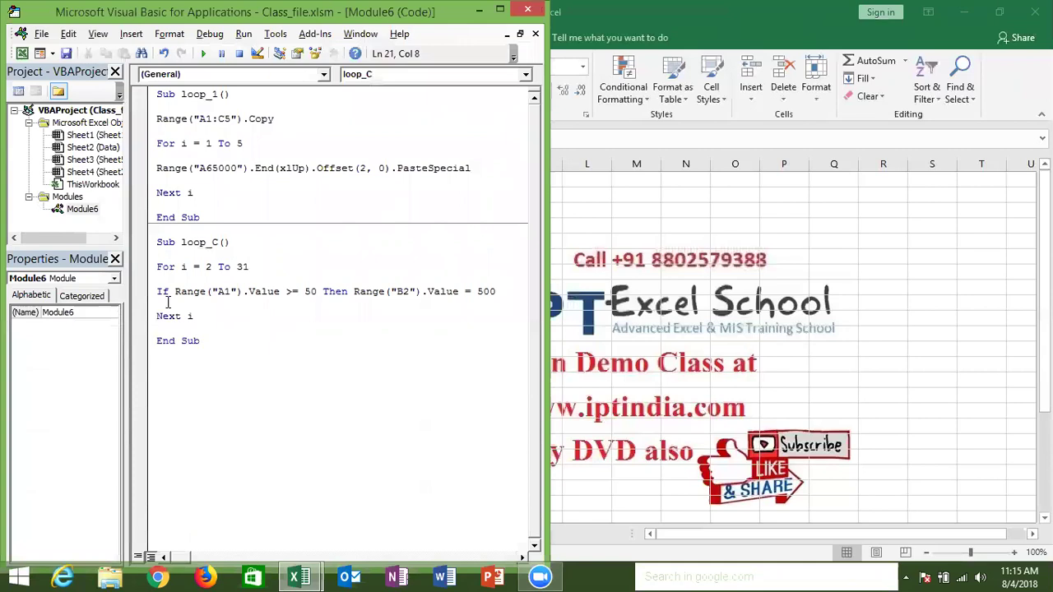
Toggle a breakpoint on the If line on and off and select the loop counter i.
left_click(141, 293)
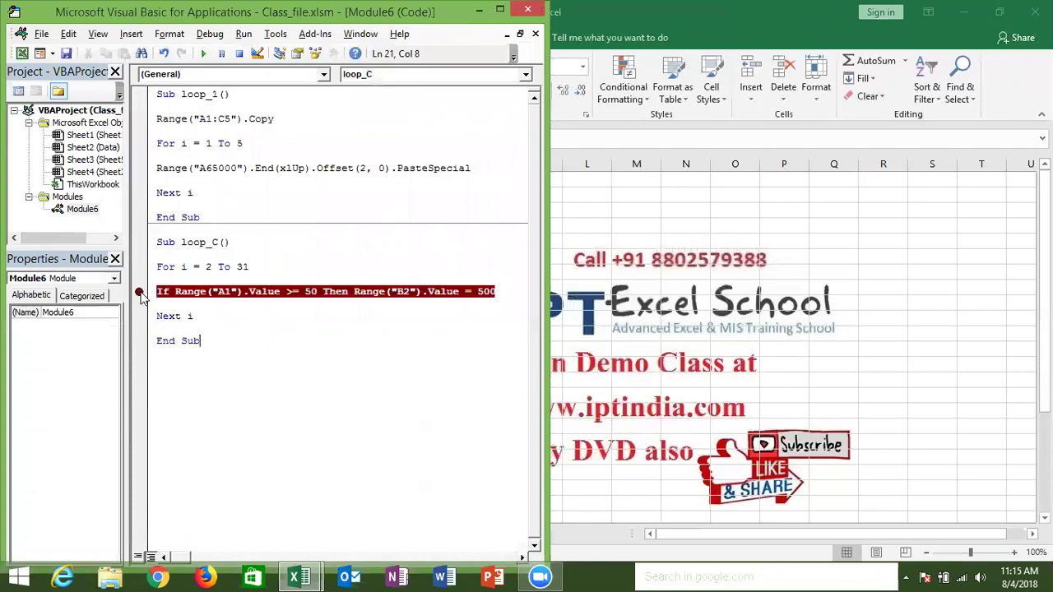
left_click(223, 291)
left_click(142, 292)
double_click(182, 267)
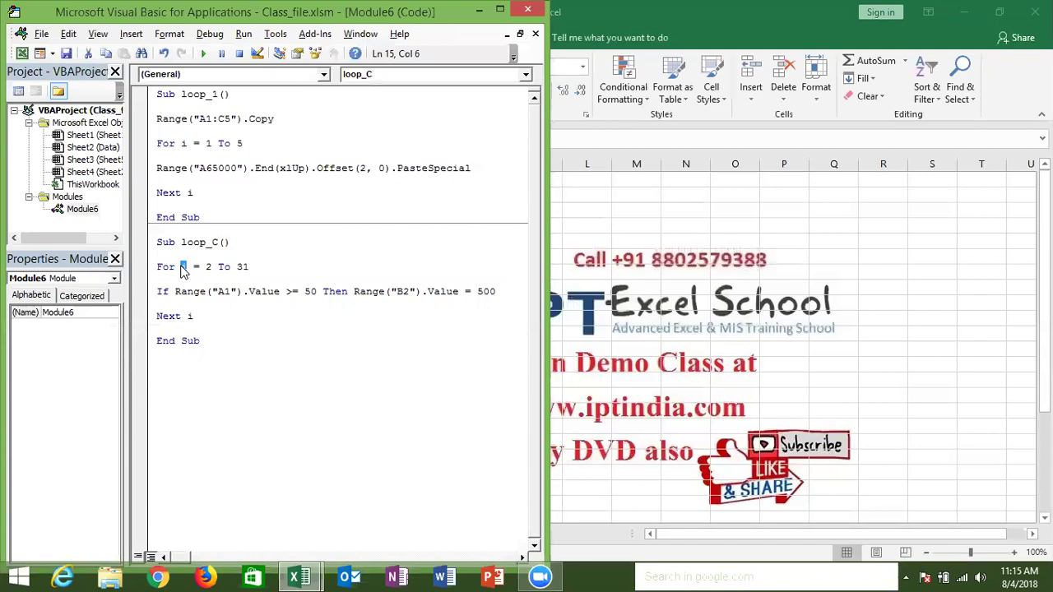
left_click(182, 268)
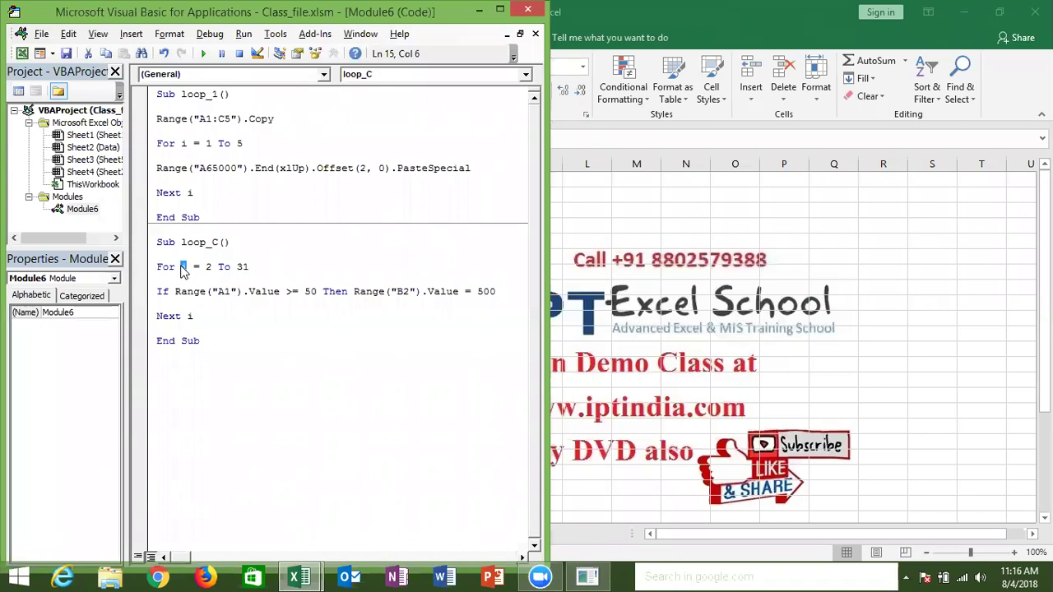
left_click(179, 292)
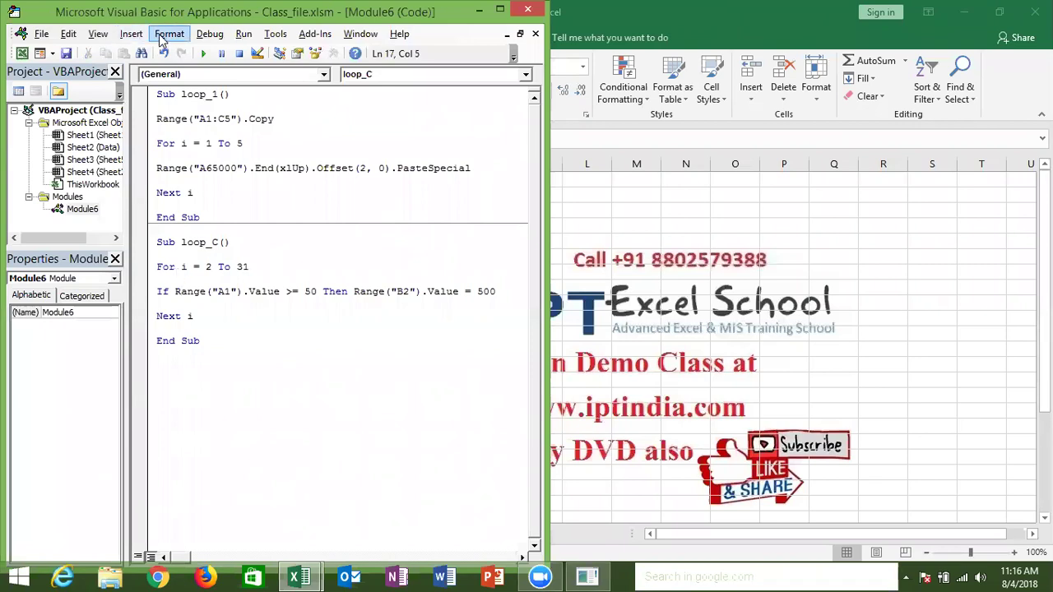
left_click(211, 33)
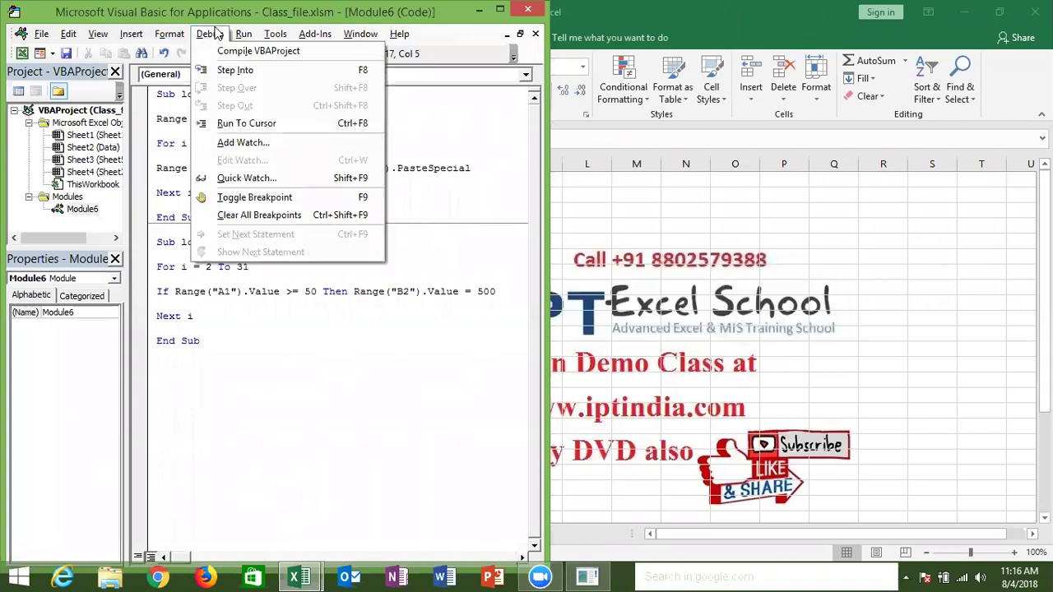
Step into loop_C with F8 and change Range("A1") to Range("A" & i).
left_click(245, 74)
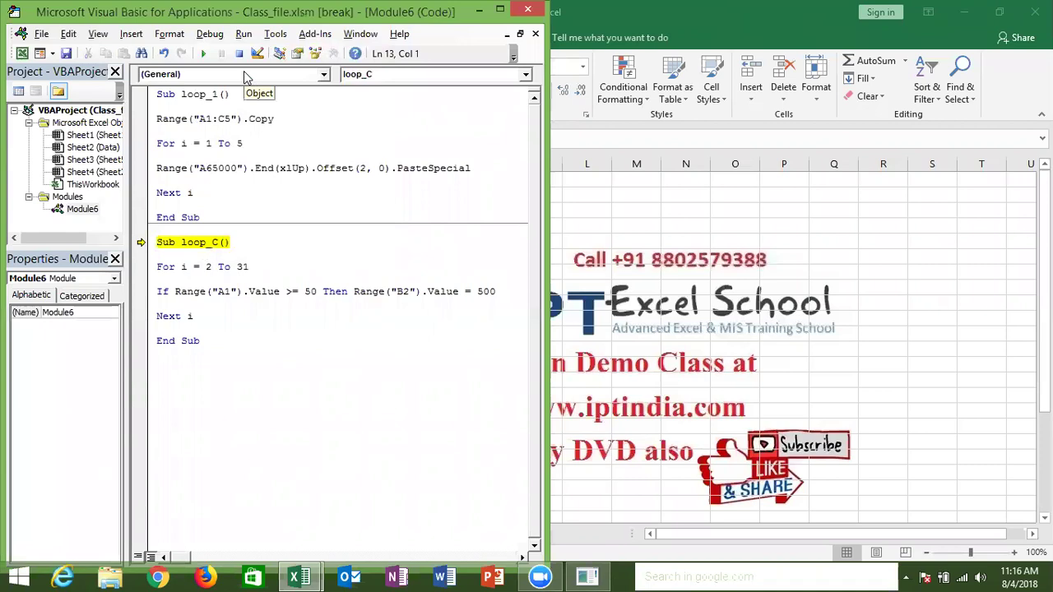
key("F8")
key("F8")
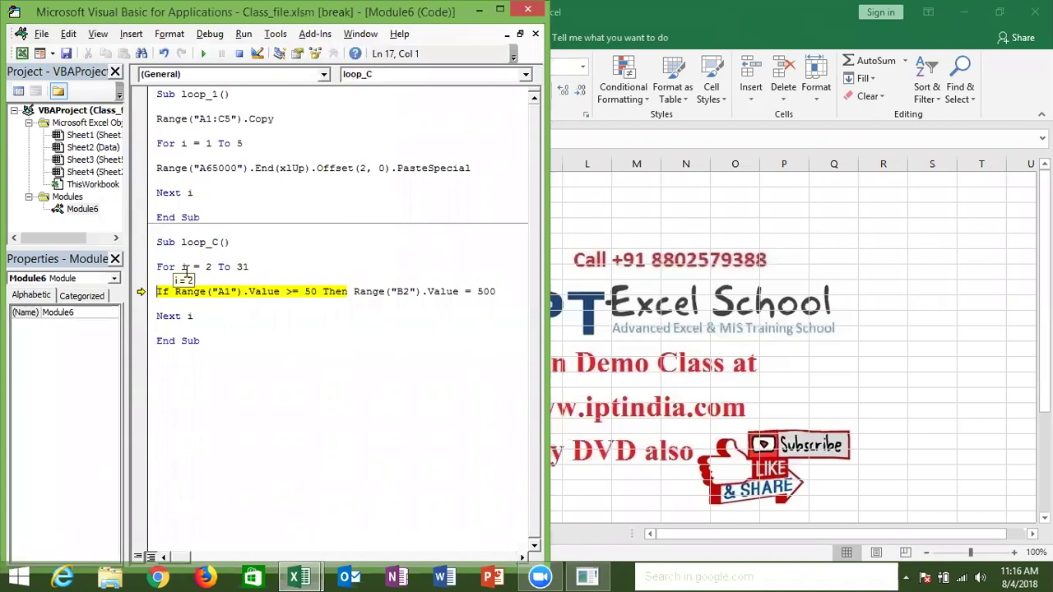
left_click(229, 292)
key("BackSpace")
key("Right")
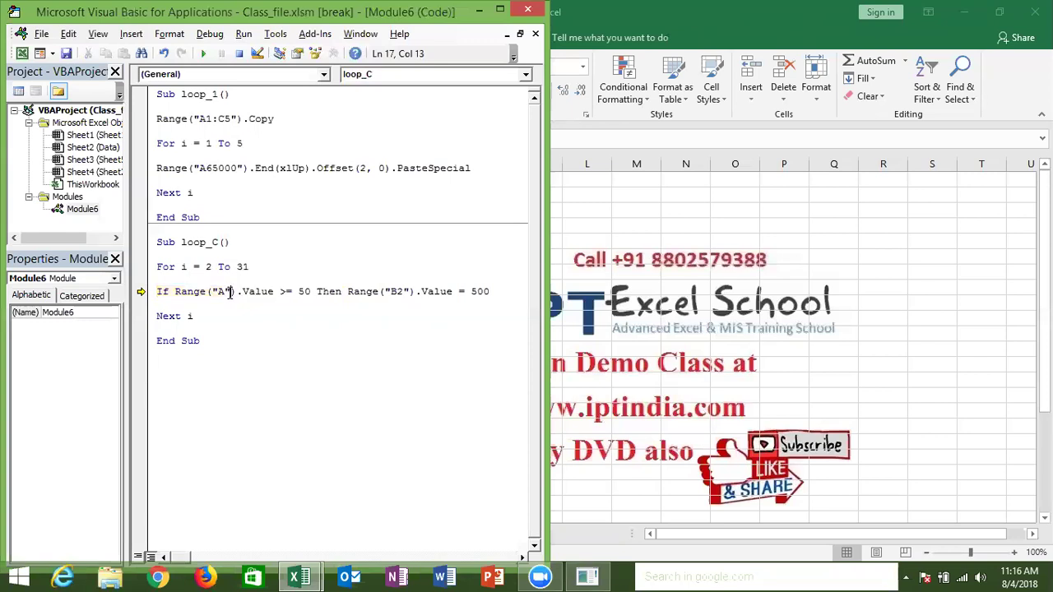
type("& ")
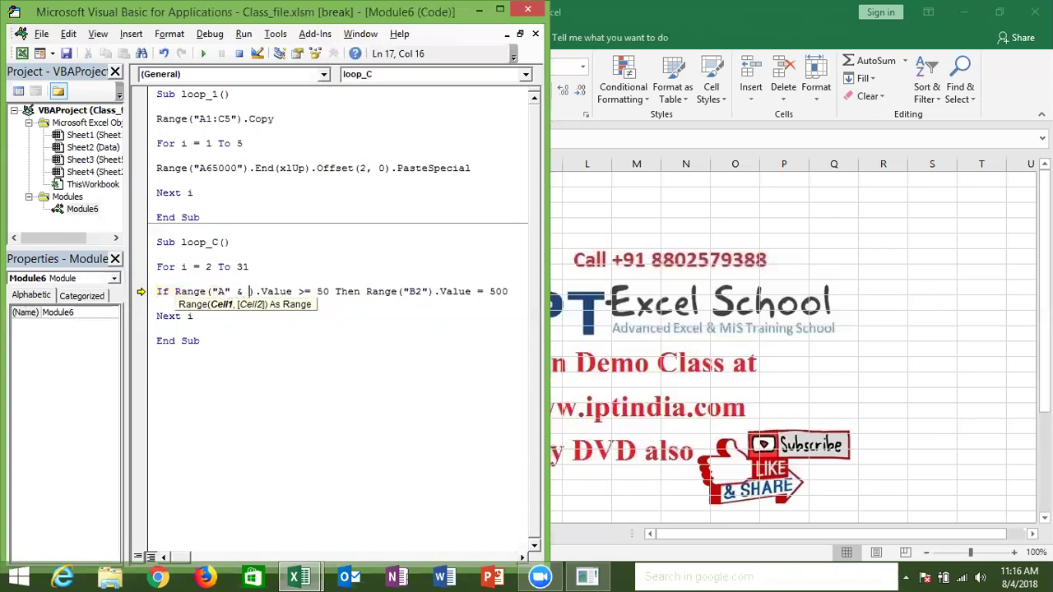
type("i")
left_click(231, 317)
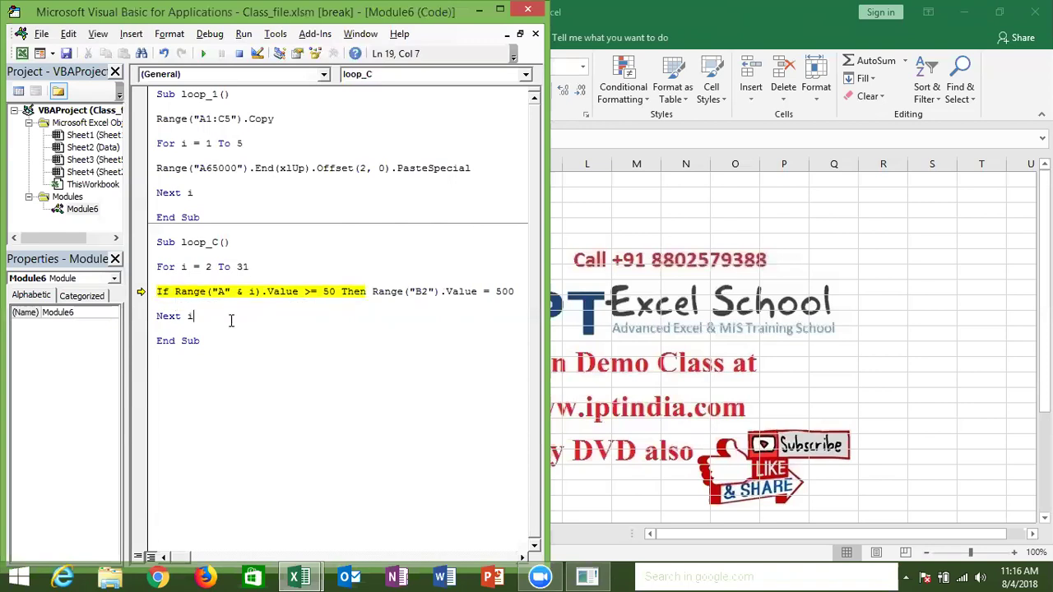
Change Range("B2") to Range("B" & i) in the If line.
left_click(427, 291)
key("BackSpace")
type("& i")
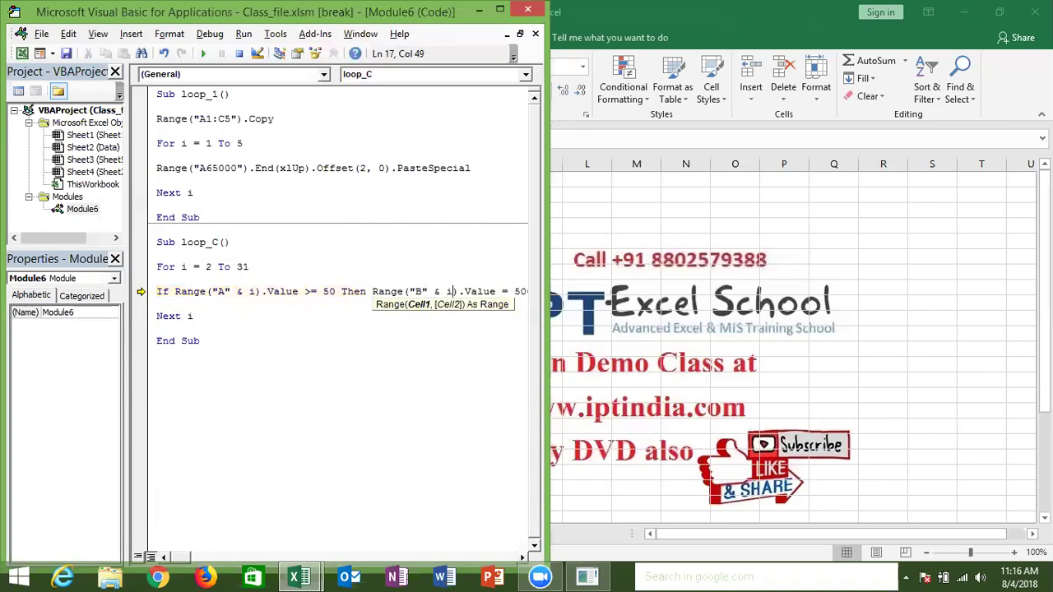
left_click(422, 345)
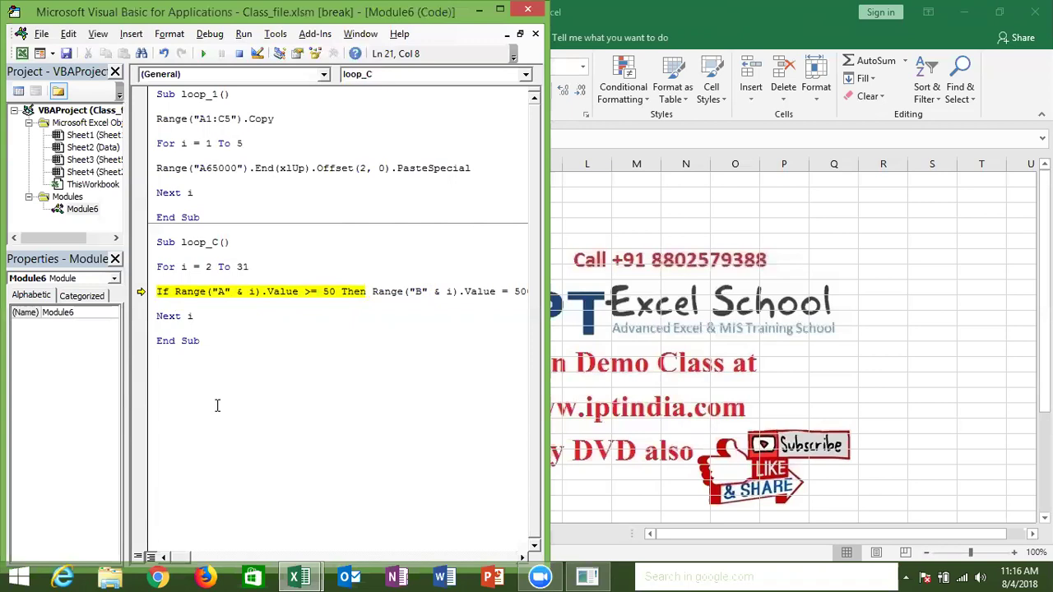
Step through the first loop iterations and move the code window right to reveal Sheet2.
key("F8")
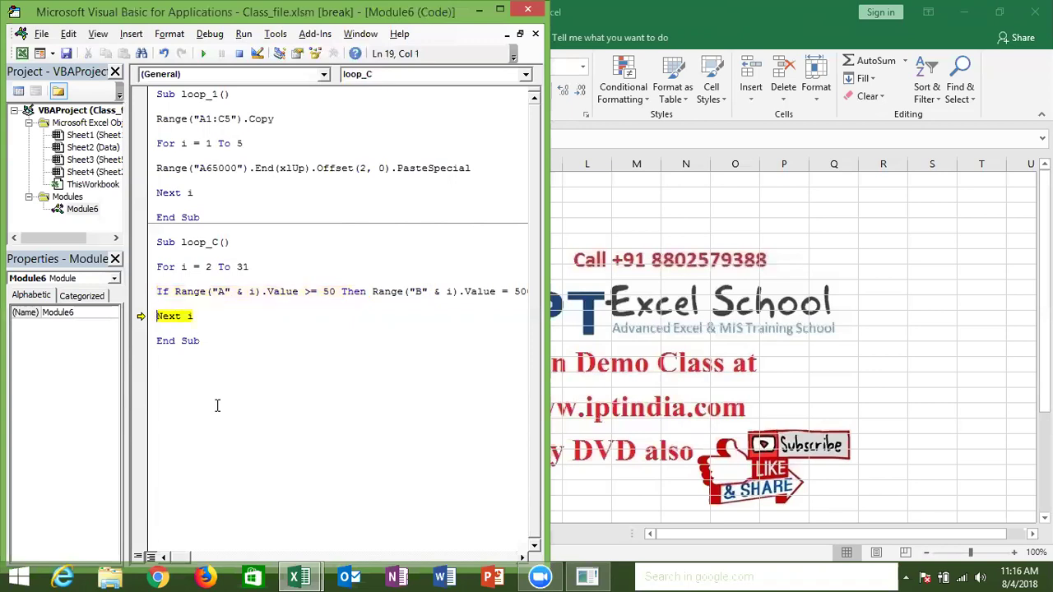
key("F8")
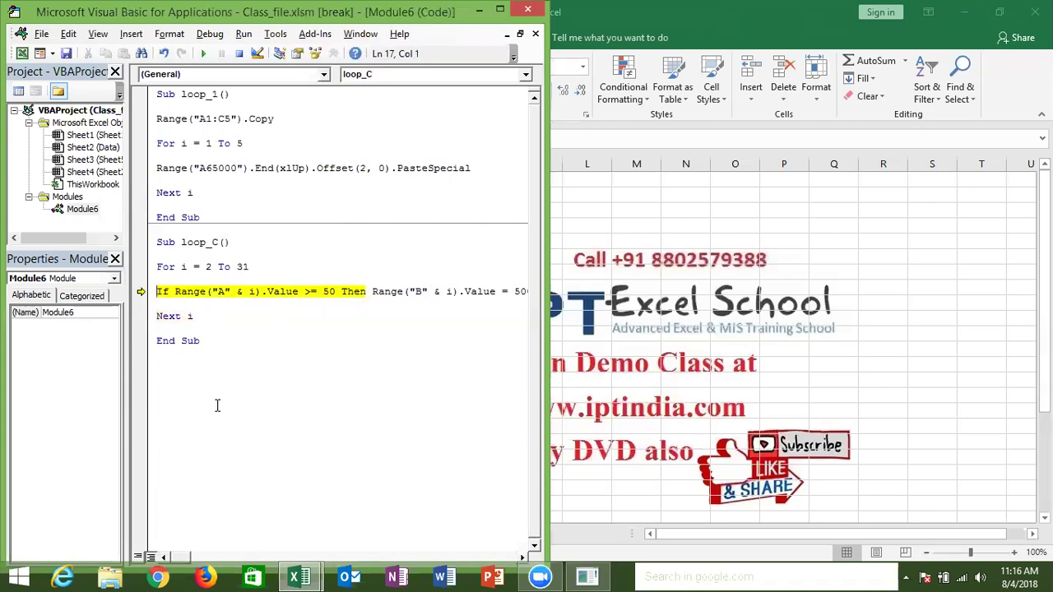
key("F8")
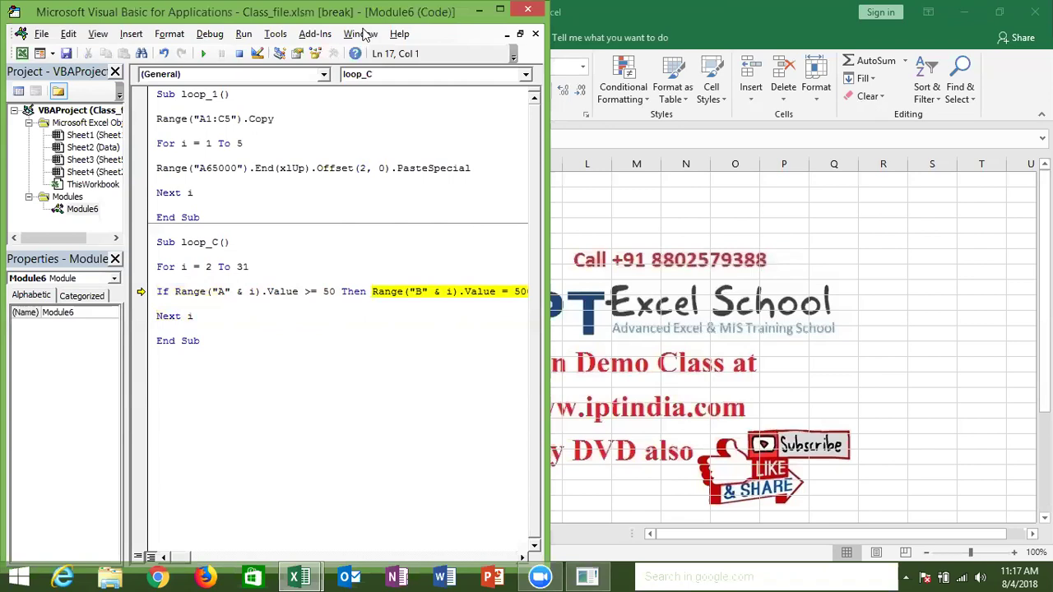
left_click(499, 9)
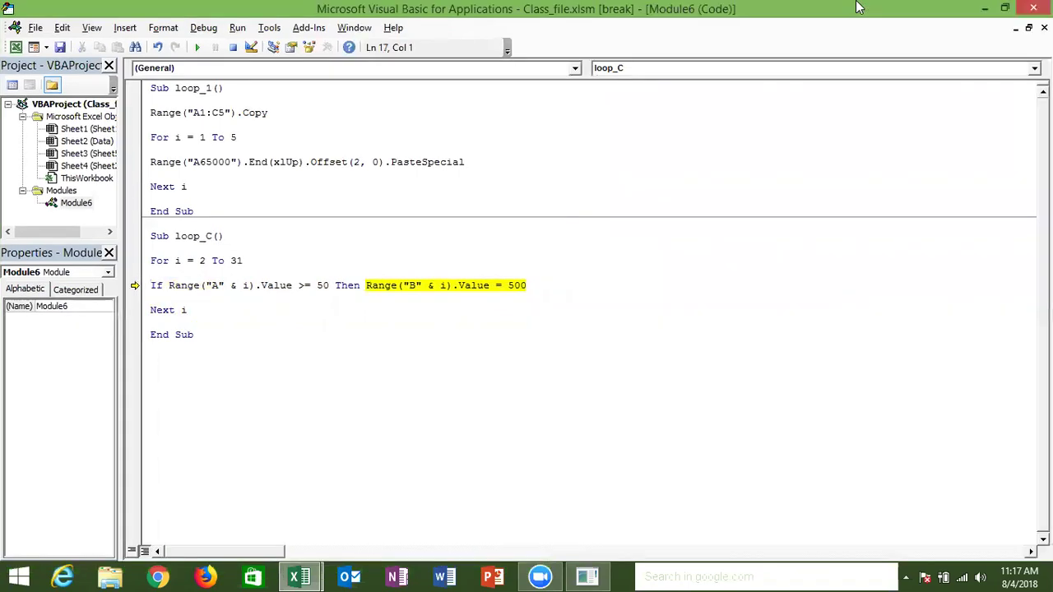
double_click(855, 8)
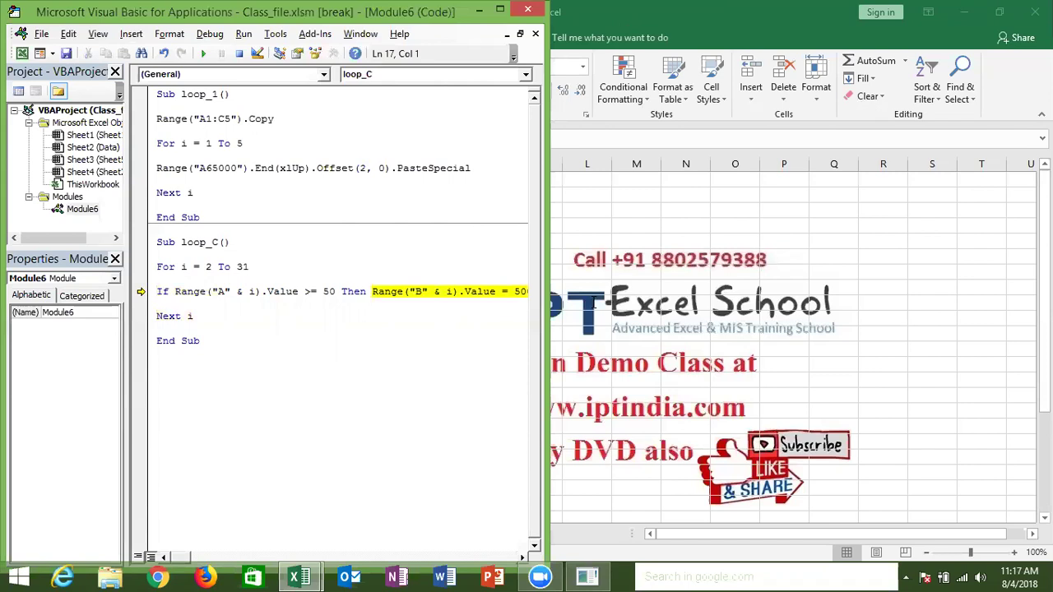
left_click_drag(165, 11, 568, 11)
key("Down")
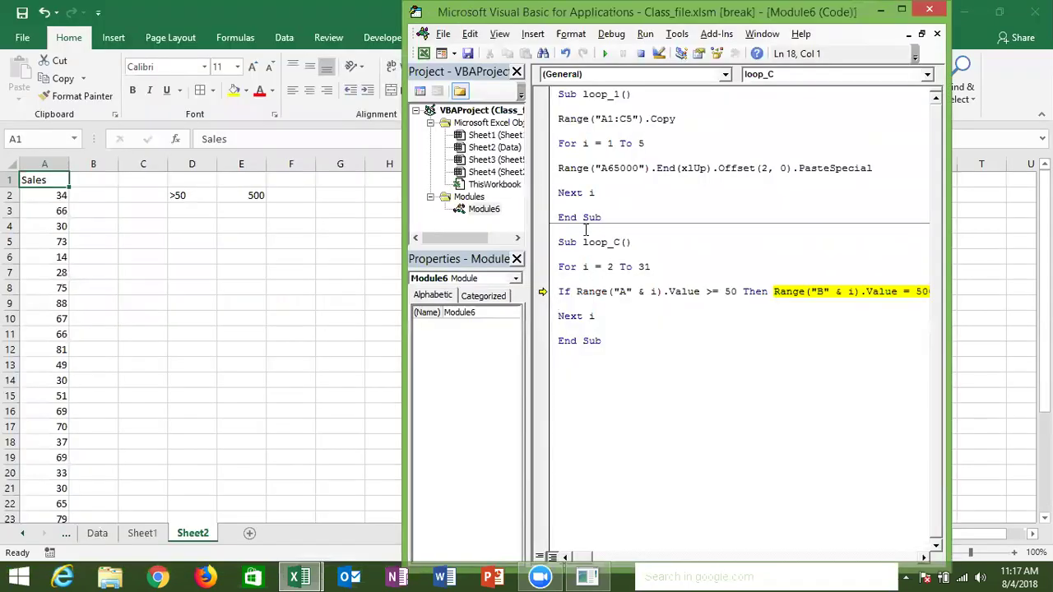
Keep stepping to write 500 into B3 and B5, then continue to finish the loop.
key("F8")
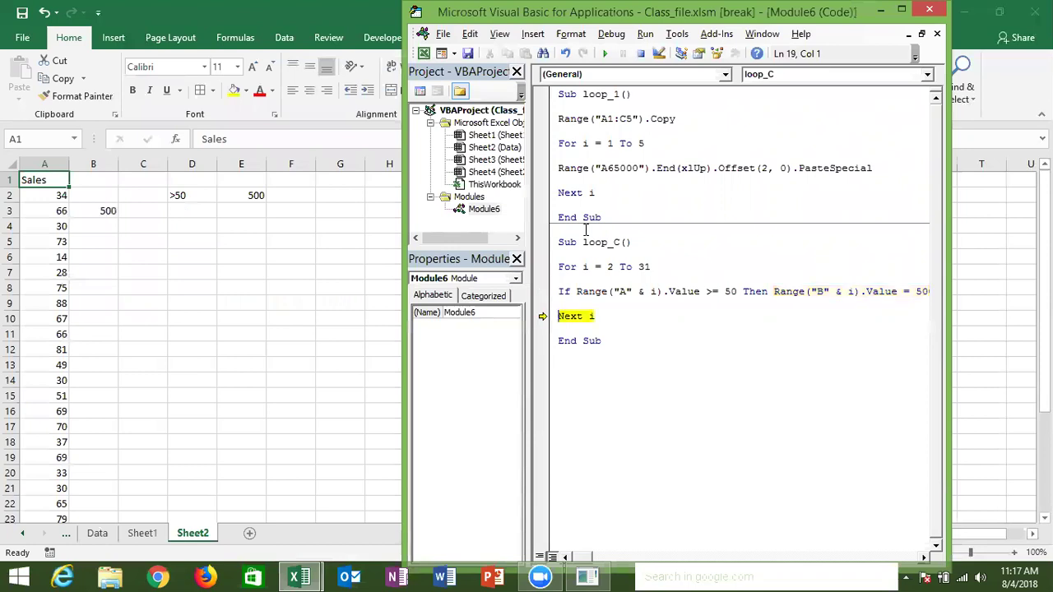
key("F8")
key("F8")
key("F8")
key("F8")
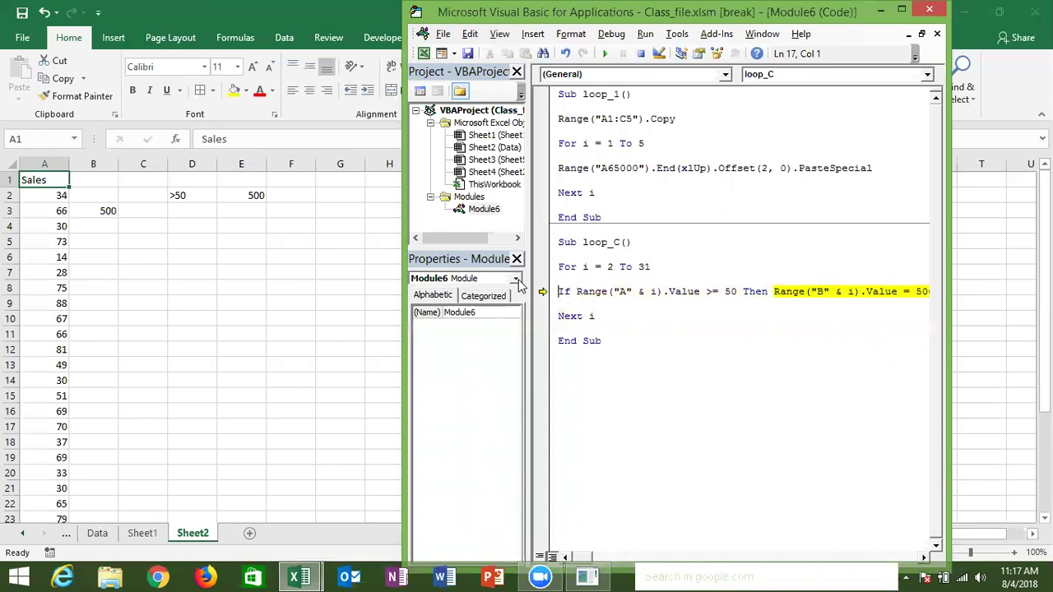
key("F8")
key("F8")
key("F8")
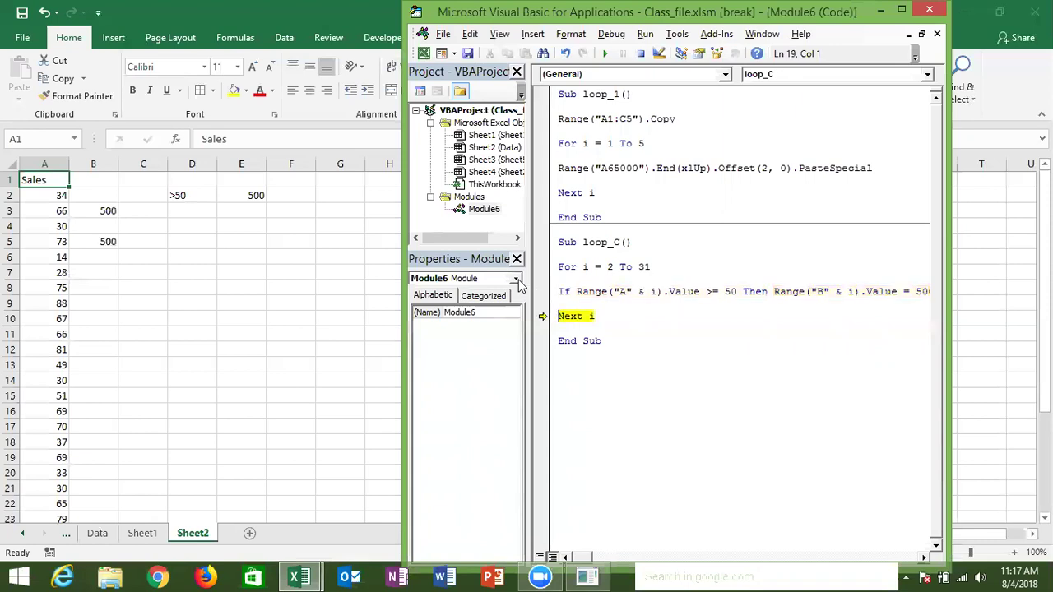
key("F8")
key("F8")
key("F8")
key("F8")
key("F8")
key("F8")
key("F8")
key("F8")
key("F8")
key("F8")
key("F8")
key("F8")
key("F8")
key("F8")
key("F8")
key("F8")
key("F8")
key("F8")
key("F8")
key("F8")
key("F8")
key("F8")
key("F8")
key("F8")
key("F8")
key("F8")
key("F8")
key("F8")
key("F8")
key("F8")
key("F8")
key("F8")
key("F8")
key("F8")
key("F8")
key("F8")
key("F8")
key("F8")
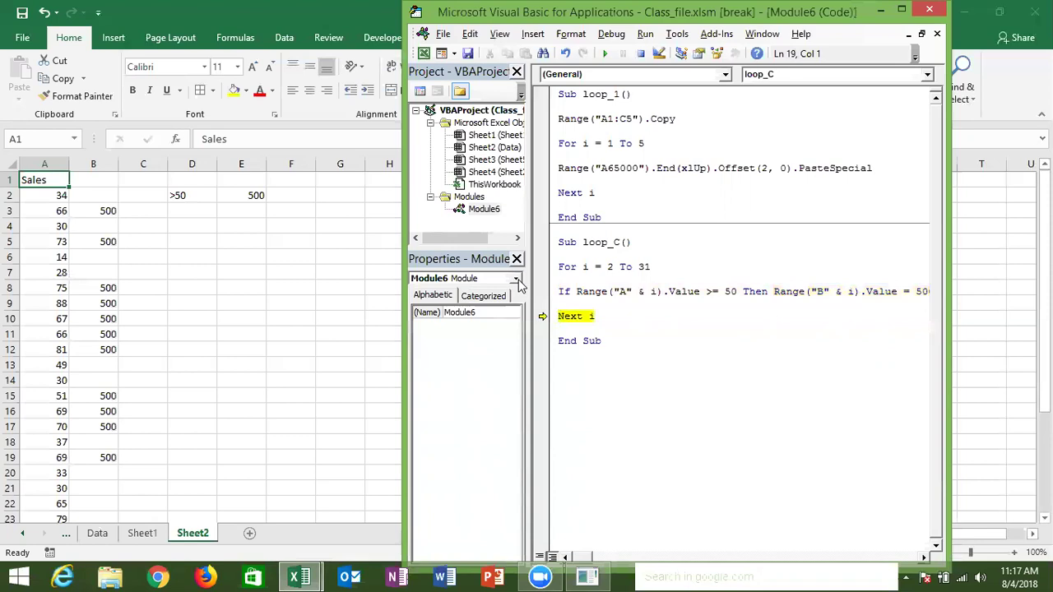
left_click(605, 54)
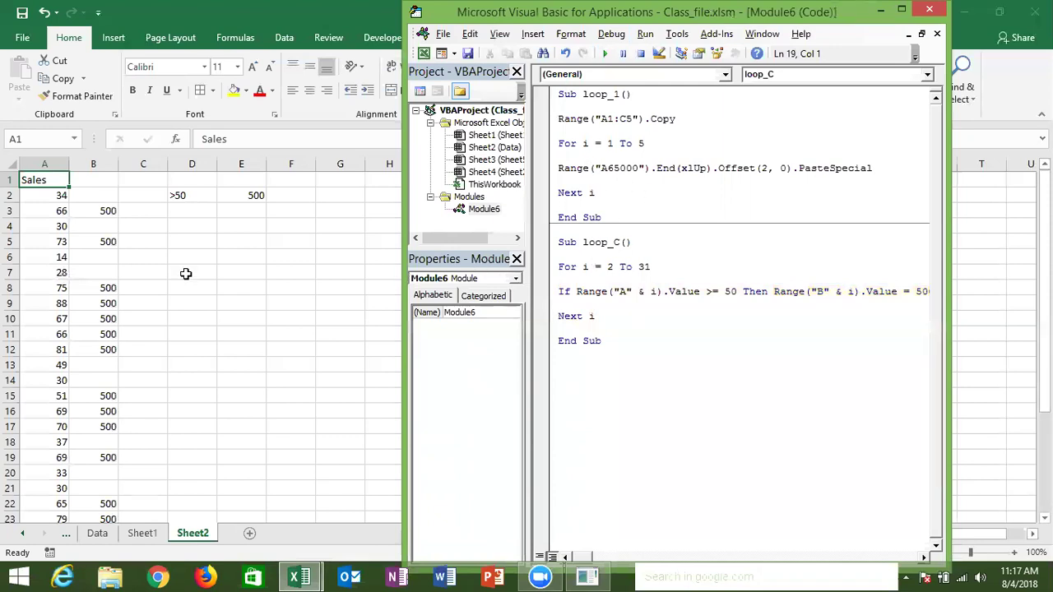
Delete the fixed end value 31 from loop_C's For line.
key("super+Up")
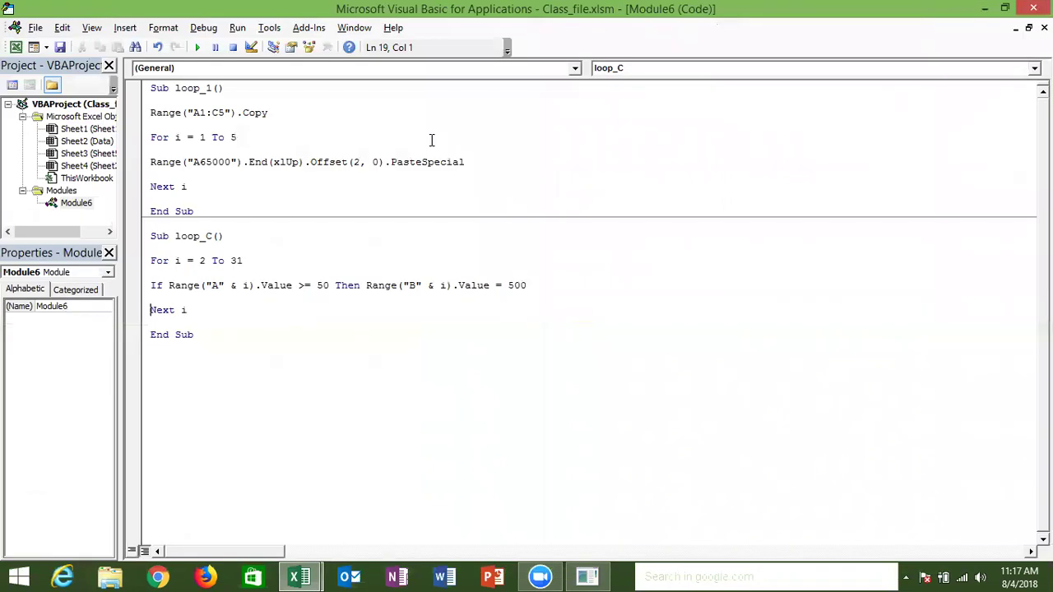
left_click(254, 262)
left_click(254, 261)
left_click(982, 175)
left_click(1004, 8)
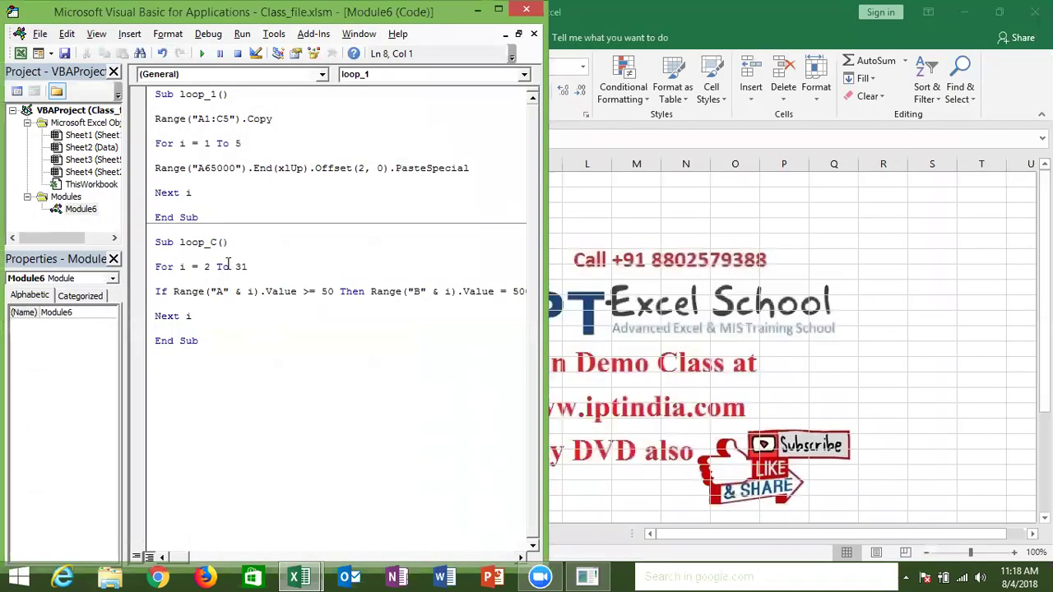
left_click(240, 268)
double_click(240, 267)
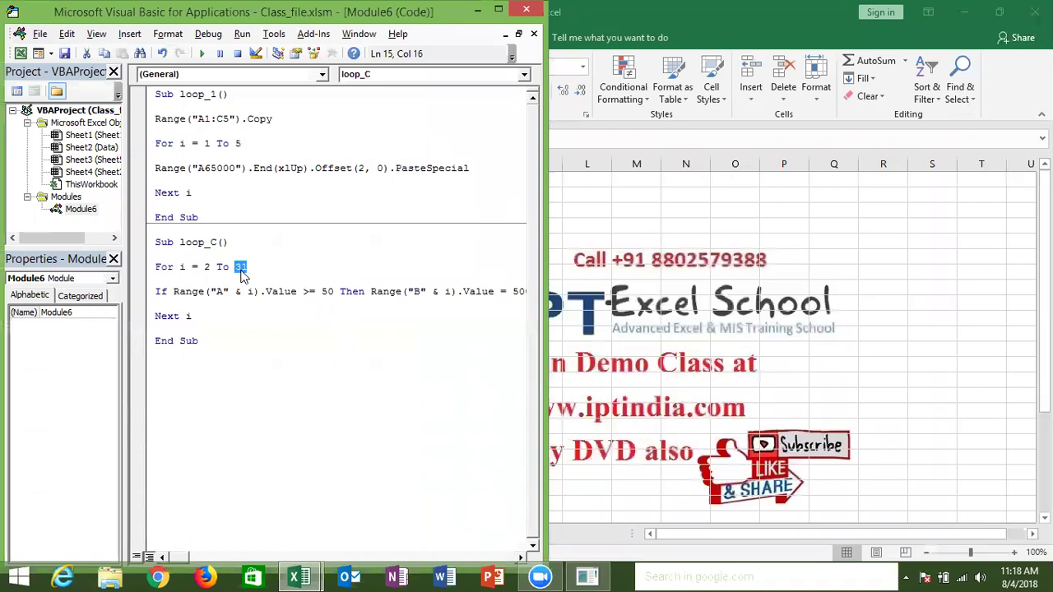
key("BackSpace")
Make the loop end at Range("a65000").End(xlUp).Row, the last filled row of column A.
type("r")
type("a")
type("nge(")
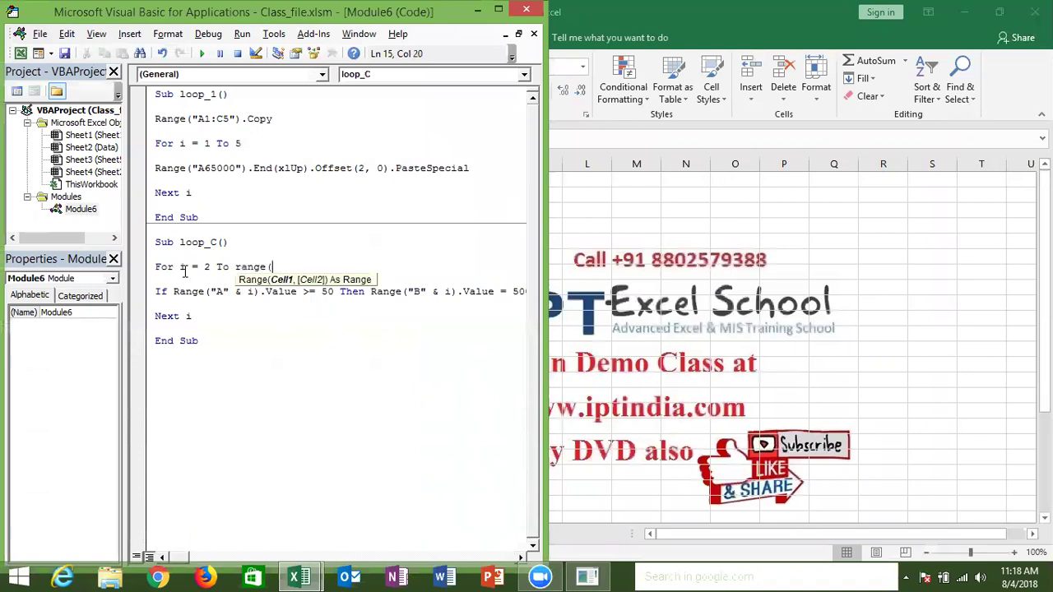
type("\"A5")
key("BackSpace")
key("BackSpace")
type("a65000\").en")
key("Tab")
type("(xlu")
key("Tab")
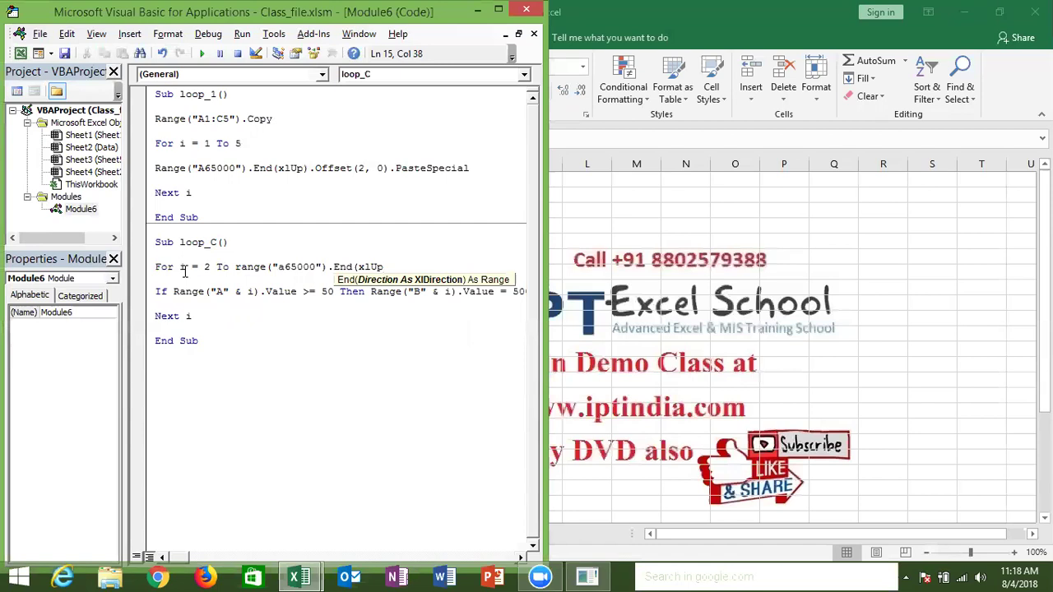
type(")")
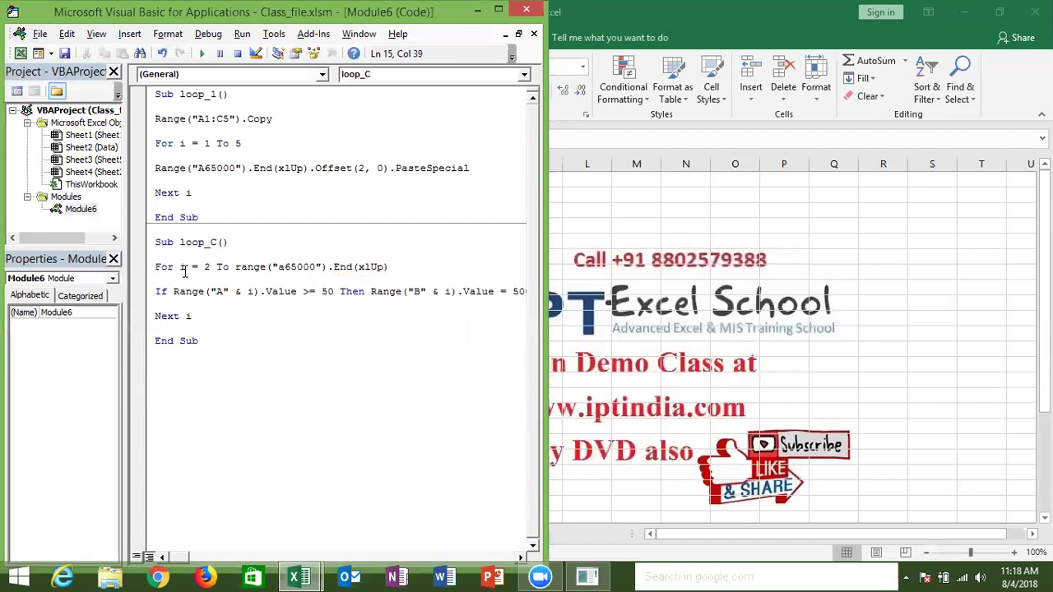
type(".row")
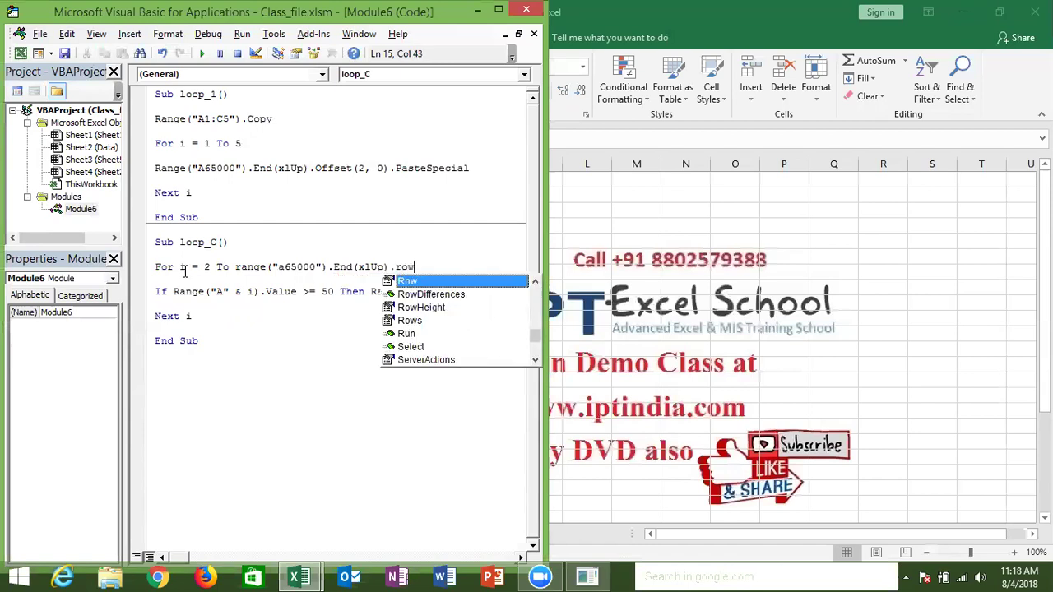
key("Tab")
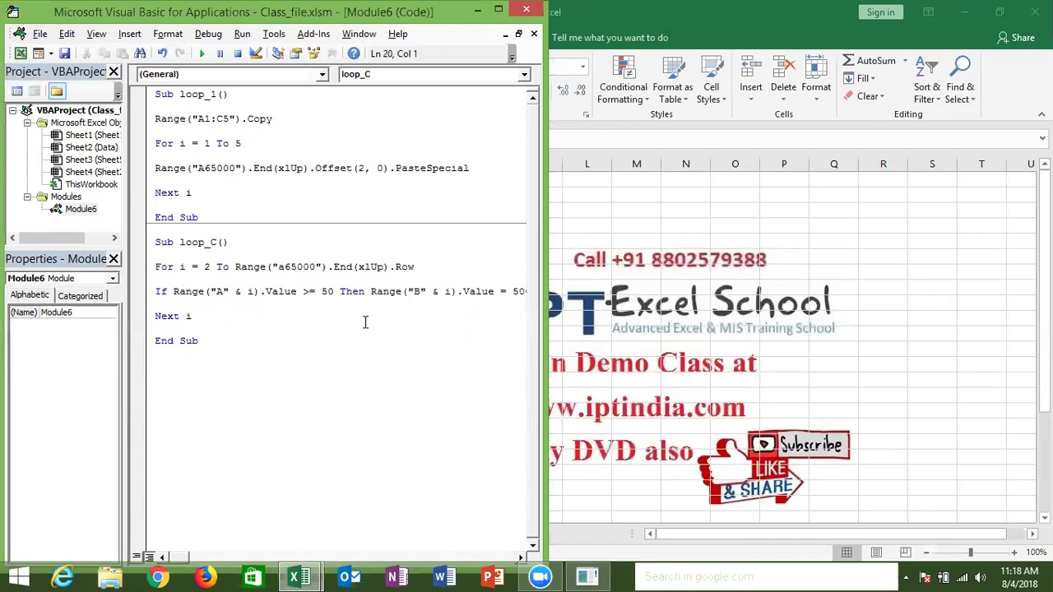
Enter the rule 85-95 in D3 and 800 in E3 on Sheet2, then return to the VBA editor.
left_click(611, 349)
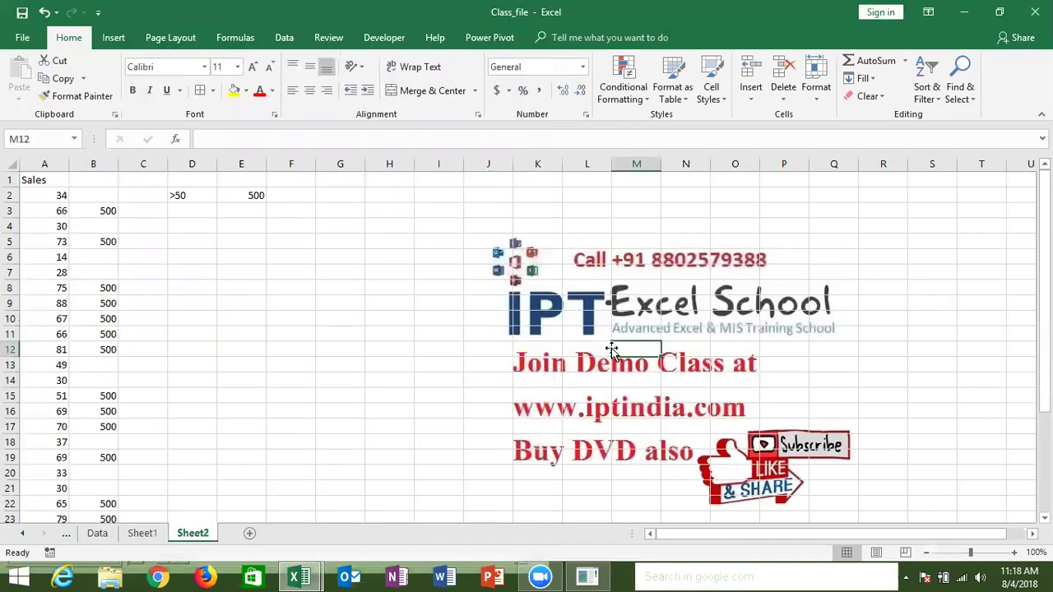
left_click(192, 212)
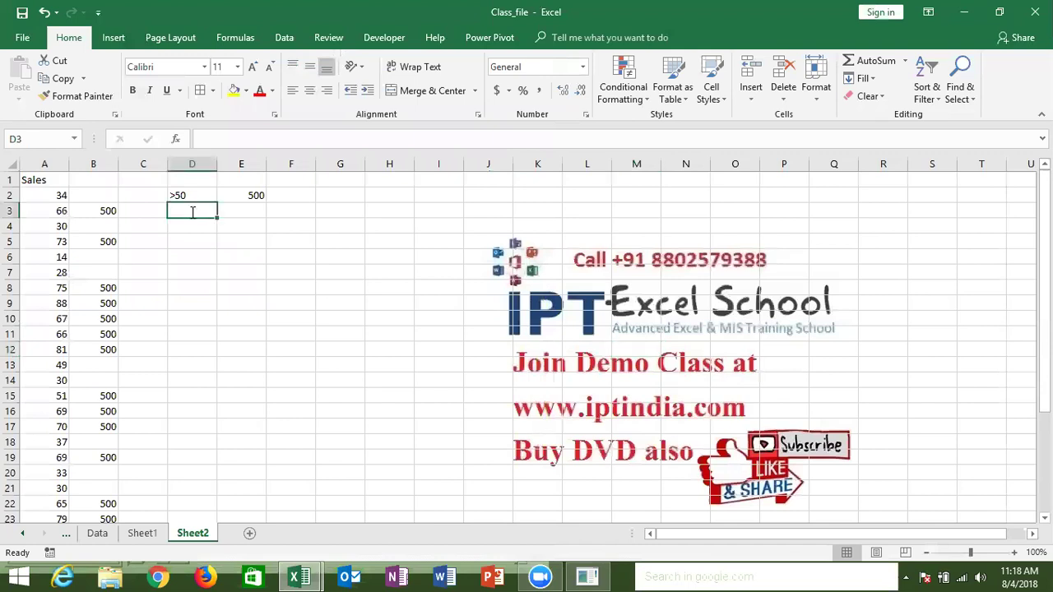
type("85-95")
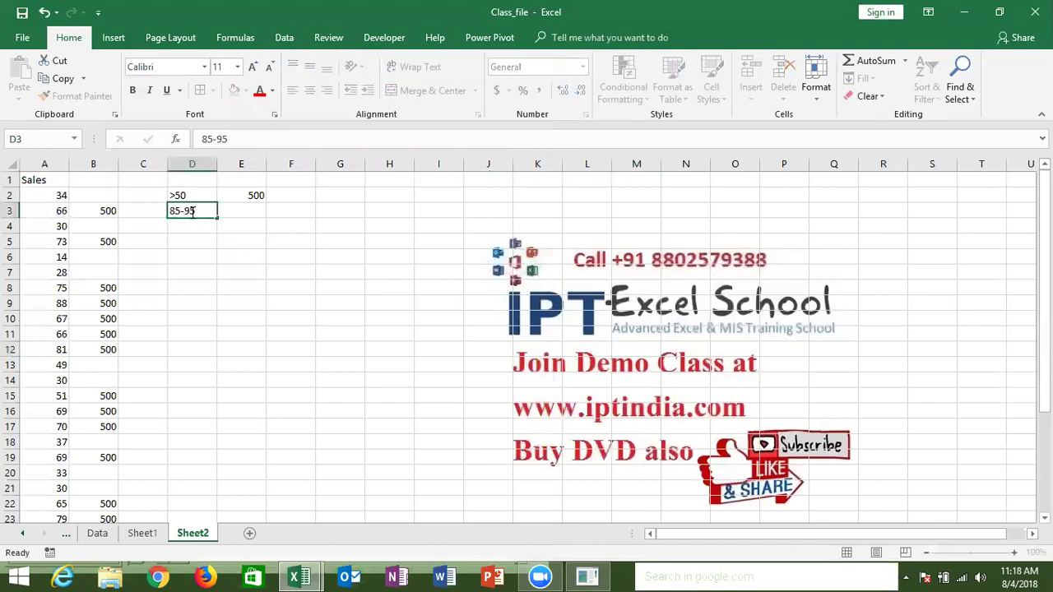
key("Tab")
type("800")
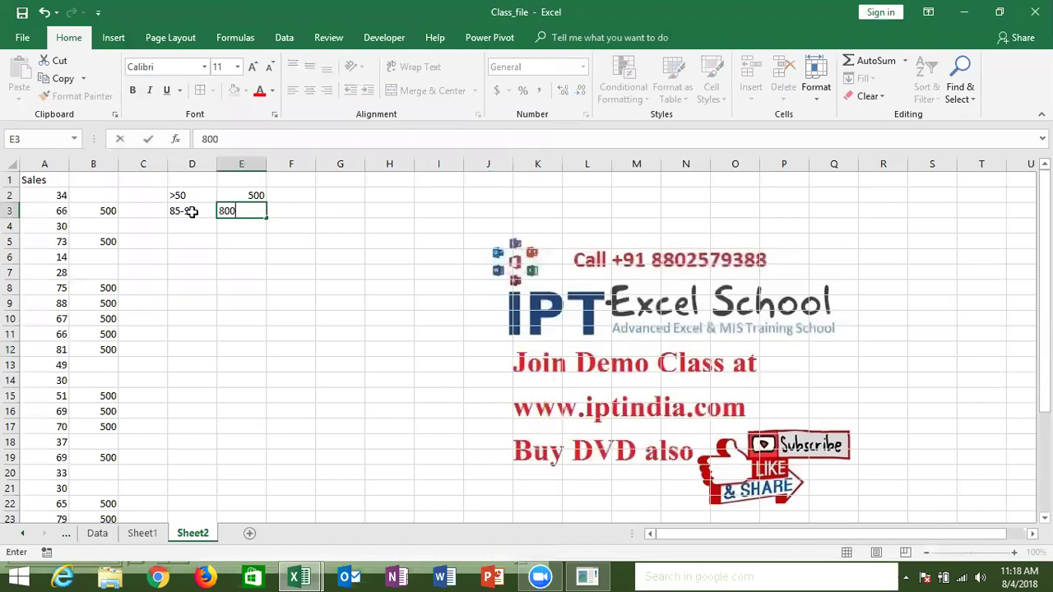
key("Return")
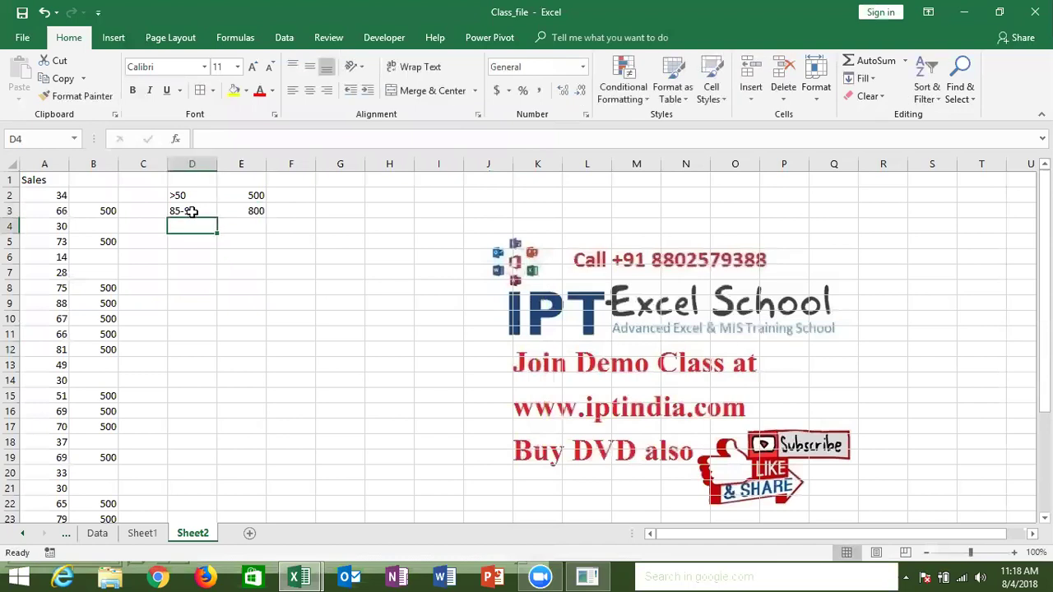
left_click_drag(191, 212, 233, 211)
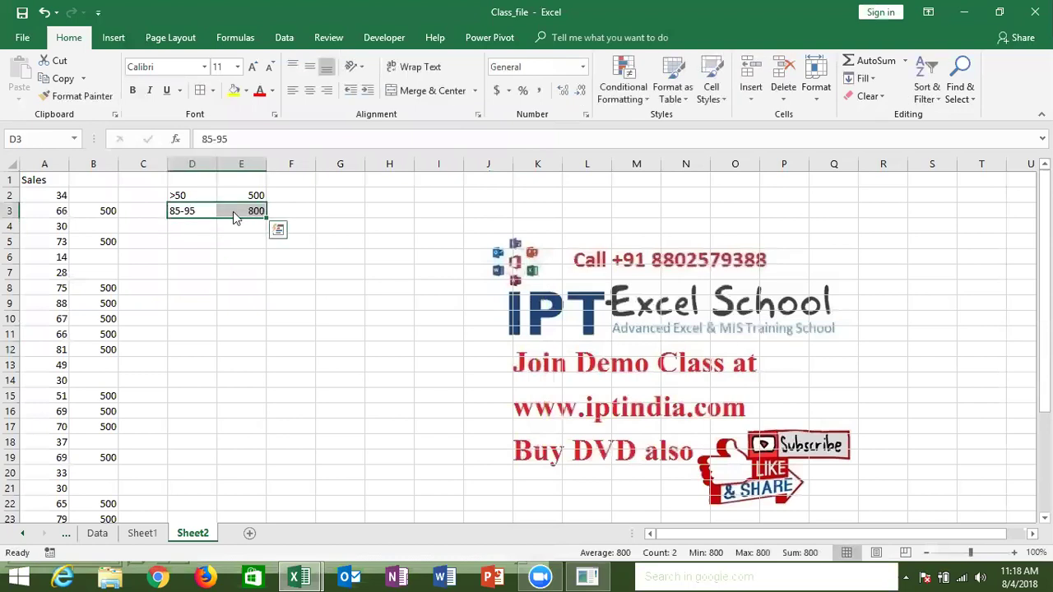
key("alt+F11")
Duplicate the loop_C procedure directly below itself.
left_click_drag(202, 341, 174, 292)
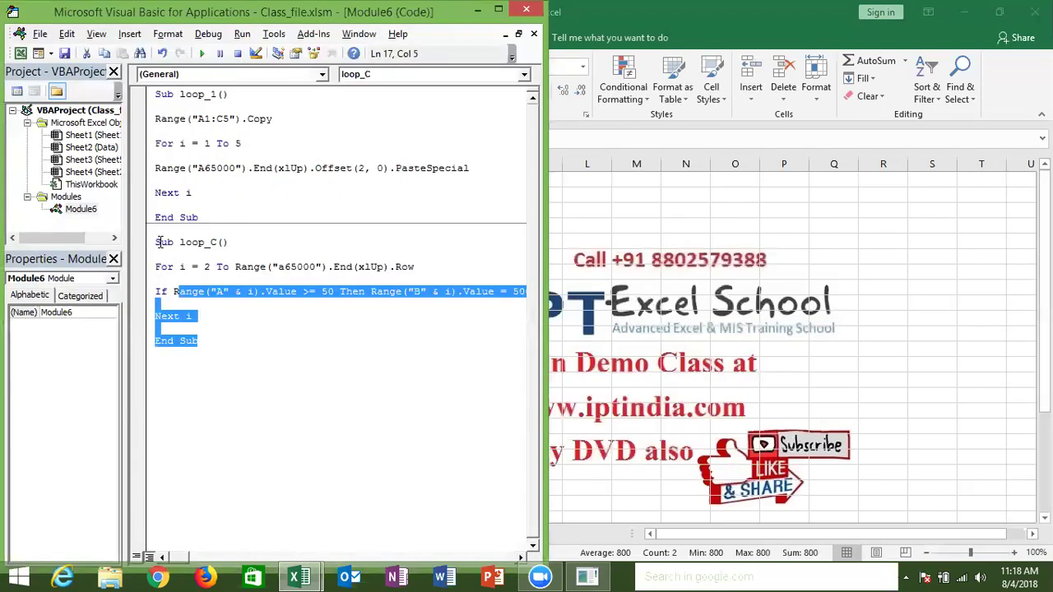
left_click_drag(159, 242, 155, 241)
key("ctrl+c")
left_click(180, 404)
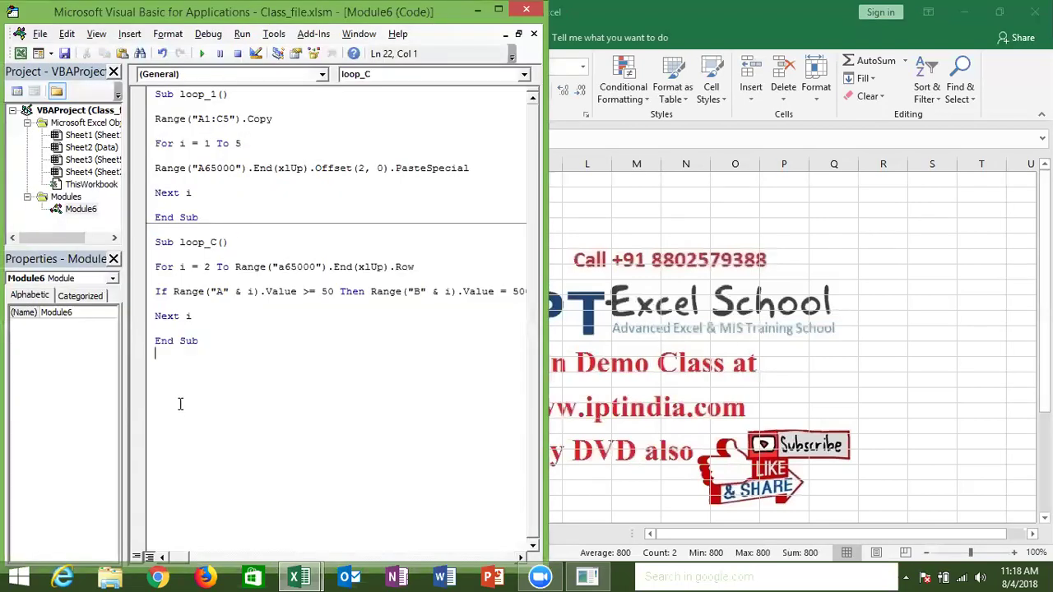
key("ctrl+v")
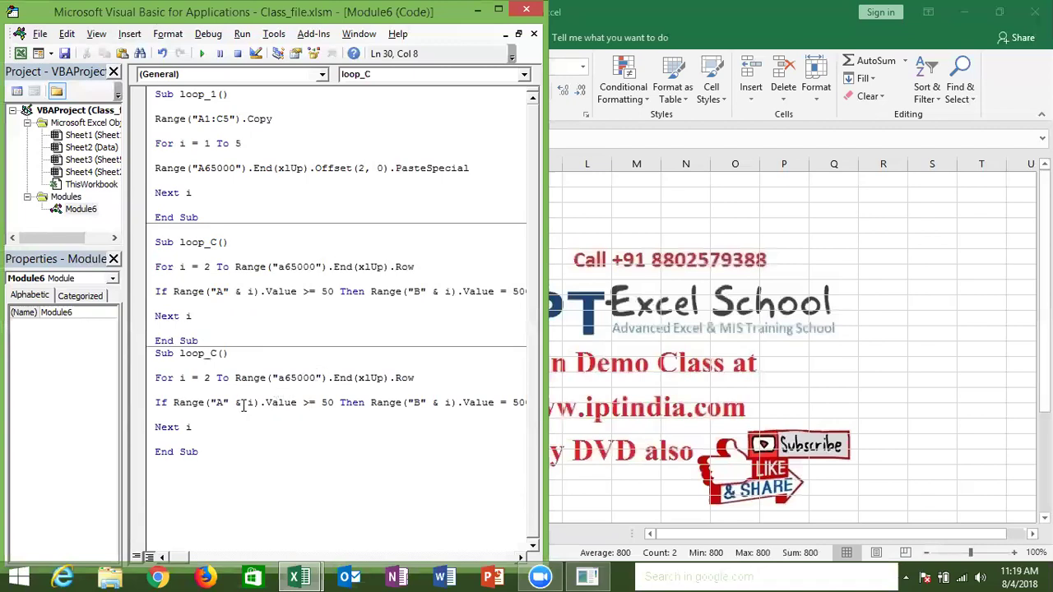
Append And after the 50 in the copy's If condition.
left_click(334, 403)
left_click(497, 10)
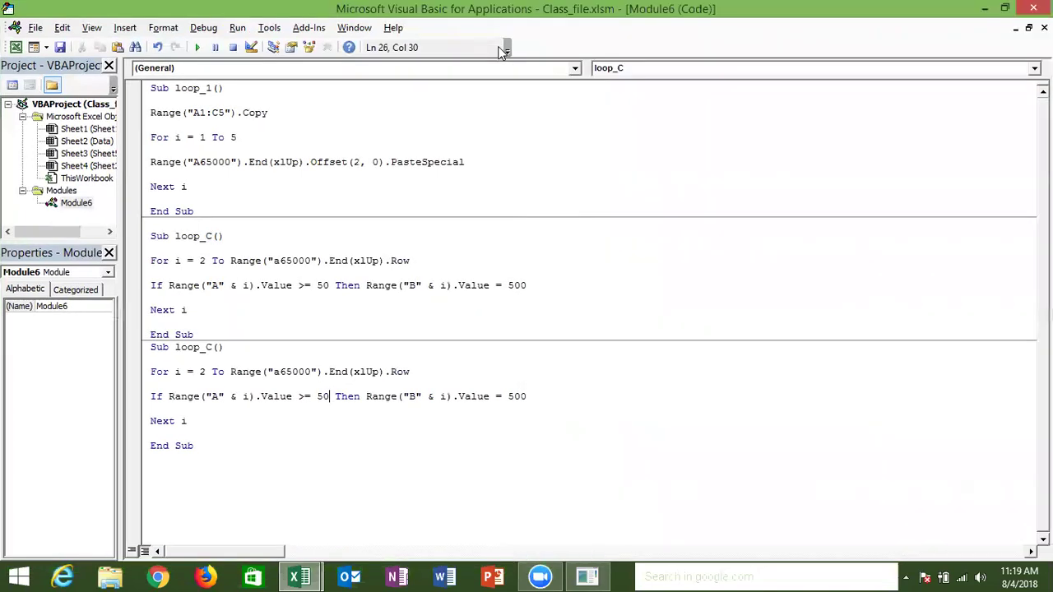
type("anf")
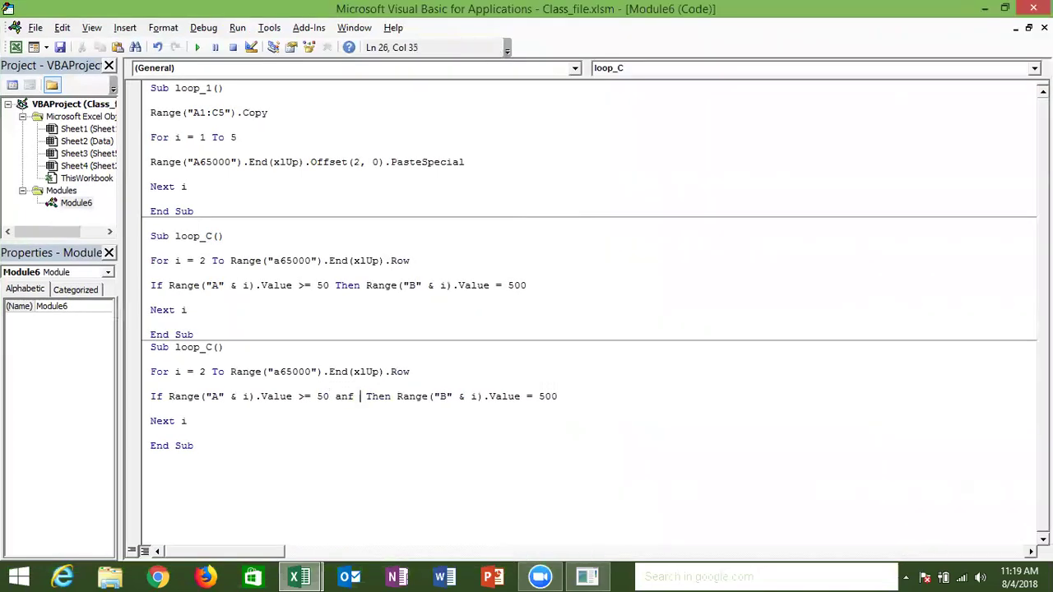
key("BackSpace")
type("d")
left_click(169, 403)
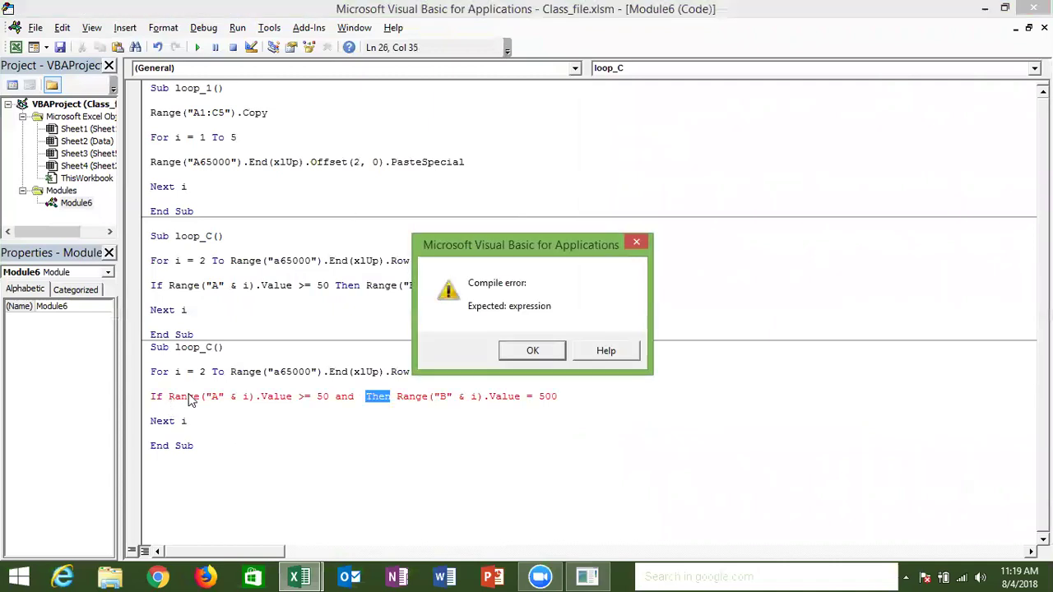
key("Return")
Set the first comparison's threshold to 85 and paste a second comparison after And.
left_click_drag(168, 396, 330, 396)
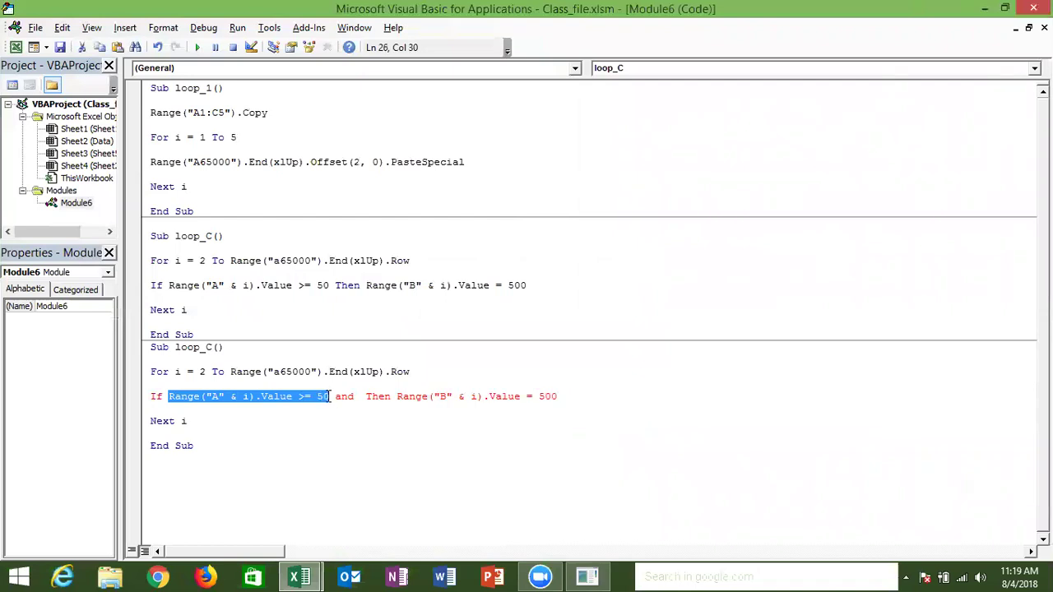
double_click(329, 397)
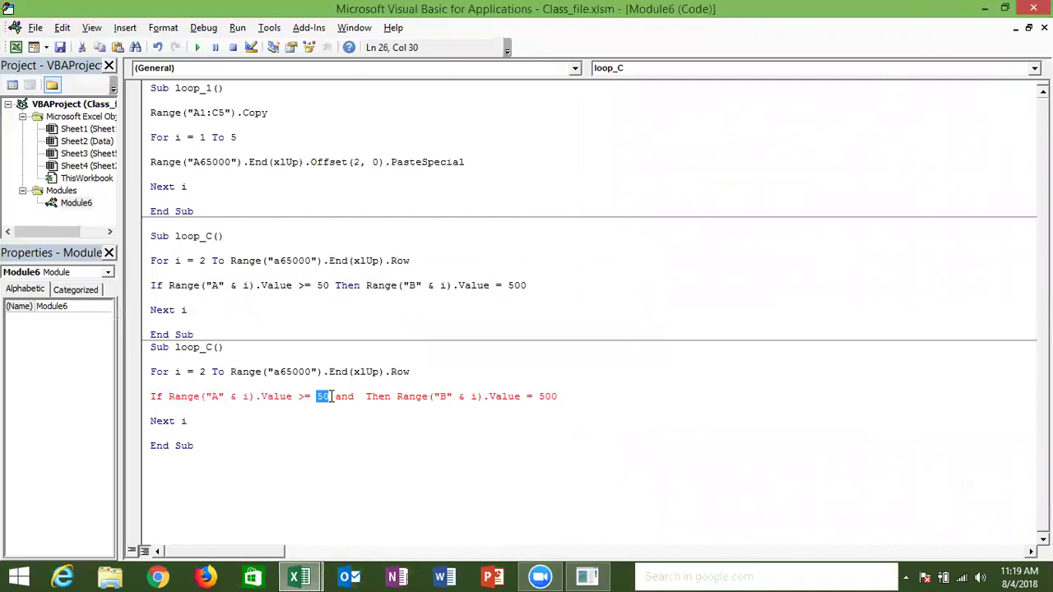
type("<")
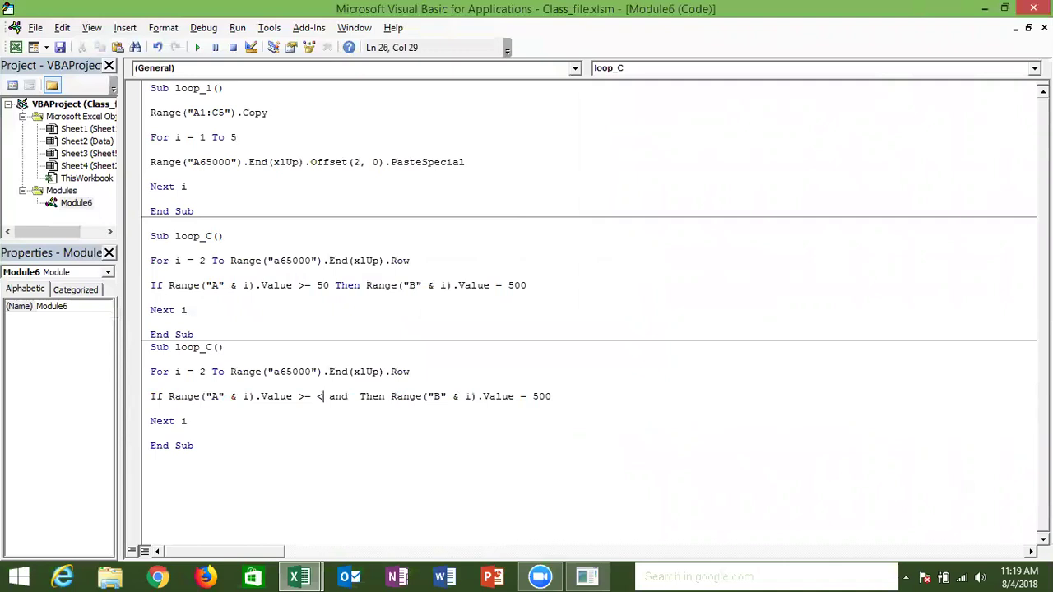
type(">")
key("BackSpace")
key("BackSpace")
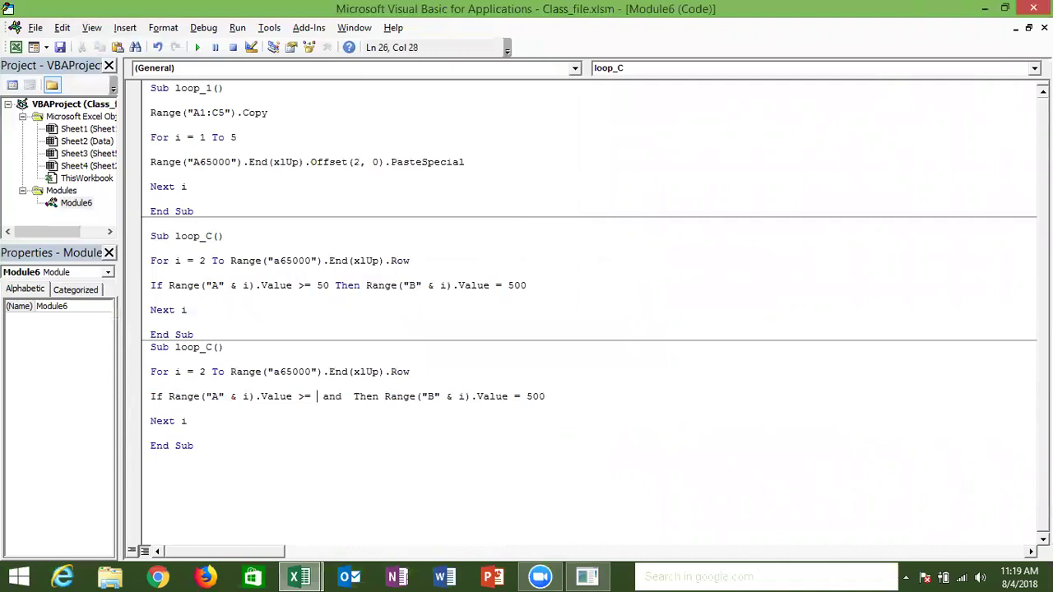
type("85")
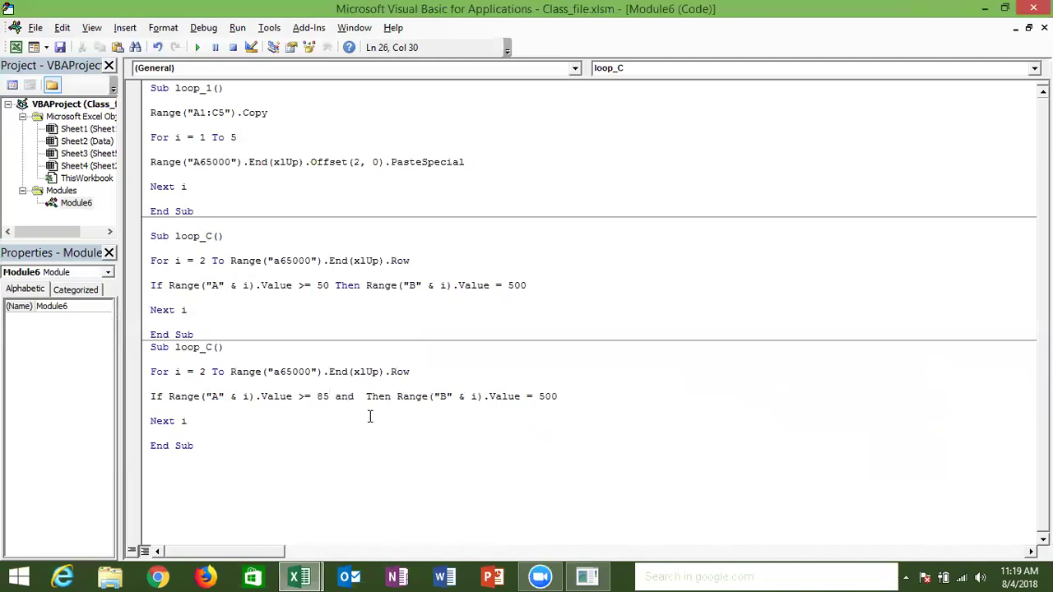
left_click(362, 396)
type("Range(\"A\" & i).Value >= 50")
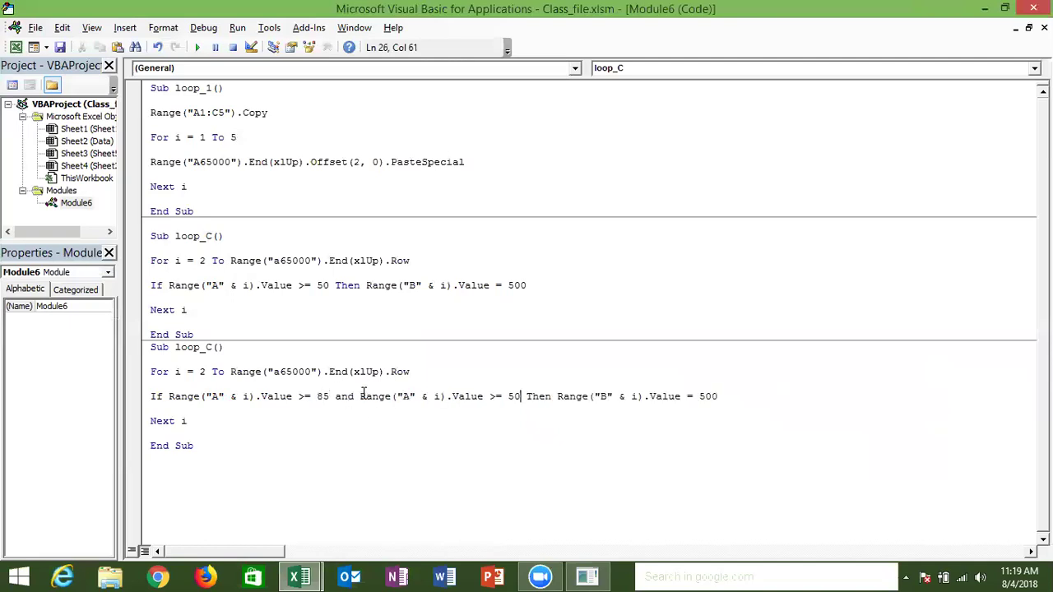
Change the second comparison to <= 95.
double_click(496, 396)
type("<=")
double_click(514, 397)
type("85")
key("BackSpace")
key("BackSpace")
type("95")
left_click(434, 437)
left_click(346, 397)
left_click(521, 399)
Rename the copied macro loop_C1 to resolve the ambiguous name error.
left_click(197, 49)
key("Return")
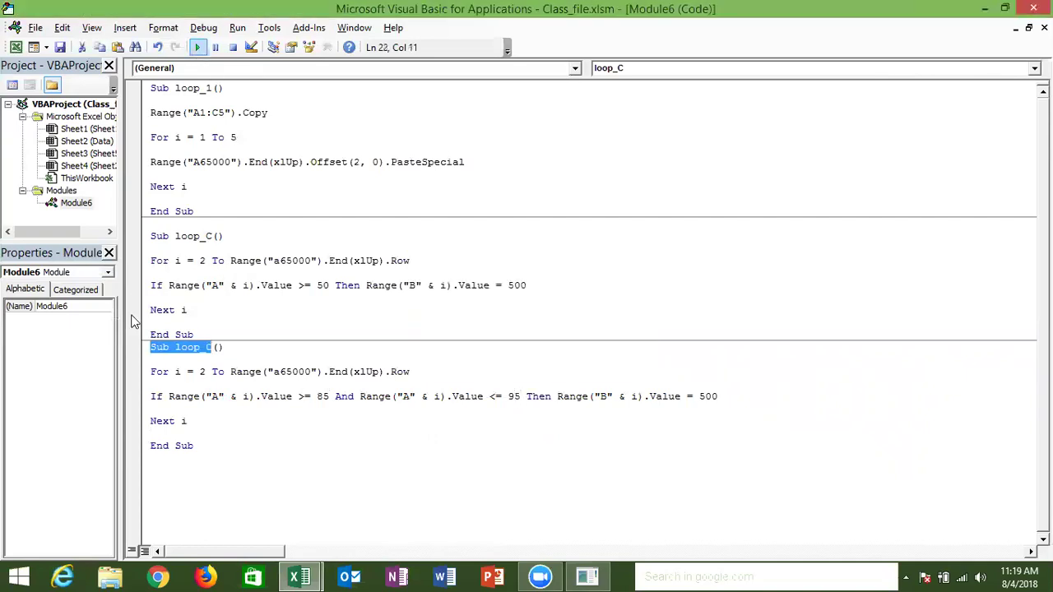
left_click(212, 347)
type("1")
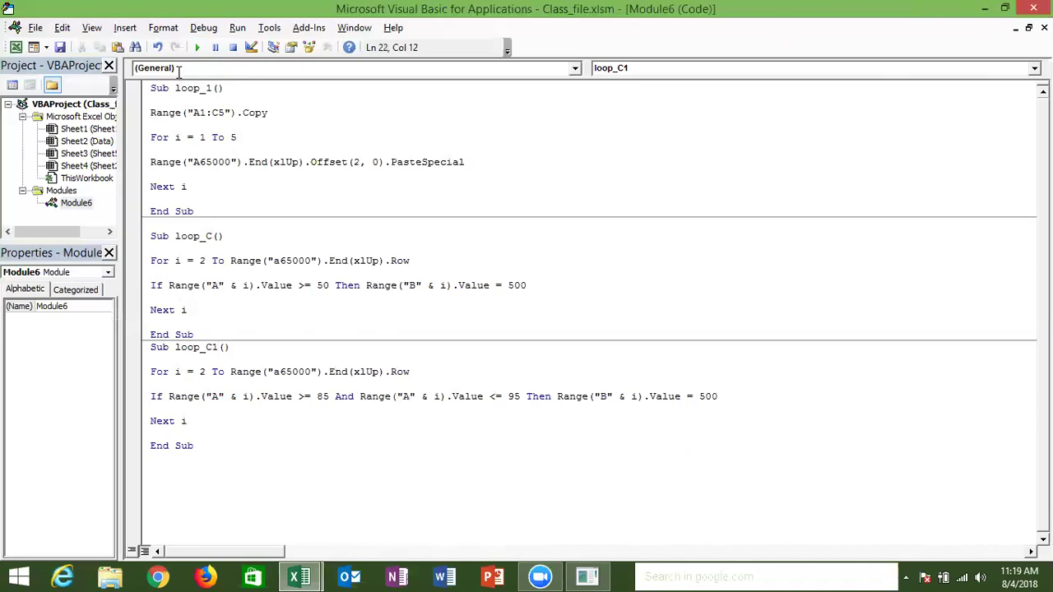
Clear the 500 marks from column B on Sheet2.
key("alt+F11")
left_click(105, 153)
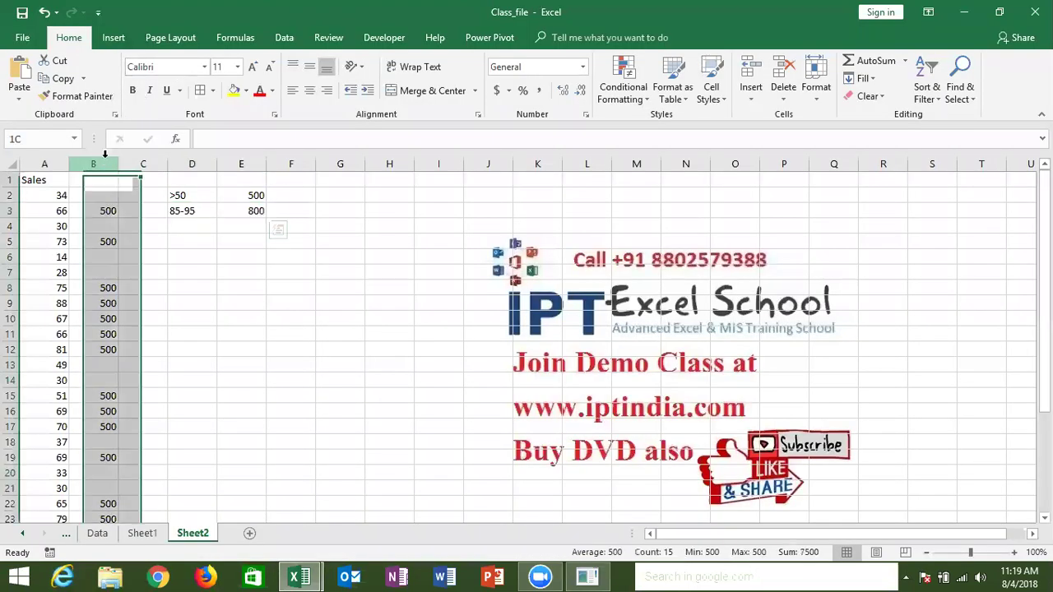
key("Delete")
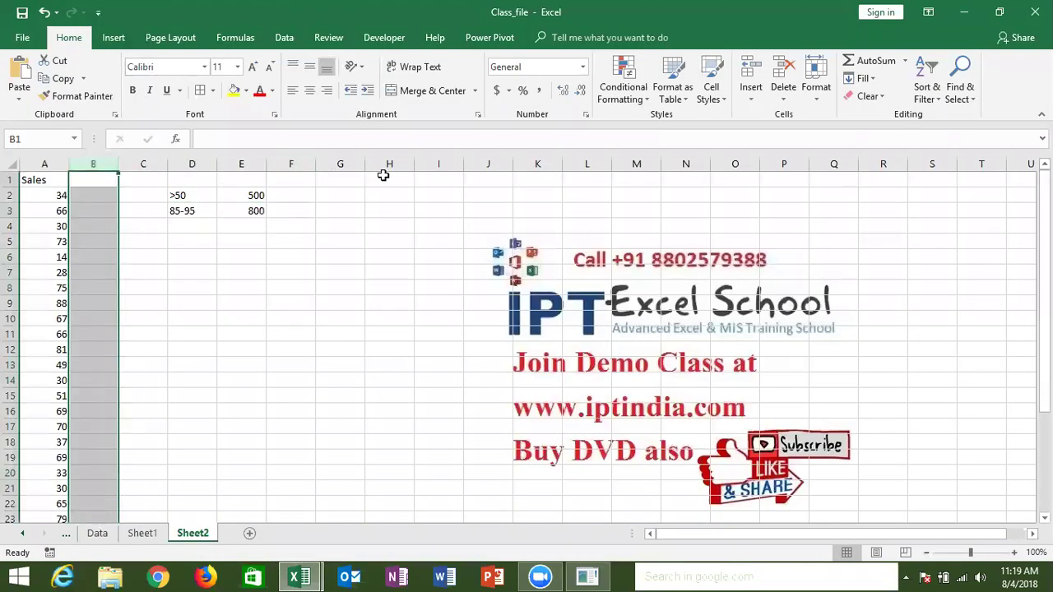
Fill H1:H20 with a date series from 1-Jan to 20-Jan.
left_click(397, 178)
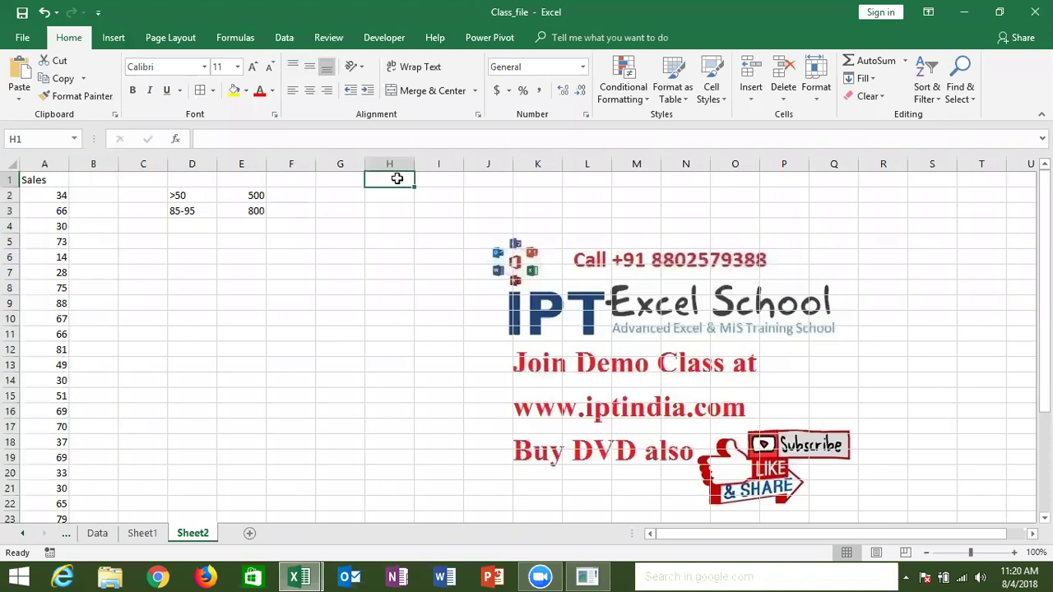
type("1/1")
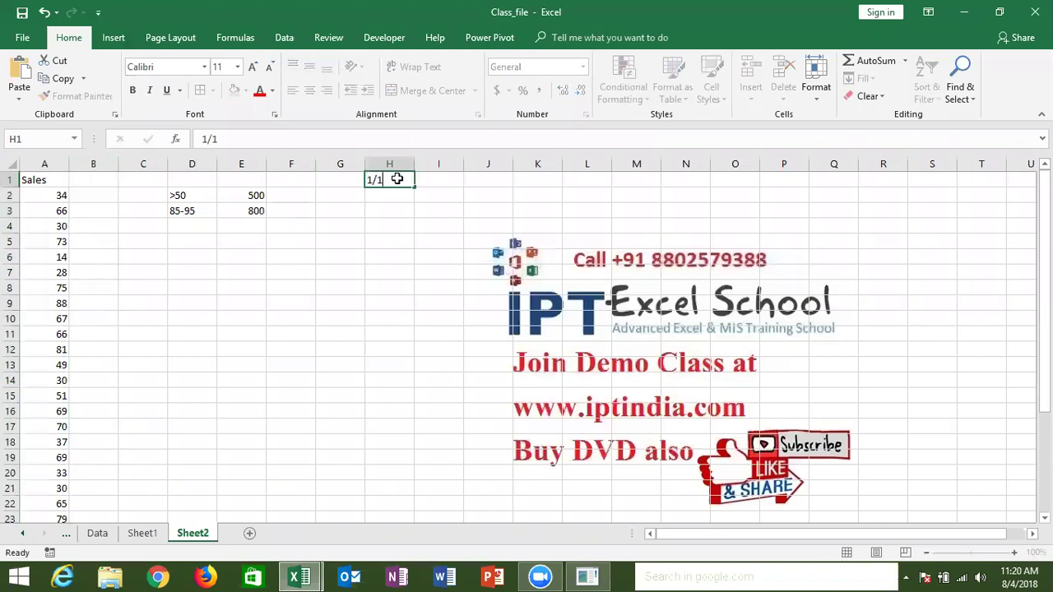
key("Return")
left_click(397, 179)
left_click_drag(416, 186, 422, 487)
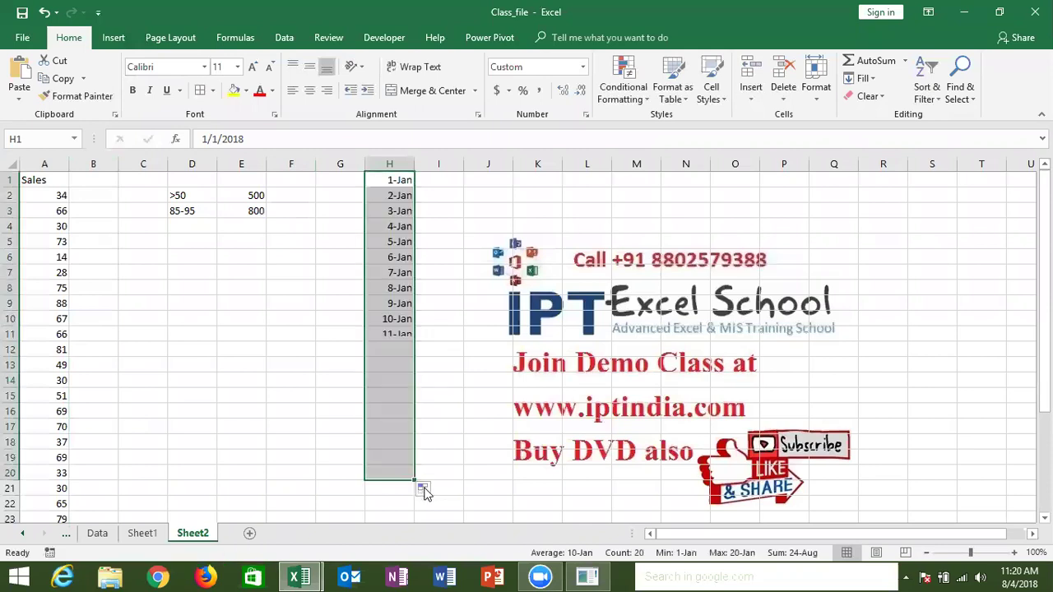
left_click(448, 190)
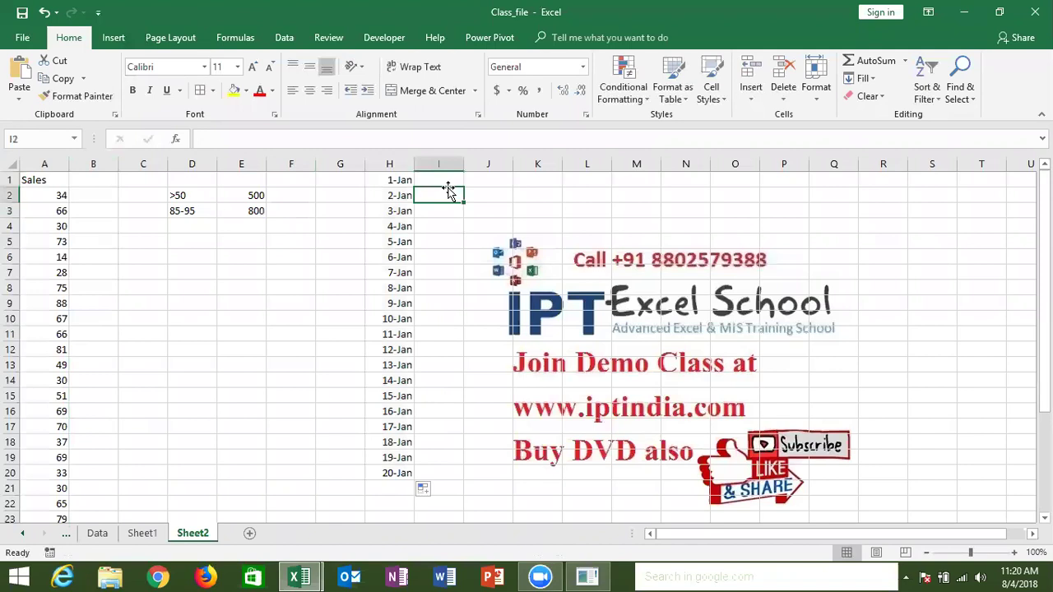
Change the value loop_C1 writes from 500 to 800 and dismiss the printer popup.
key("alt+Tab")
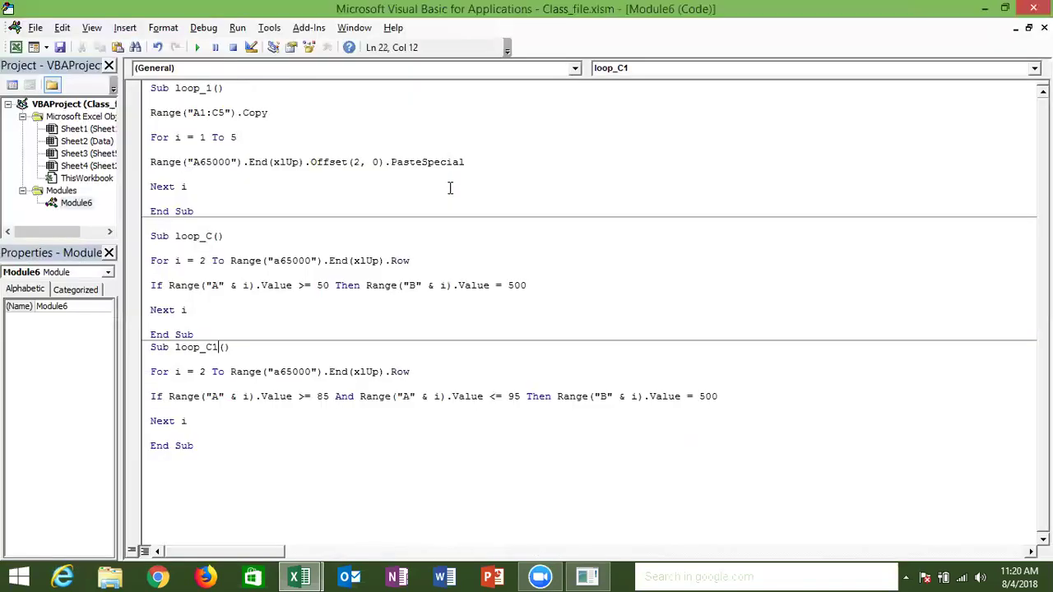
double_click(707, 396)
type("800")
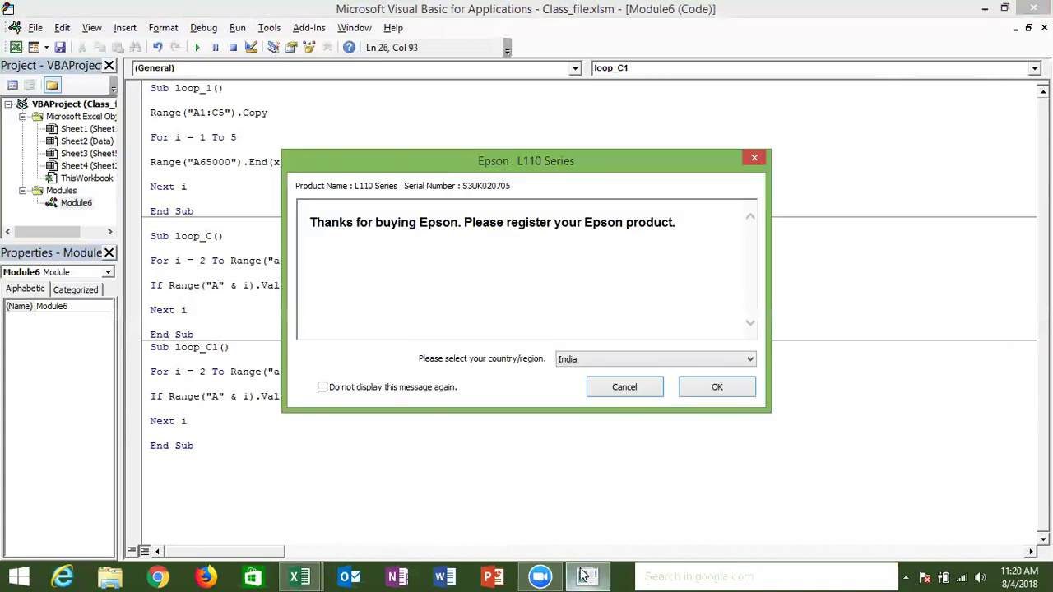
left_click(634, 392)
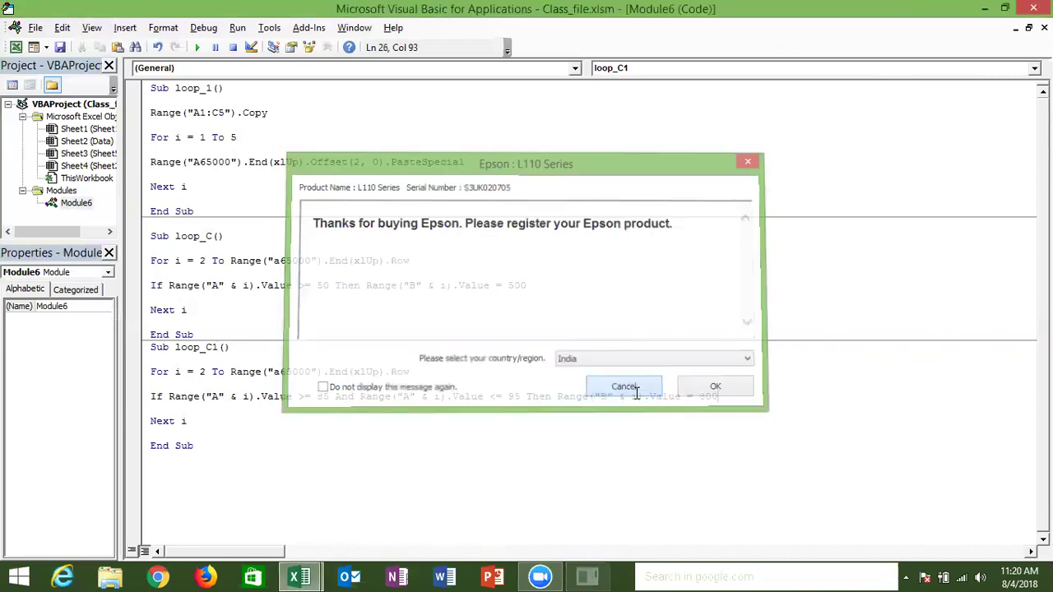
left_click(506, 469)
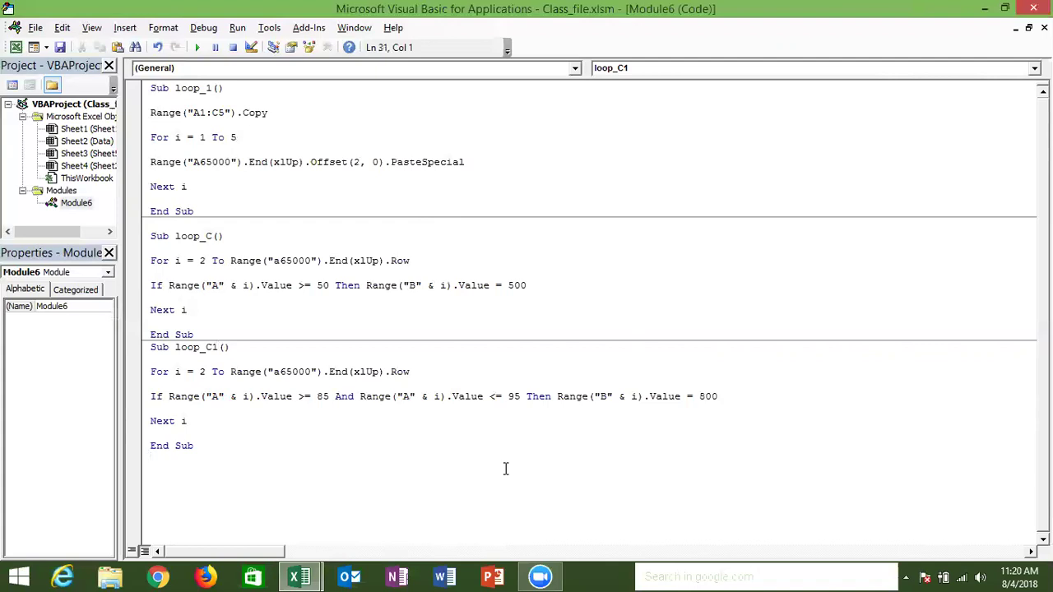
key("alt+F11")
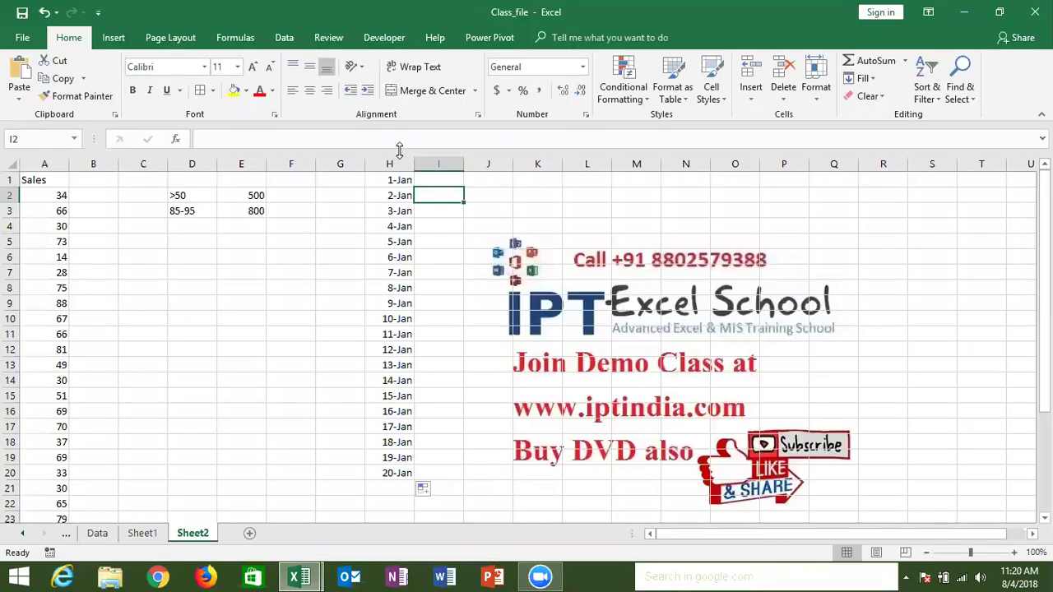
left_click(395, 164)
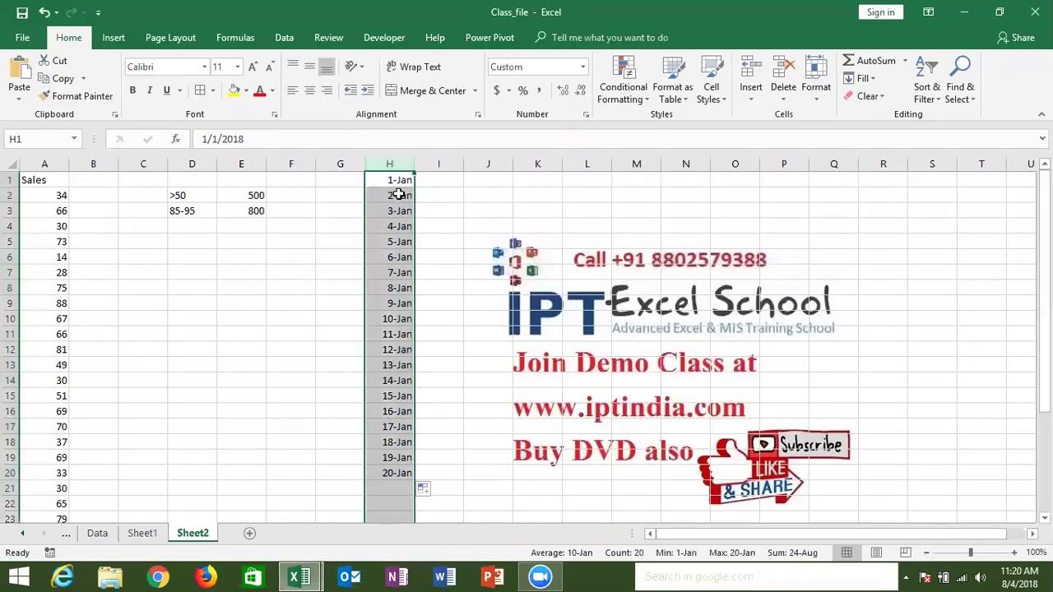
left_click(398, 196)
left_click(400, 212)
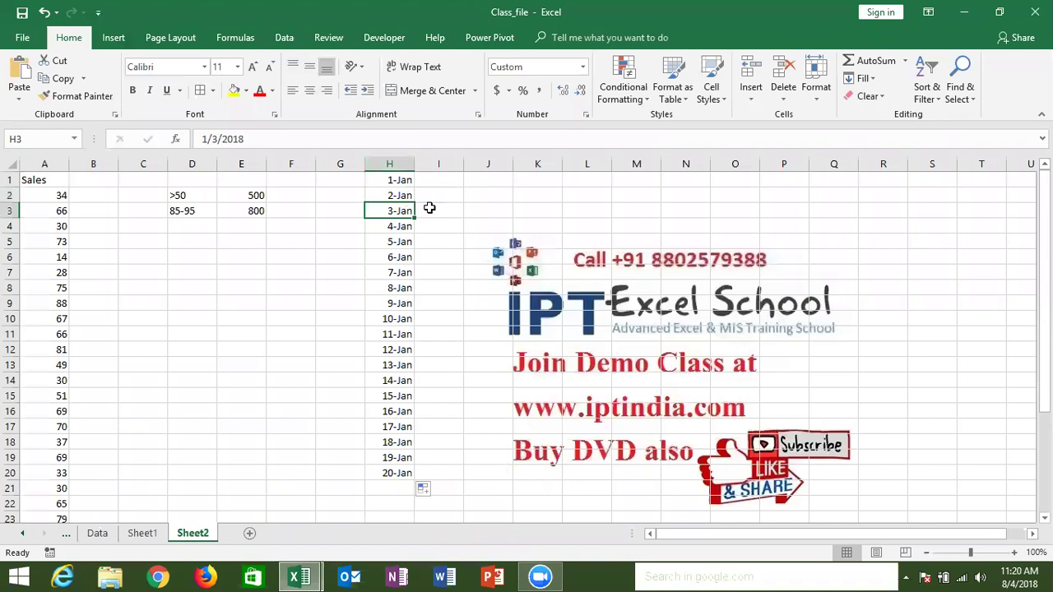
left_click(429, 208)
left_click(431, 199)
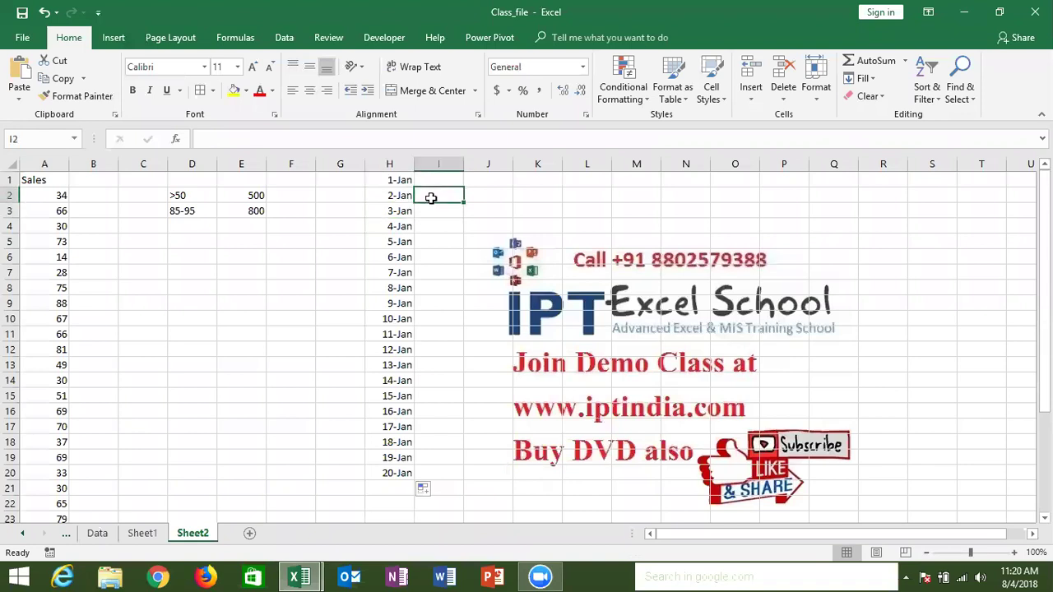
key("alt+F11")
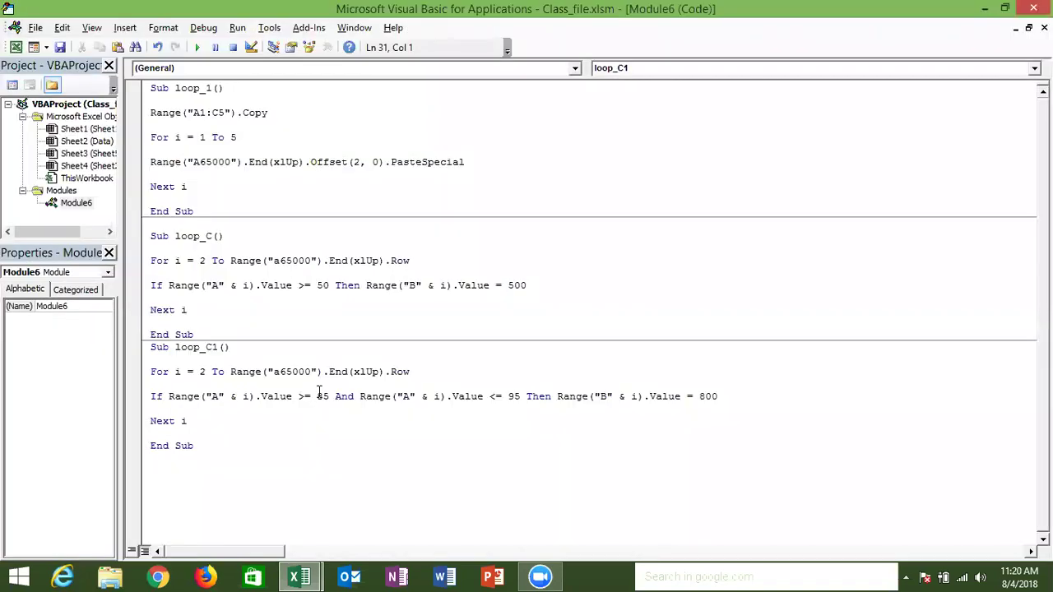
left_click(352, 396)
Paste a copy of loop_C1 below it and rename it loop_C2.
left_click(154, 476)
left_click(212, 448)
left_click_drag(112, 346, 110, 352)
key("ctrl+c")
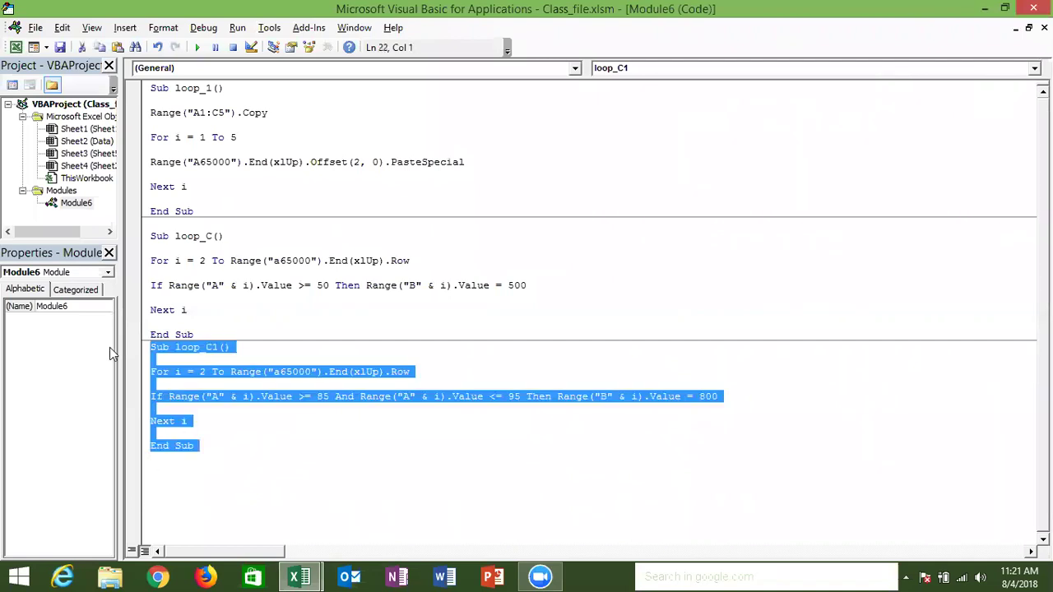
left_click(172, 467)
key("ctrl+v")
left_click(218, 421)
key("BackSpace")
type("2")
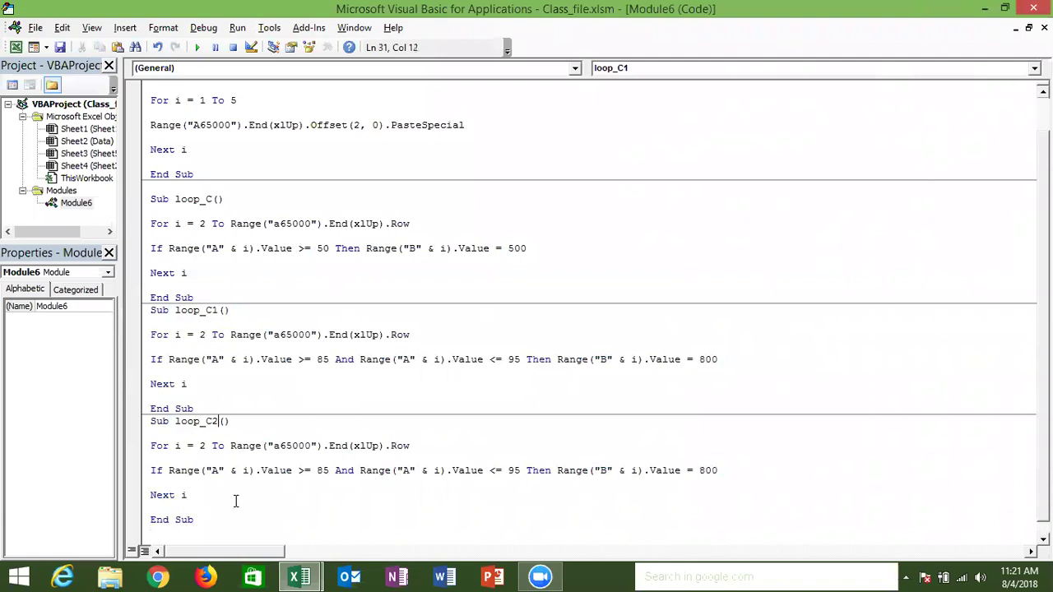
Make loop_C2 start at row 1 and use column h in its range lookups.
left_click(268, 500)
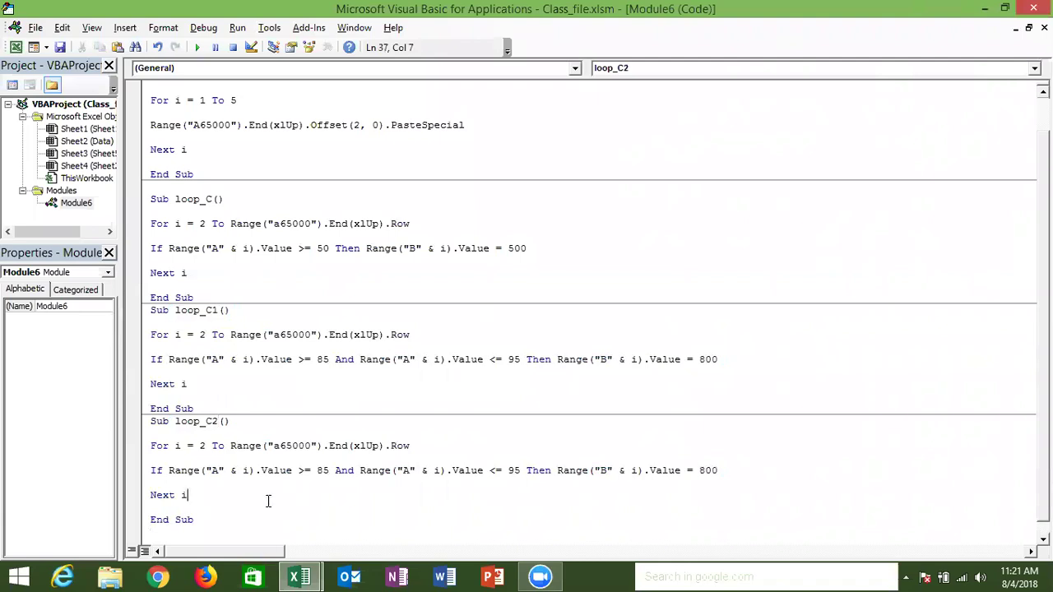
left_click(329, 472)
left_click(280, 446)
key("BackSpace")
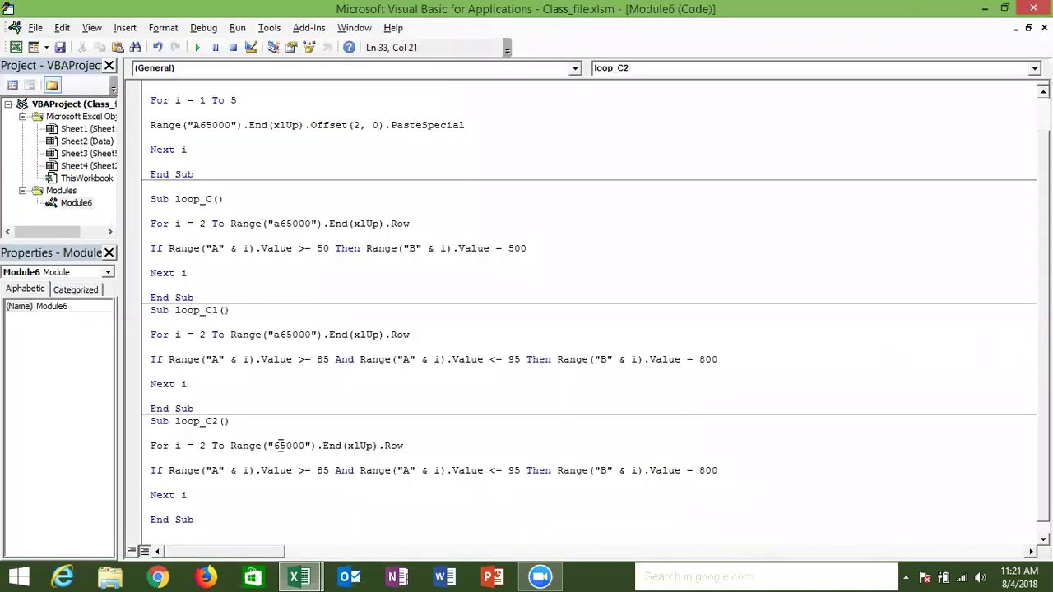
type("h")
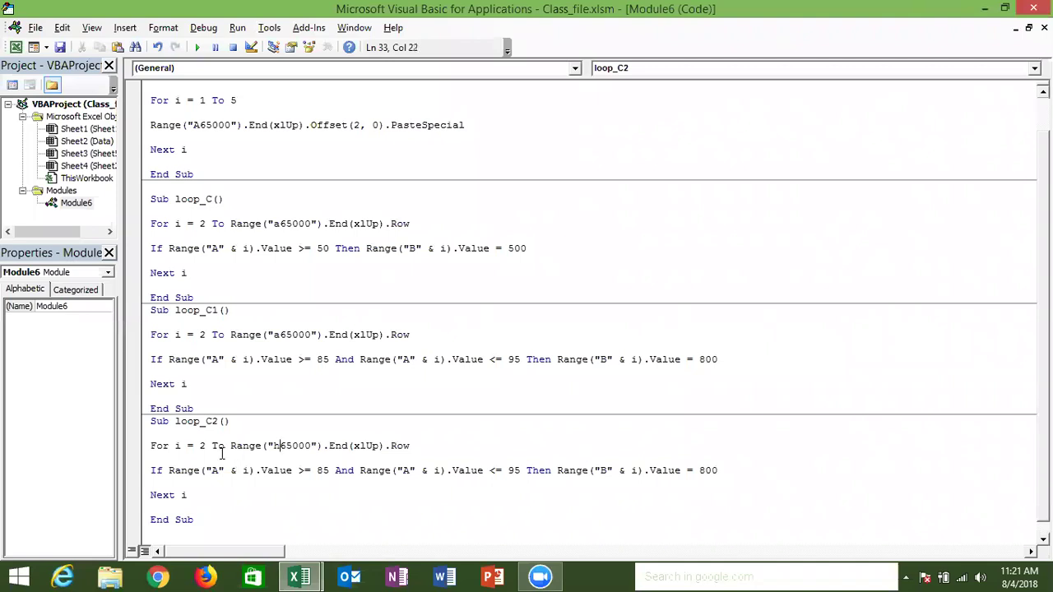
double_click(207, 445)
type("1")
double_click(217, 470)
type("h")
Enter =TEXT(H1,"DDD") in cell I1 so it shows Mon.
left_click(168, 470)
key("alt+F11")
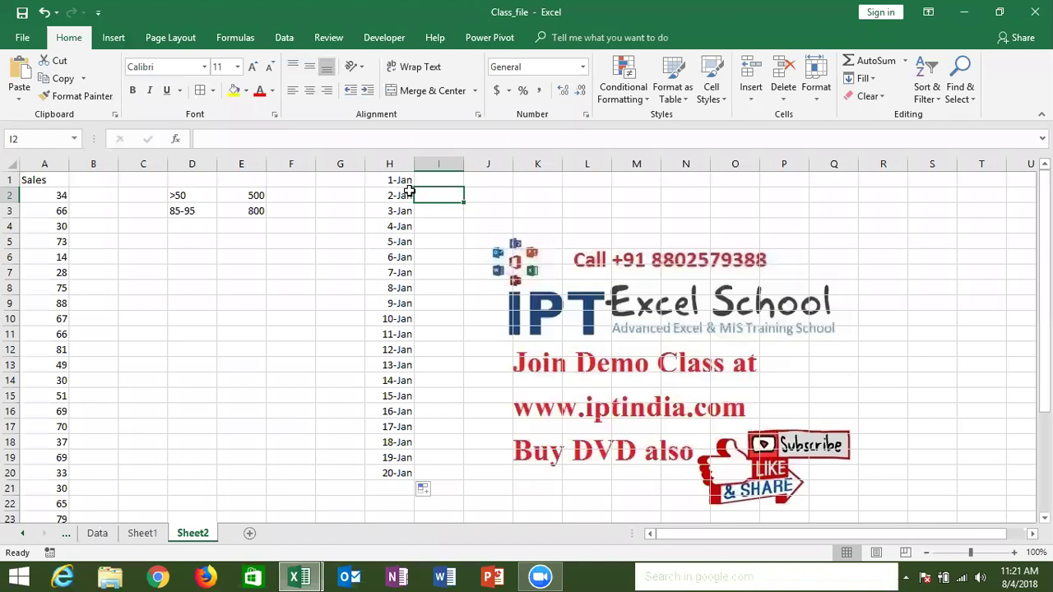
left_click(423, 180)
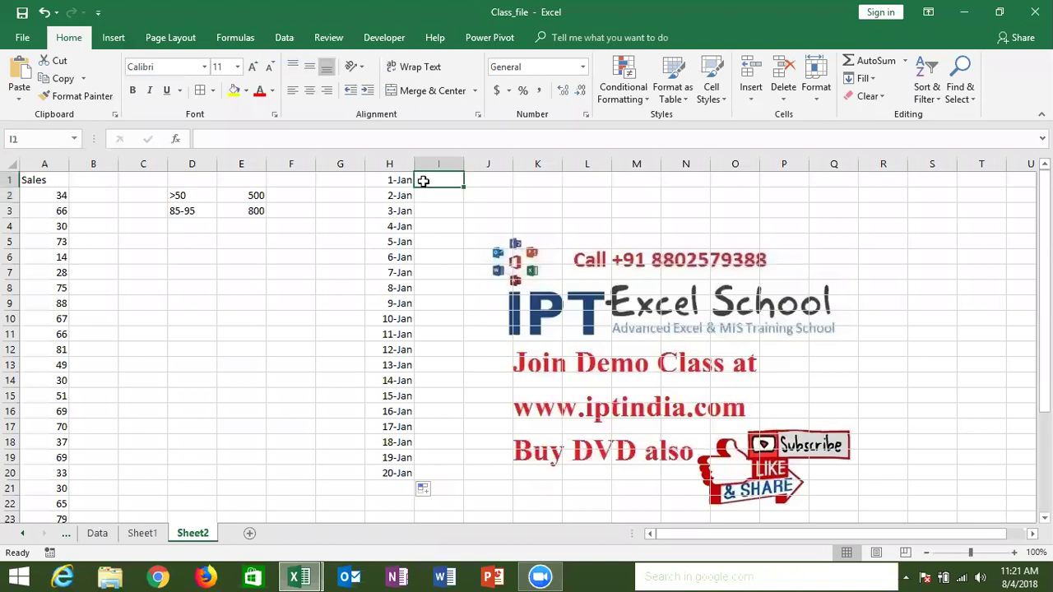
type("=te")
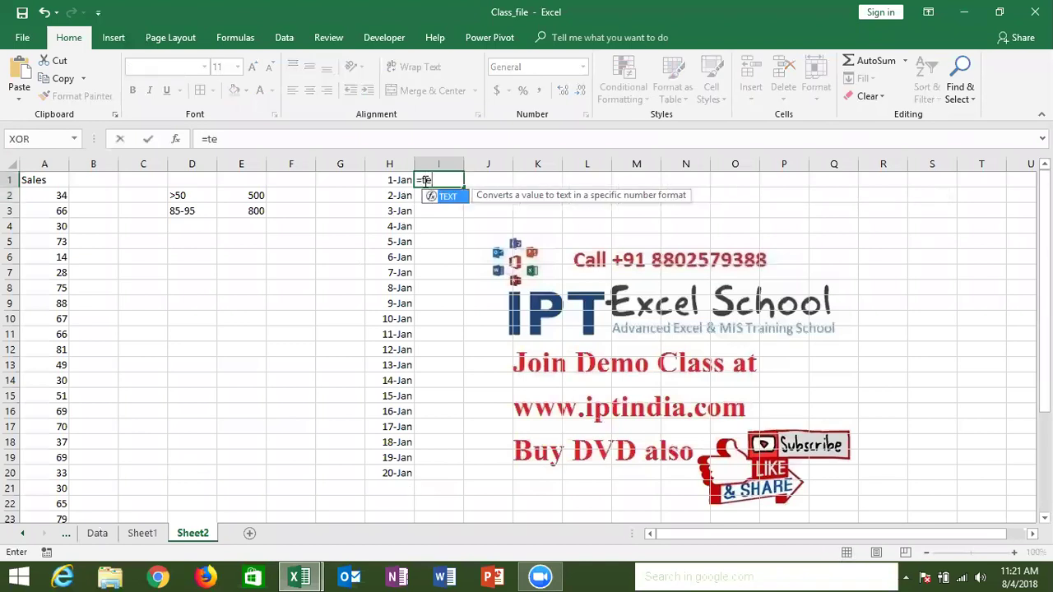
key("Tab")
left_click(401, 182)
type(",")
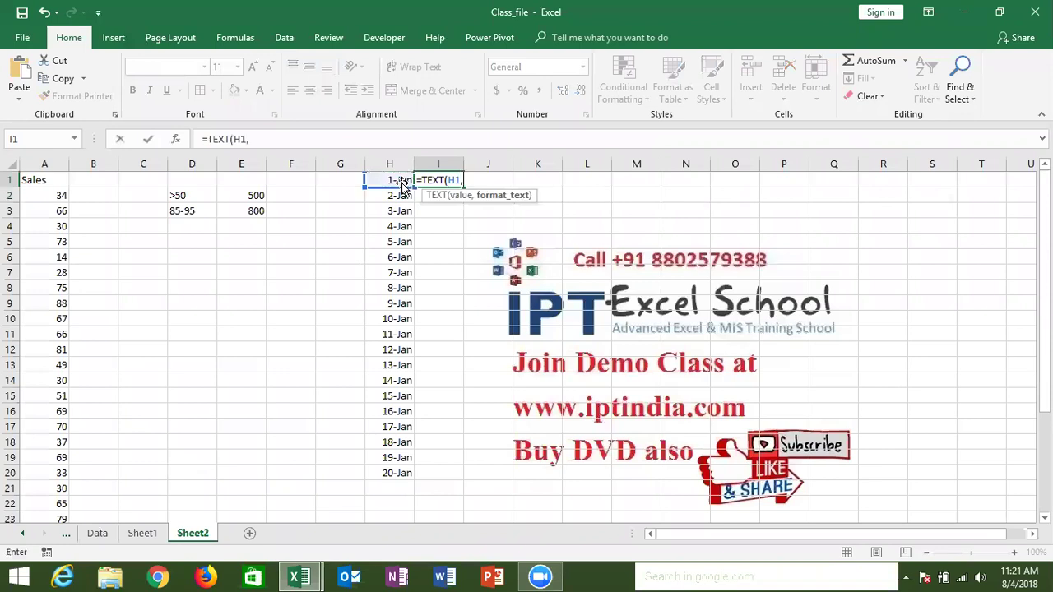
type("\"DDD\"")
type(")")
key("ctrl+Return")
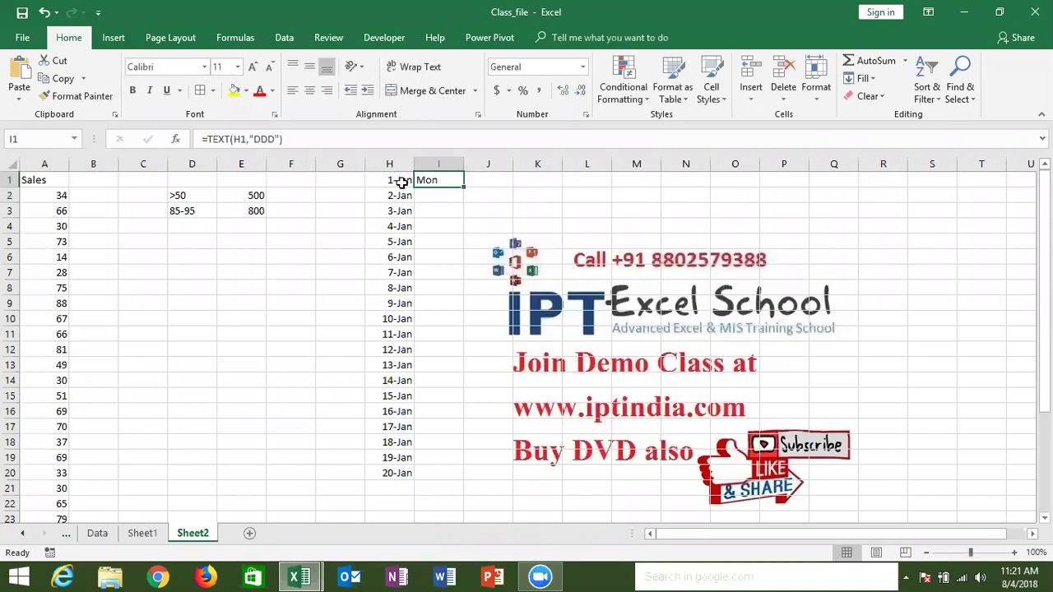
Add Dim s As String under loop_C2's header.
key("alt+F11")
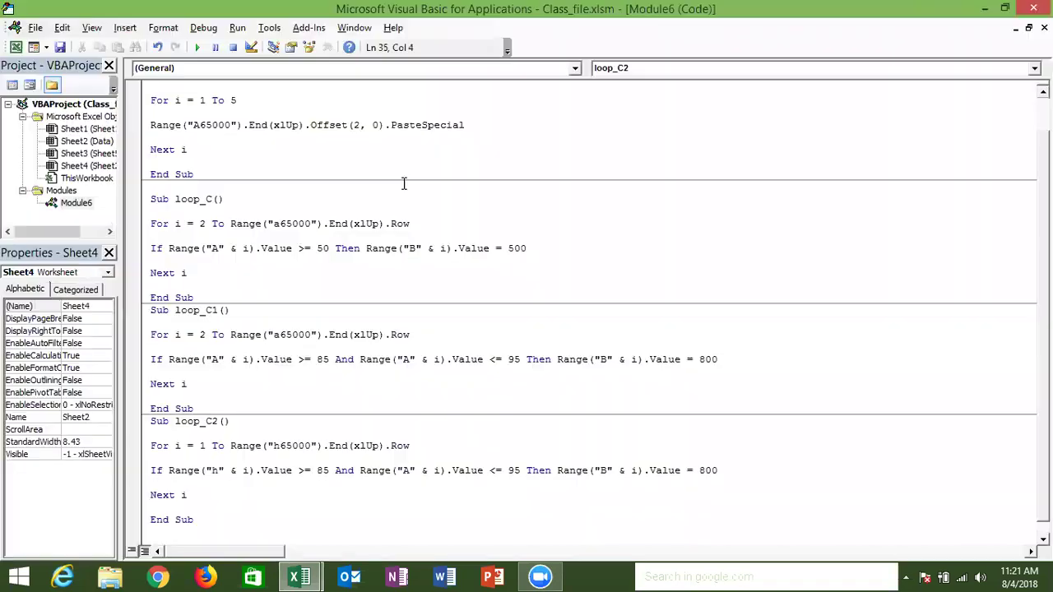
type("for")
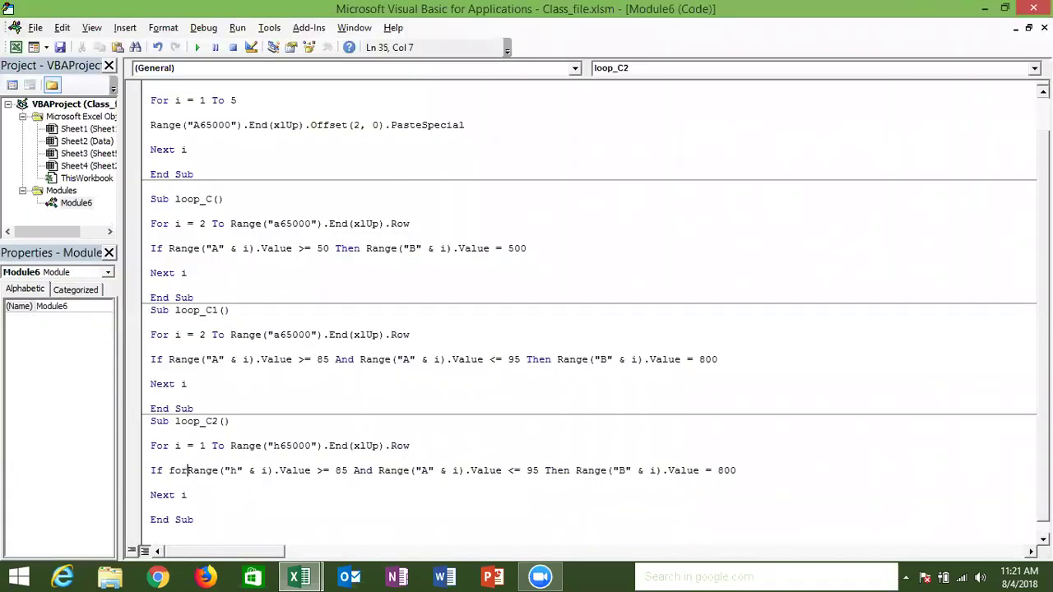
key("BackSpace")
key("BackSpace")
key("BackSpace")
key("Up")
key("Up")
key("Home")
key("Return")
key("Up")
key("Up")
type("d")
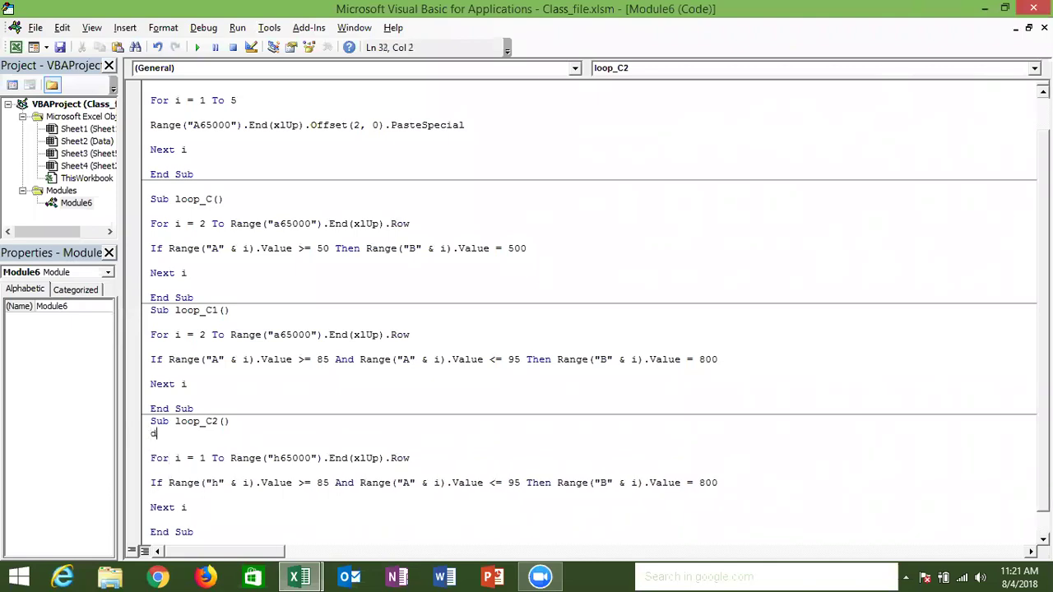
type("im s as str")
key("Down")
key("Down")
key("Down")
key("Up")
key("Down")
key("Down")
key("Tab")
Begin a line after the For line: s=format(range("h" & i).v...
left_click(155, 484)
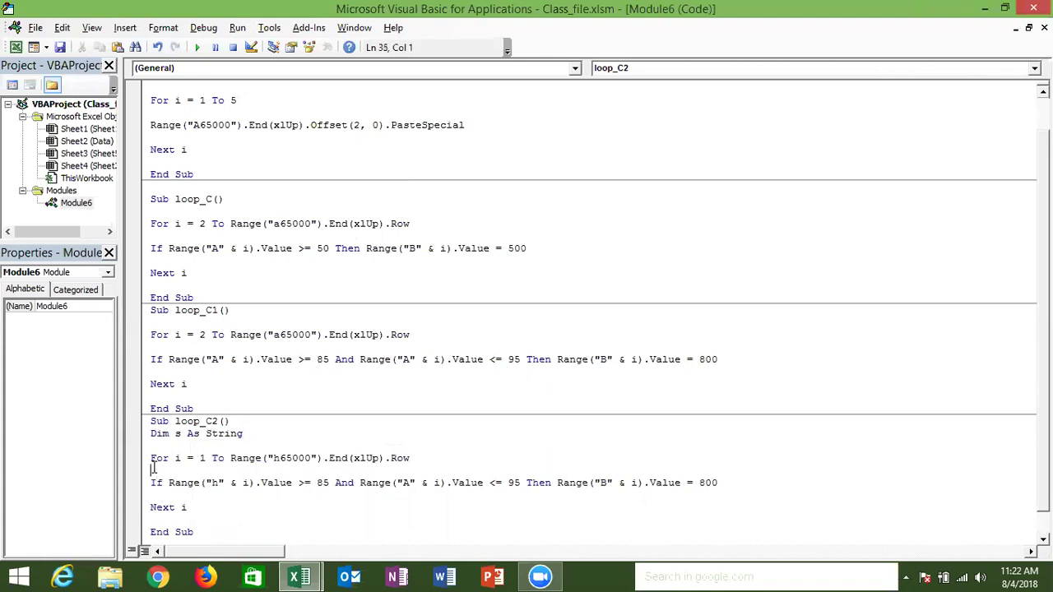
key("Return")
type("s")
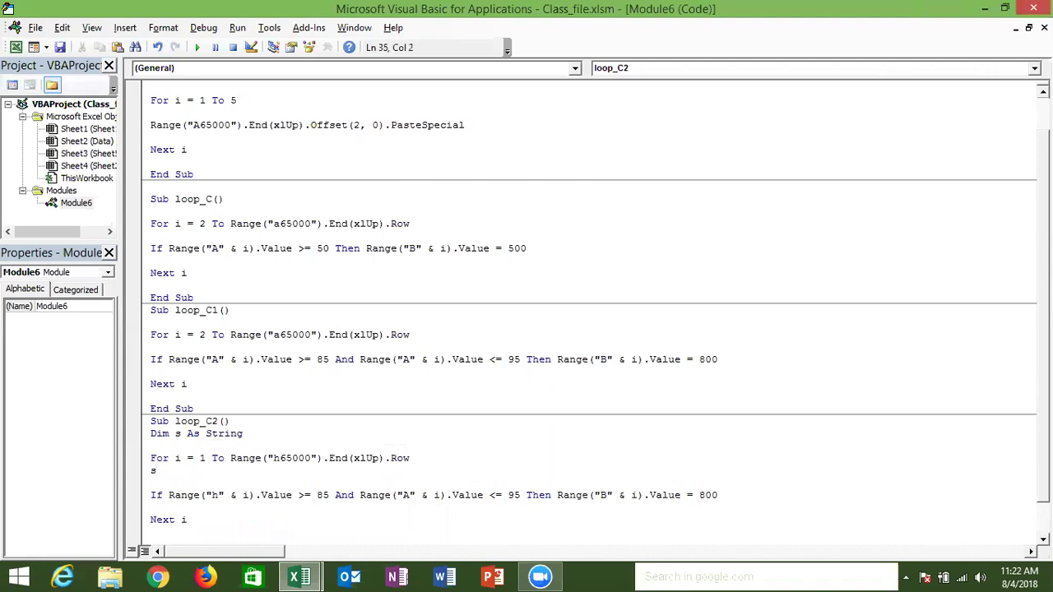
type("=")
type("tri")
key("BackSpace")
key("BackSpace")
key("BackSpace")
Complete loop_C2's line s = Format(Range("h" & i).Value, "DDD") and dismiss the compile error.
type("format")
type("(ra")
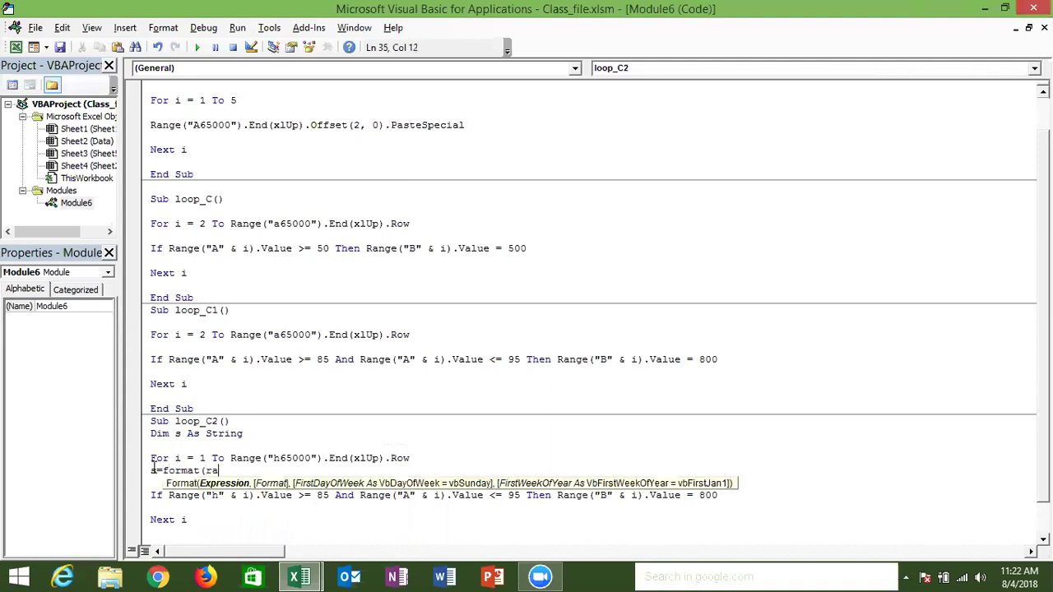
type("nge(\"h\" & i).v")
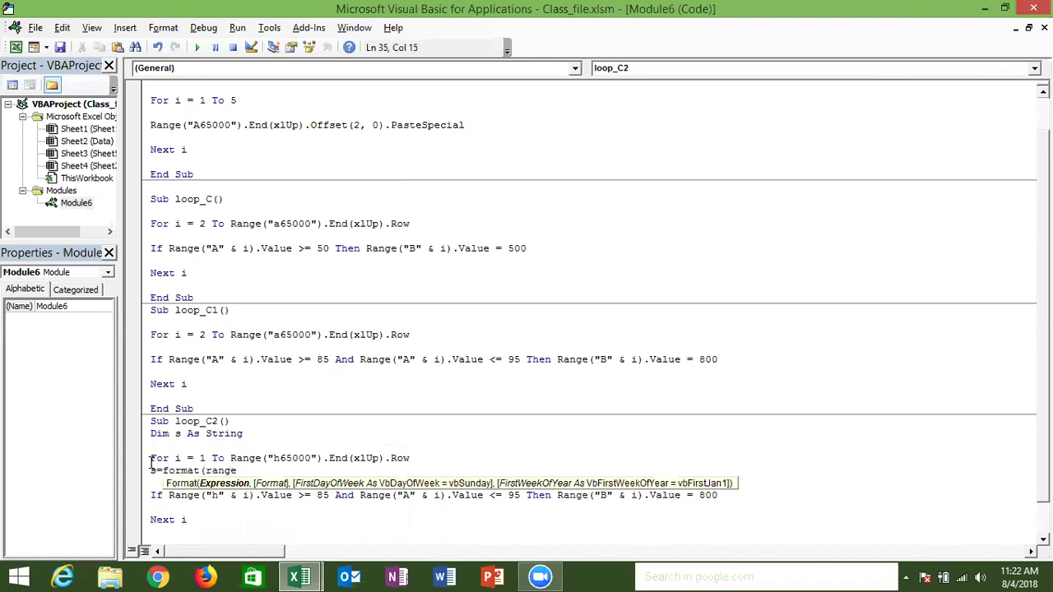
Begin a line after the For line: s=format(range("h" & i).v...
Complete loop_C2's line s = Format(Range("h" & i).Value, "DDD") and dismiss the compile error.
type("(\"")
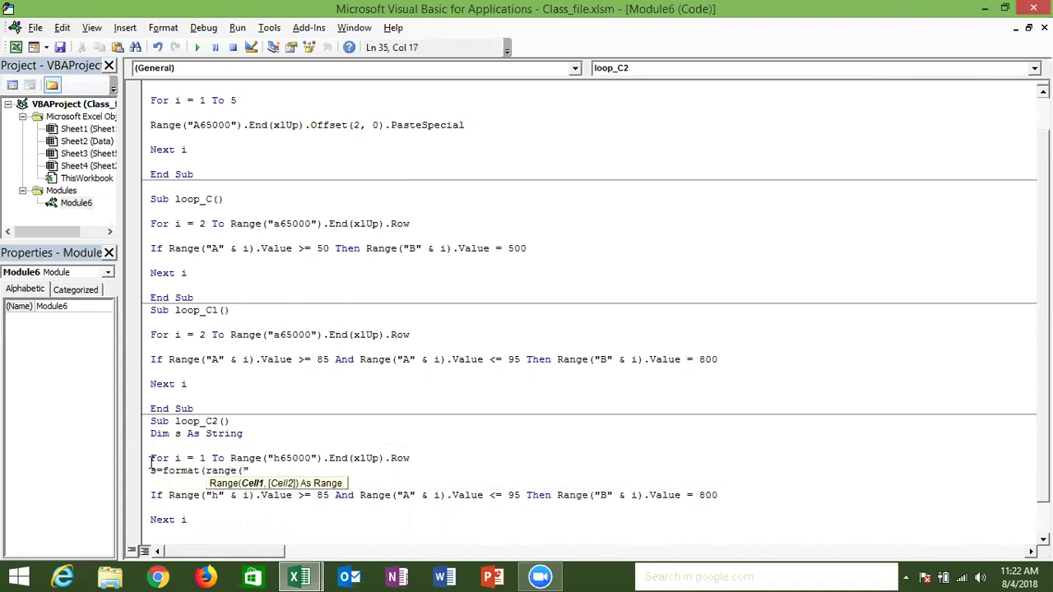
type("h\" & i")
type(").v")
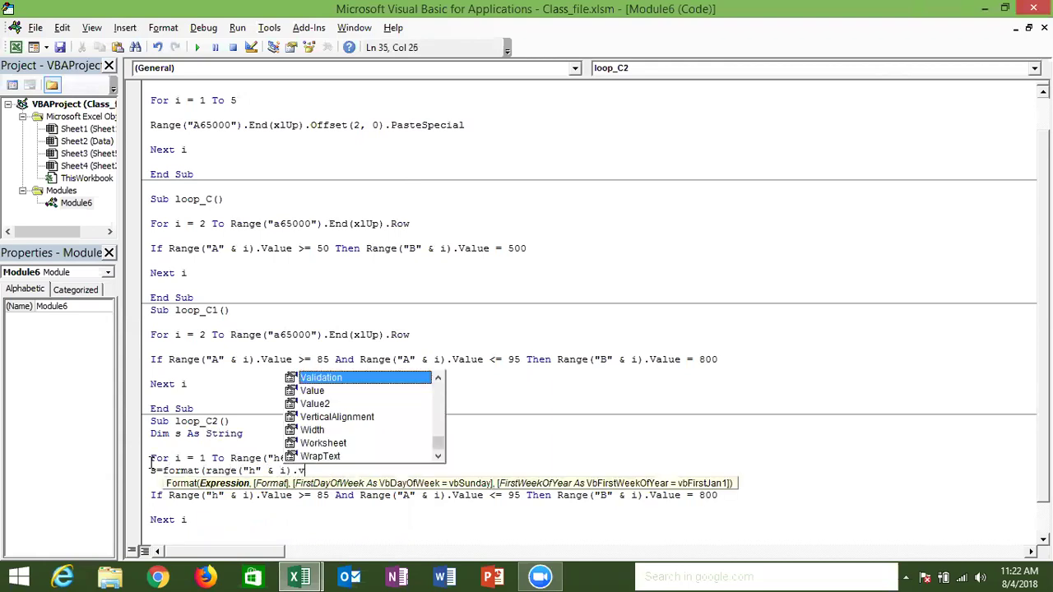
key("Down")
key("Tab")
type(",")
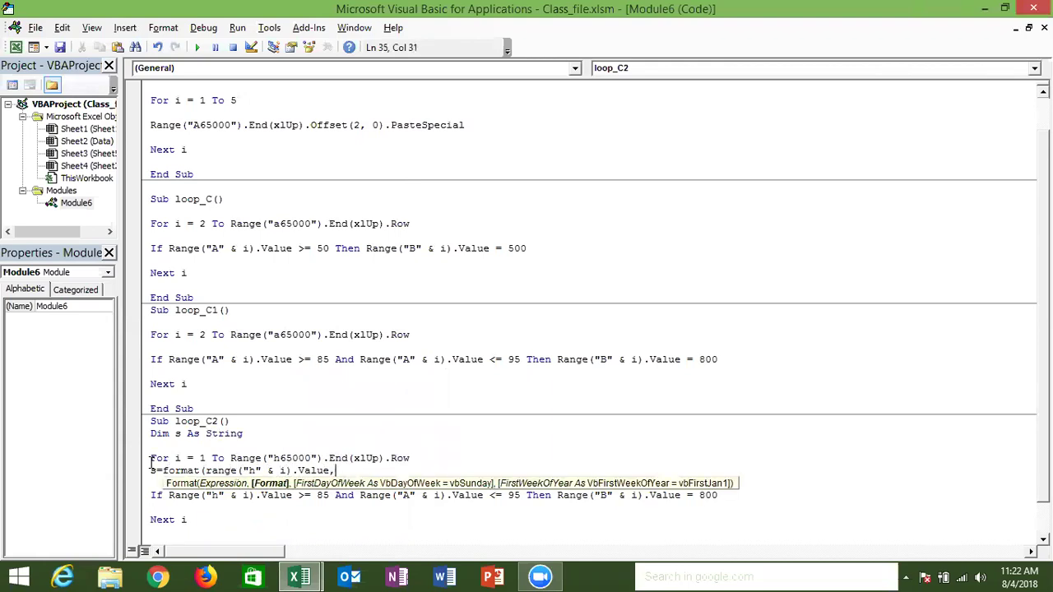
type("\"DDD\"")
type(")")
left_click(189, 512)
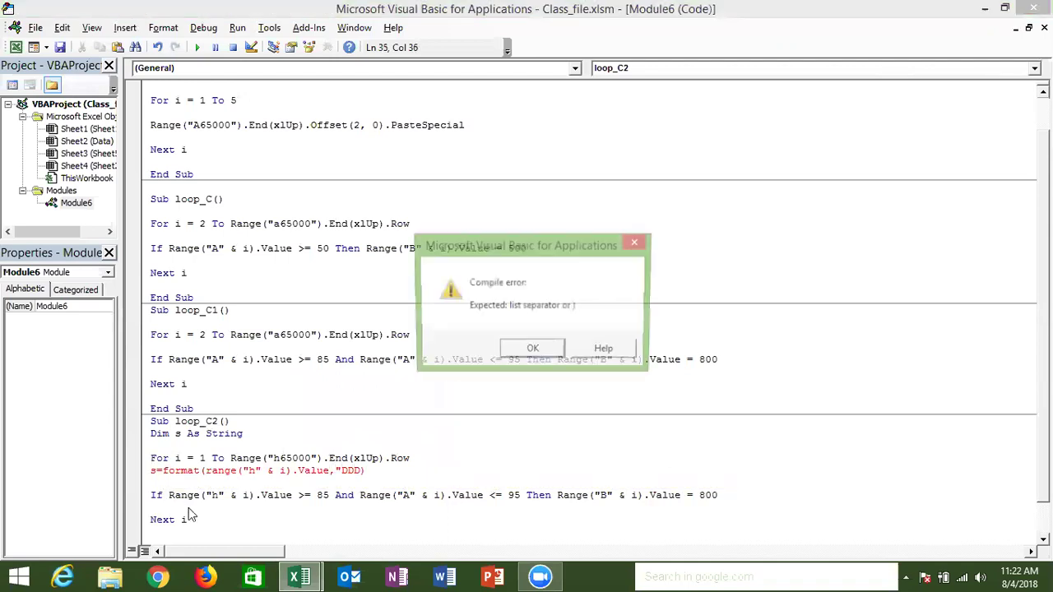
key("Return")
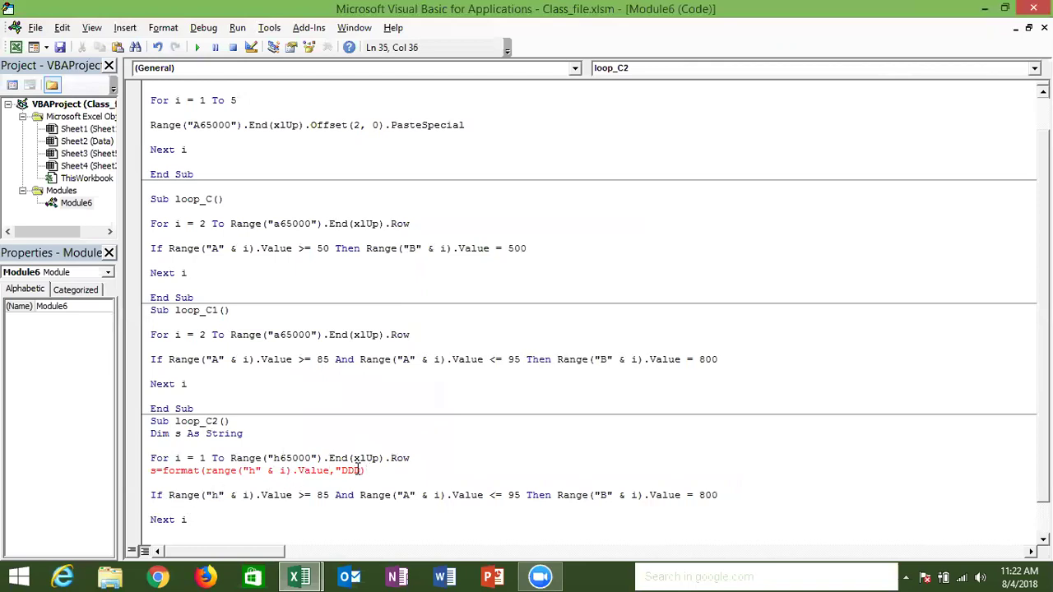
Add the missing closing quote and change the If condition to s = "Sat" Or s = "Sun".
type("\"")
left_click(349, 501)
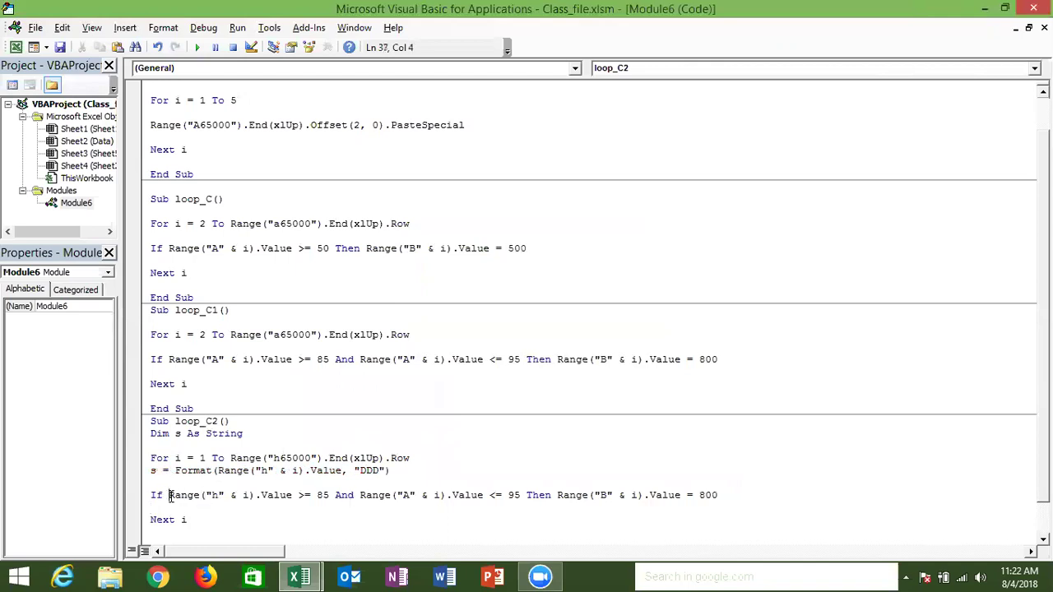
left_click_drag(168, 497, 273, 497)
left_click_drag(362, 500, 523, 497)
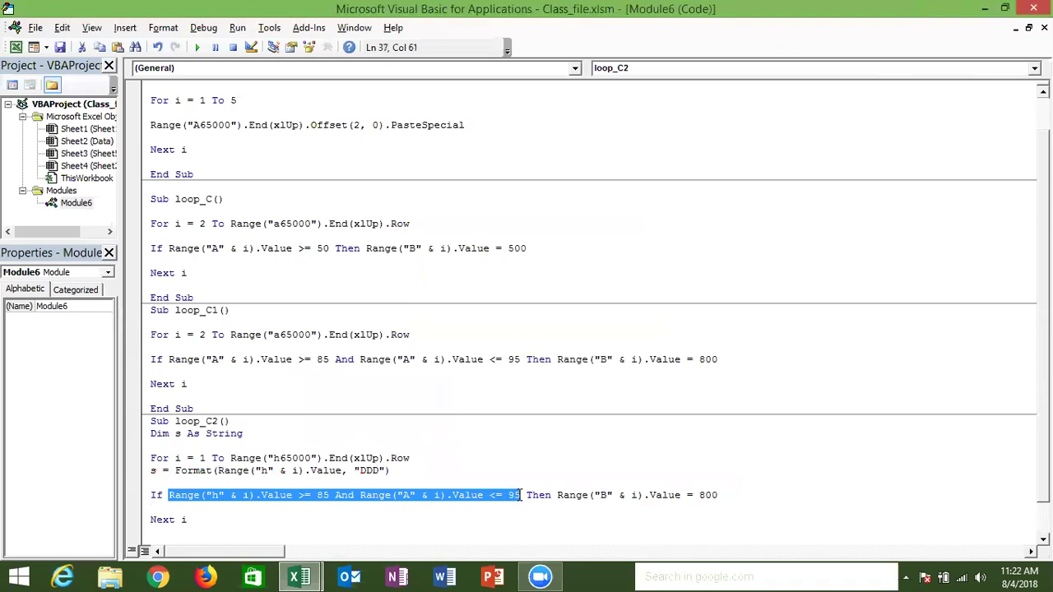
key("Delete")
type("s=\"")
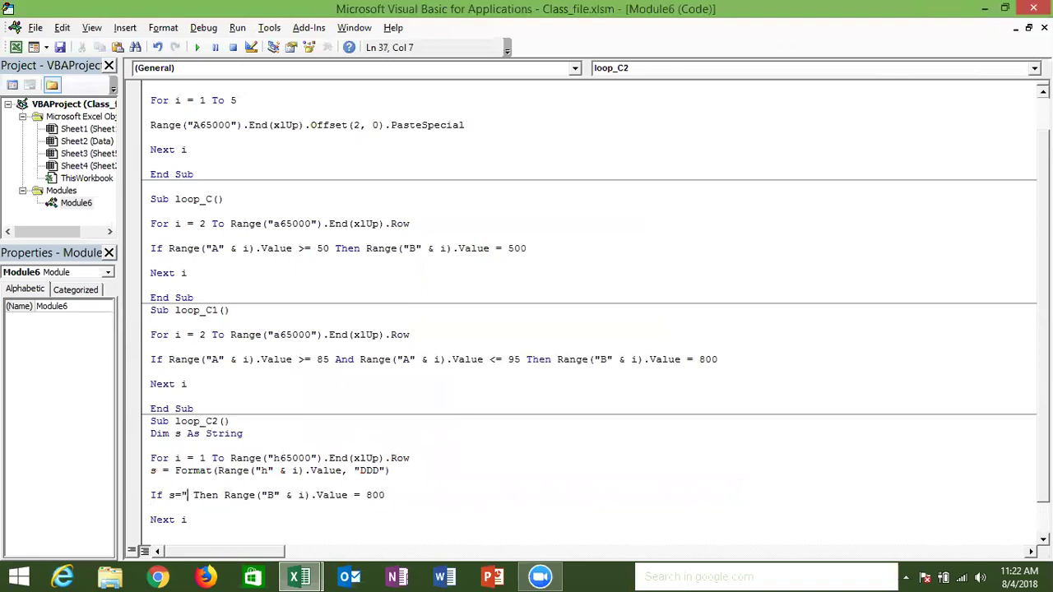
type("Sa")
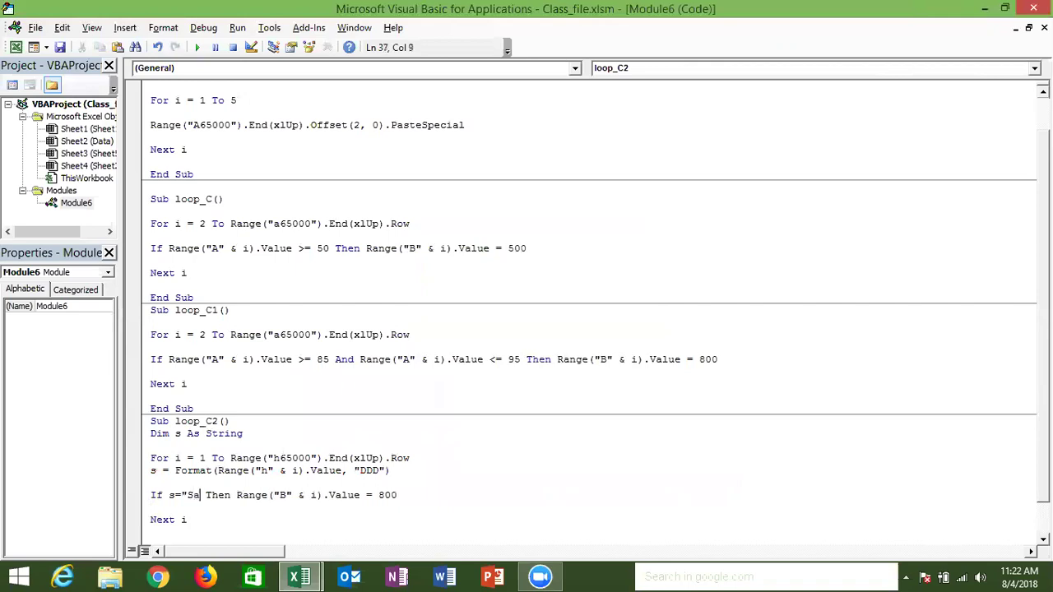
type("t\"")
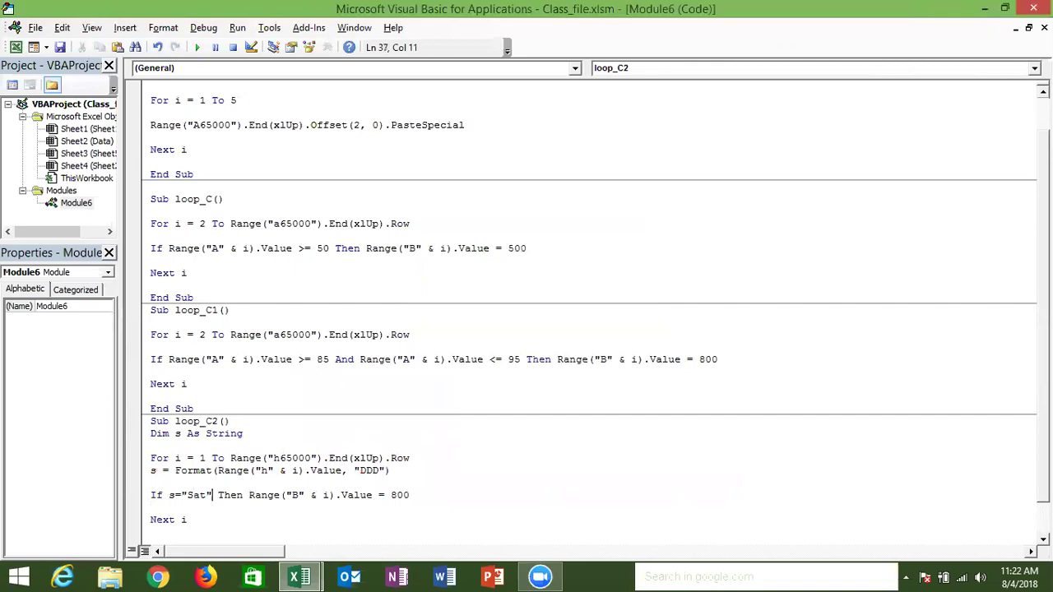
type(" or ")
type("s")
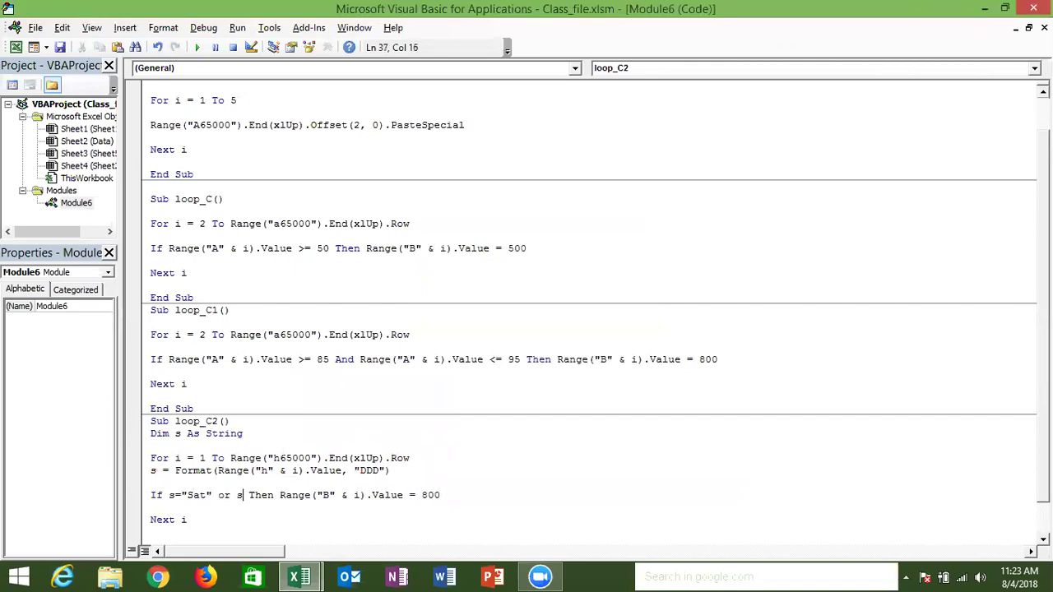
type("=")
type("S")
type("\"S")
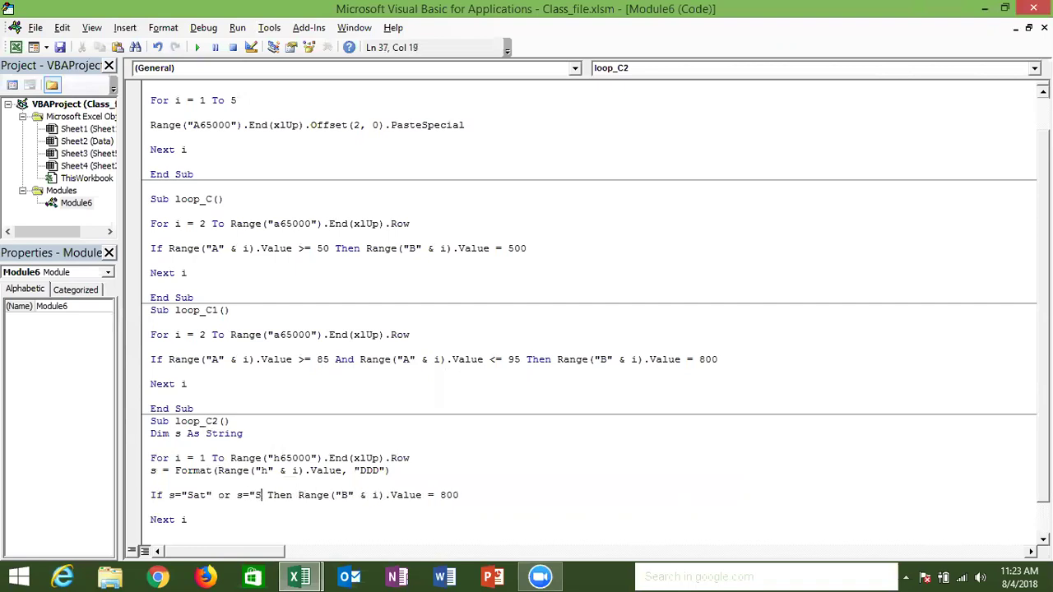
type("un\"")
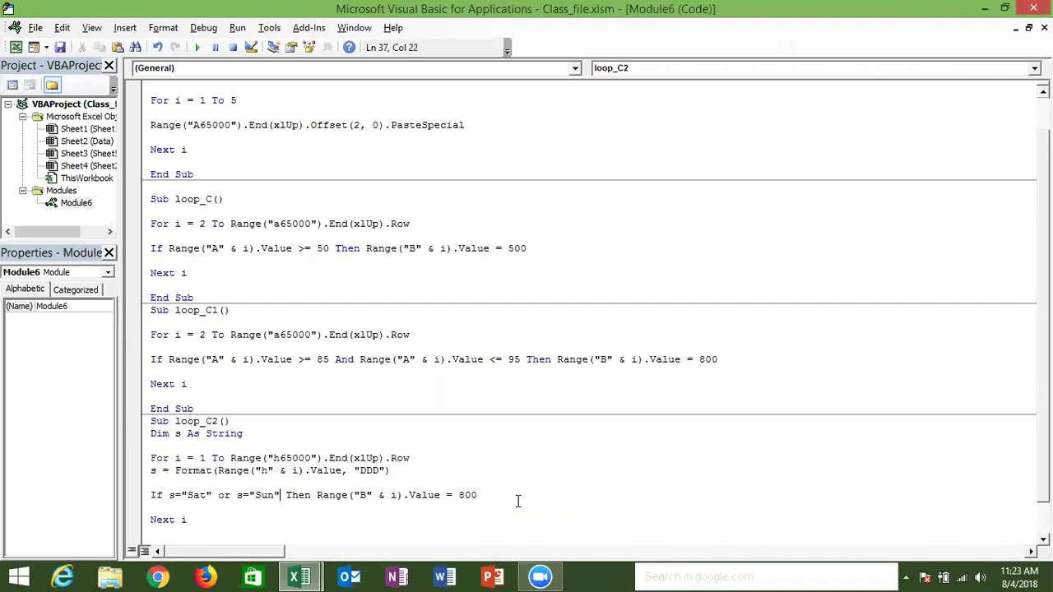
left_click(543, 535)
Make the If line write "Weekend" to column J instead of 800 to column B.
double_click(385, 495)
type("J")
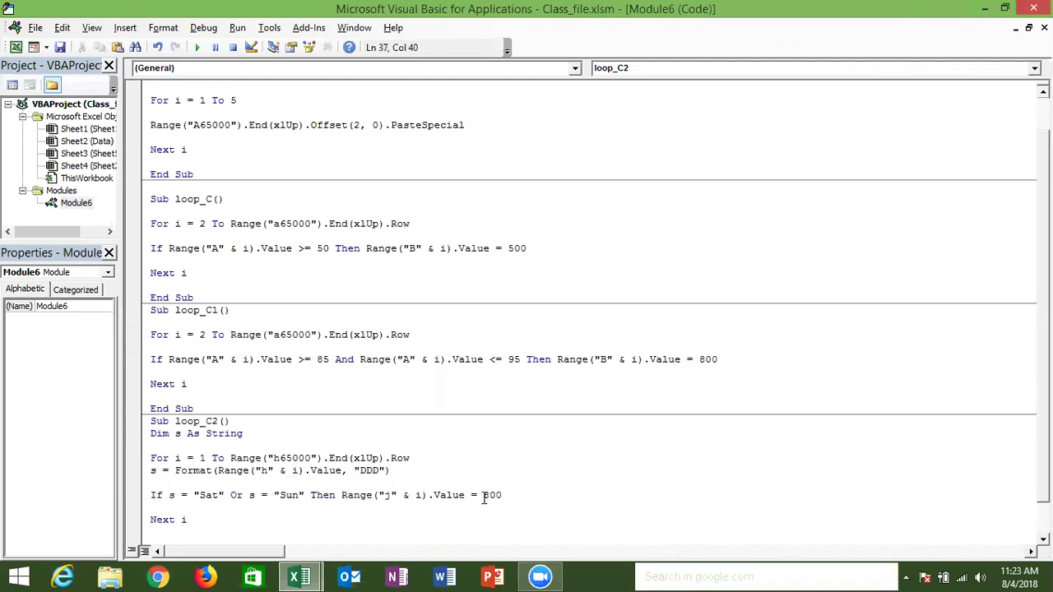
double_click(491, 495)
type("\"Weekend\"")
left_click(414, 530)
left_click(372, 497)
left_click(335, 483)
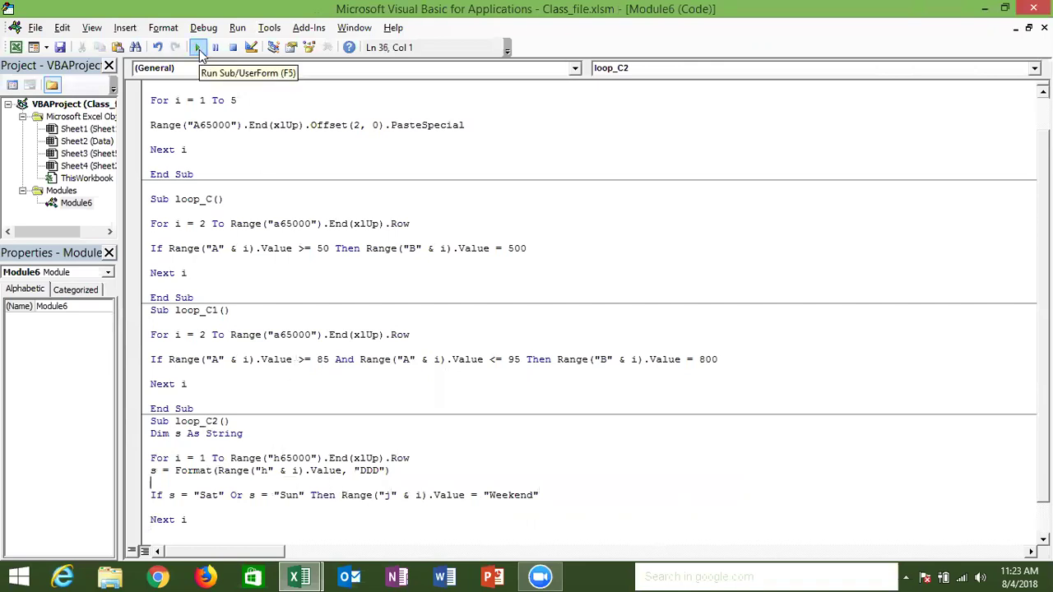
Run loop_C2 so column J shows Weekend beside the weekend dates.
left_click(199, 49)
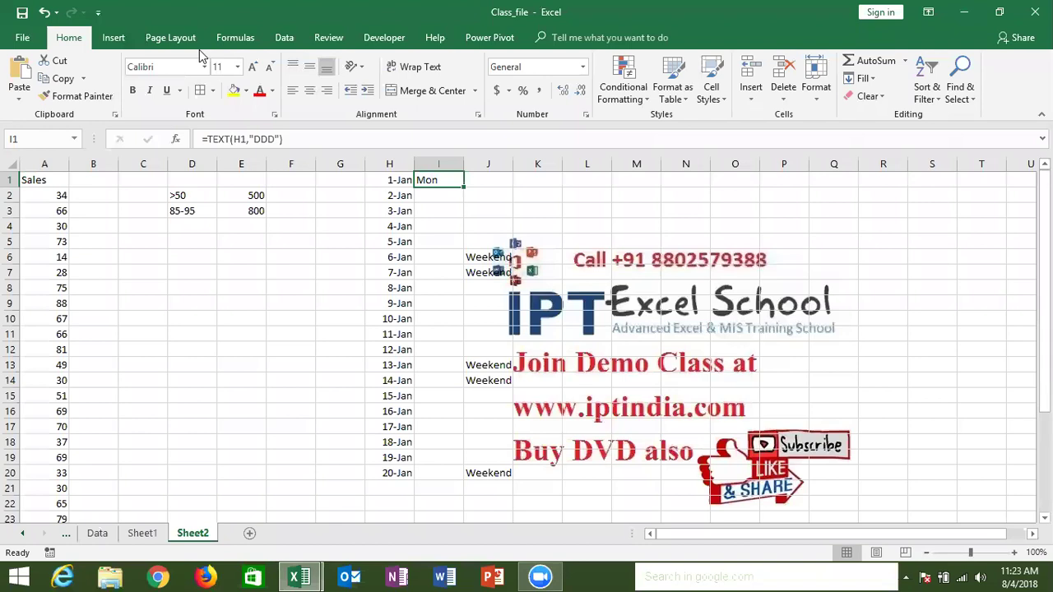
key("alt+Tab")
key("Down")
key("Down")
key("Down")
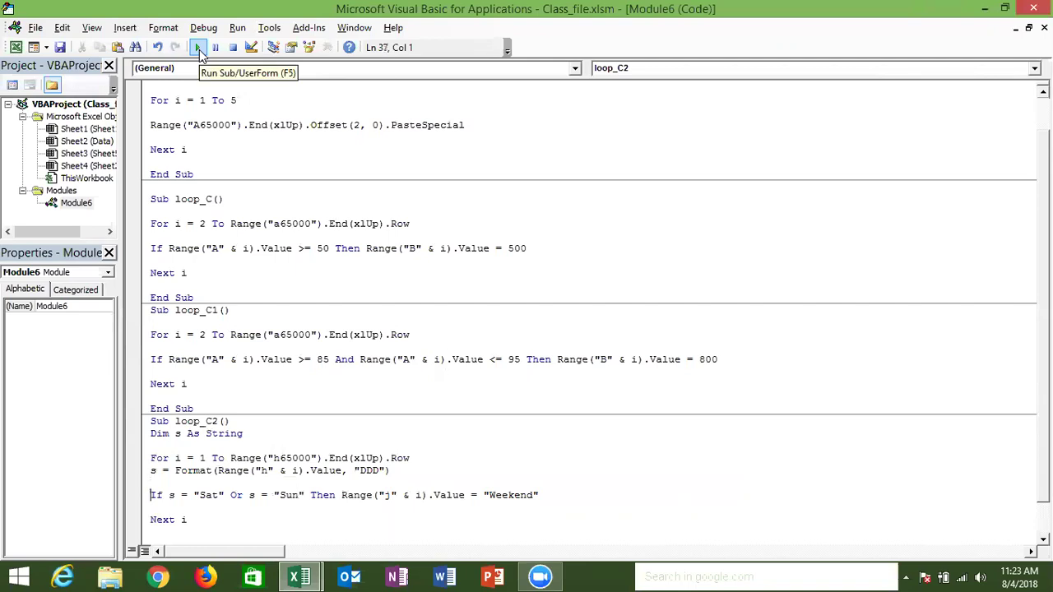
key("Down")
key("Down")
key("Down")
key("Down")
key("Down")
key("Down")
key("Down")
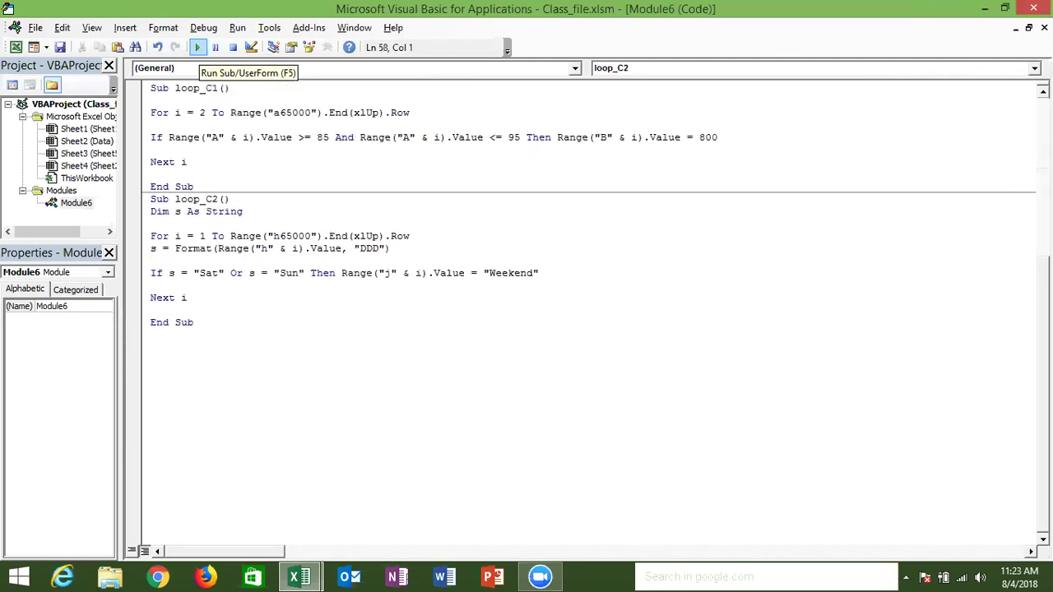
left_click(198, 47)
Clear the old 85-95 criterion and 800 value from D3:E3 on Sheet2.
key("alt+Tab")
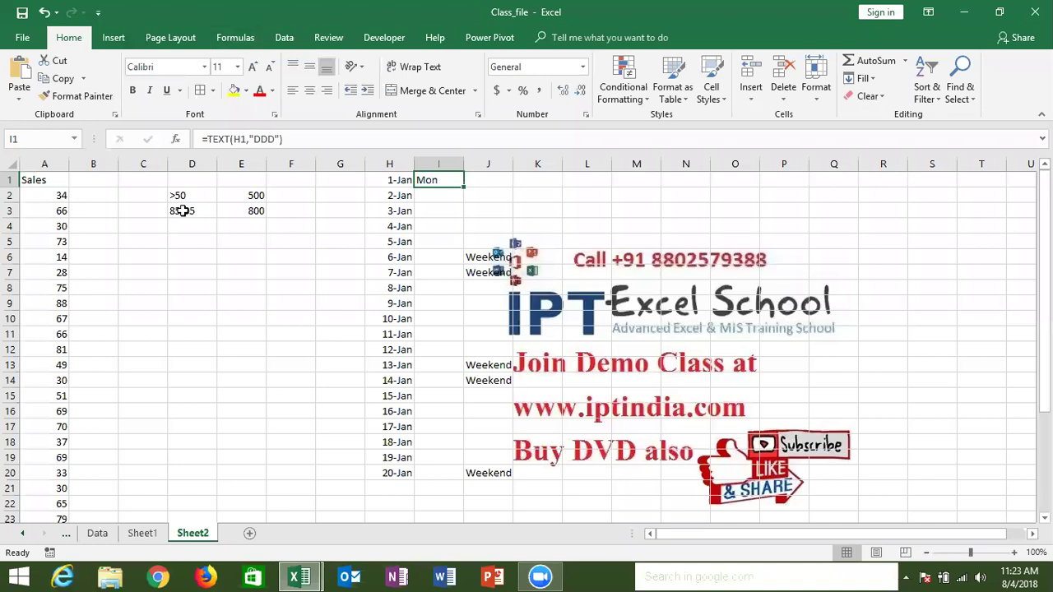
left_click_drag(182, 211, 233, 213)
key("Delete")
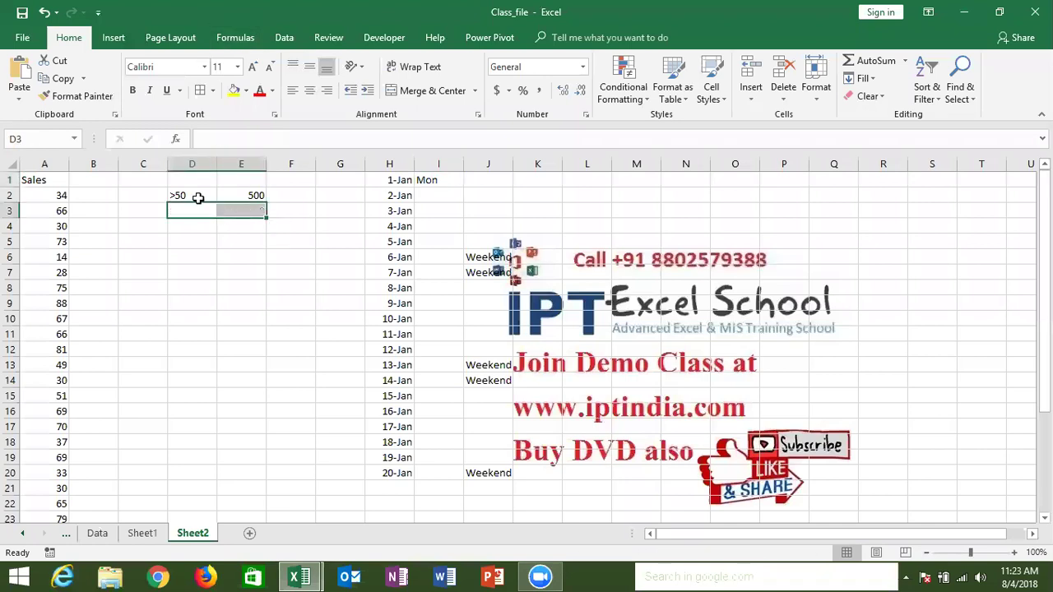
Enter <50 in D3 and 100 in E3, then select D2:D3 and E2:E3.
left_click(195, 197)
left_click(203, 209)
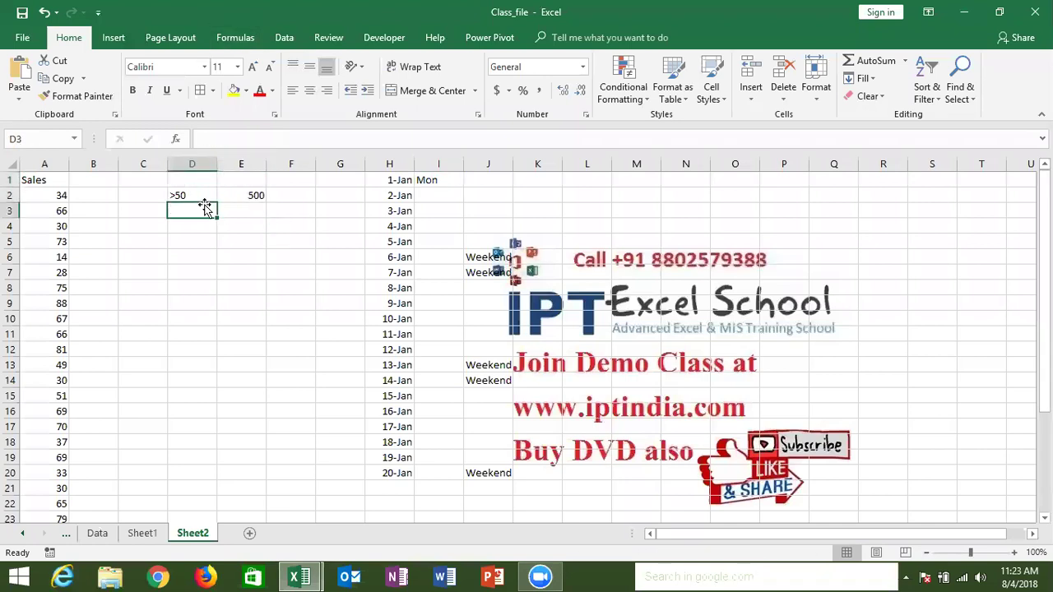
type("<50")
key("Tab")
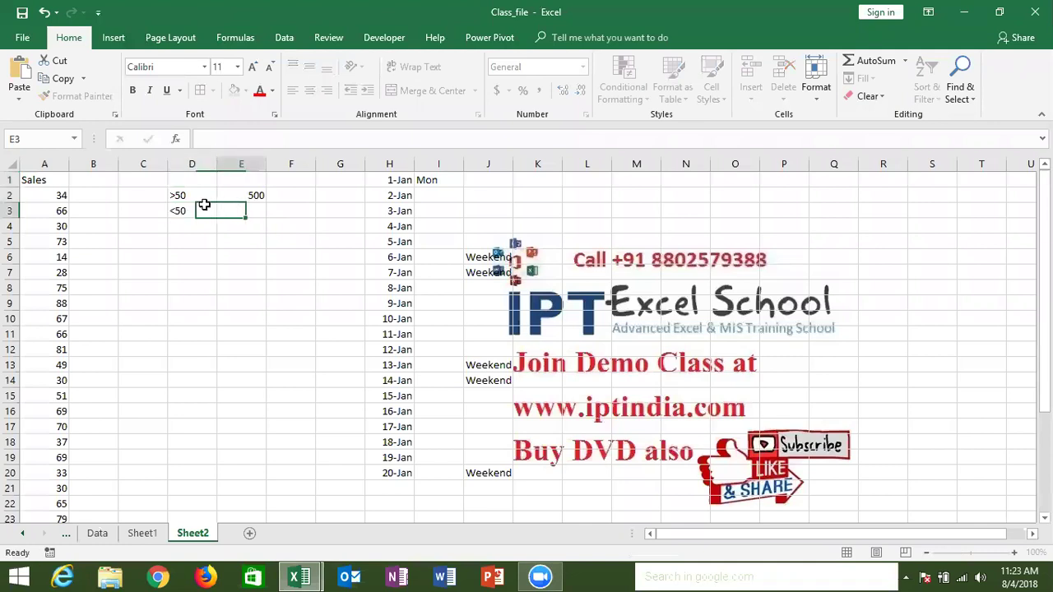
type("50")
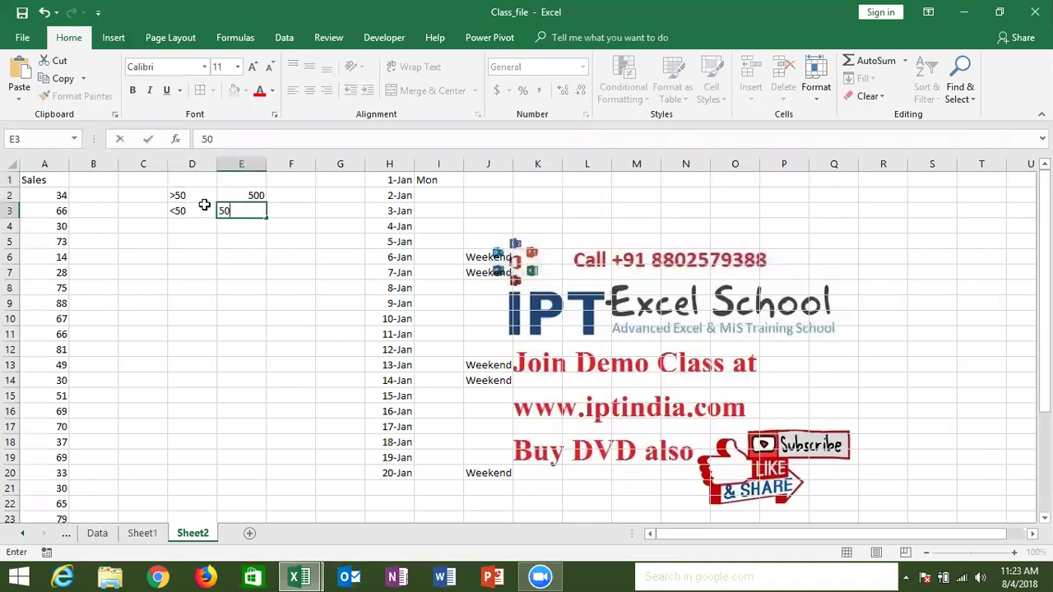
key("BackSpace")
key("BackSpace")
type("100")
key("Return")
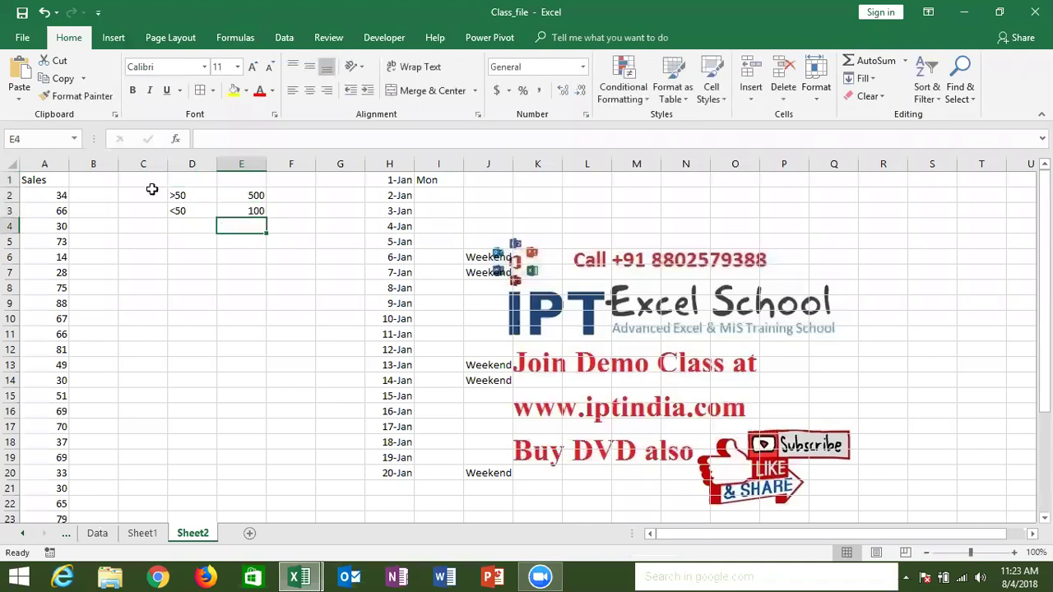
left_click_drag(171, 196, 177, 211)
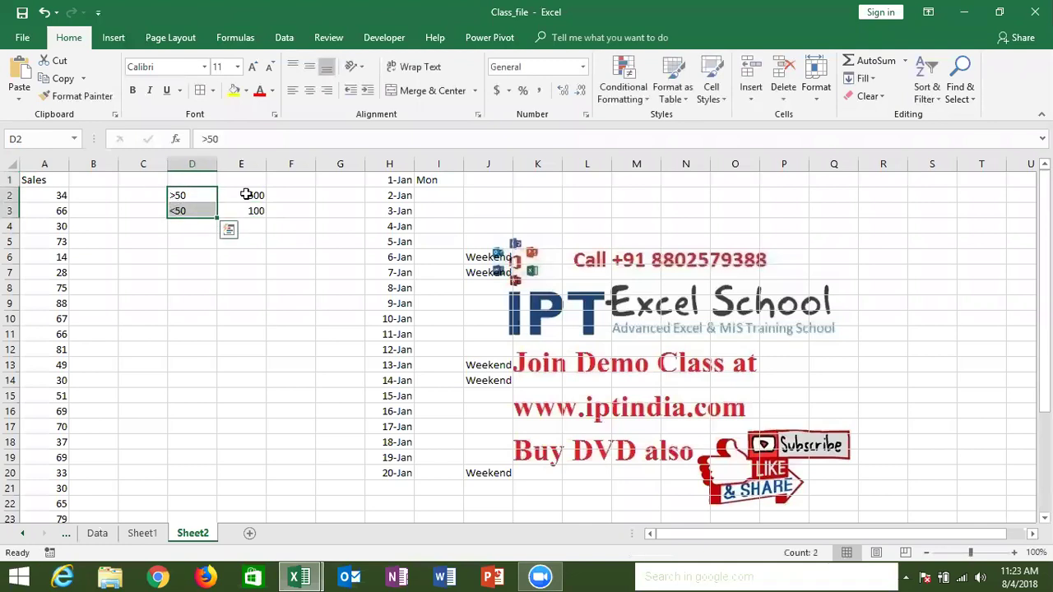
left_click_drag(250, 209, 252, 191)
Paste a copy of loop_C2 below it and rename the copy loop_C3.
key("alt+F11")
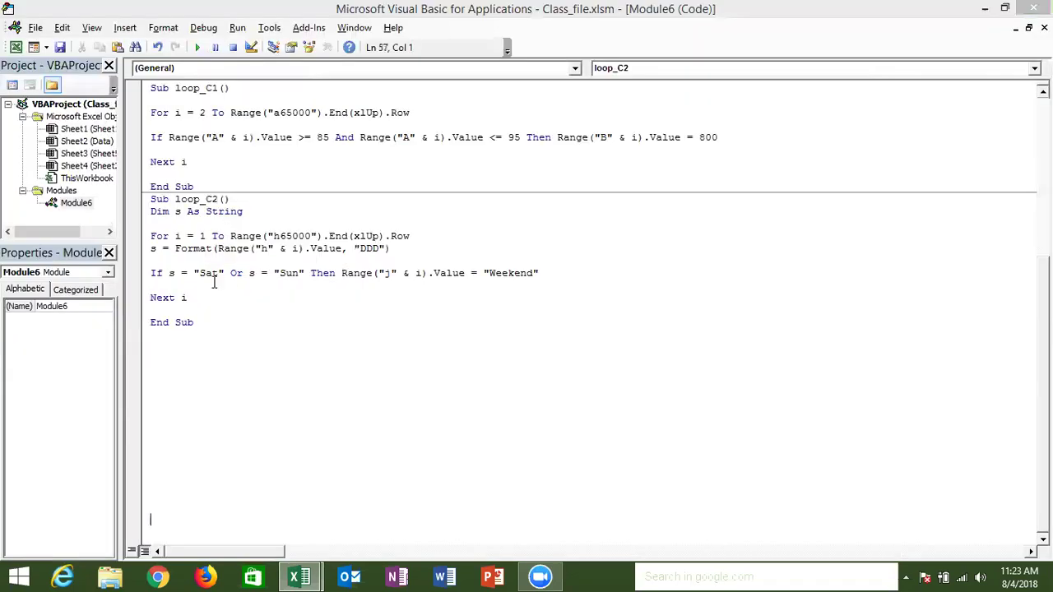
mouse_move(206, 340)
left_mouse_down()
mouse_move(139, 231)
mouse_move(142, 210)
left_mouse_up()
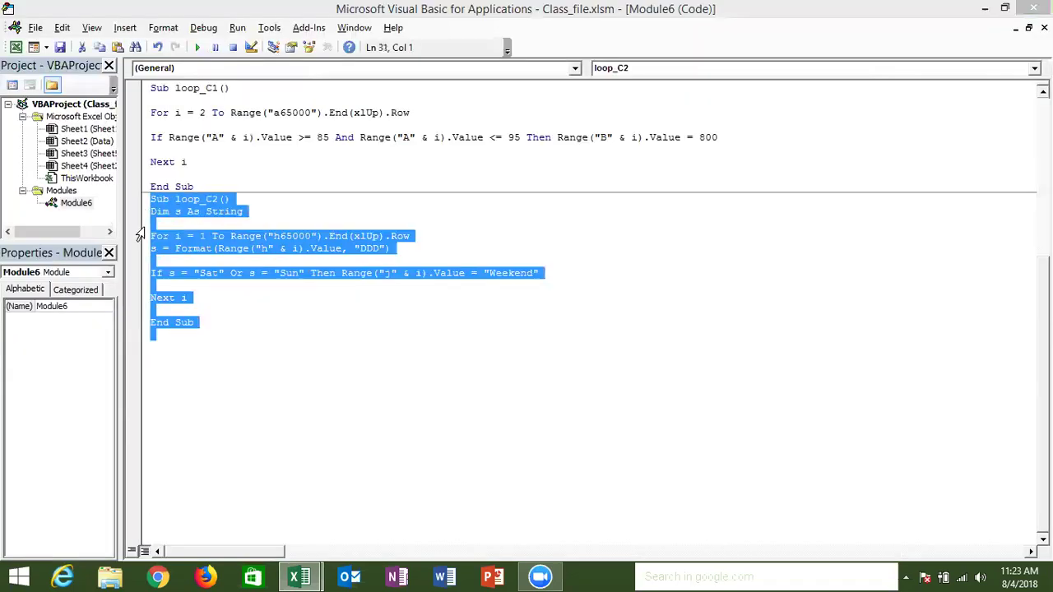
left_click(182, 366)
type("Sub loop_C2() Dim s As String  For i = 1 To Range(\"h65000\").End(xlUp).Row s = Format(Range(\"h\" & i).Value, \"DDD\")  If s = \"Sat\" Or s = \"Sun\" Then Range(\"j\" & i).Value = \"Weekend\"  Next i  End Sub")
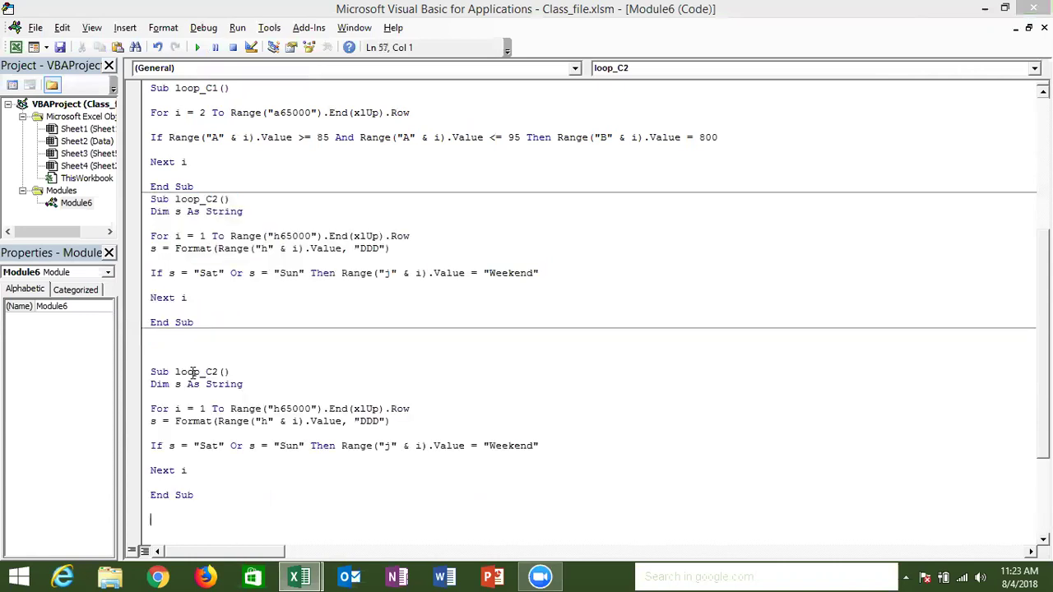
left_click(212, 372)
type("3")
Replace loop_C3's loop body with loop_C1's For/If/Next lines.
left_click(217, 405)
mouse_move(192, 472)
left_mouse_down()
mouse_move(143, 392)
mouse_move(145, 421)
left_mouse_up()
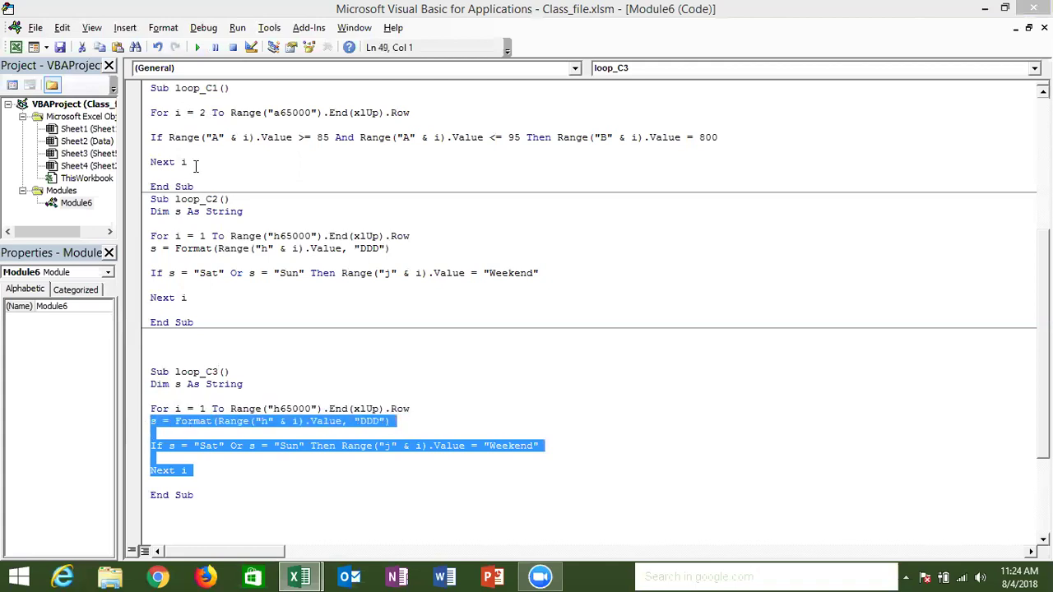
left_click_drag(189, 162, 150, 115)
key("ctrl+c")
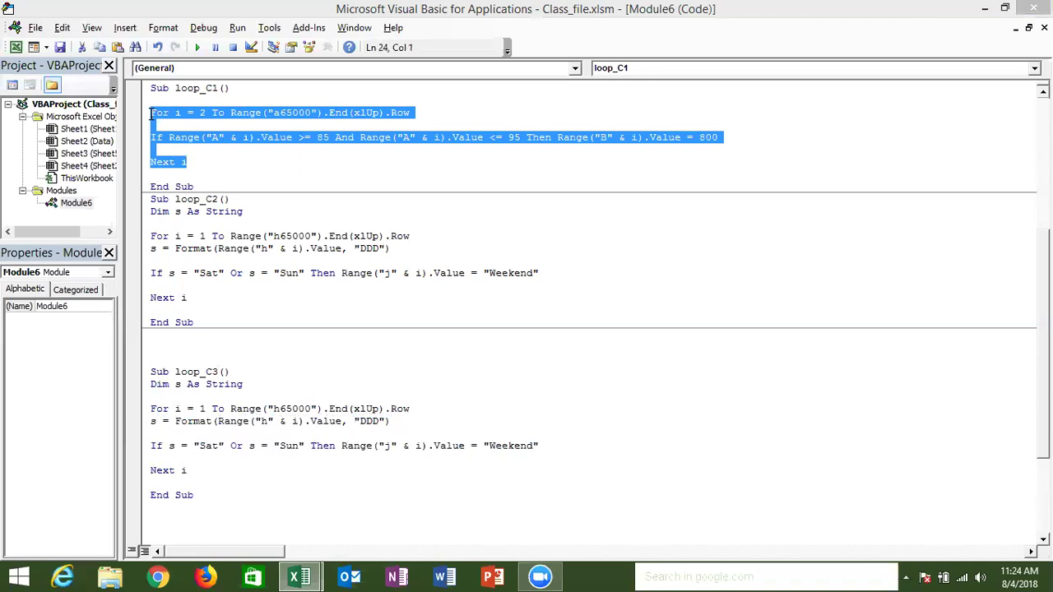
left_click_drag(191, 470, 142, 397)
key("ctrl+v")
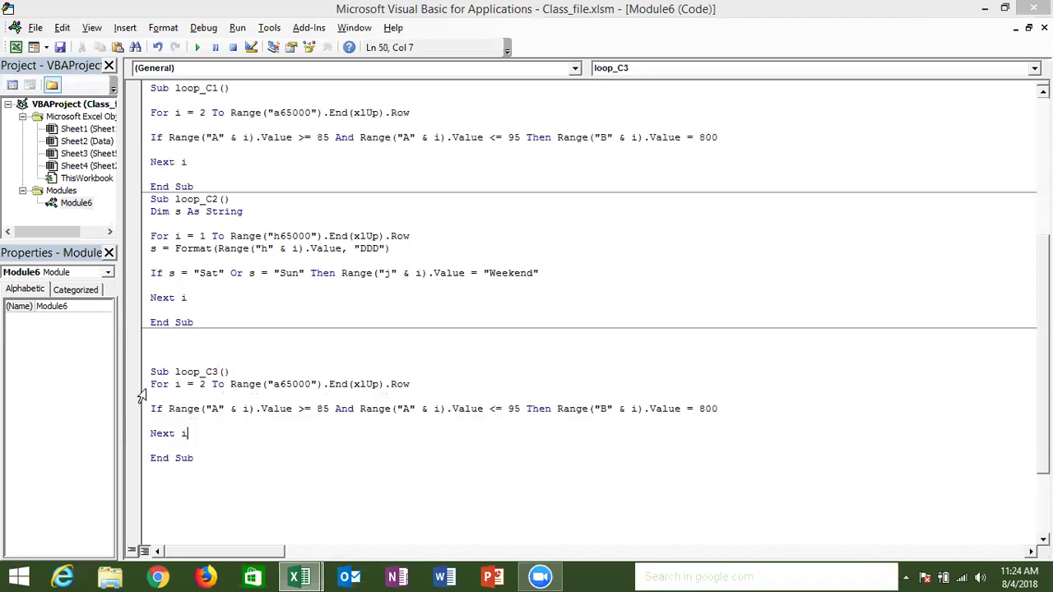
Change loop_C3's threshold from 85 to 50 and delete the upper-bound And condition.
left_click(232, 408)
double_click(320, 409)
type("50")
left_click(339, 411)
left_click_drag(339, 410, 523, 408)
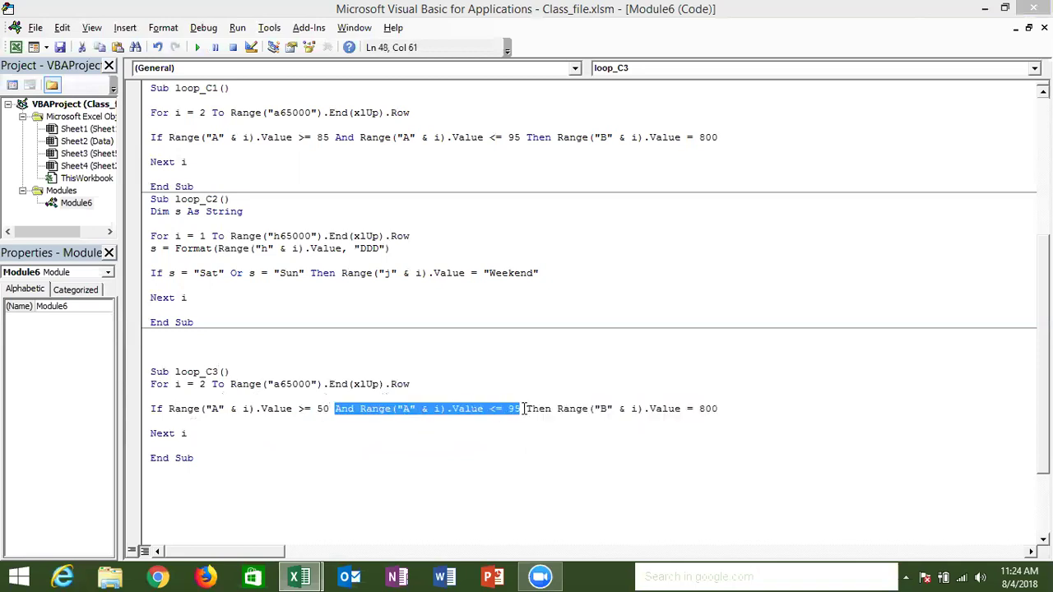
key("Delete")
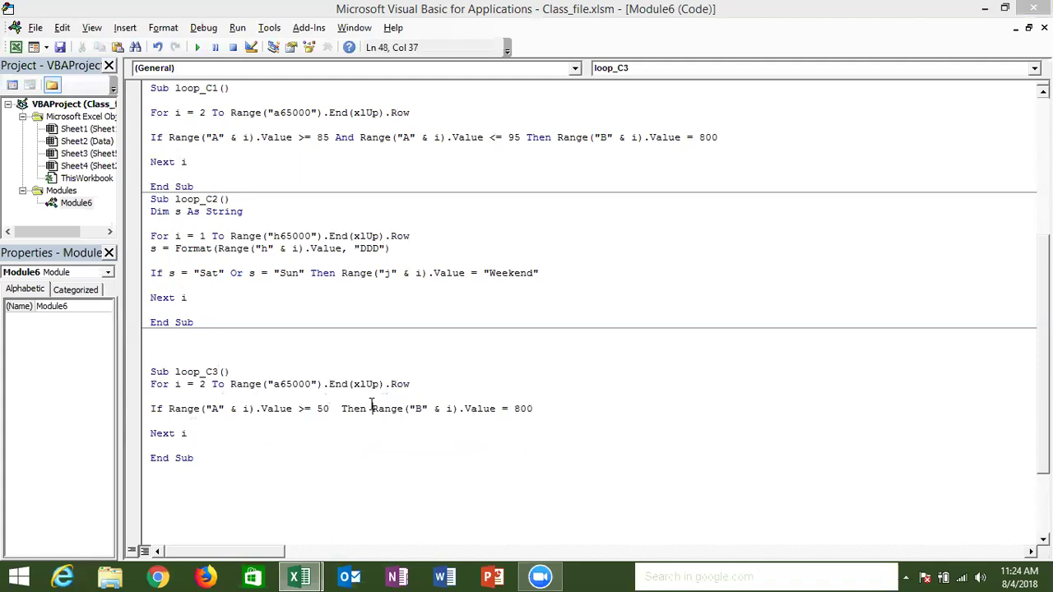
Turn the If into a block with an Else branch repeating the column B assignment and End If.
key("Return")
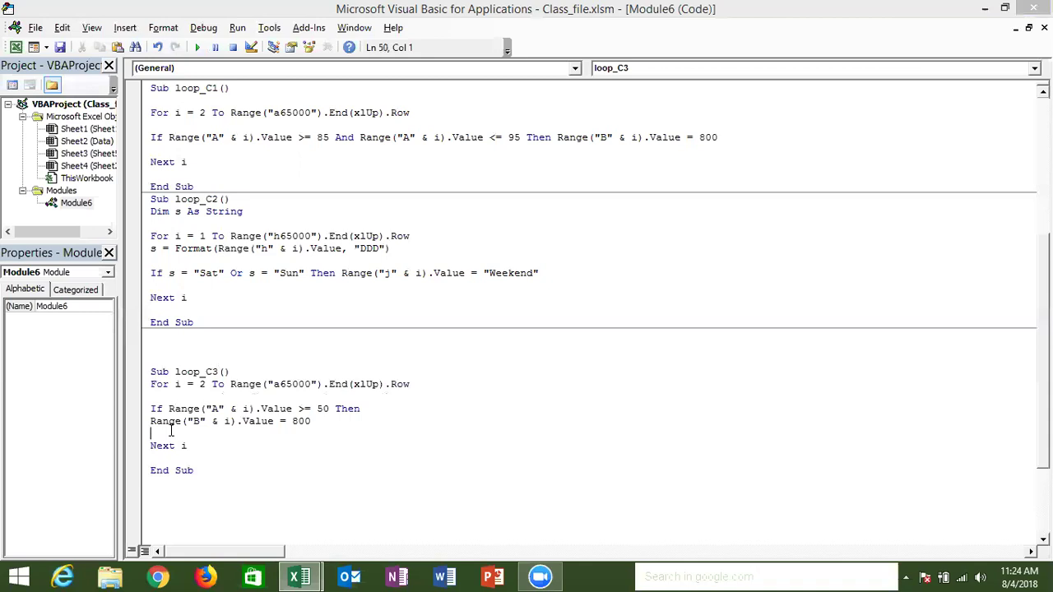
type("esle")
key("Return")
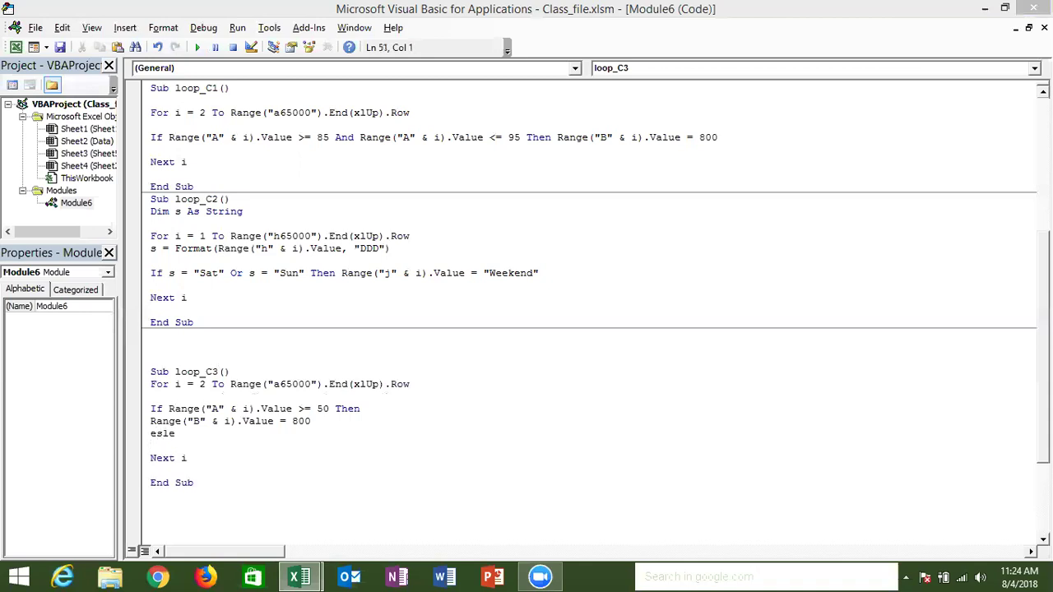
key("BackSpace")
key("BackSpace")
key("BackSpace")
key("BackSpace")
type("lse")
key("Return")
key("shift+Up")
key("ctrl+c")
key("ctrl+End")
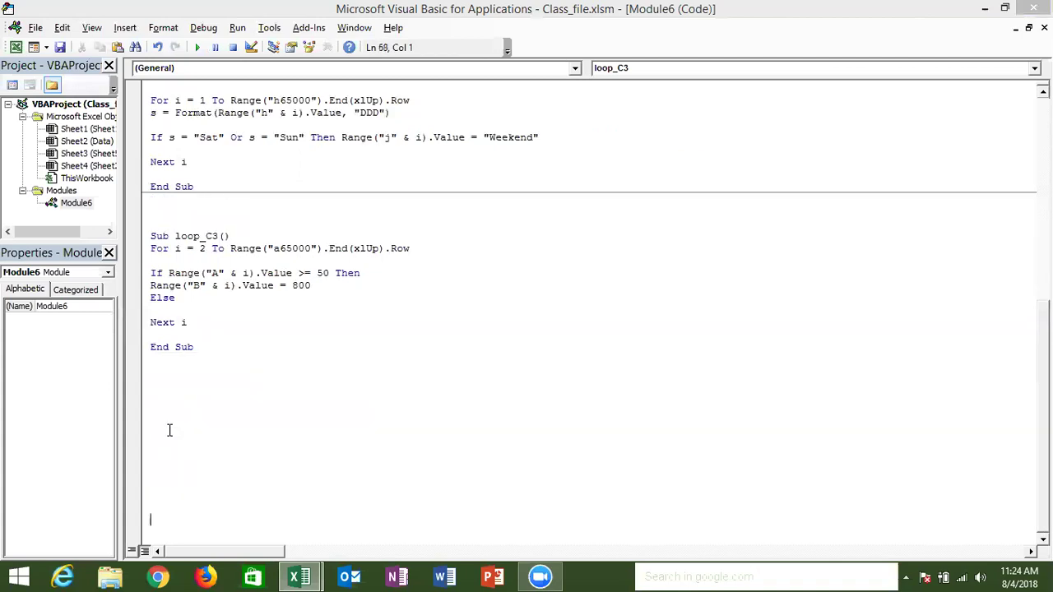
key("Up")
key("Up")
key("Up")
key("Up")
key("Up")
key("ctrl+v")
key("Return")
key("Return")
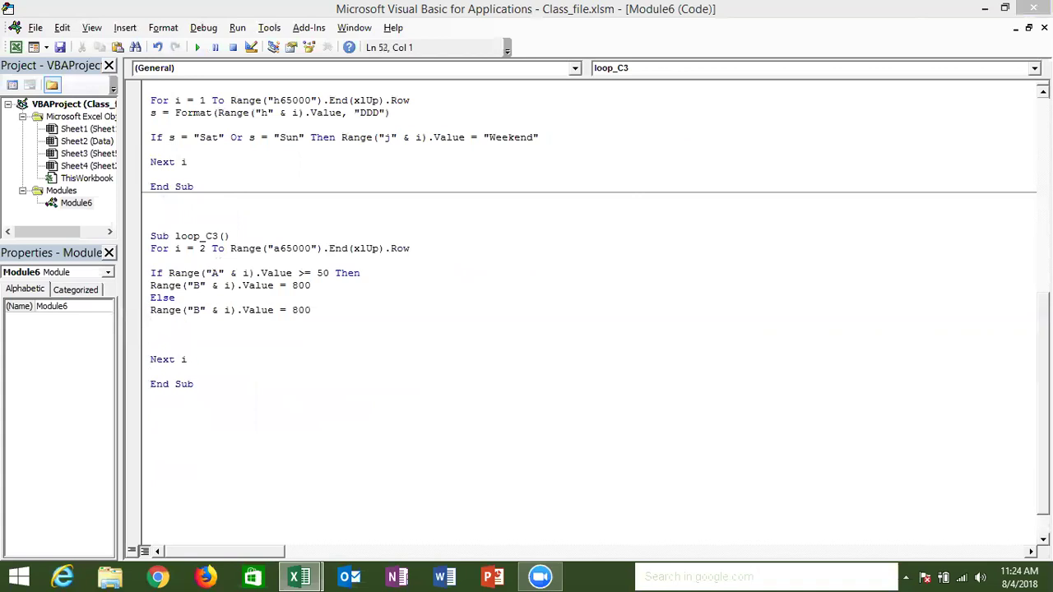
type("nd if")
left_click(252, 394)
Set the If branch value to 500 and the Else branch value to 100.
double_click(306, 288)
type("500")
double_click(312, 309)
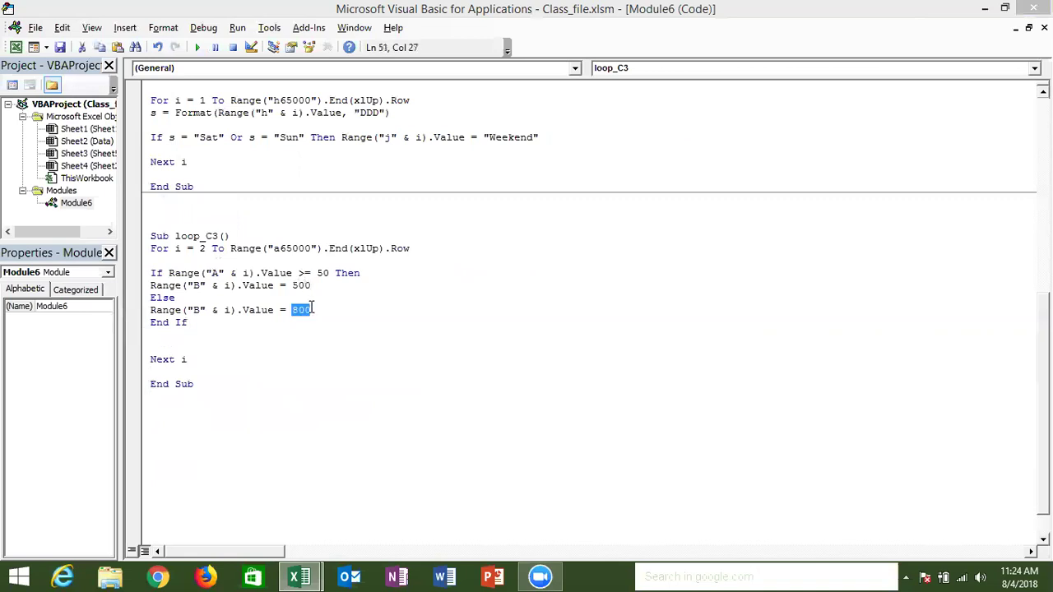
type("100")
left_click(373, 280)
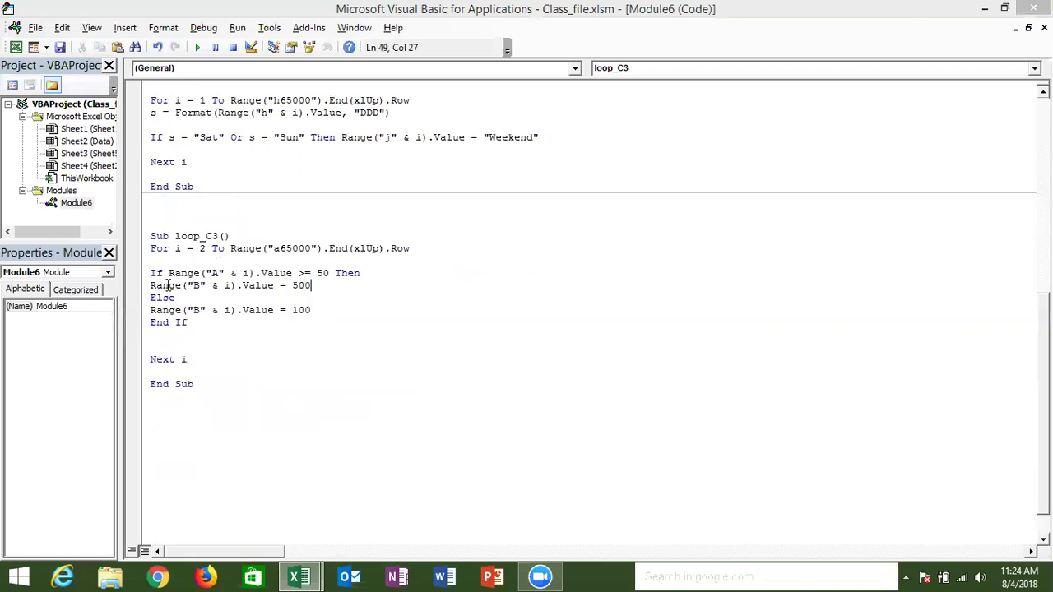
double_click(168, 285)
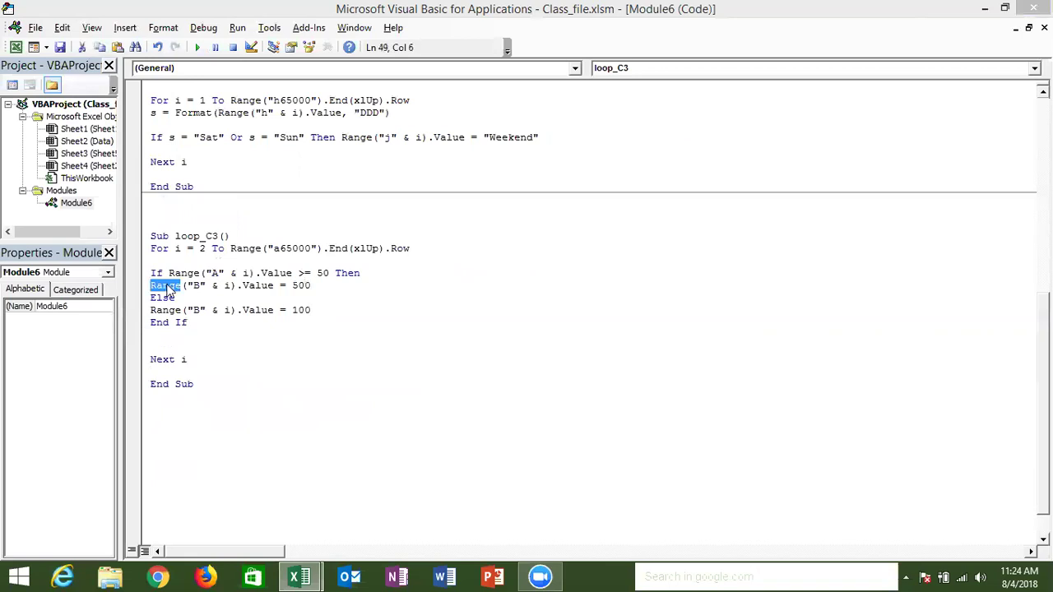
Run loop_C3 and check that column B holds 500 or 100 beside each sales figure.
left_click(298, 285)
left_click(169, 298)
left_click(248, 310)
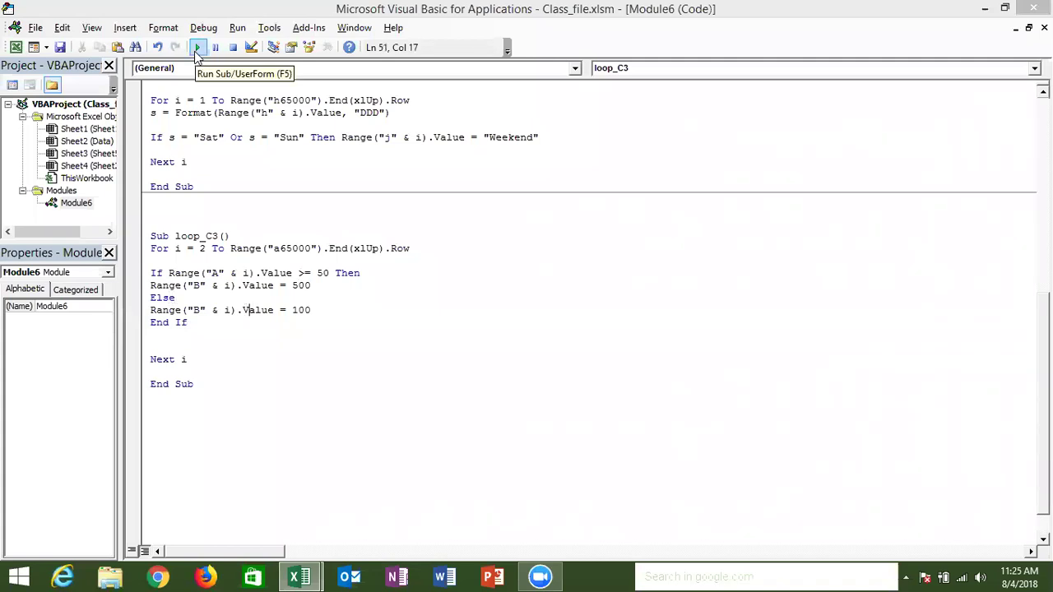
left_click(198, 51)
key("alt+F11")
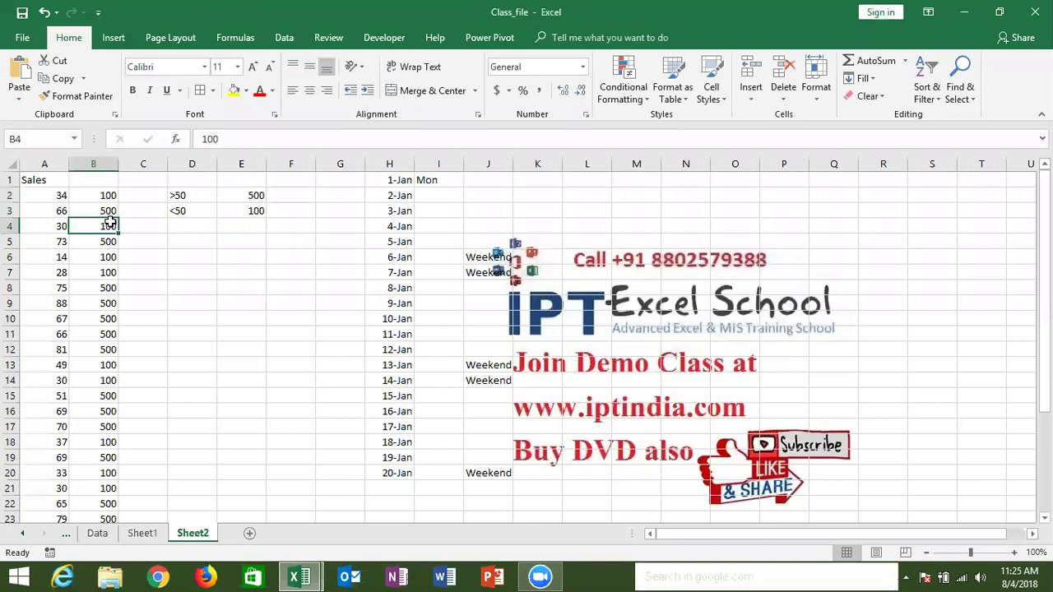
key("alt+F11")
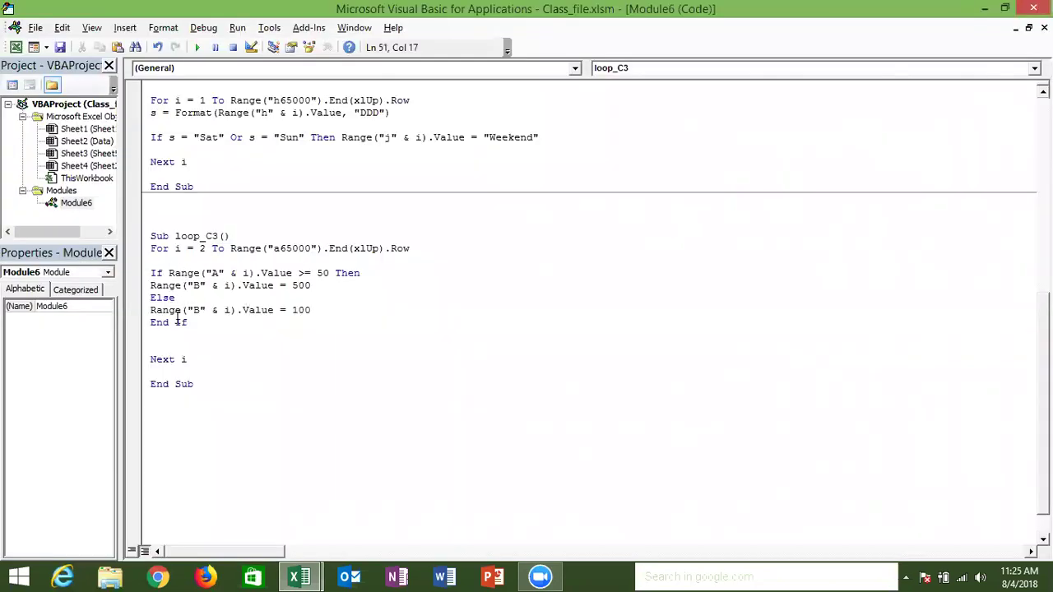
left_click(175, 322)
Paste a second copy of loop_C3 below and delete its Else branch.
left_click_drag(194, 384, 142, 239)
key("ctrl+c")
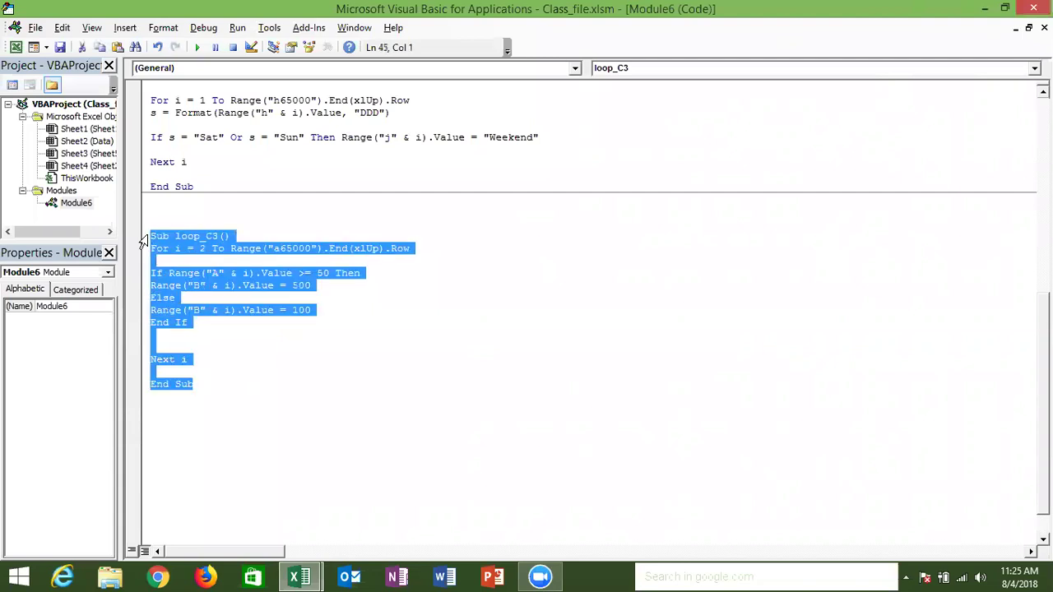
left_click(165, 407)
key("ctrl+v")
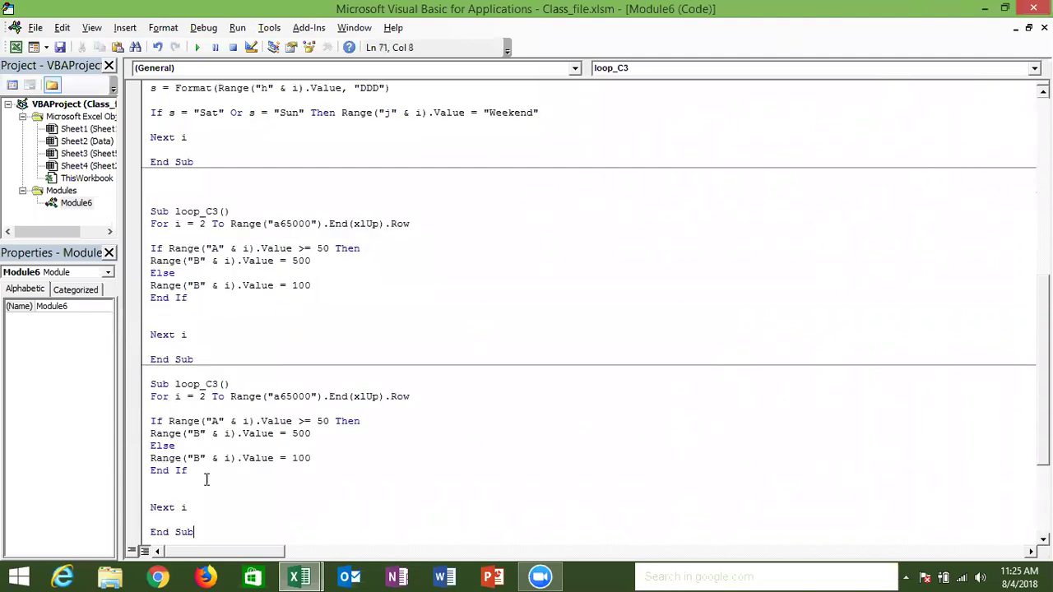
left_click_drag(311, 457, 151, 449)
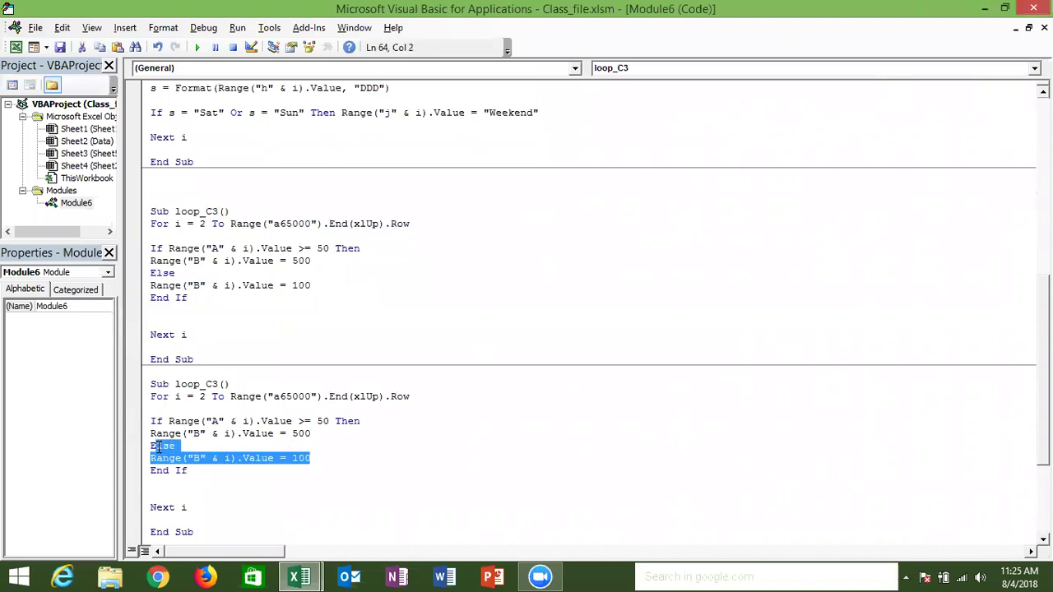
key("Delete")
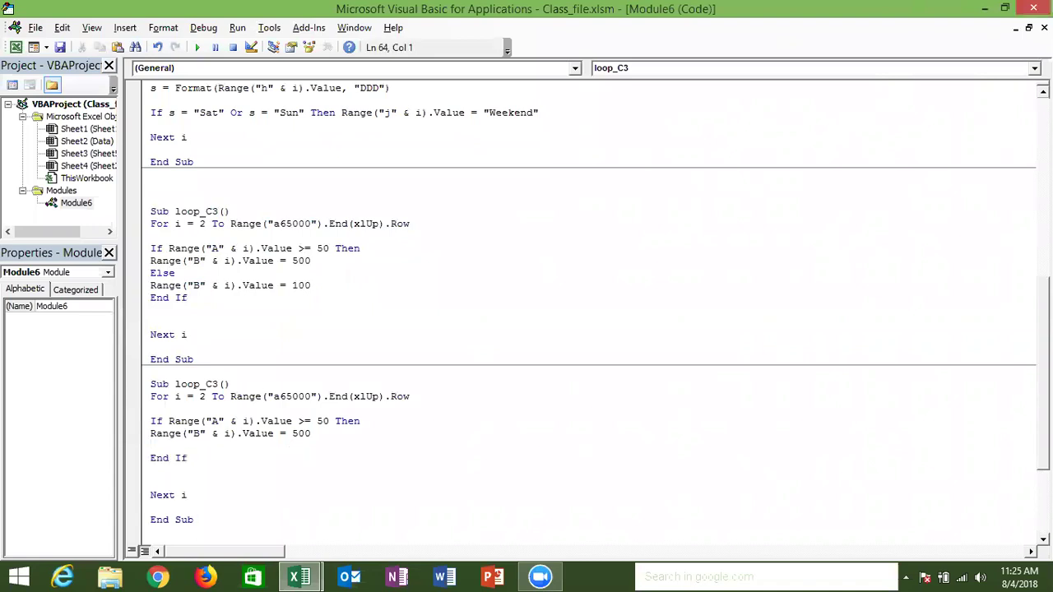
key("Delete")
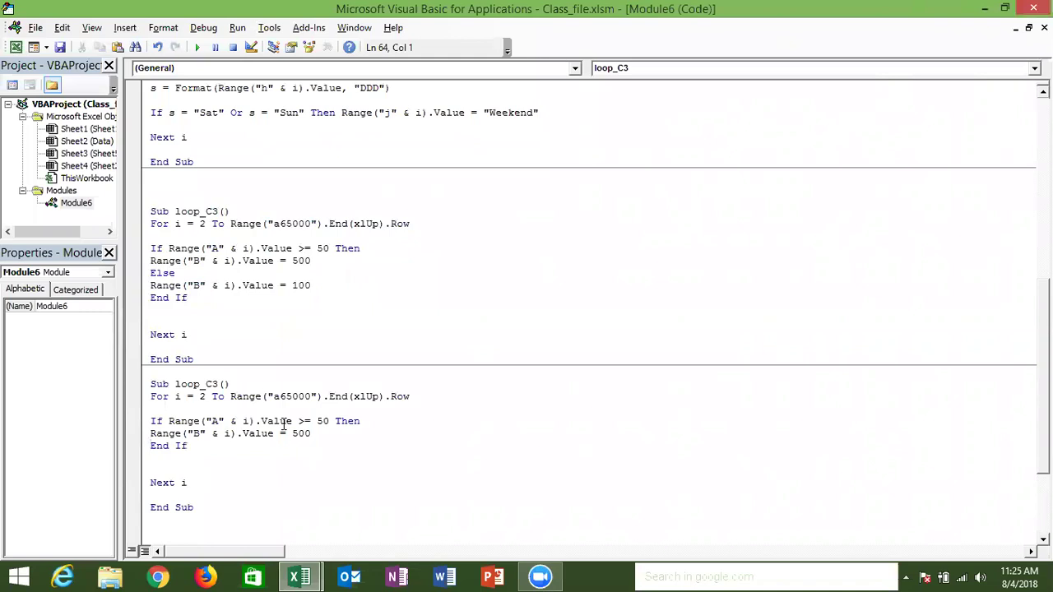
Add Range("A" & i).Interior.Color = vbRed under the 500 assignment.
left_click(314, 436)
key("Return")
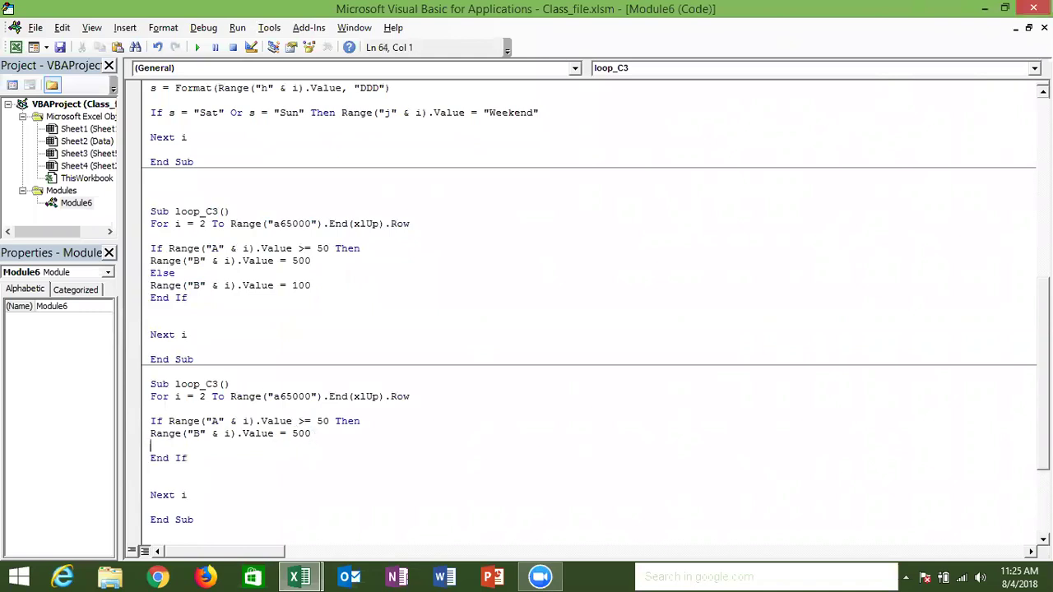
key("alt+F11")
key("alt+F11")
type("range")
type("(\"A\" & i")
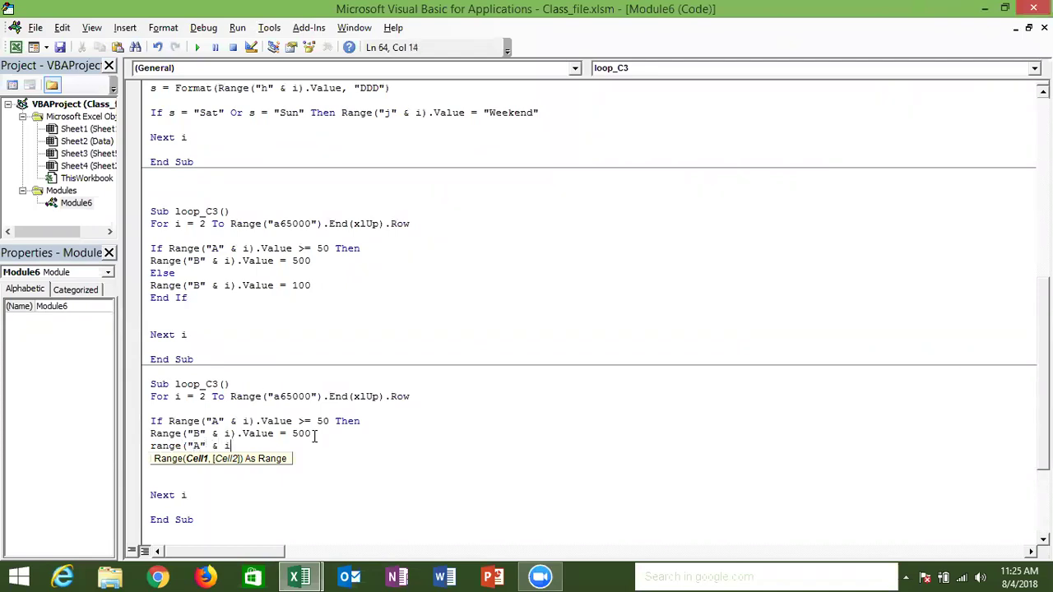
type(").Value")
key("Escape")
key("BackSpace")
key("BackSpace")
key("BackSpace")
key("BackSpace")
key("BackSpace")
type(".i")
key("Down")
key("Down")
key("Down")
key("Down")
key("Tab")
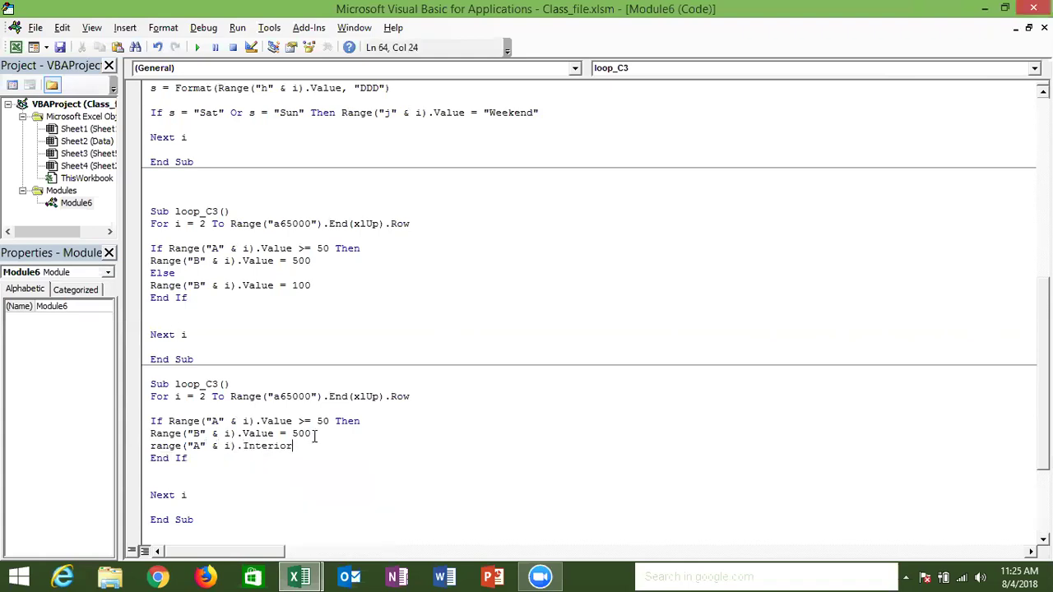
type(".co")
key("Tab")
type("=")
type("vbred")
left_click(187, 458)
key("ctrl+shift+F2")
key("ctrl+shift+F2")
key("ctrl+shift+F2")
key("ctrl+shift+F2")
key("ctrl+shift+F2")
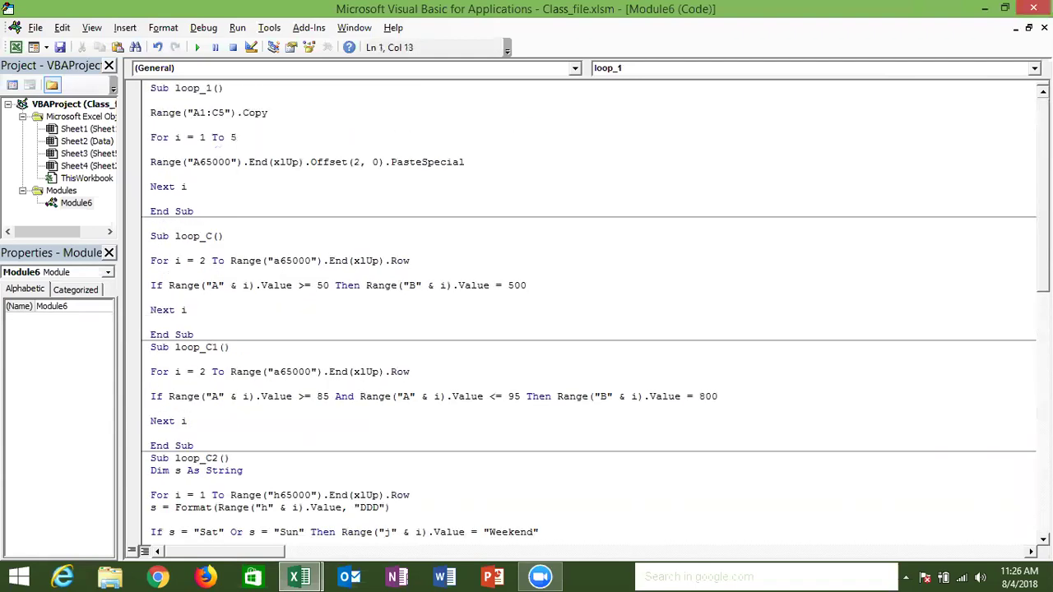
Review the Value conditions and Range calls in loop_C and loop_C1.
key("Down")
key("Down")
key("Down")
key("Down")
key("Down")
key("Down")
key("Down")
key("Up")
key("Up")
double_click(279, 286)
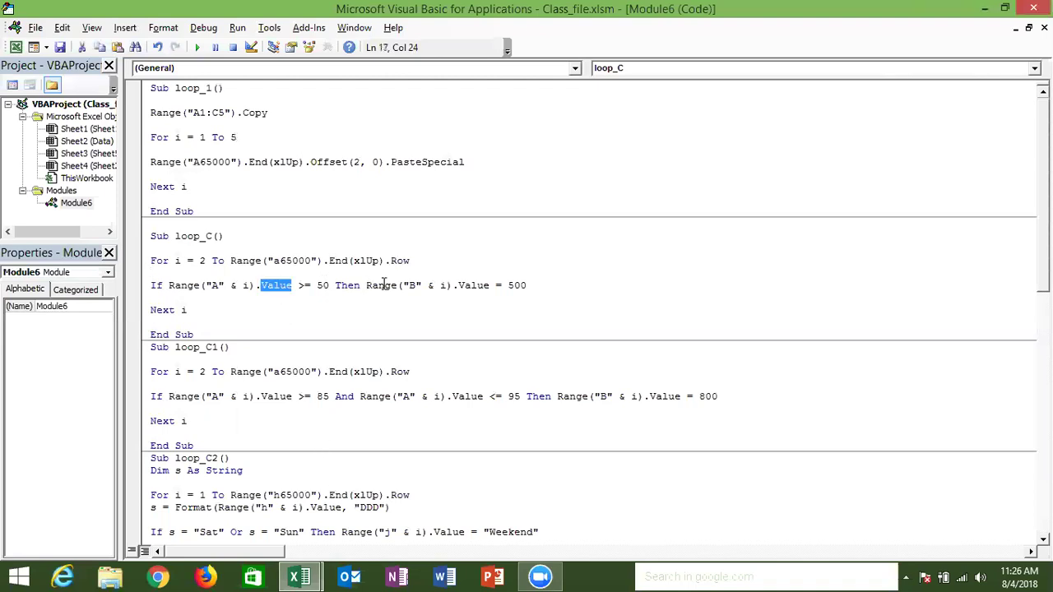
double_click(382, 287)
double_click(275, 396)
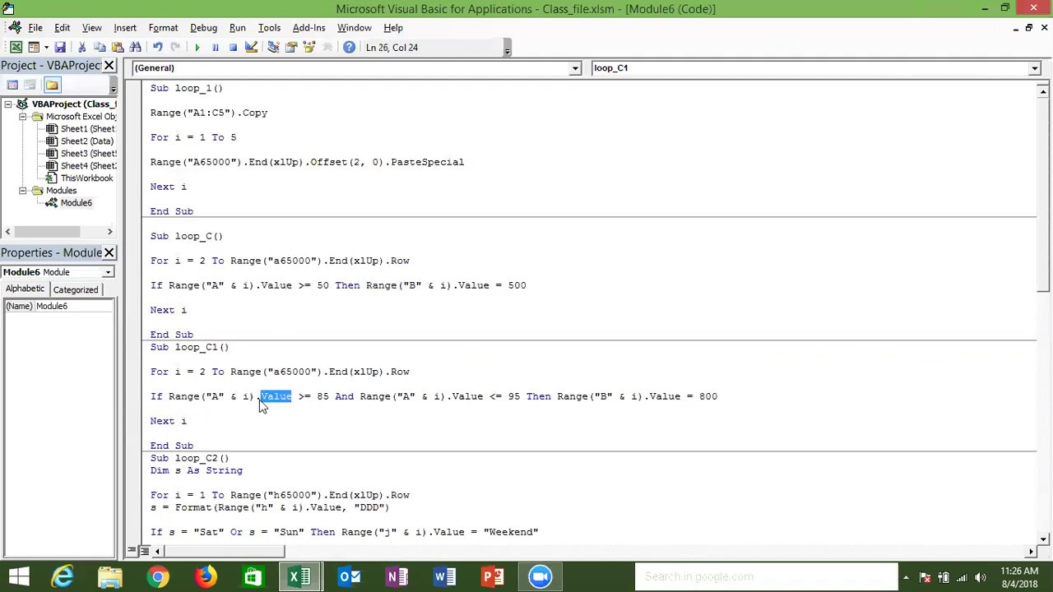
left_click(548, 396)
In loop_C3, briefly try And and Or before Then, then remove them again.
scroll(590, 311, "down", 2)
scroll(589, 311, "down", 1)
scroll(590, 311, "down", 1)
scroll(589, 311, "down", 1)
scroll(589, 311, "down", 1)
scroll(590, 311, "down", 1)
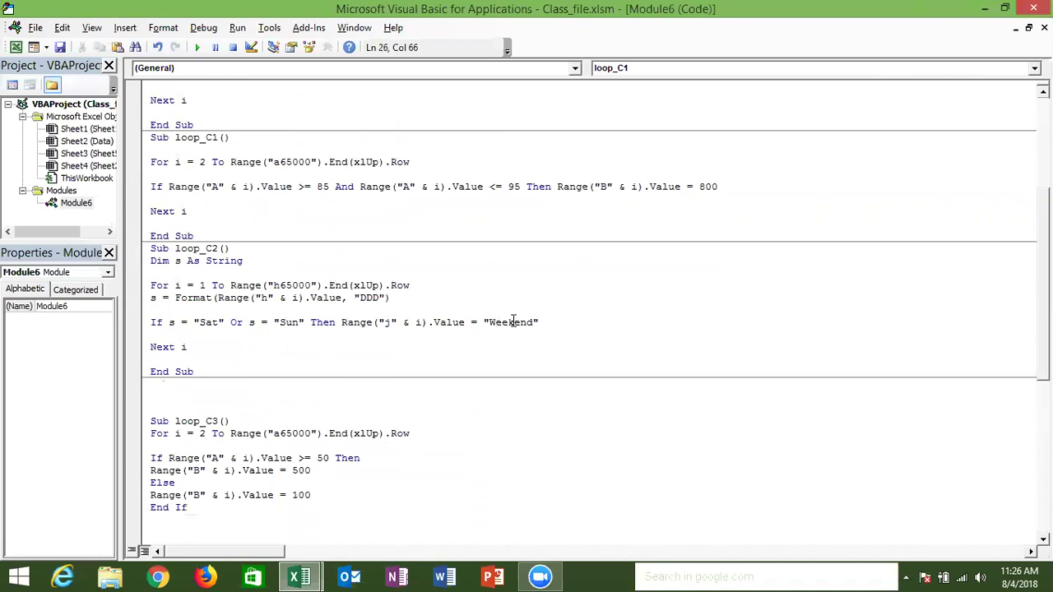
scroll(1030, 297, "down", 3)
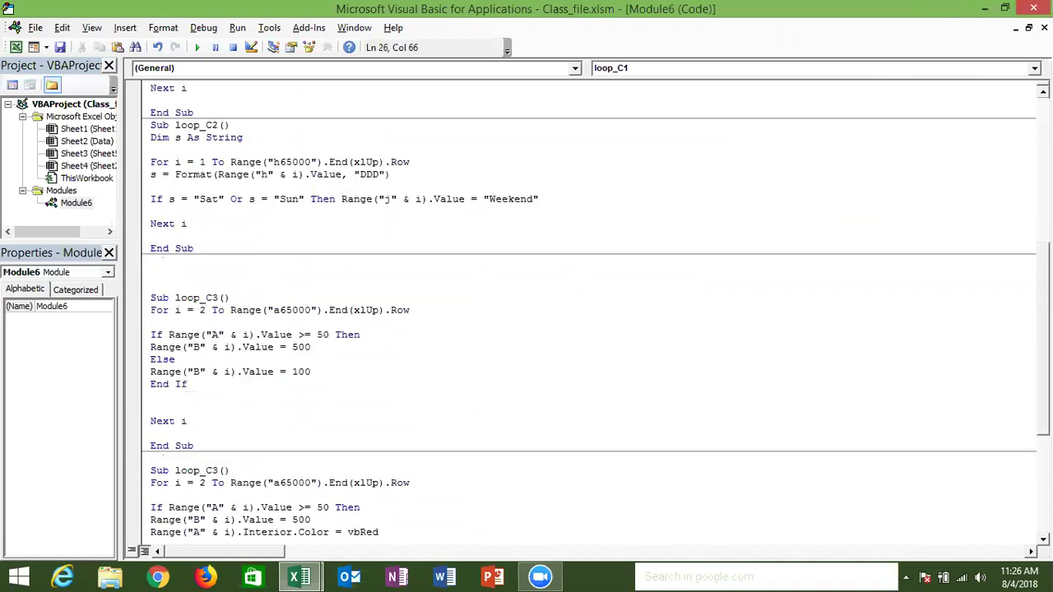
scroll(1031, 296, "down", 2)
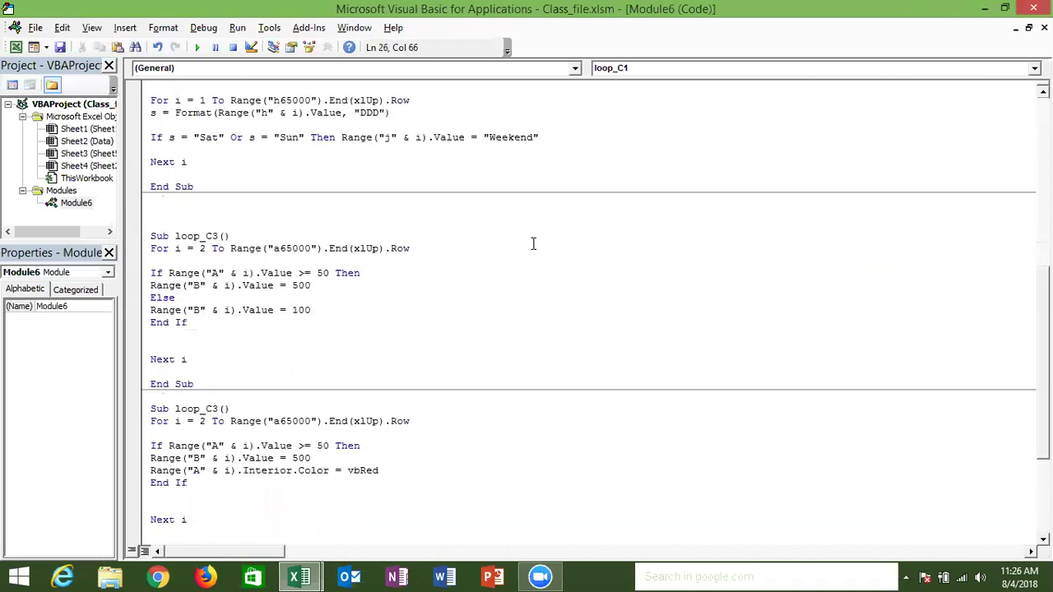
left_click(365, 272)
left_click(334, 274)
type("and")
key("BackSpace")
key("BackSpace")
key("BackSpace")
type("or")
key("BackSpace")
key("BackSpace")
key("BackSpace")
left_click(240, 401)
Highlight Value in the 500 assignment and bring up the open Excel windows.
scroll(752, 428, "down", 1)
scroll(752, 428, "down", 1)
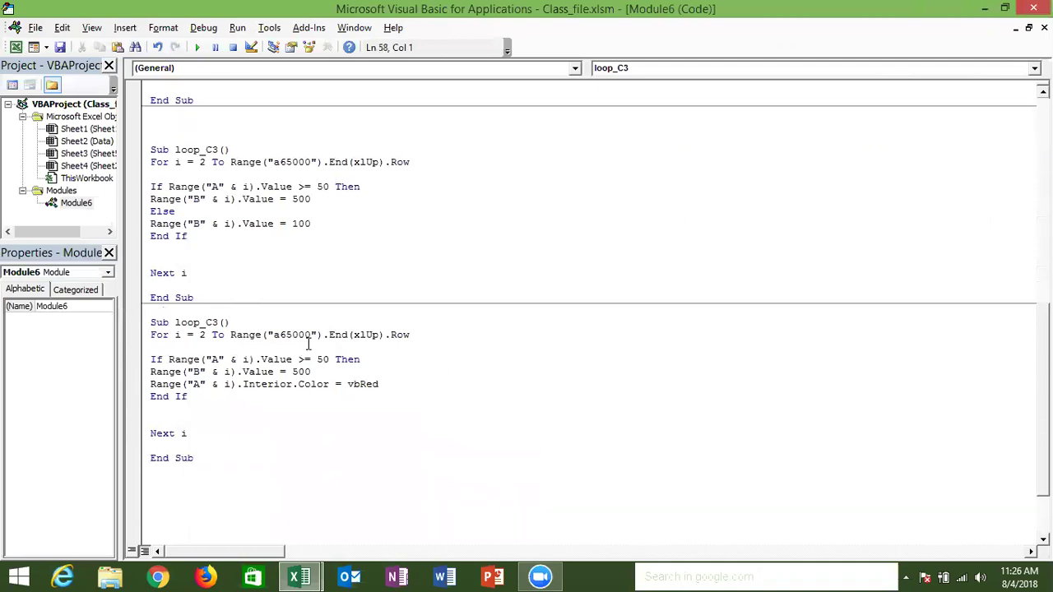
double_click(247, 372)
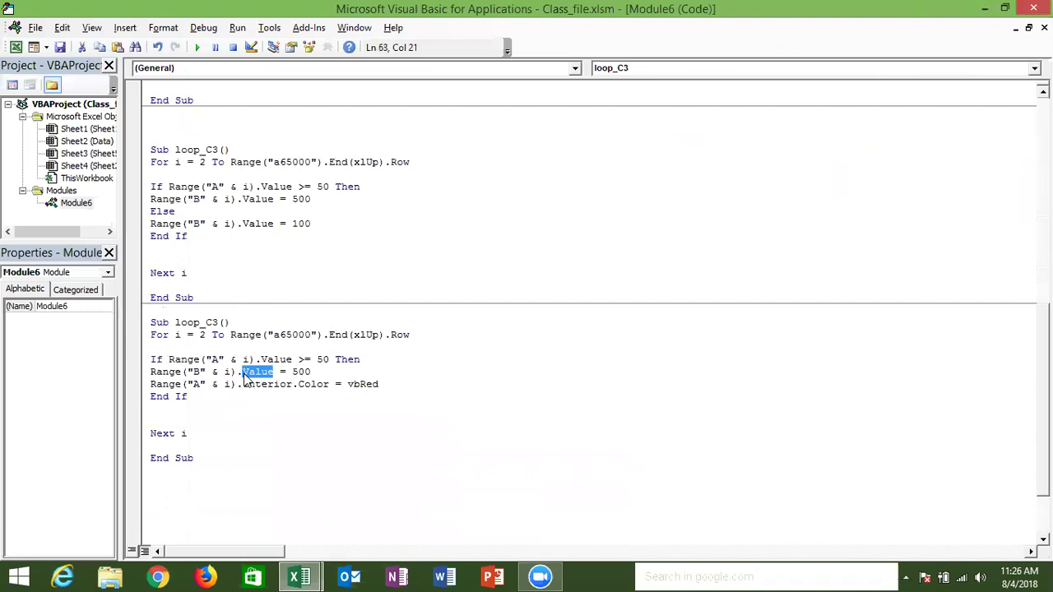
left_click(311, 575)
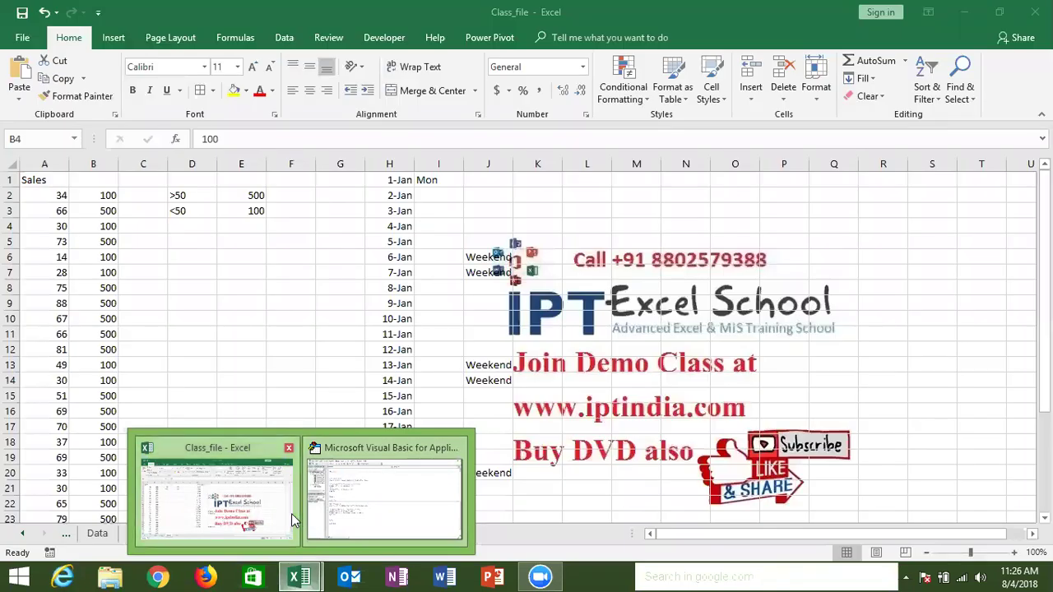
Return to the Class_file workbook and open IPT_Excel_School from the recent workbooks list.
left_click(291, 514)
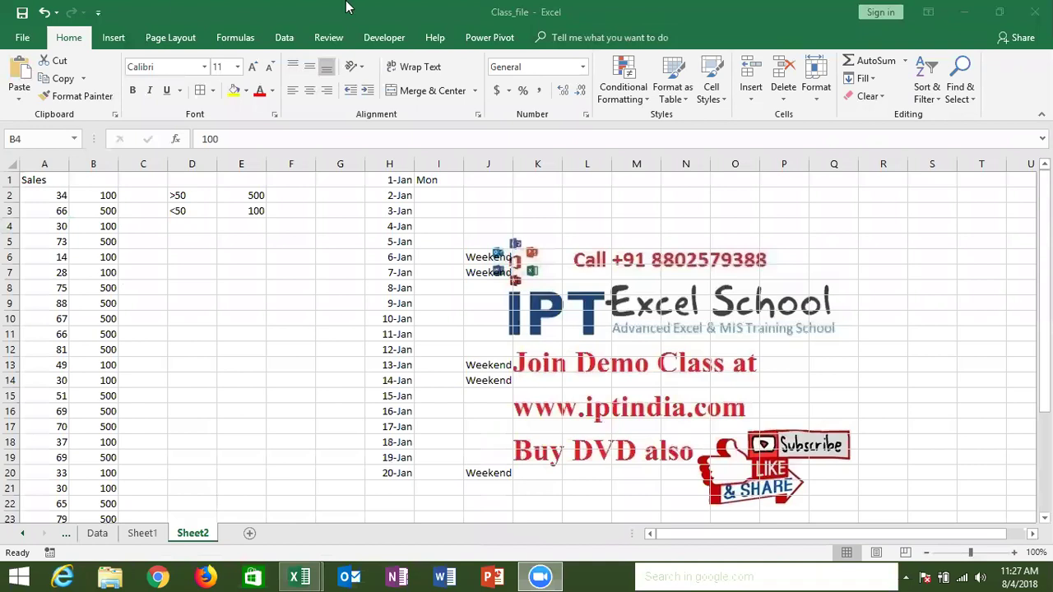
left_click(24, 39)
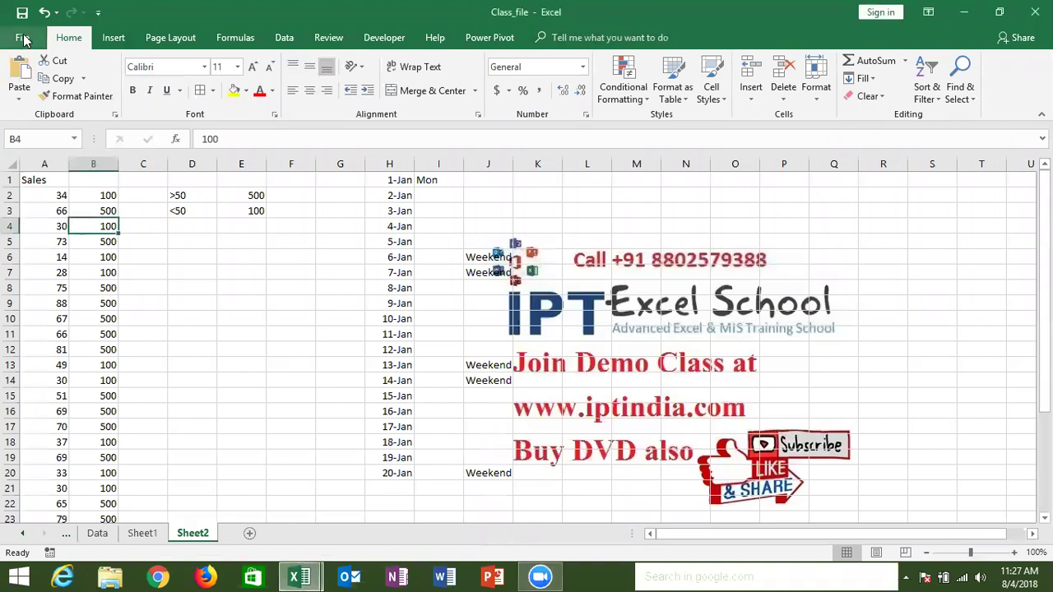
left_click(24, 38)
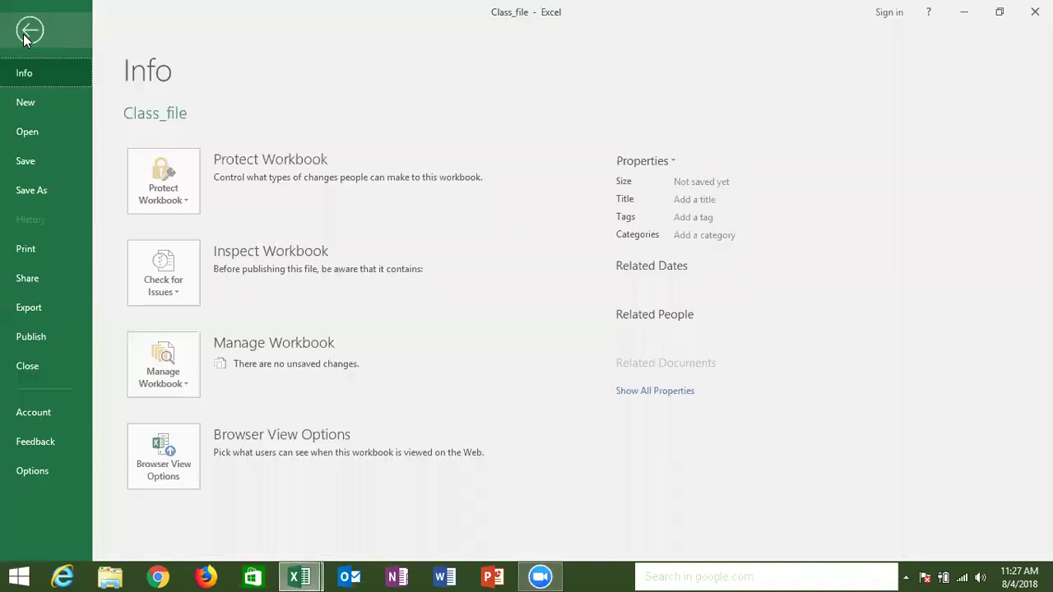
left_click(31, 140)
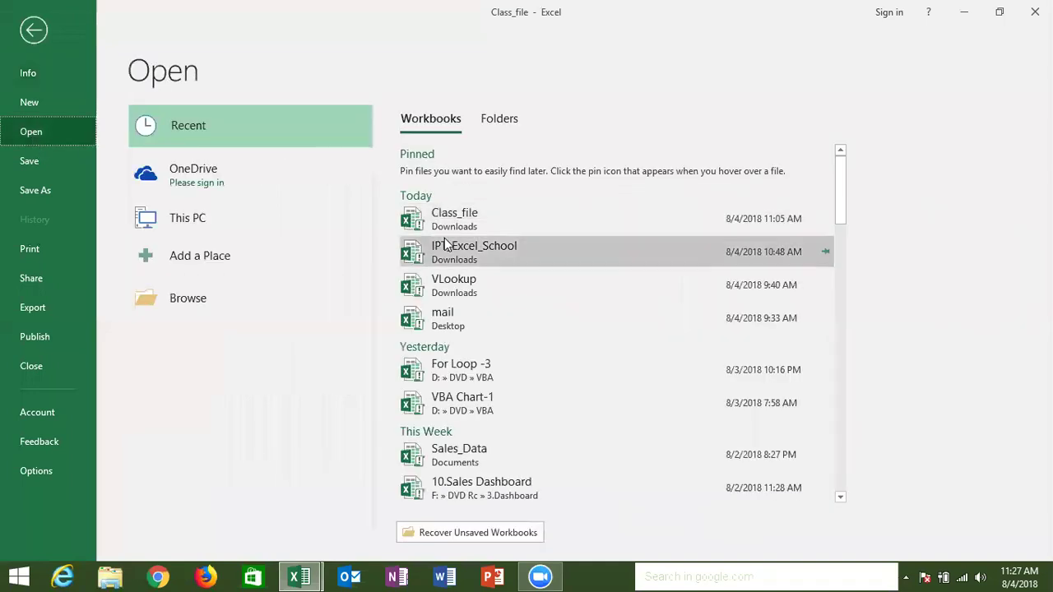
left_click(444, 241)
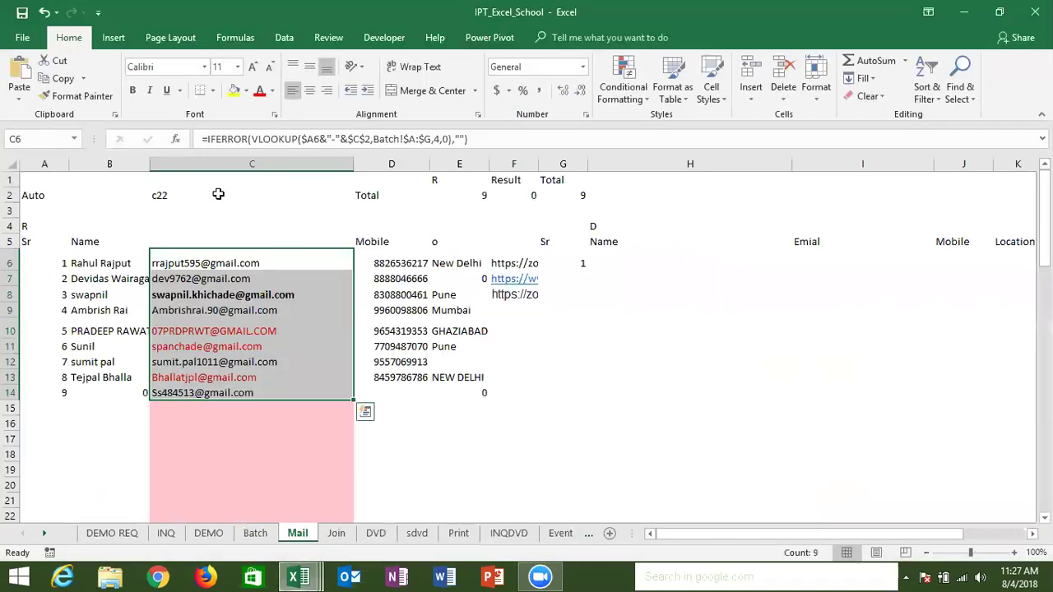
Enter 11.3 as the lookup value in cell C2 of the Mail sheet.
left_click(218, 195)
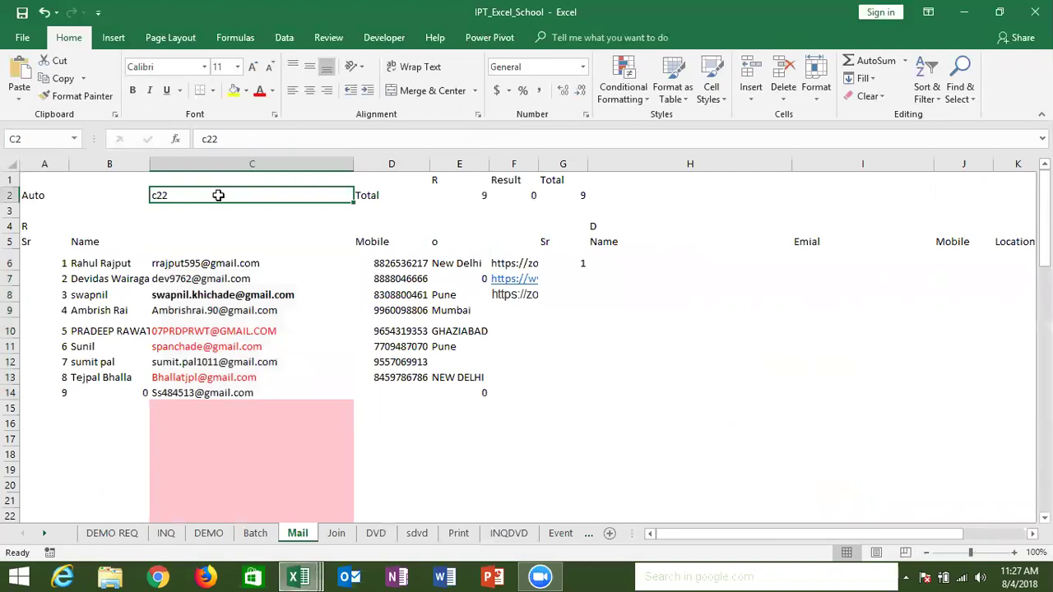
type("1")
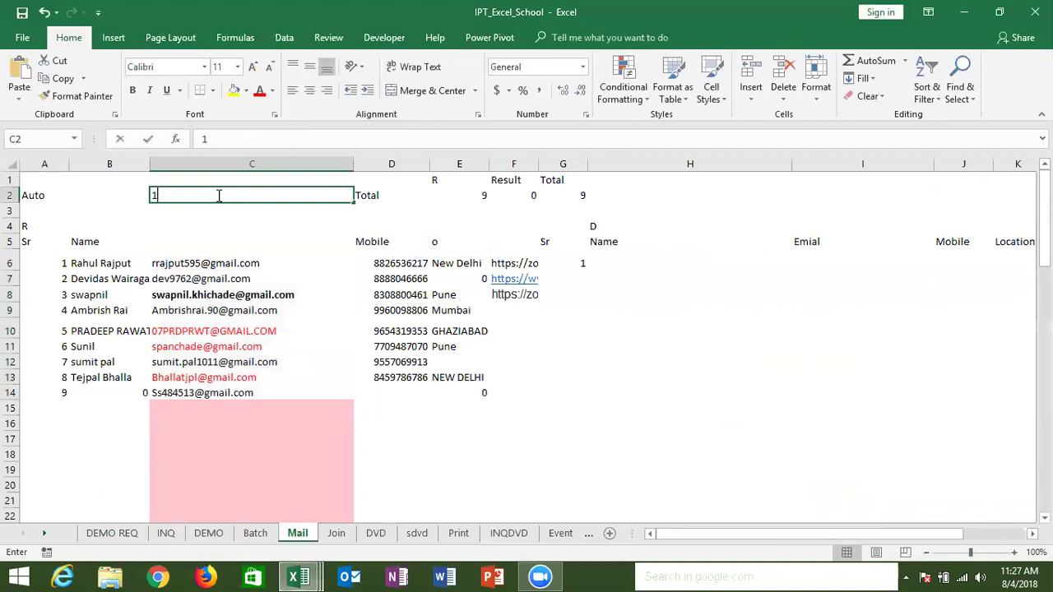
type("1.45")
key("Return")
key("Down")
key("Up")
key("Up")
type("11.3")
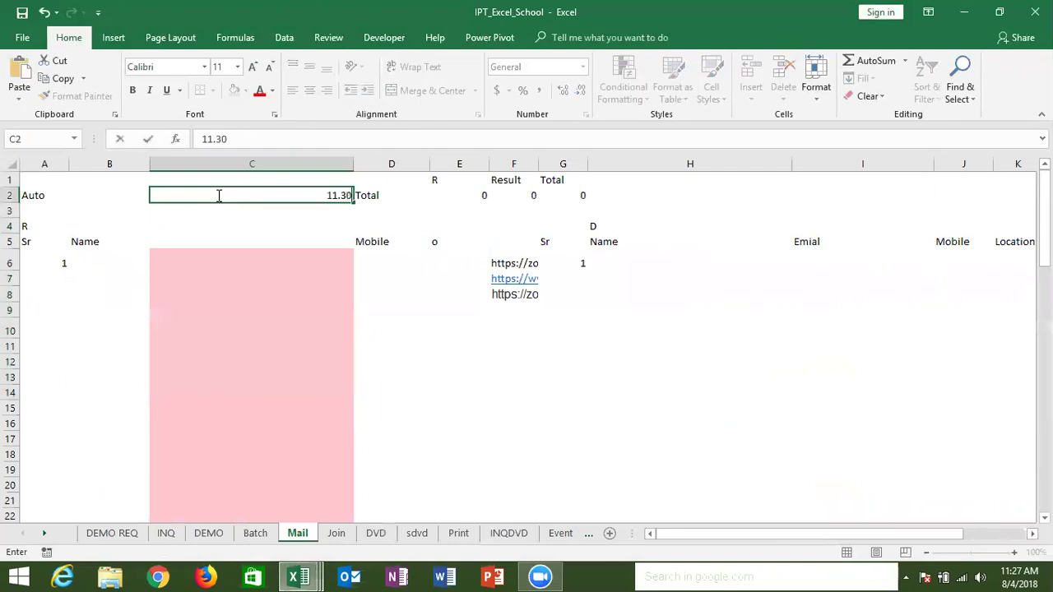
key("Return")
Select the returned lookup rows C6:C7, then save and close IPT_Excel_School.
key("Down")
key("Down")
key("Down")
key("Up")
key("Down")
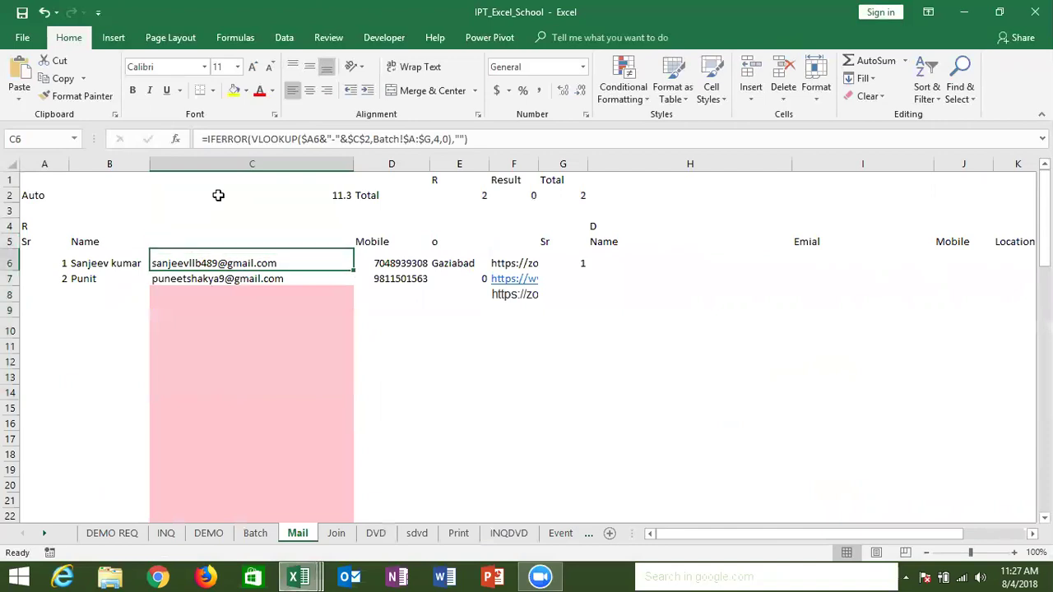
key("shift+Down")
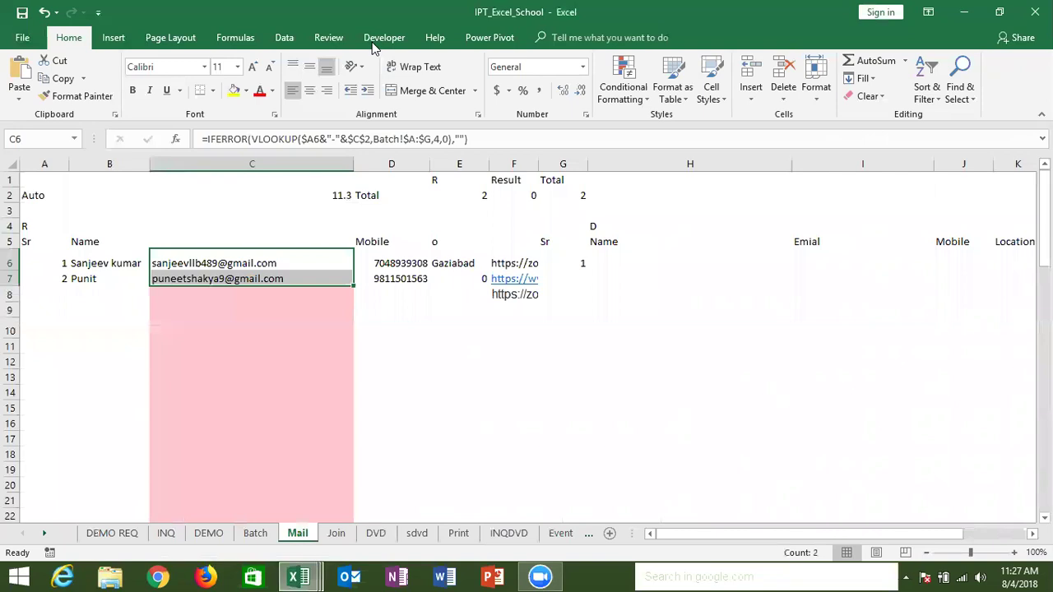
left_click(1034, 12)
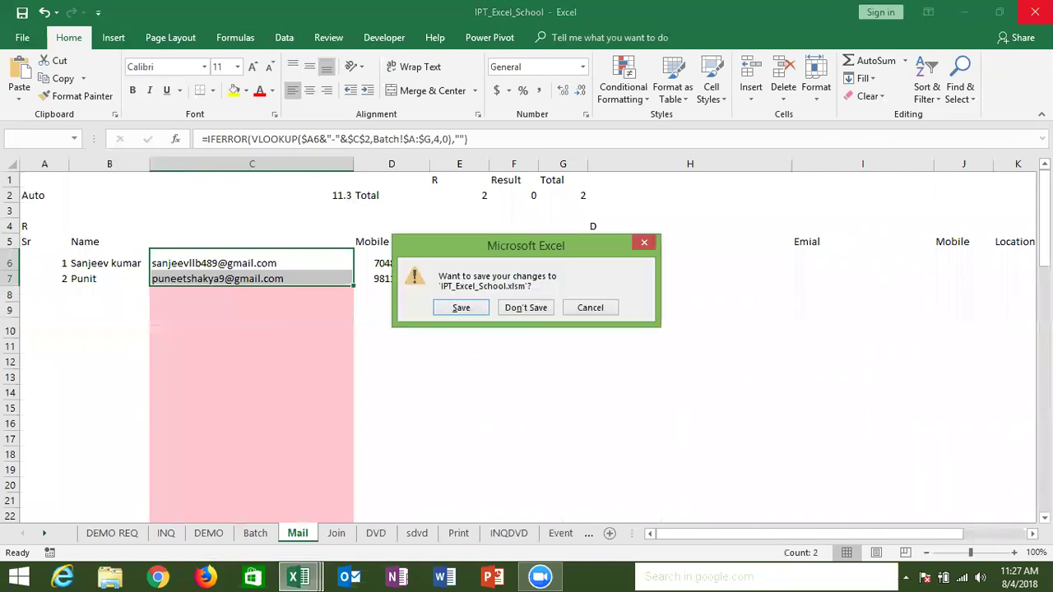
left_click(457, 304)
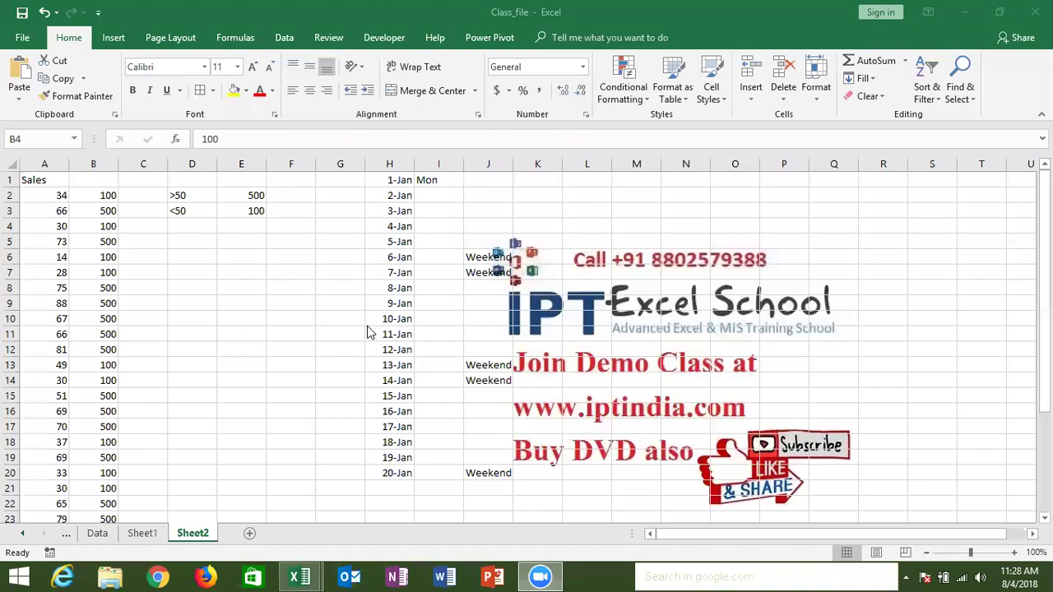
Add a new Sheet3 and enter the Name header in A1.
left_click(250, 533)
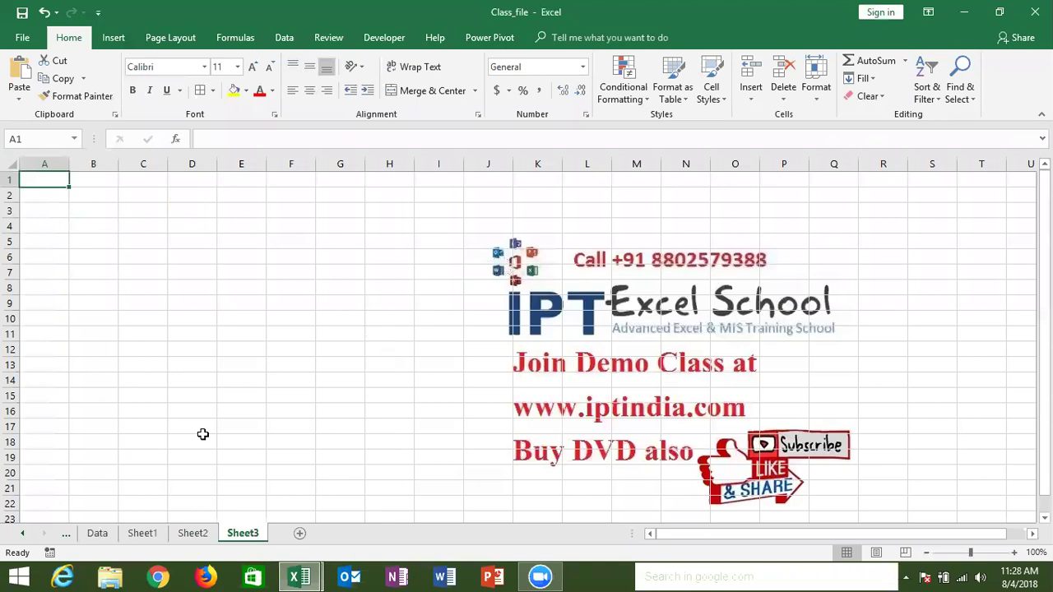
type("Name")
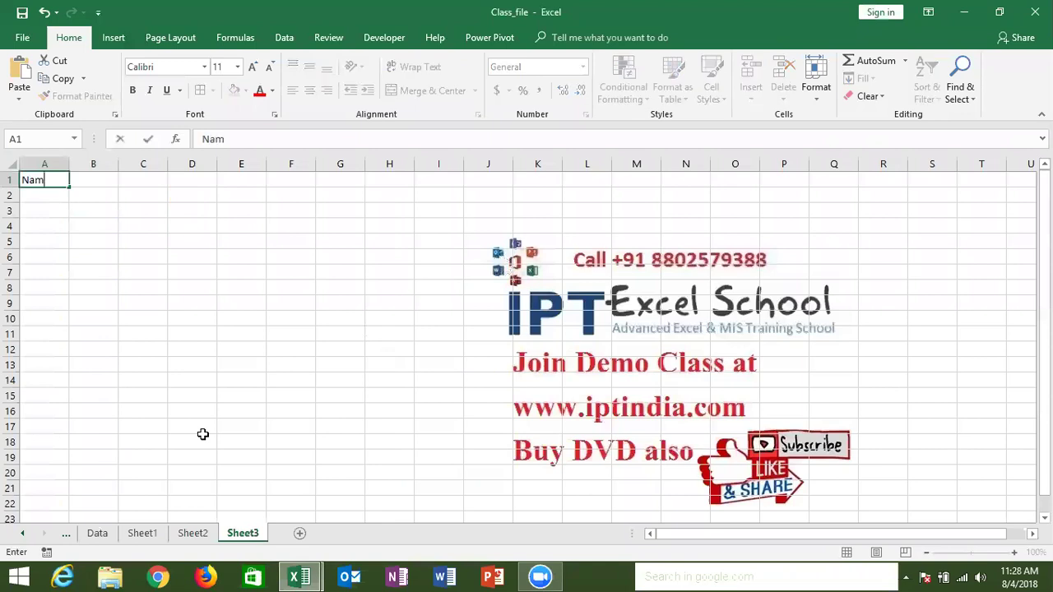
key("Return")
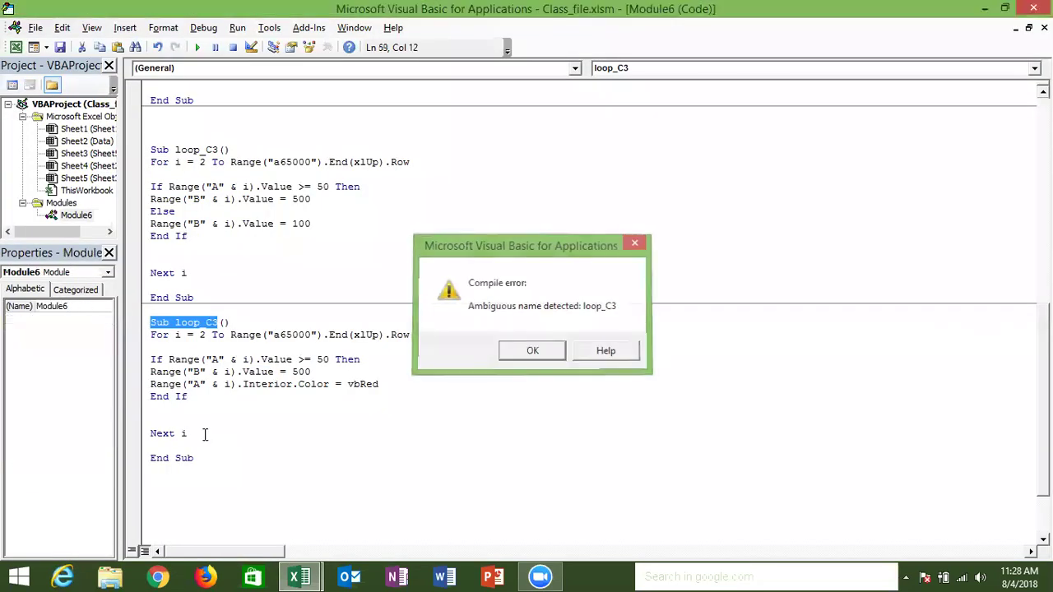
Clear the ambiguous-name error by renaming the duplicate loop_C3 macro to loop_C4.
key("Return")
left_click(222, 321)
key("BackSpace")
type("4")
left_click(228, 395)
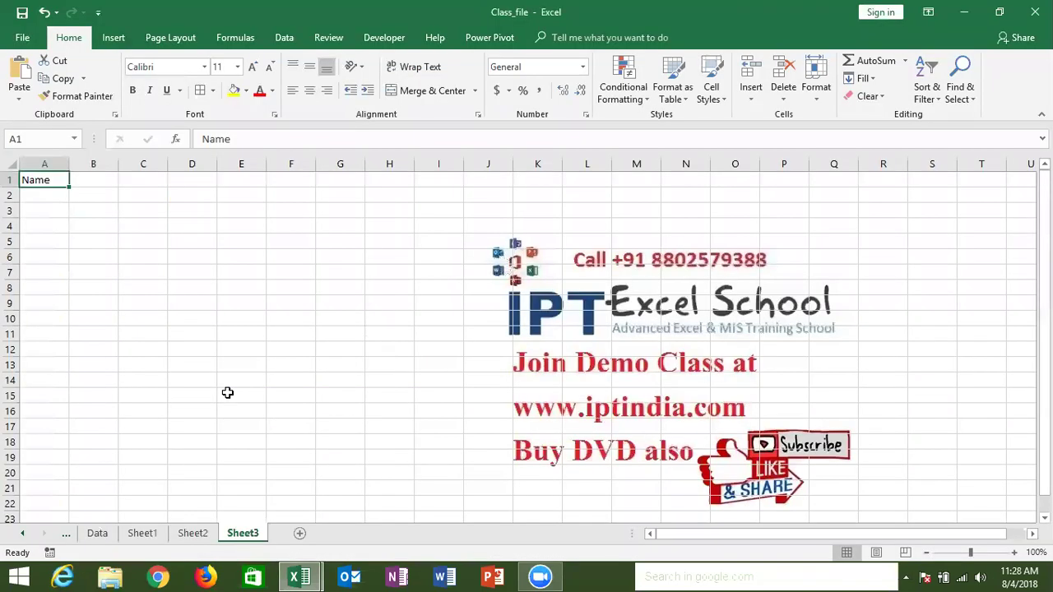
Add the headers S1, S2, S3 and Result in B1:E1.
key("Tab")
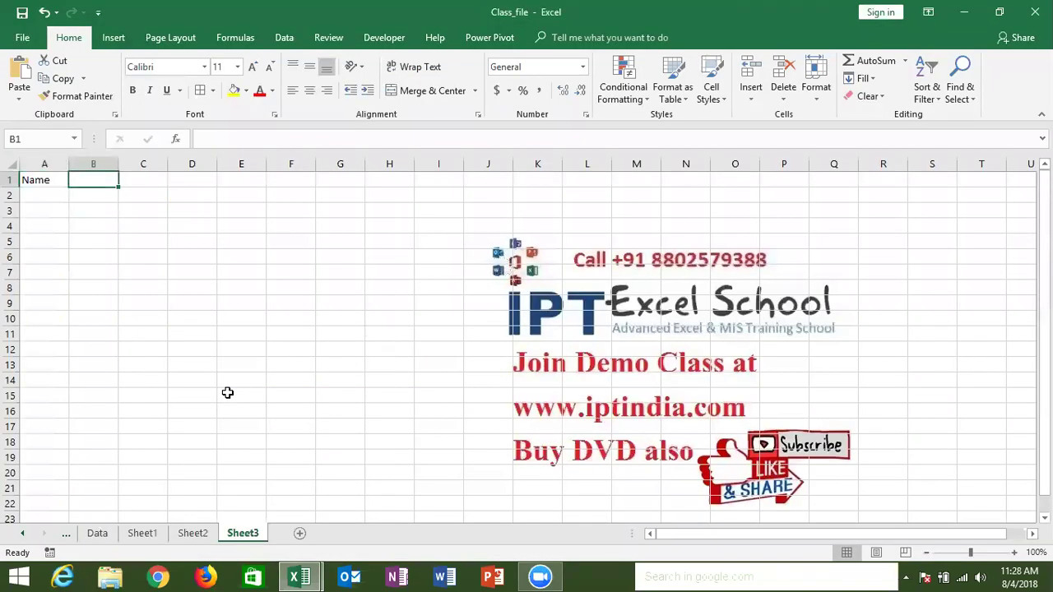
type("S1")
key("Tab")
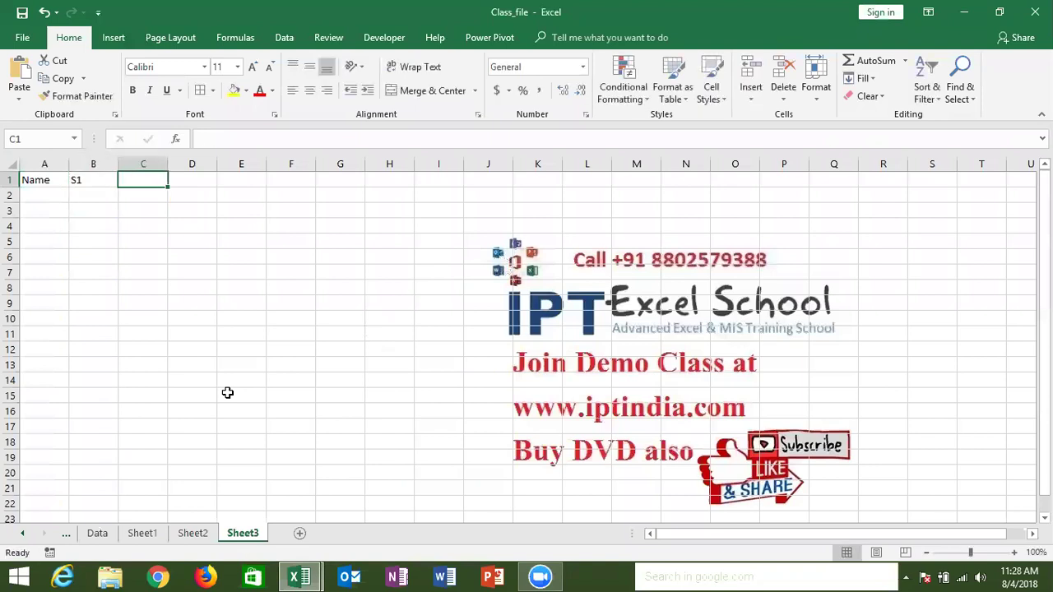
type("S2")
key("Tab")
type("S")
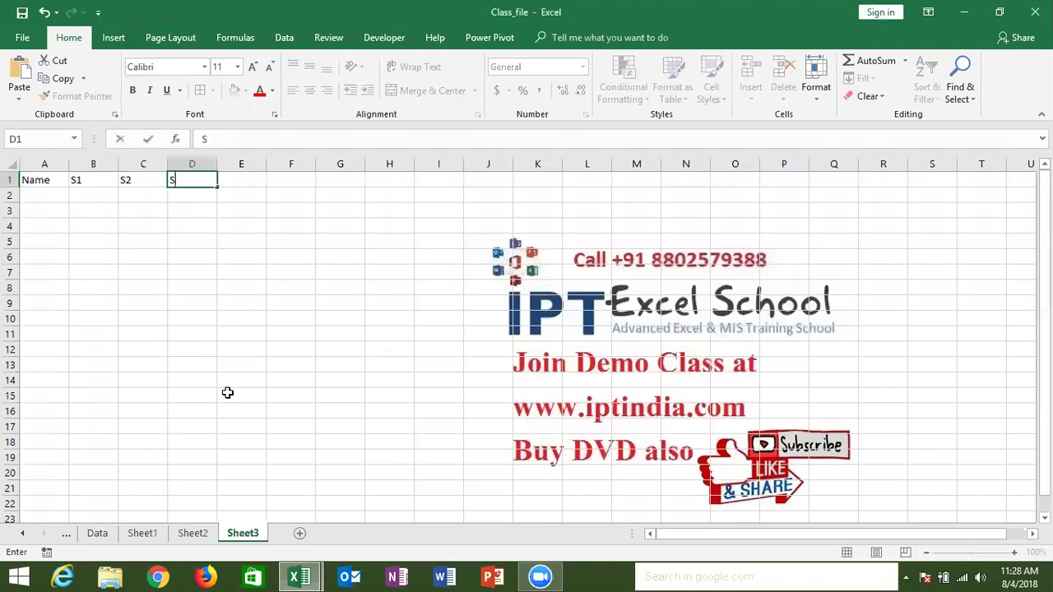
type("3")
key("Tab")
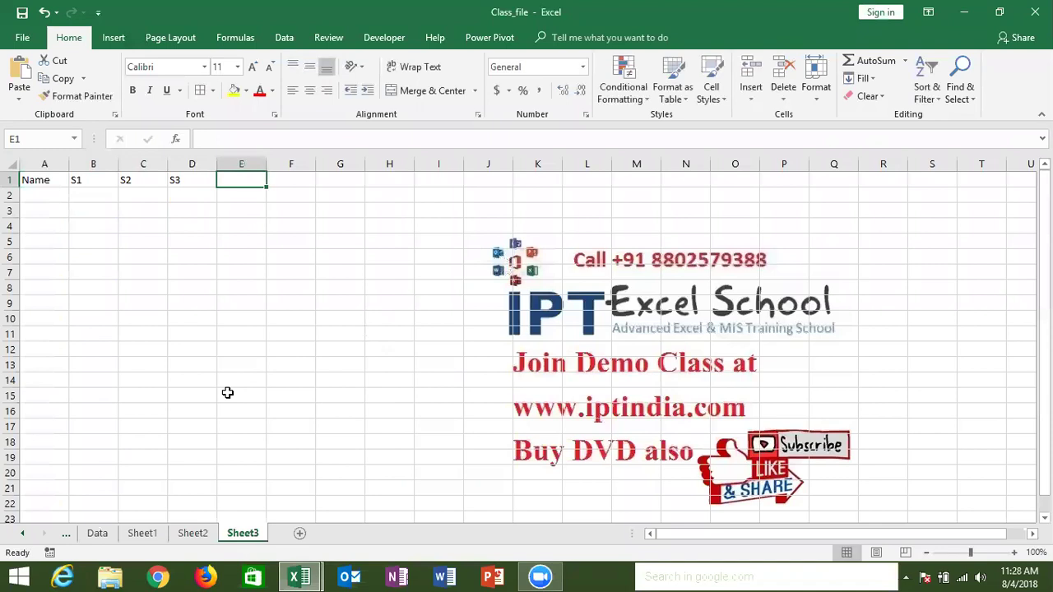
type("Resus")
key("BackSpace")
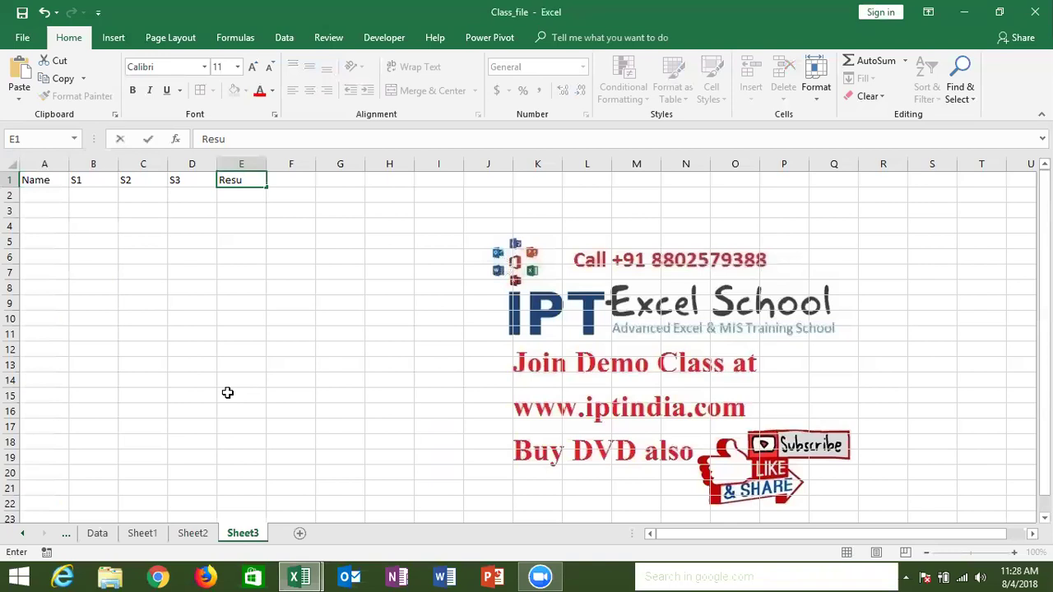
type("lt")
key("Return")
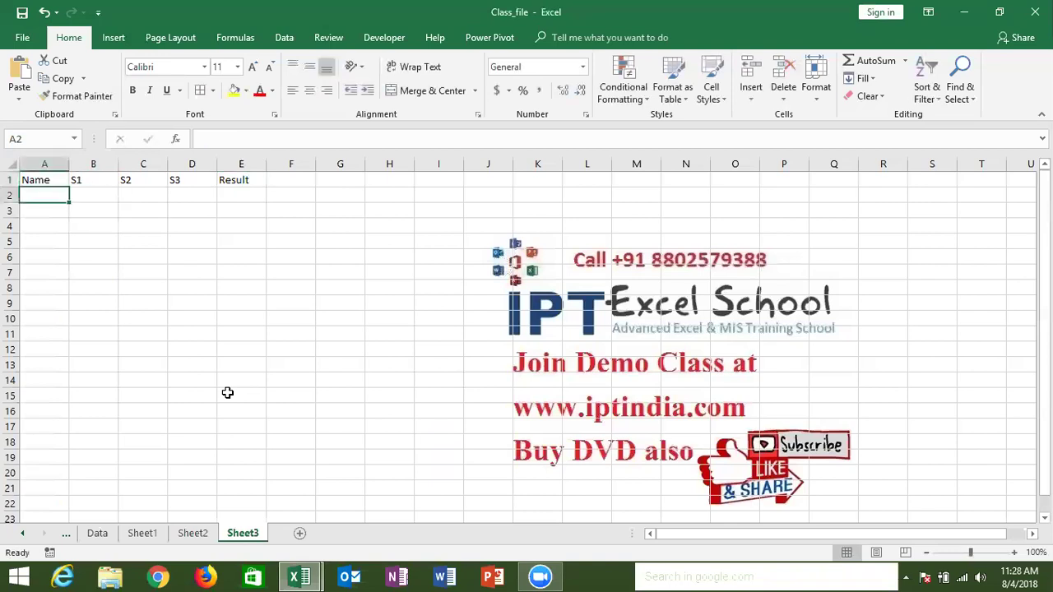
Enter a student's name with marks 85, 36 and 35 in row 2, and note >50 in F2.
type("Puja")
key("Tab")
type("85")
key("Tab")
type("36")
key("Tab")
type("35")
key("Tab")
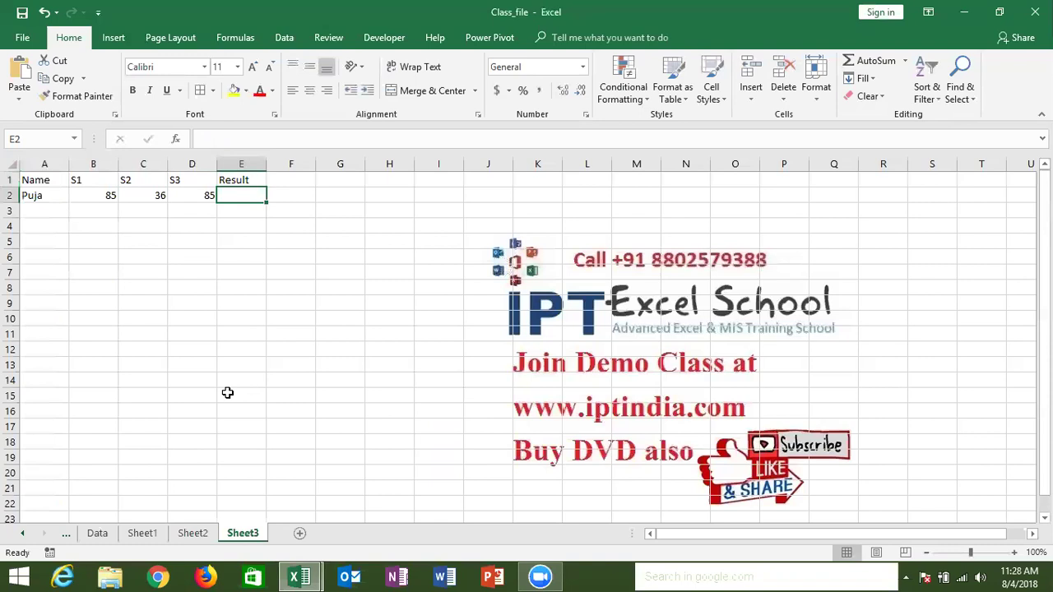
key("Right")
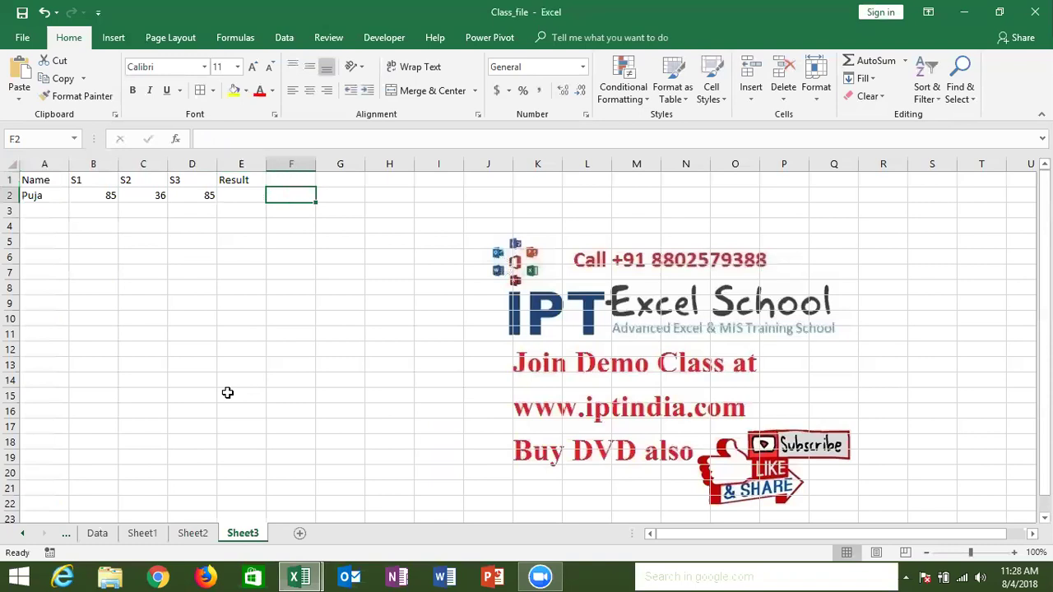
type(">50")
key("Left")
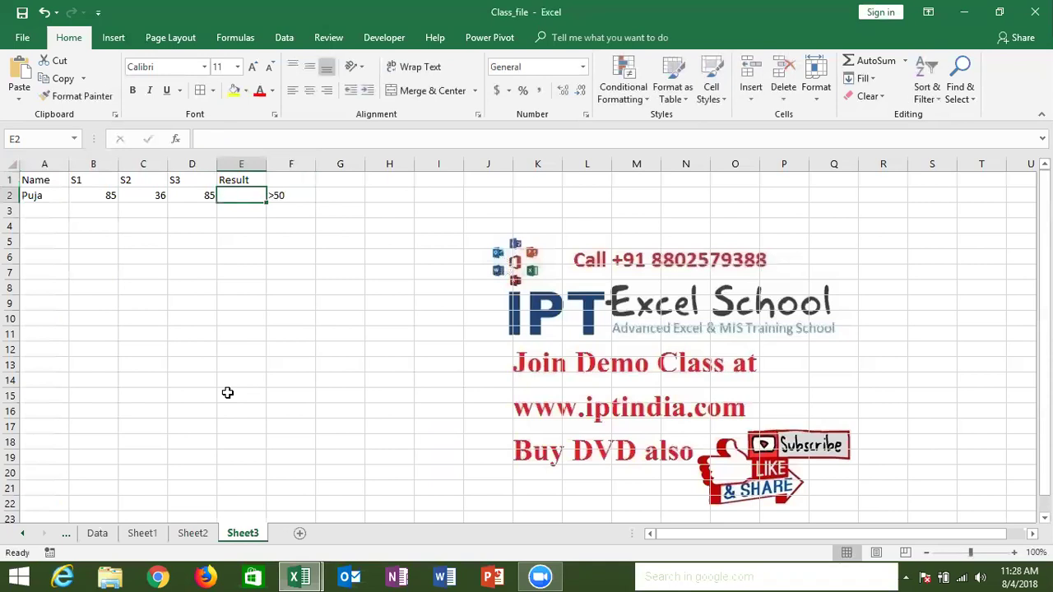
key("alt+F11")
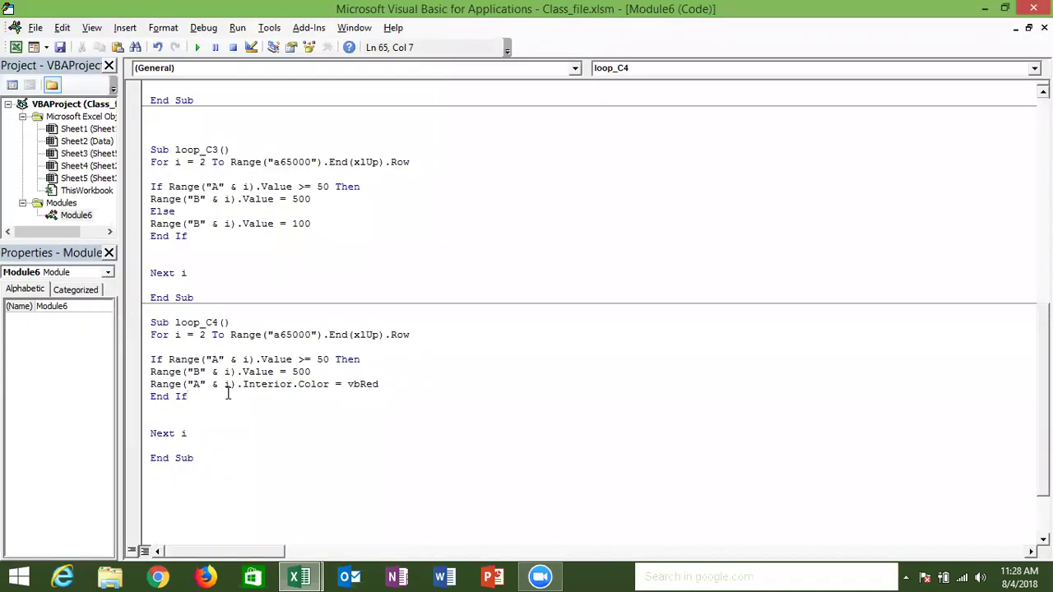
Declare a new Sub cond1() below loop_C4 in Module6.
key("Down")
key("Down")
key("Down")
key("Down")
key("Down")
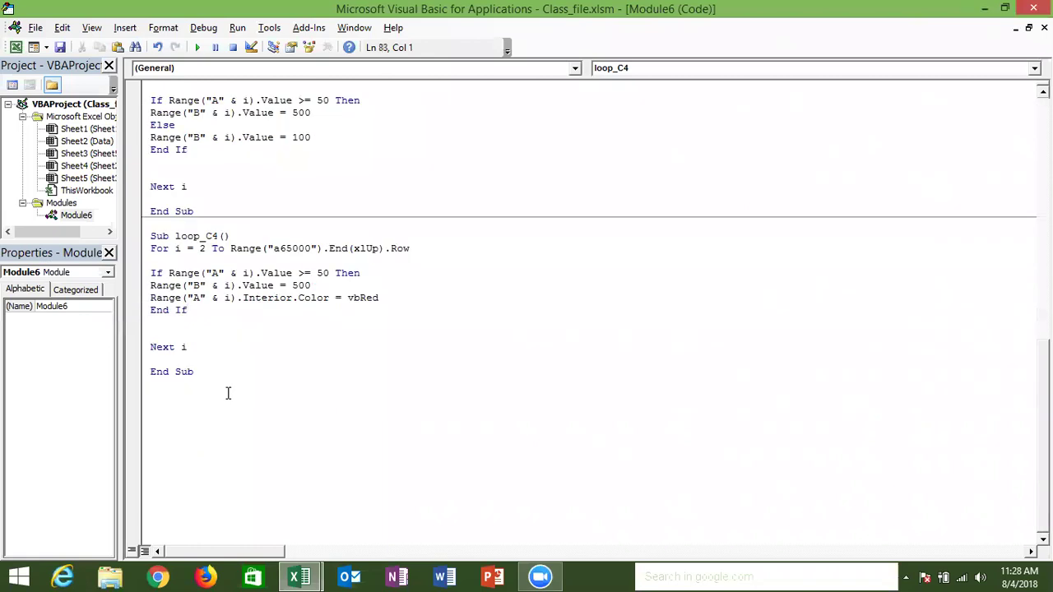
key("Up")
key("Up")
key("Up")
key("Up")
key("Up")
key("Up")
key("Up")
key("Up")
key("Up")
type("sub ")
type("con")
key("BackSpace")
type("n")
type("d")
type("1()")
key("Return")
key("Return")
key("Return")
key("Return")
key("Up")
key("Up")
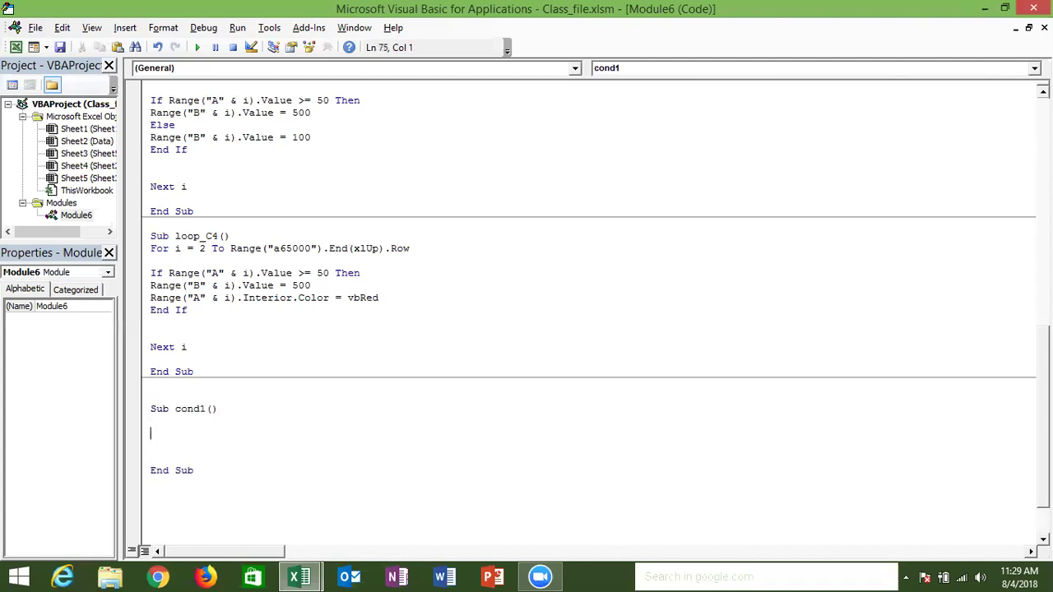
Begin the If line with Range("b2").Value >= 40 And Range("C2").
type("if range(\"A")
key("BackSpace")
key("alt+F11")
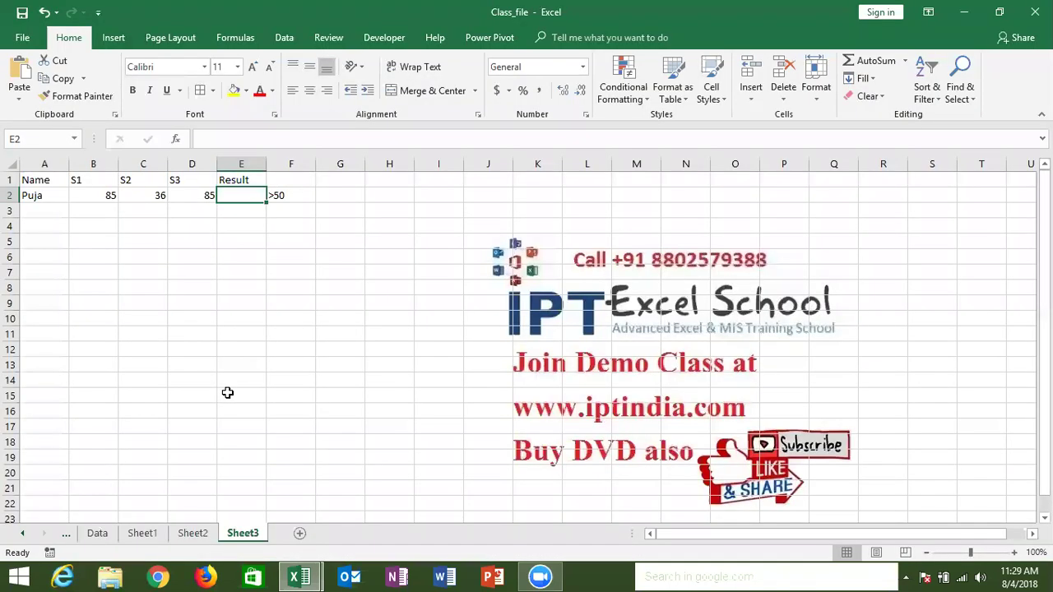
key("alt+F11")
type("b2")
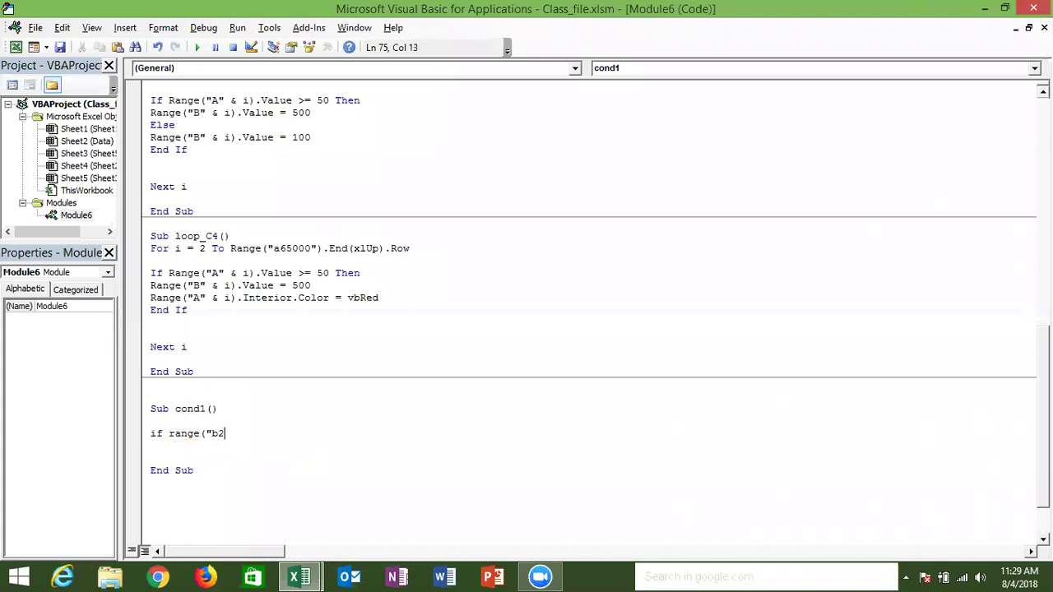
type("\").v")
key("Tab")
type(">=40 and range")
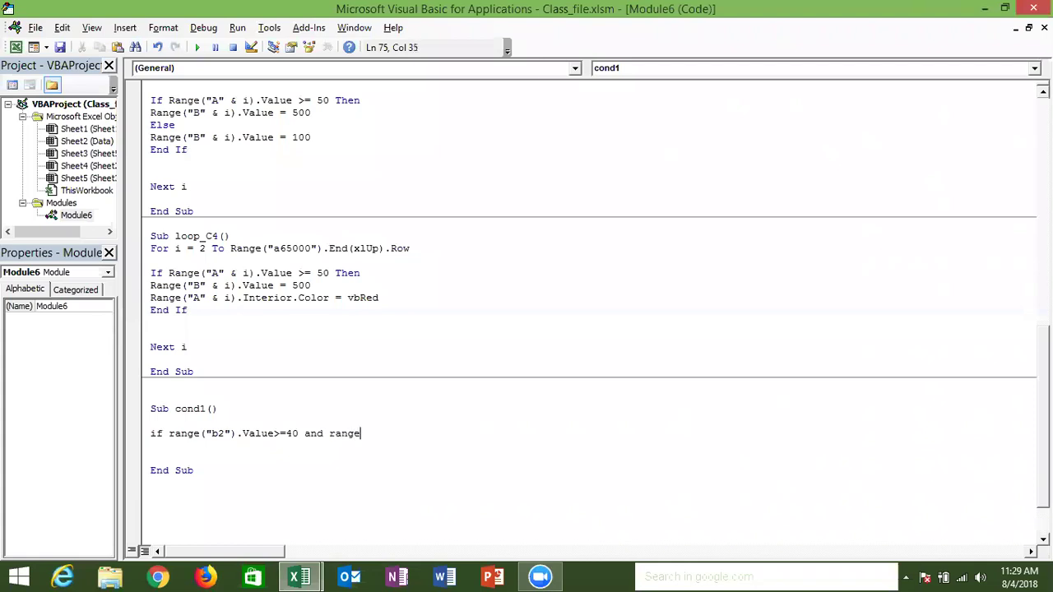
type("(\"")
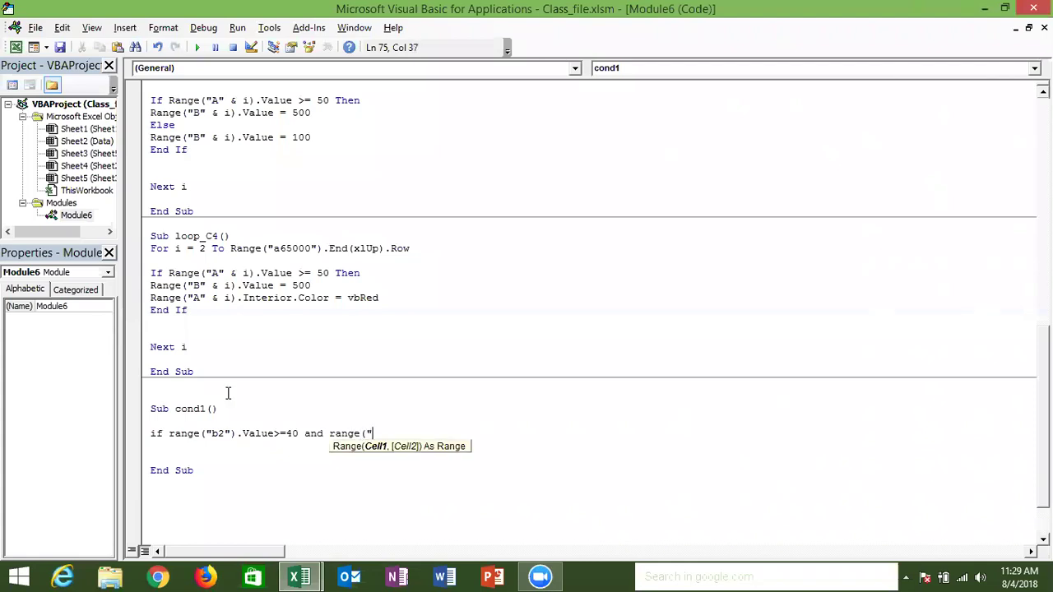
type("C2\"")
type(")")
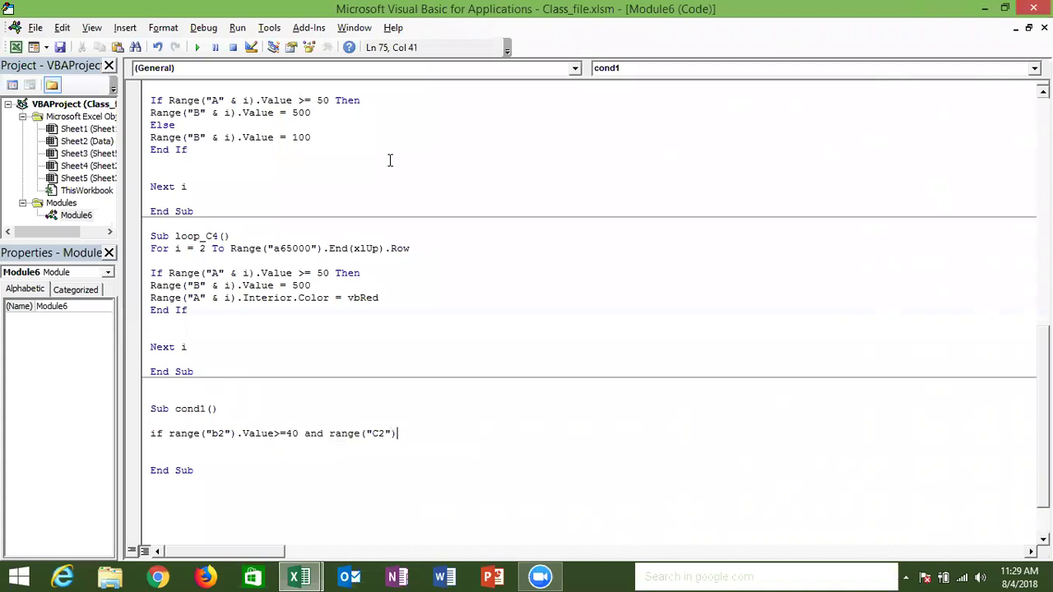
type(".")
key("Return")
Finish the If line with C2 and d2 Value >= 40 conditions followed by Then.
key("ctrl+space")
type("v")
key("Down")
key("Tab")
type(">=40")
type(" then")
key("BackSpace")
key("BackSpace")
key("BackSpace")
key("BackSpace")
key("BackSpace")
type("and range(\"")
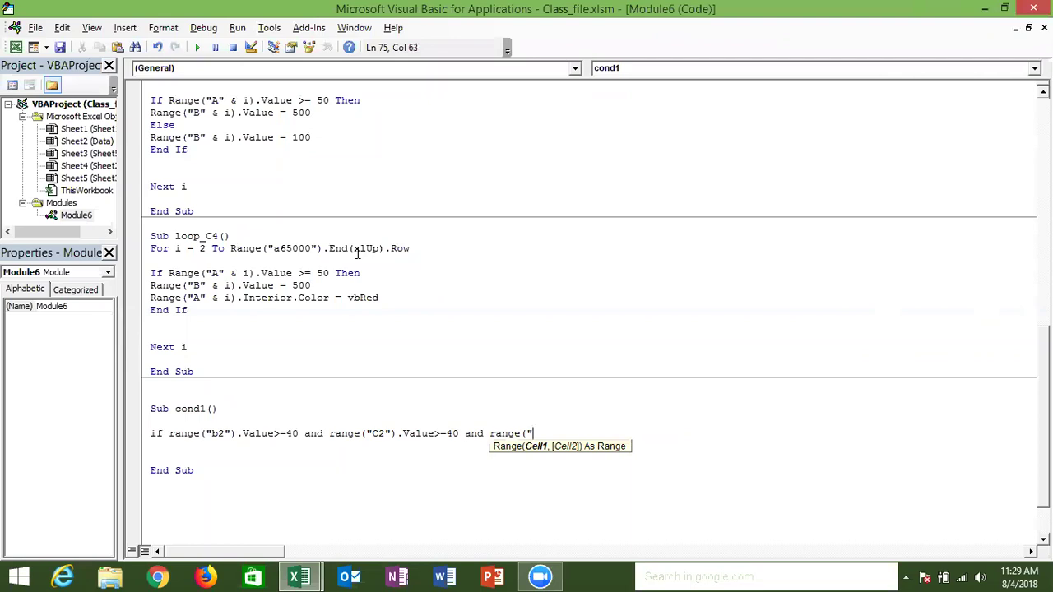
type("d2\").valu")
key("Tab")
type(">=40 ")
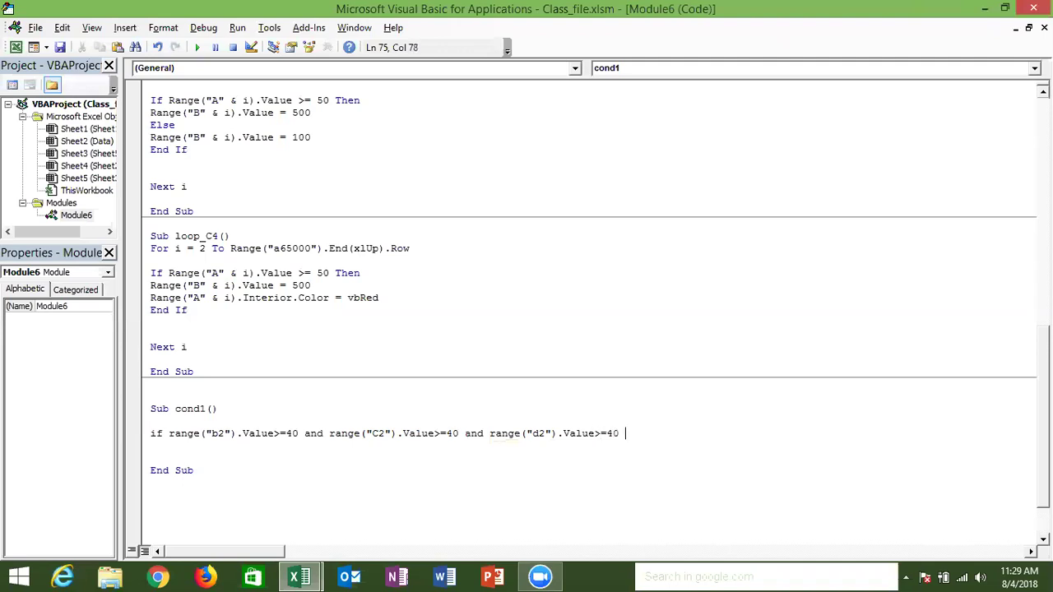
type("then")
key("Return")
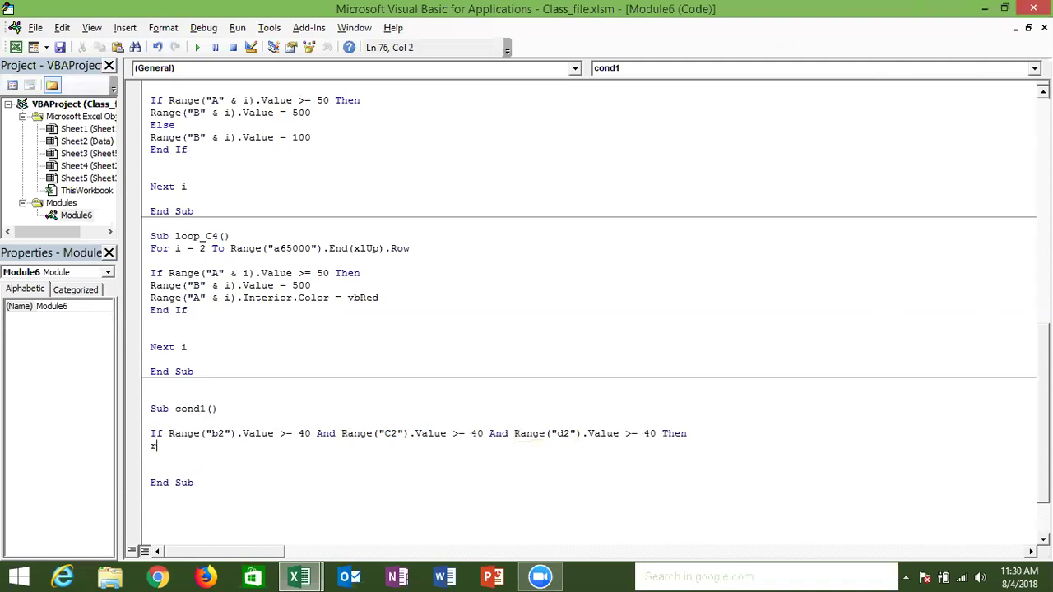
Start a Range("E2").Value line inside the If block.
key("alt+F11")
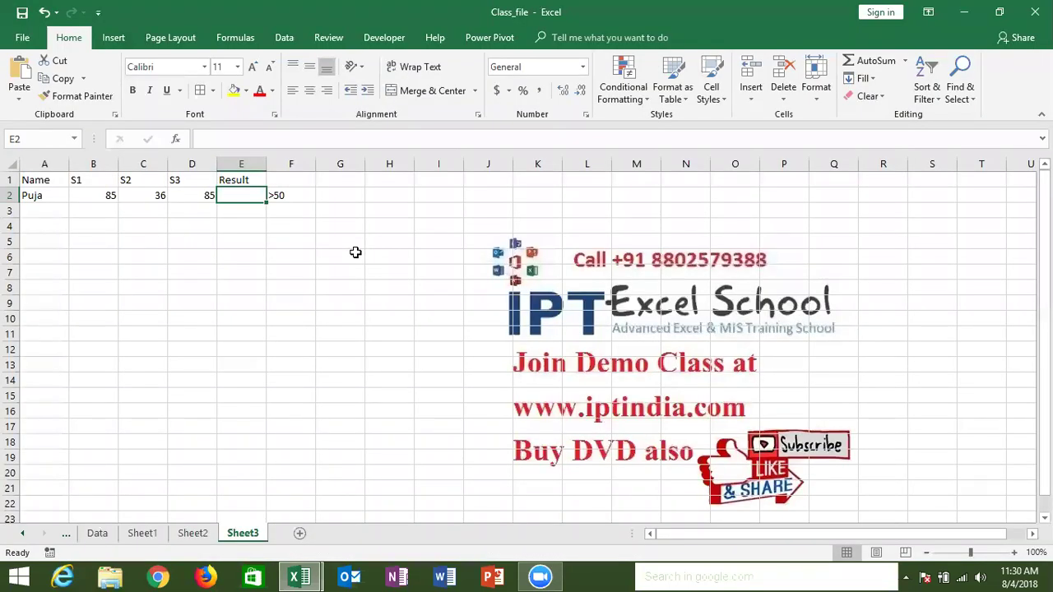
key("alt+F11")
type("(")
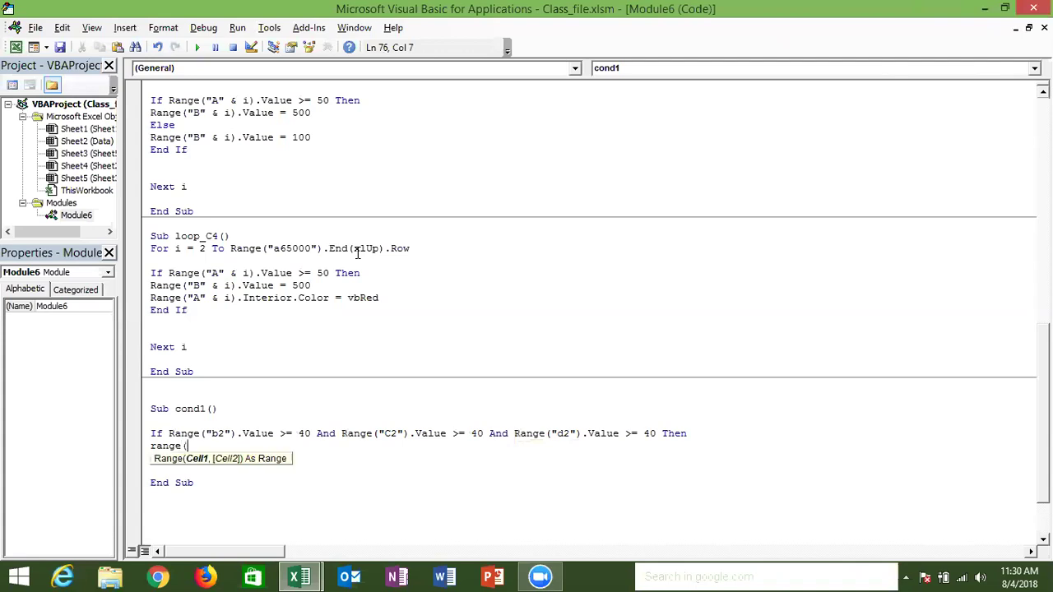
type("\"E2\").v")
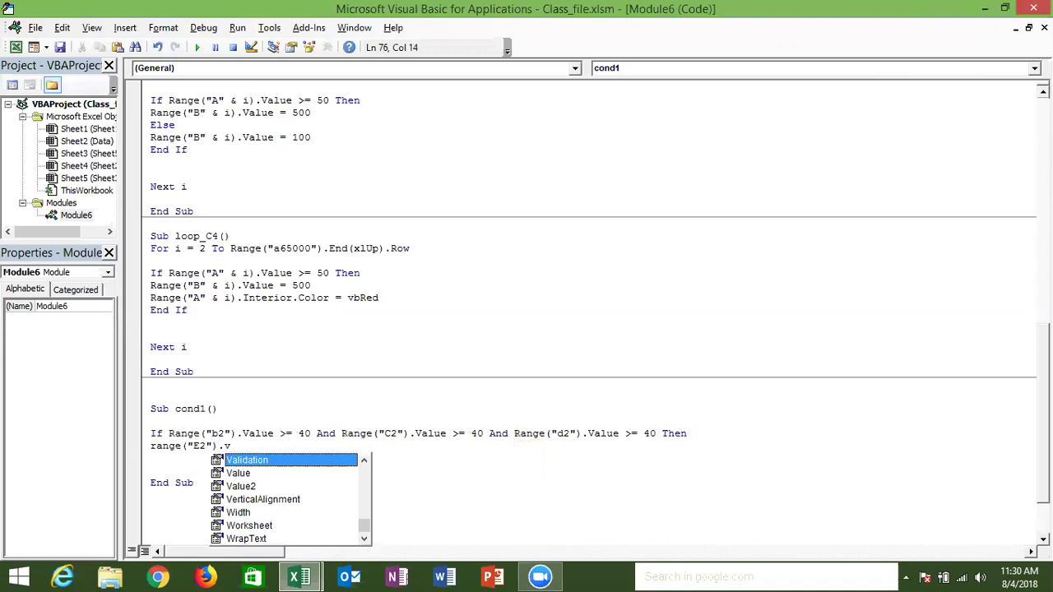
key("Down")
key("Tab")
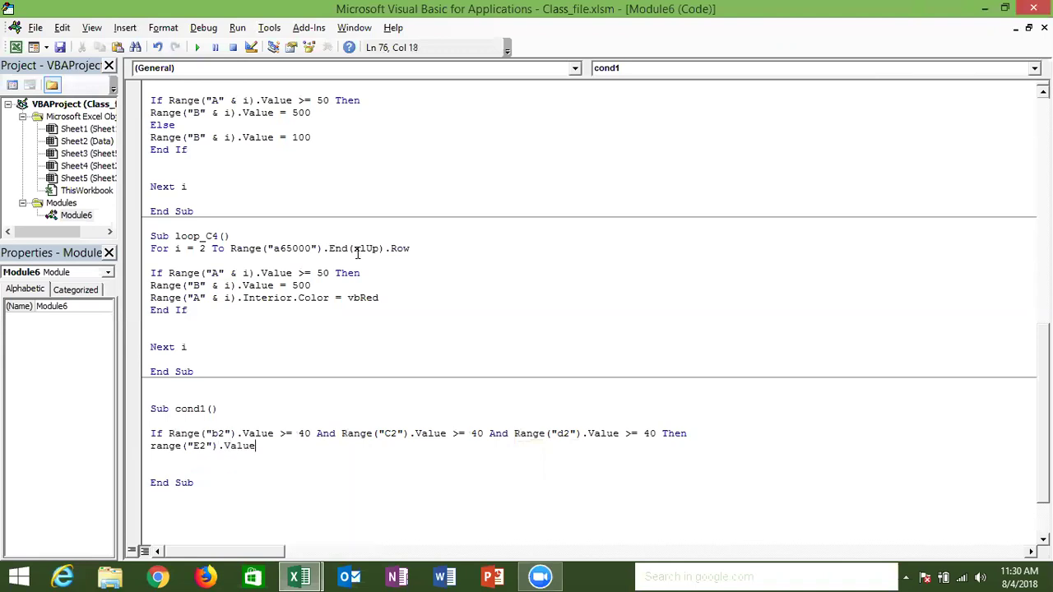
type(">=30")
key("BackSpace")
key("BackSpace")
type("40")
key("Return")
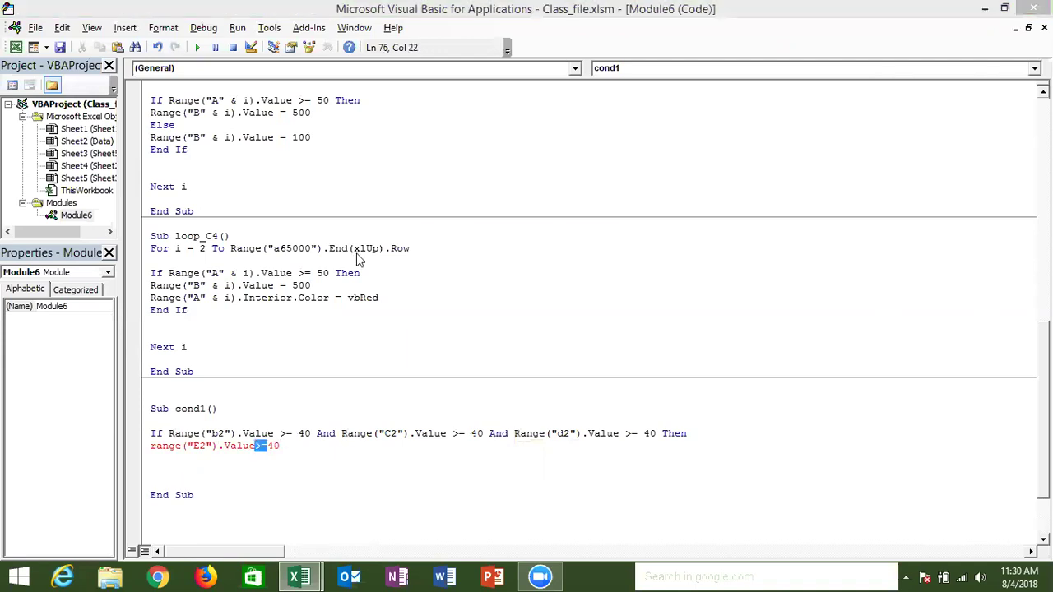
key("Return")
Make the E2 line assign "Pass".
key("Left")
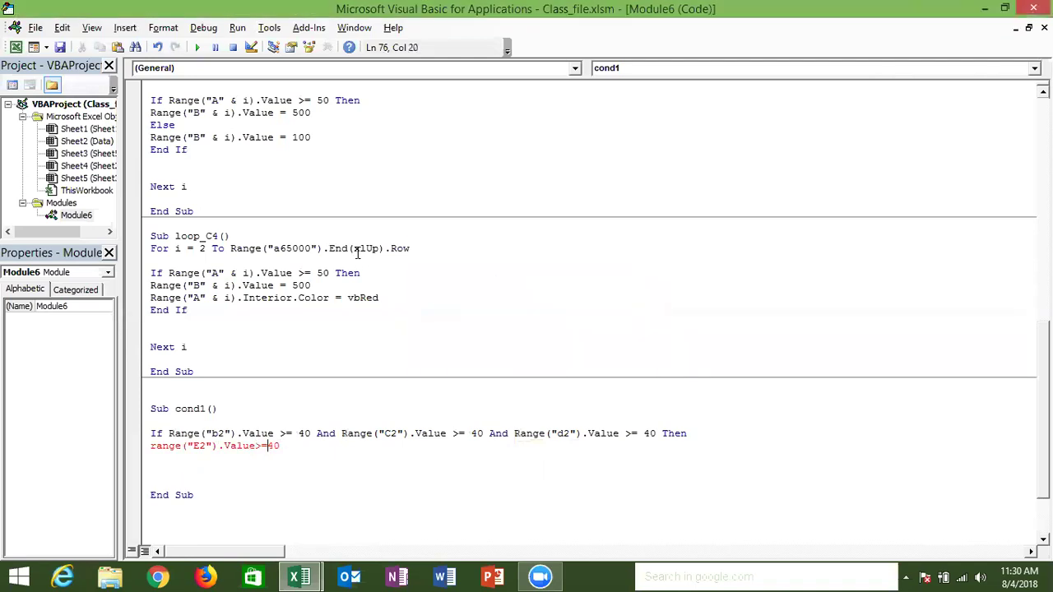
key("Left")
key("Right")
key("Right")
key("BackSpace")
type(">")
key("BackSpace")
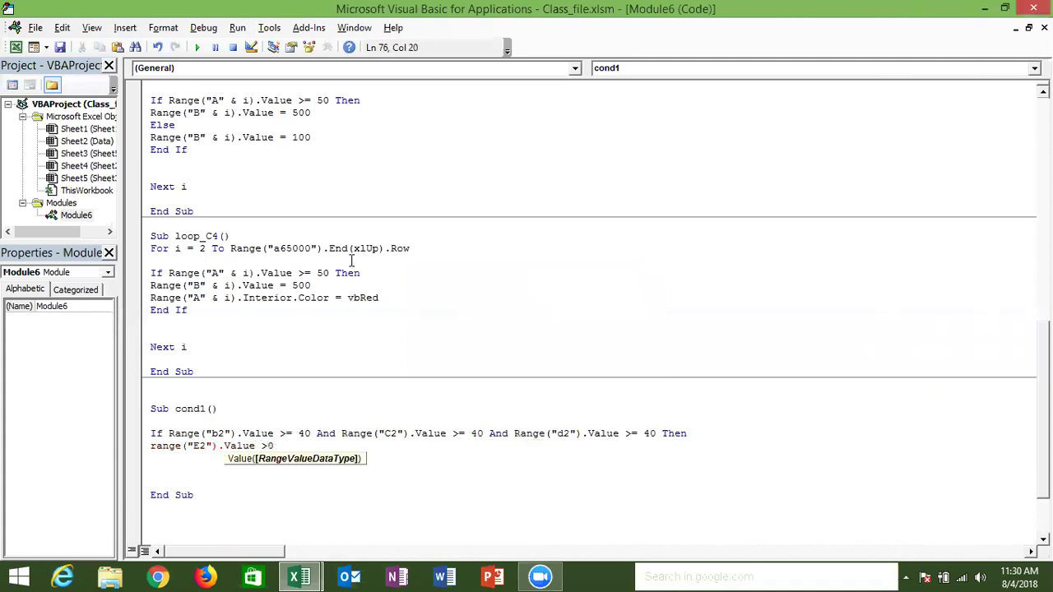
key("BackSpace")
key("BackSpace")
type("= ")
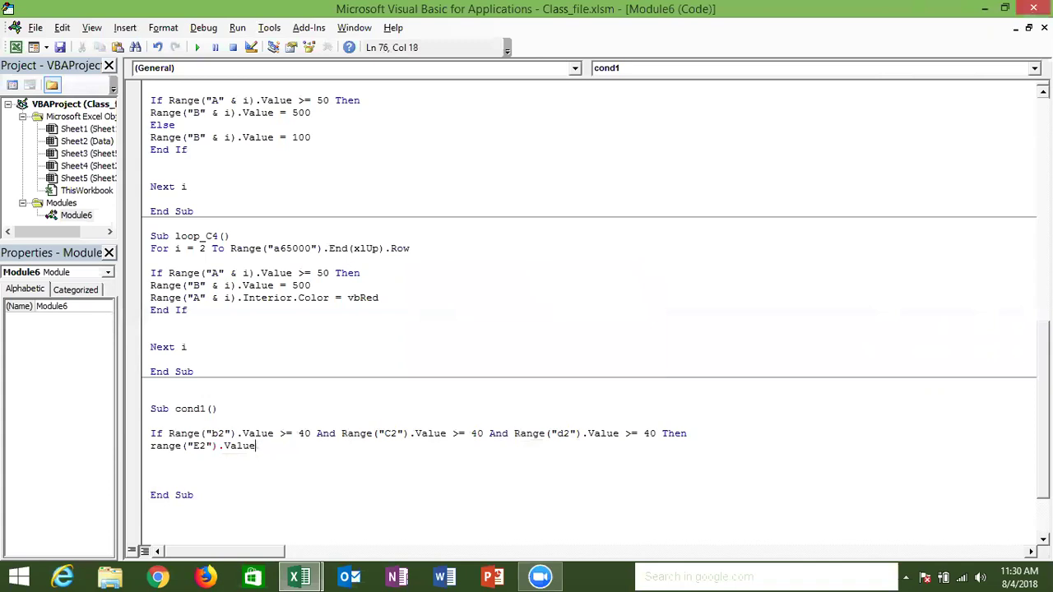
type("\"Pass\"")
key("Return")
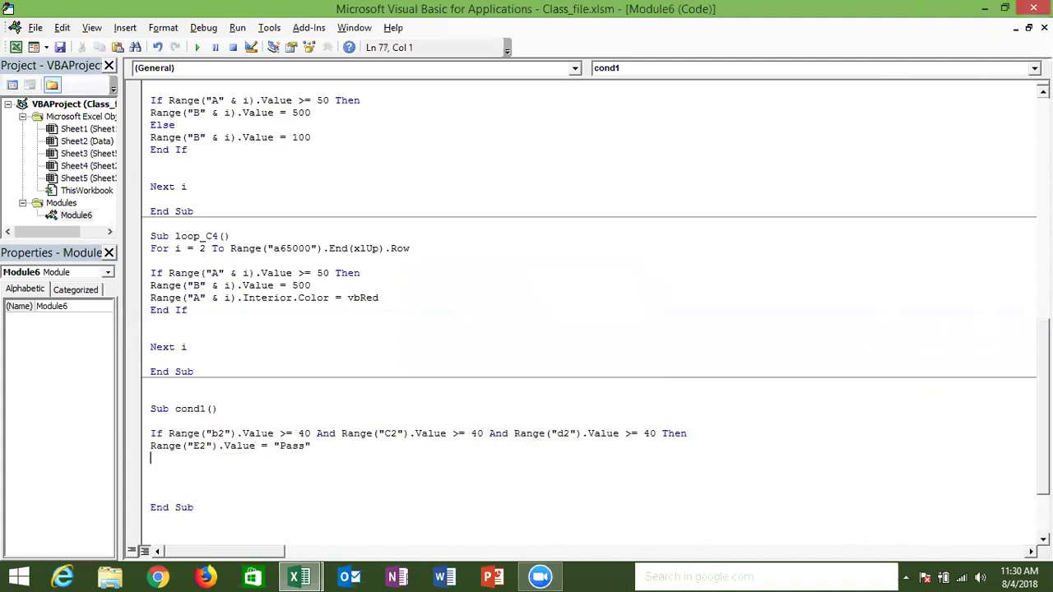
Add an Else line after the Pass assignment.
type("esle")
key("Return")
key("Up")
key("Delete")
key("Delete")
key("Delete")
type("else")
key("Return")
Copy the Pass line under Else, change it to "Fail", and close with End If.
key("Up")
key("Up")
key("shift+Down")
key("ctrl+c")
key("Down")
key("ctrl+v")
left_click(294, 470)
double_click(295, 470)
type("Fail")
key("Return")
type("end if")
key("Return")
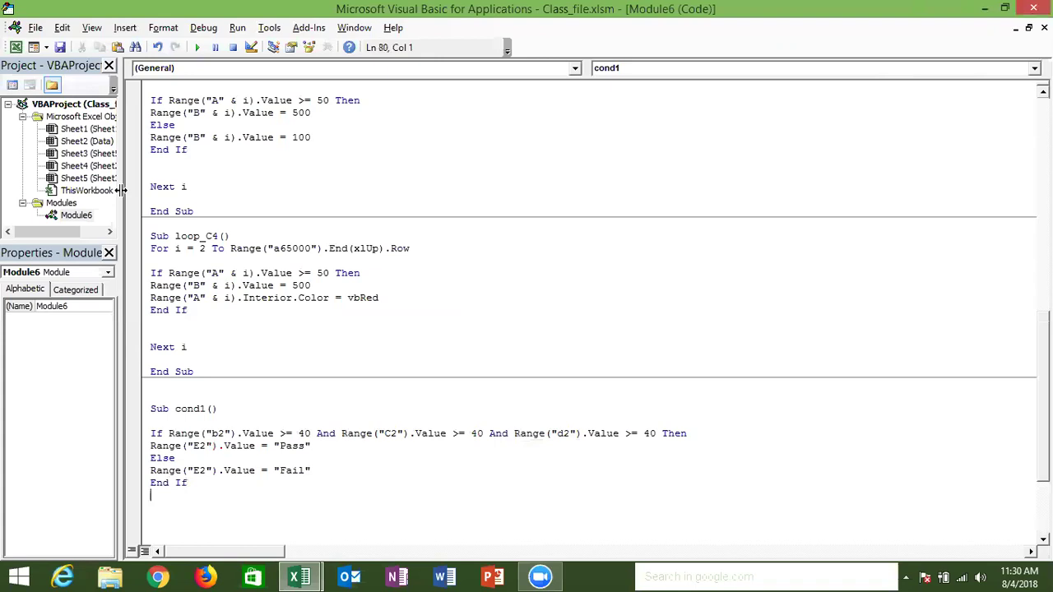
Run cond1 and check its result in cell E2 on Sheet3.
left_click(197, 50)
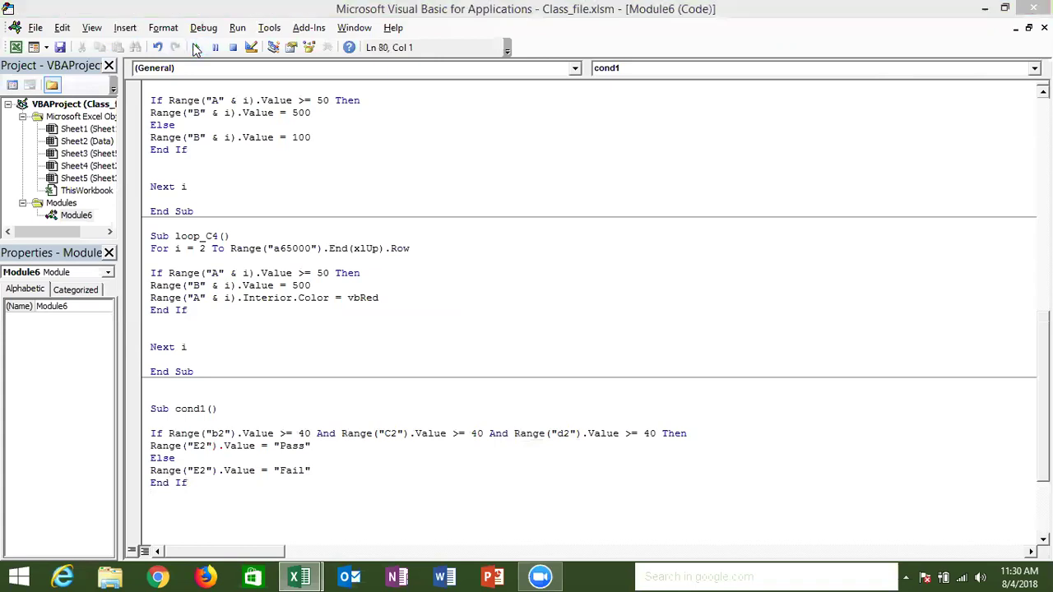
key("alt+F11")
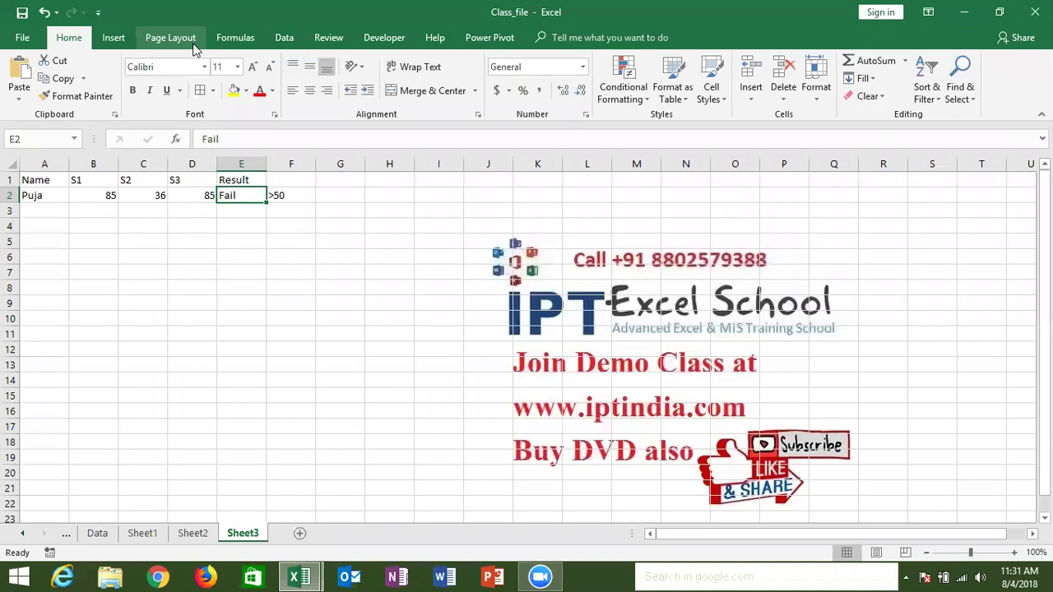
key("Right")
key("Left")
Overwrite E2 with S2 Fail.
key("BackSpace")
type("S2 Fail")
key("Return")
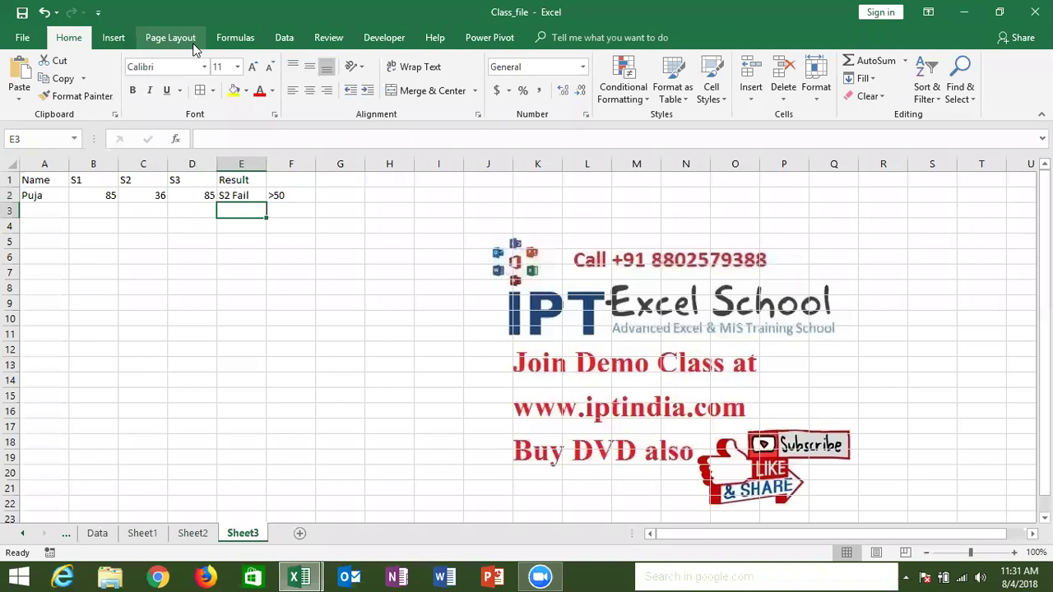
key("alt+F11")
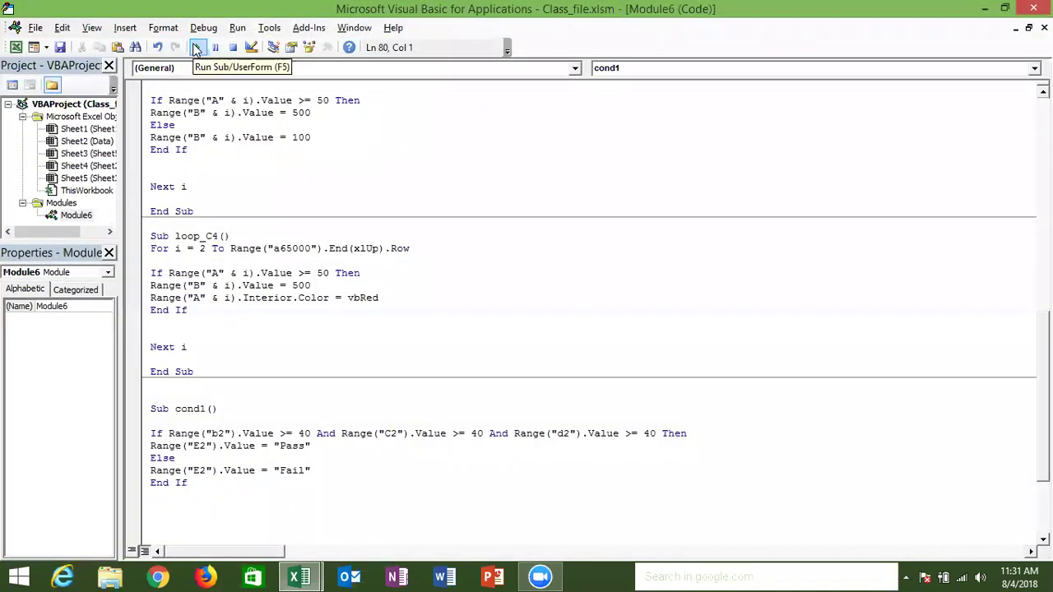
Create a new Sub cond2() below cond1, fixing the 'cind2' typo.
key("Down")
key("Down")
key("Down")
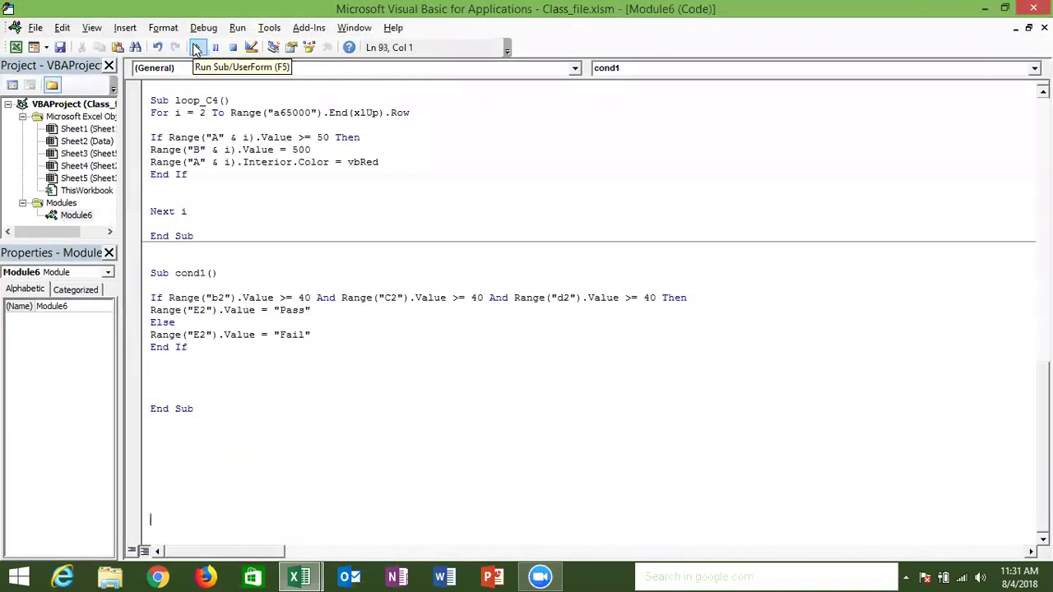
key("Up")
key("Up")
key("Up")
key("Down")
key("Down")
key("Down")
key("Down")
key("Down")
key("Down")
key("Up")
type("sub ")
type("cind")
type("2()")
key("Left")
key("Left")
key("Left")
key("Left")
key("BackSpace")
type("o")
key("Return")
key("Return")
key("Return")
key("Return")
Write If Range("B2").Value >= 40 Then, followed by an Else line.
type("if ")
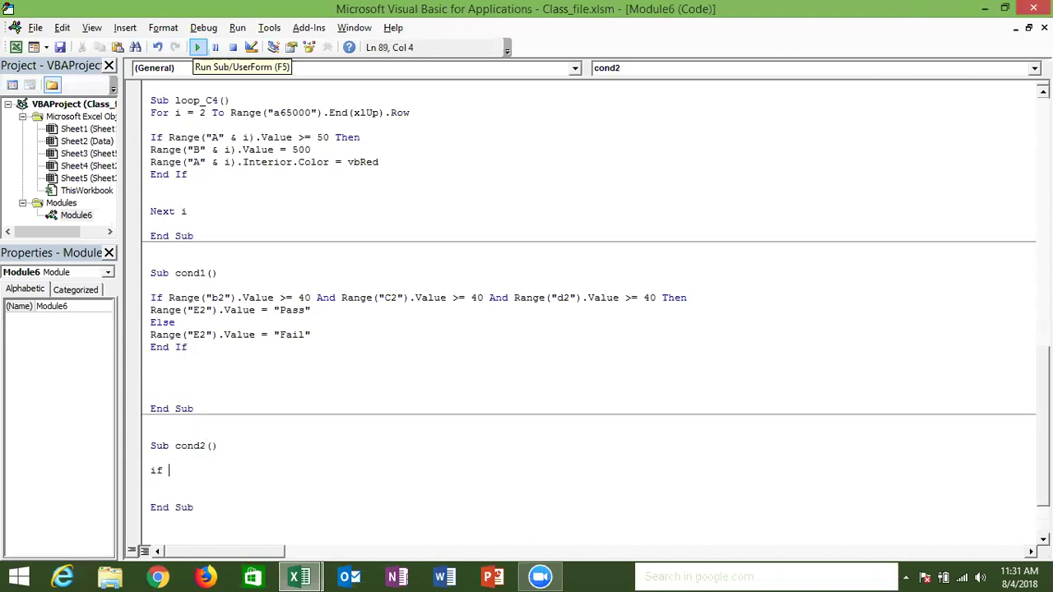
type("range")
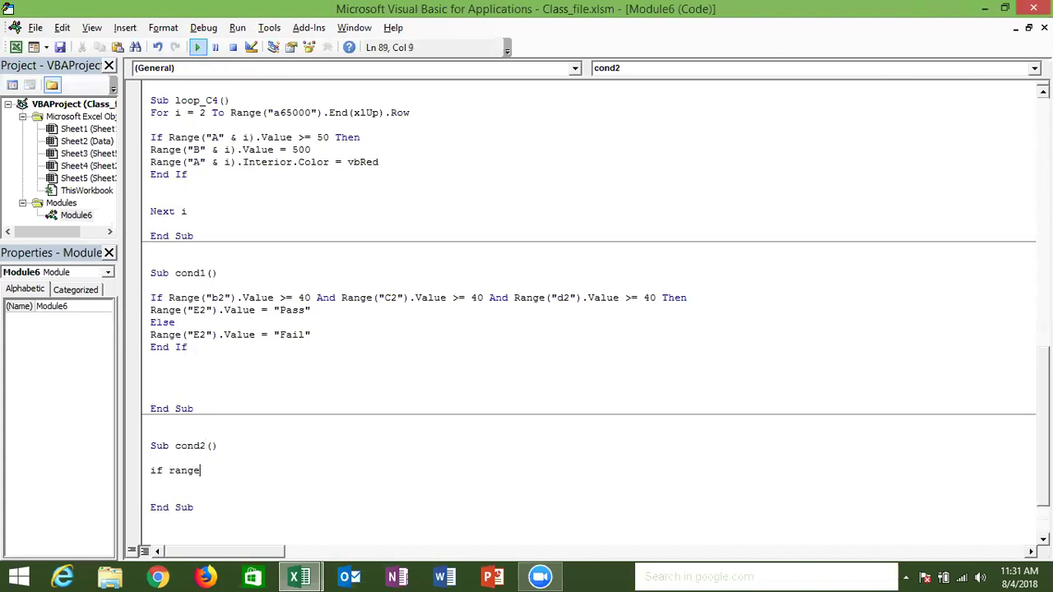
type("(\"")
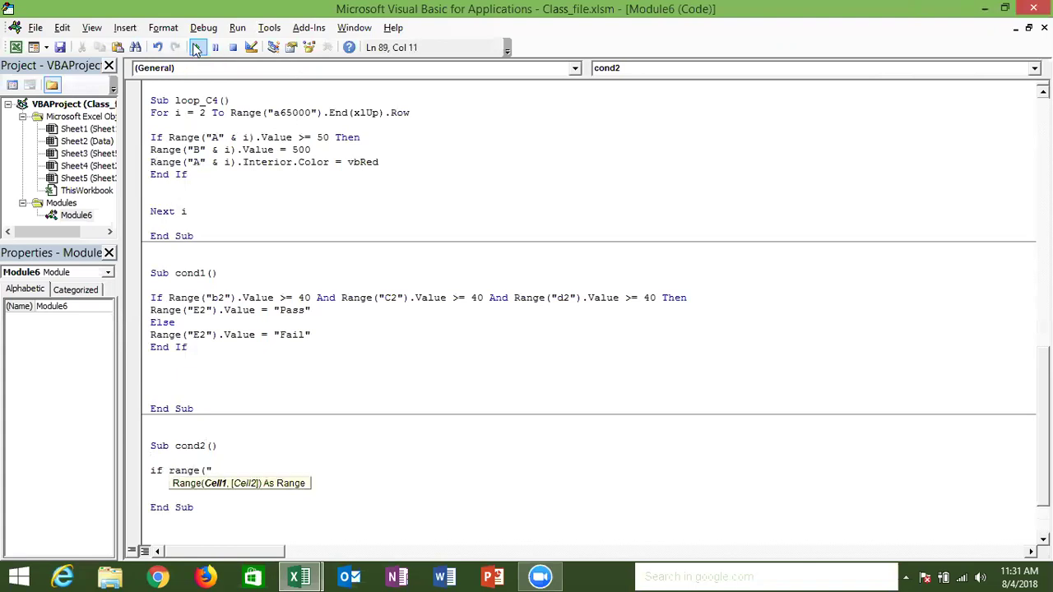
type("B")
type("2\"")
type(").")
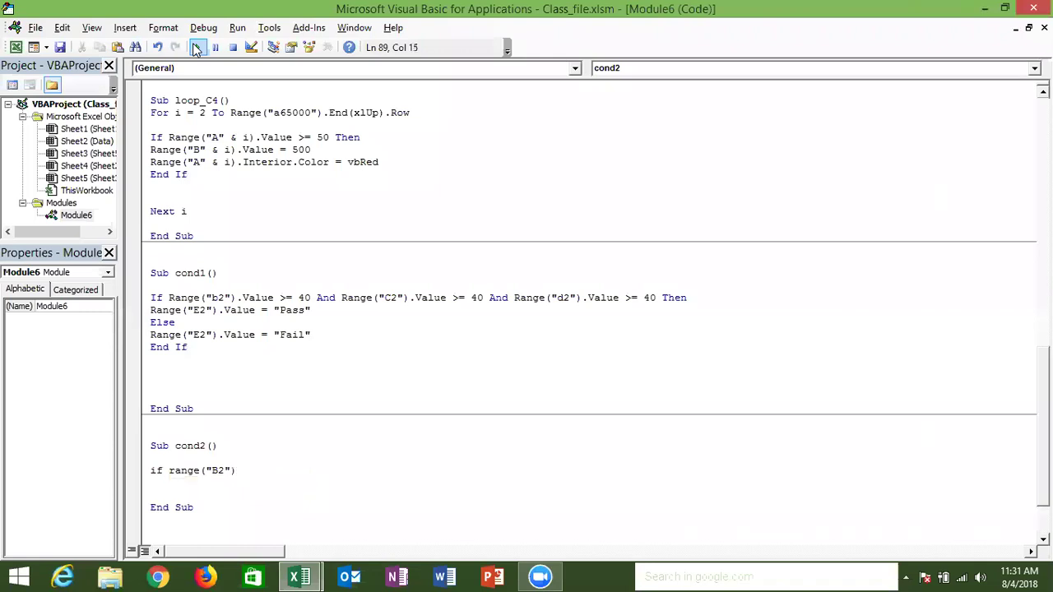
type("v")
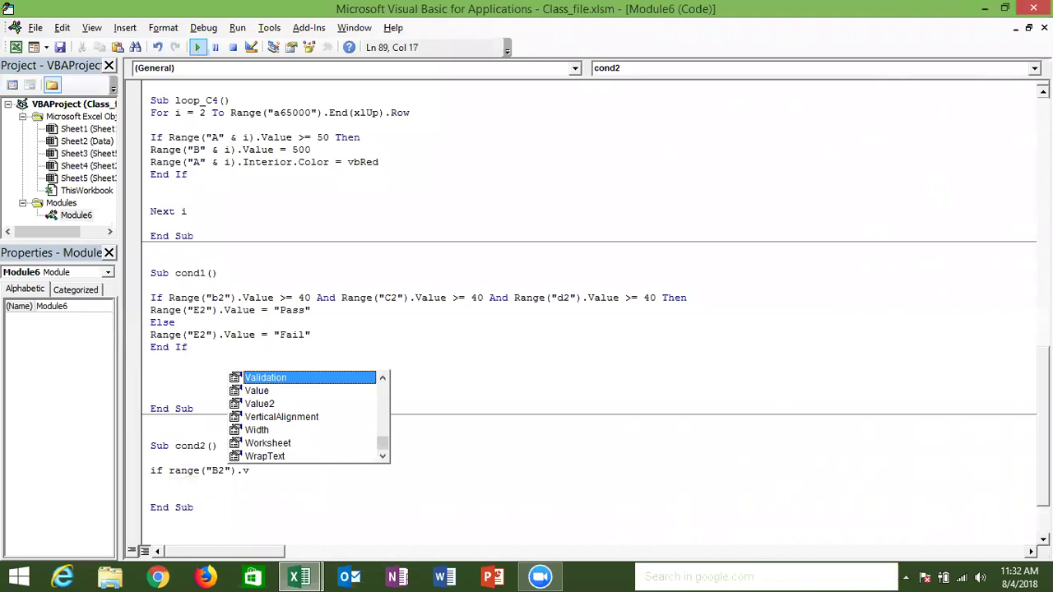
key("Down")
key("Tab")
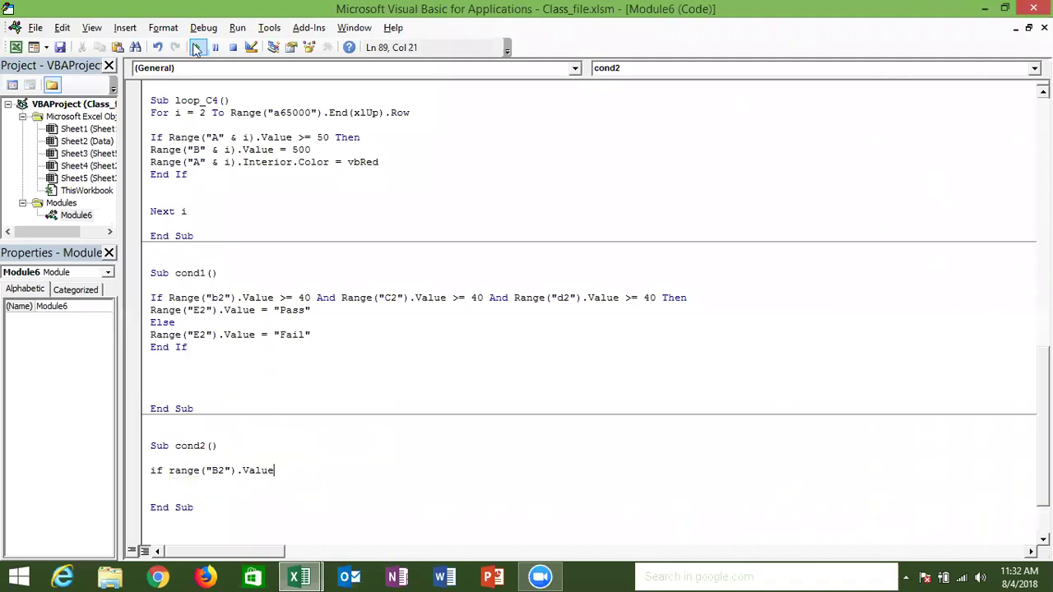
type(">=40 then")
key("Return")
key("Return")
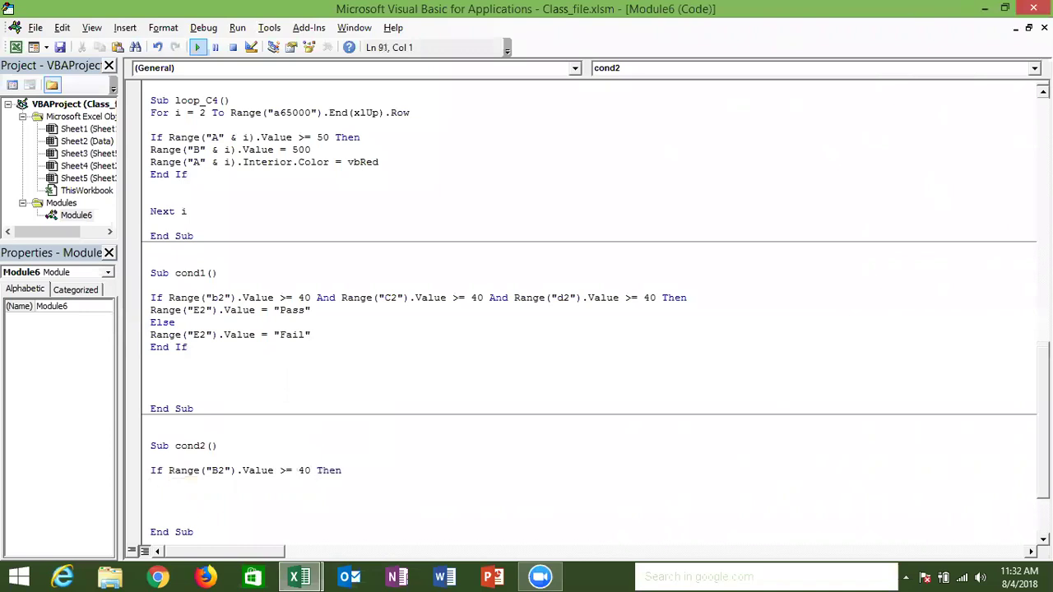
key("Return")
type("else")
key("Return")
Under Else, set r = "S1 Fail" and close the block with End If.
type("range(\"")
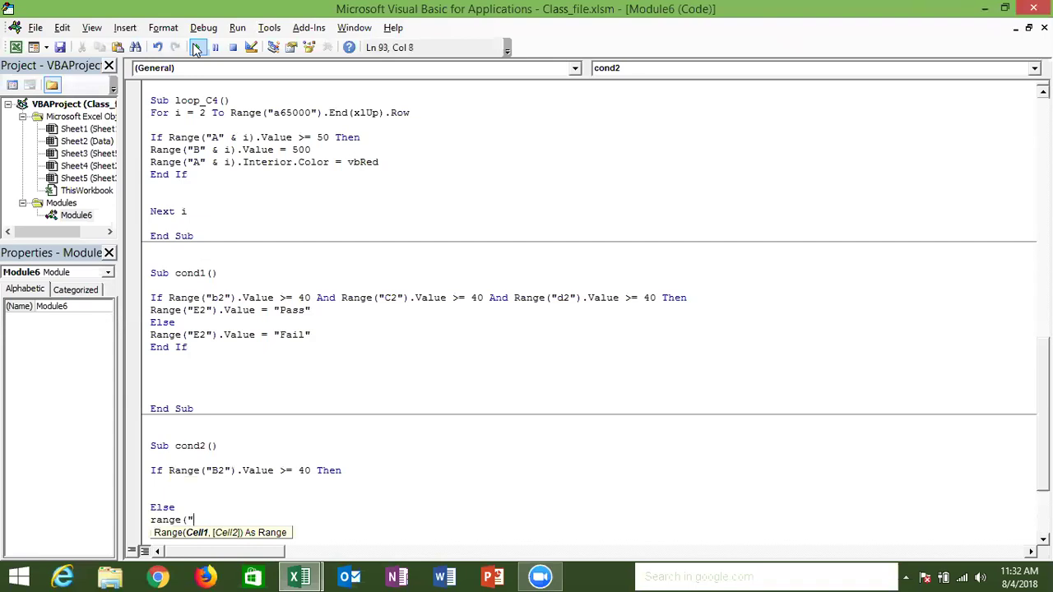
key("BackSpace")
key("BackSpace")
key("BackSpace")
key("BackSpace")
key("BackSpace")
key("BackSpace")
key("BackSpace")
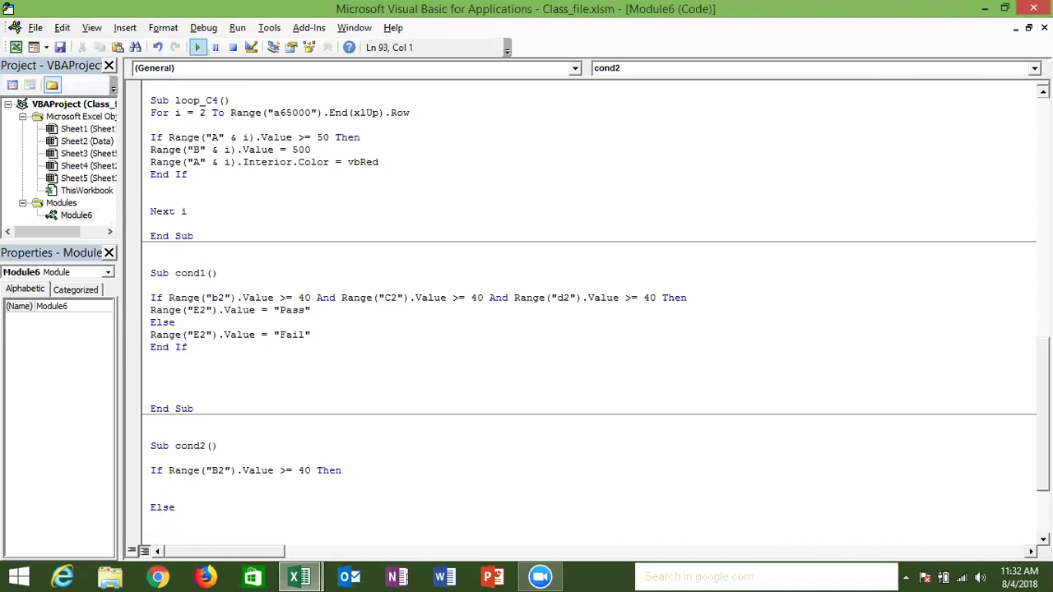
type("r=")
type("S1 Fail\"")
key("Left")
key("Left")
key("Left")
key("Left")
key("Left")
key("Left")
key("Left")
key("Left")
type("\"")
key("Return")
type("end if")
key("Return")
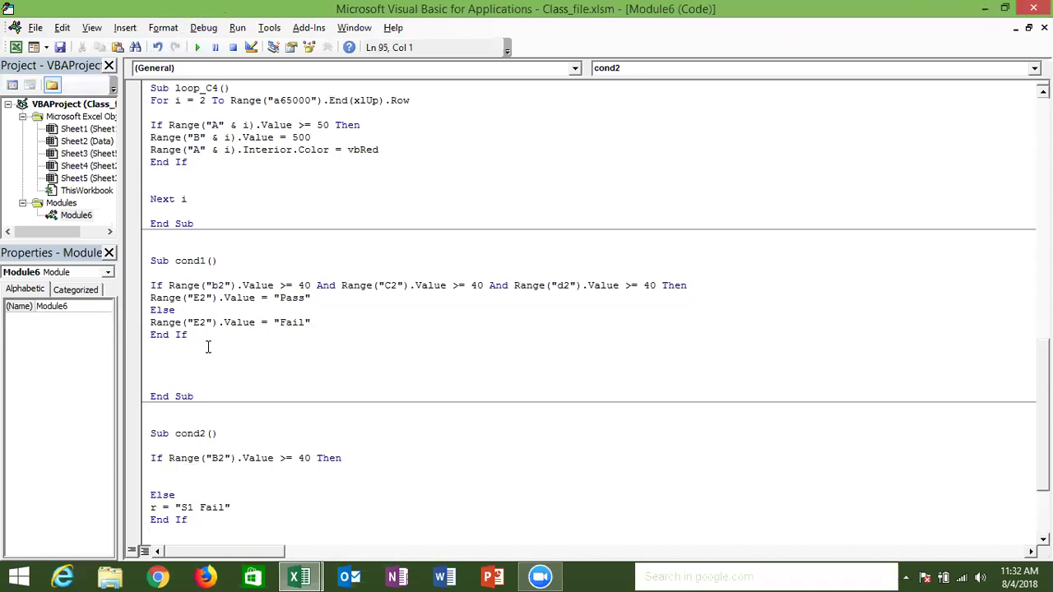
Begin a nested If Range("B2").Value >= line inside the B2 branch.
double_click(294, 462)
left_click_drag(150, 507, 232, 510)
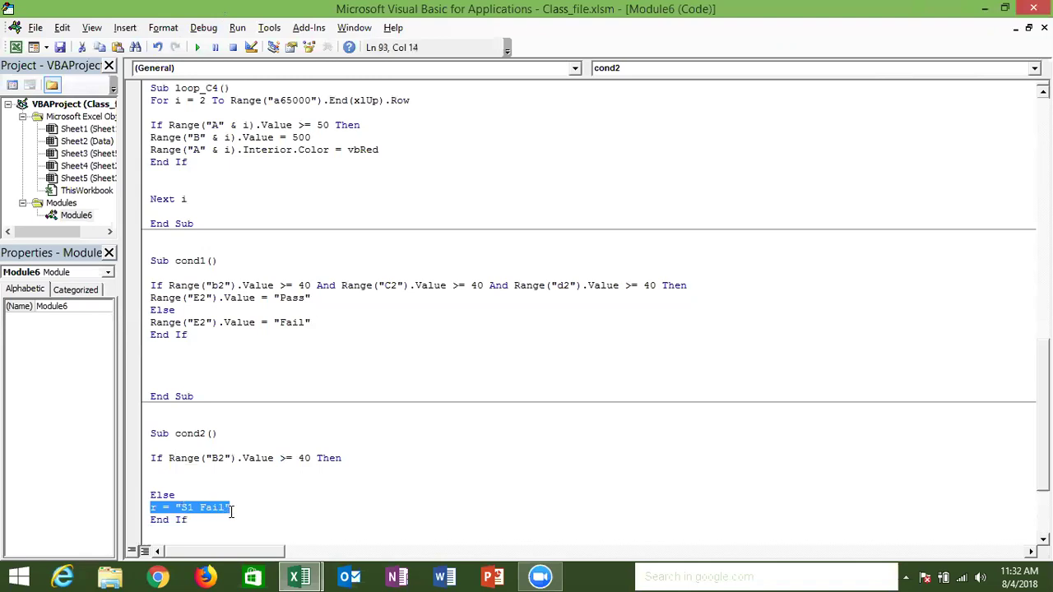
left_click(182, 471)
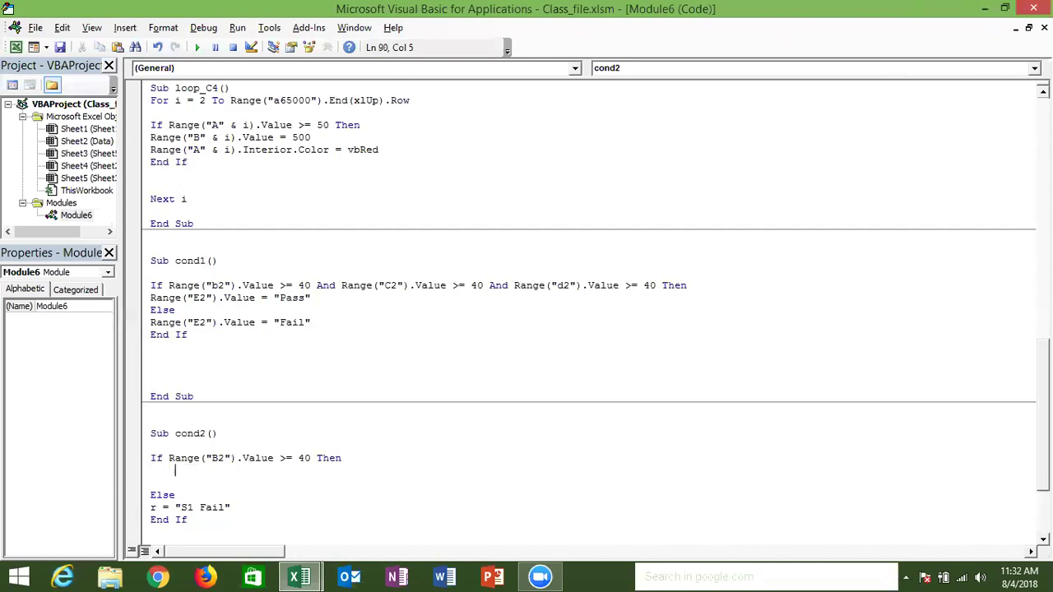
type("if")
key("BackSpace")
key("BackSpace")
type("if  ")
type("range(")
type("\"B2\")")
type(".valu")
key("Tab")
type(">=")
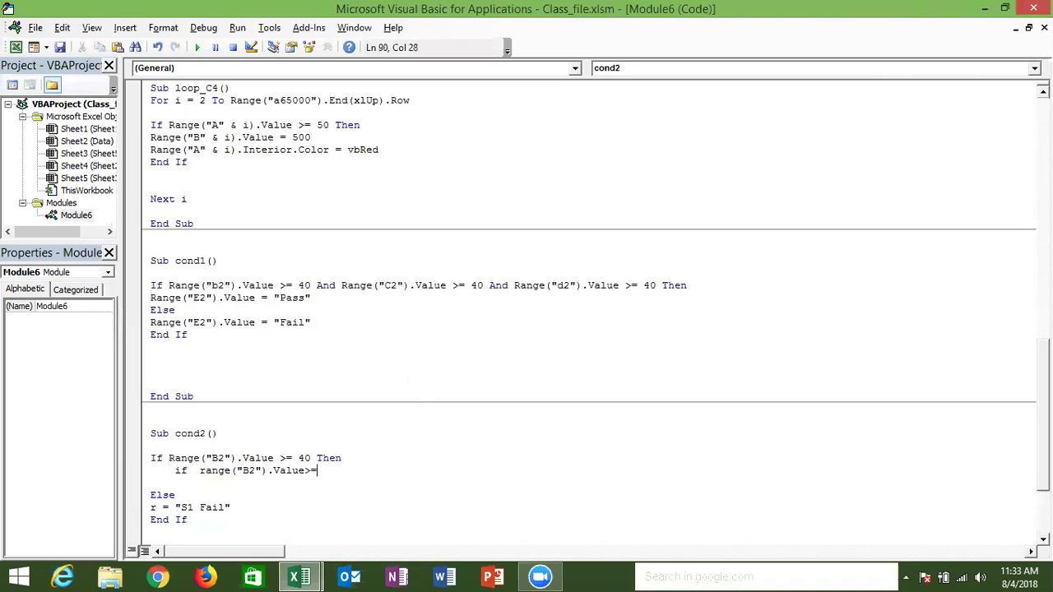
Complete the nested >= 40 Then check with Else r = "S2 Fails" and End If.
type("40 then")
key("Return")
key("Return")
key("Tab")
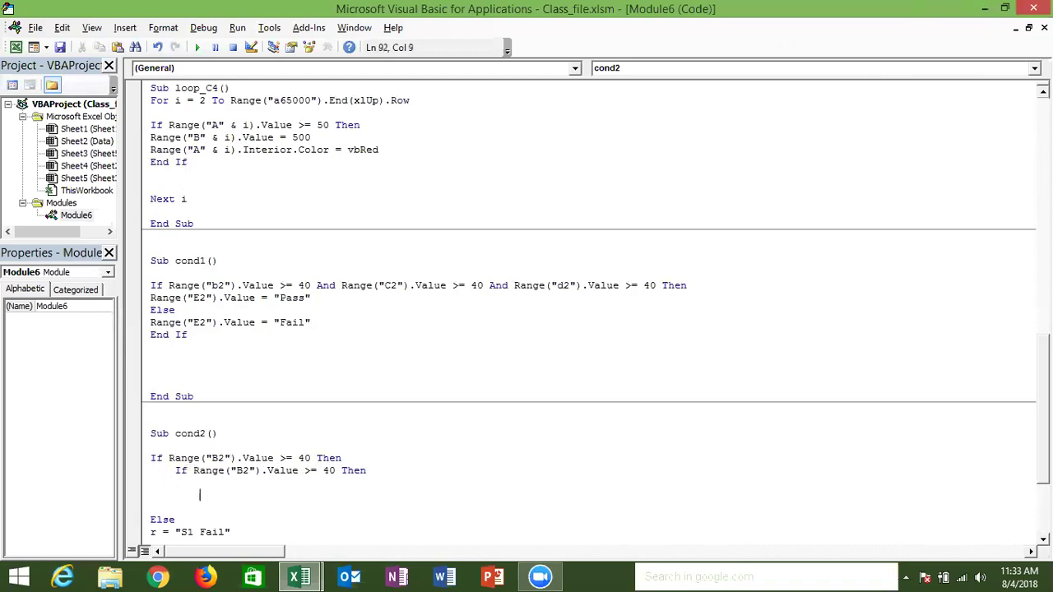
type("else")
key("Return")
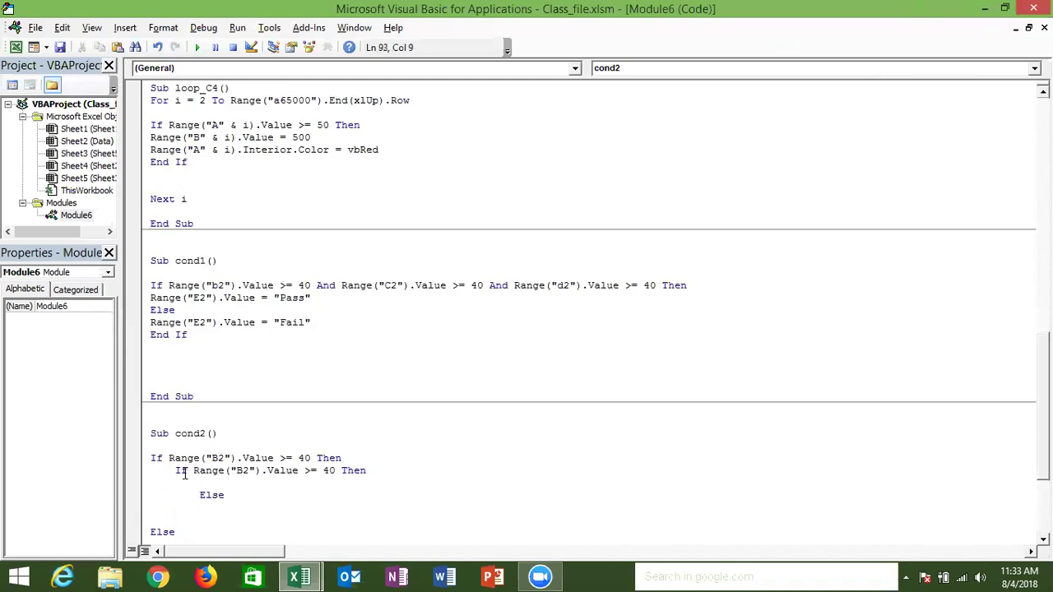
scroll(588, 310, "down", 4)
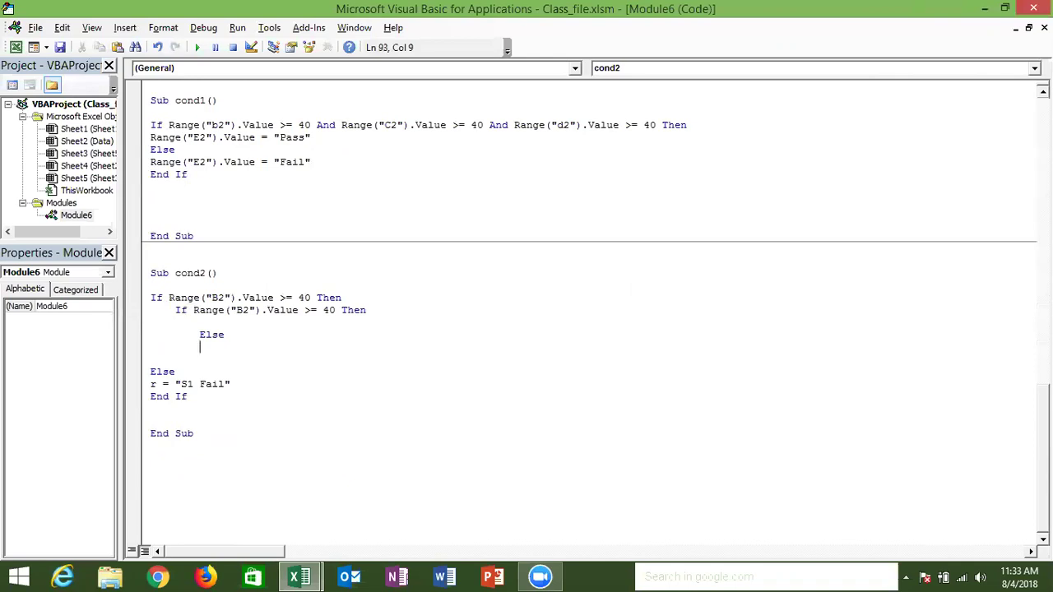
type("r =\"S2 Fails")
key("Return")
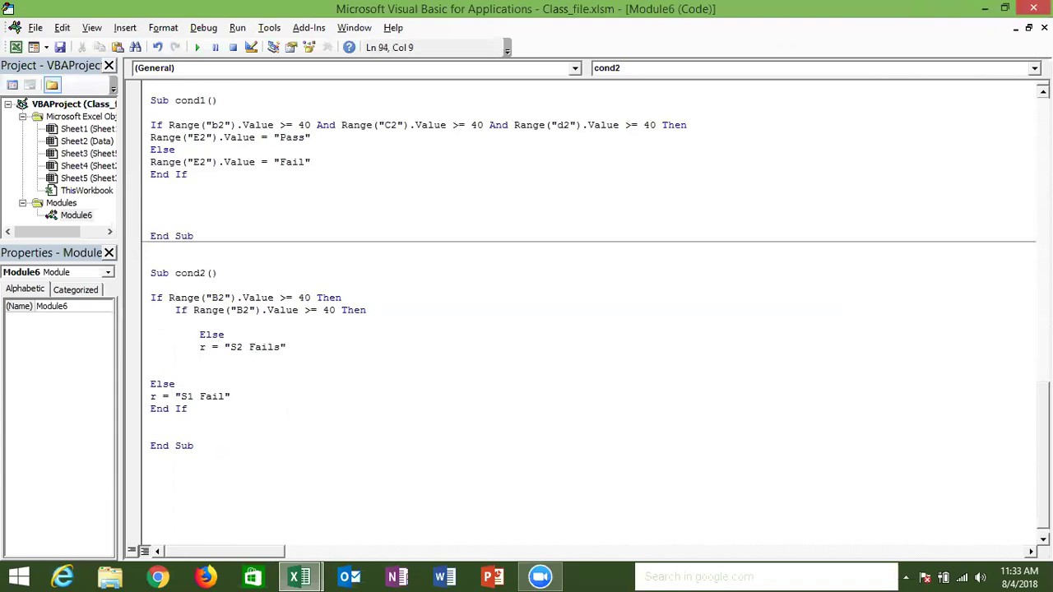
type("end if")
Insert an indented blank line in the nest and change the inner reference from B2 to C2.
key("Up")
key("Up")
key("Up")
key("Return")
key("Tab")
key("Up")
key("Tab")
left_click(243, 311)
key("BackSpace")
type("c")
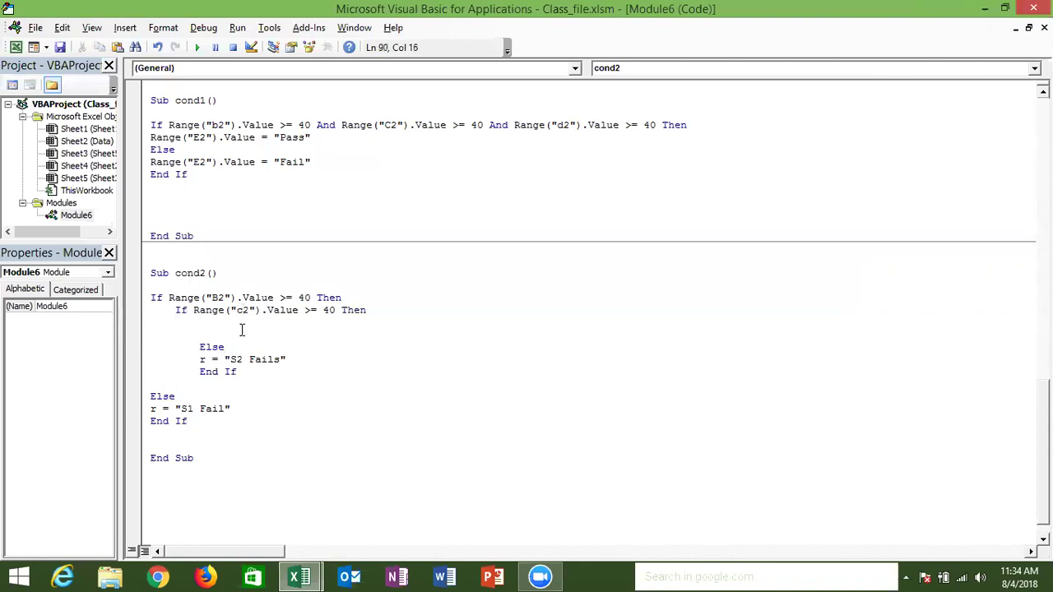
Start a third If on Range("D2").Value under the C2 check.
left_click(241, 330)
key("Tab")
left_click(225, 321)
type("if range")
type("(\"D2\")")
type(".v")
Finish If Range("D2").Value >= 40 Then with r = "Pass".
key("Return")
key("BackSpace")
key("BackSpace")
type(".v")
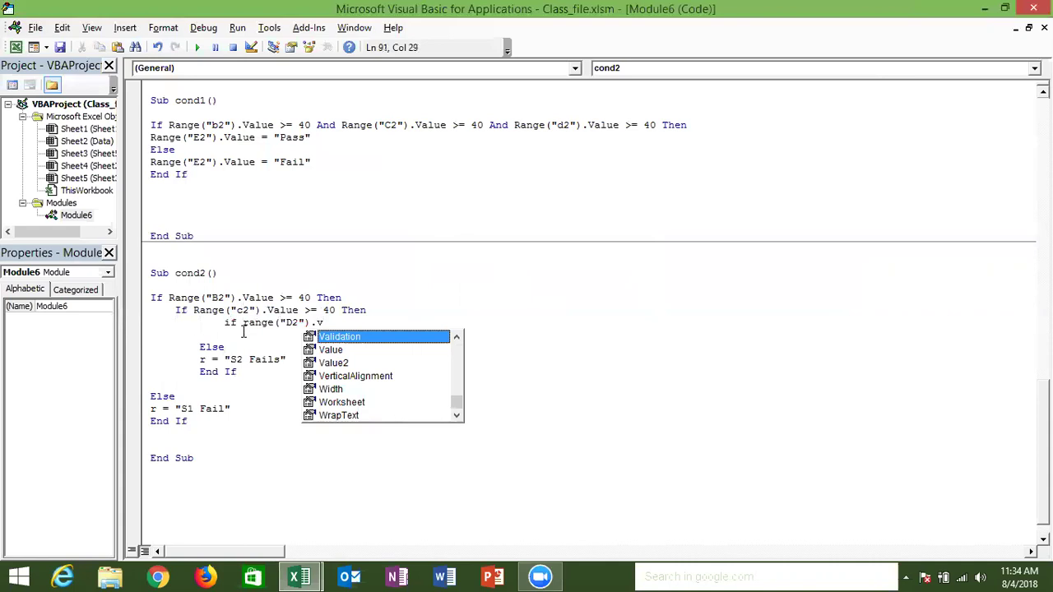
key("Down")
key("Tab")
type(">=40 then")
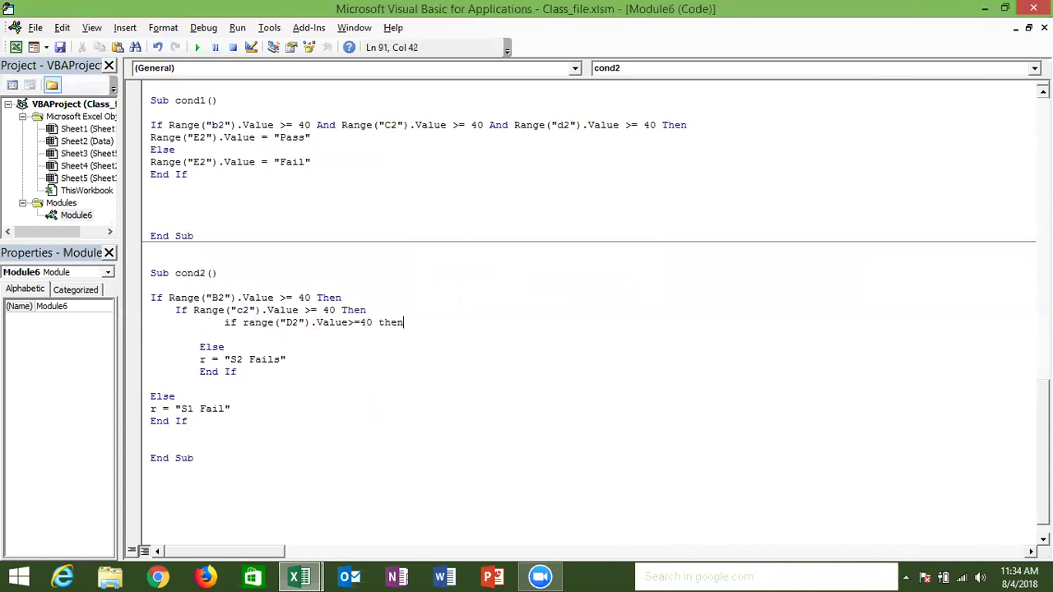
key("Return")
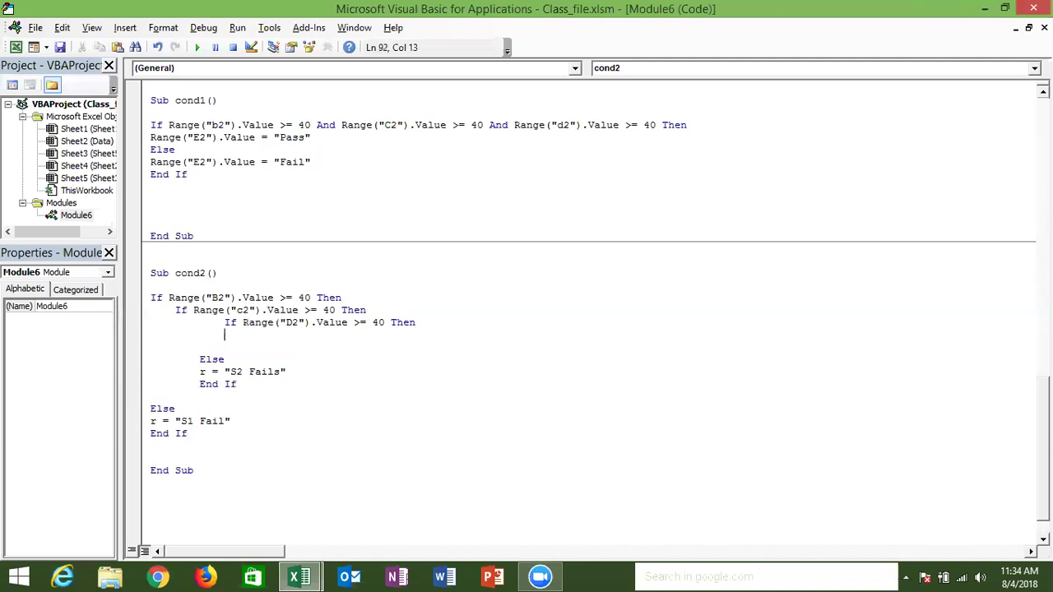
type("r=\"S3 ")
type("Faile")
key("BackSpace")
key("BackSpace")
key("BackSpace")
key("BackSpace")
key("BackSpace")
key("BackSpace")
key("BackSpace")
type("Pass\"")
key("Return")
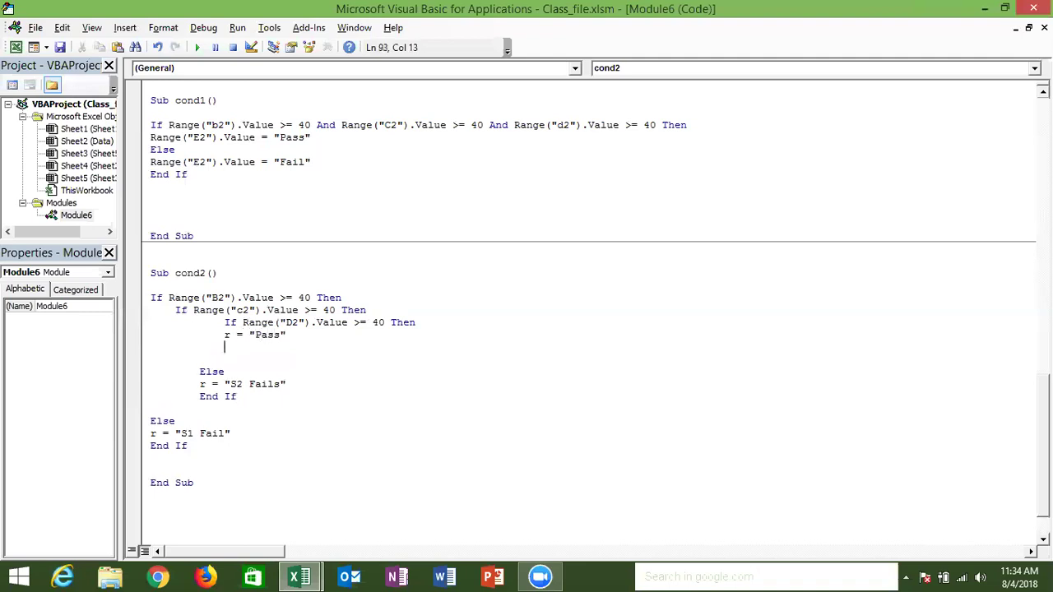
Add Else with r = "S3 Fail" and End If for the D2 check.
type("esle")
key("Return")
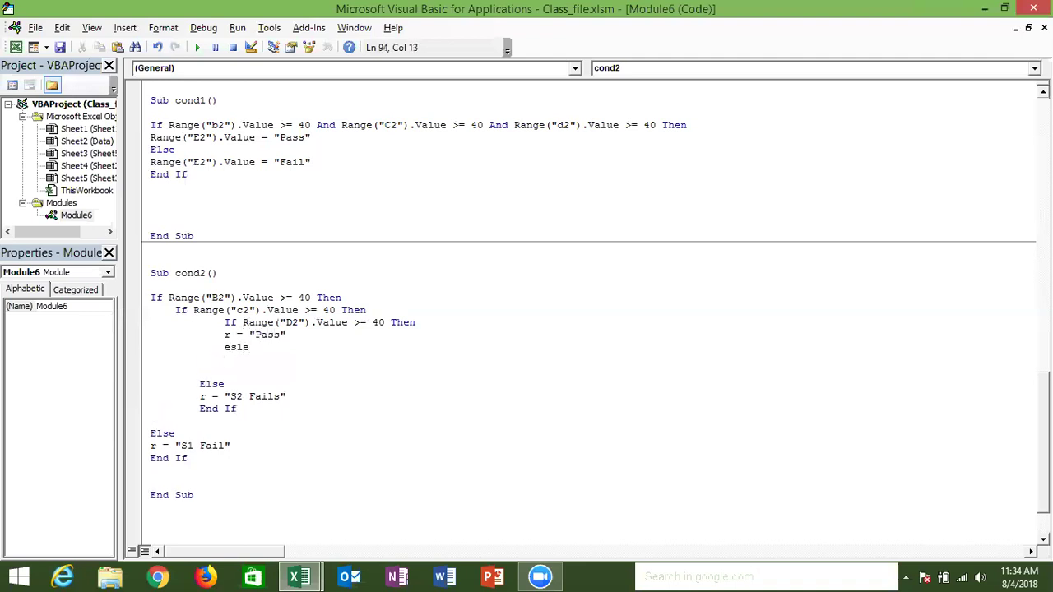
key("BackSpace")
key("BackSpace")
key("BackSpace")
key("BackSpace")
type("lse")
key("Return")
left_click(225, 335)
left_click(225, 358)
type("r=\"S3 Fail")
type("\"")
key("Down")
type("end if")
key("ctrl+End")
Write Range("E2").Value = r just above End Sub.
key("Left")
key("Home")
key("Return")
key("Return")
key("Up")
key("Up")
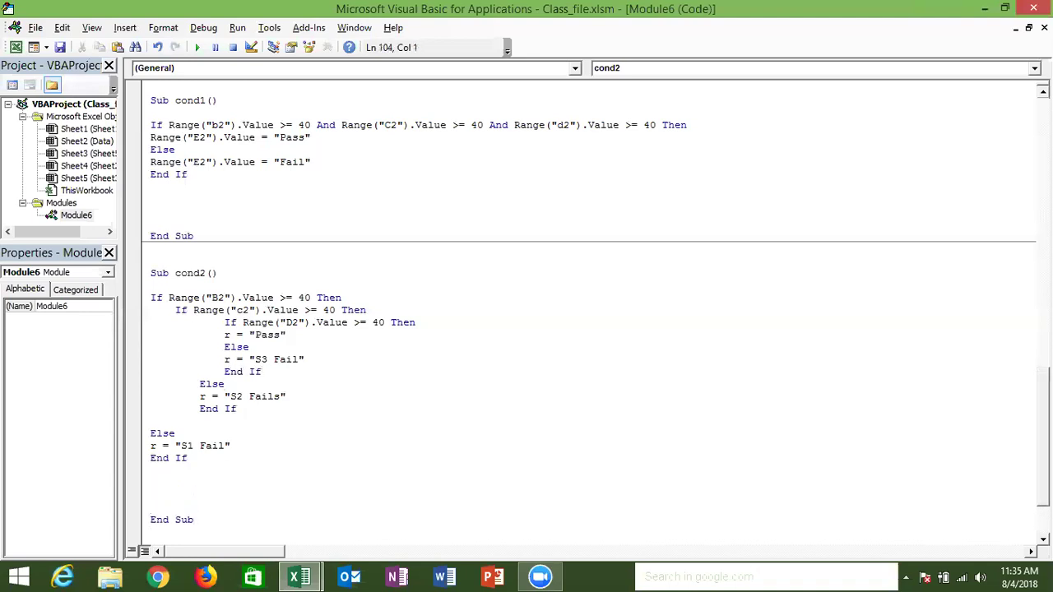
type("range(")
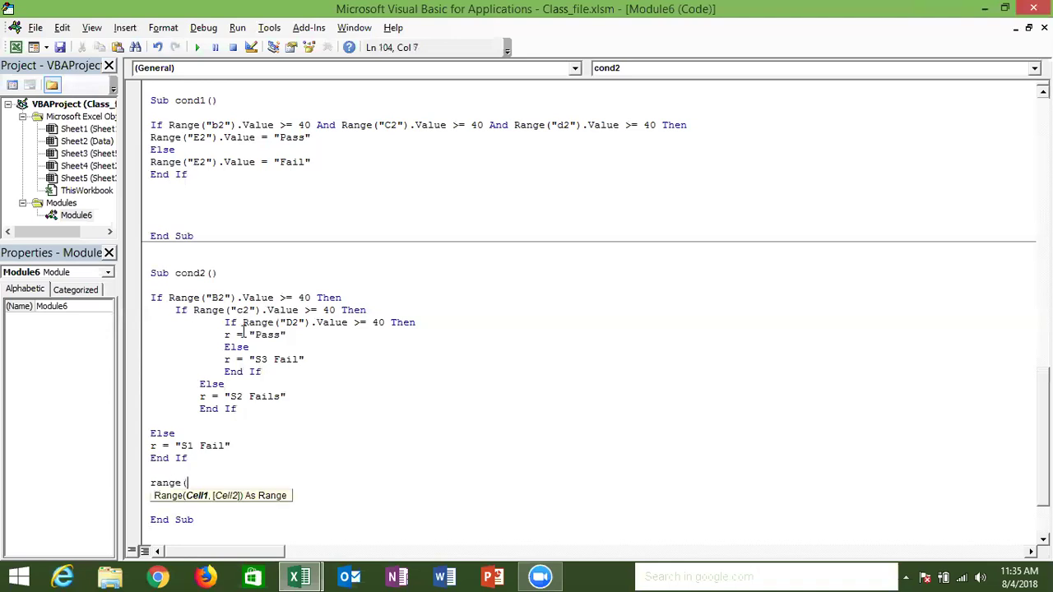
type("\"E2\").v")
key("Return")
key("BackSpace")
key("BackSpace")
key("BackSpace")
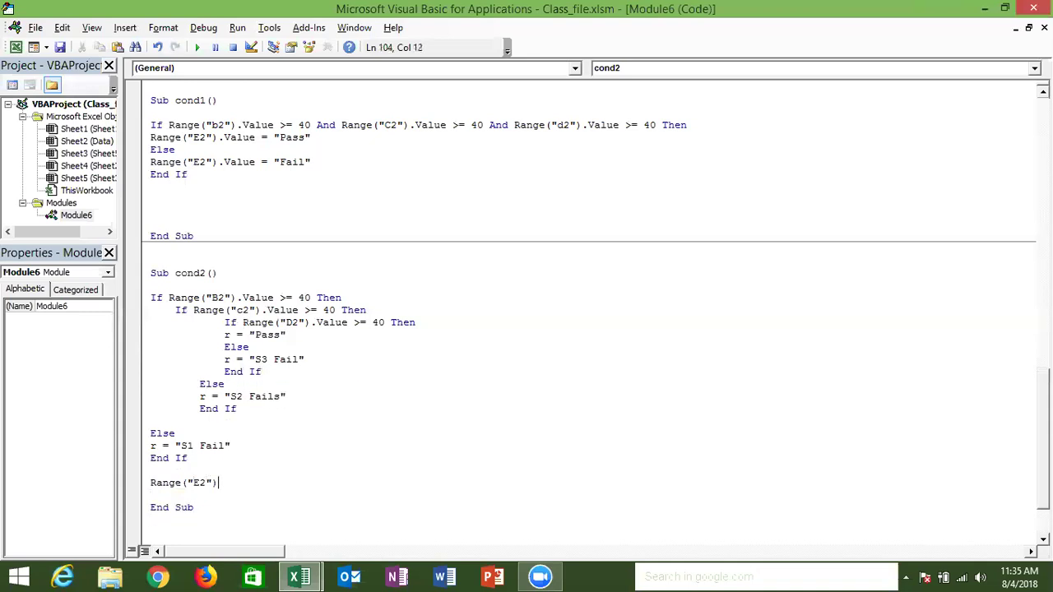
type(".v")
key("Down")
key("Tab")
type("=\"")
key("BackSpace")
type("r")
key("Return")
Run cond2 twice and check the result on Sheet3.
key("alt+F11")
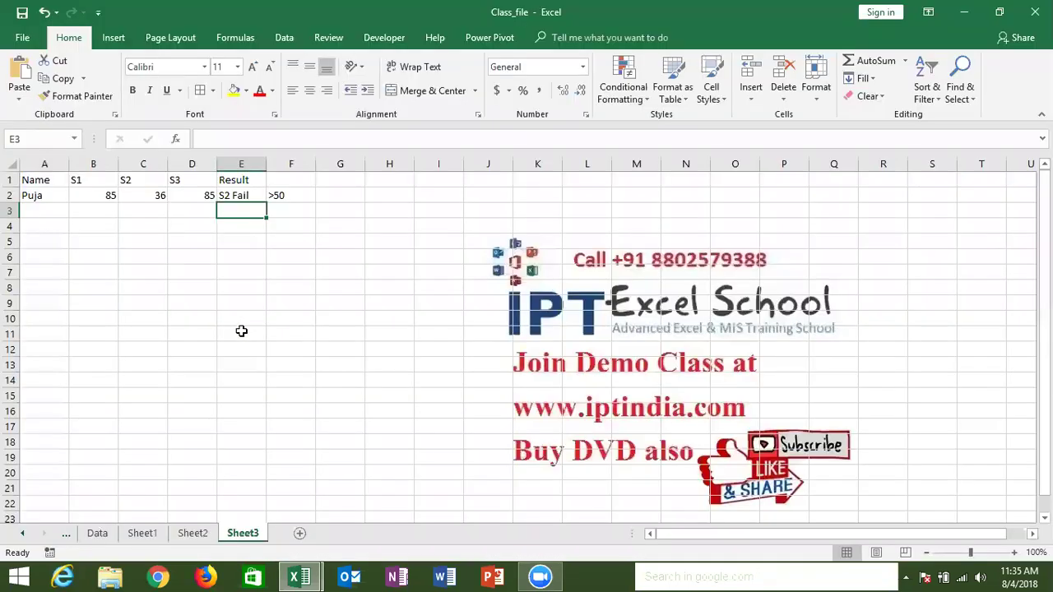
key("alt+F11")
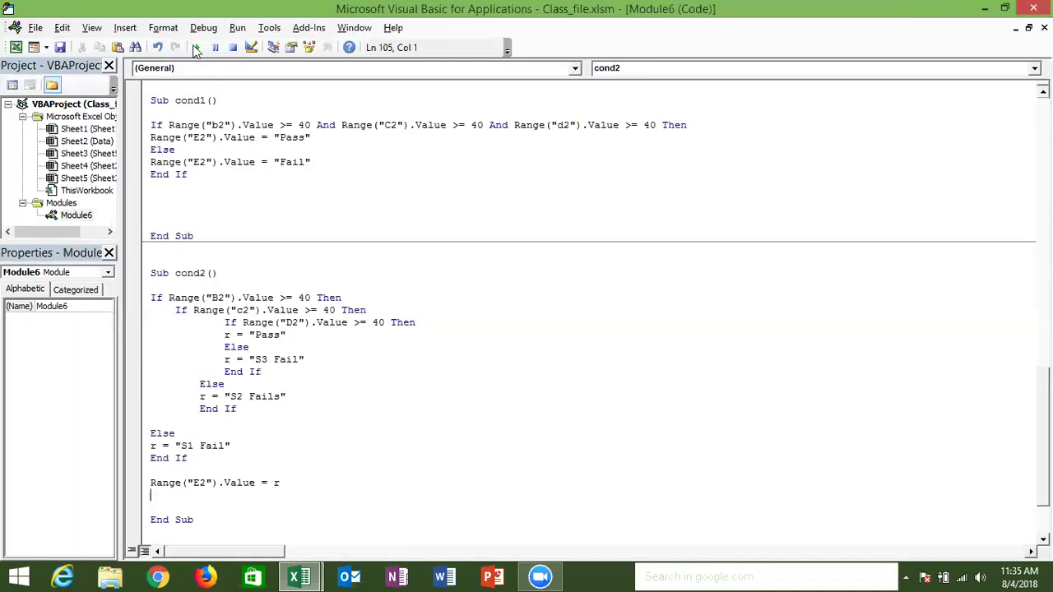
left_click(196, 49)
key("alt+F11")
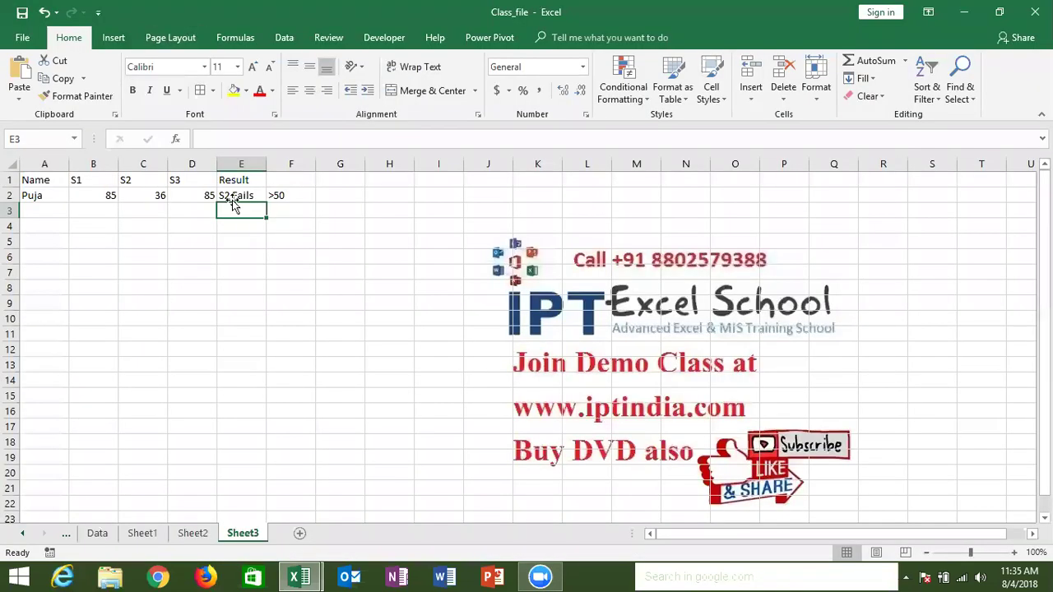
key("alt+F11")
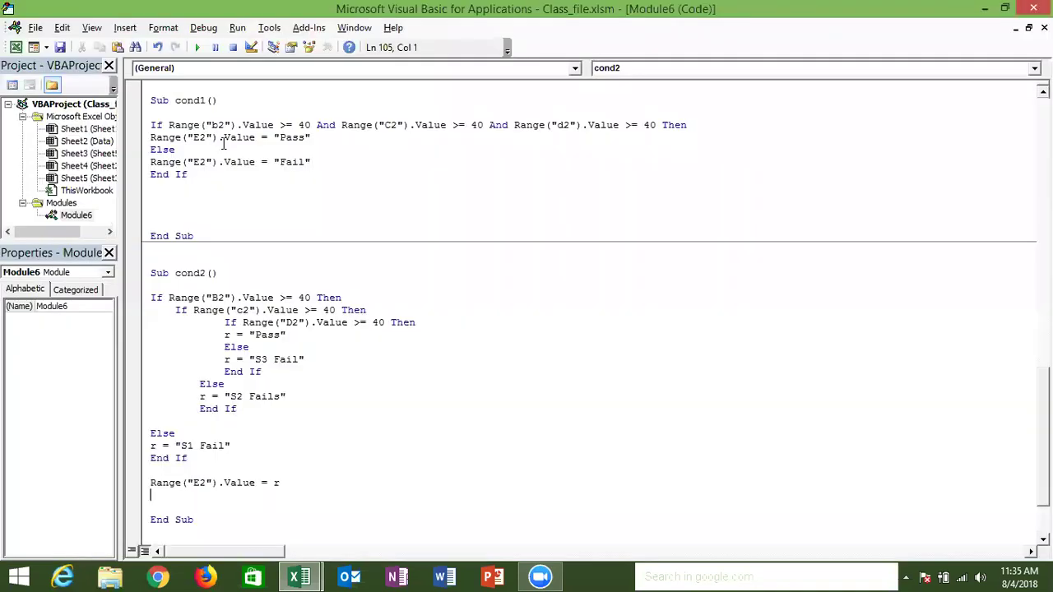
left_click(200, 49)
key("alt+F11")
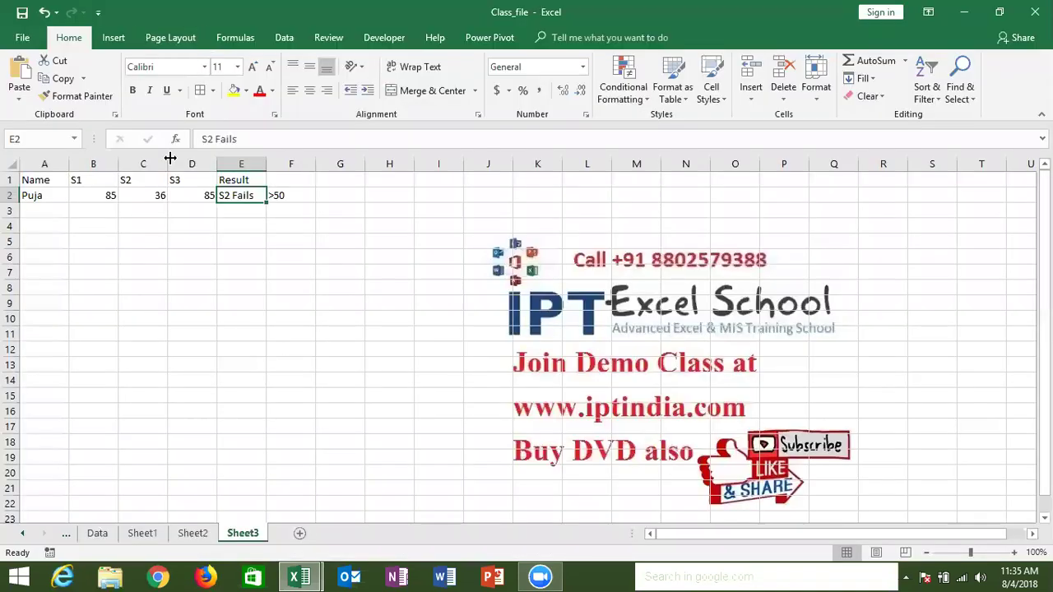
Change the S2 score in C2 to 45 and rerun cond2 to check E2.
left_click(158, 196)
type("40")
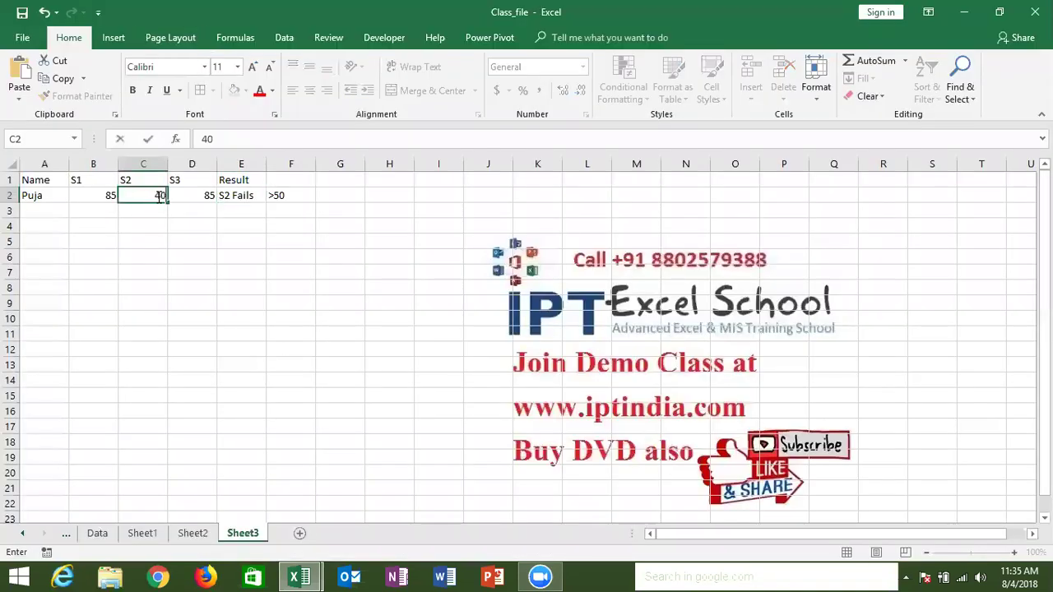
key("BackSpace")
key("BackSpace")
type("45")
key("Return")
left_click(249, 197)
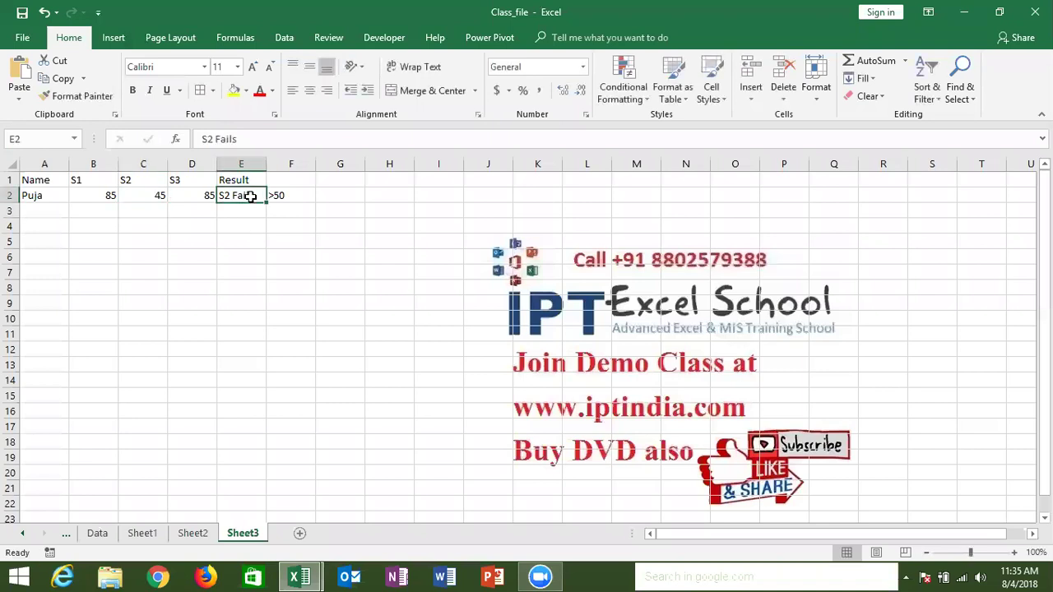
key("alt+F11")
left_click(191, 384)
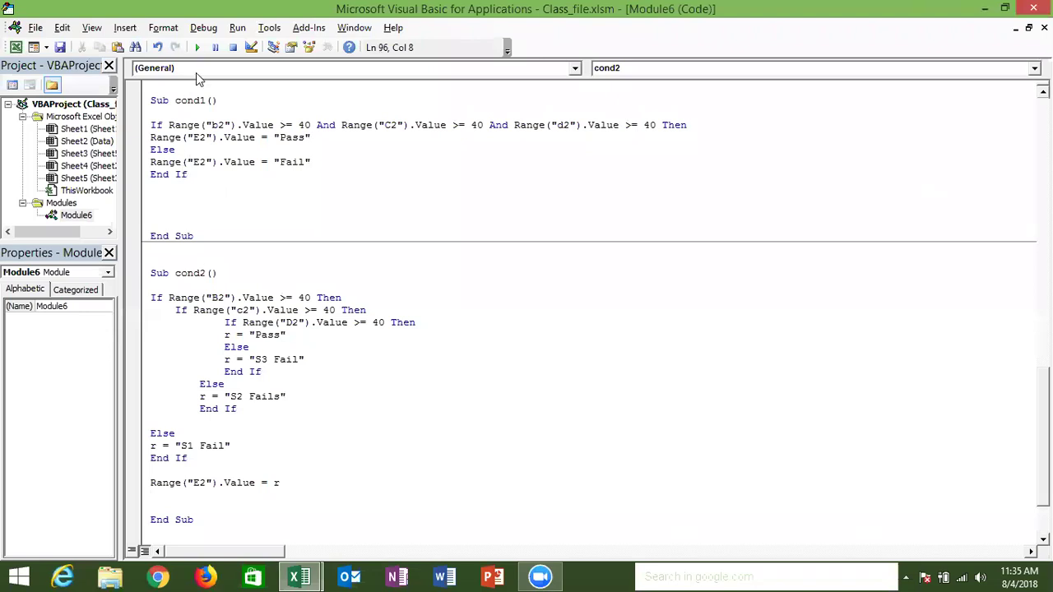
left_click(199, 49)
key("alt+F11")
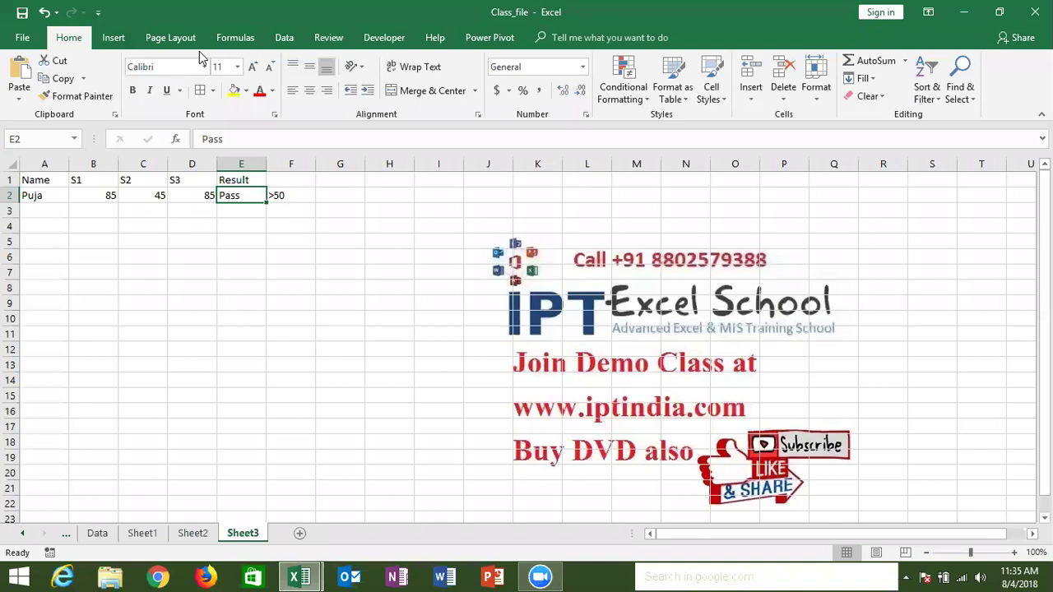
Delete the E2 result, then enter 25 in B2 and 30 in C2.
key("Delete")
key("Left")
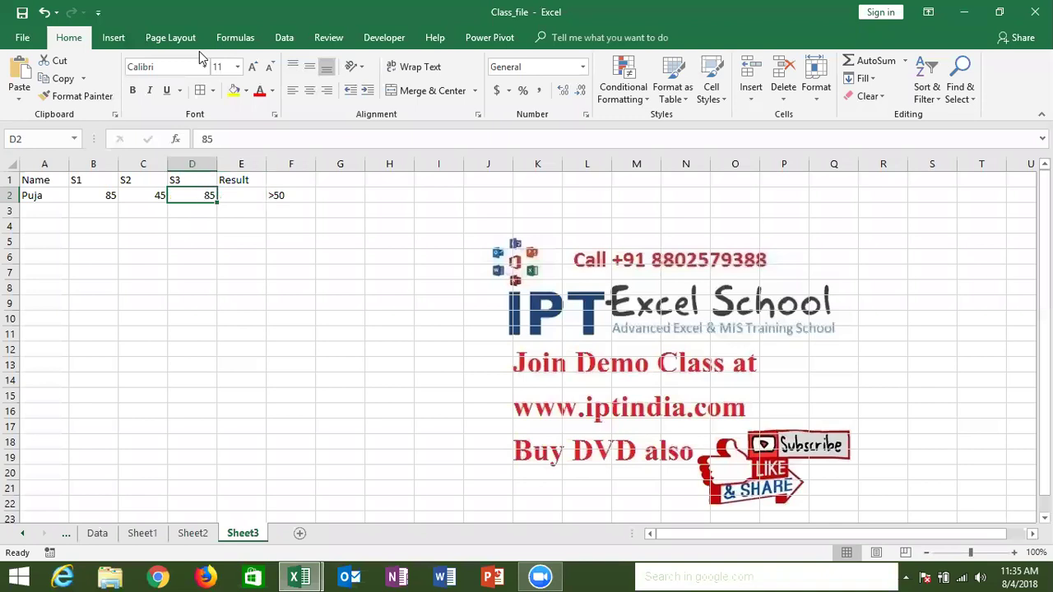
key("Left")
key("Left")
type("25")
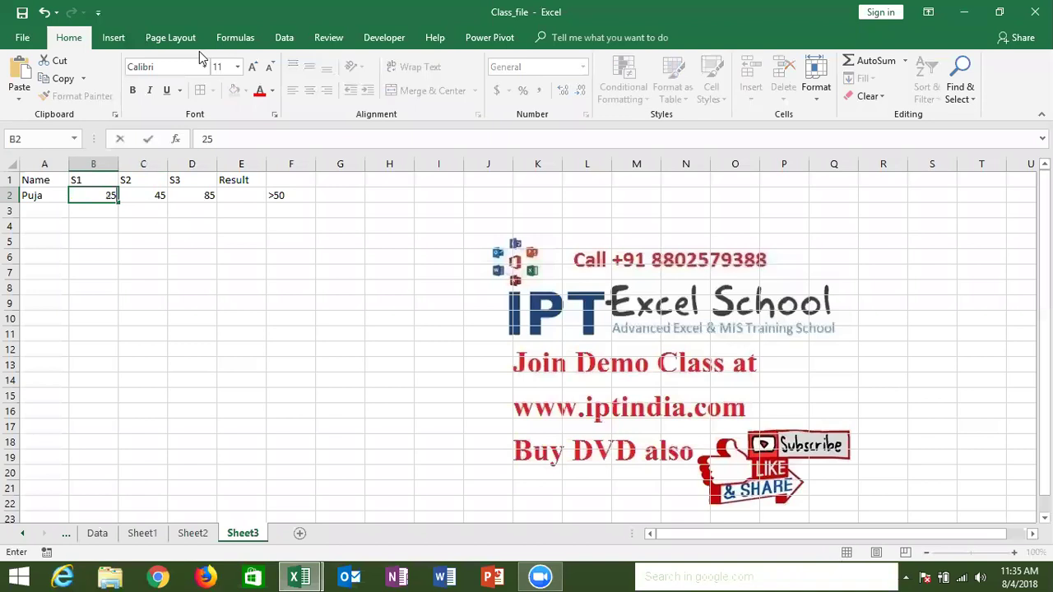
key("Tab")
key("BackSpace")
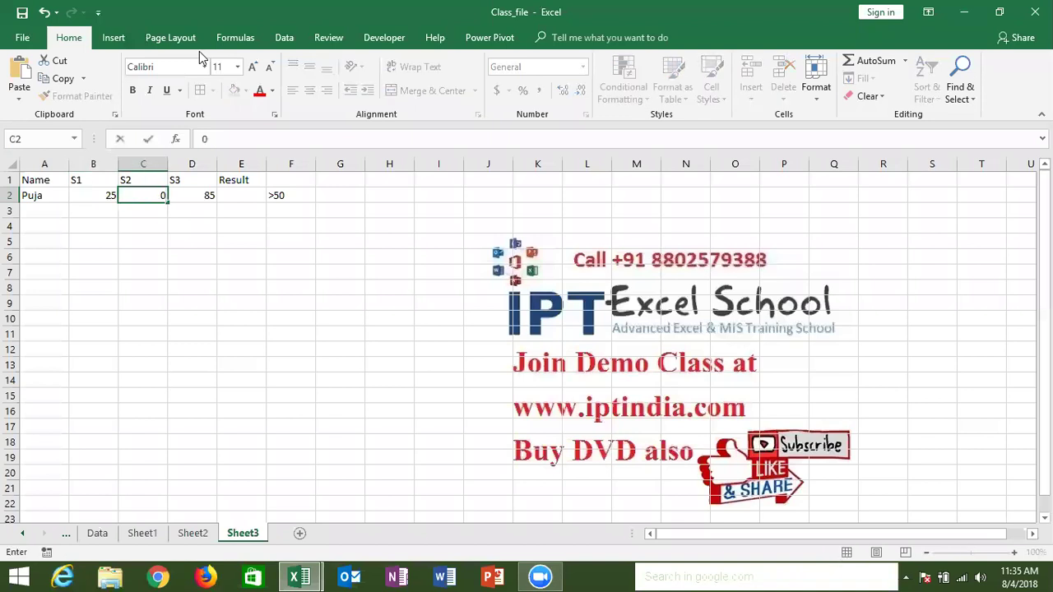
type("30")
key("Return")
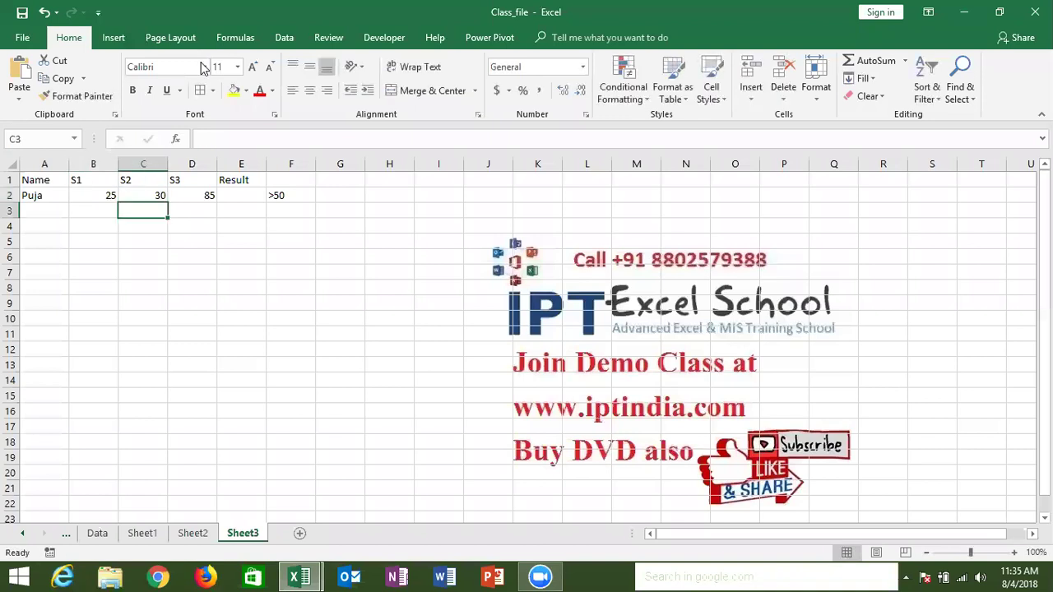
left_click_drag(97, 179, 188, 180)
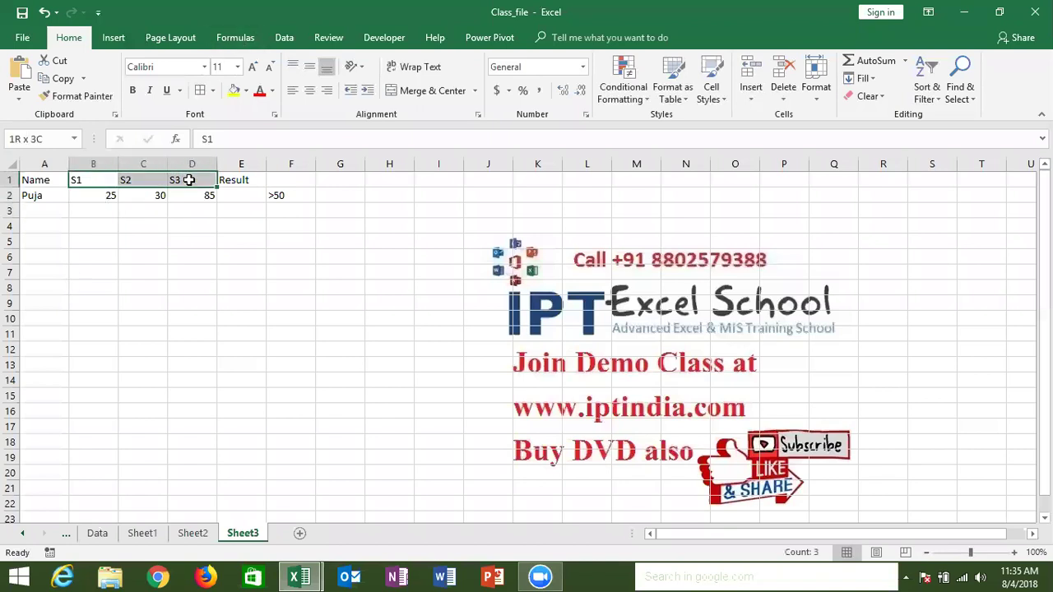
key("alt+F11")
Below cond2's End Sub, add an empty Sub Loopc1() procedure.
left_click_drag(249, 347, 277, 413)
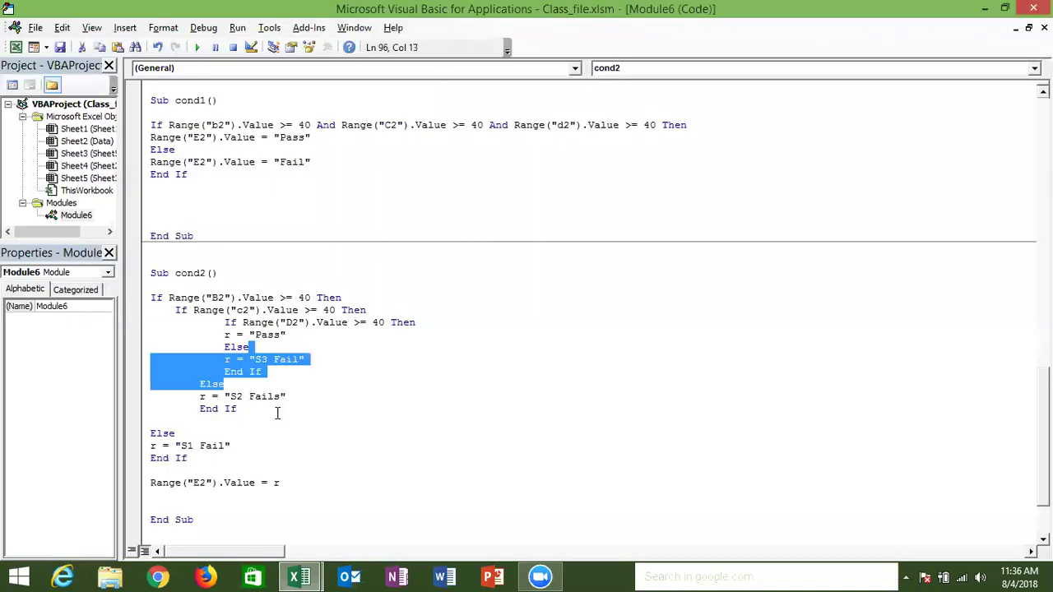
left_click(256, 511)
key("Return")
key("Return")
key("Return")
key("Return")
key("Return")
key("Return")
key("BackSpace")
key("BackSpace")
key("BackSpace")
key("BackSpace")
key("BackSpace")
key("BackSpace")
type("sub")
key("BackSpace")
type("b co")
key("BackSpace")
key("BackSpace")
type("Loopc1")
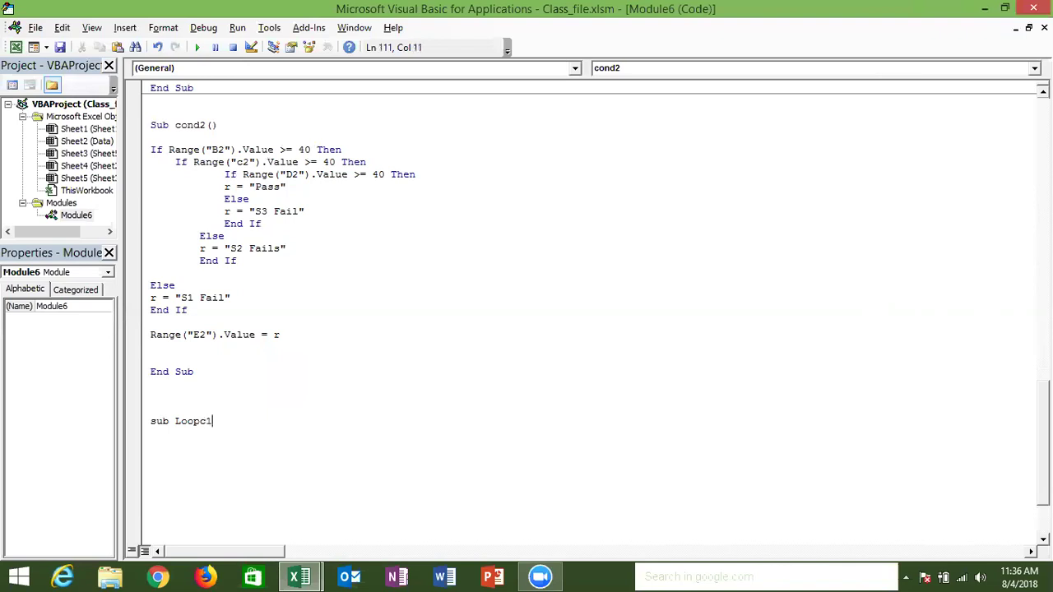
type("(")
key("Return")
key("Return")
key("Return")
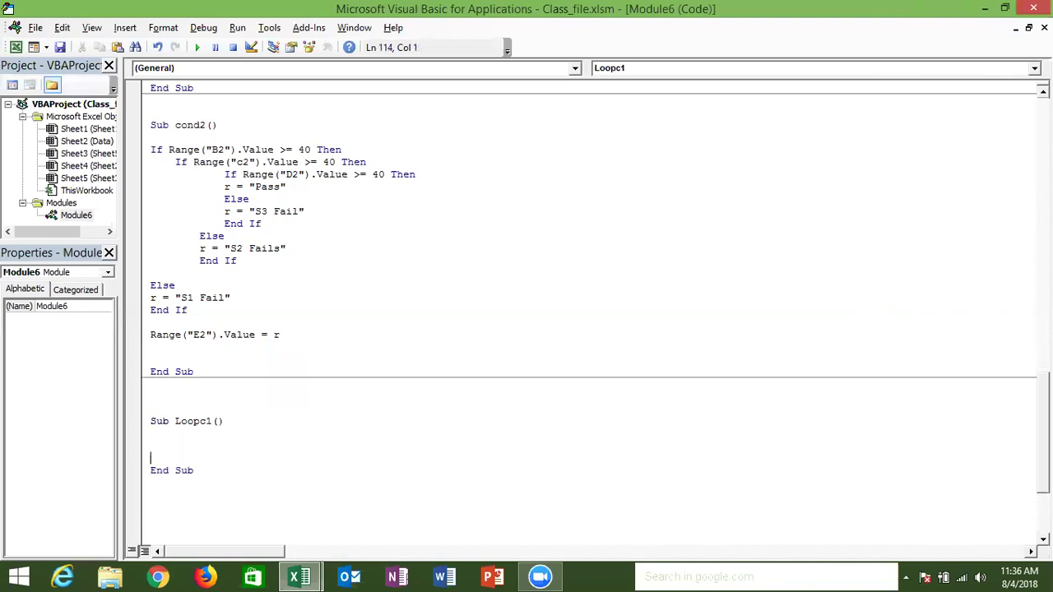
key("Up")
Add three more student names in cells A3:A5 of Sheet3.
key("alt+F11")
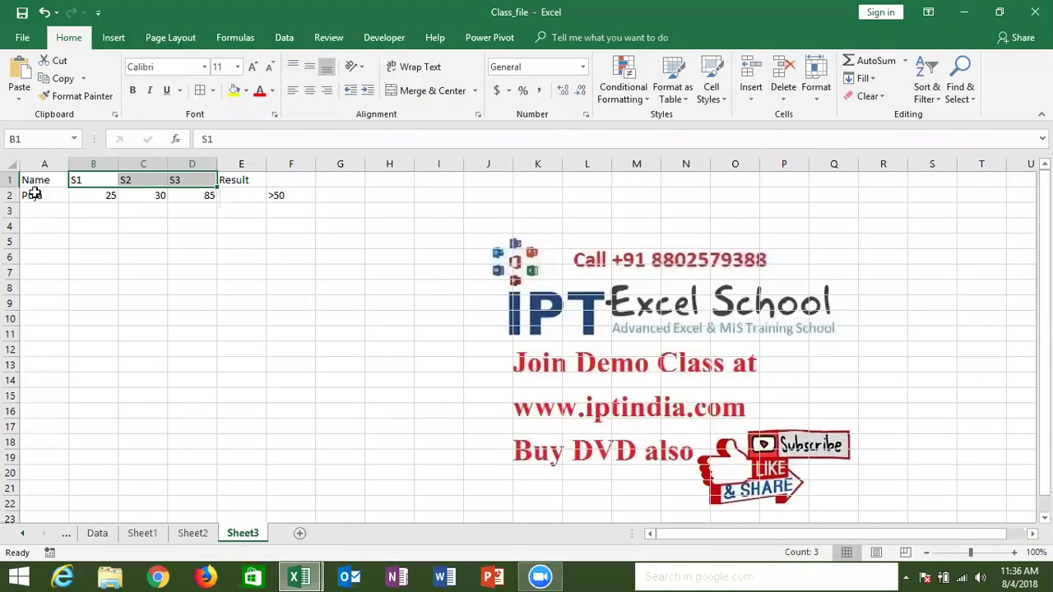
left_click(35, 193)
left_click(34, 206)
type("Neeraj")
key("Return")
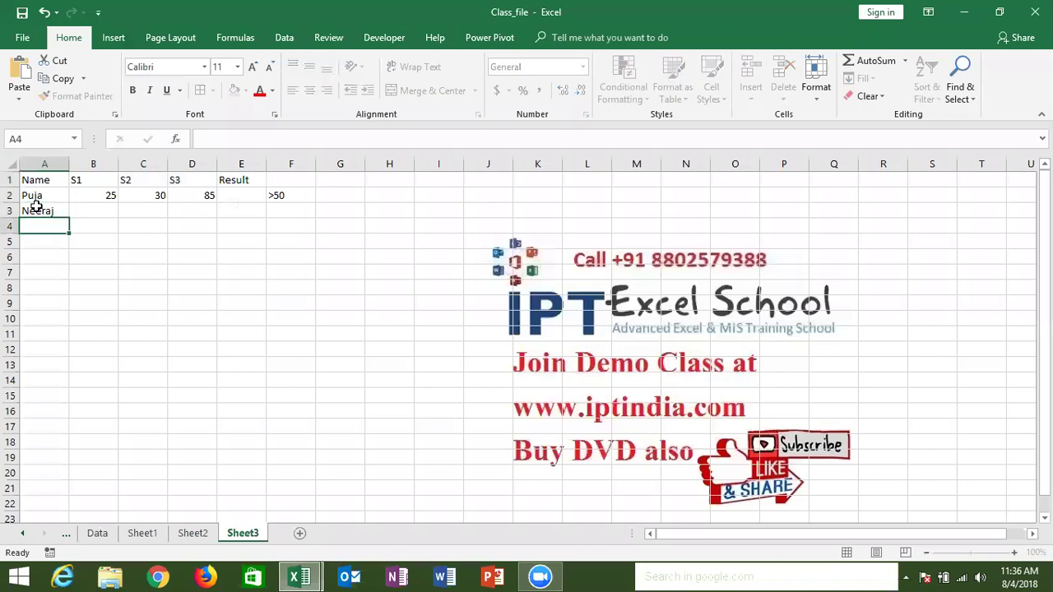
type("Uday")
key("Return")
type("Ca")
key("BackSpace")
key("BackSpace")
type("Kaviat")
key("Tab")
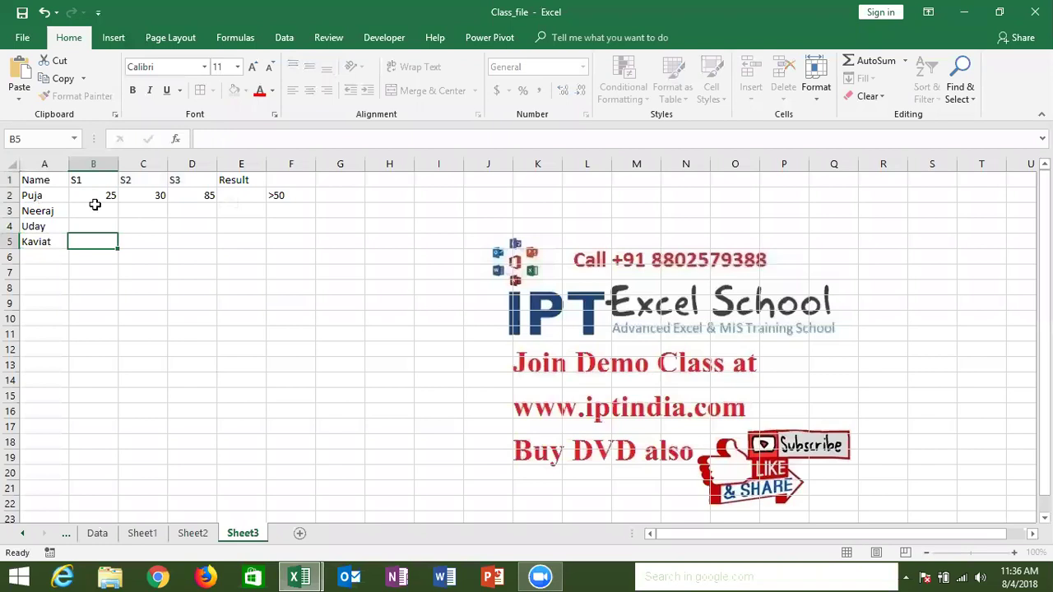
Enter =RANDBETWEEN(10,90) in B2 and fill it across B2:D5.
left_click(97, 197)
type("=")
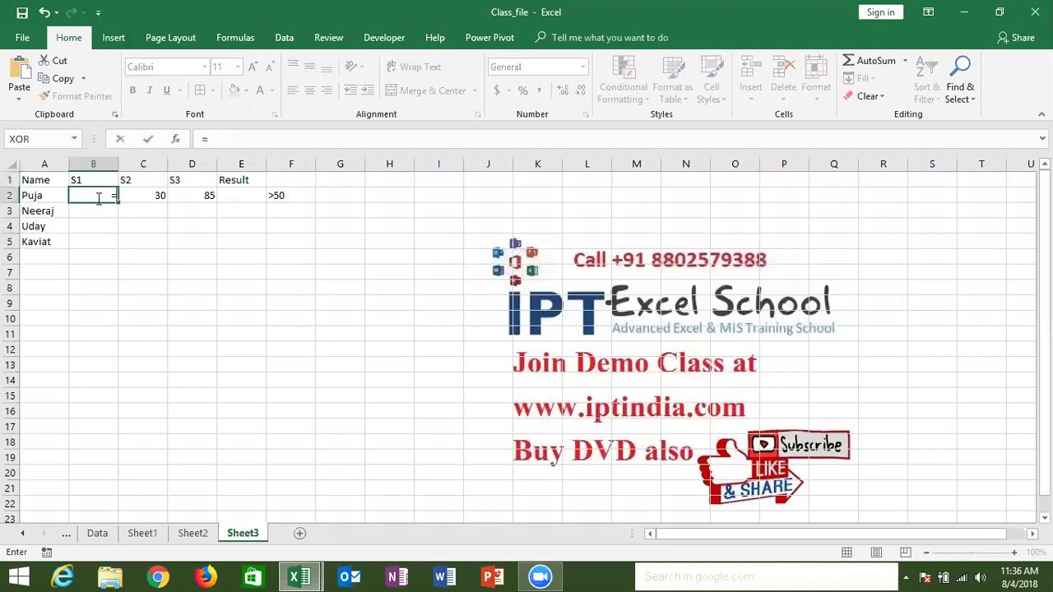
type("ra")
key("Down")
key("Down")
key("Tab")
type("10,90")
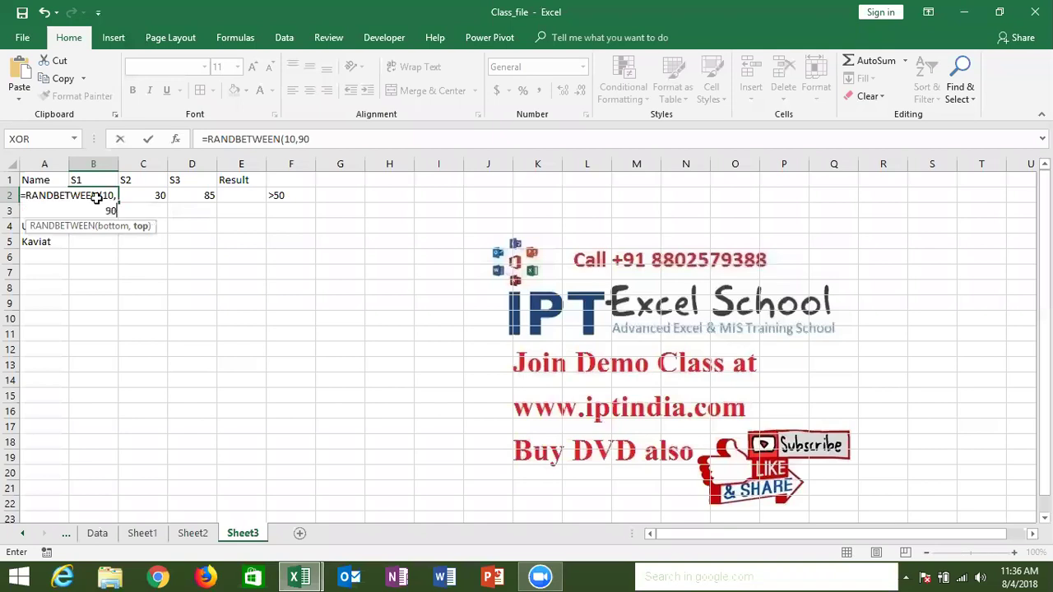
key("Return")
left_click_drag(96, 197, 191, 198)
key("shift+Down")
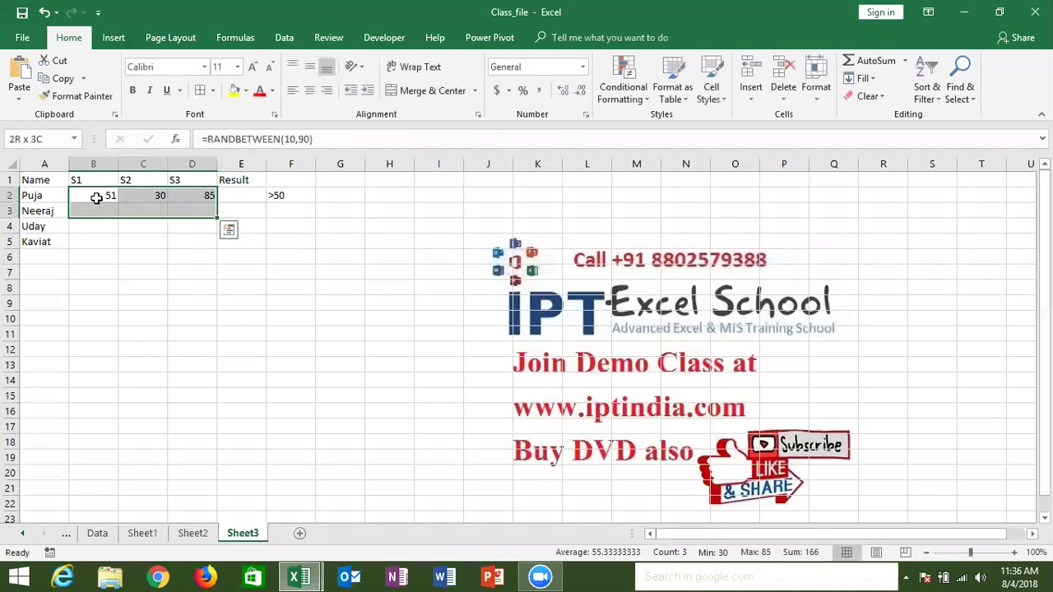
key("shift+Down")
key("shift+Down")
key("ctrl+d")
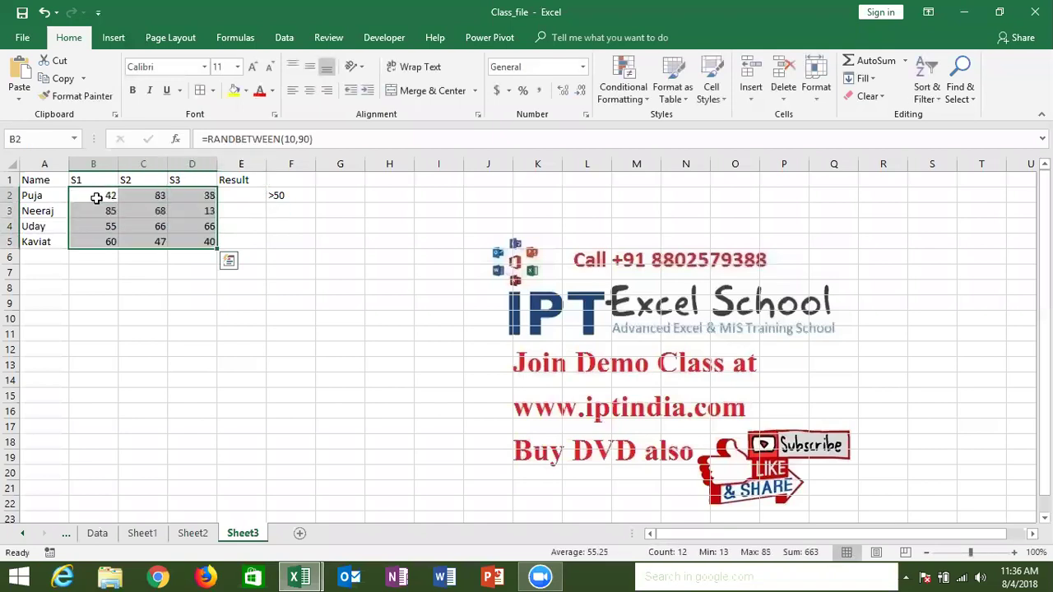
Paste B2:D5 back as fixed values and delete the >50 note in F2.
key("ctrl+c")
left_click(19, 100)
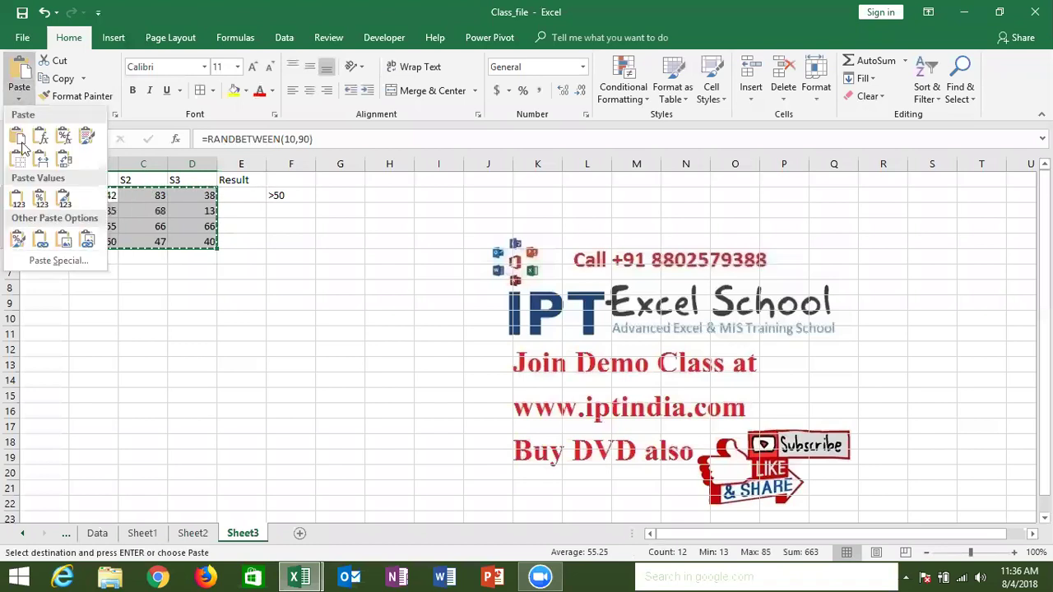
left_click(14, 200)
key("Escape")
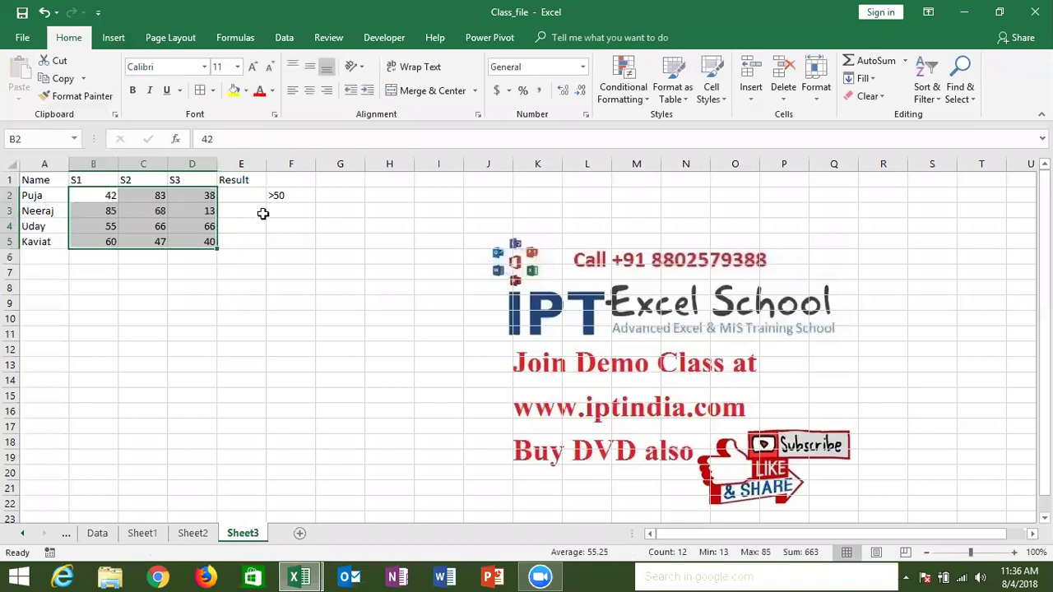
left_click(271, 195)
key("Delete")
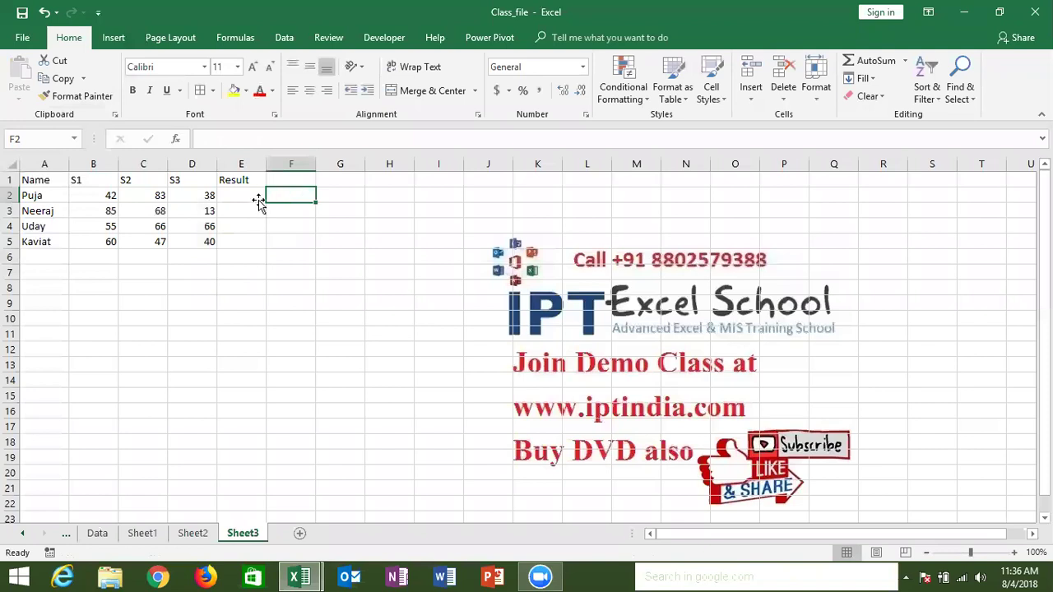
left_click(258, 200)
Start Loopc1's outer loop with For i = 2 To 5, covering the student rows.
key("alt+F11")
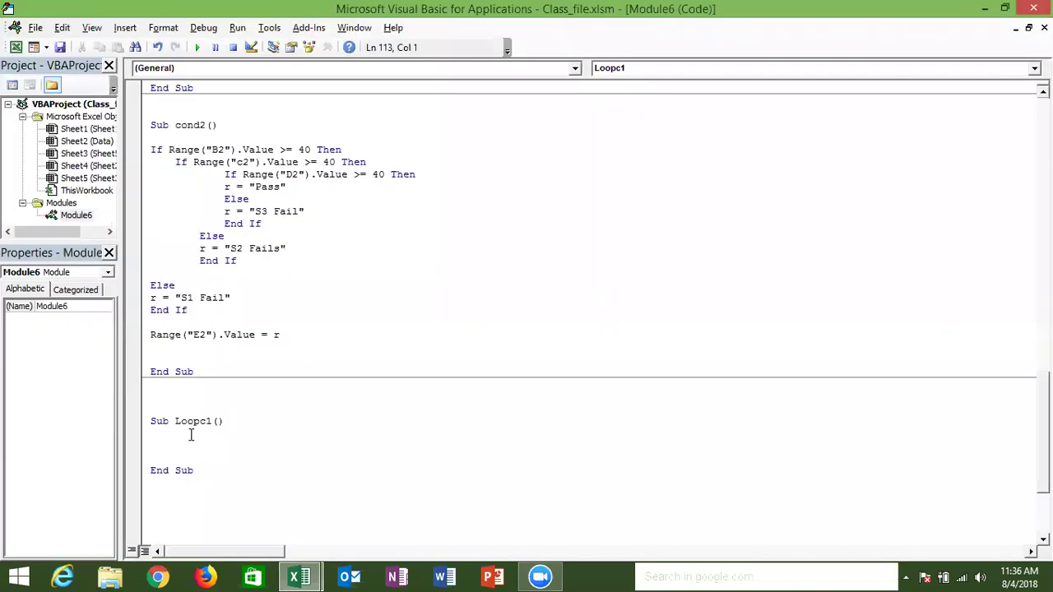
key("Return")
key("Up")
type("for i = 1 to")
key("alt+Tab")
key("alt+Tab")
key("BackSpace")
key("BackSpace")
key("BackSpace")
key("BackSpace")
key("BackSpace")
type("2 to")
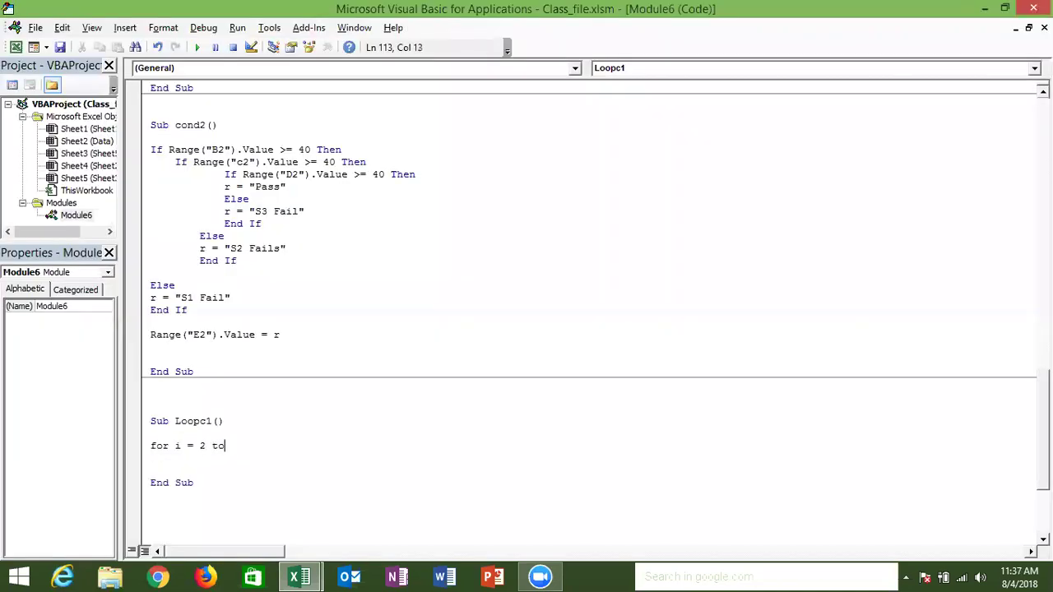
key("alt+Tab")
key("alt+Tab")
type("5")
key("Return")
key("Return")
key("Tab")
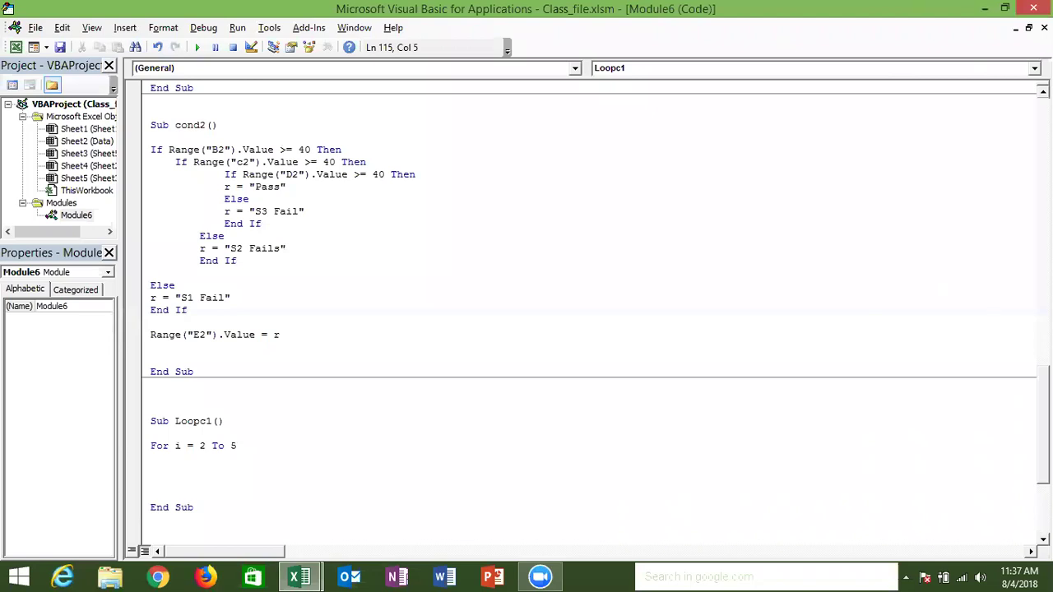
Add the inner loop For j = 2 To 4 for the S1–S3 columns.
type("for j= 2 to ")
type("4")
key("alt+F11")
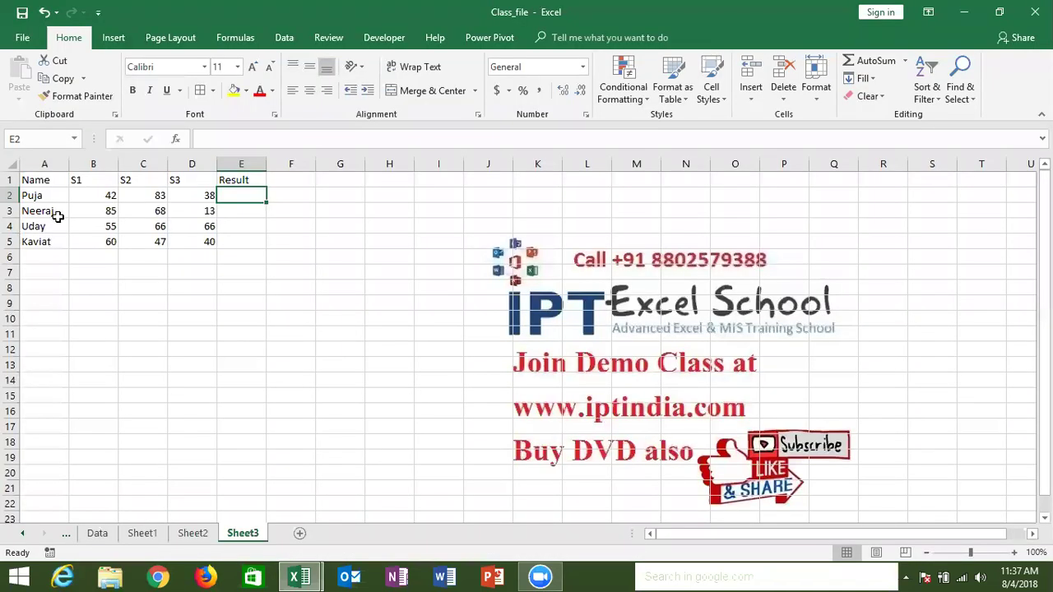
left_click(93, 177)
left_click(151, 178)
left_click(191, 179)
key("alt+F11")
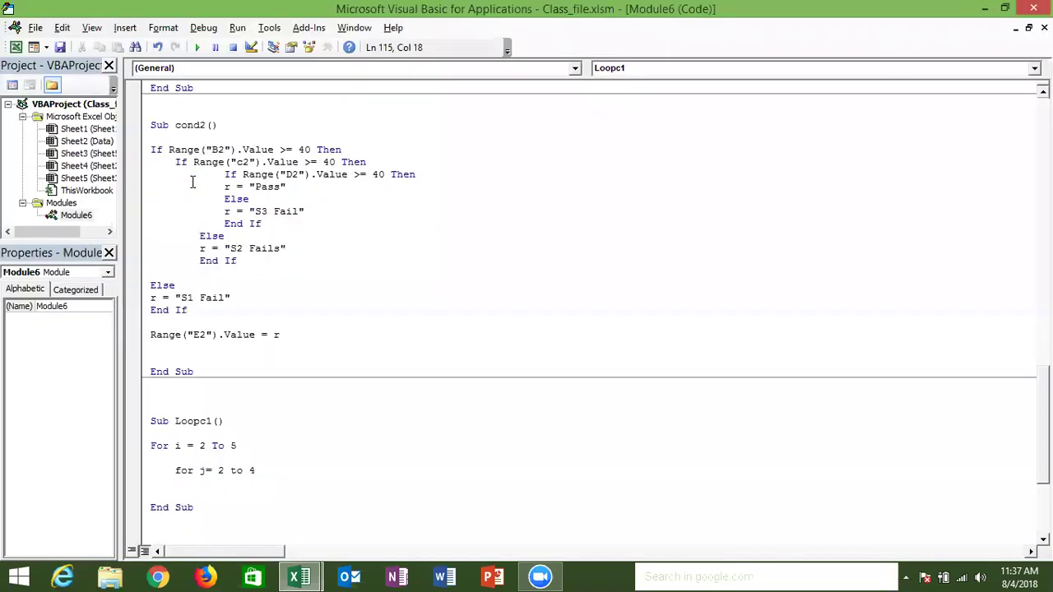
Close the loops with Next j and Next i.
key("Return")
key("Return")
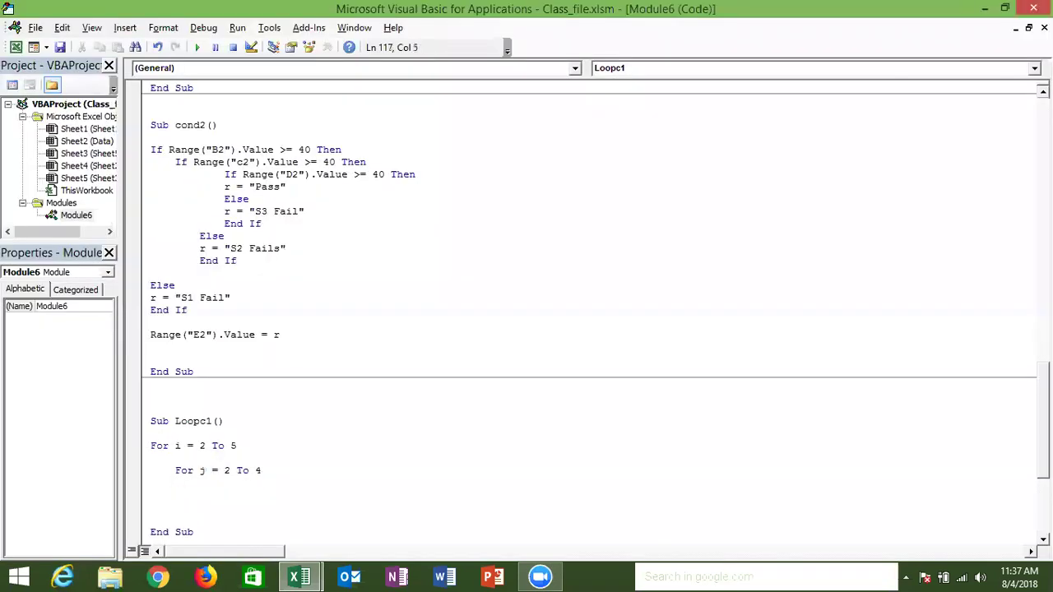
type("nex")
key("BackSpace")
type("xt k")
key("BackSpace")
type("k")
key("BackSpace")
type("j")
key("Return")
key("Return")
key("BackSpace")
key("BackSpace")
type("next i")
key("Return")
Inside the inner loop, add the condition If Cells(i, j).Value >= 40 Then.
key("Up")
key("Up")
key("Up")
key("Up")
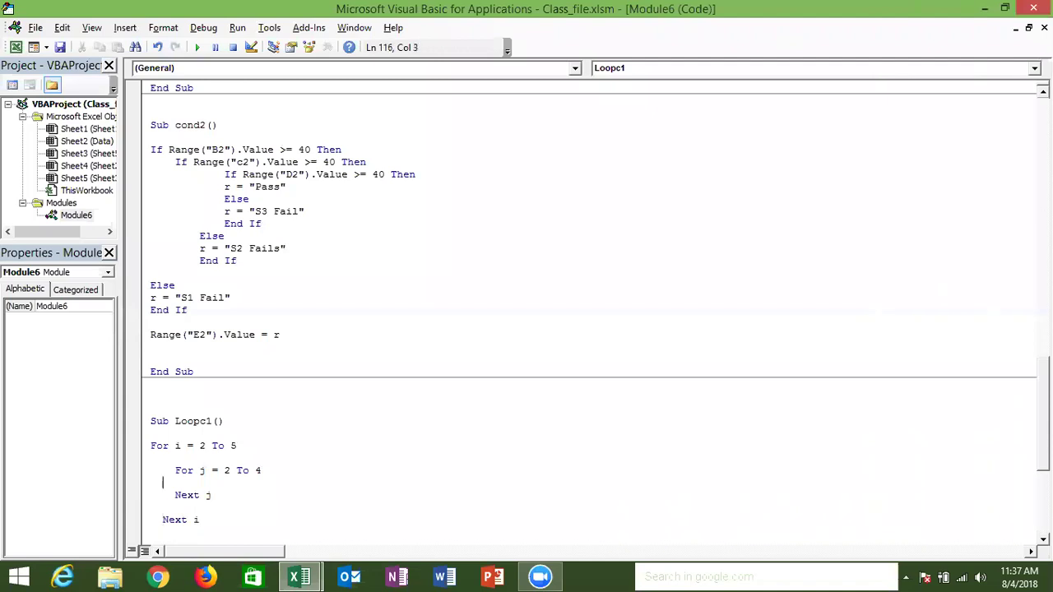
key("Down")
key("Down")
key("Return")
key("Up")
key("Up")
key("Right")
key("Right")
key("Return")
key("Up")
key("Up")
type("cells")
key("BackSpace")
key("BackSpace")
key("BackSpace")
key("BackSpace")
type("if cells(")
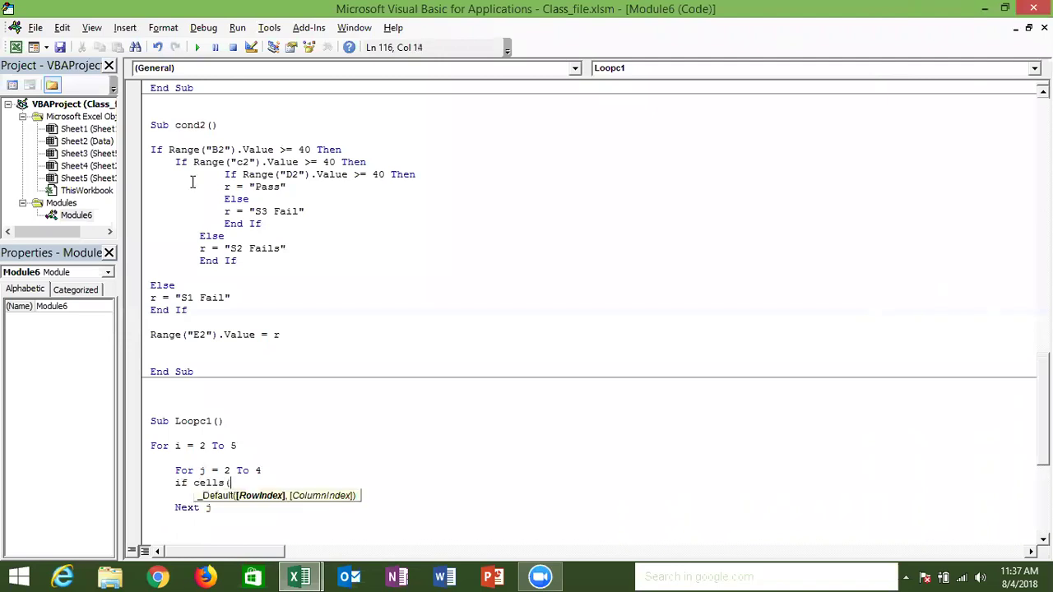
type("i")
type(",j)")
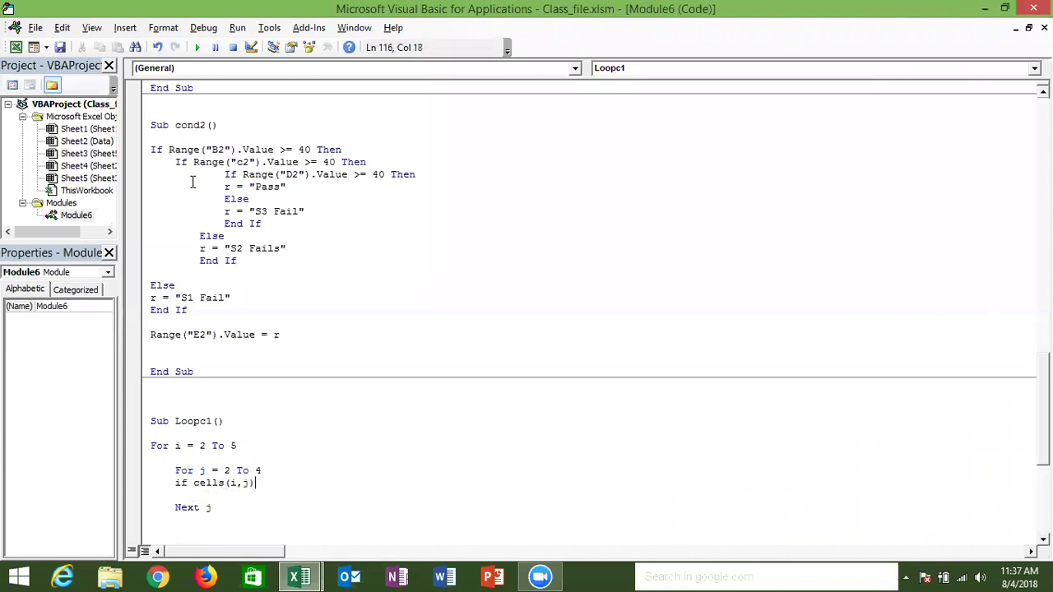
type(".value")
type(" >= 40 then")
Add k = k + 1 under the If Cells(i, j) line.
key("Return")
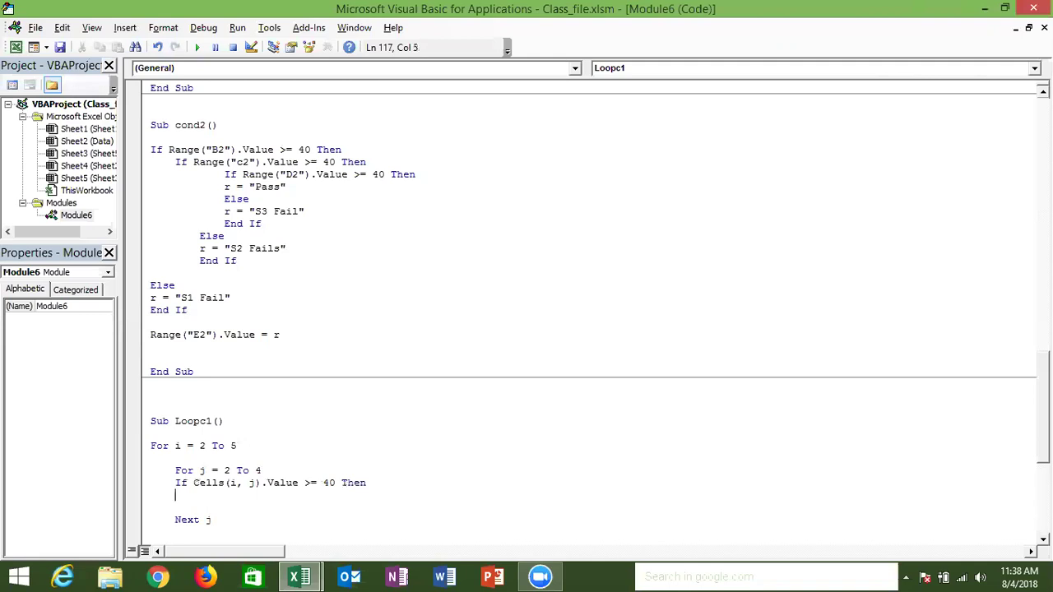
type("r")
type("=")
key("BackSpace")
key("BackSpace")
type("k=")
type("k")
type("1")
Begin declaring k with Dim k As Int below the Loopc1 header.
left_click(166, 433)
type("k")
key("BackSpace")
type("dim k as ")
type("in")
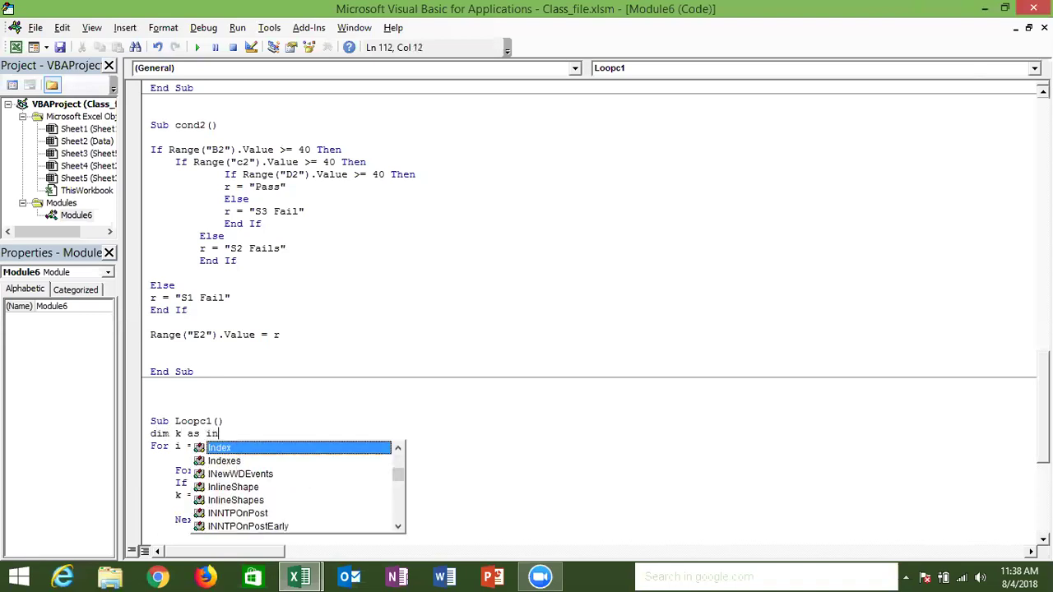
type("t")
Declare k As Integer and r As String in Loopc1.
key("Tab")
key("Return")
type("dim r as str")
key("Tab")
key("BackSpace")
key("BackSpace")
key("BackSpace")
key("BackSpace")
key("BackSpace")
key("BackSpace")
key("BackSpace")
key("BackSpace")
key("BackSpace")
key("BackSpace")
key("BackSpace")
key("BackSpace")
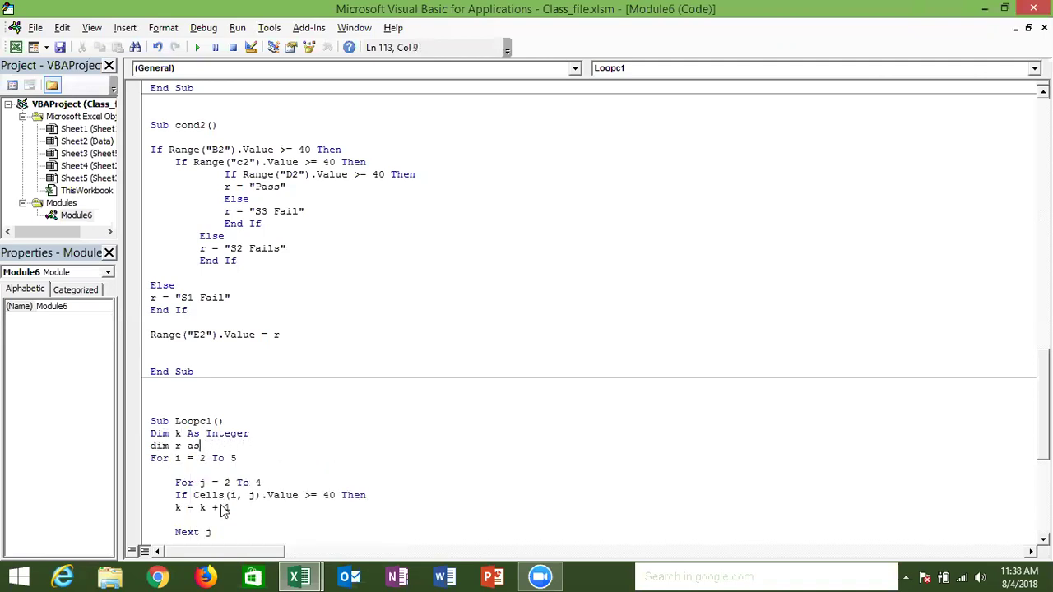
type(" str")
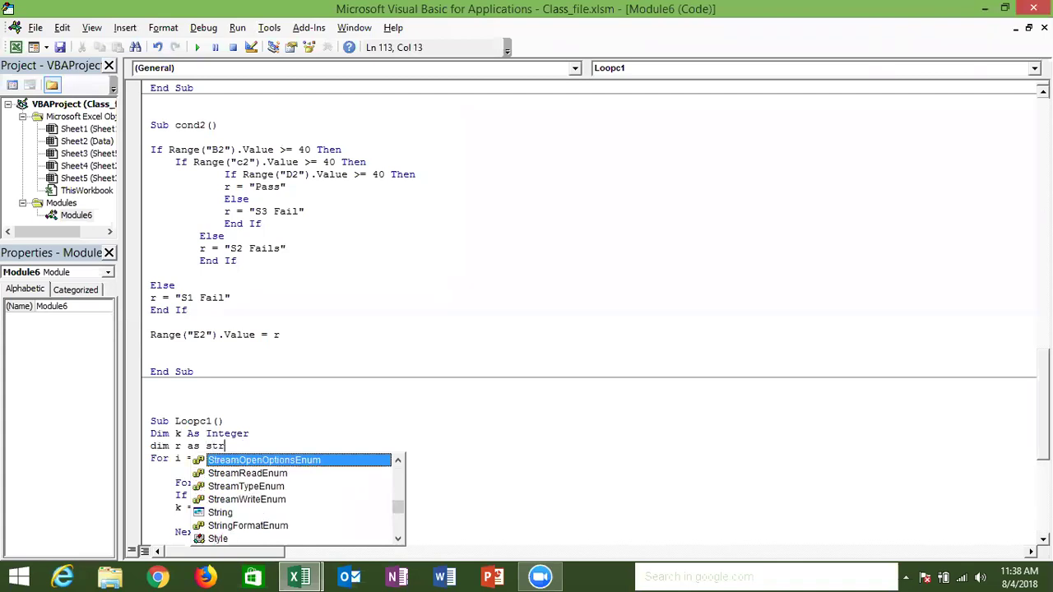
type("i")
key("Tab")
Add an Else branch with r = r & "," & "S" & j & " Fail", fixing the compile error.
left_click(224, 508)
key("End")
key("Down")
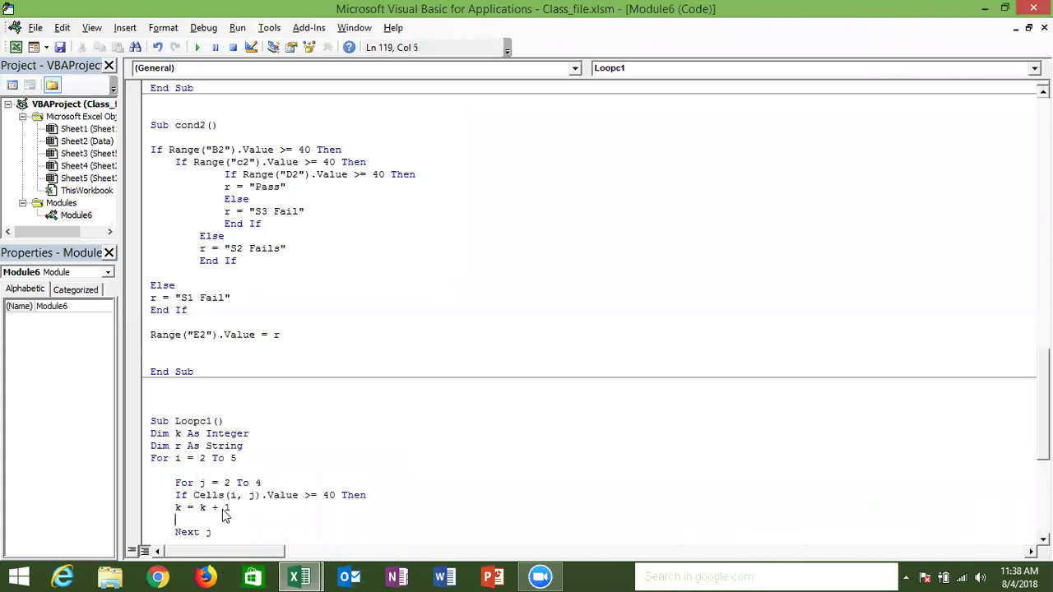
type("es")
key("BackSpace")
type("lse")
key("Return")
key("Return")
left_click(175, 519)
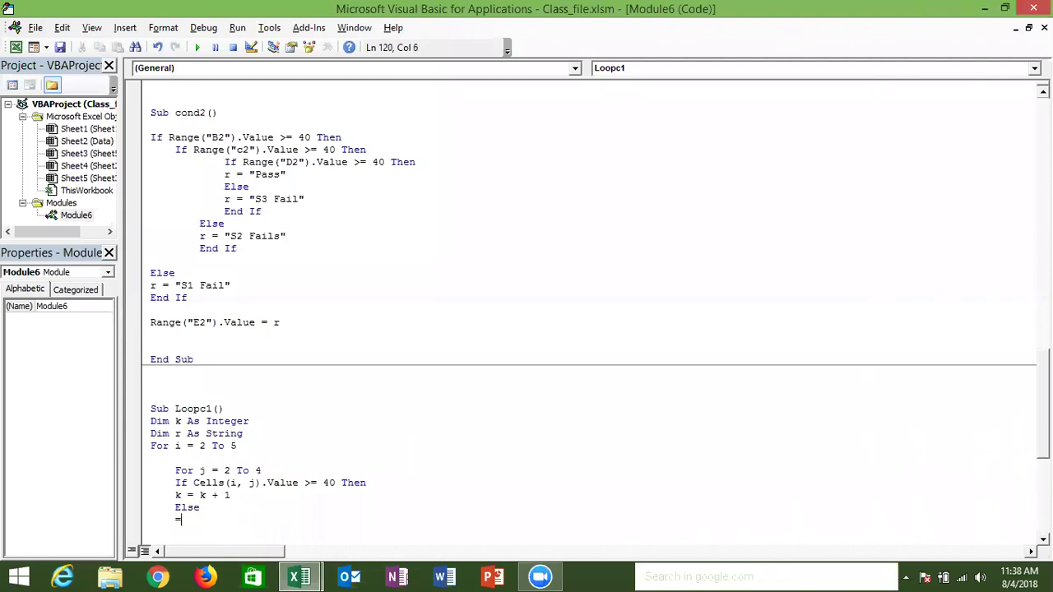
type("r=\"")
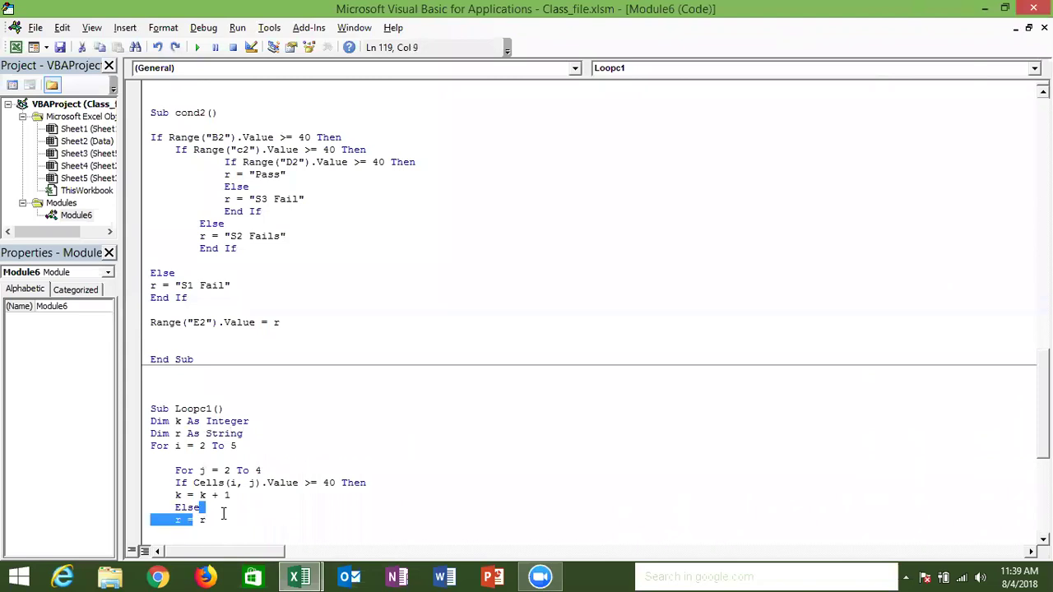
type("&\",\" & ")
type("\"")
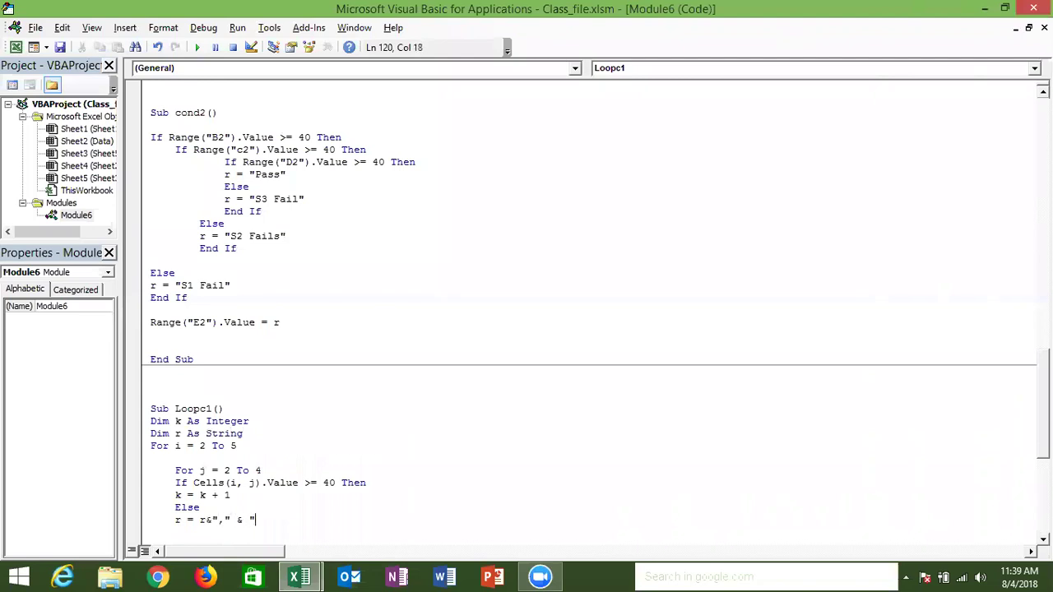
type("S\" & j & ")
type("\"")
type(" Fail\"")
key("Return")
key("Return")
left_click(212, 520)
left_click(212, 532)
key("Return")
left_click(205, 521)
left_click(206, 531)
Close the score check with End If and start an If k>3 Then line after Next j.
scroll(588, 313, "down", 6)
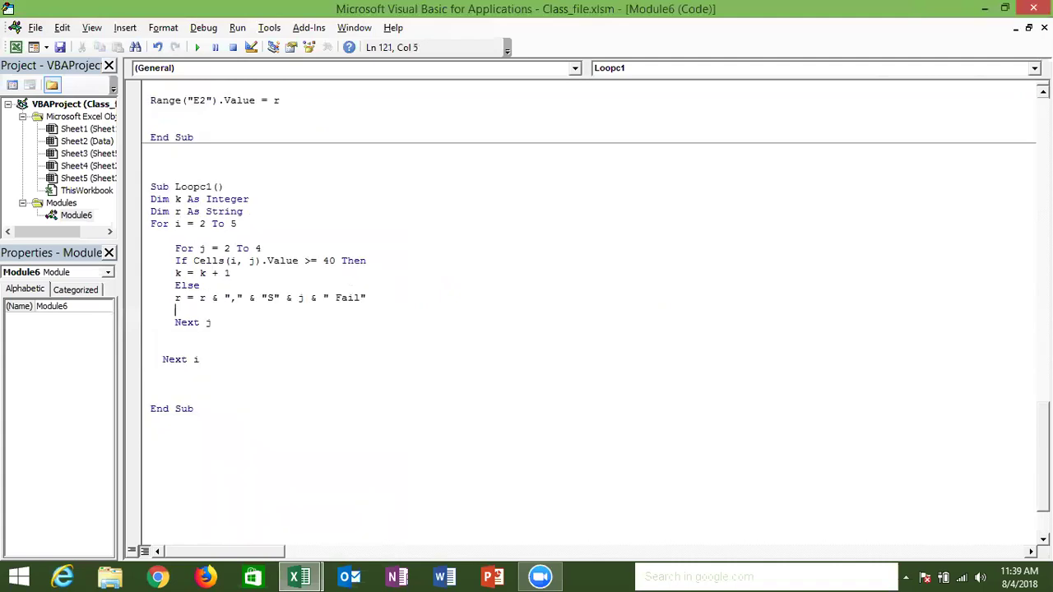
type("en dif")
key("Return")
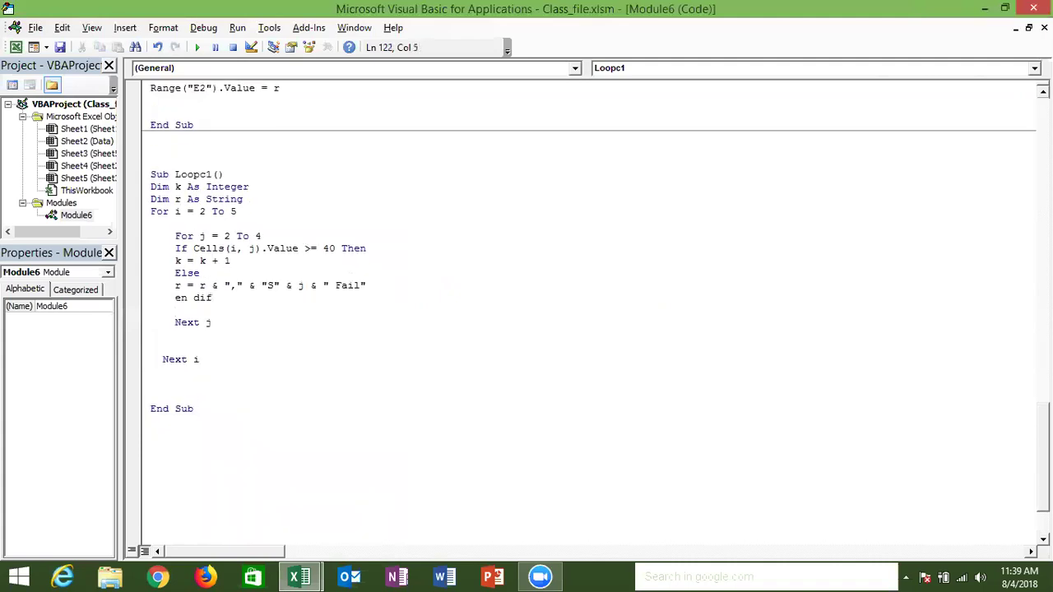
key("BackSpace")
key("BackSpace")
key("BackSpace")
key("BackSpace")
type("e")
key("BackSpace")
key("BackSpace")
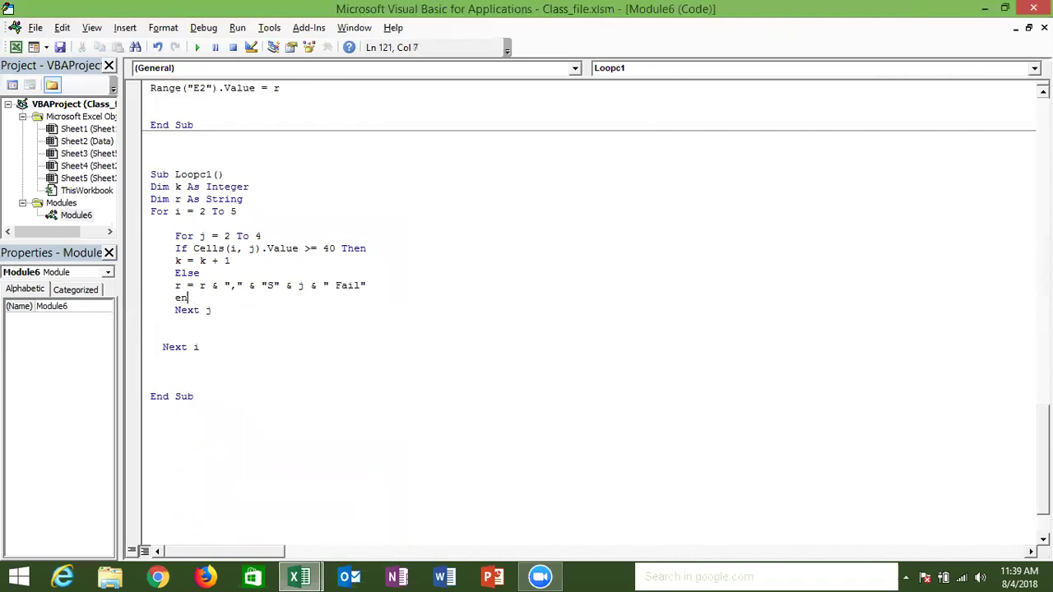
type("d if")
key("Down")
key("Down")
key("Return")
type("if ")
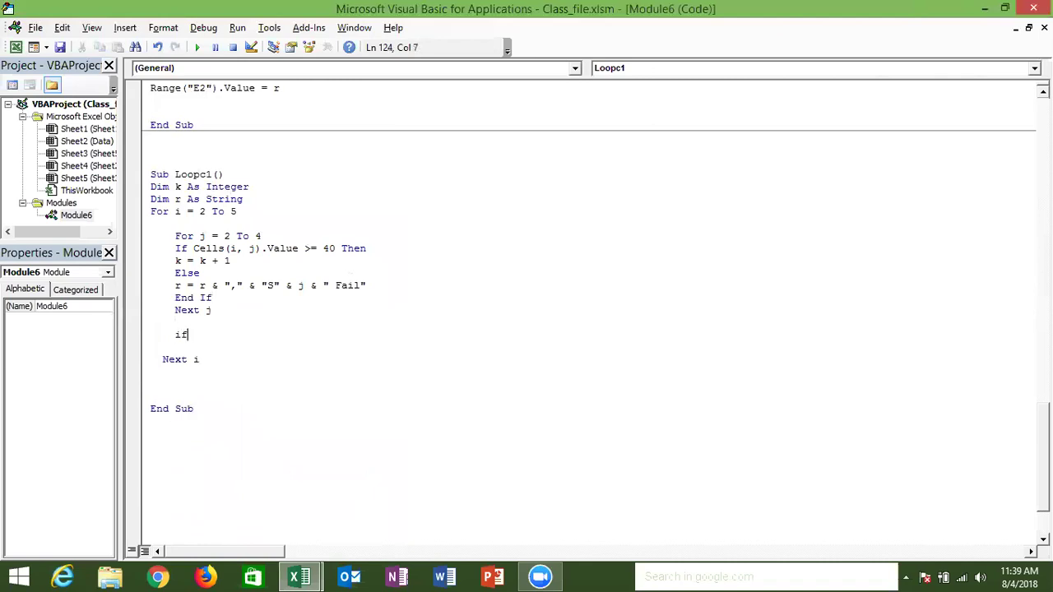
type("k")
type(">")
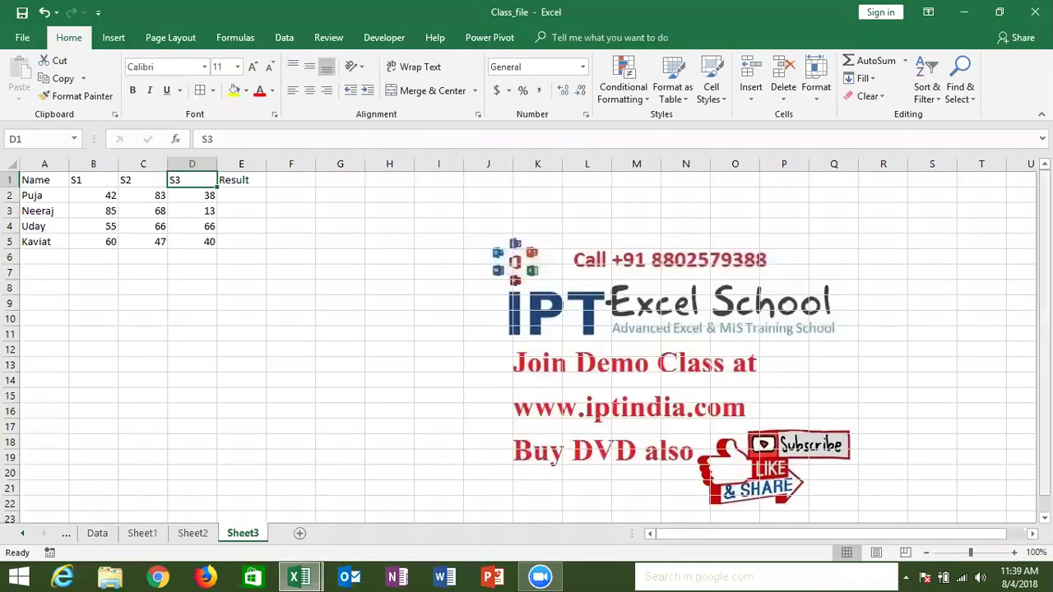
type("3 Then")
Set r = "Pass" inside the k condition and close it with End If.
key("Return")
type("r=")
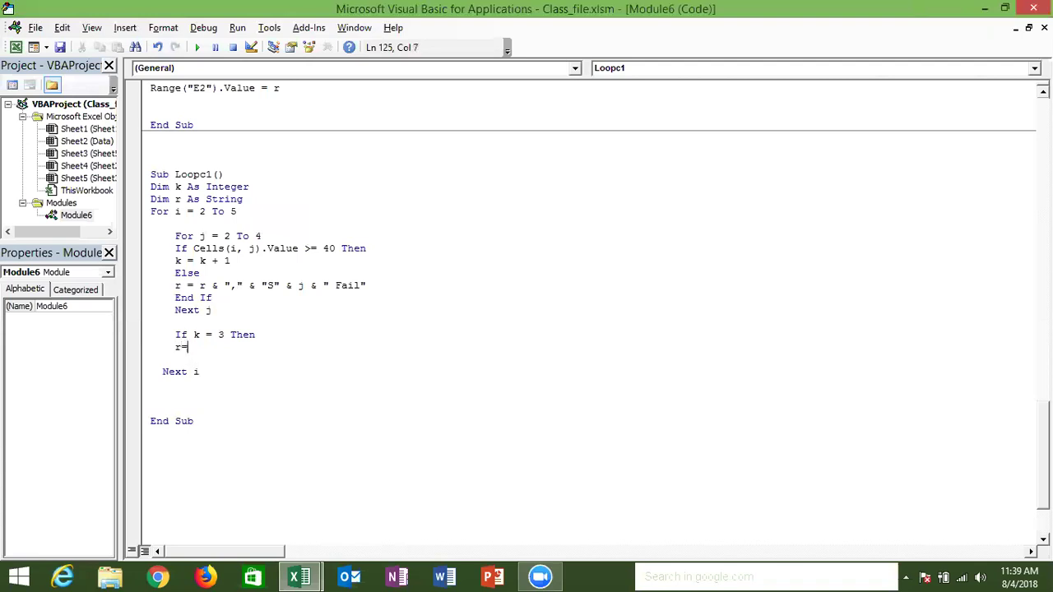
type("\"Pass\"")
key("Return")
type("el")
key("BackSpace")
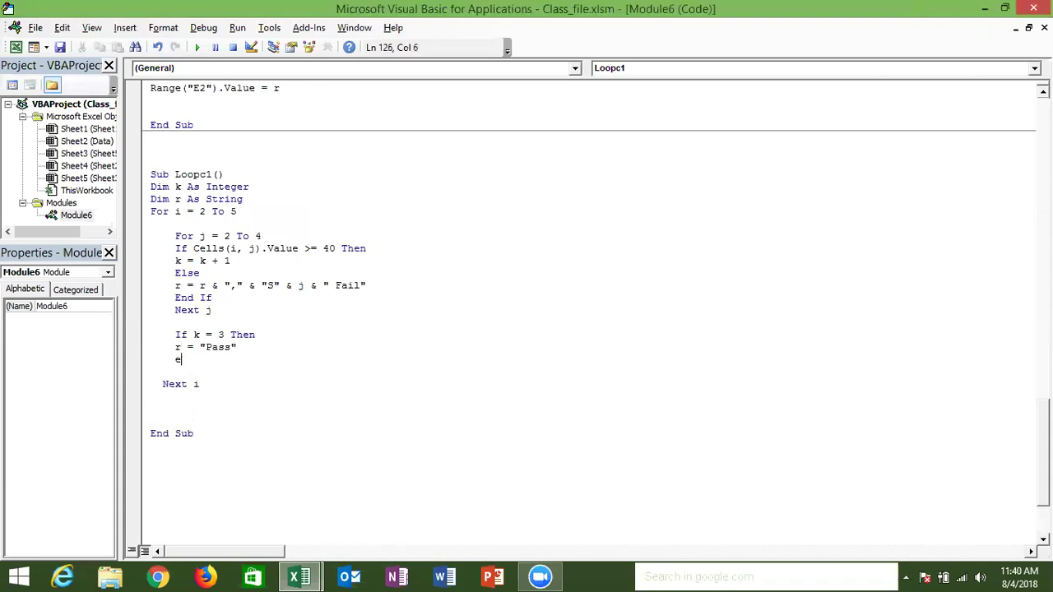
type("nd if")
key("Return")
key("Return")
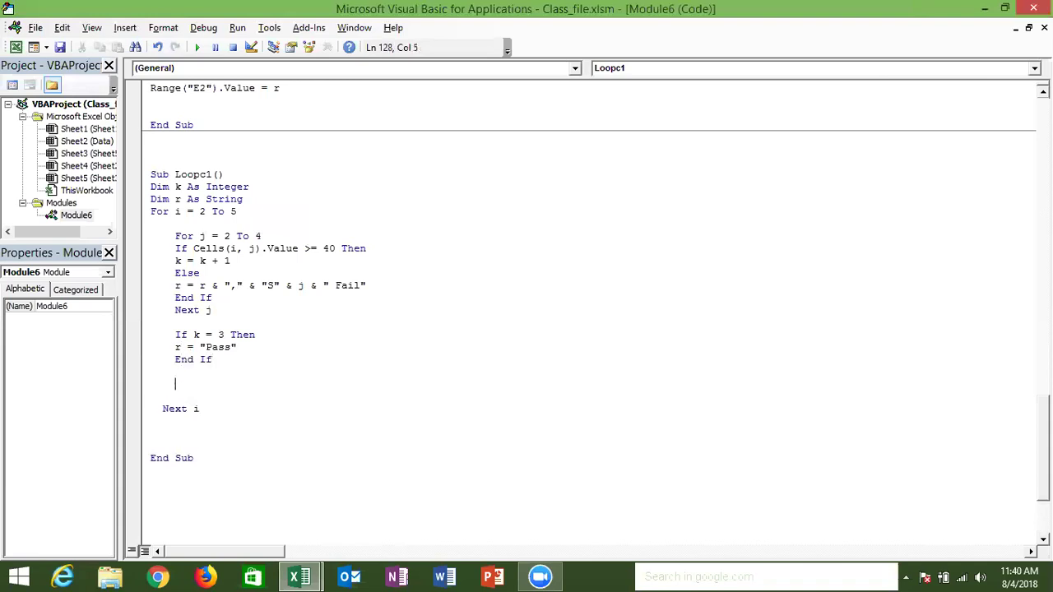
Write r into the Result column with Cells(i, 5).Value = r before Next i.
type("cells(")
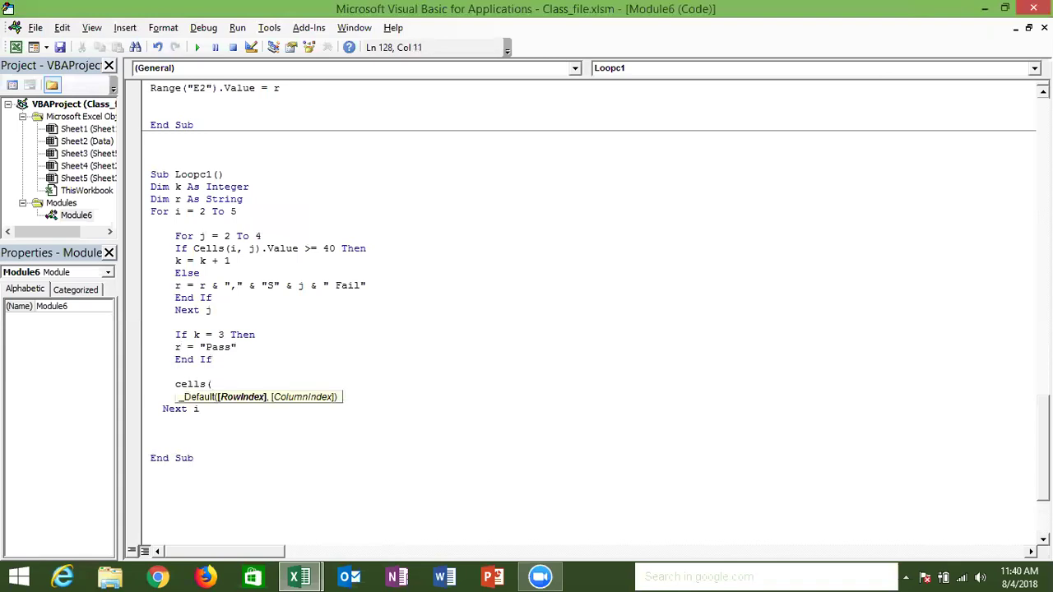
type("i")
key("alt+F11")
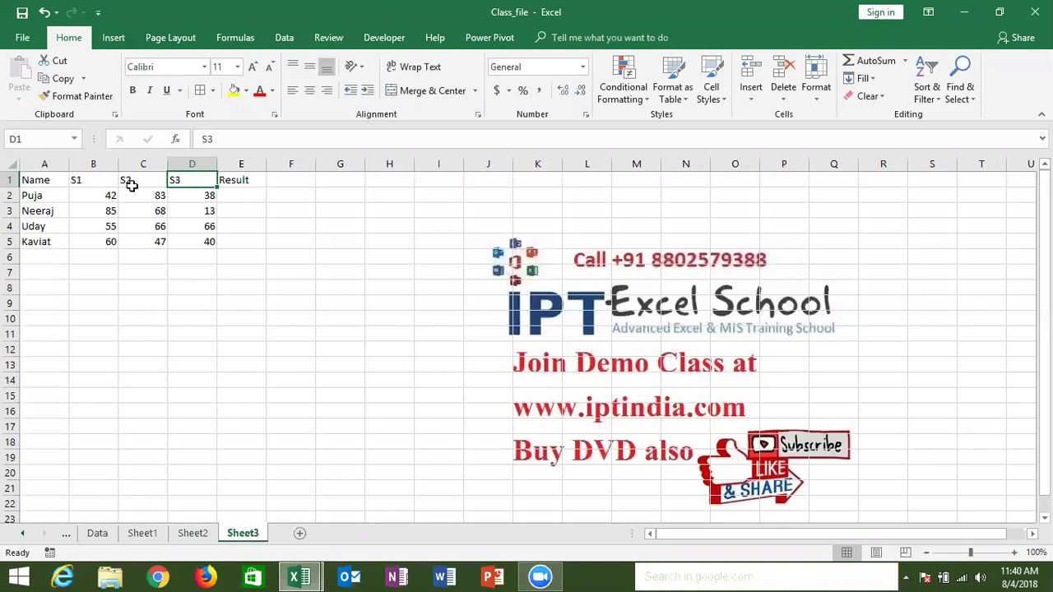
key("alt+F11")
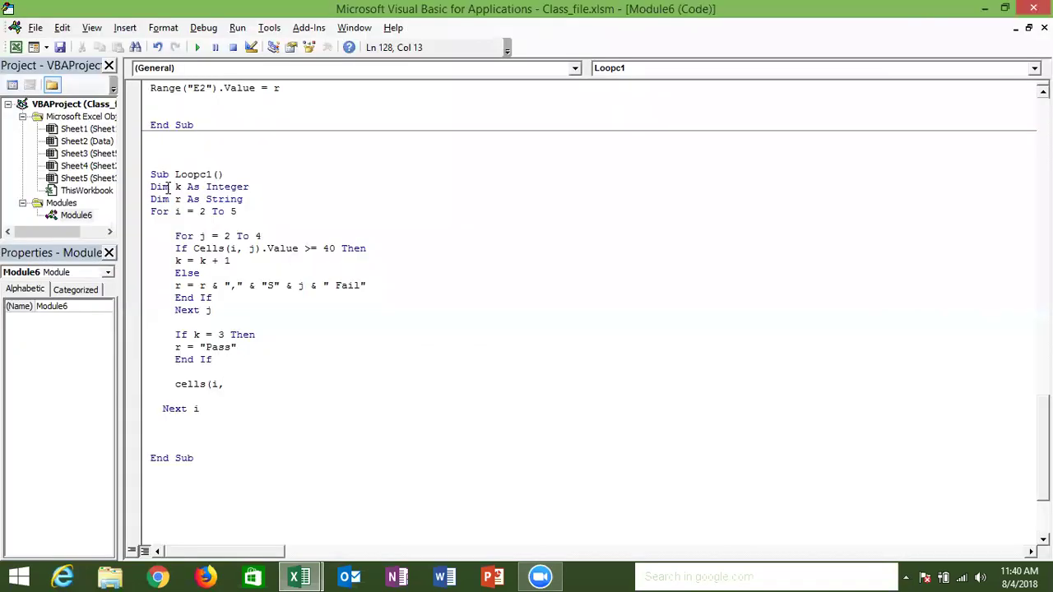
type("5).value=")
type("r")
left_click(188, 415)
left_click(188, 440)
left_click(212, 335)
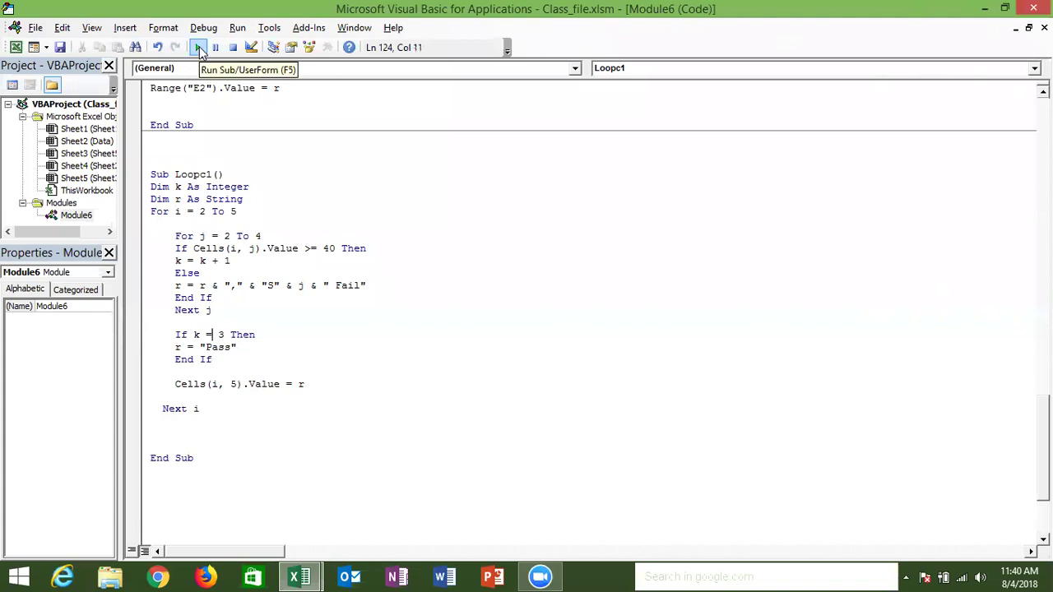
Run Loopc1, check the ",S4 Fail" results on Sheet3, and go back to the counter line.
left_click(200, 49)
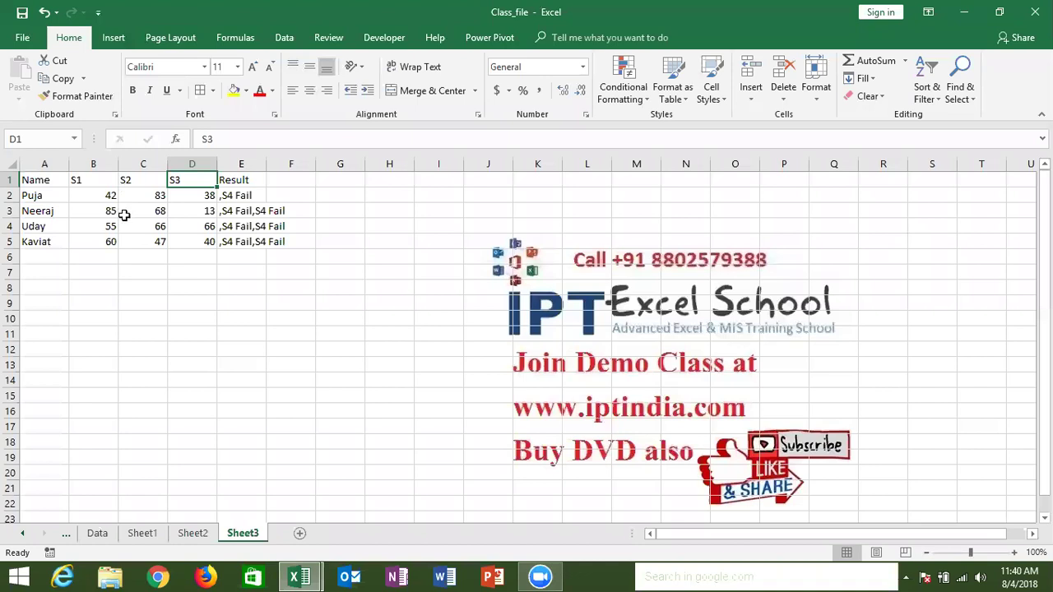
key("alt+F11")
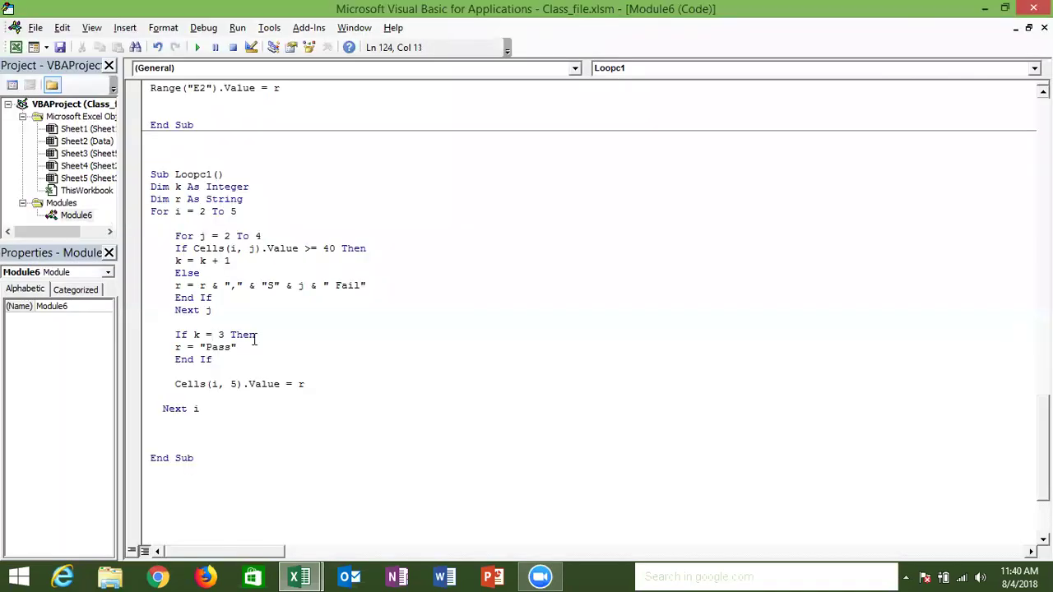
left_click(206, 261)
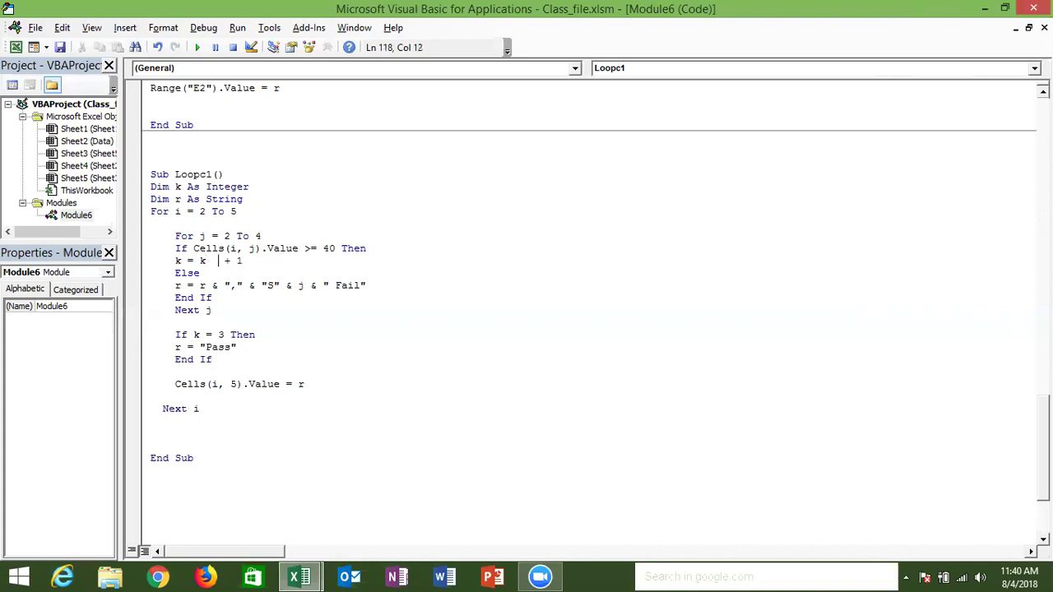
Clear the old results from E2:E5 on Sheet3.
key("alt+F11")
key("Right")
key("Right")
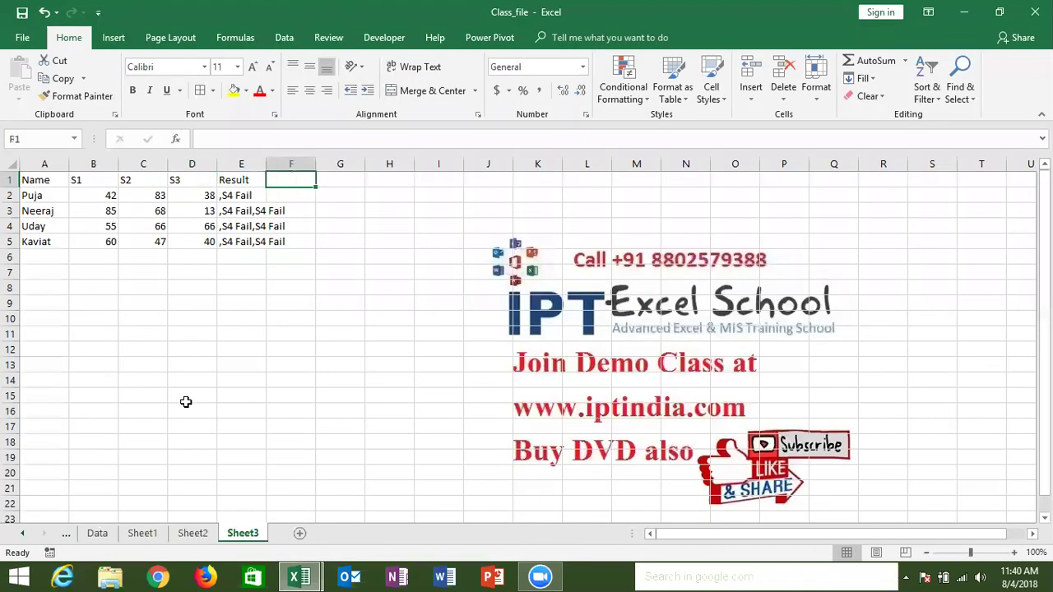
key("Left")
key("Down")
key("shift+Down")
key("shift+Down")
key("shift+Down")
key("Delete")
Add k = 0 above the Cells(i, 5).Value = r line in Loopc1 and run it.
key("alt+F11")
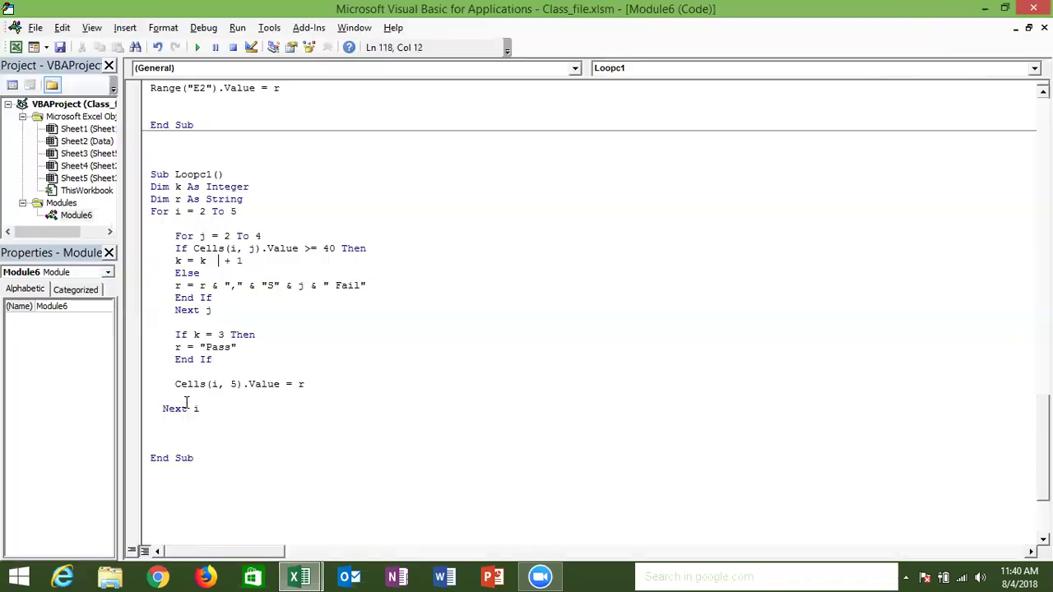
key("Down")
key("Down")
key("Down")
key("Down")
key("Up")
key("Up")
key("Up")
key("Up")
type("k = 0")
left_click(201, 421)
left_click(200, 347)
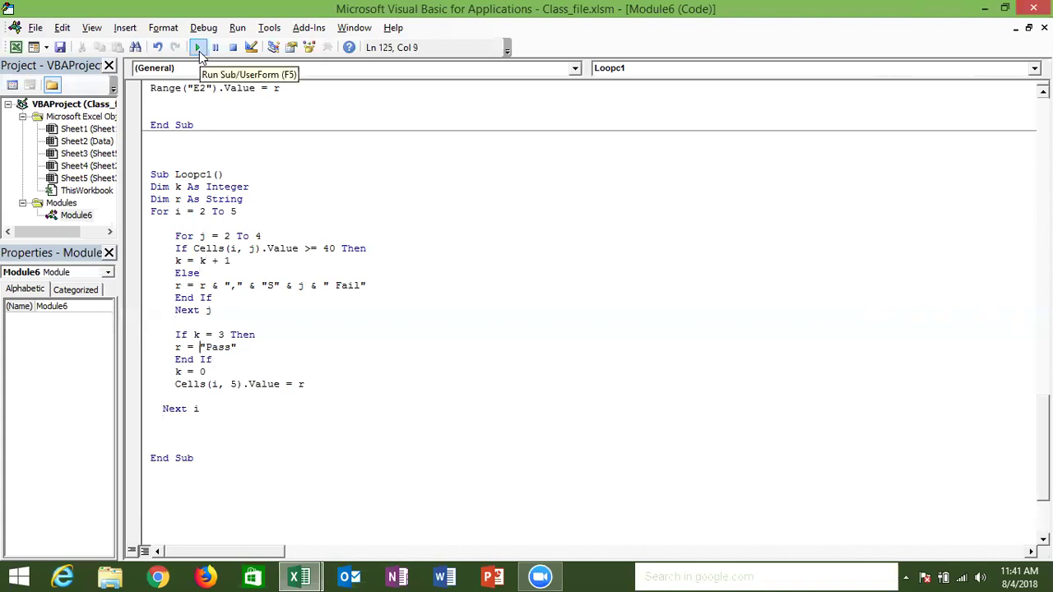
left_click(199, 48)
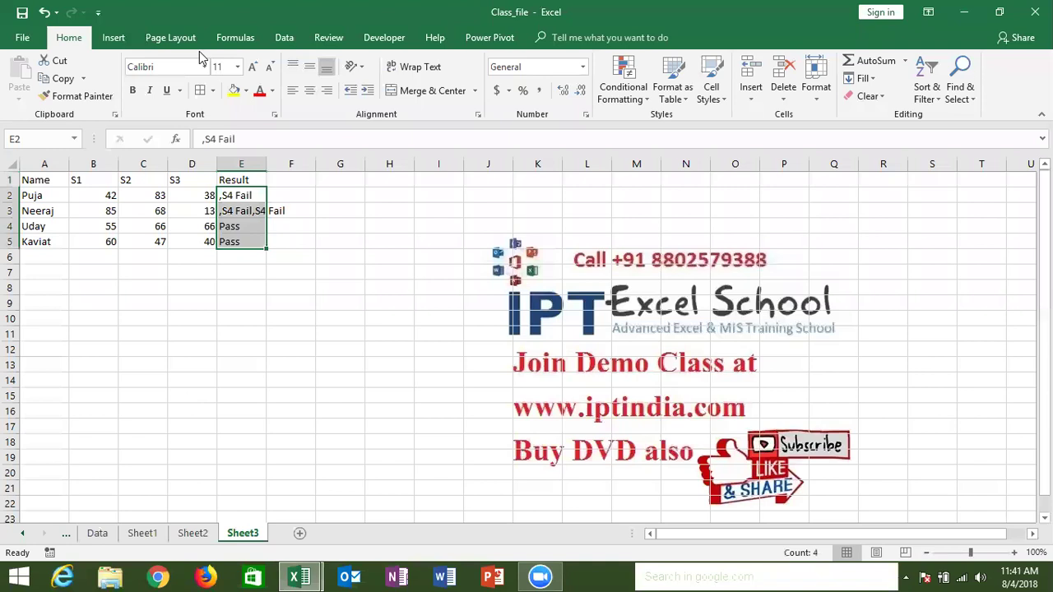
Compare the loop's starting value 2 with the student names and the scores in B2:D2.
key("alt+Tab")
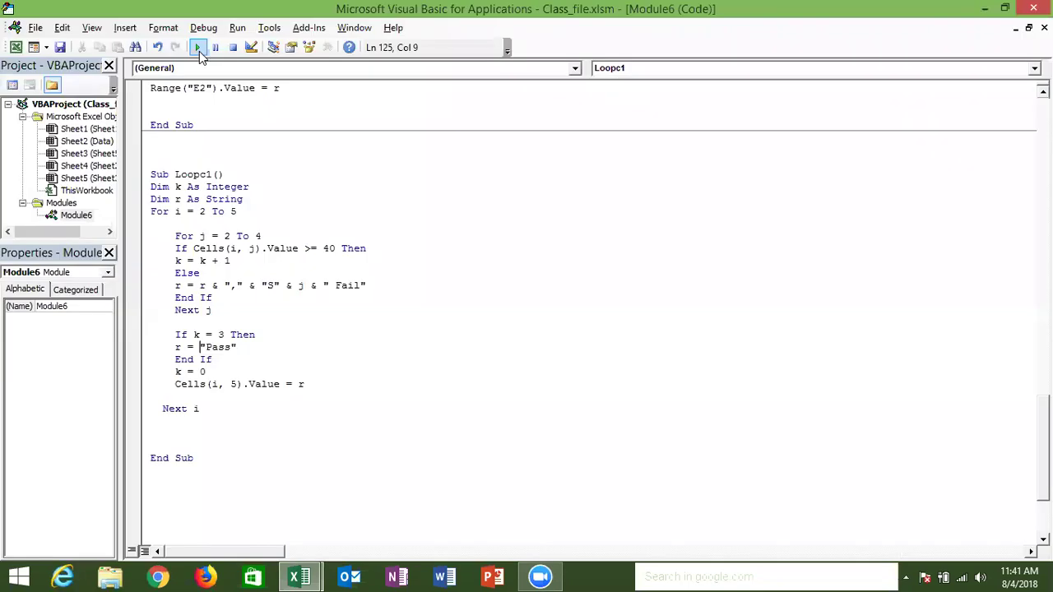
double_click(201, 213)
key("alt+Tab")
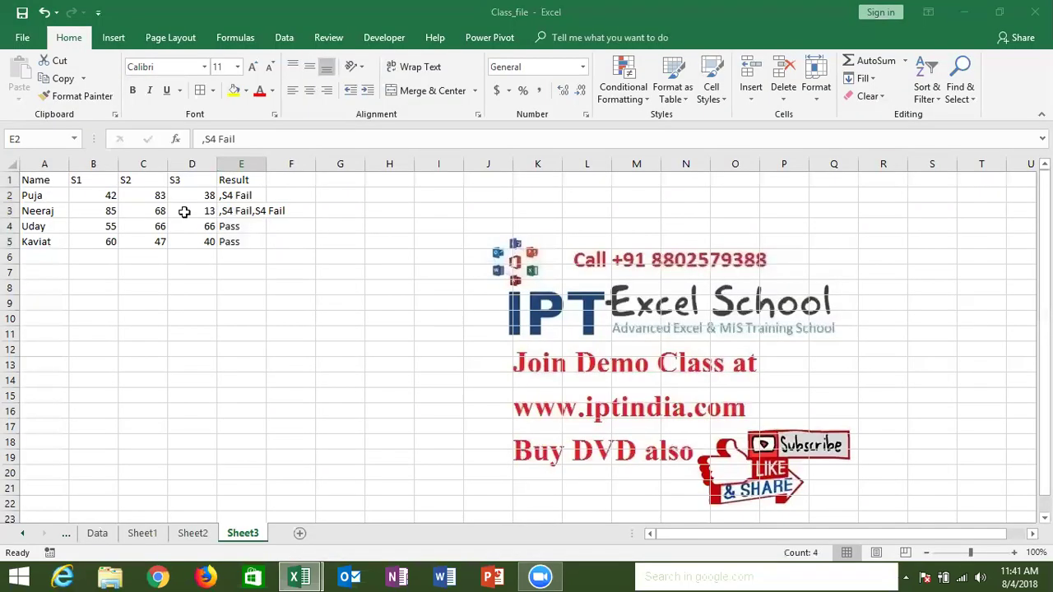
left_click(38, 180)
left_click(42, 240, "shift")
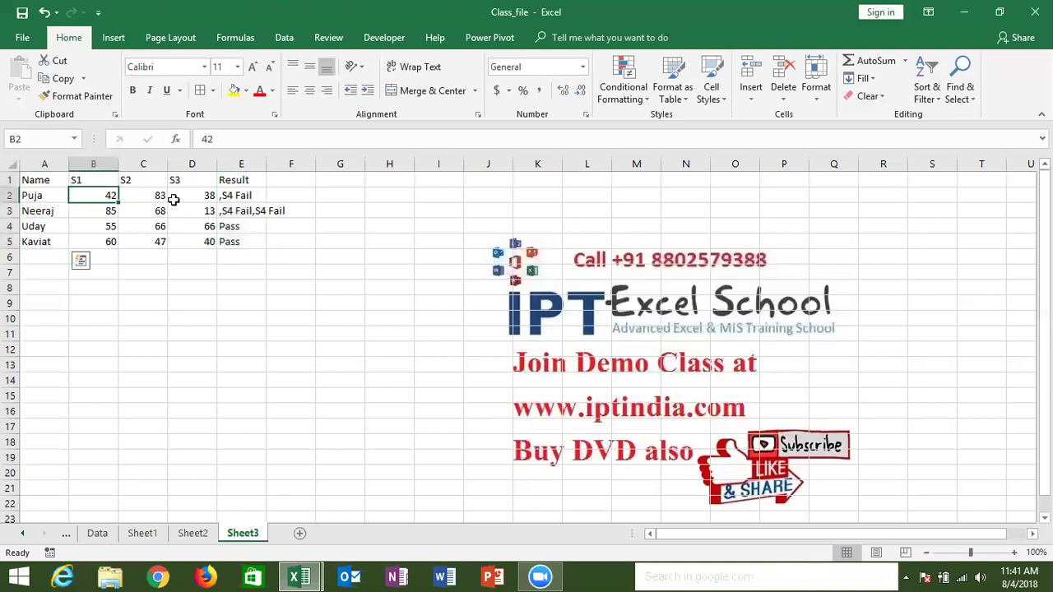
left_click_drag(79, 198, 176, 197)
key("alt+Tab")
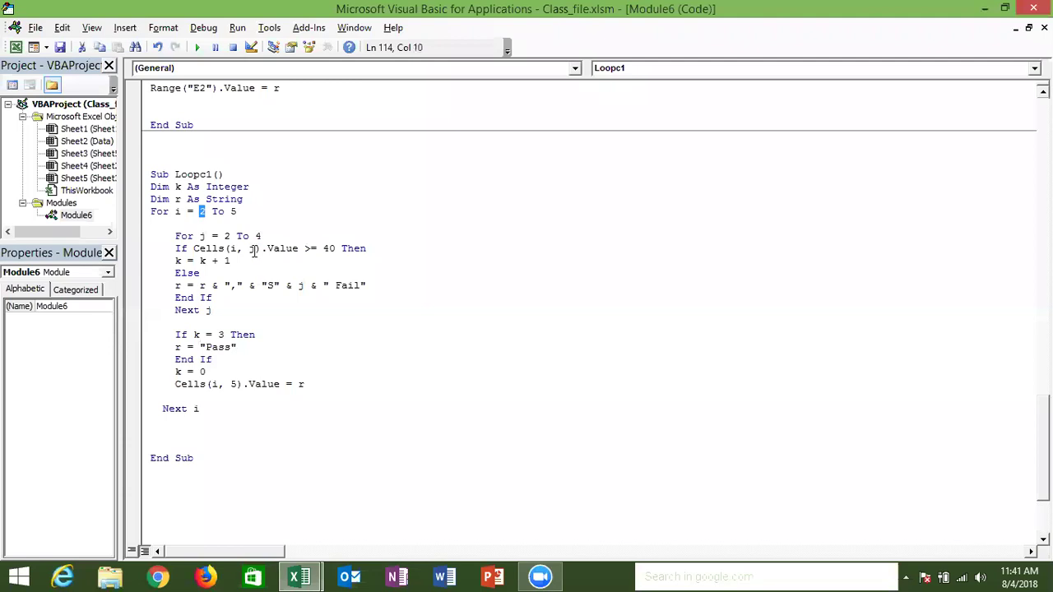
left_click(231, 236)
key("alt+Tab")
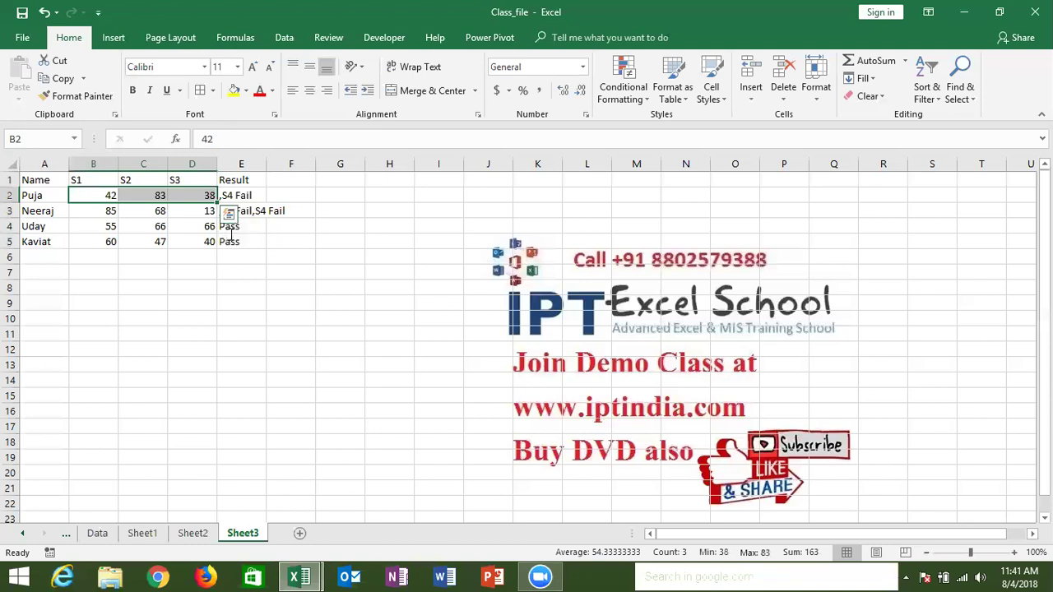
key("alt+F11")
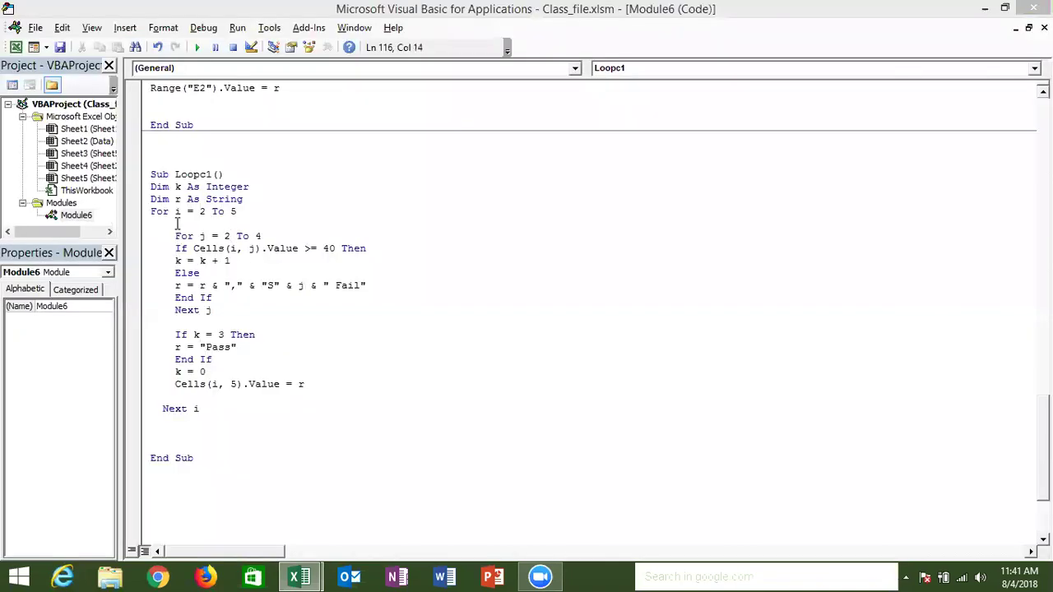
double_click(177, 213)
double_click(203, 236)
left_click_drag(188, 247, 335, 248)
left_click(301, 255)
left_click_drag(200, 260, 235, 260)
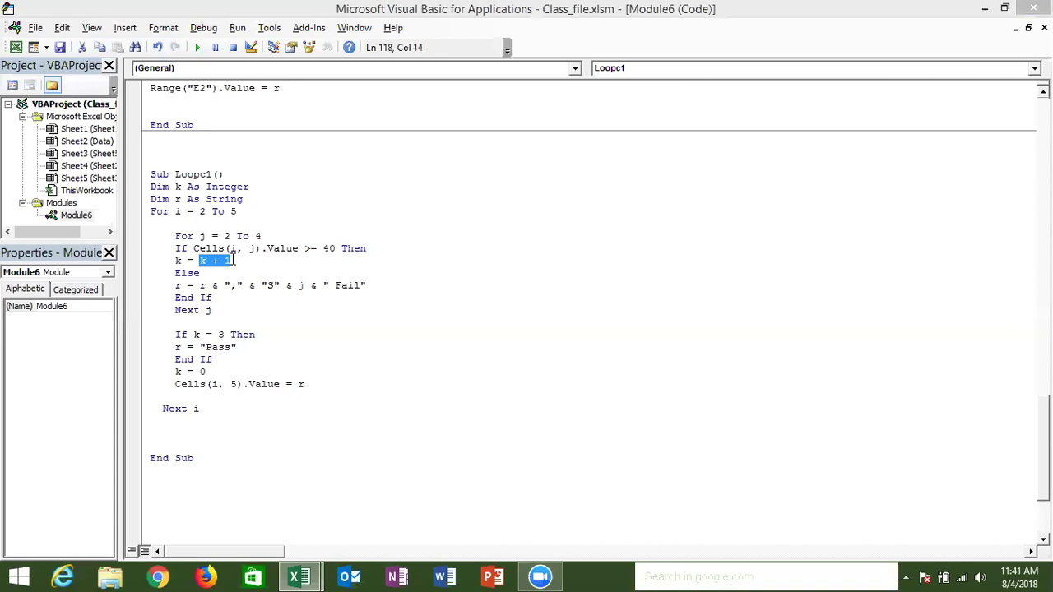
key("alt+F11")
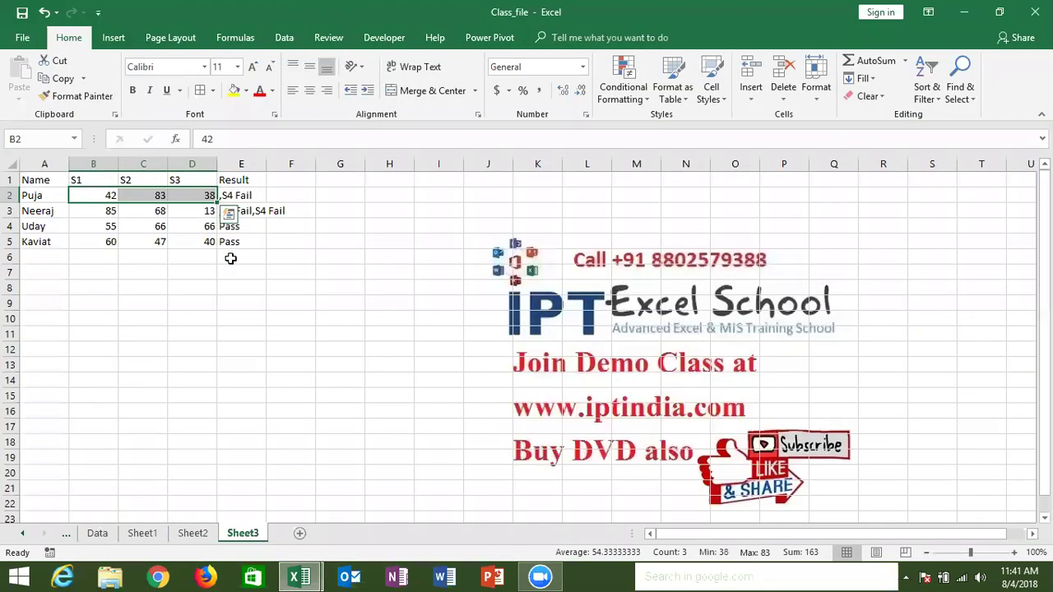
key("Left")
key("Right")
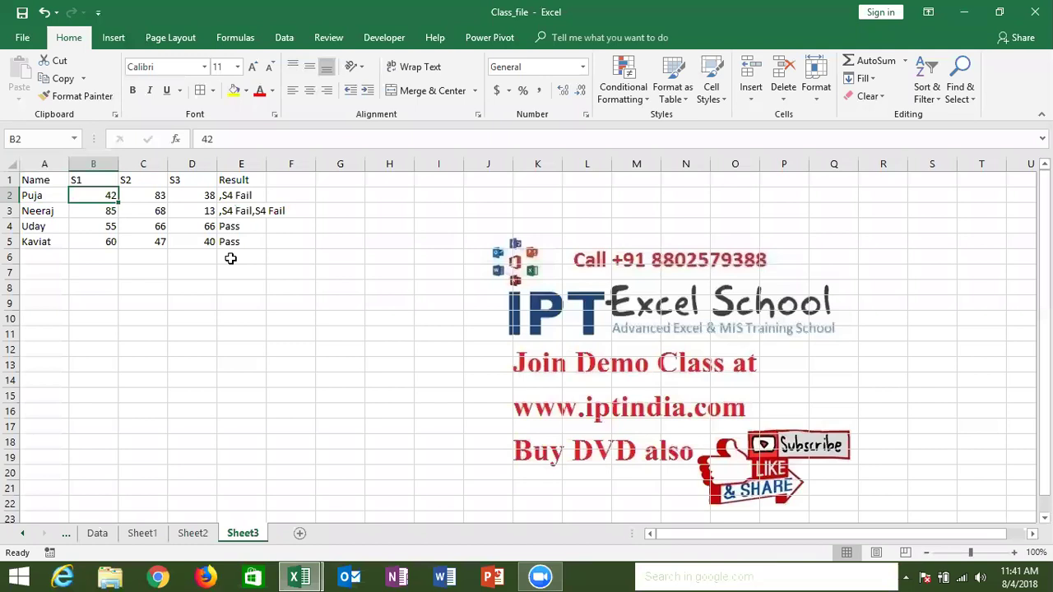
key("Right")
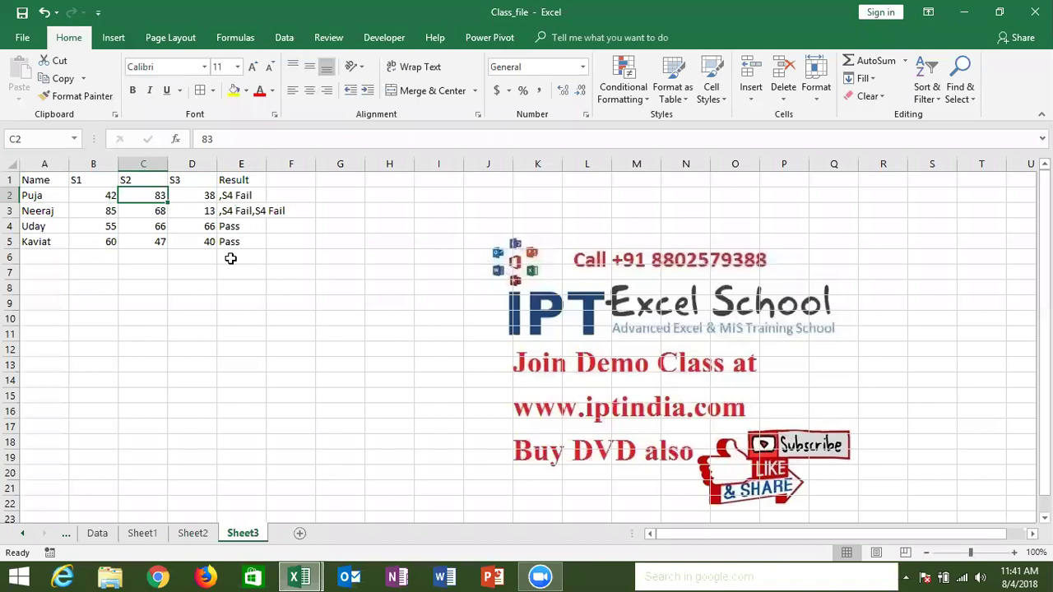
key("Left")
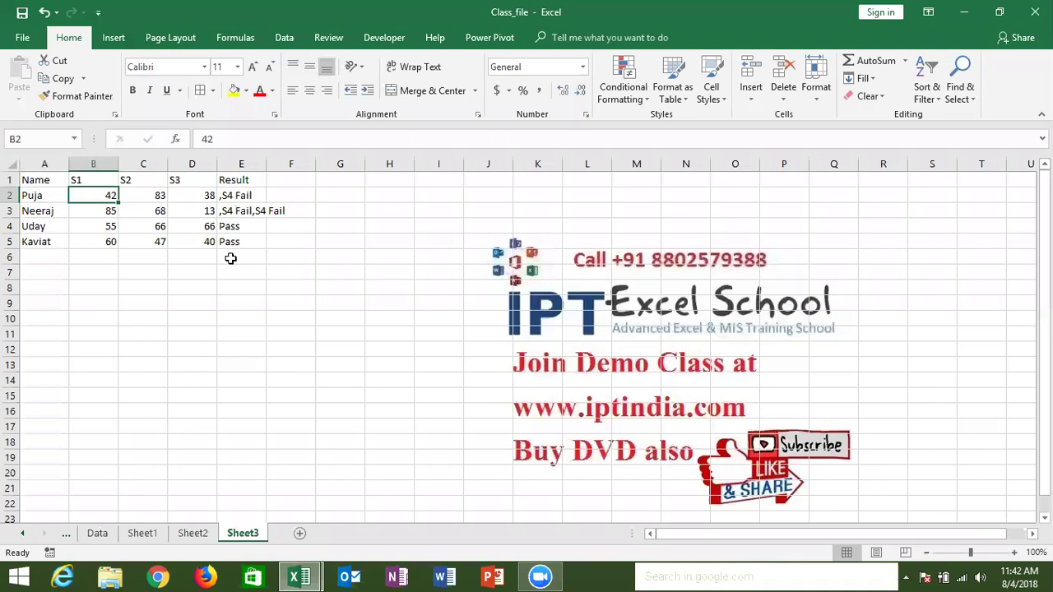
key("Right")
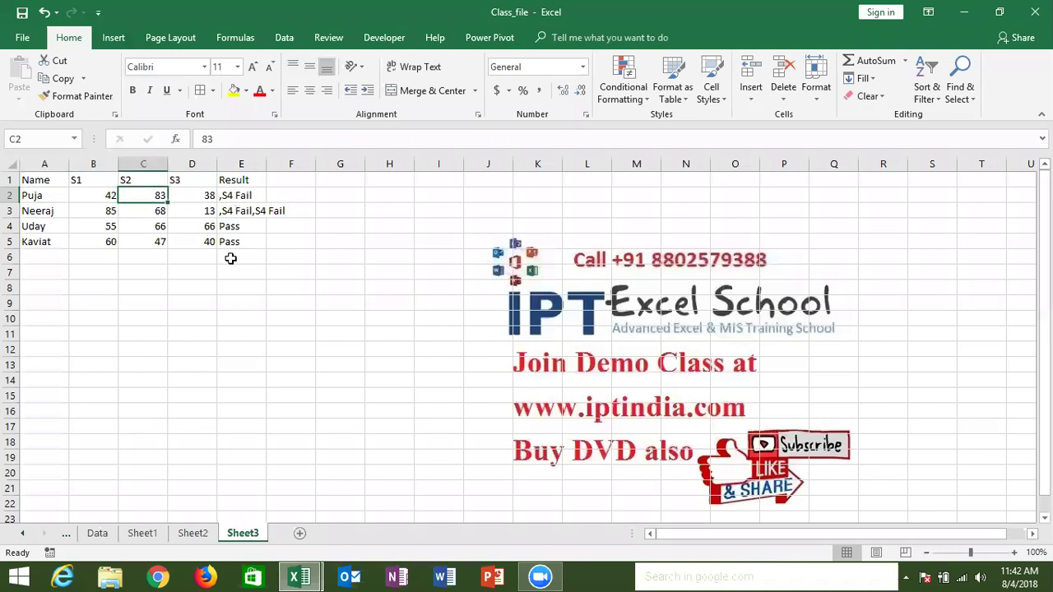
key("Right")
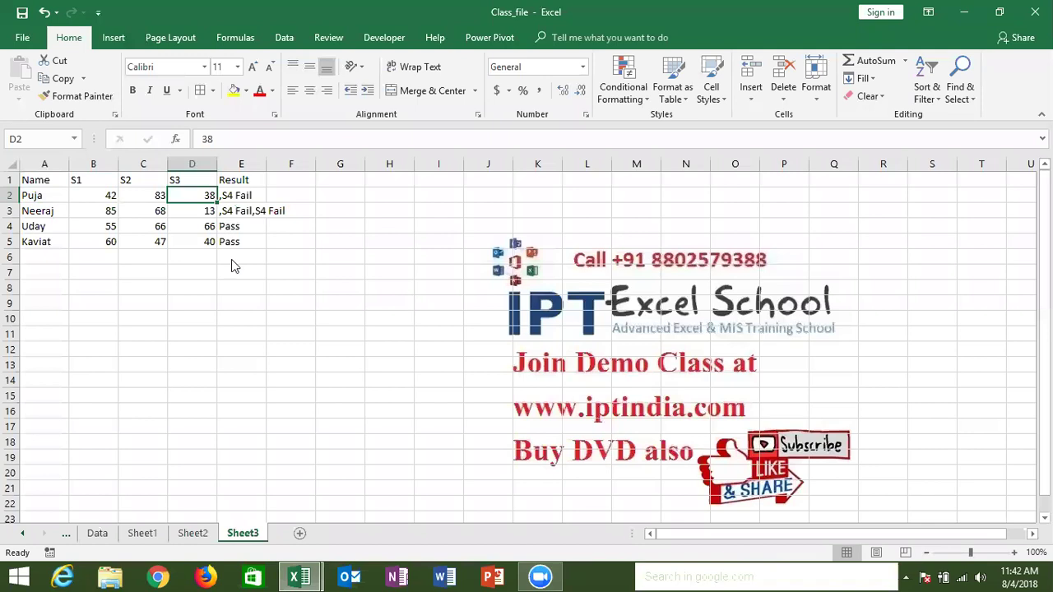
key("alt+F11")
left_click(234, 260)
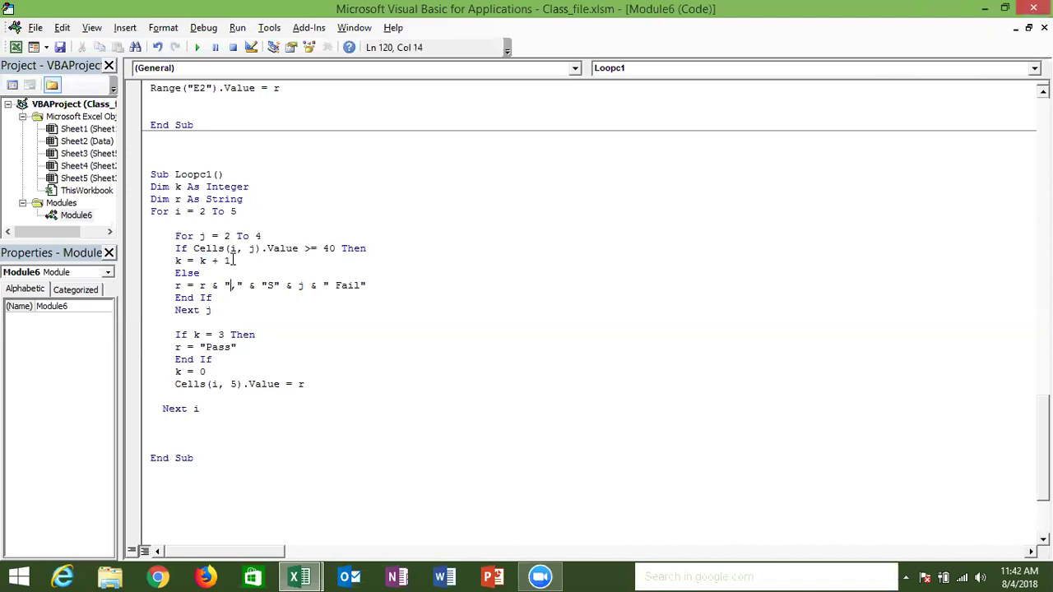
Highlight the j and r parts of the failure line and check the current workbook results.
key("Right")
key("Right")
key("Right")
key("Right")
key("Right")
key("shift+Right")
key("shift+Right")
key("shift+Right")
key("shift+Right")
key("shift+Right")
key("shift+Right")
key("shift+Right")
key("shift+Right")
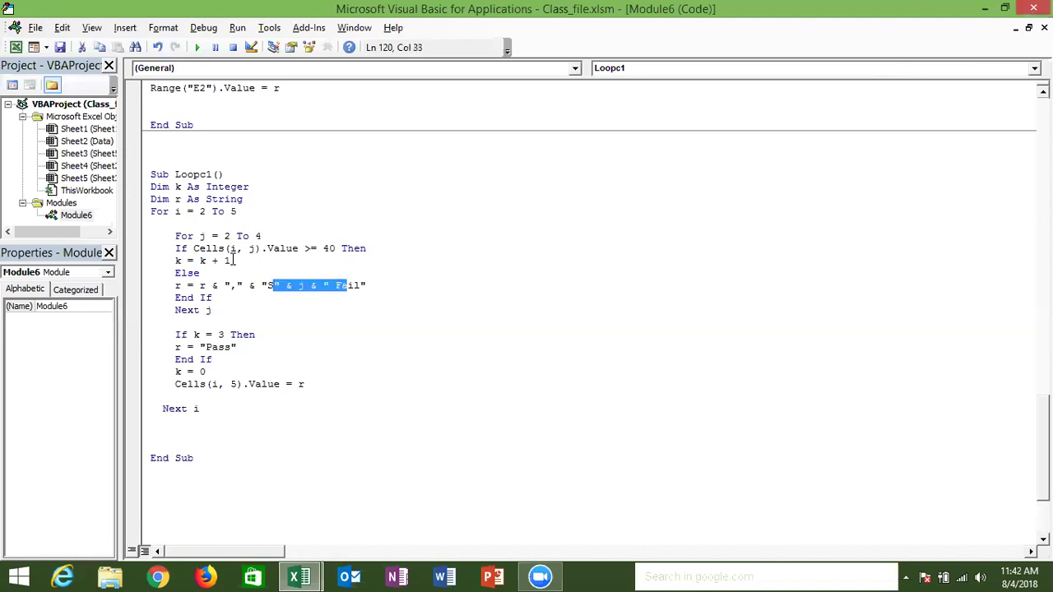
double_click(177, 285)
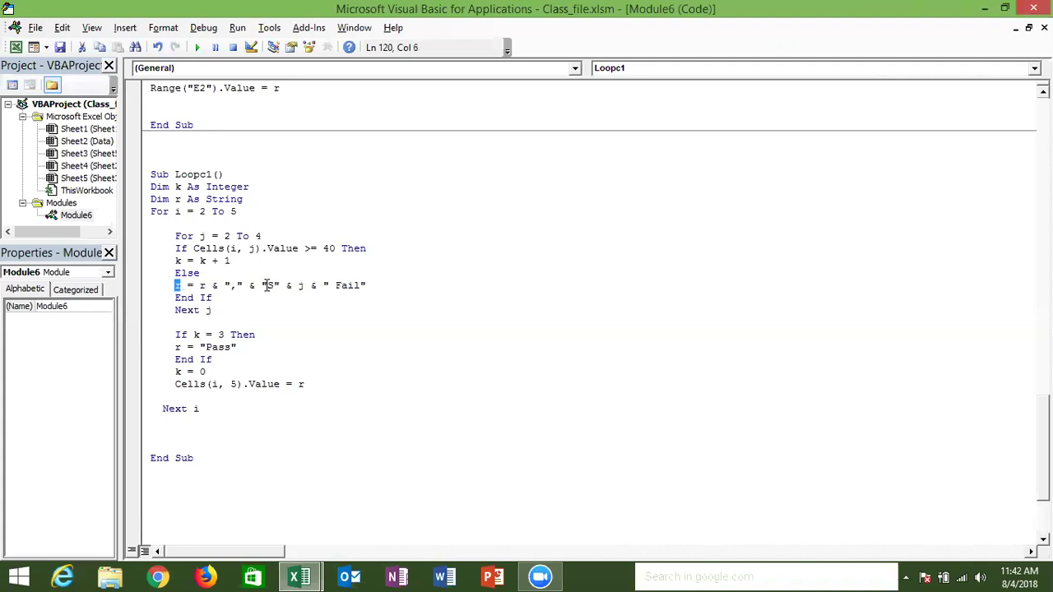
key("alt+F11")
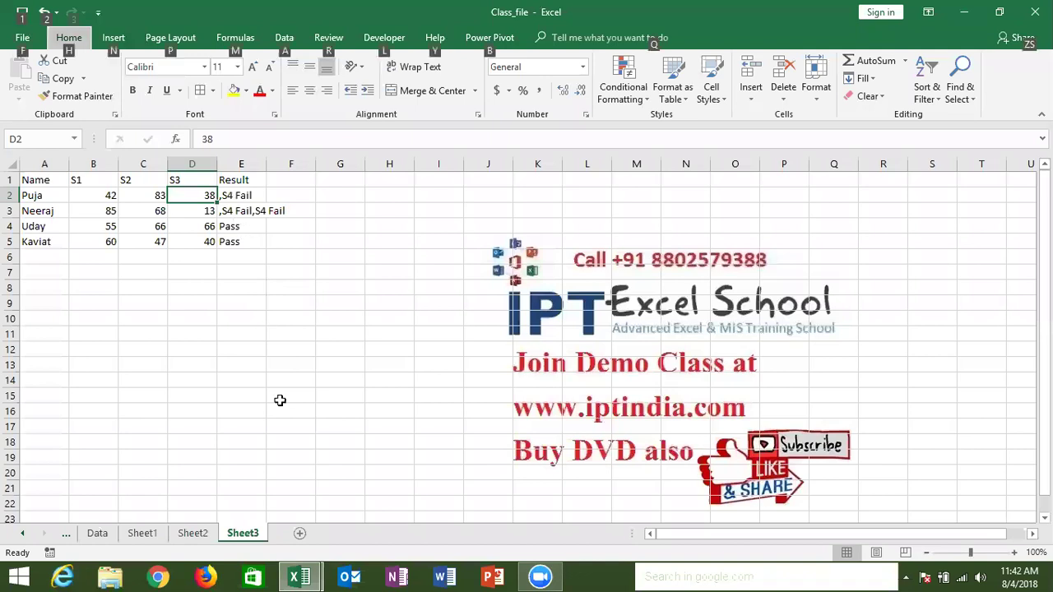
key("alt+F11")
Change the failure label to "S" & j - 1 and rerun Loopc1.
left_click(304, 286)
type("-1")
left_click(243, 256)
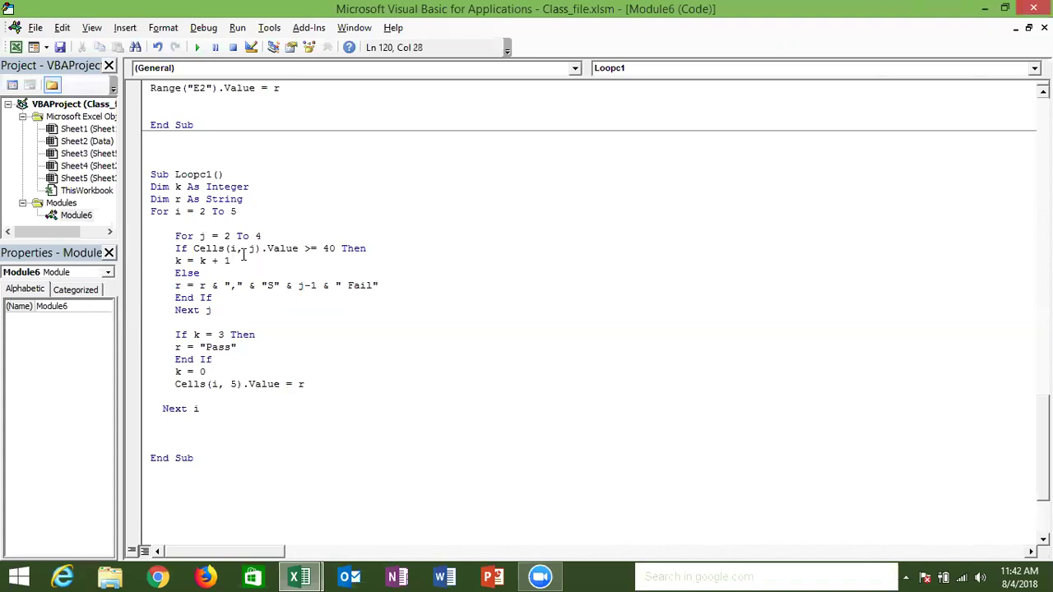
left_click(199, 48)
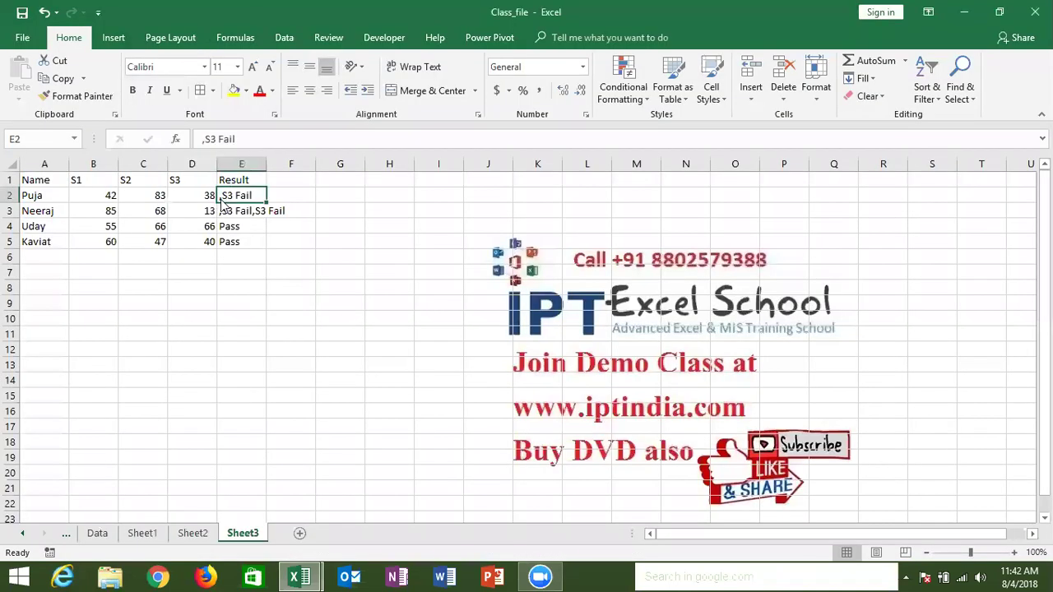
key("alt+F11")
left_click(193, 298)
left_click(193, 335)
left_click_drag(213, 334, 224, 334)
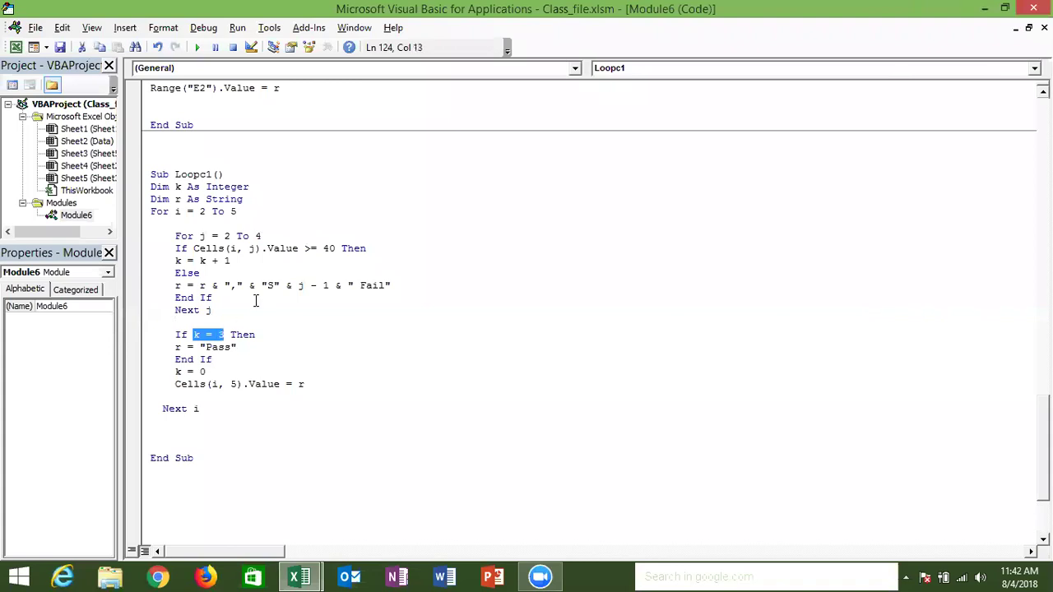
left_click(235, 261)
left_click_drag(195, 247, 333, 250)
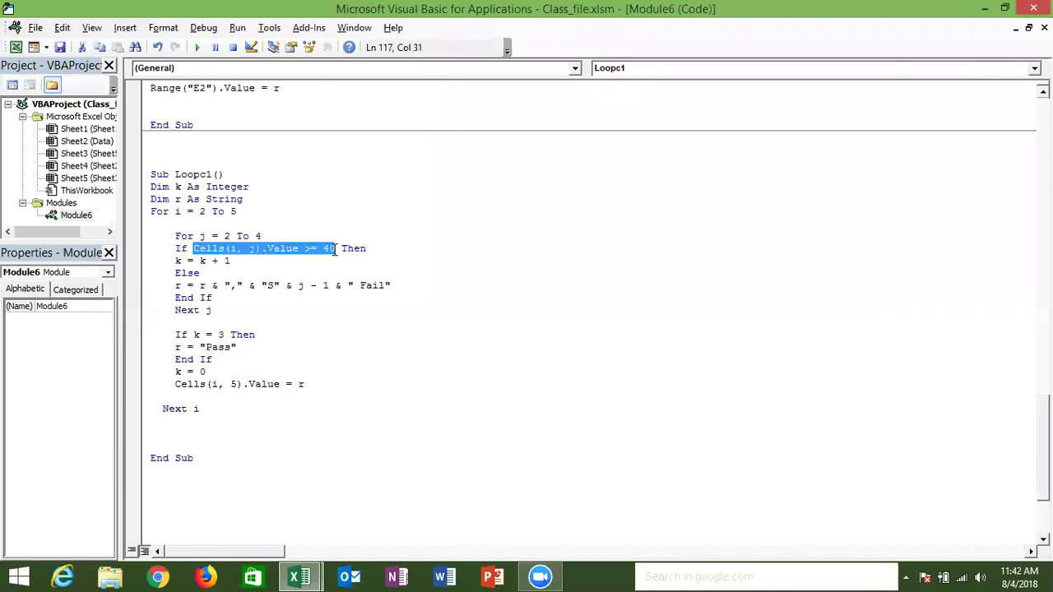
left_click_drag(230, 260, 200, 263)
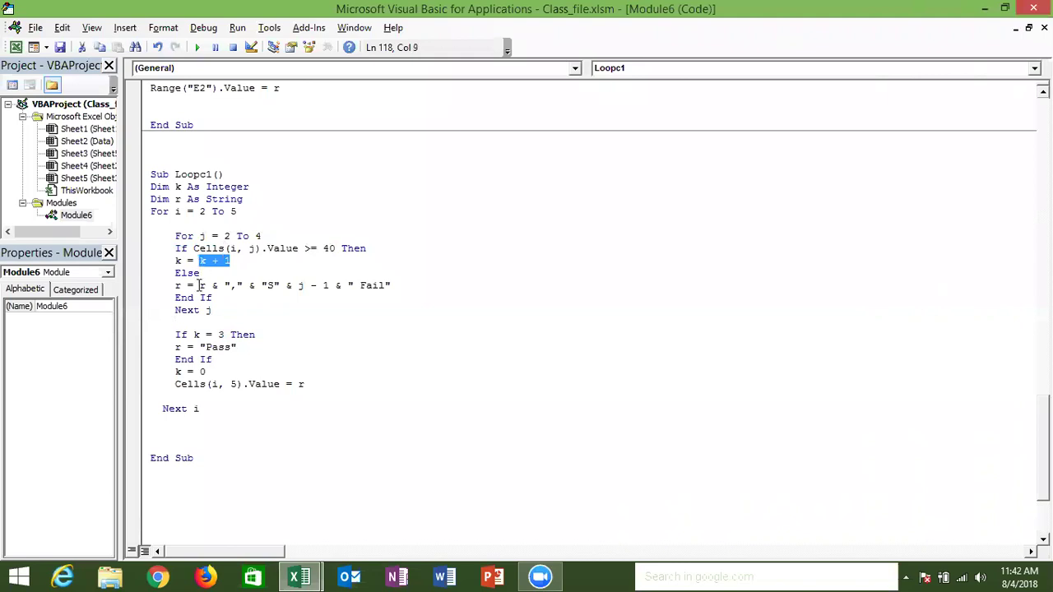
double_click(197, 335)
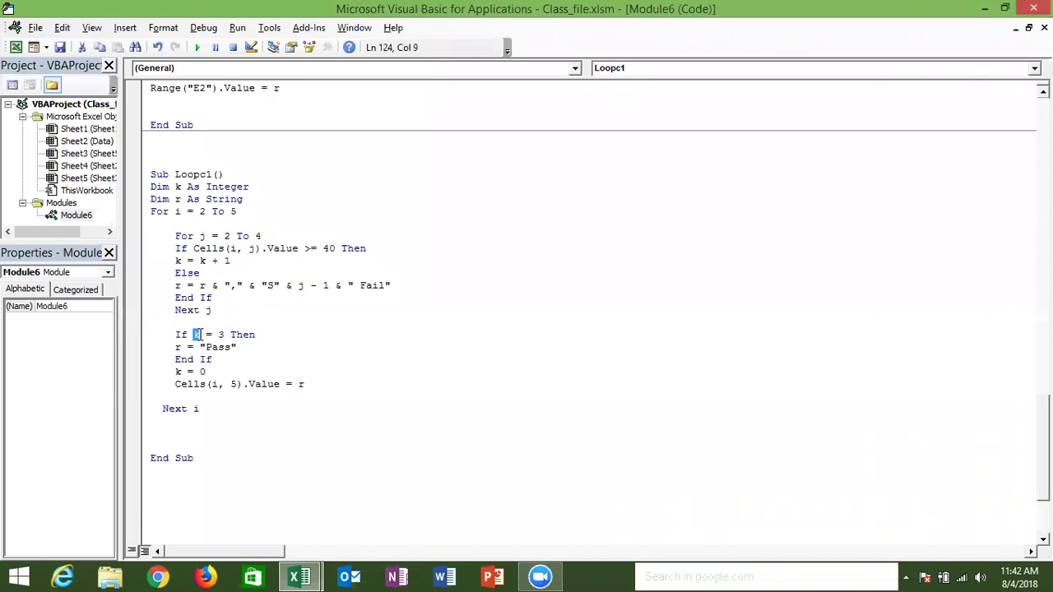
left_click(236, 347)
left_click(200, 348, "shift")
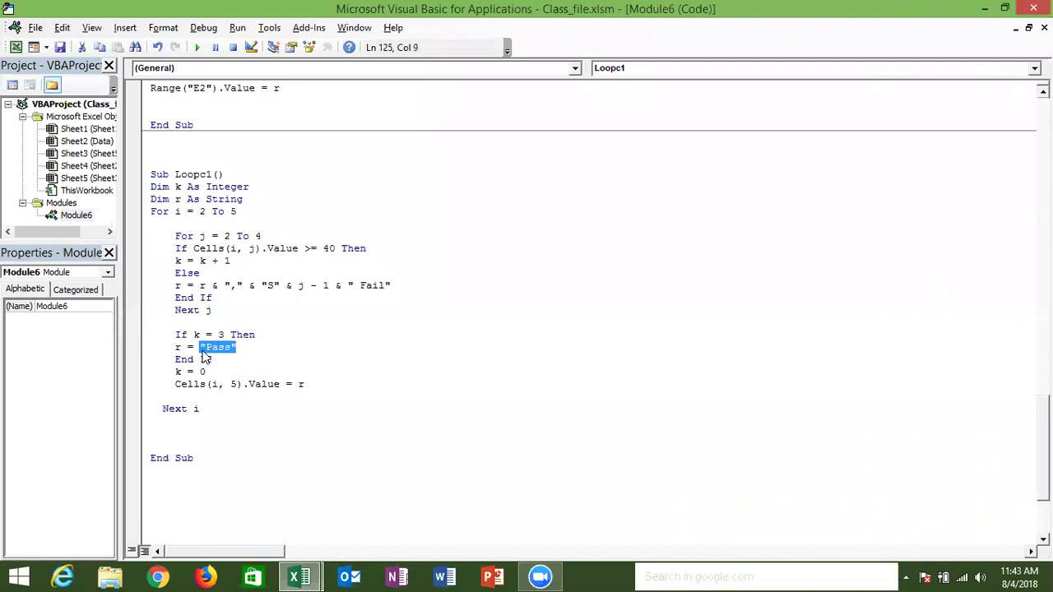
left_click(178, 395)
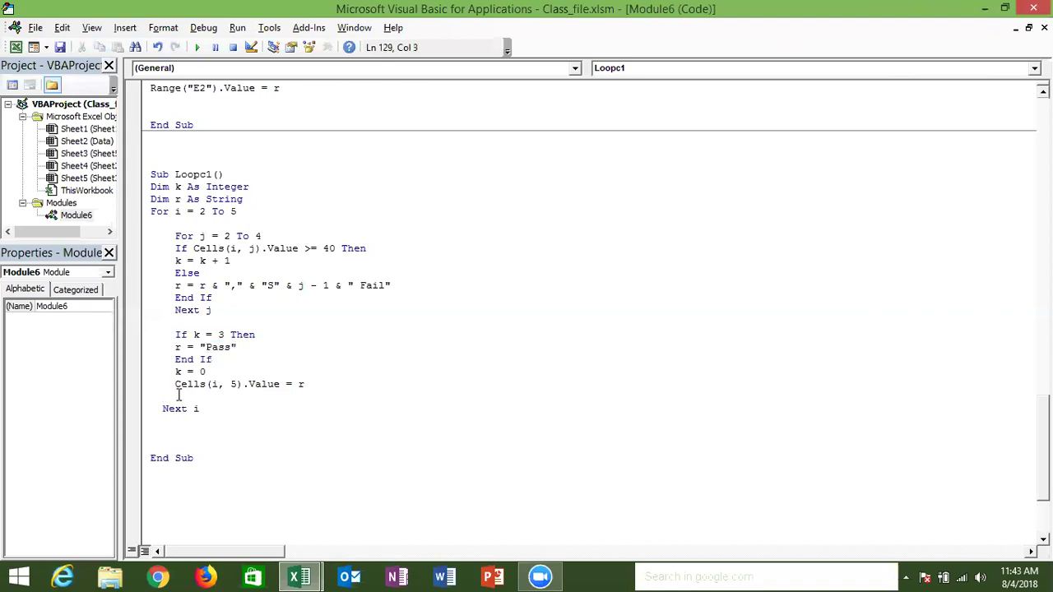
Add r="" after the result line, then highlight the Cells, Pass and Fail code lines.
type("r=\"\"")
key("Down")
left_click_drag(206, 383, 273, 381)
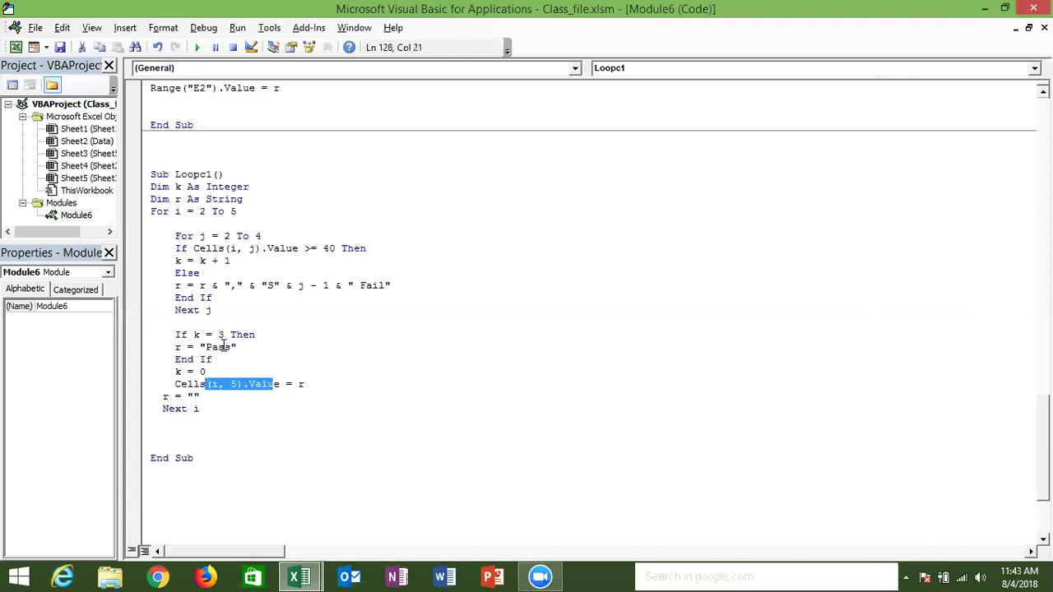
left_click_drag(230, 346, 218, 347)
left_click_drag(306, 384, 174, 384)
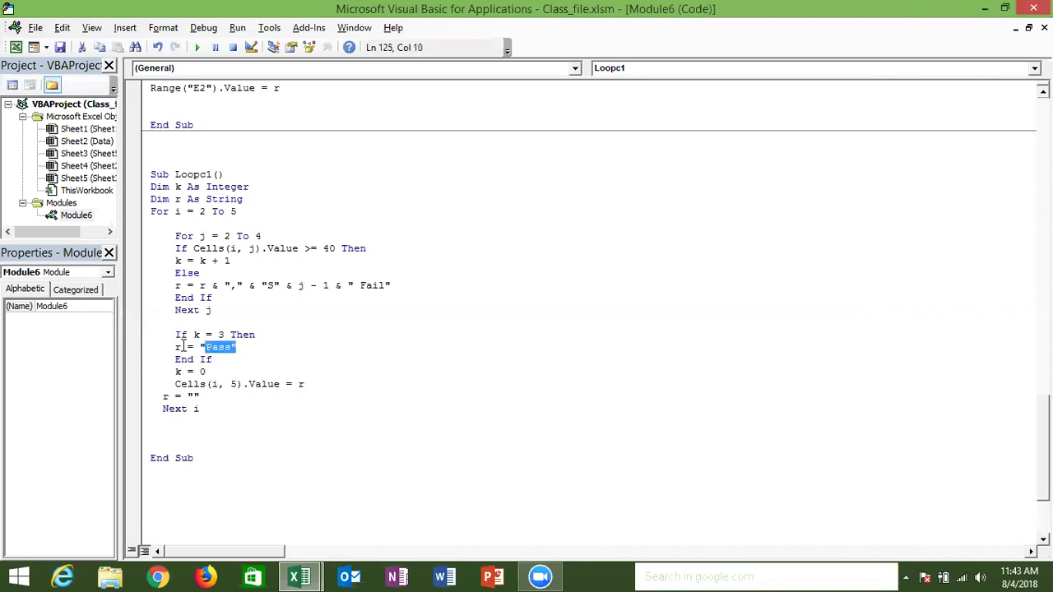
left_click_drag(181, 285, 378, 285)
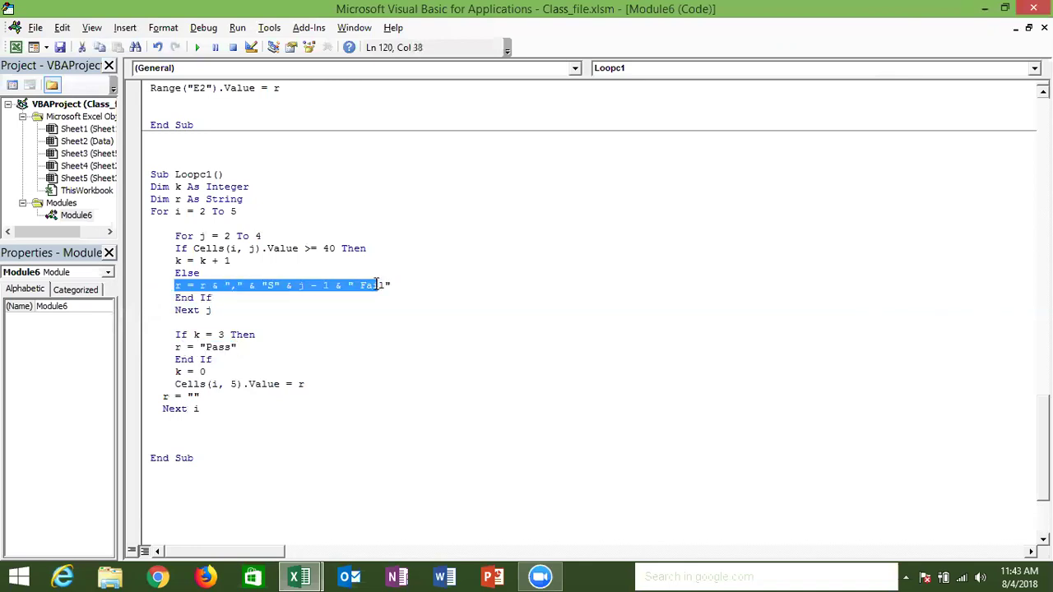
Delete the blank lines between Next i and End Sub.
left_click(216, 455)
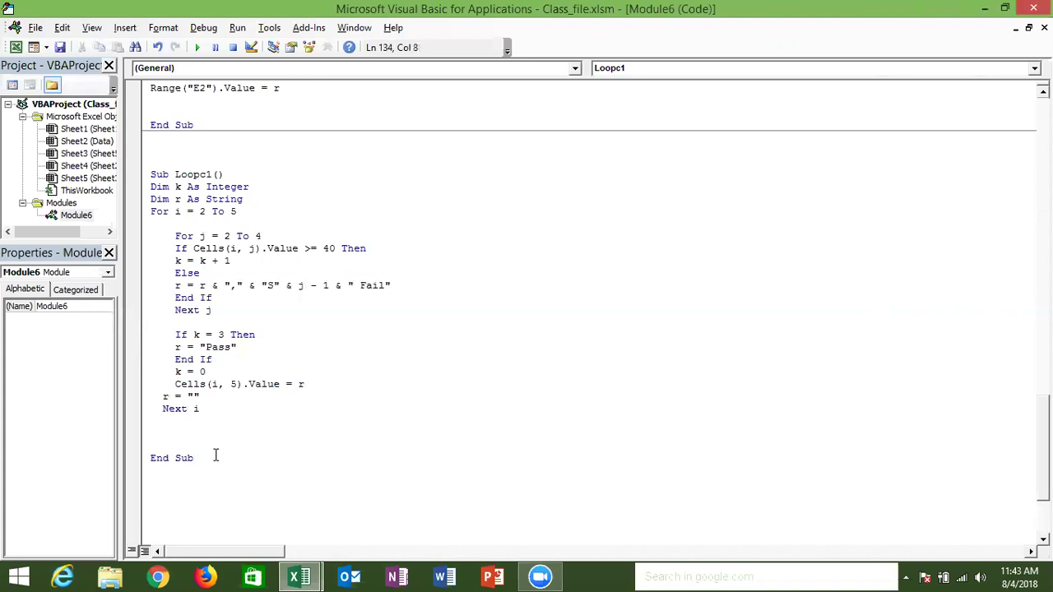
key("Up")
key("Up")
key("Up")
key("Delete")
key("Delete")
key("Down")
key("Down")
key("Down")
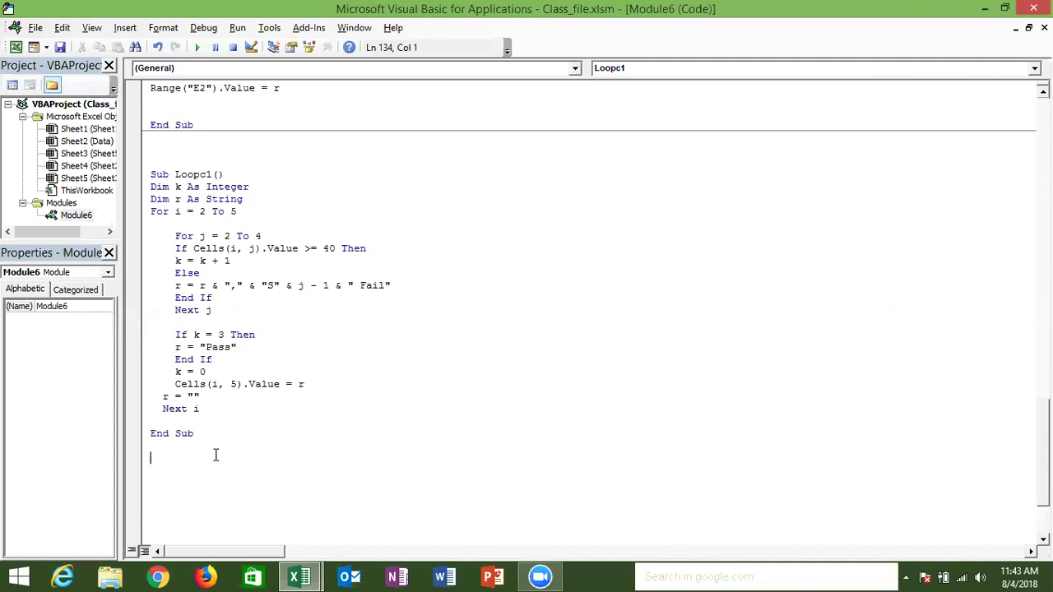
Review the Range expression in loop_C4 and move to the end of the module.
key("Up")
key("Up")
key("Up")
key("Up")
key("Up")
key("Up")
key("Up")
key("Up")
key("Up")
key("Up")
key("Up")
key("Up")
key("Up")
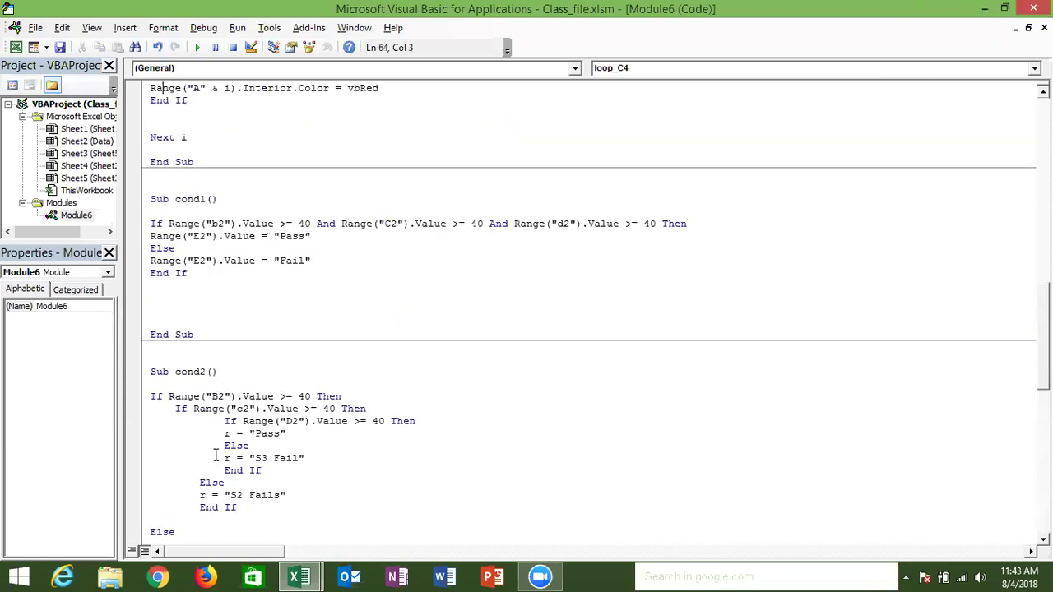
key("Up")
key("Up")
key("Up")
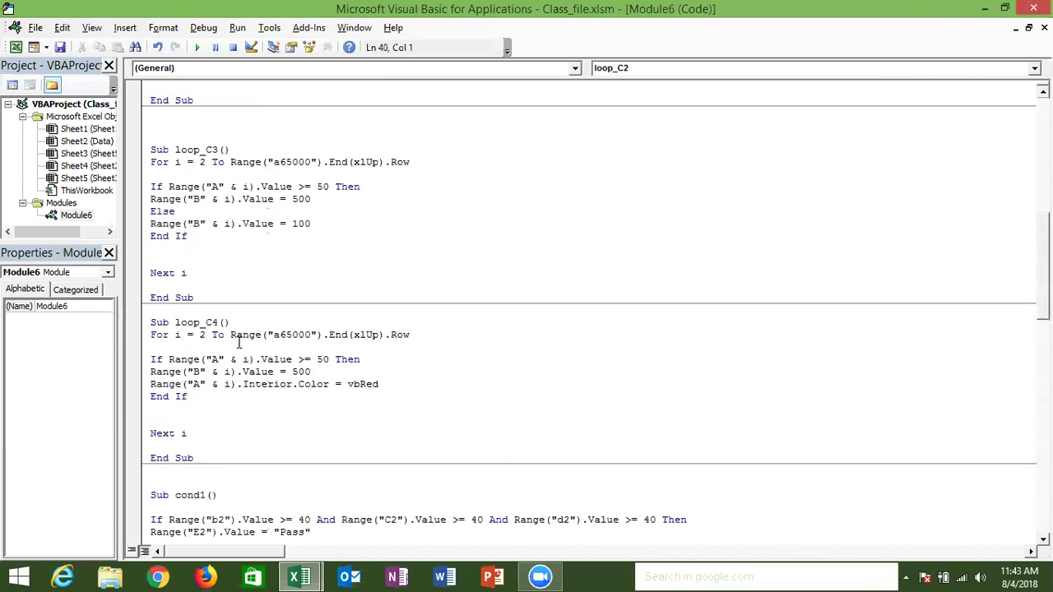
left_click_drag(239, 342, 412, 338)
double_click(247, 336)
key("Down")
key("Down")
key("Down")
key("Down")
key("Down")
key("Down")
key("Down")
key("Down")
key("Down")
key("Down")
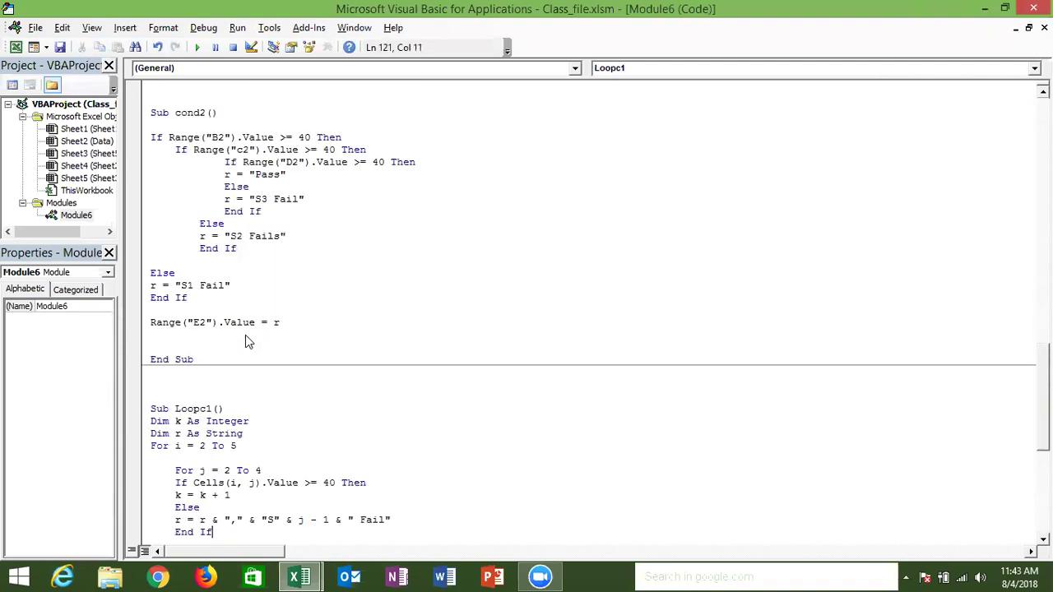
key("ctrl+End")
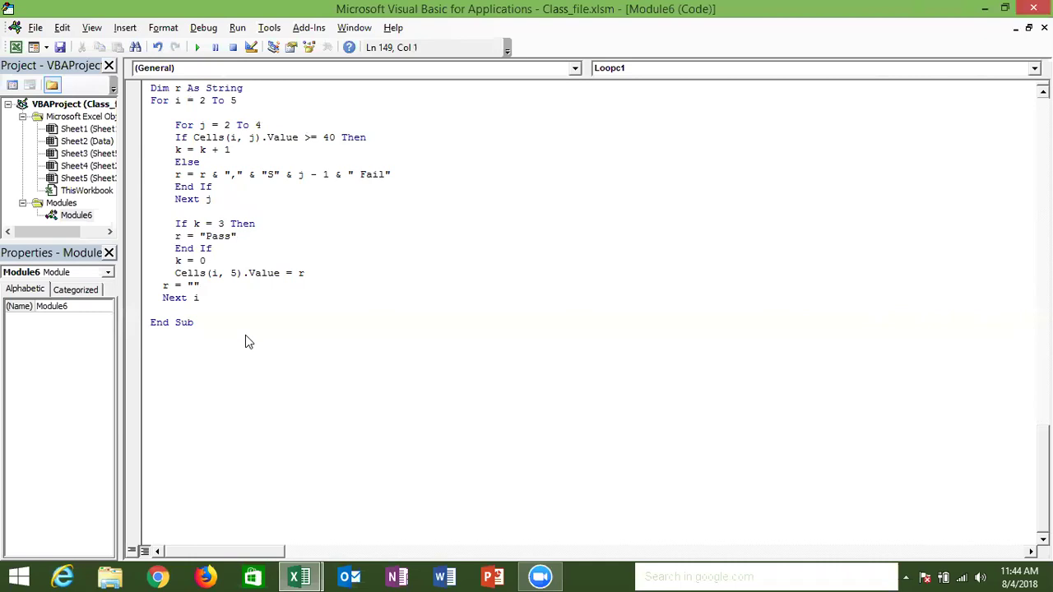
key("Up")
key("Up")
key("Up")
key("Up")
key("Up")
key("Up")
key("Up")
key("Up")
key("Up")
key("Up")
key("Up")
key("Up")
key("Up")
key("Up")
key("Up")
key("Up")
key("Up")
key("Up")
key("Up")
key("Up")
key("Up")
key("Up")
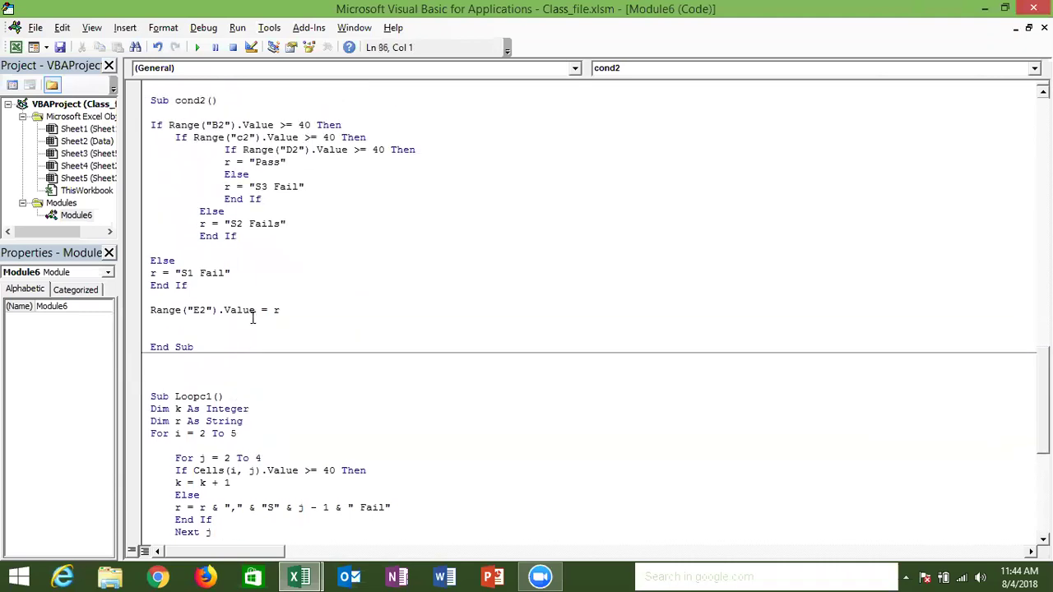
Remove a stray 1, review the loop_C4 and cond2 code, and return to Excel.
type("1")
key("BackSpace")
key("Up")
key("Up")
key("Up")
key("Up")
key("Up")
key("Up")
key("Up")
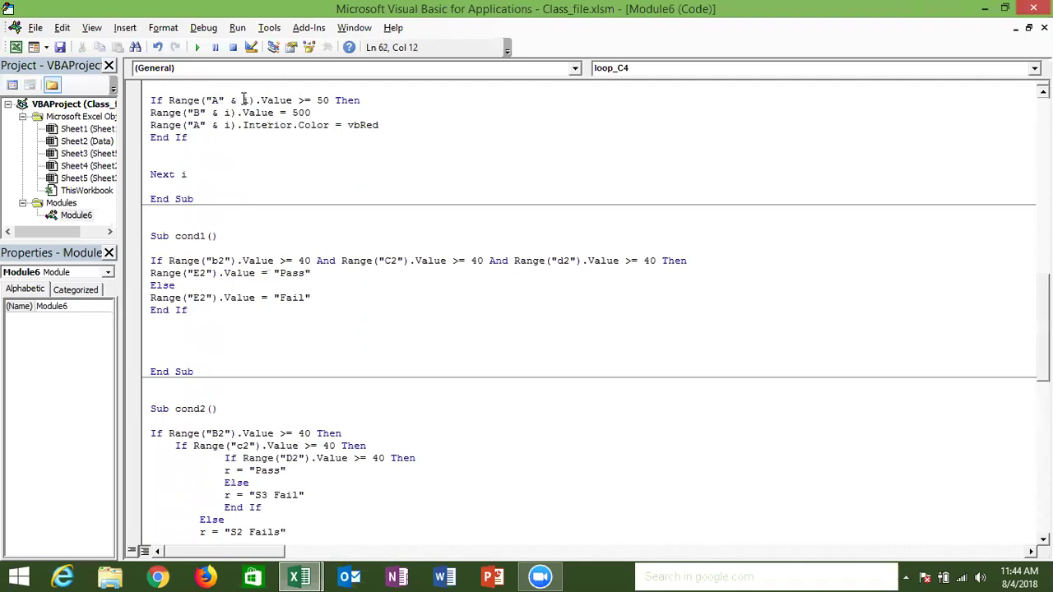
double_click(245, 100)
left_click(237, 139)
key("Down")
key("Down")
key("Down")
key("Down")
key("Down")
key("Down")
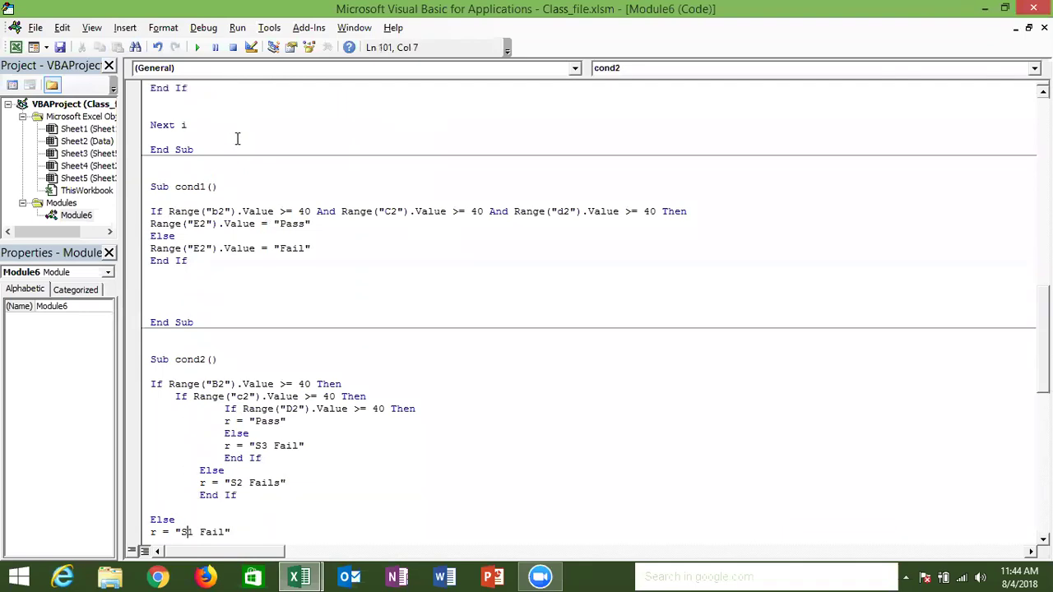
key("Down")
key("Down")
key("Down")
key("Down")
key("Down")
key("Down")
key("Down")
key("Down")
key("Down")
key("Down")
key("Down")
key("Down")
key("Down")
key("Down")
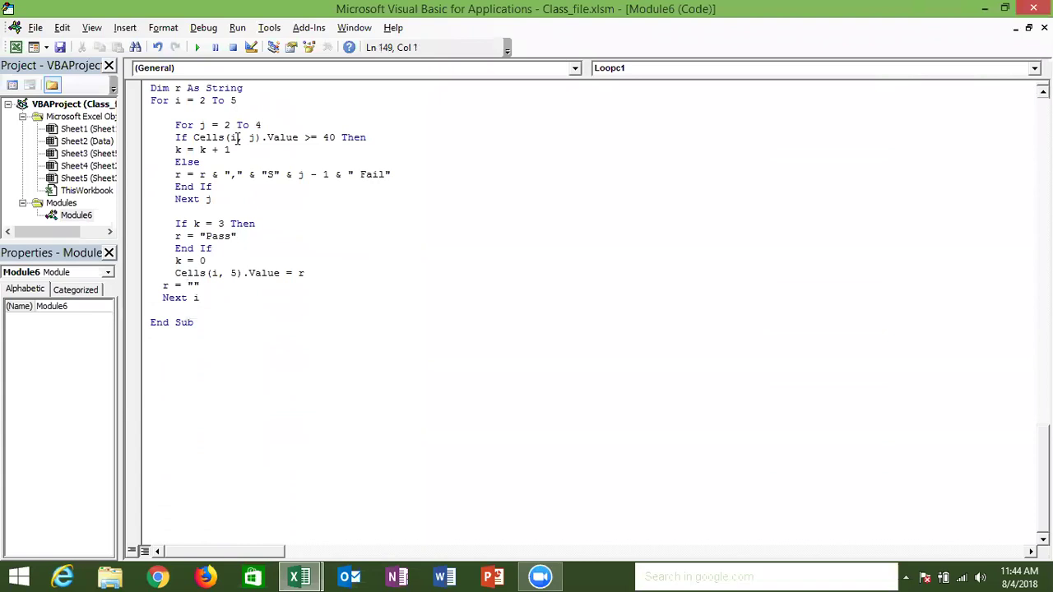
key("alt+F11")
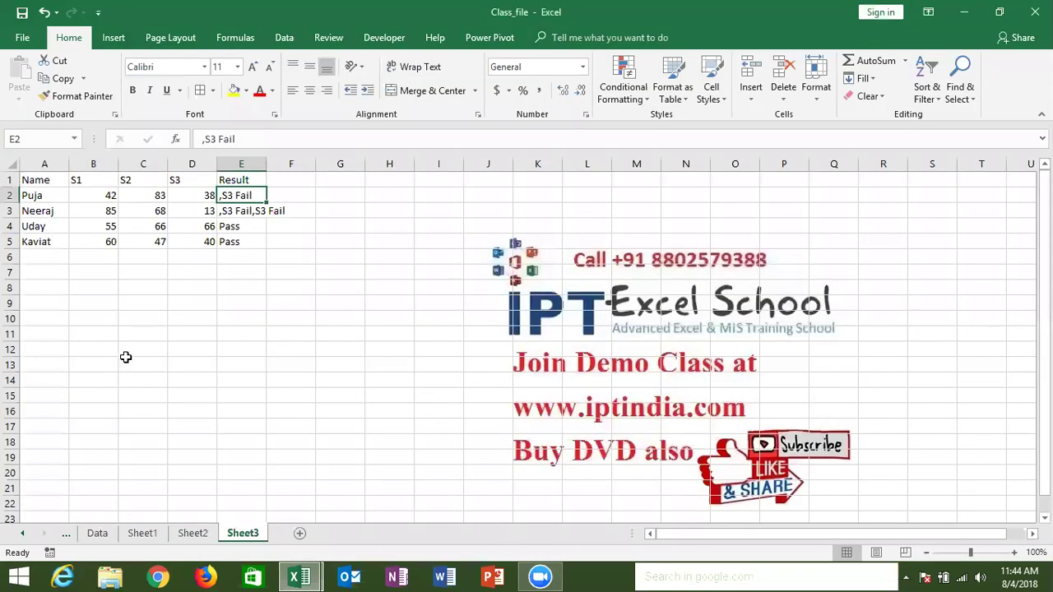
On Sheet2, clear column B and enter band 0-40 with amount 500 in D5:E5.
left_click(193, 533)
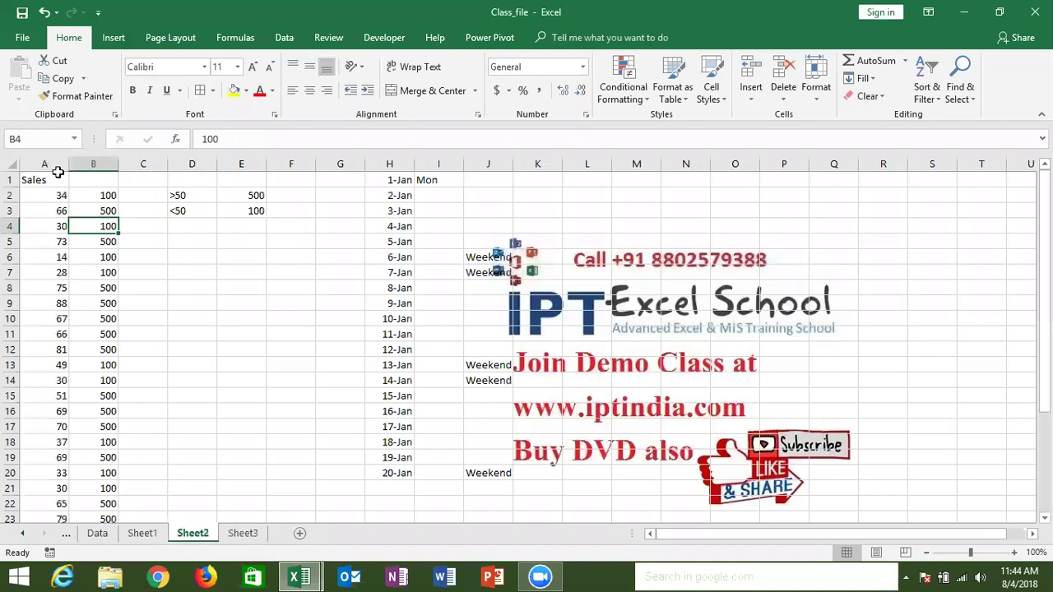
left_click(106, 164)
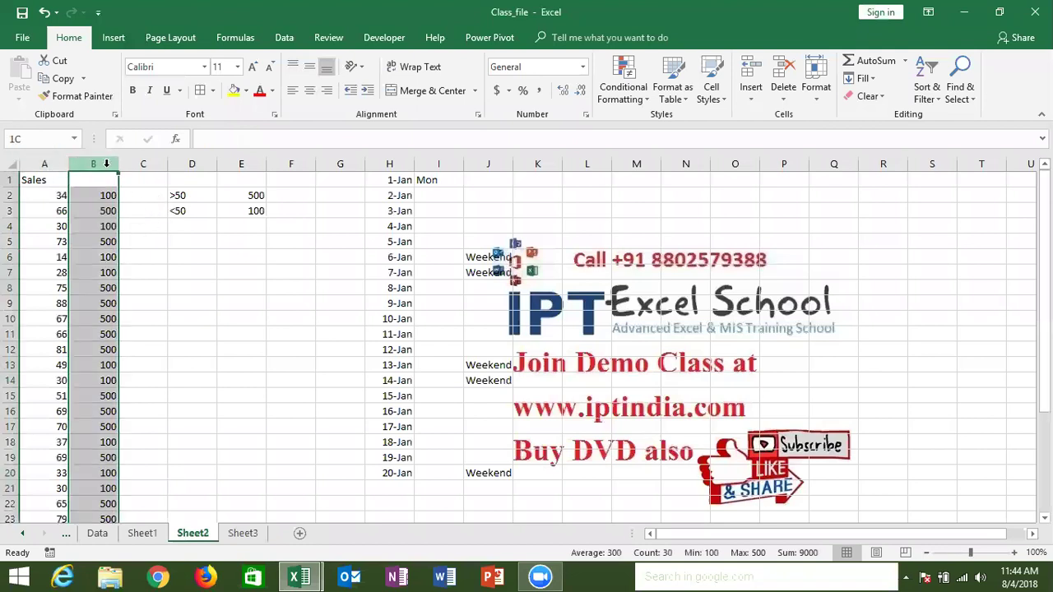
left_click(192, 236)
left_click(191, 237)
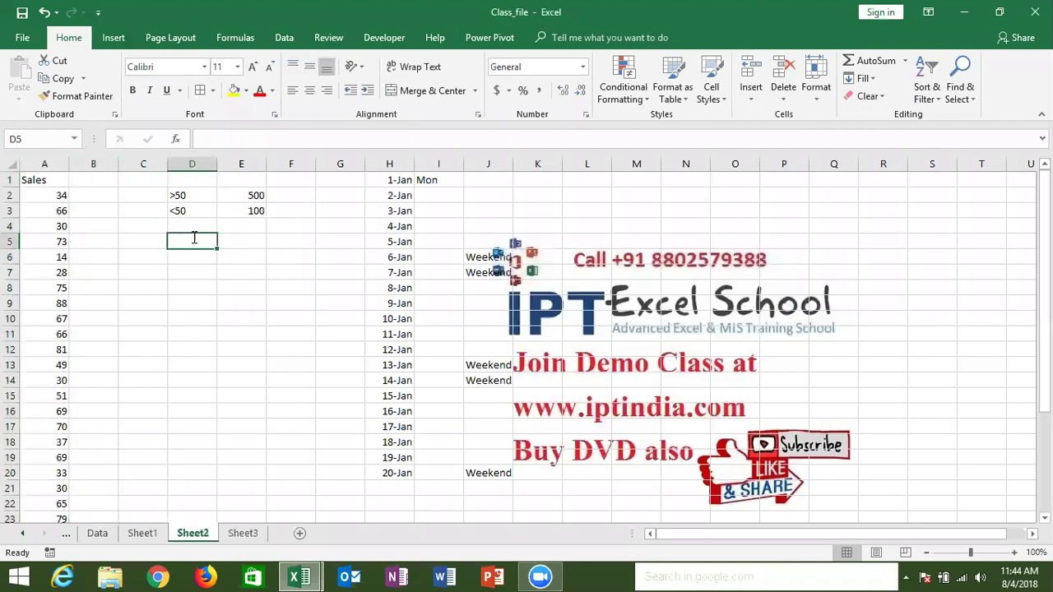
type("0-40")
key("Tab")
type("500")
key("Return")
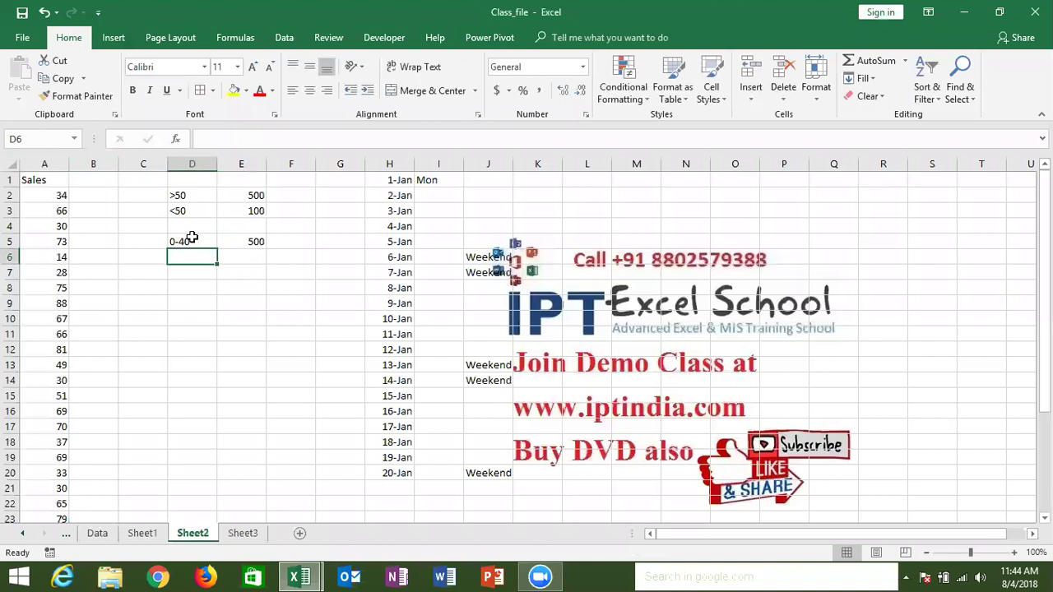
Enter band 41-80 with amount 1000 in D6:E6.
type("41-100")
key("Tab")
key("Left")
key("F2")
key("BackSpace")
key("BackSpace")
key("BackSpace")
type("-80")
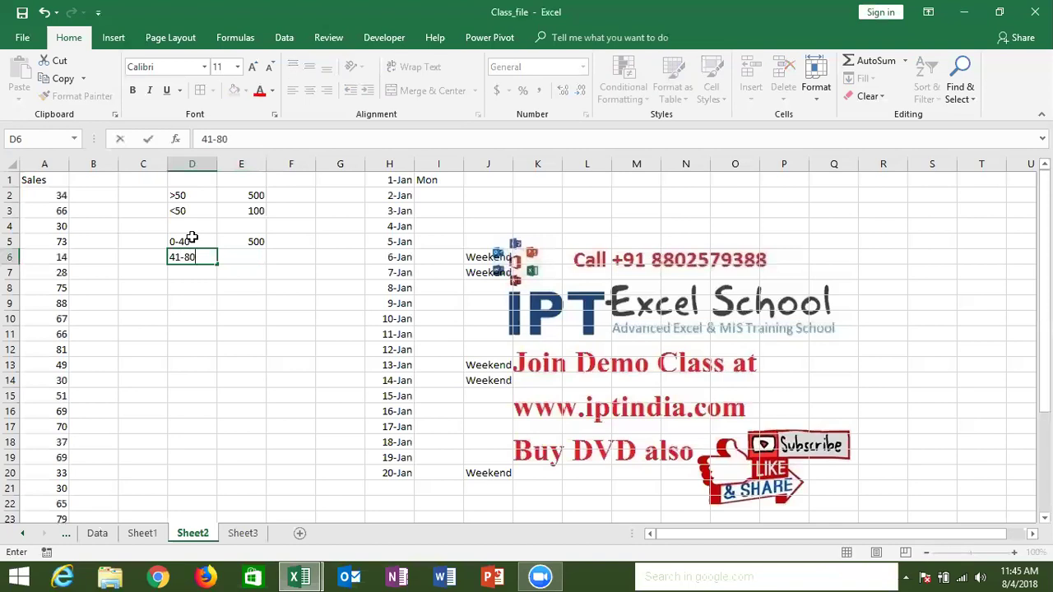
key("Tab")
type("1000")
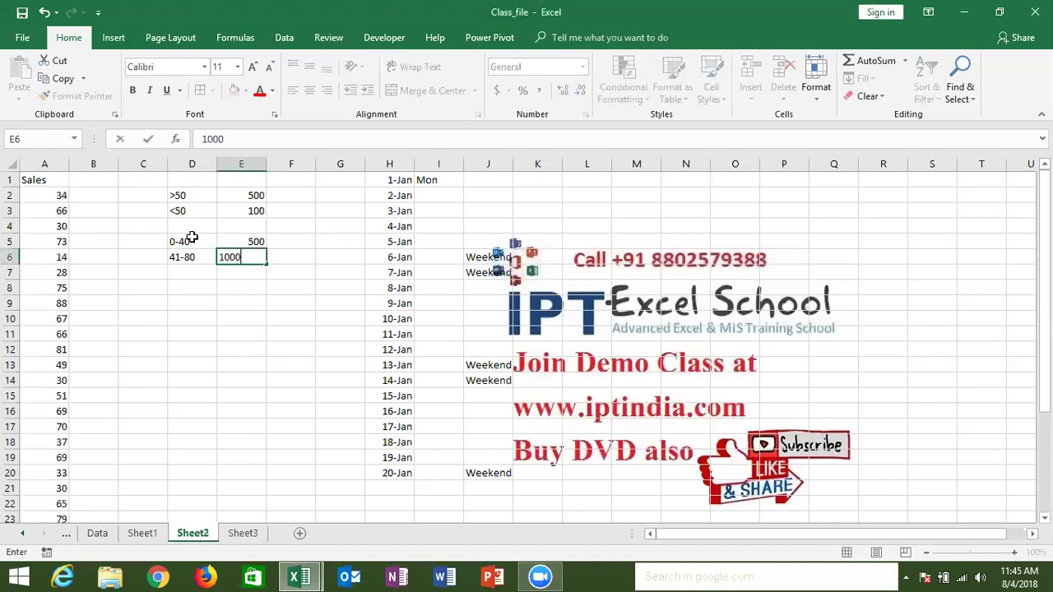
key("Left")
key("Down")
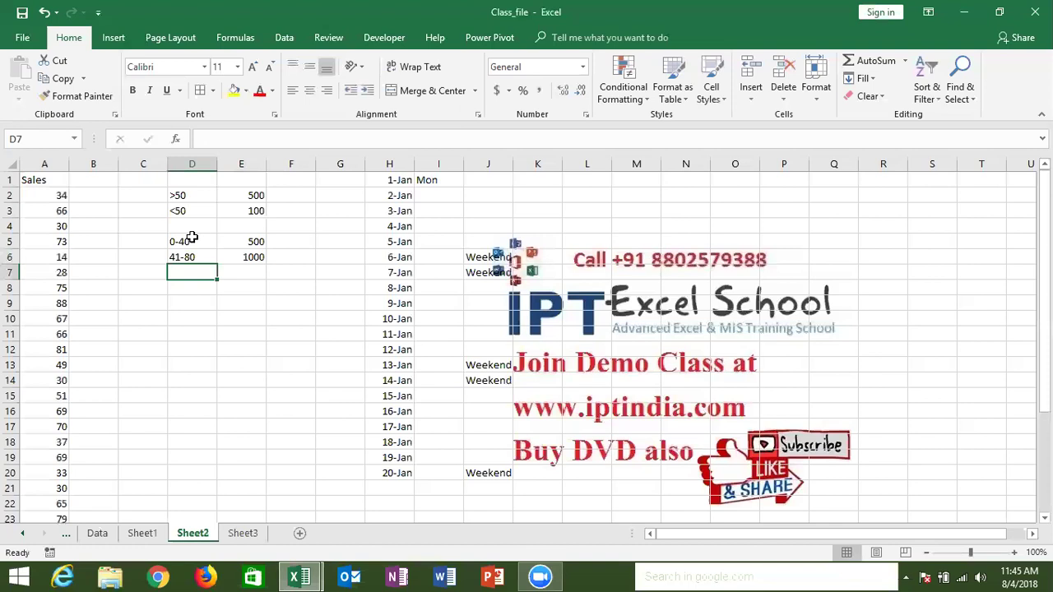
Enter bands 81-100 with 2000 and >100 with 5000 in D7:E8.
type("81-100")
key("Tab")
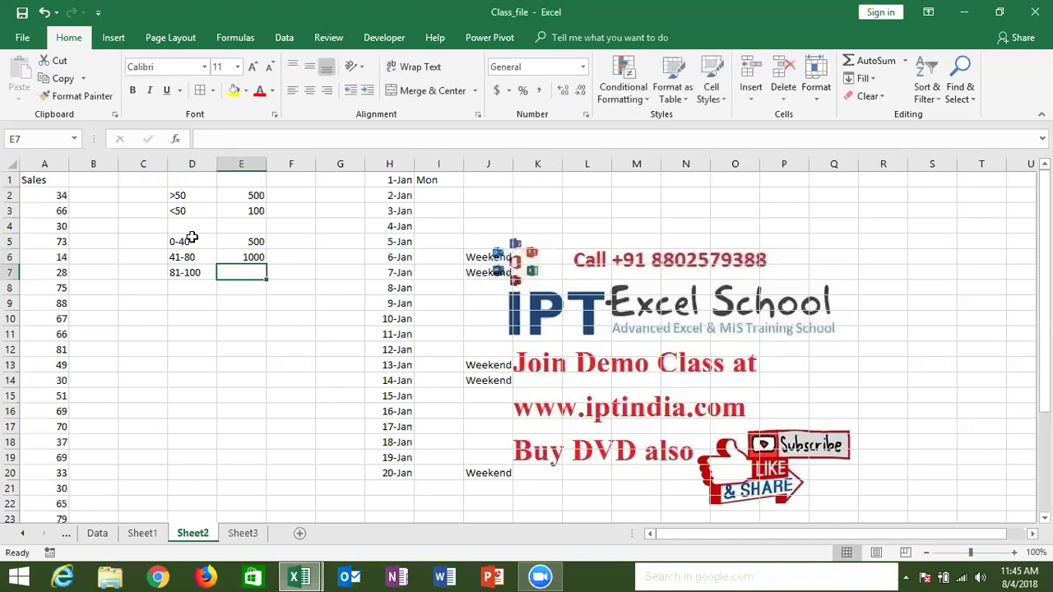
type("200")
key("ctrl+Return")
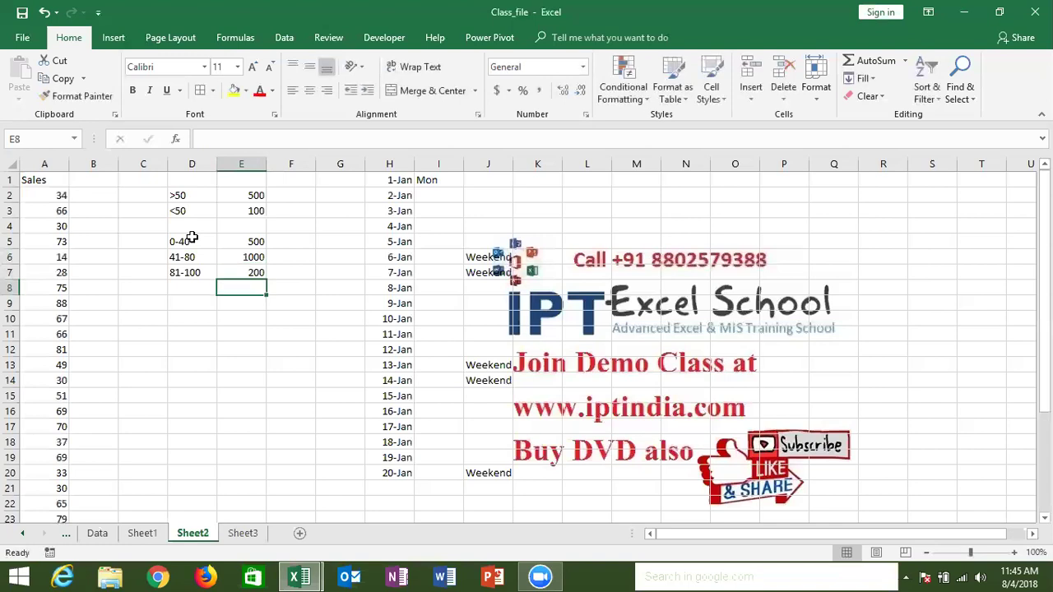
type("2000")
key("ctrl+Return")
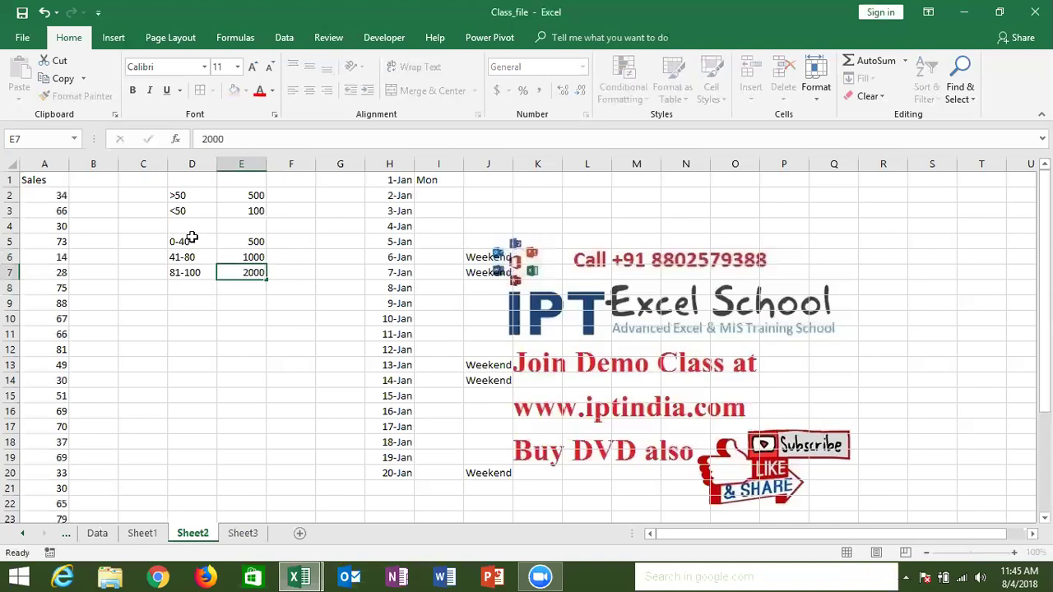
key("Left")
key("Left")
key("Down")
key("Right")
type(">")
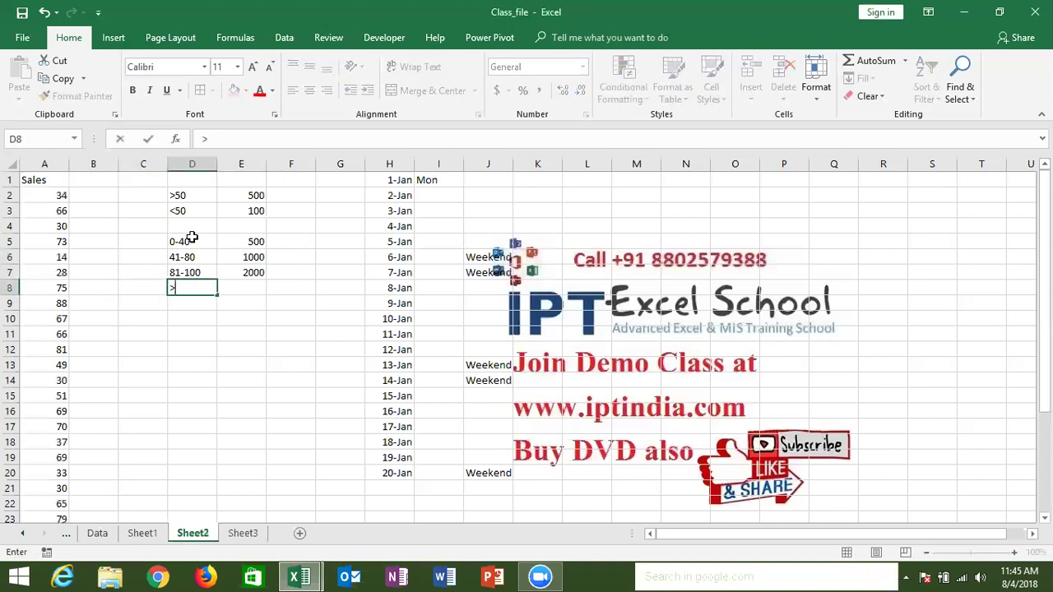
type("100")
key("Tab")
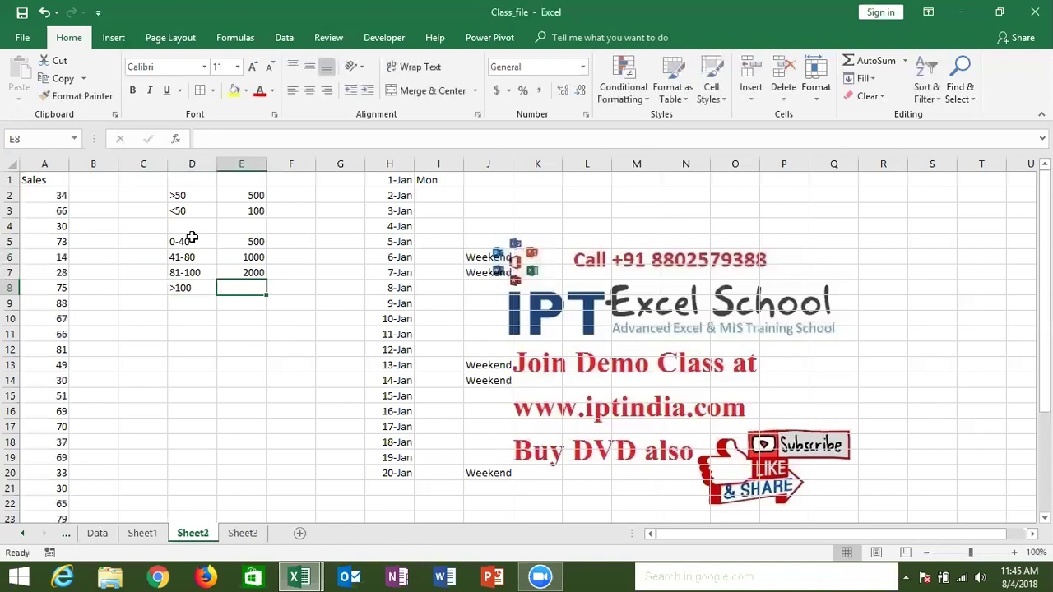
type("5000")
key("Return")
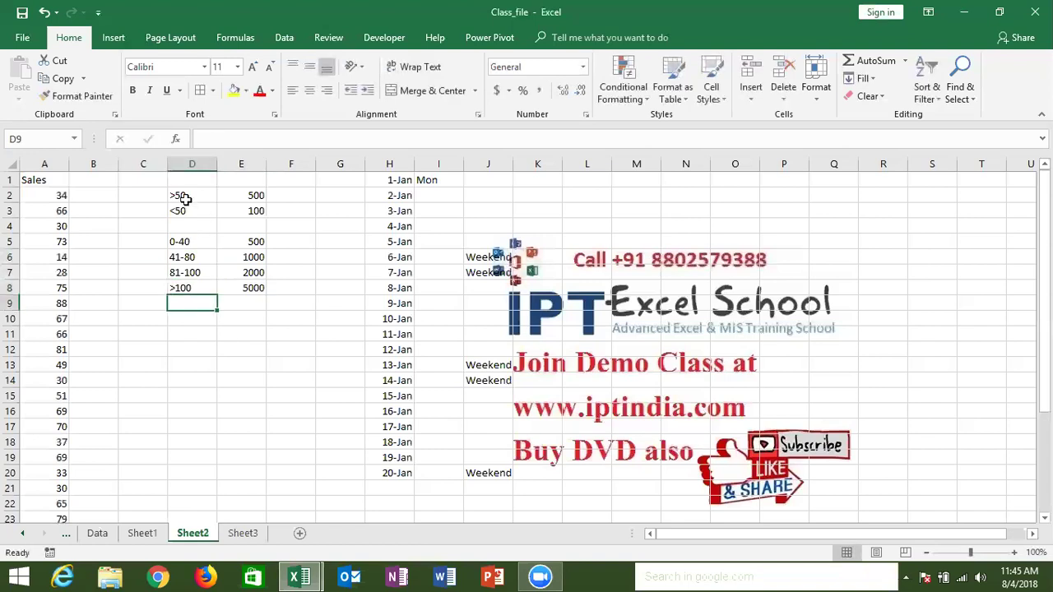
Create a new Sub loopcond1() procedure below the last one in the VBA editor.
left_click(113, 199)
key("alt+F11")
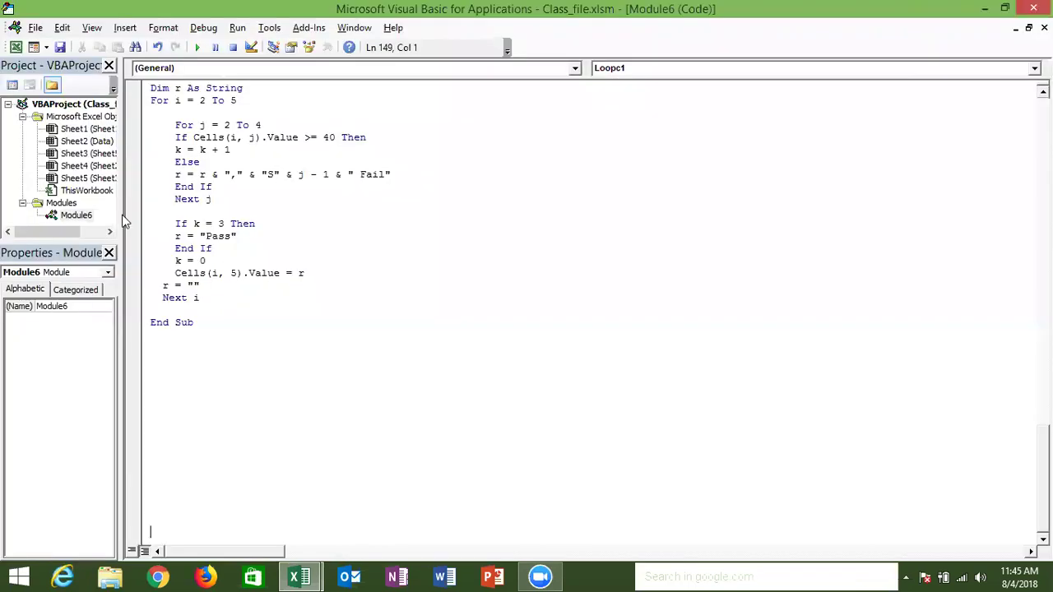
left_click(177, 355)
key("Return")
type("sub ")
type("loopcond1()")
key("Return")
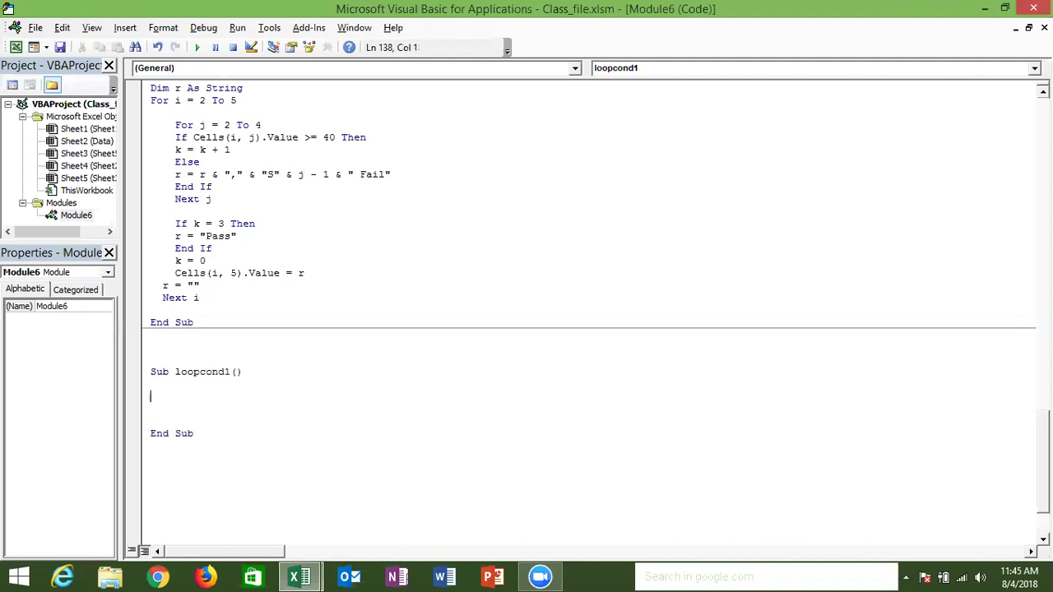
Declare Dim s, r As Long as the first line of loopcond1.
type("s")
key("BackSpace")
type("dim s as ")
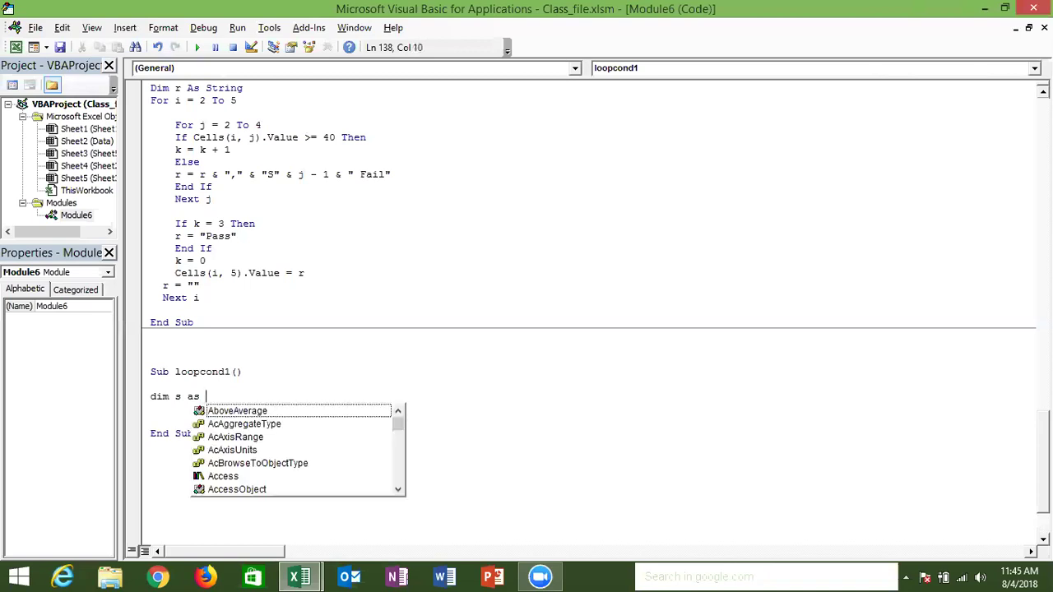
type("lo")
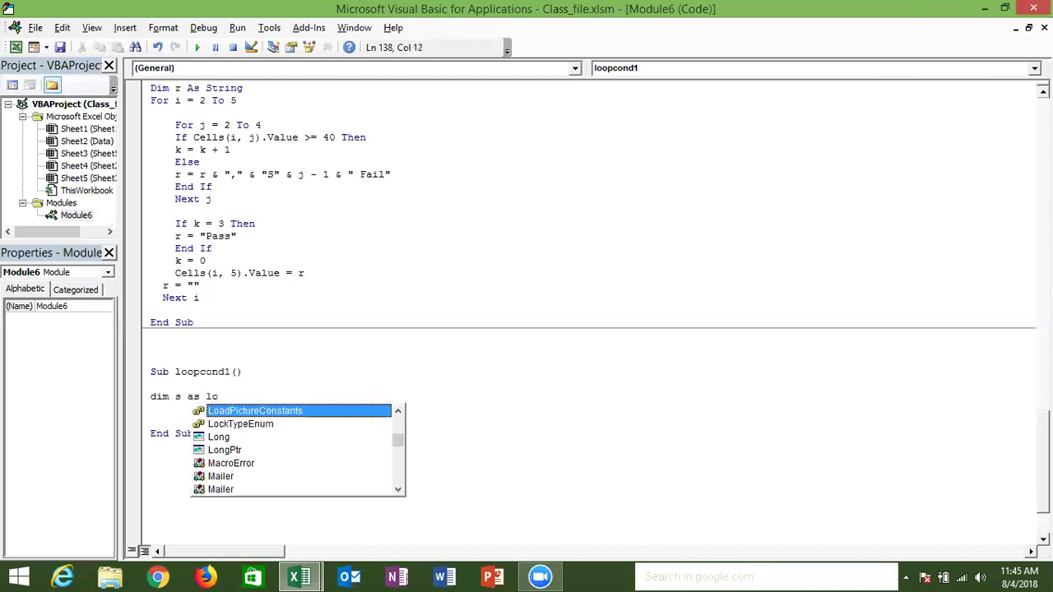
type("ng")
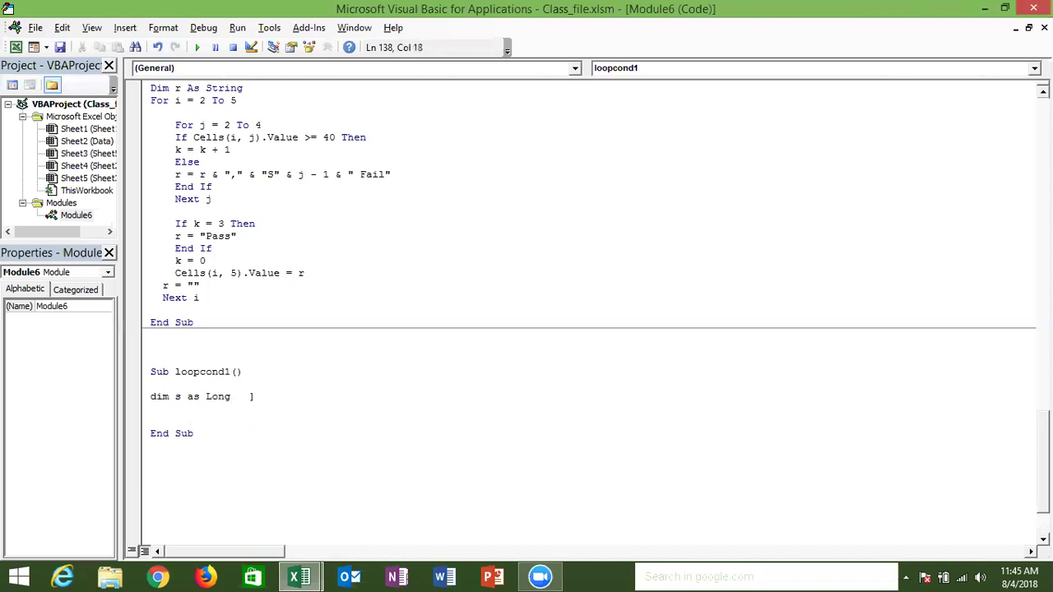
key("Return")
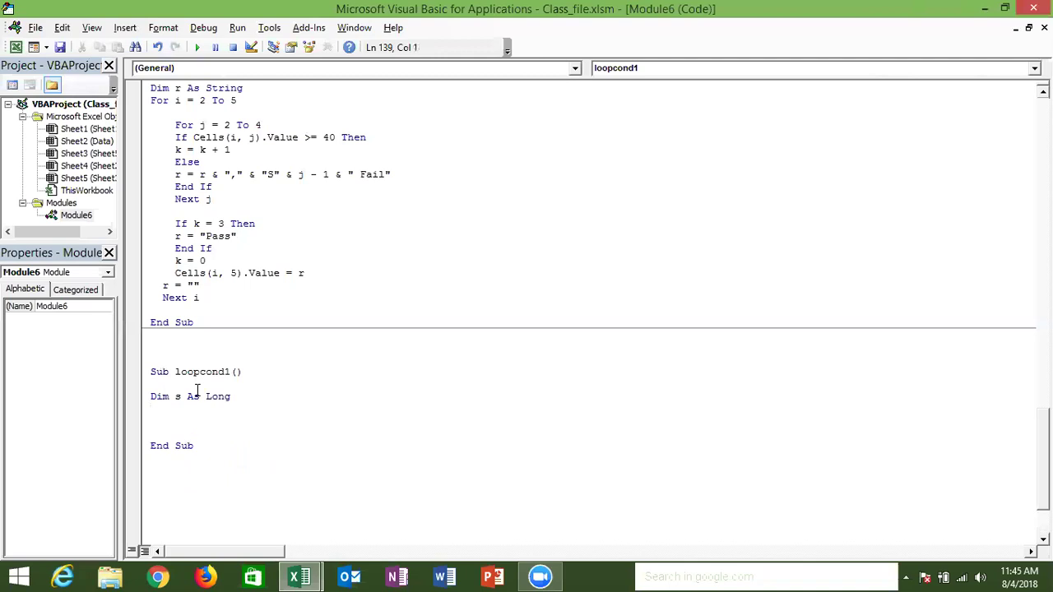
left_click(181, 397)
type(",r")
key("Down")
Write For i = 2 To Range("A65000").End(xlUp).Row with a closing Next i.
key("Return")
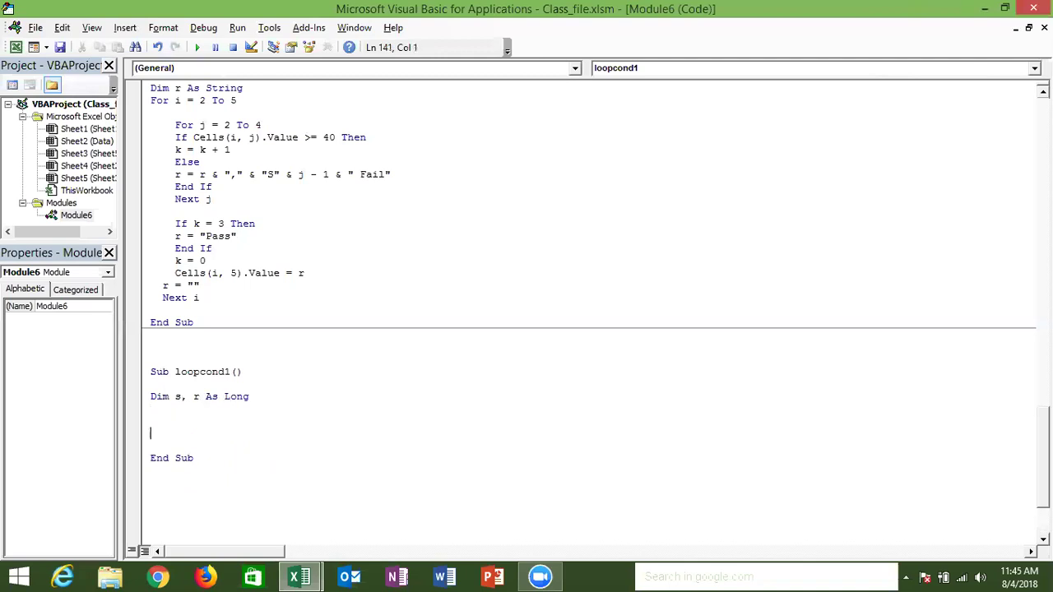
type("for i = 2 to range")
type("(\"A65000\")")
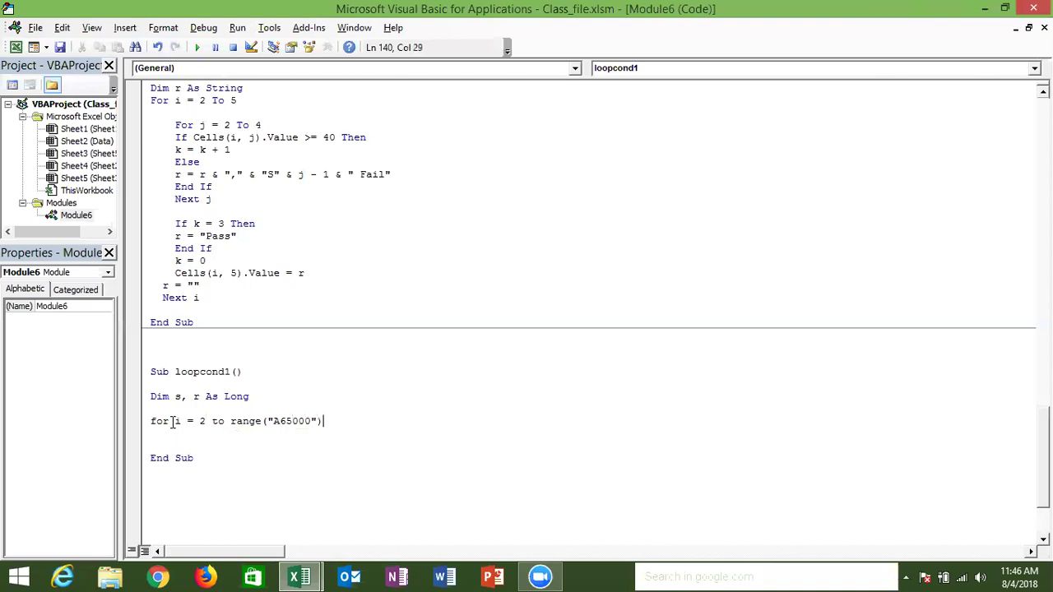
type(".end")
key("Tab")
type("(xlUp")
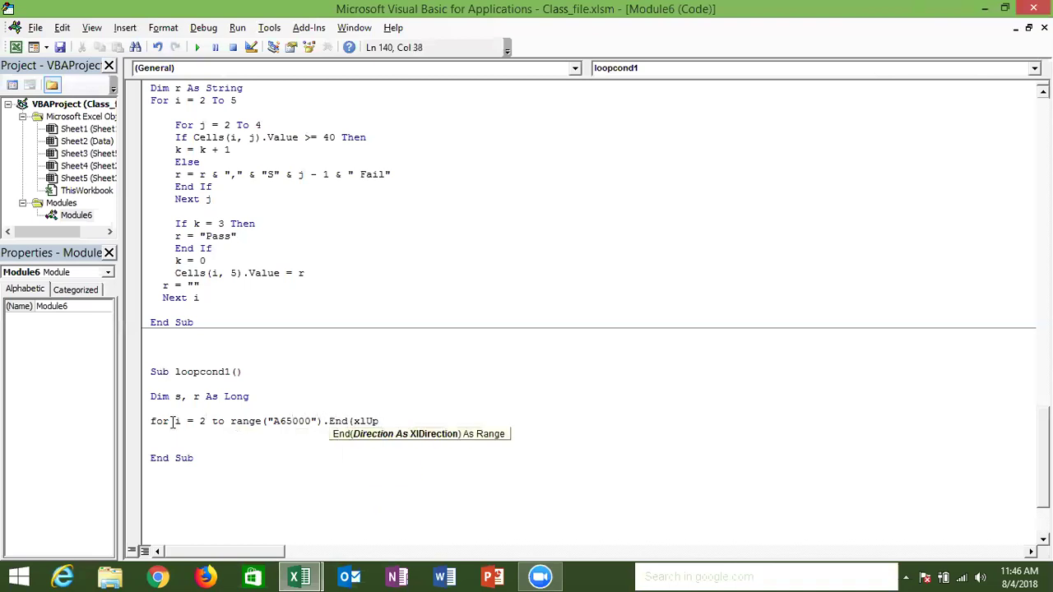
type(").ro")
key("Tab")
key("Return")
key("Return")
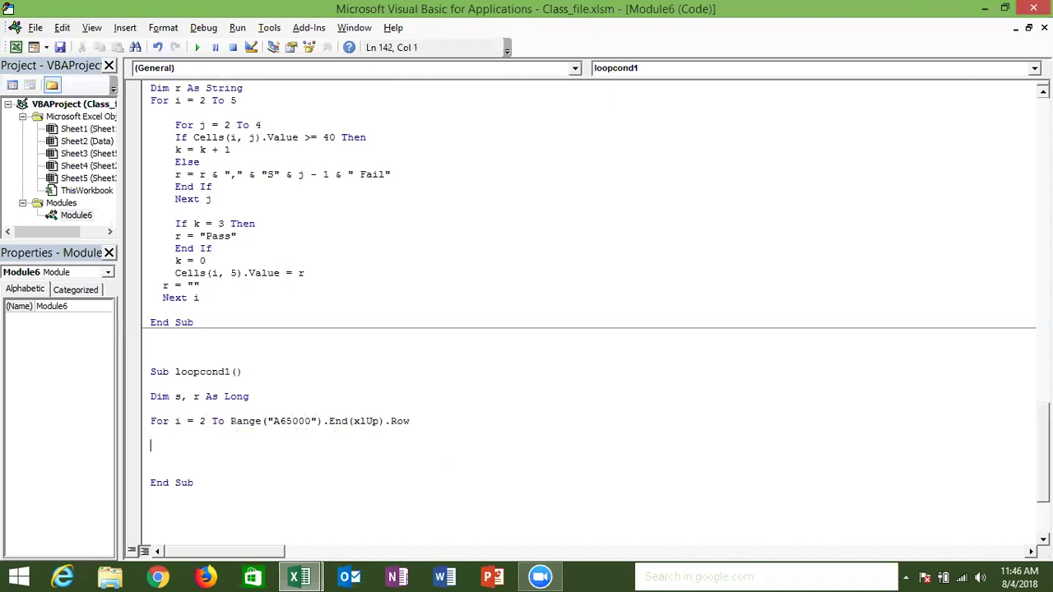
type("nexti")
key("Return")
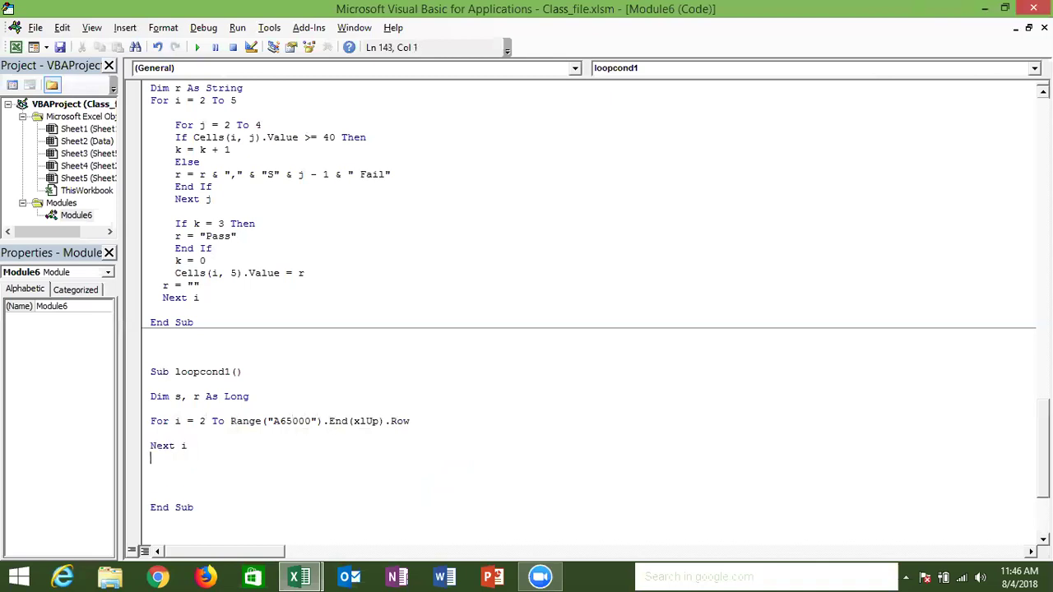
Inside the loop, add s = Range("A" & i).Value.
key("Return")
key("Return")
key("Return")
key("Up")
key("Up")
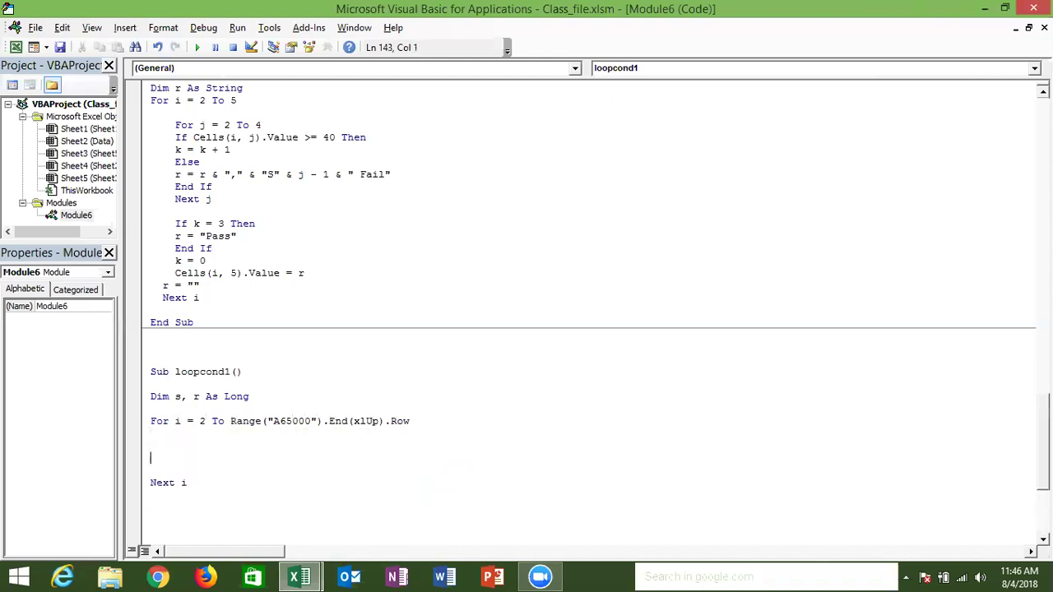
type("s=range")
type("(\"A\" & i)val")
key("Tab")
Add If s <= 40 Then r = 500 and ElseIf s <= 80 Then r = 1000 to loopcond1.
key("Return")
key("Return")
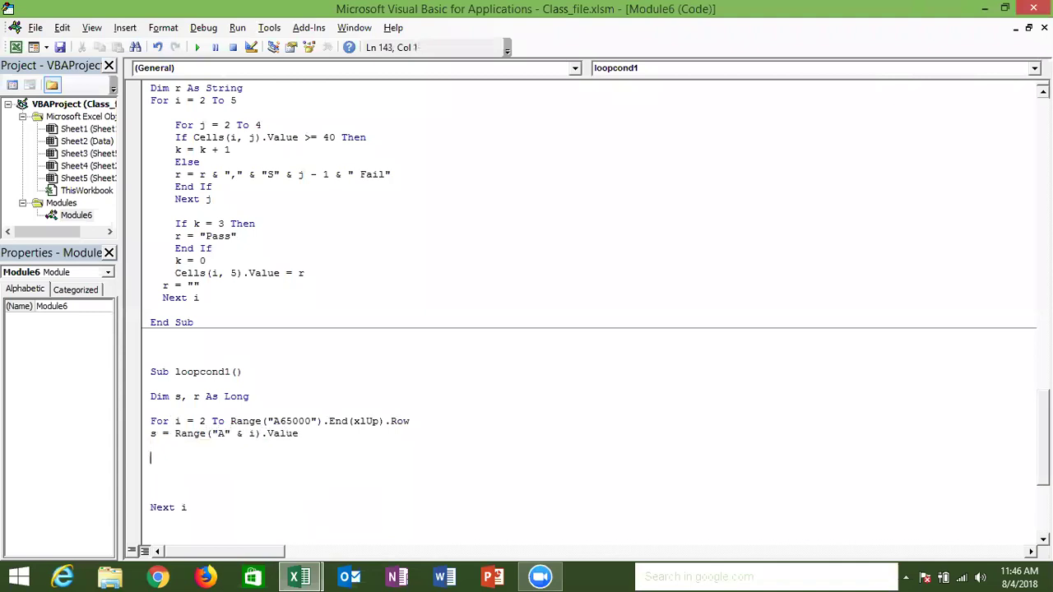
type("if s<=40 then")
key("Return")
type("r = 500")
key("Return")
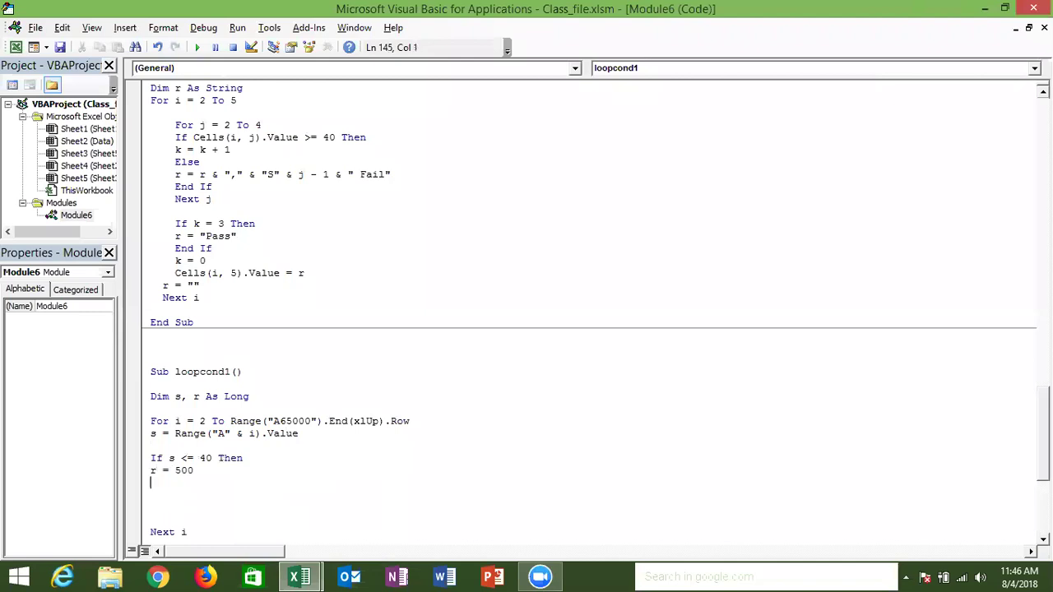
type("elseif")
type(" s<=80then")
key("Return")
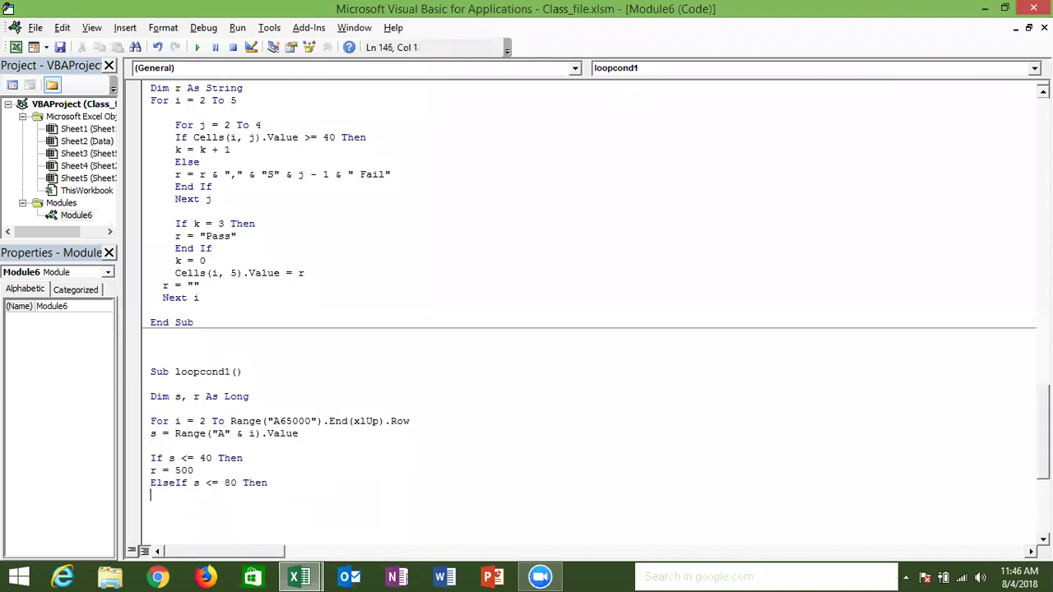
type("r = 1000")
key("Return")
key("Return")
Add ElseIf s <= 100 Then r = 2000, fixing the misspelled ElseIf keyword.
type("esled")
key("BackSpace")
type("if s")
type("<=100 then")
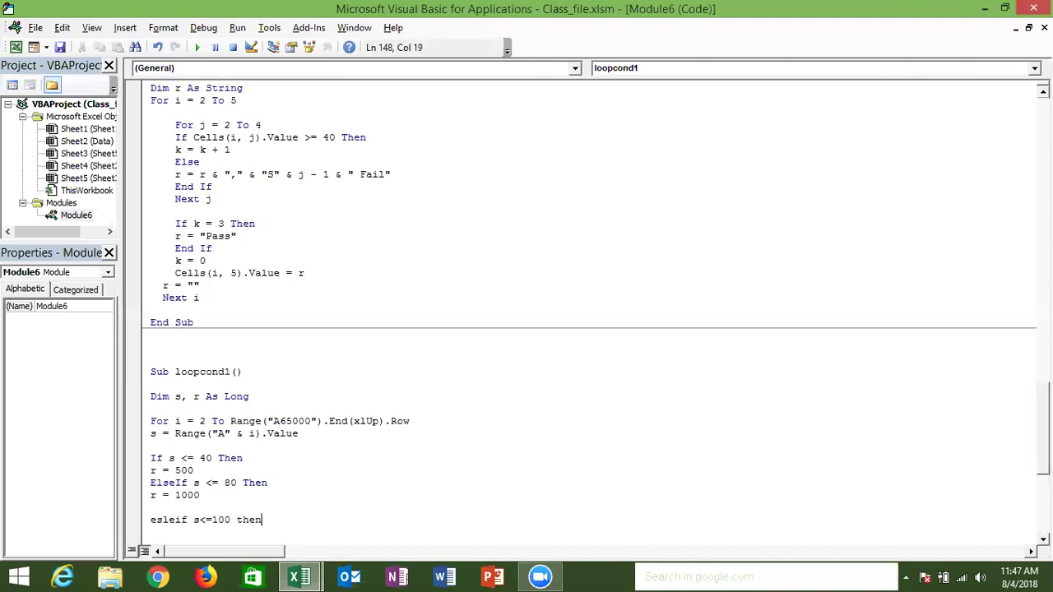
key("Return")
key("Return")
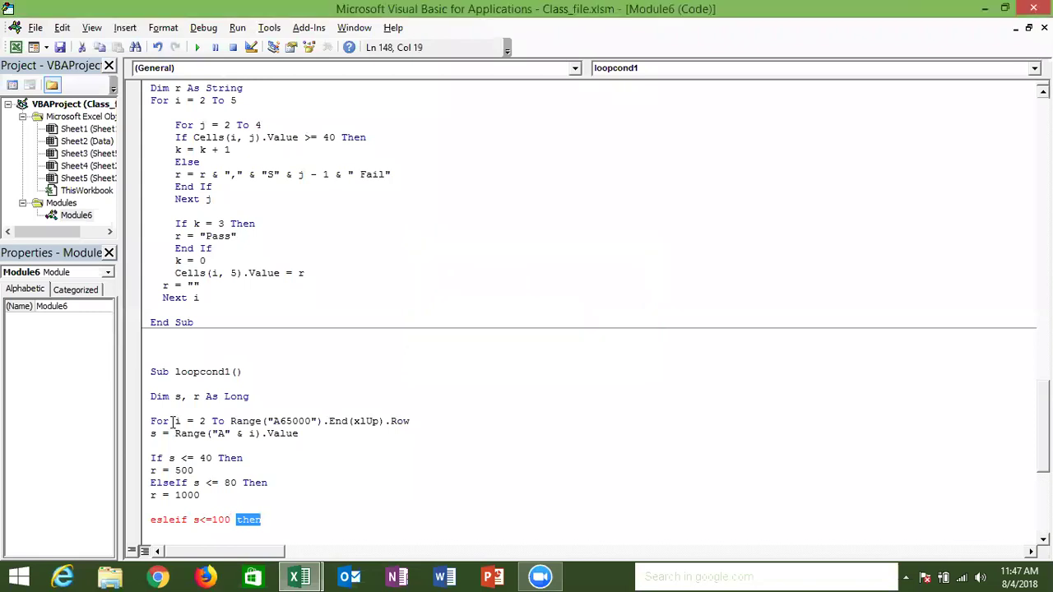
key("Left")
key("Left")
key("Left")
key("Left")
key("Left")
key("Left")
key("Left")
key("Left")
key("BackSpace")
key("Right")
type("s")
key("Return")
key("Return")
key("BackSpace")
type("r = ")
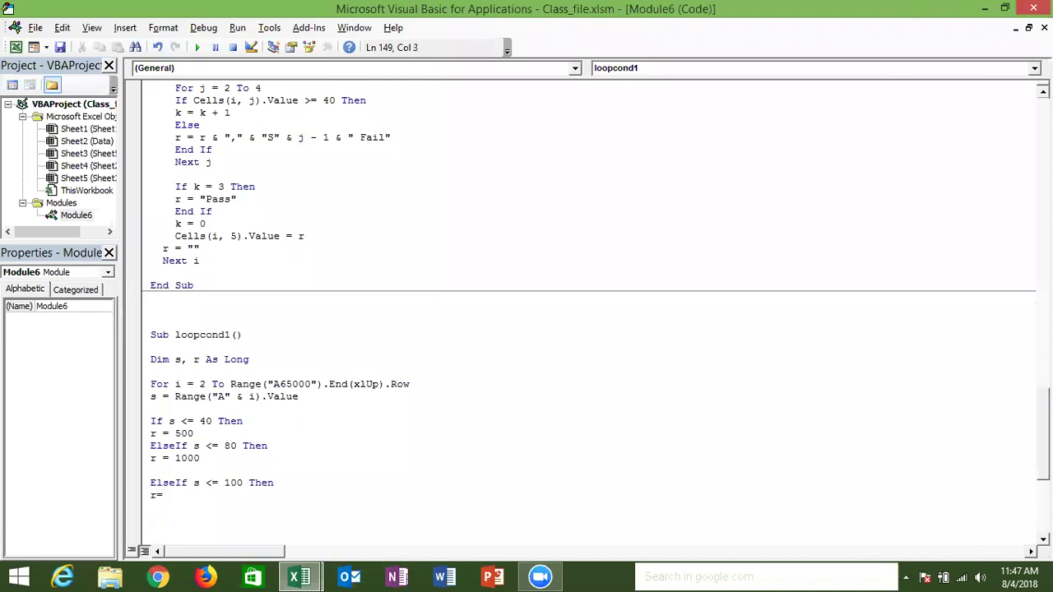
type("2000")
key("Return")
Add ElseIf s > 100 Then r = 5000, correcting the typo, and close with End If.
type("esle")
type("if s>10")
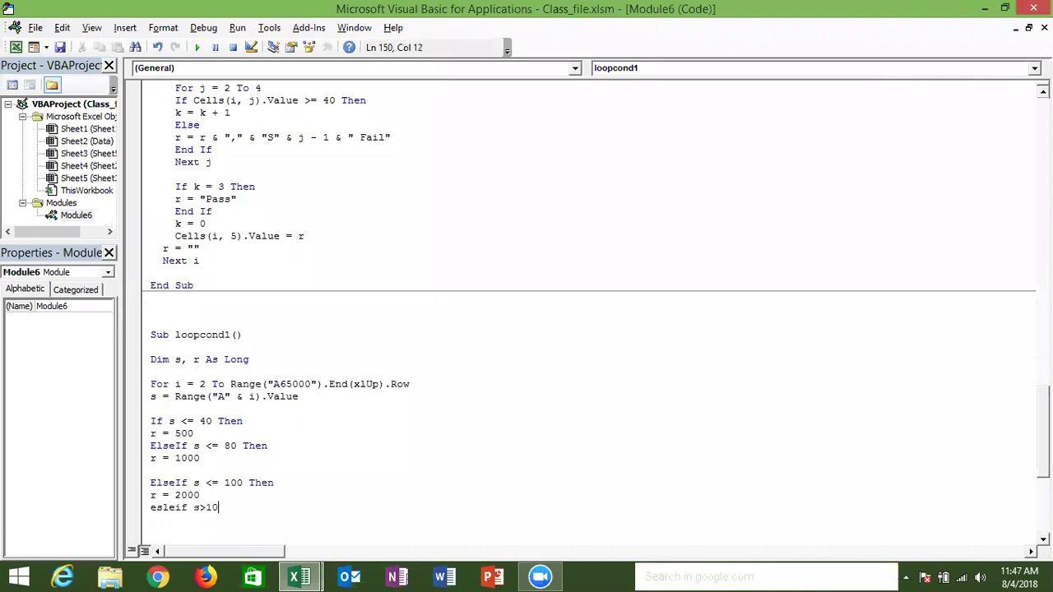
type("0 then")
key("Return")
key("Return")
key("Left")
key("Left")
key("Left")
key("Home")
key("Right")
key("Delete")
key("Right")
type("s")
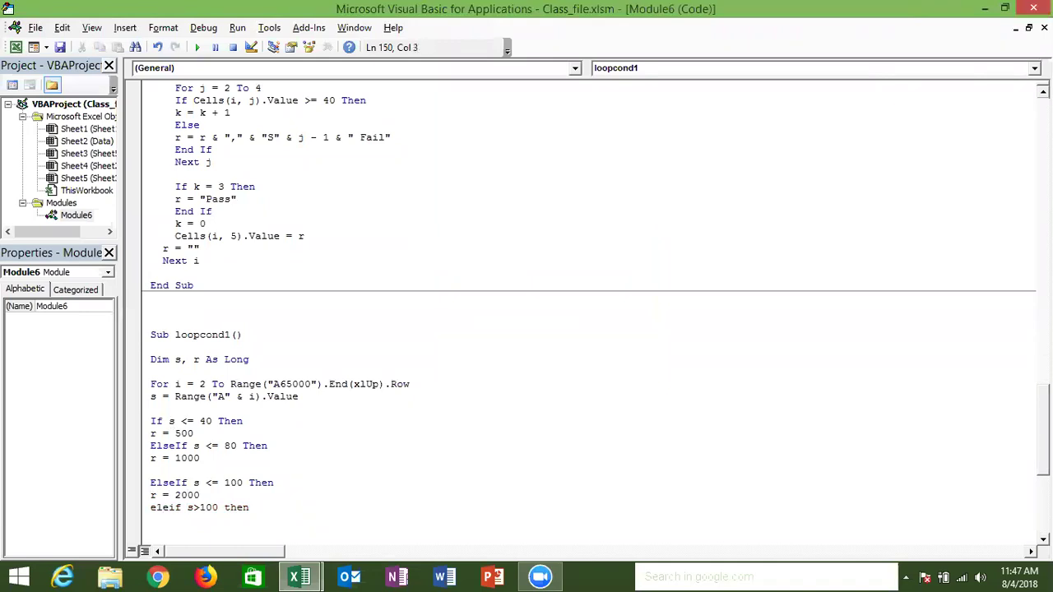
key("Return")
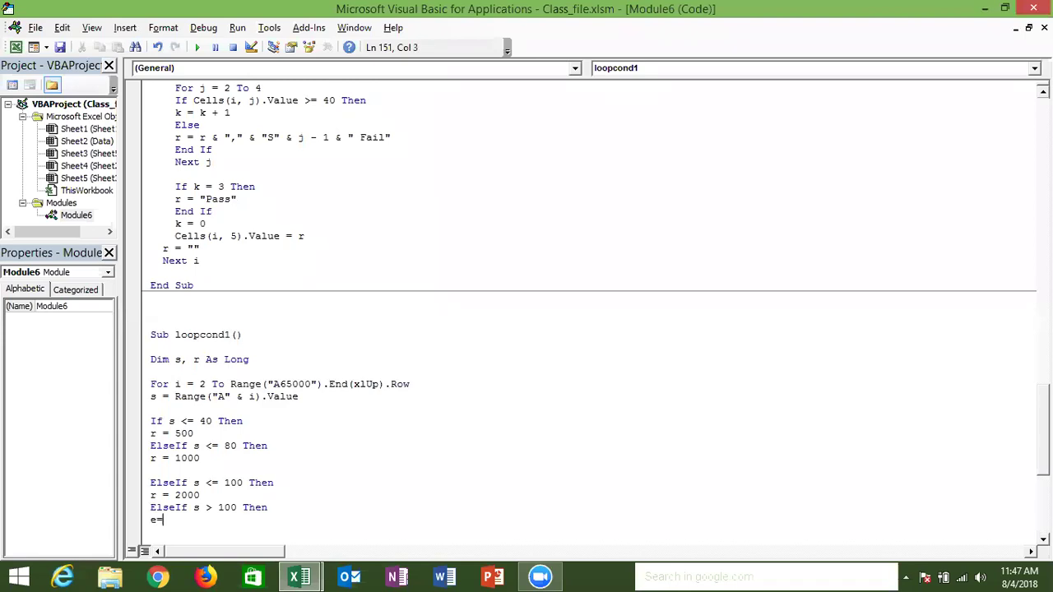
type("r = 5000")
key("Return")
type("end if")
key("Return")
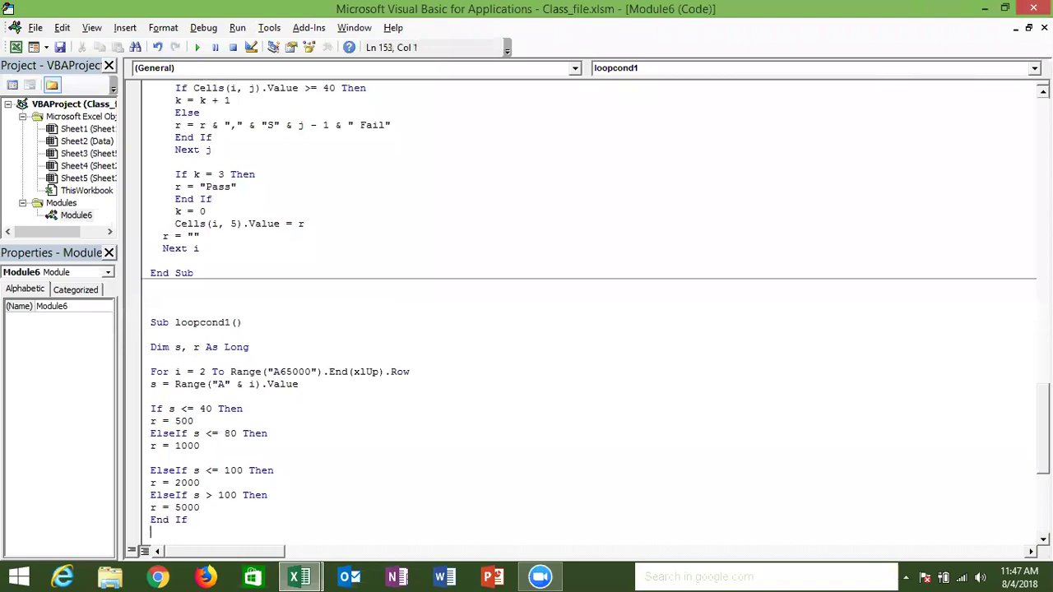
key("Return")
Write r into column B with Range("B" & i).Value = r, add Next i, and remove a stray blank line.
type("range(\"B")
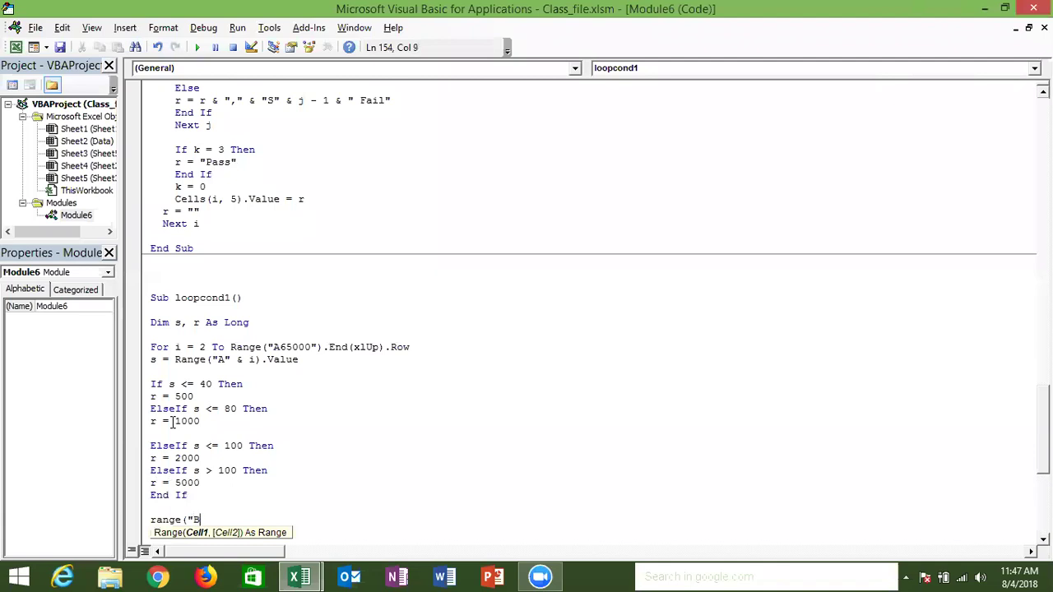
type("\" & i)")
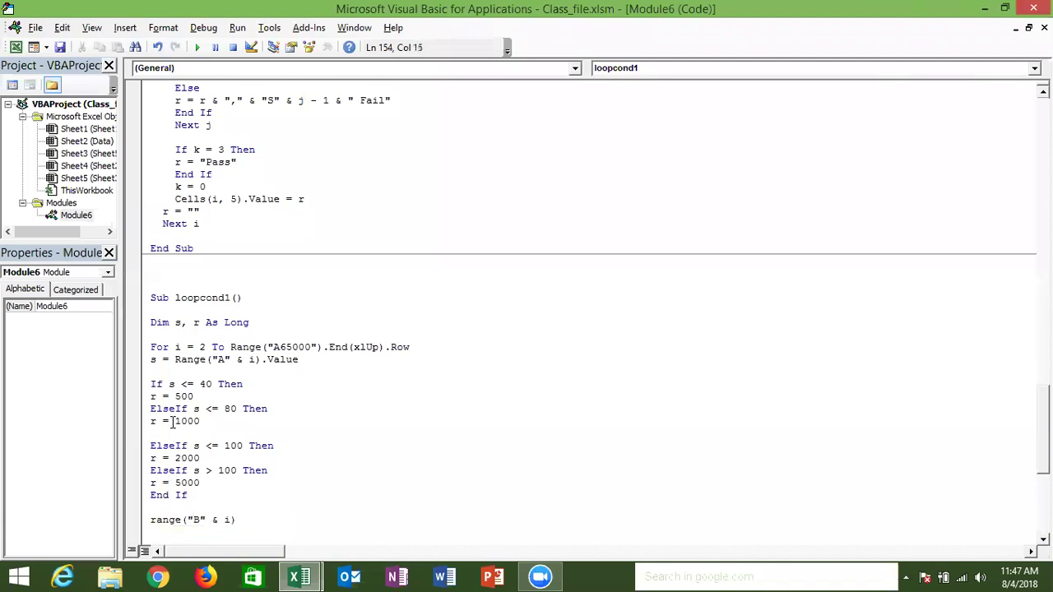
type(".Value=r")
key("Return")
key("Return")
key("Return")
type("Next i")
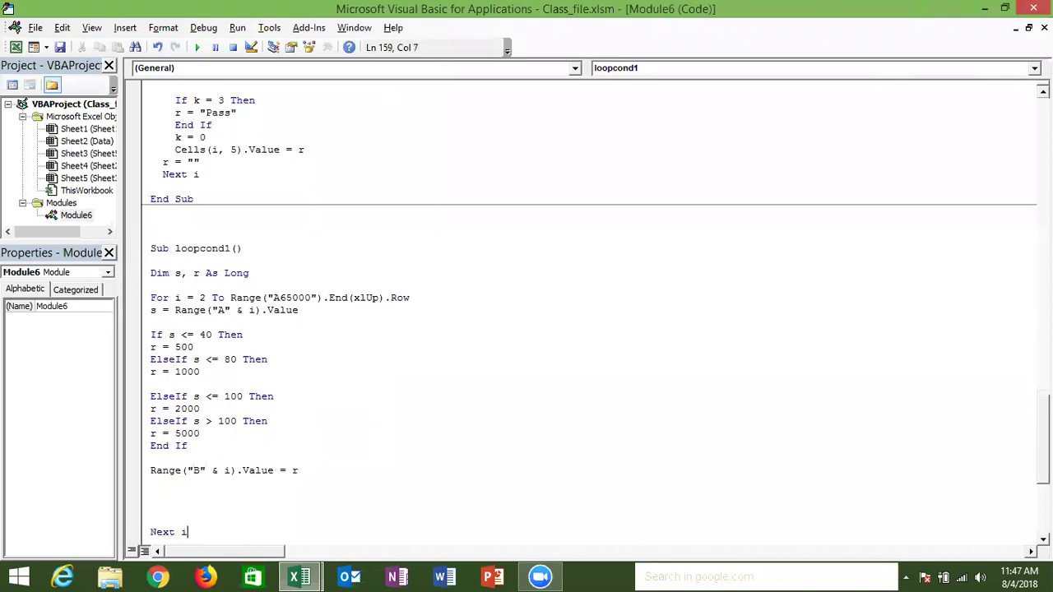
key("Home")
key("Return")
key("Return")
key("Up")
key("Up")
key("Up")
left_click(286, 458)
key("Up")
key("Up")
key("Up")
key("Up")
key("Up")
key("Up")
key("Down")
key("Delete")
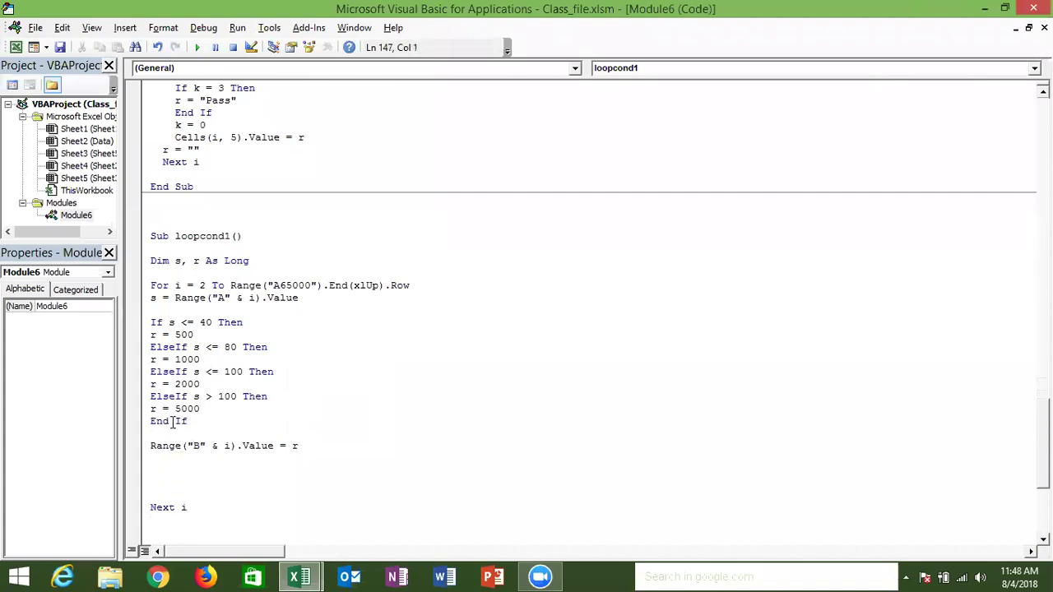
key("Down")
key("Down")
key("Down")
key("Down")
key("Down")
Review loop_C4 and cond1, highlighting loop_C4's End If and cond1's Else line.
key("ctrl+Up")
key("ctrl+Up")
key("Up")
key("Up")
key("Up")
key("Up")
key("Up")
key("Up")
key("Up")
key("Up")
key("Up")
key("Up")
key("Up")
key("Up")
key("Up")
key("Up")
key("Up")
key("Down")
key("Down")
key("Down")
key("Down")
key("Down")
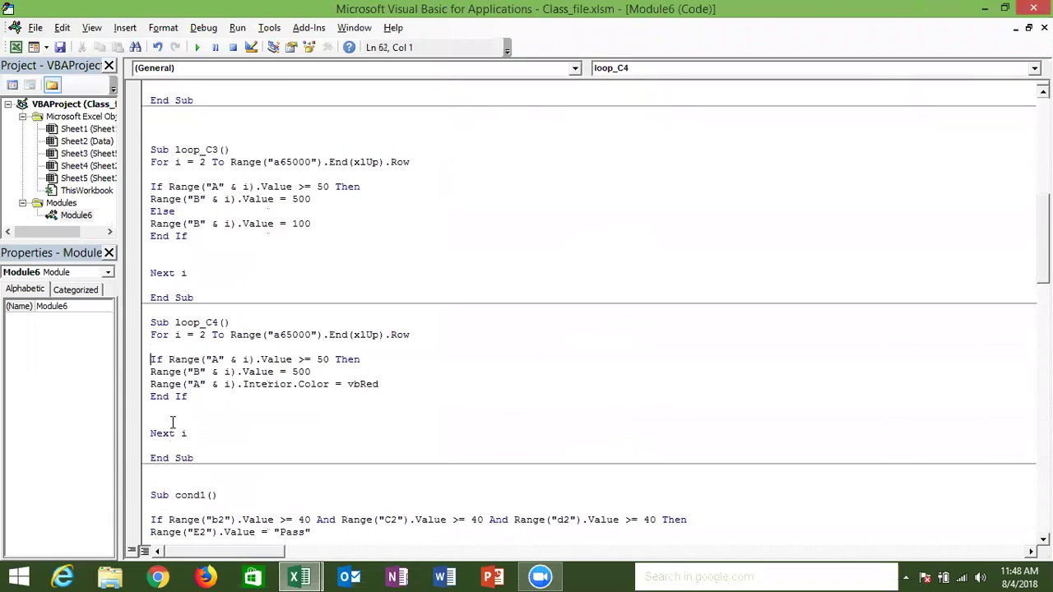
key("shift+Down")
key("Down")
key("Down")
key("shift+Down")
key("Down")
key("Down")
key("Down")
key("Down")
key("Down")
key("Down")
key("Down")
key("Down")
key("Down")
key("Down")
key("Down")
key("Up")
key("Up")
key("Up")
key("Up")
key("Up")
key("shift+Down")
key("Down")
key("shift+Down")
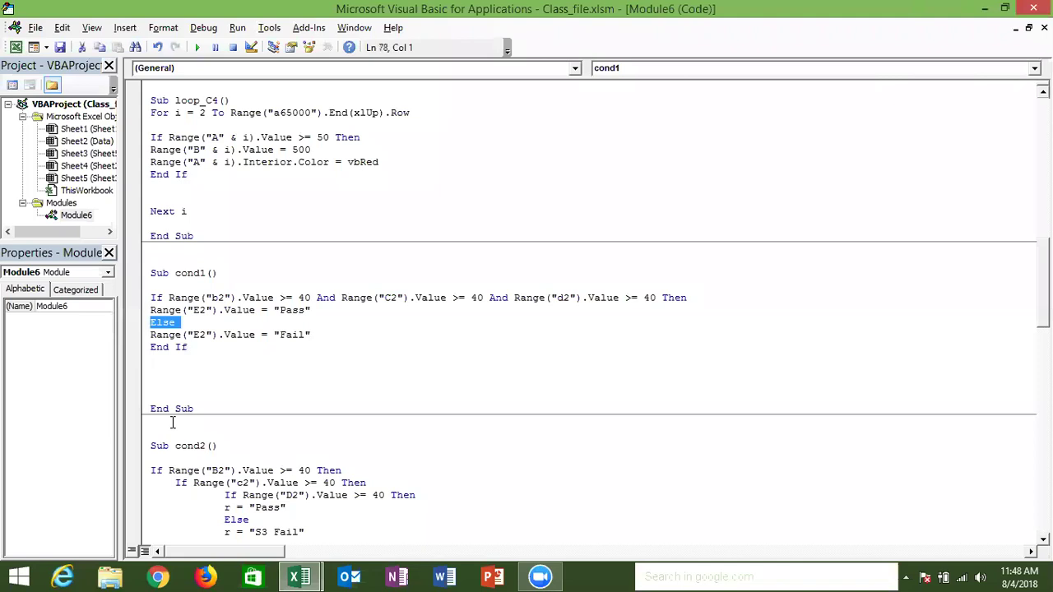
Highlight loopcond1's If s <= 40 Then and ElseIf s <= 80 Then lines.
key("Down")
key("Down")
key("Down")
key("Down")
key("Down")
key("Down")
key("Down")
key("Down")
key("Down")
key("Down")
key("Down")
key("Down")
key("Down")
key("Down")
key("Down")
key("Down")
key("Down")
key("Down")
key("Down")
key("Down")
key("Up")
key("Up")
key("Up")
key("Up")
key("Up")
key("Up")
key("Up")
key("shift+Down")
key("Down")
key("shift+Down")
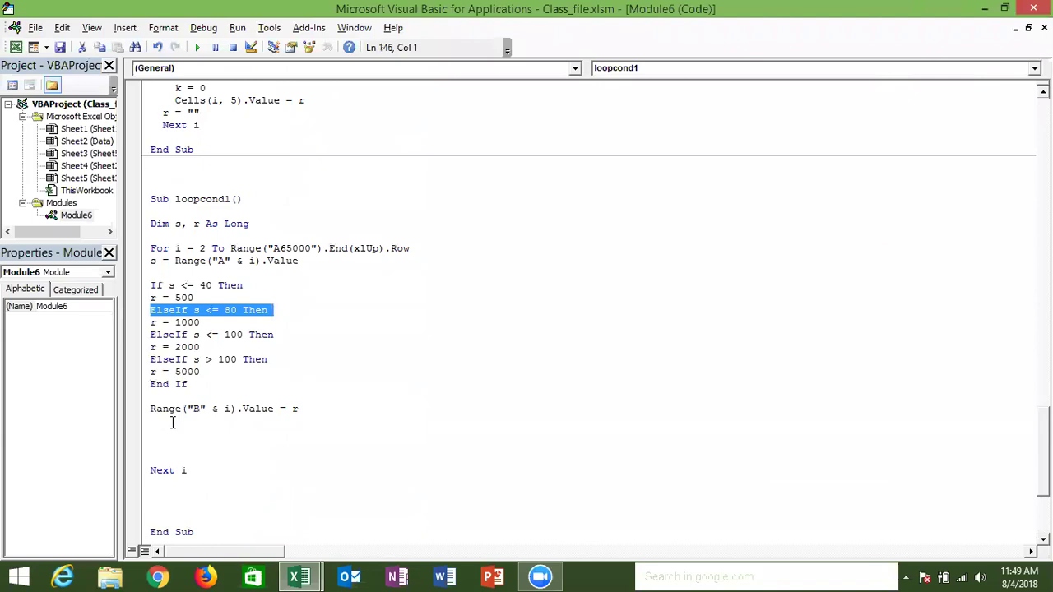
In Excel, start typing =IF(A2<=40,500,IF( in B2, then cancel it so B2 stays empty.
key("alt+F11")
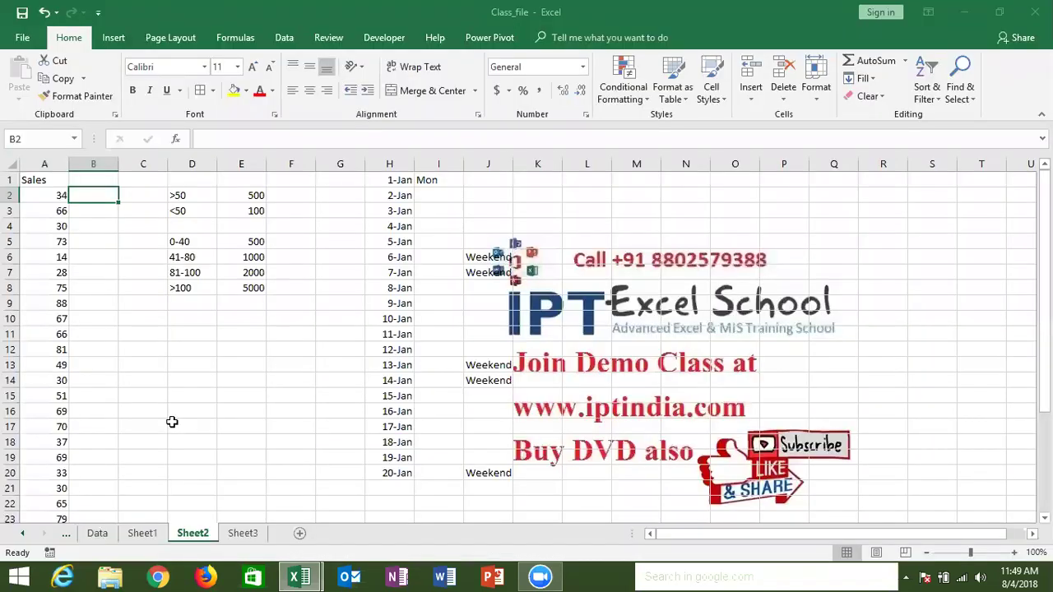
type("=IF(")
key("Left")
type("<=40,500,IF(")
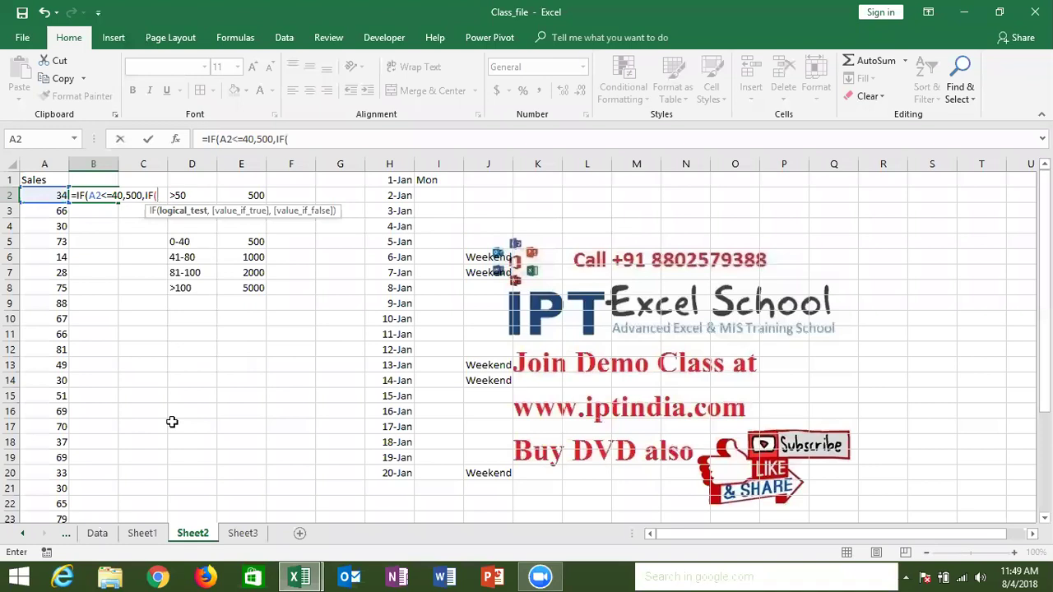
key("Escape")
key("alt+F11")
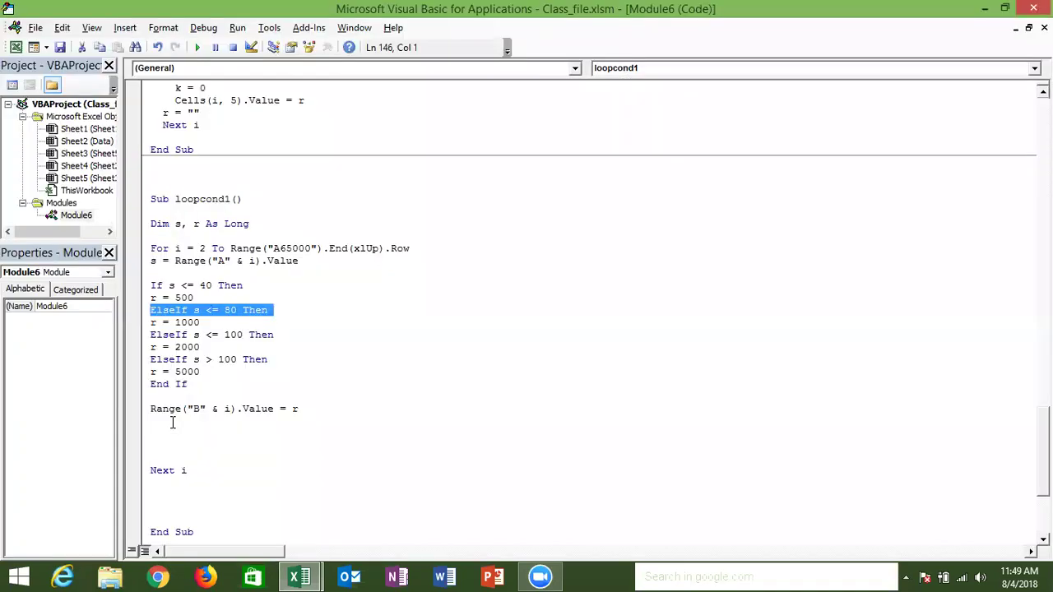
left_click(207, 321)
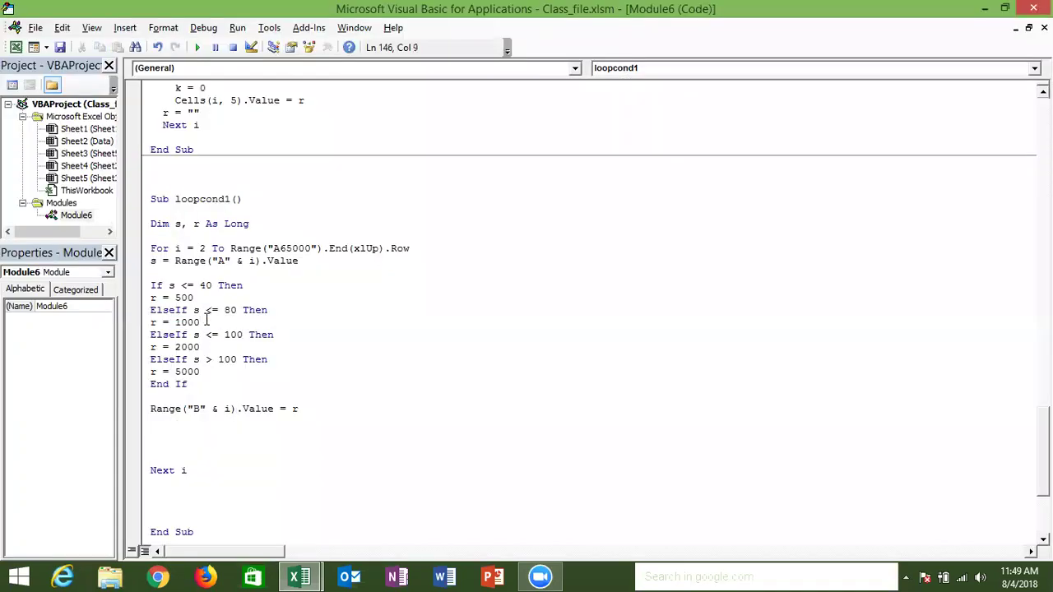
left_click(206, 311)
key("Up")
scroll(204, 315, "up", 3)
scroll(205, 315, "up", 4)
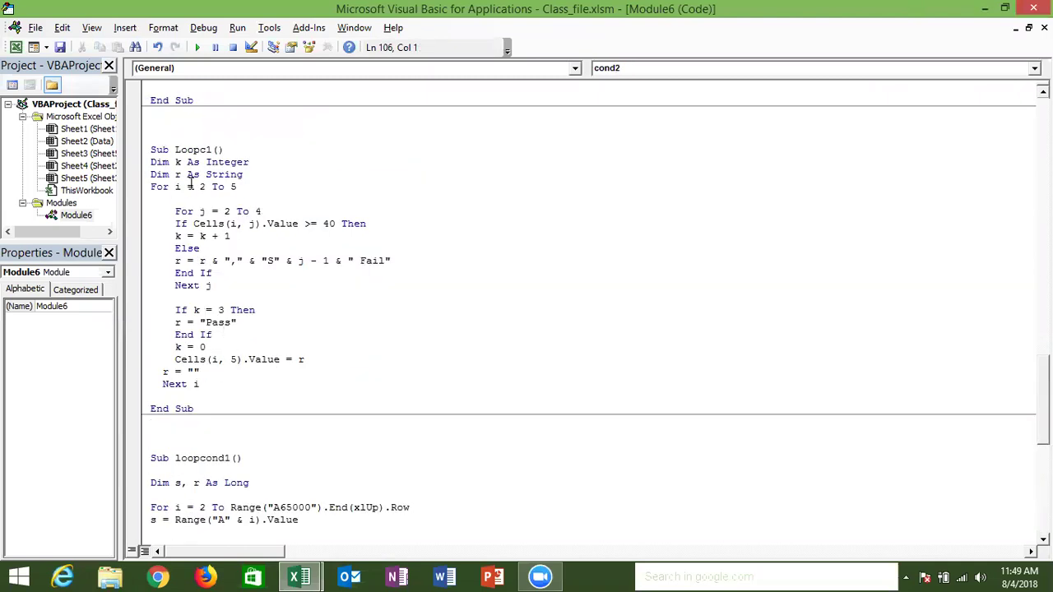
key("Up")
key("Up")
key("Up")
key("Up")
key("Up")
key("Up")
key("Up")
key("Up")
key("Up")
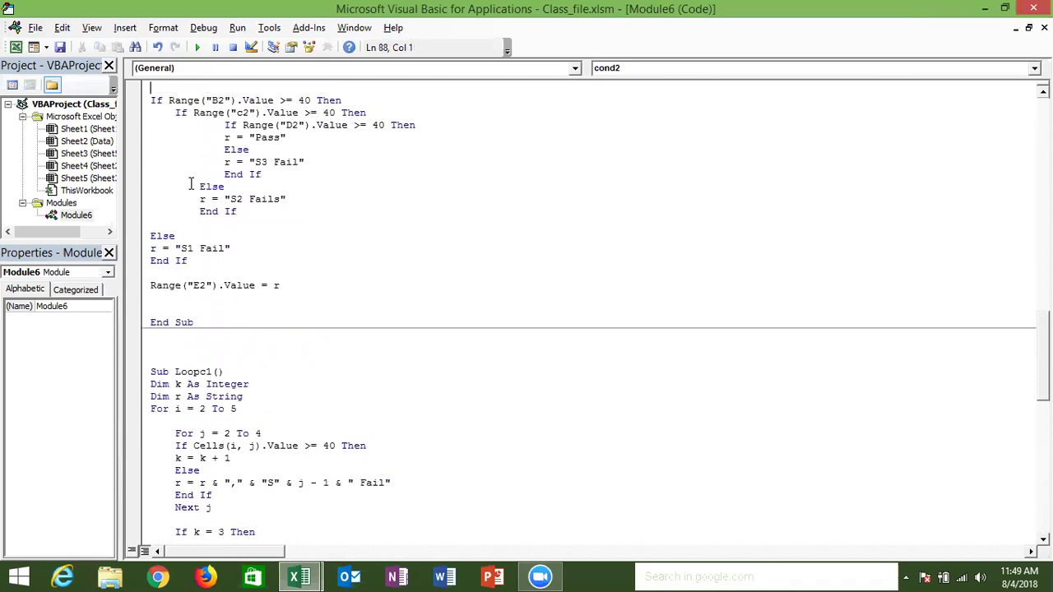
key("Up")
key("Up")
key("Up")
double_click(176, 162)
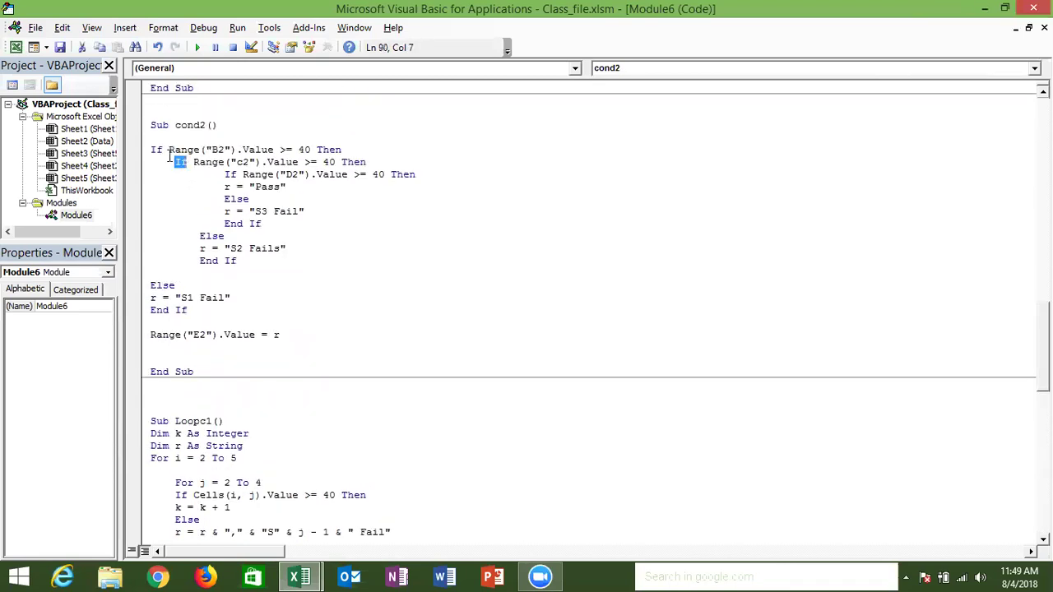
mouse_move(175, 162)
left_mouse_down()
mouse_move(197, 169)
mouse_move(272, 150)
mouse_move(337, 162)
left_mouse_up()
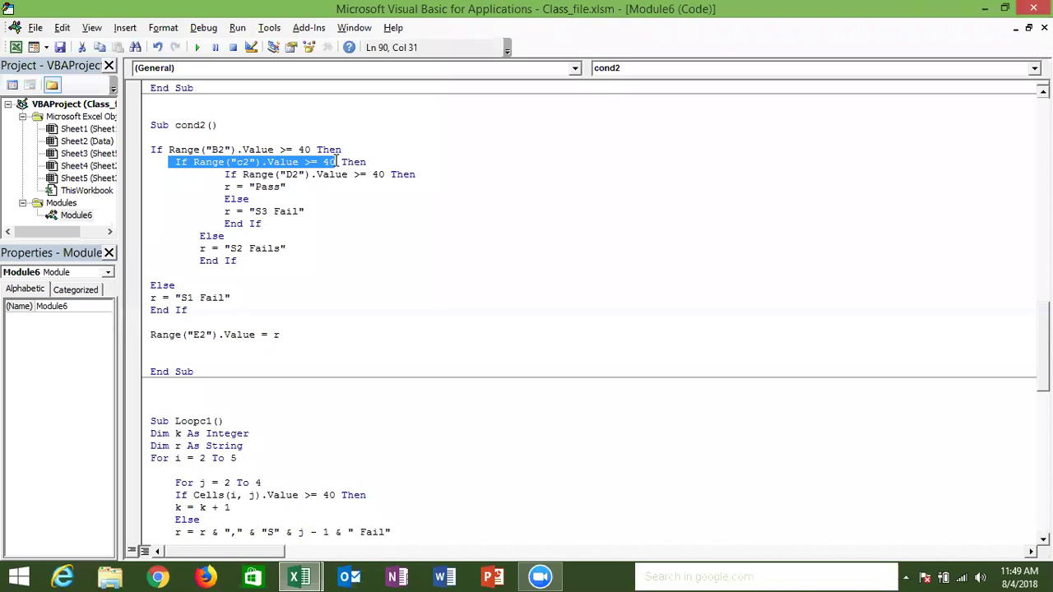
left_click(338, 162)
key("Down")
key("Down")
key("Down")
key("Down")
key("Down")
key("Down")
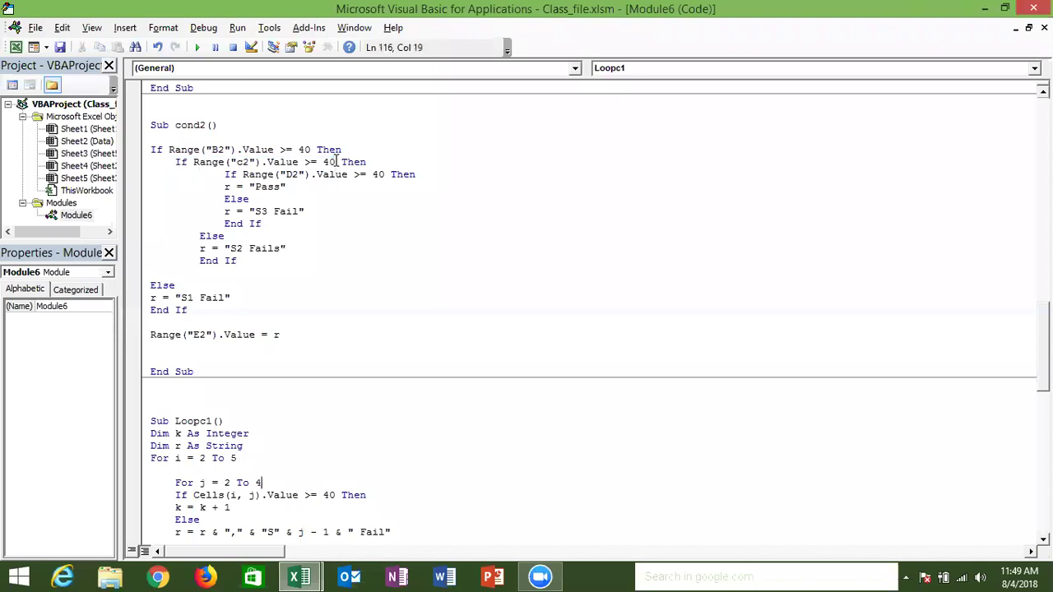
key("Down")
key("Down")
key("Down")
key("Down")
key("Down")
key("Down")
key("Down")
key("Down")
key("Down")
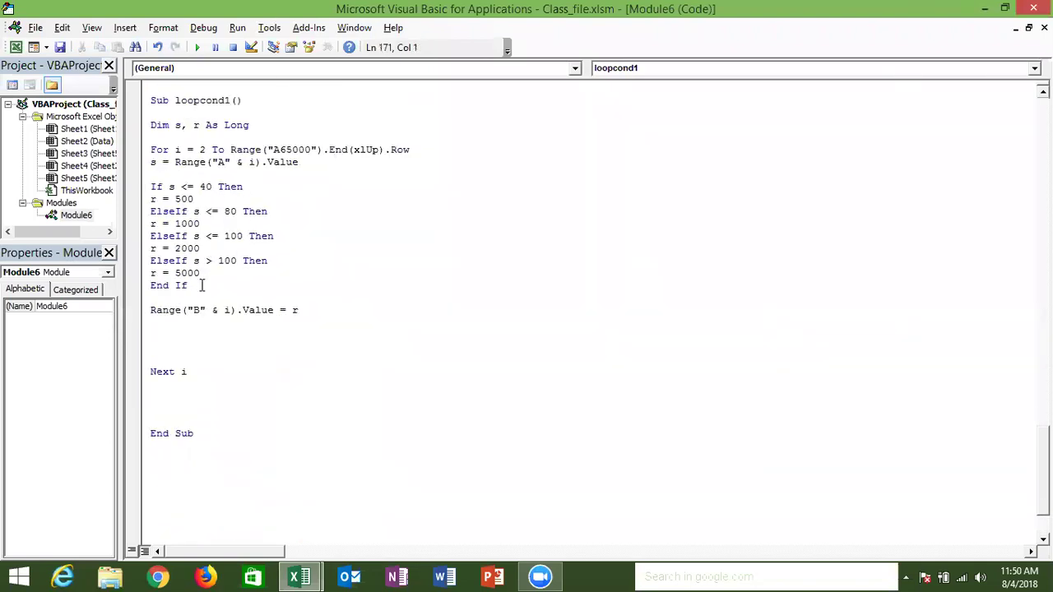
Delete the spare blank lines between Next i and End Sub in loopcond1.
left_click_drag(189, 323, 162, 199)
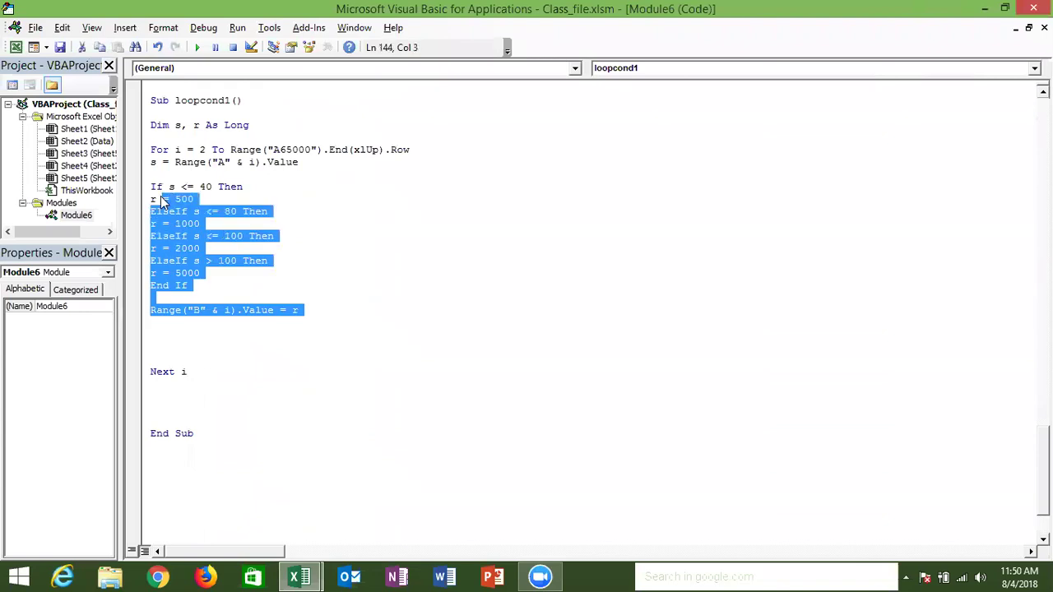
left_click(164, 387)
key("Delete")
key("Delete")
key("Delete")
key("Down")
key("Down")
key("Down")
key("Down")
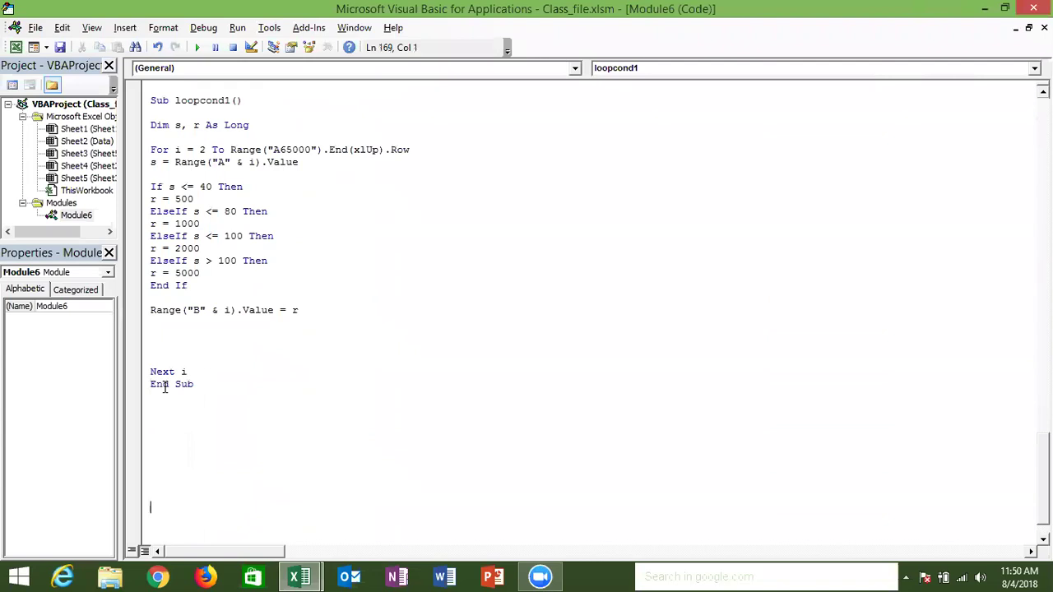
key("Down")
key("Down")
key("Down")
key("Up")
key("Up")
key("Up")
key("Up")
key("Up")
key("Up")
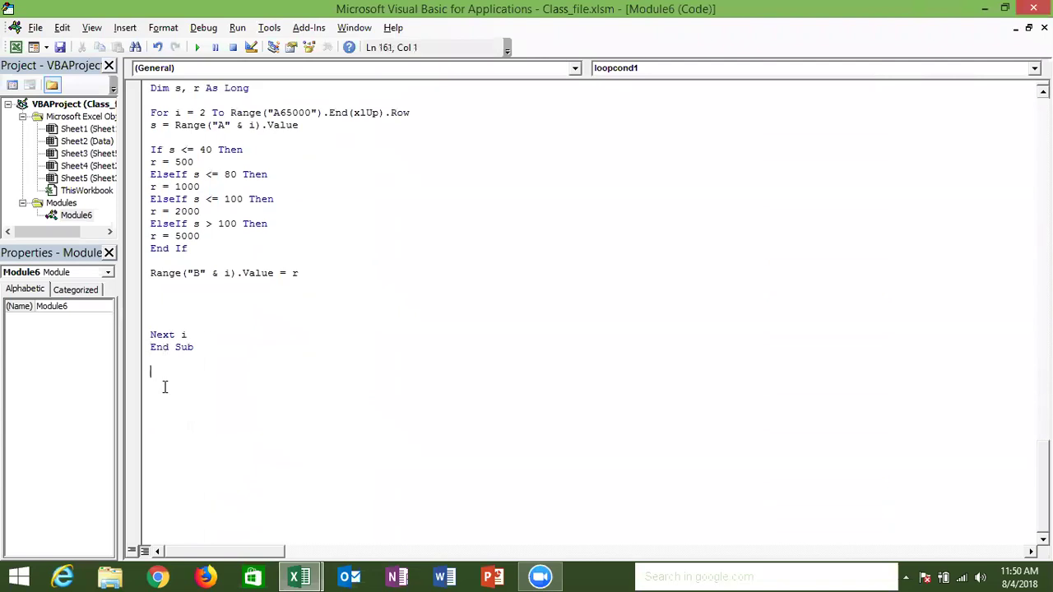
key("Up")
Declare a new Sub selectcase() macro below loopcond1.
type("sub sea")
key("BackSpace")
type("lect")
type("case()")
key("Return")
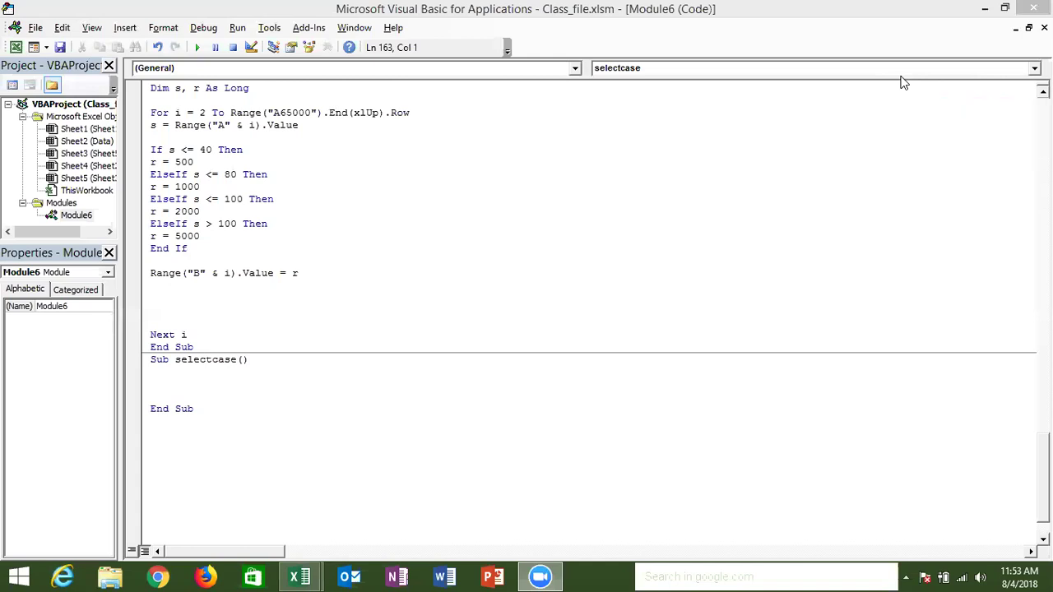
Type 'For i = 2 To' on a new line inside selectcase, then switch to the Excel workbook.
left_click(315, 374)
key("Up")
key("Up")
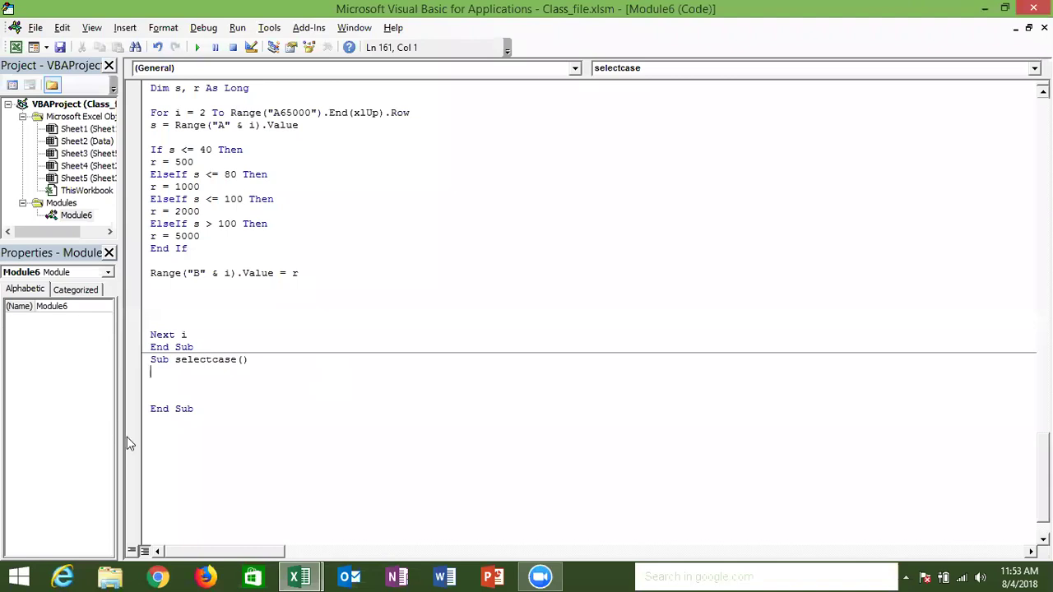
key("Return")
type("for i = 2")
key("BackSpace")
key("BackSpace")
type("2 to")
key("alt+Tab")
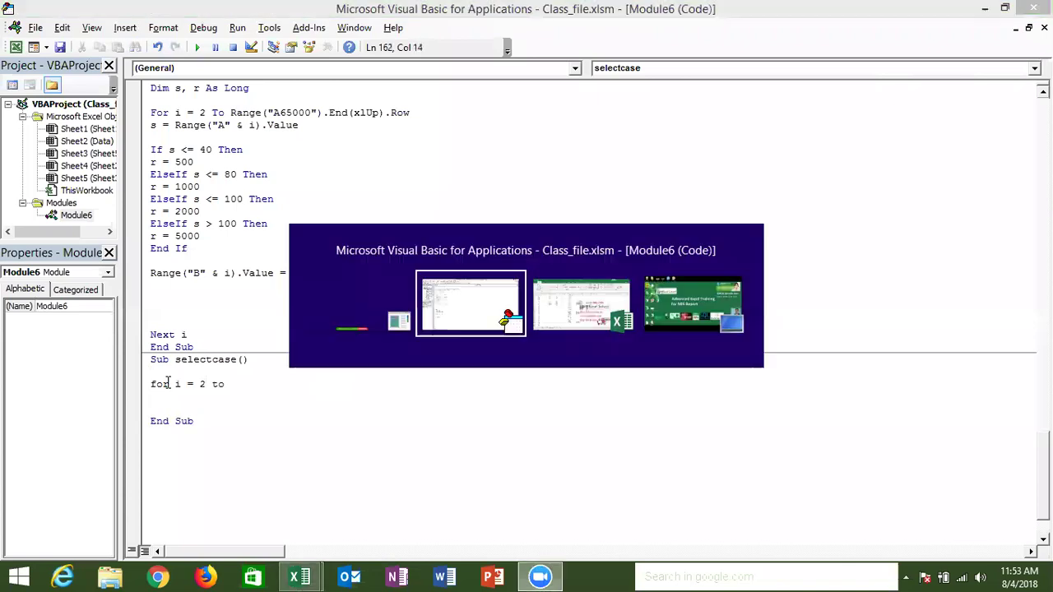
key("alt+Tab")
key("alt+Tab")
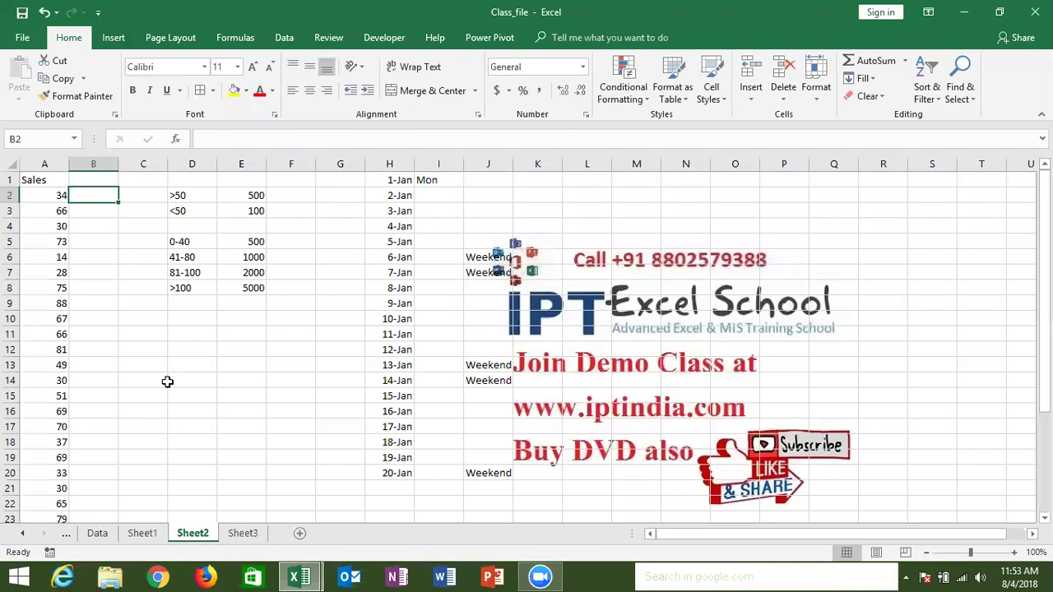
Inspect the first Sales value in A2 and the empty B2, then return to the VBA editor.
key("Left")
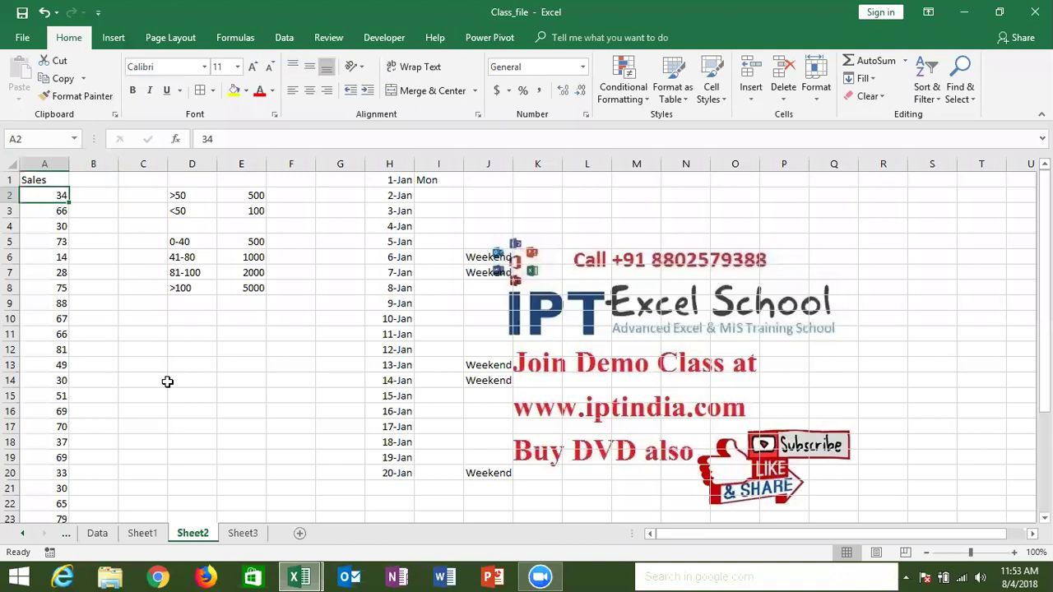
key("Right")
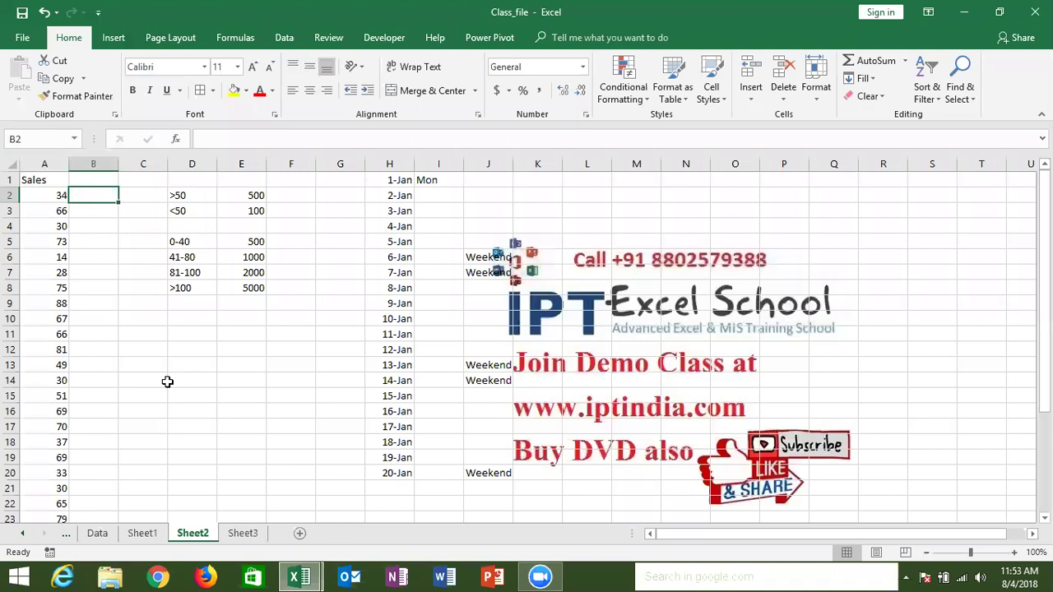
key("Left")
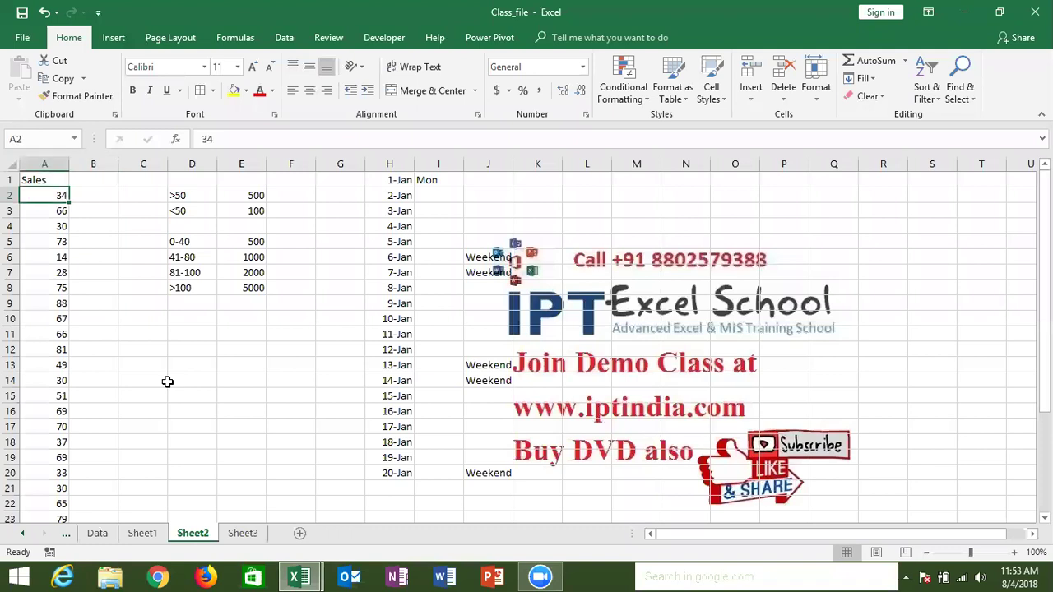
key("alt+F11")
Complete the loop header as For i = 2 To Range("A" & i).End(xlUp).Row.
type("range(")
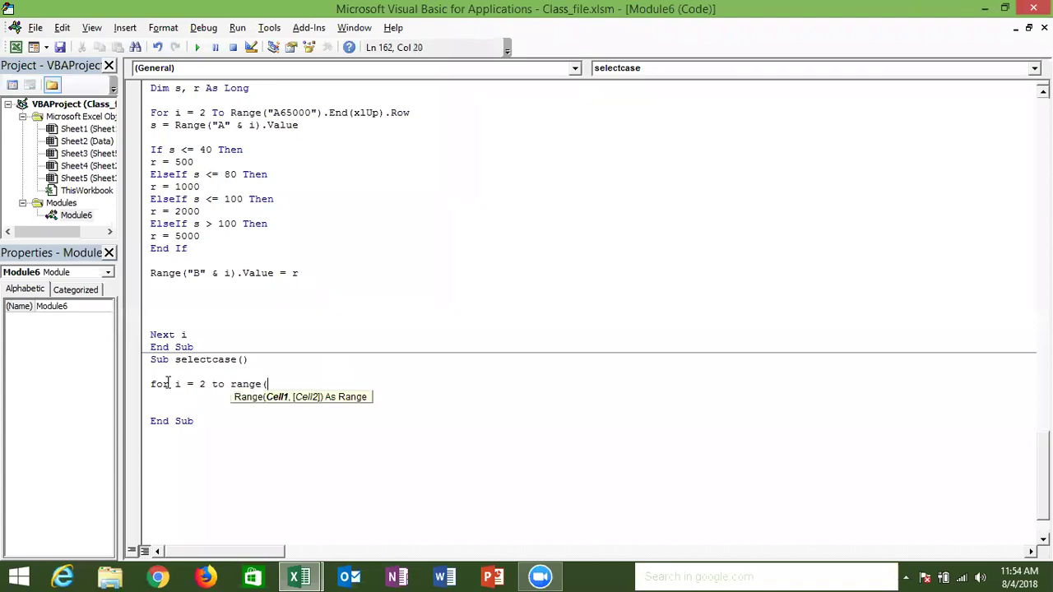
type("\"A\" ")
type("& i)")
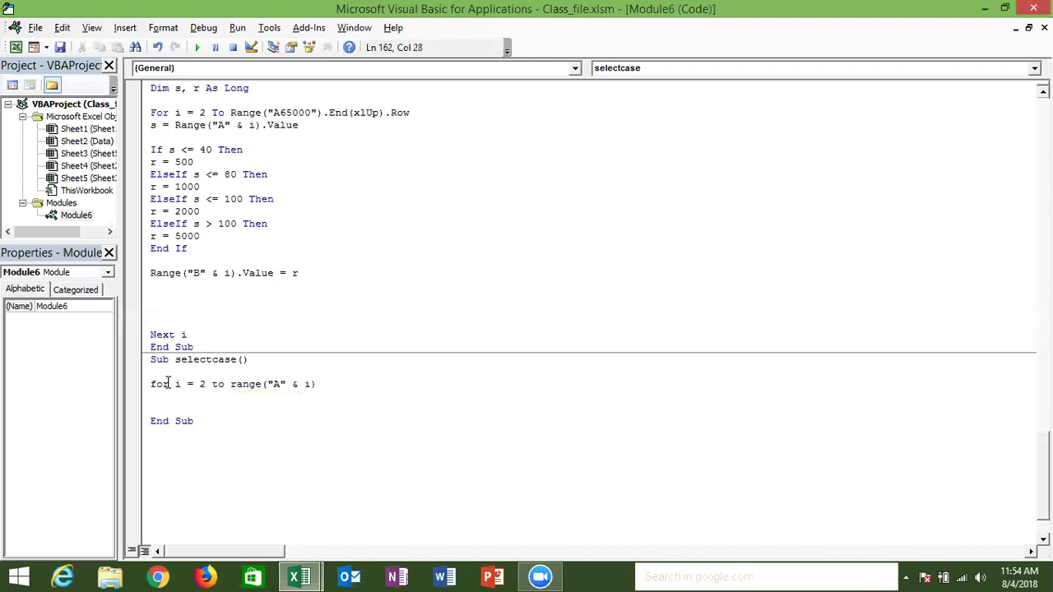
type(".en")
key("Tab")
type("(xlu")
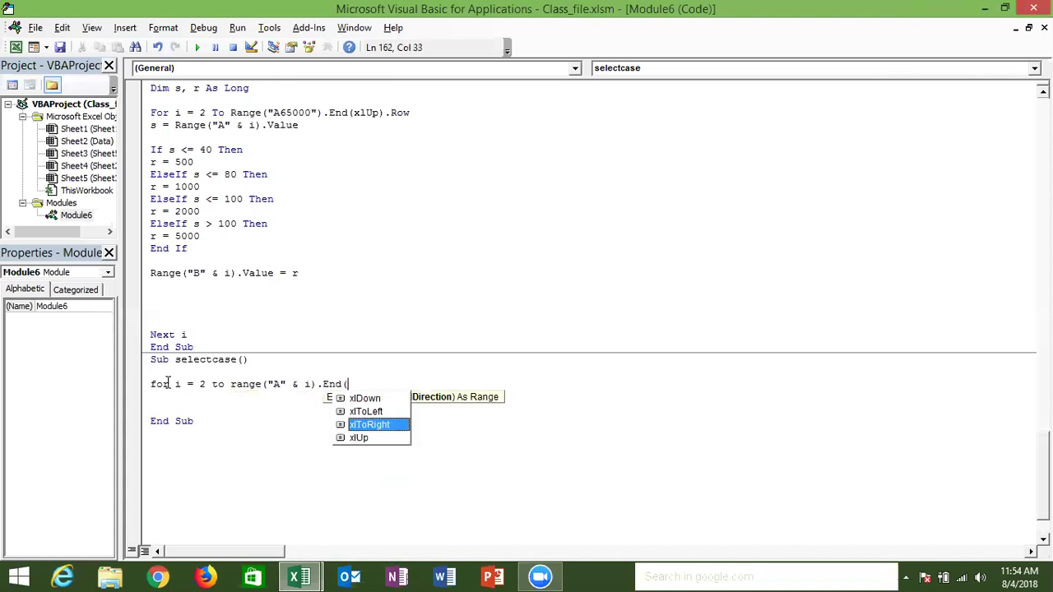
key("Tab")
type(")")
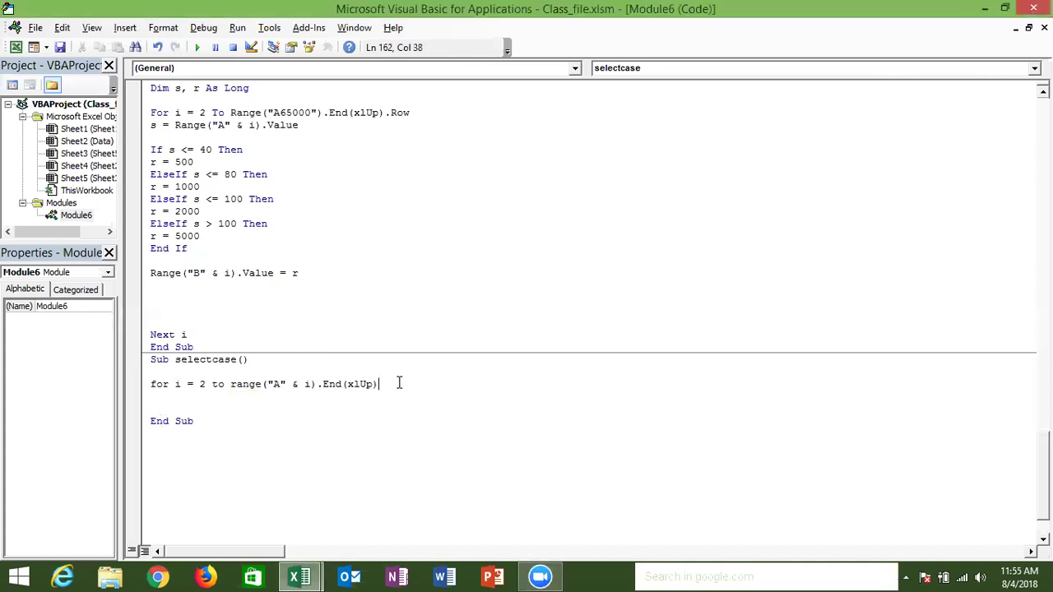
type(".")
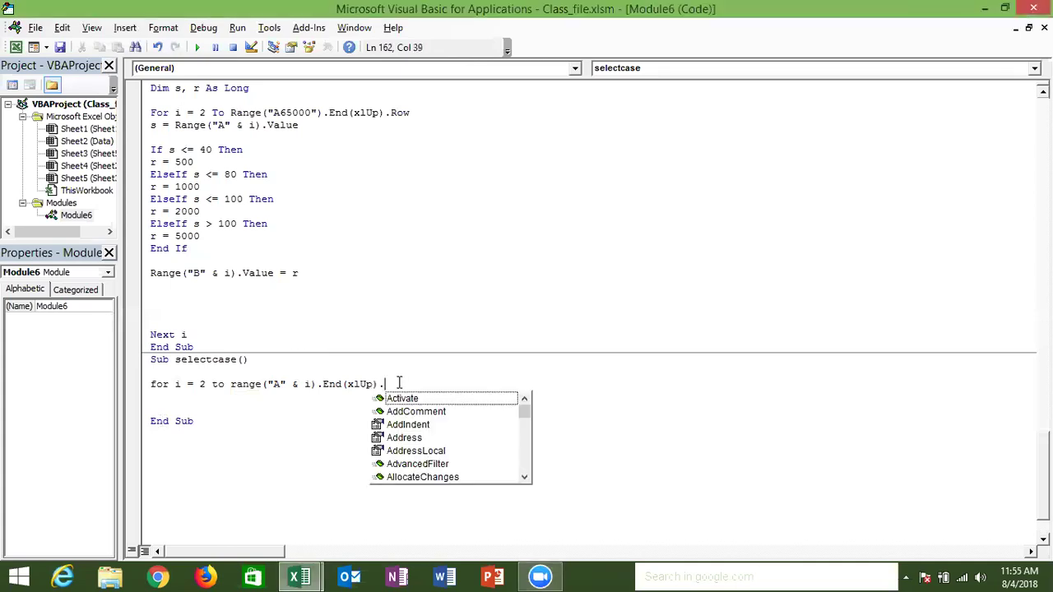
type("row")
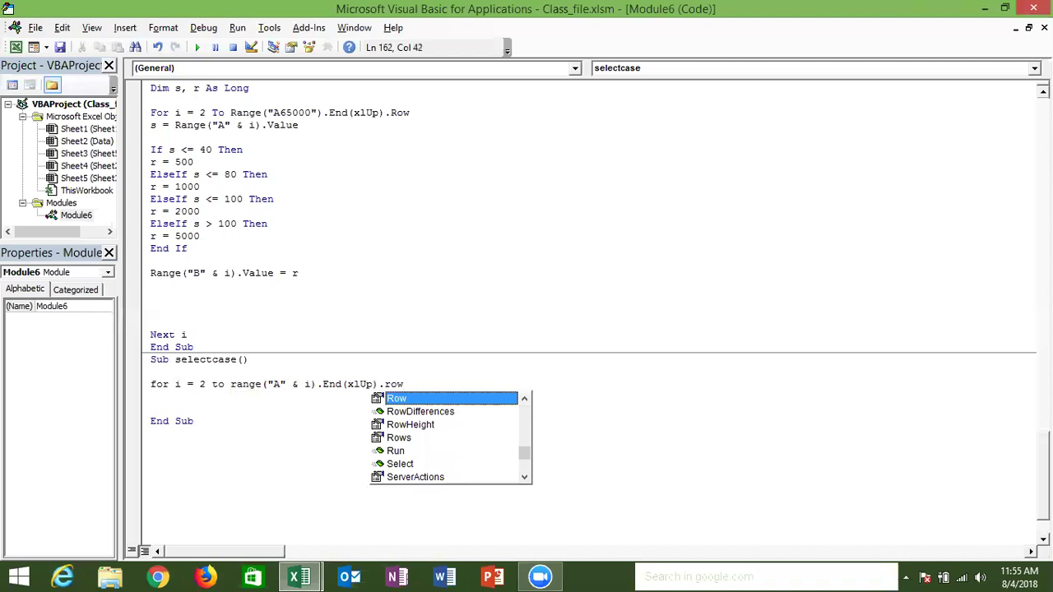
key("Tab")
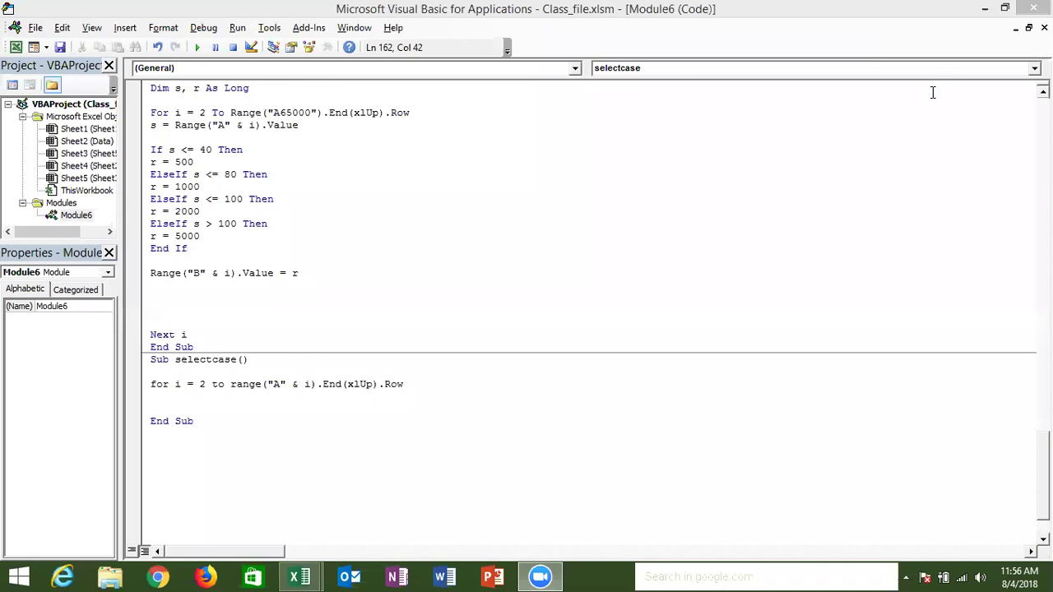
Close the selectcase loop with Next i below the For line.
key("Return")
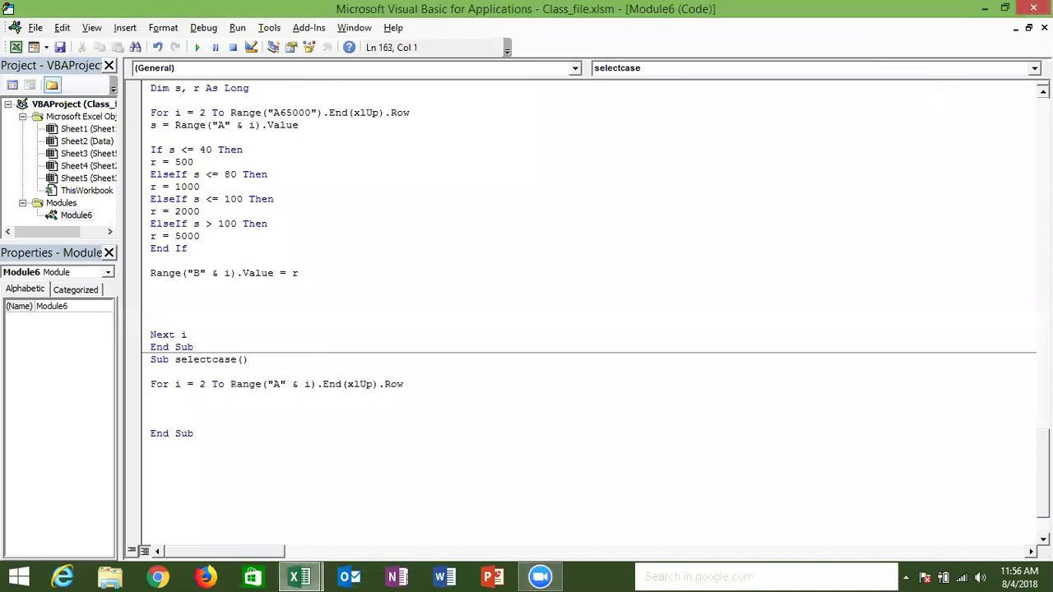
type("sub")
key("BackSpace")
key("BackSpace")
key("BackSpace")
type("d")
key("BackSpace")
key("Down")
key("Down")
type("next ")
type("i")
key("Return")
key("Return")
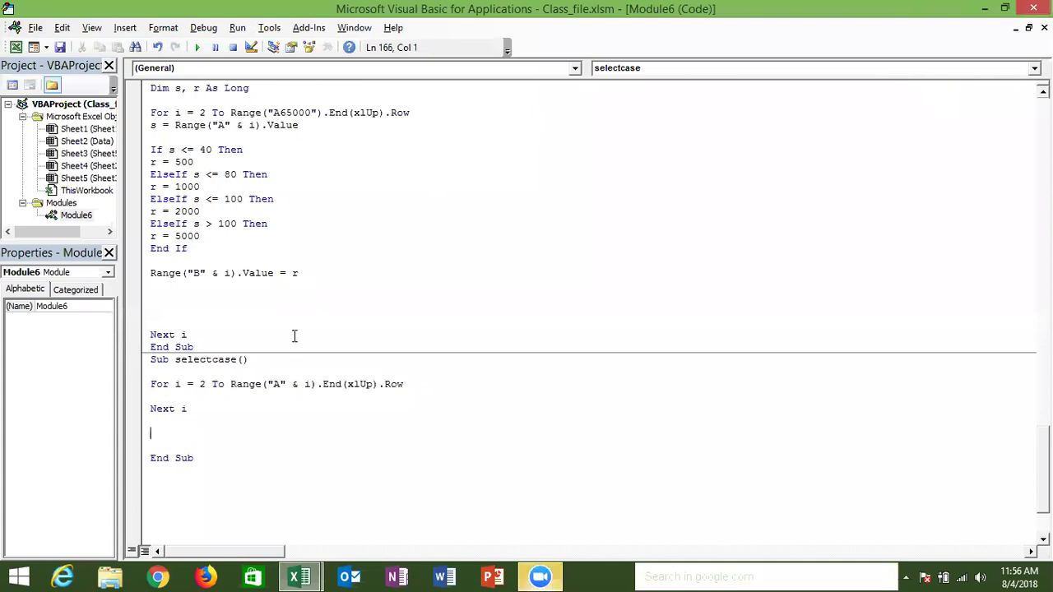
Add blank lines and declare Dim s As Long above the For line.
left_click(183, 392)
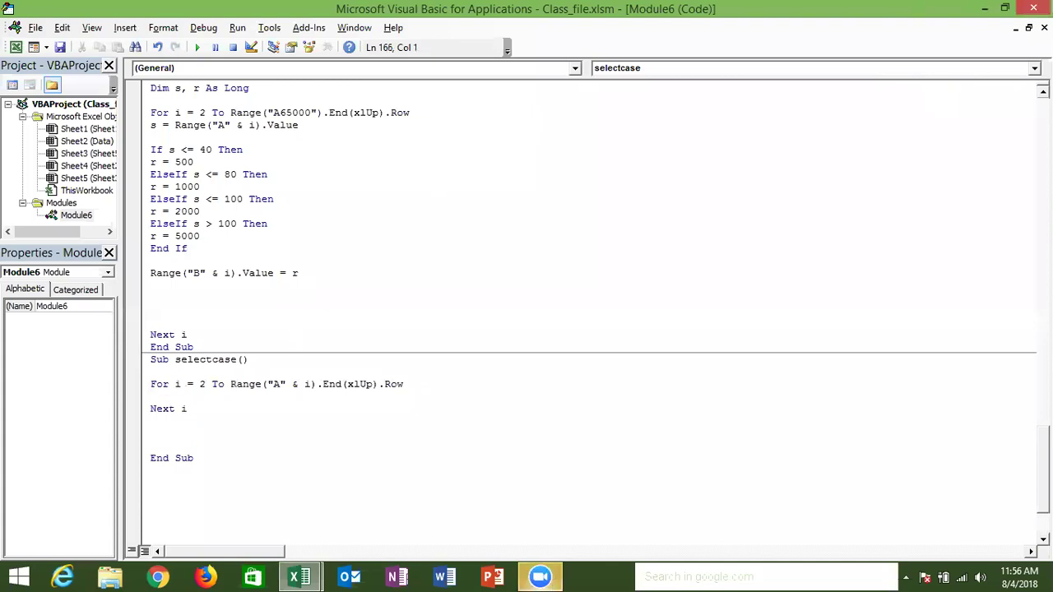
key("Return")
key("Return")
key("Up")
key("Up")
key("Up")
key("Return")
key("Up")
type("dim s as ")
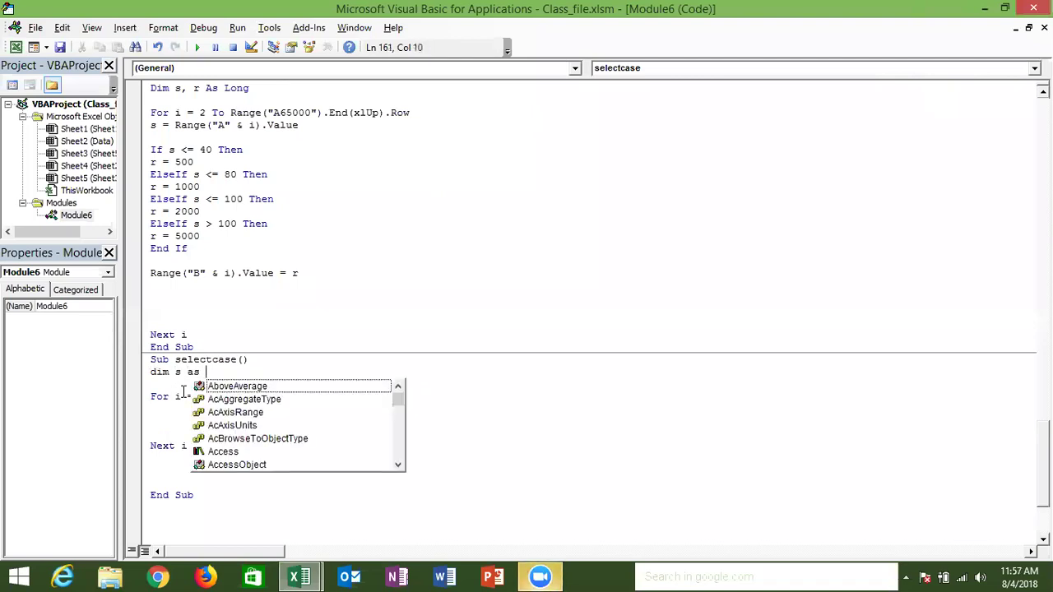
type("lon")
key("Tab")
left_click(176, 412)
Read s = Range("A" & i).Value and open a Select Case s block, fixing the misspelling.
type("s=range(")
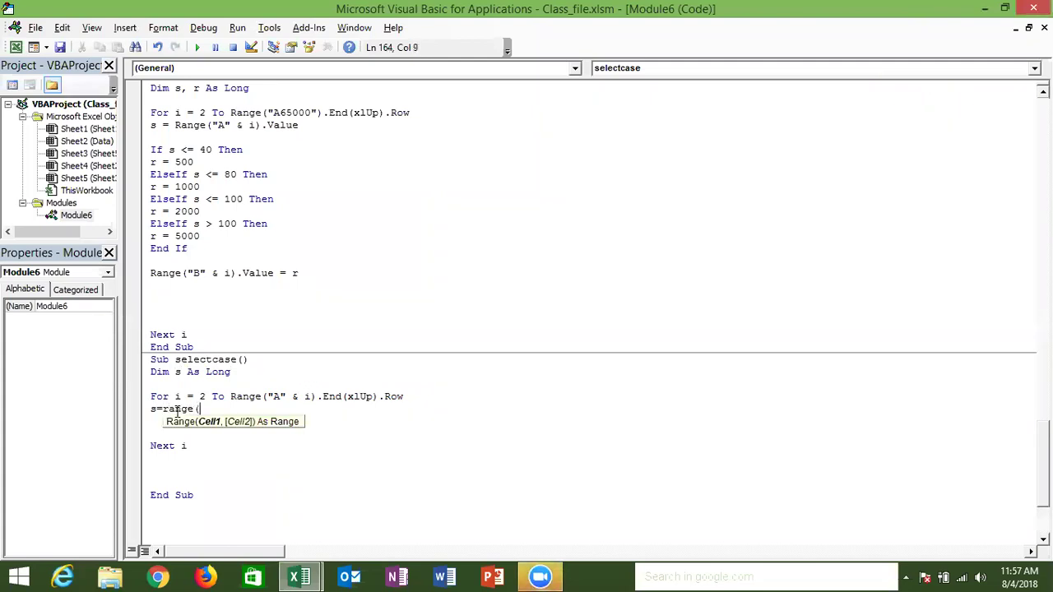
type("\"A\" & i ")
type(").v")
key("Tab")
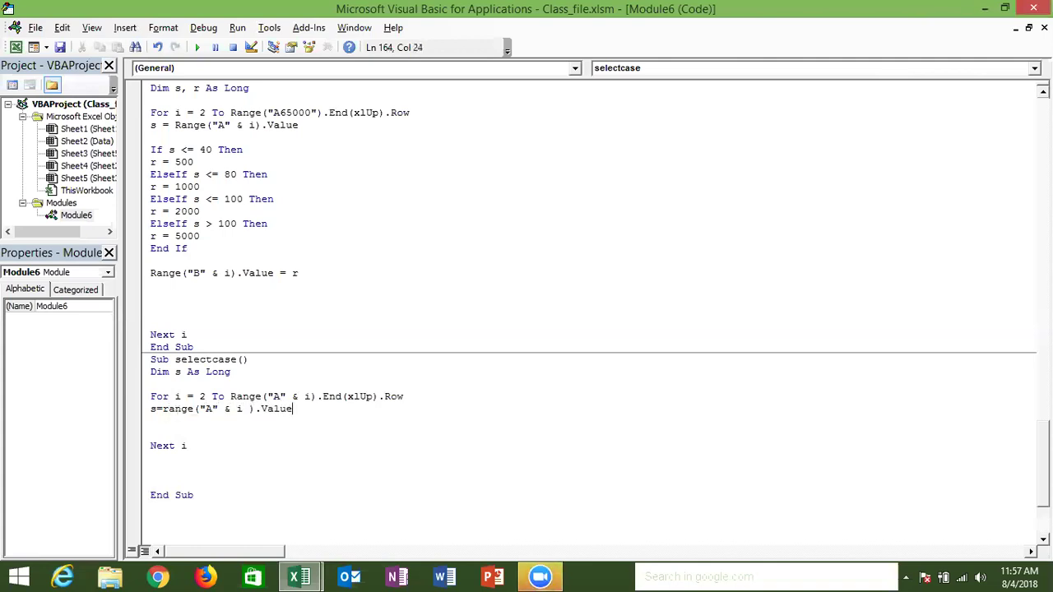
key("Return")
key("Return")
type("select")
type(" sace")
key("Return")
key("Return")
key("BackSpace")
type("case s")
key("Return")
Add Case 0 To 40 with r = 500 and Case 41 To 80 with r = 1000.
type("case ")
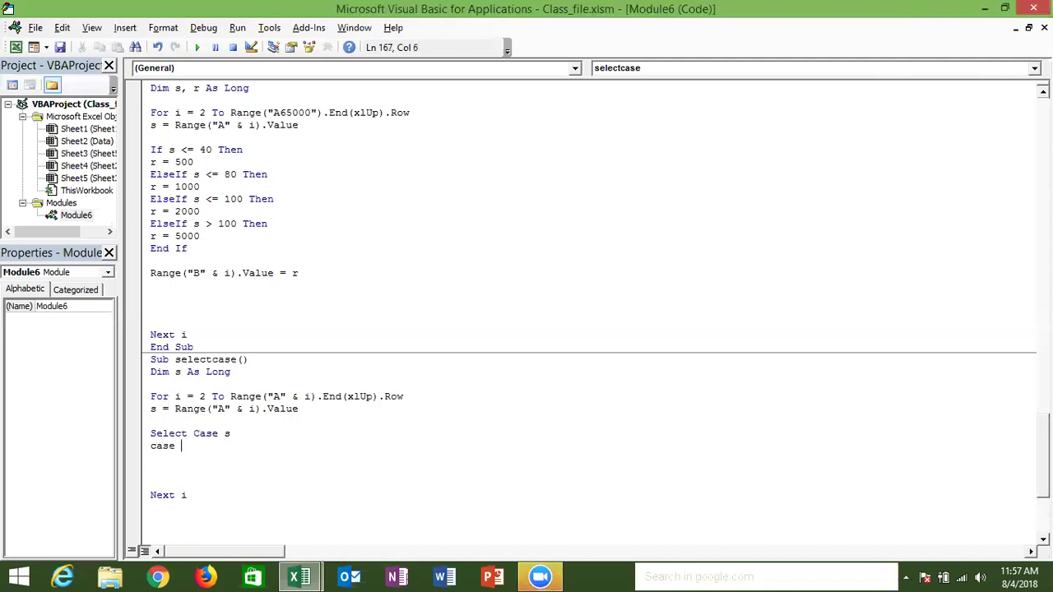
type("0 to 40")
key("Return")
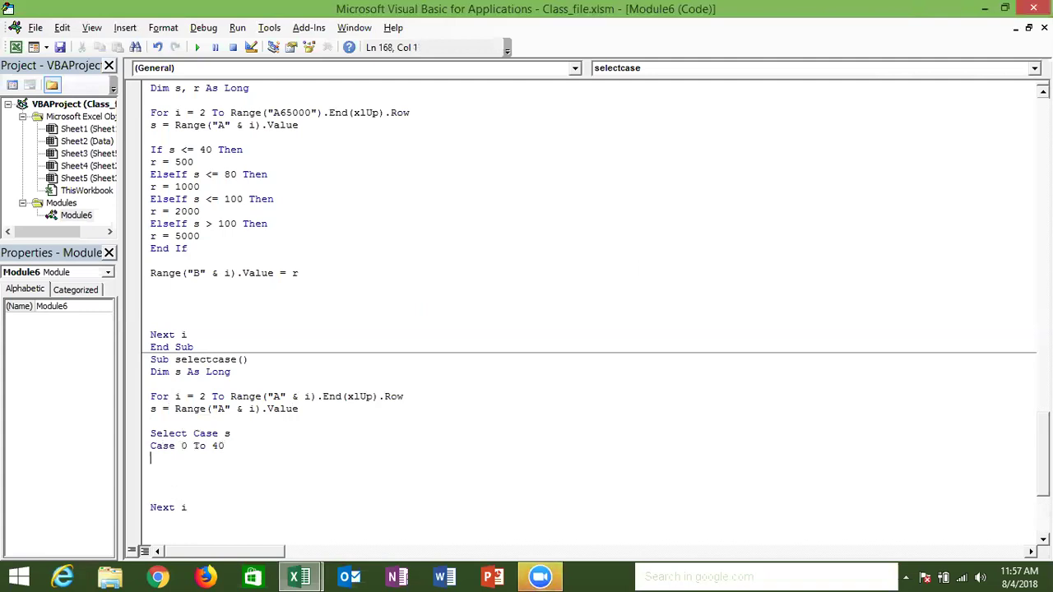
type("r = 500")
key("Return")
type("case ")
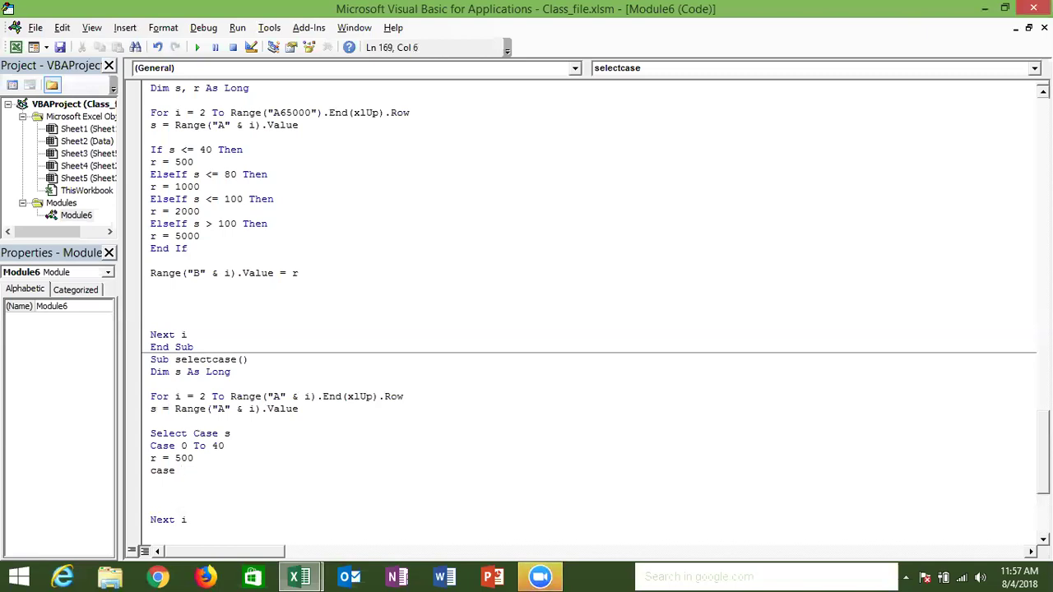
type("41 to 80")
key("Return")
type("r = 1000")
key("Return")
Add Case 81 To 100 with r = 2000 and begin the >= 100 case.
type("case ")
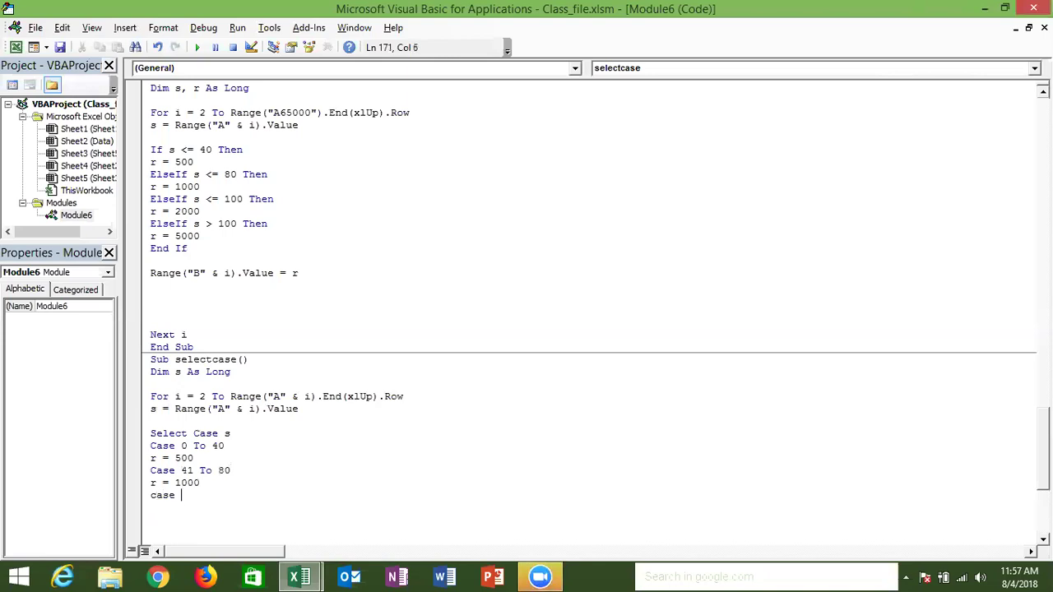
type("81 to ")
type("100")
key("Return")
type("t")
key("BackSpace")
type("r = 2000")
key("Return")
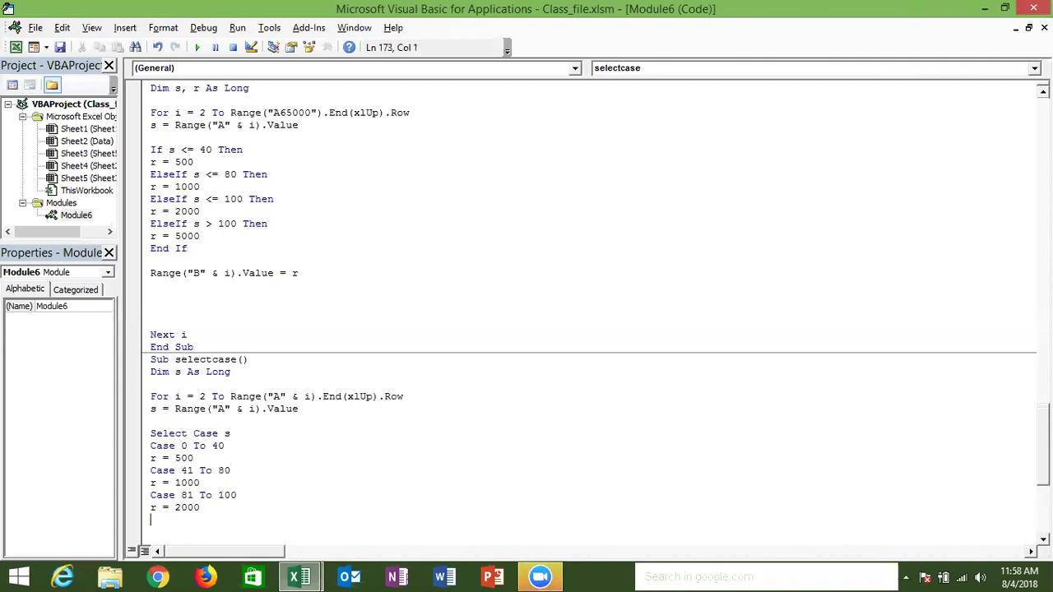
type("r")
type(">")
type("=")
type("10")
type("0")
Clear the broken r>=100 line and write a Case Is >= 100 branch instead.
left_click(176, 411)
key("Return")
key("Left")
key("Delete")
key("Delete")
key("BackSpace")
key("BackSpace")
key("Return")
key("Delete")
key("Delete")
key("Delete")
key("Return")
type("case r")
type("e")
key("BackSpace")
key("BackSpace")
key("BackSpace")
type(">=100")
key("Return")
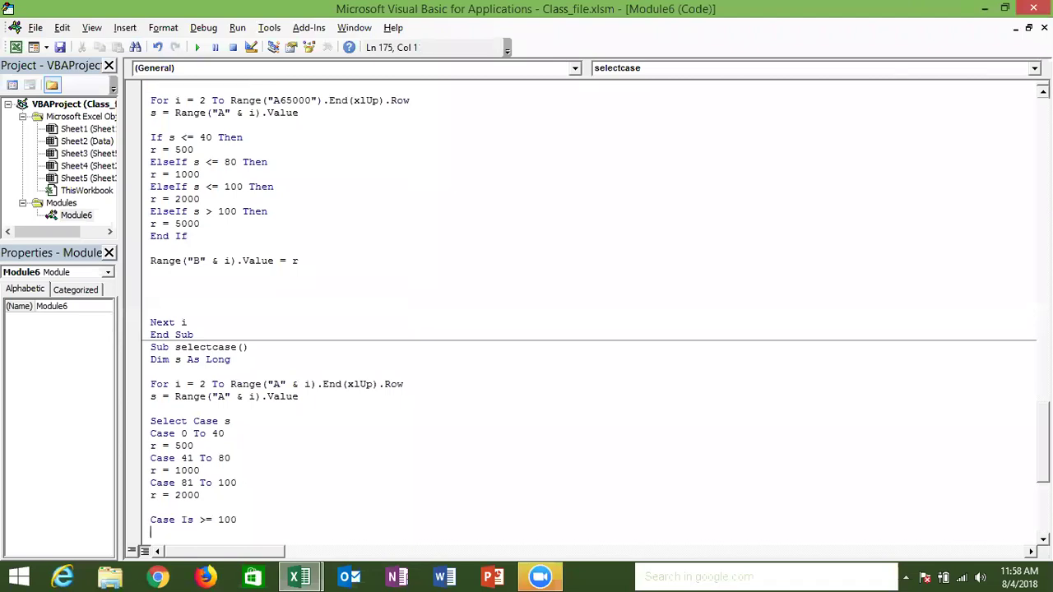
Remove the stray blank line and add End Select above the existing Next i.
left_click(150, 507)
key("Delete")
key("Down")
type("end select")
key("Return")
key("Down")
key("Down")
key("Down")
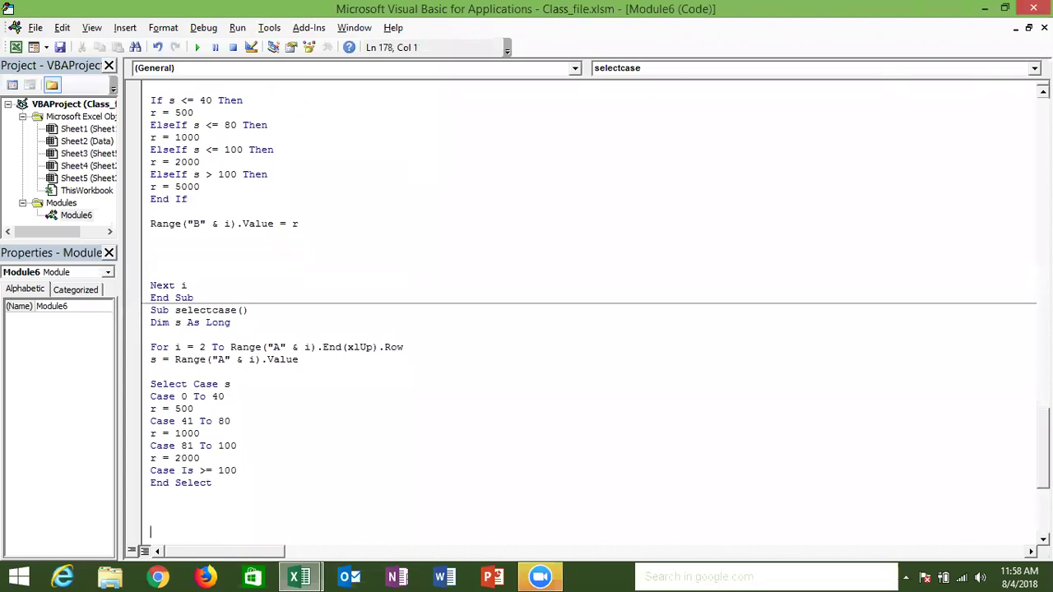
key("Down")
key("Down")
key("Down")
left_click(243, 422)
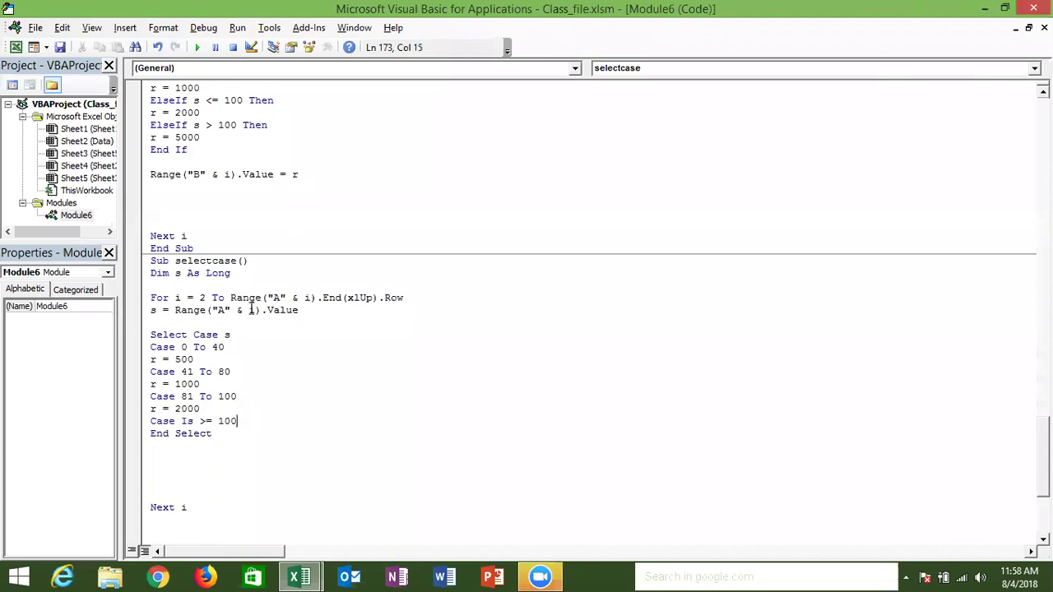
left_click(198, 455)
Add Range("b" & i).Value = r after End Select, reusing the copied range expression.
left_click_drag(296, 312, 175, 313)
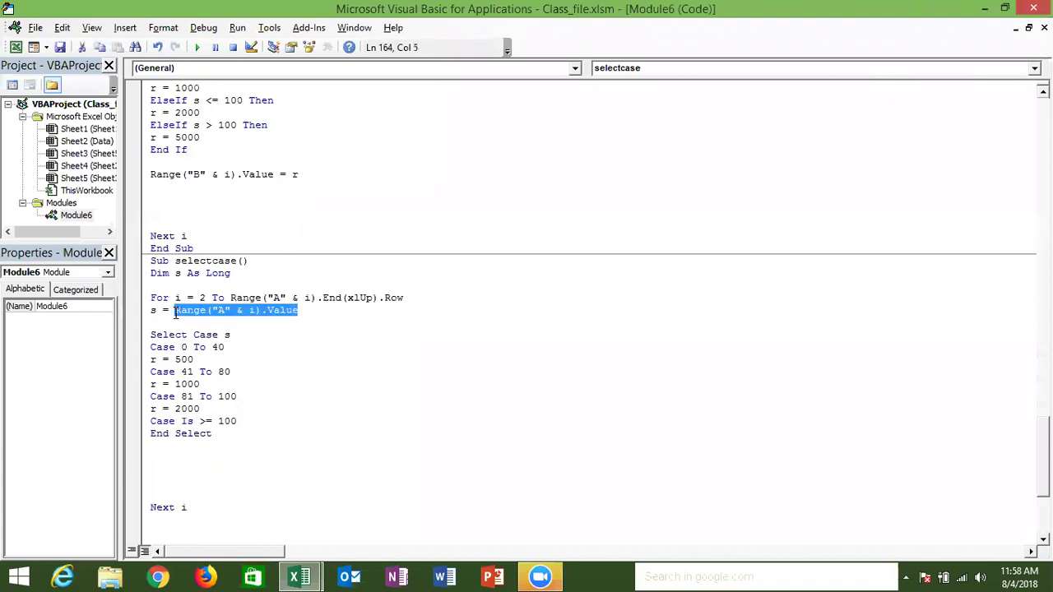
key("ctrl+c")
left_click(161, 458)
key("ctrl+v")
left_click(200, 458)
key("BackSpace")
type("b")
left_click(293, 458)
type("=r")
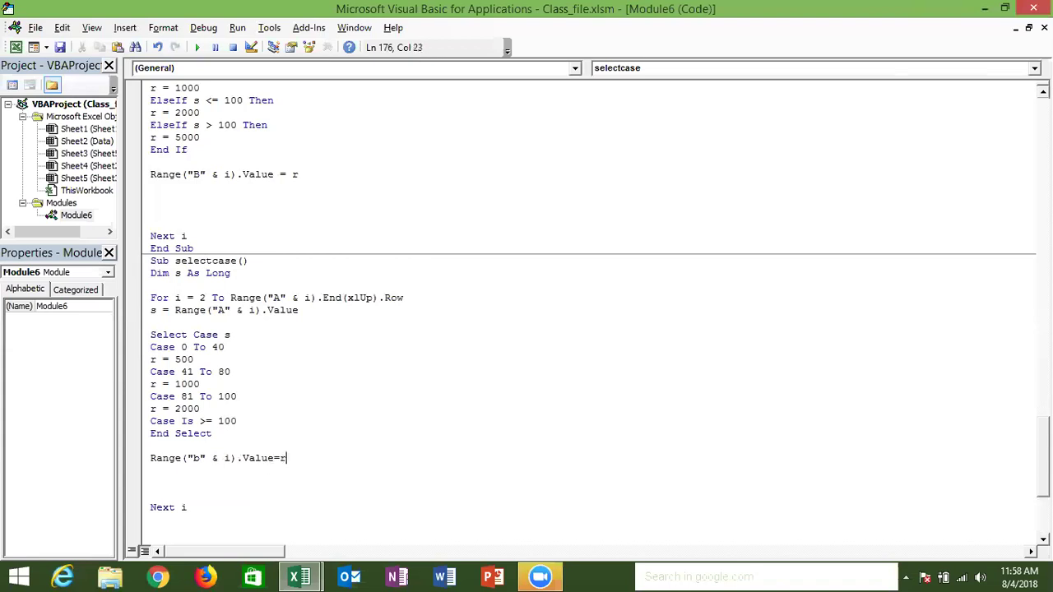
left_click(294, 443)
Compare with loopcond1's column B output line, then return to selectcase's s assignment.
left_click(237, 174)
left_click(246, 223)
key("Up")
key("Up")
key("Up")
key("Up")
key("Up")
key("Up")
key("Up")
key("Up")
key("Up")
key("Up")
key("Up")
key("Up")
key("Up")
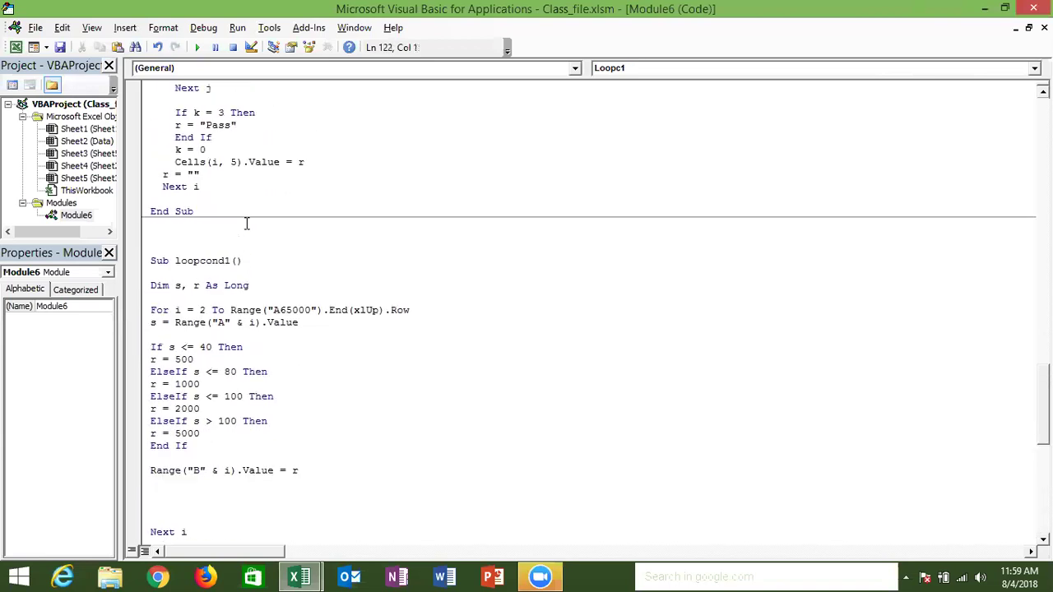
key("Up")
key("Up")
key("Up")
key("Up")
key("Up")
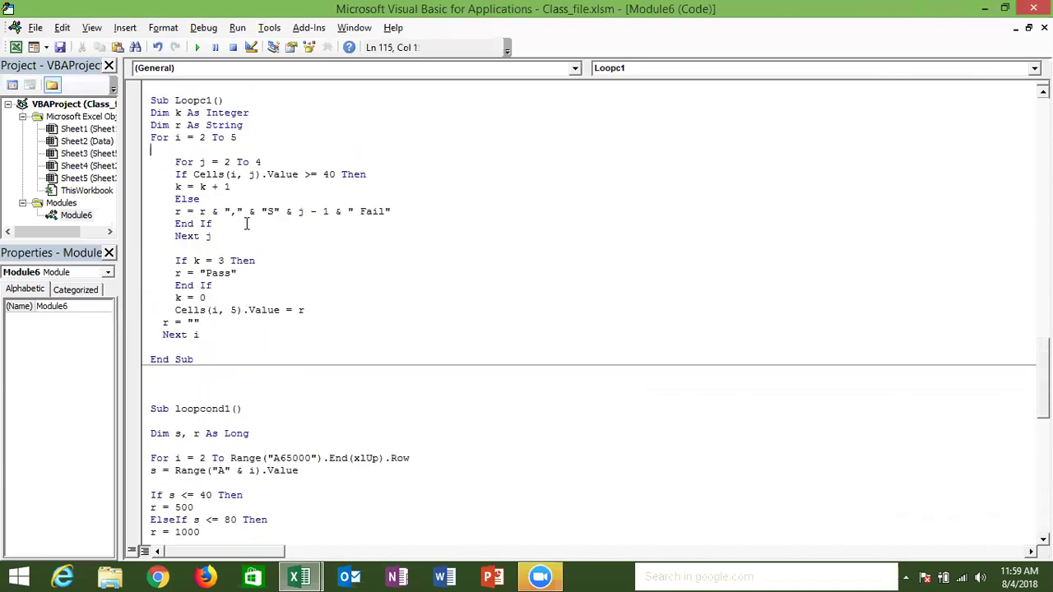
key("Down")
key("Down")
key("Down")
key("Down")
key("Down")
key("Down")
key("Down")
key("Down")
key("Down")
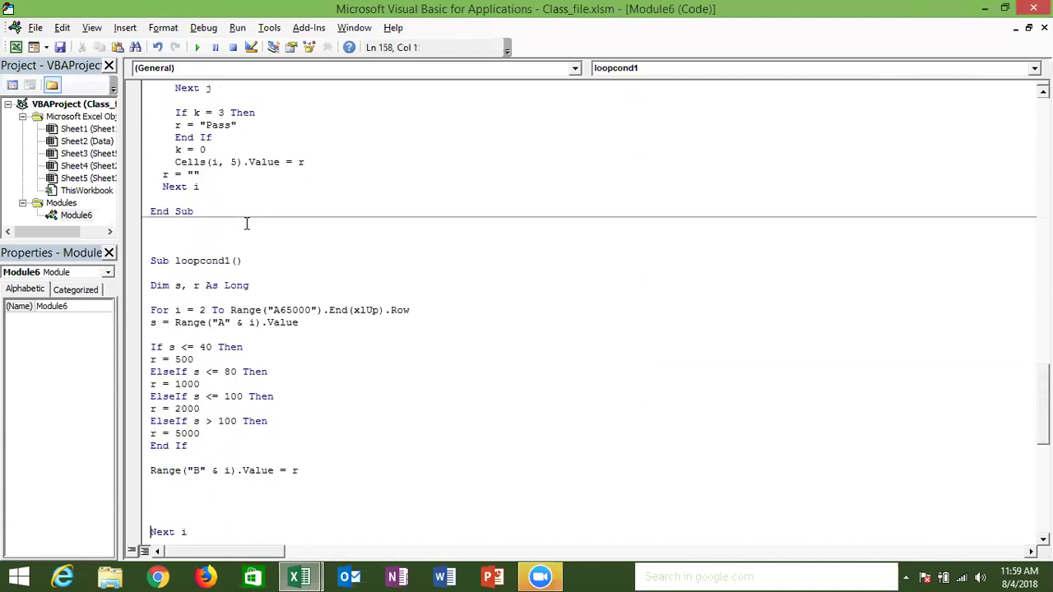
key("Down")
key("Down")
key("Down")
key("Down")
key("Down")
key("Down")
key("Down")
key("Down")
key("Down")
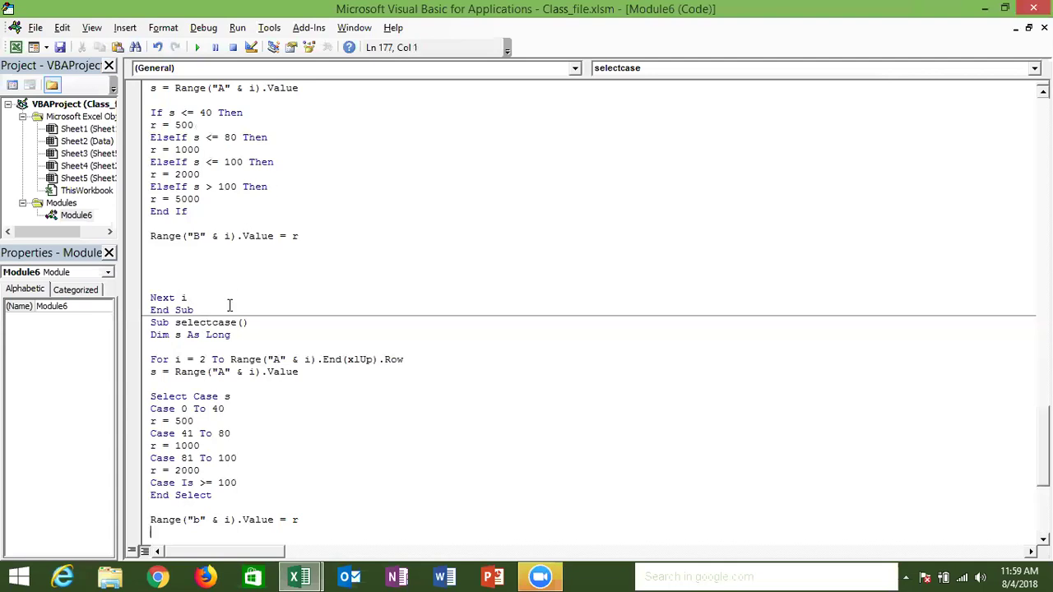
left_click(186, 371)
Replace s in Select Case with Range("A" & i).Value and delete the redundant assignment line.
mouse_move(172, 372)
left_mouse_down()
mouse_move(150, 372)
mouse_move(188, 372)
left_mouse_up()
key("Delete")
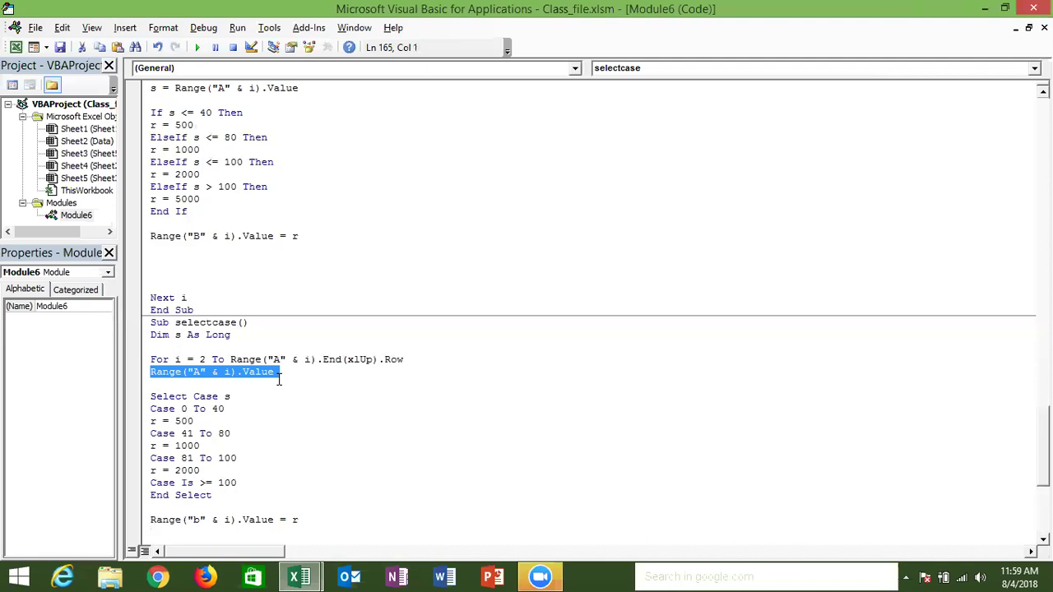
double_click(226, 397)
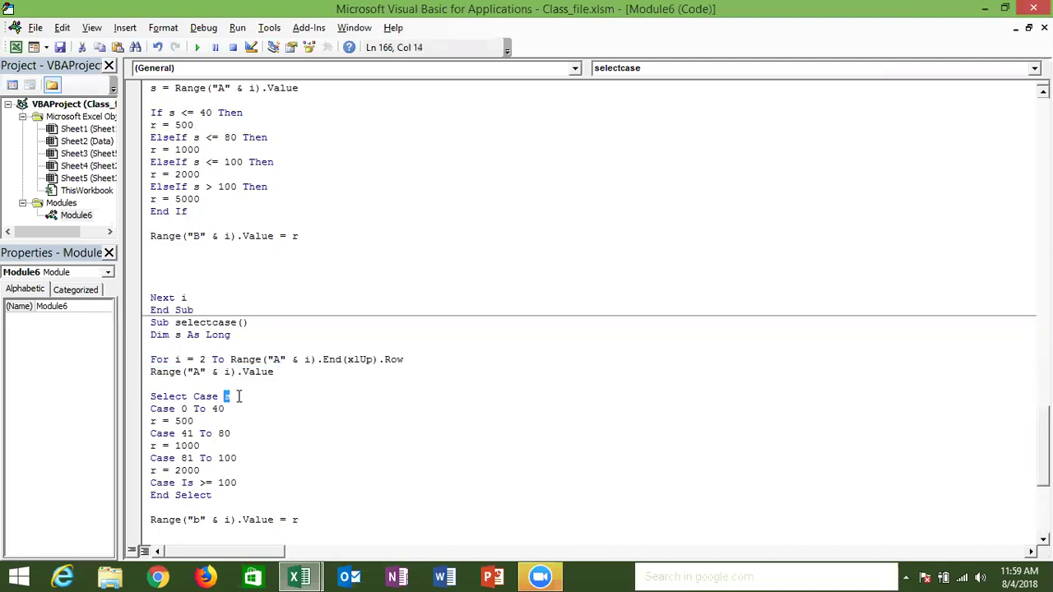
key("ctrl+v")
key("Delete")
left_click(246, 442)
left_click_drag(274, 372, 152, 380)
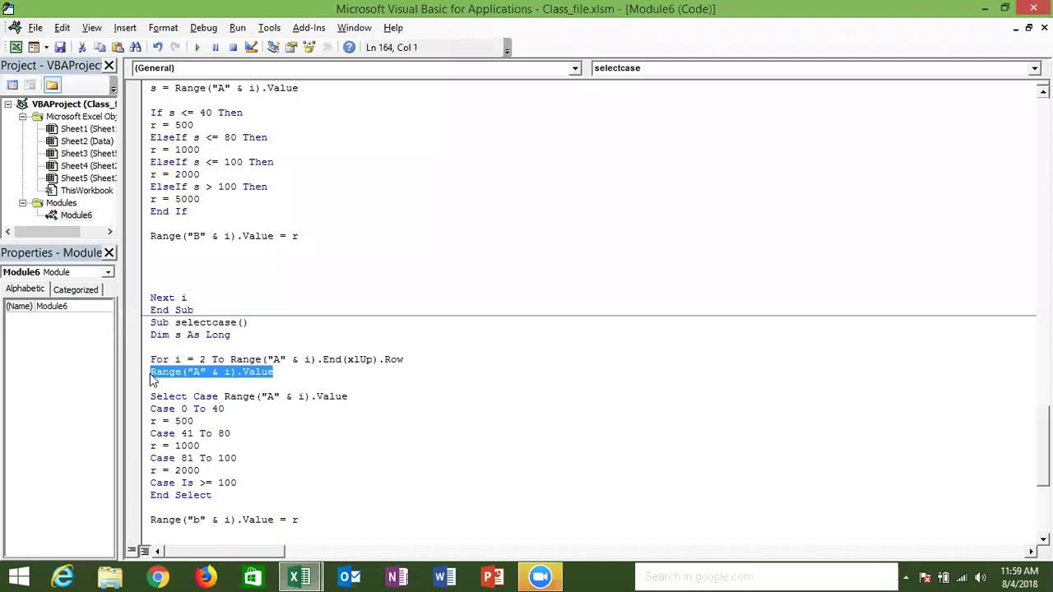
key("Delete")
left_click(200, 434)
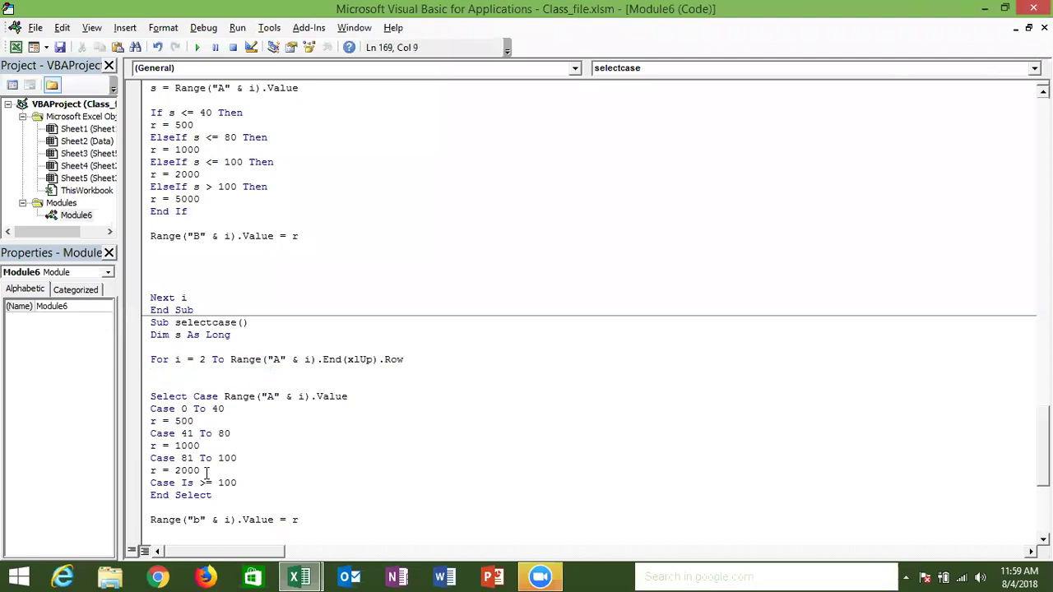
Review the finished selectcase procedure and switch to the Excel workbook.
left_click(188, 531)
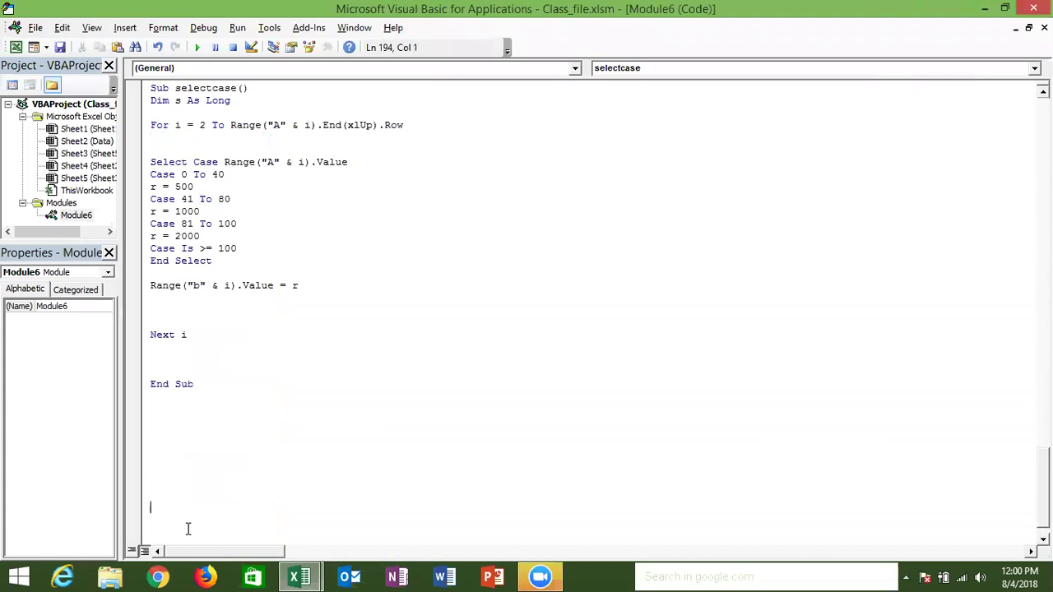
key("Up")
key("Up")
key("Up")
key("Down")
key("Down")
key("Down")
key("Down")
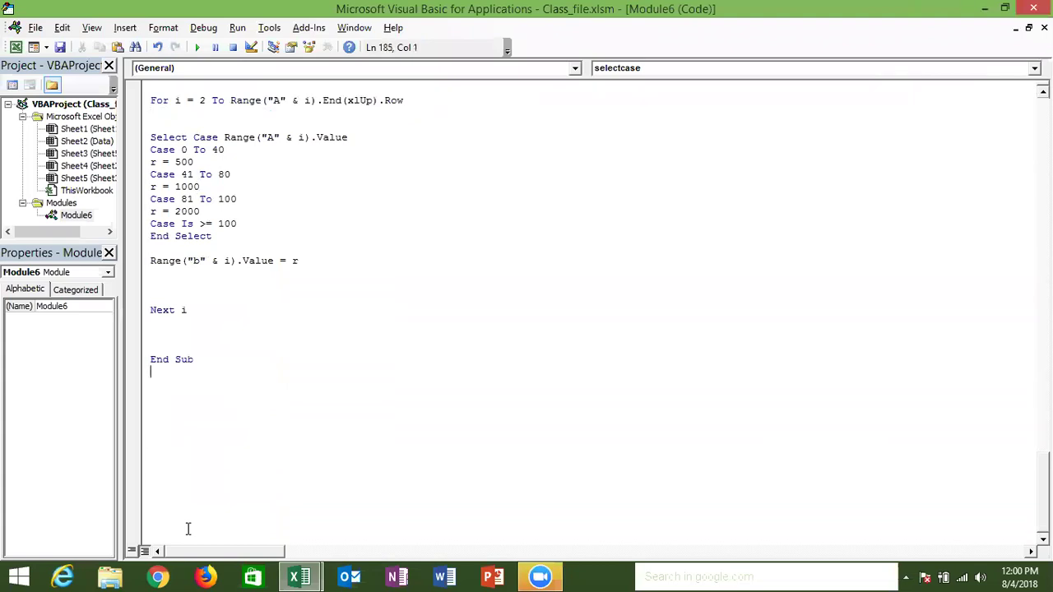
key("Down")
key("Down")
key("Down")
key("Down")
key("Down")
key("Down")
key("Down")
key("Down")
key("Down")
key("Up")
key("Up")
key("Up")
key("Up")
key("Up")
key("Up")
key("Up")
key("Up")
key("Up")
key("Up")
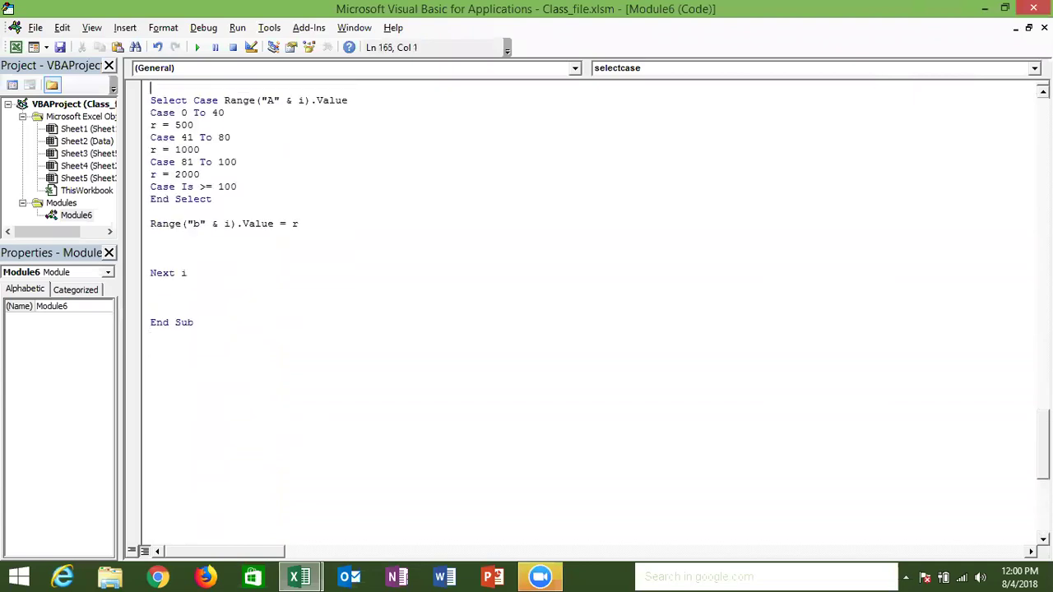
key("Up")
key("Up")
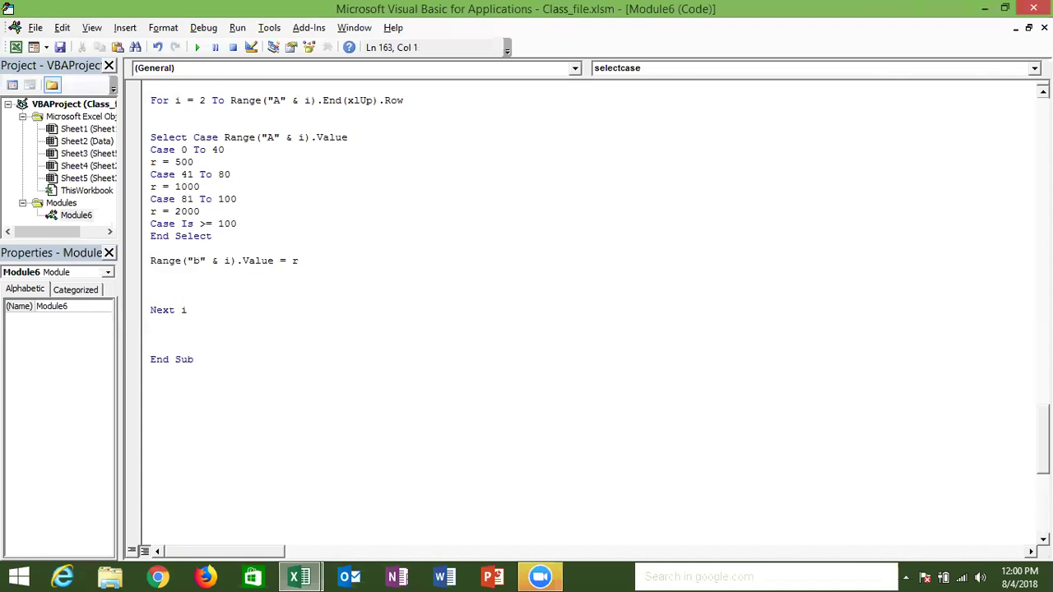
key("alt+Tab")
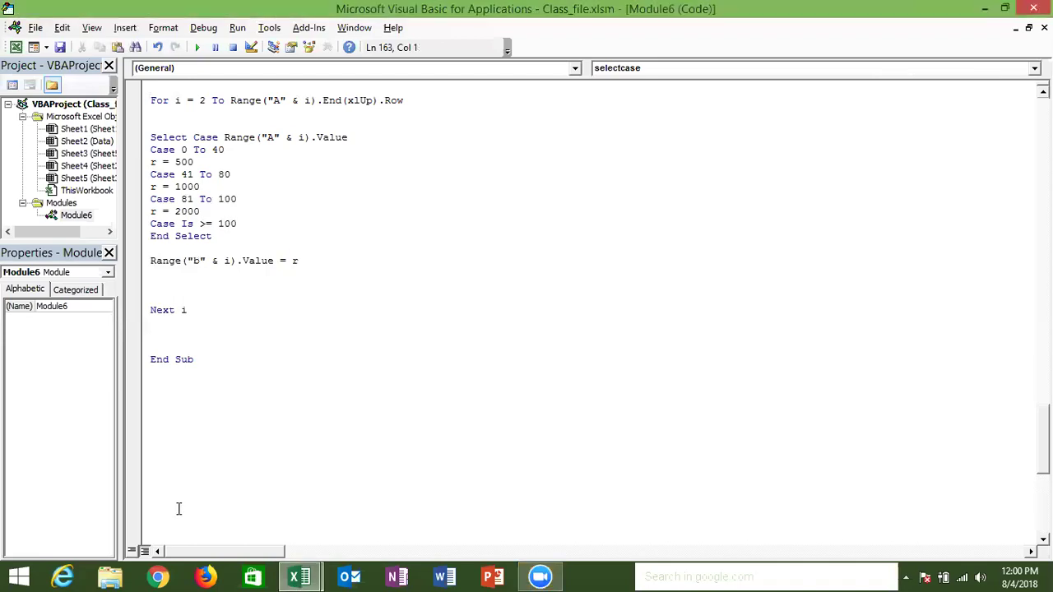
key("alt+Tab")
key("alt+Tab")
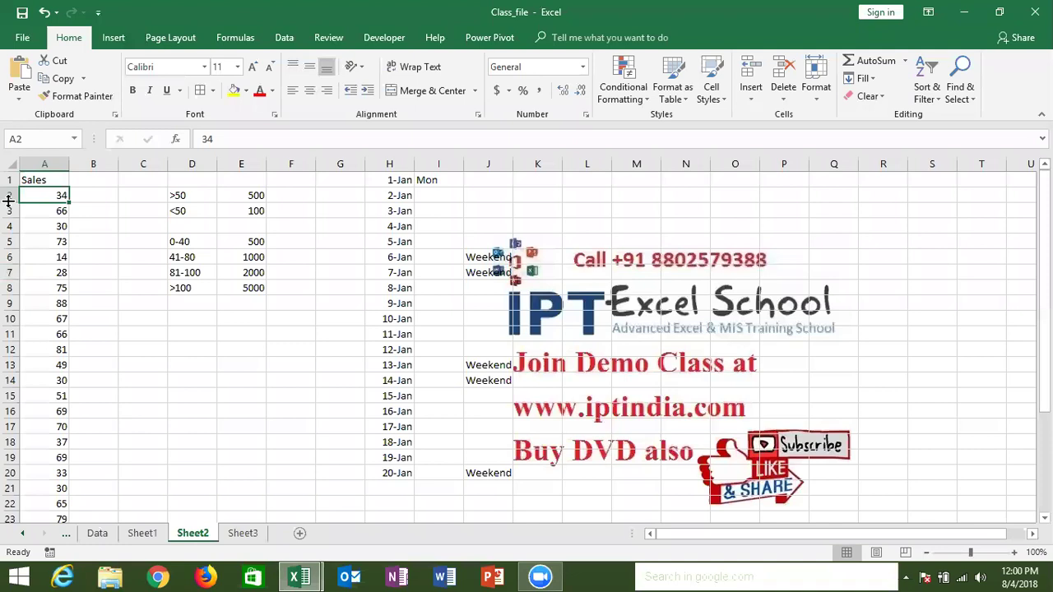
Switch to Sheet3 and select cells in its scores and Result table.
left_click(172, 345)
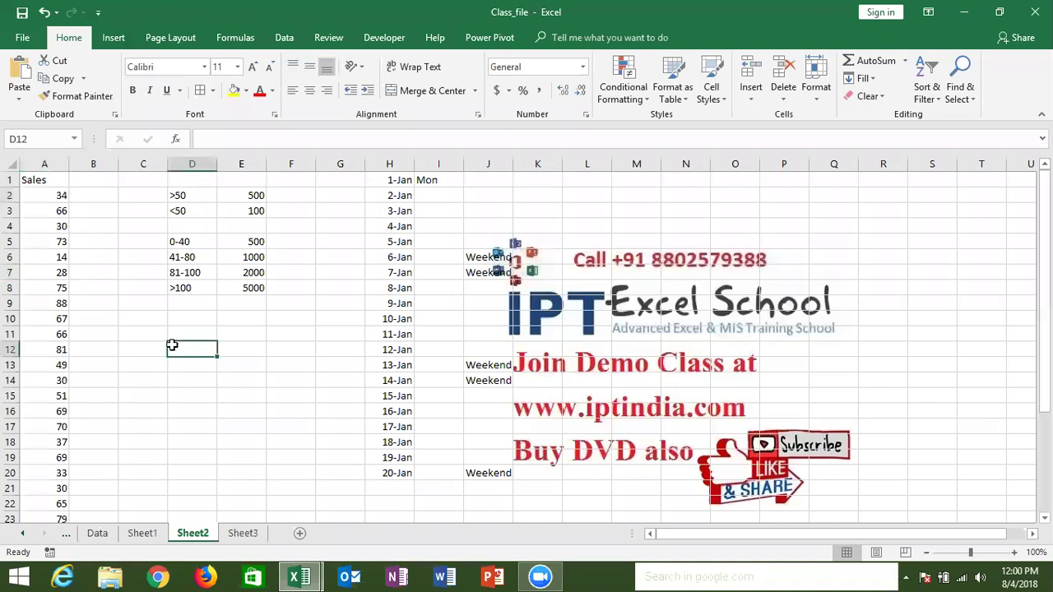
left_click(257, 472, "shift")
left_click(255, 424)
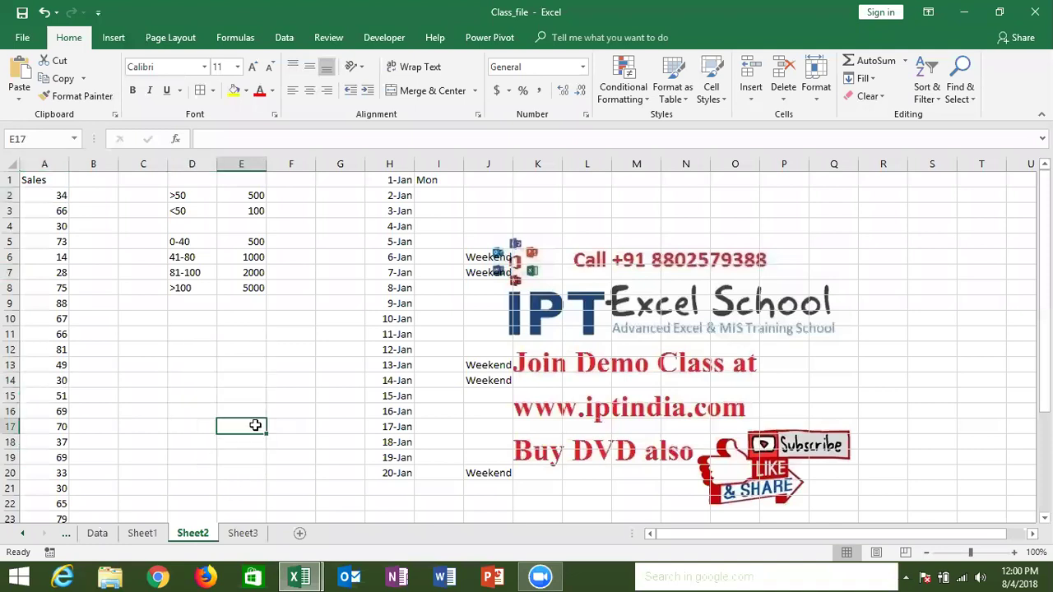
left_click(239, 534)
left_click(287, 474)
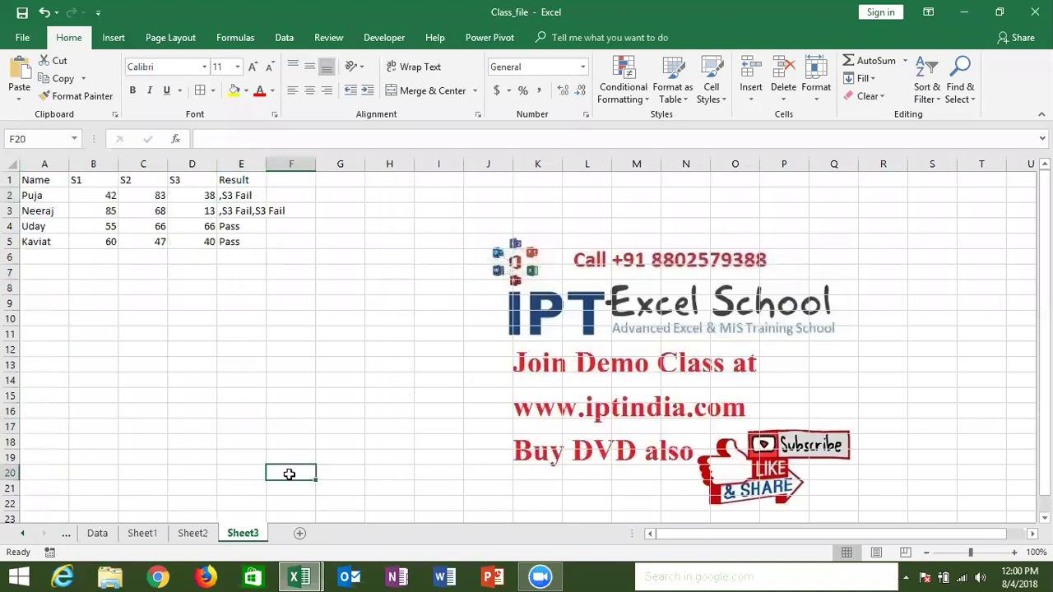
left_click(379, 317)
Restore the Excel window to a smaller size and move it left.
left_click(31, 14)
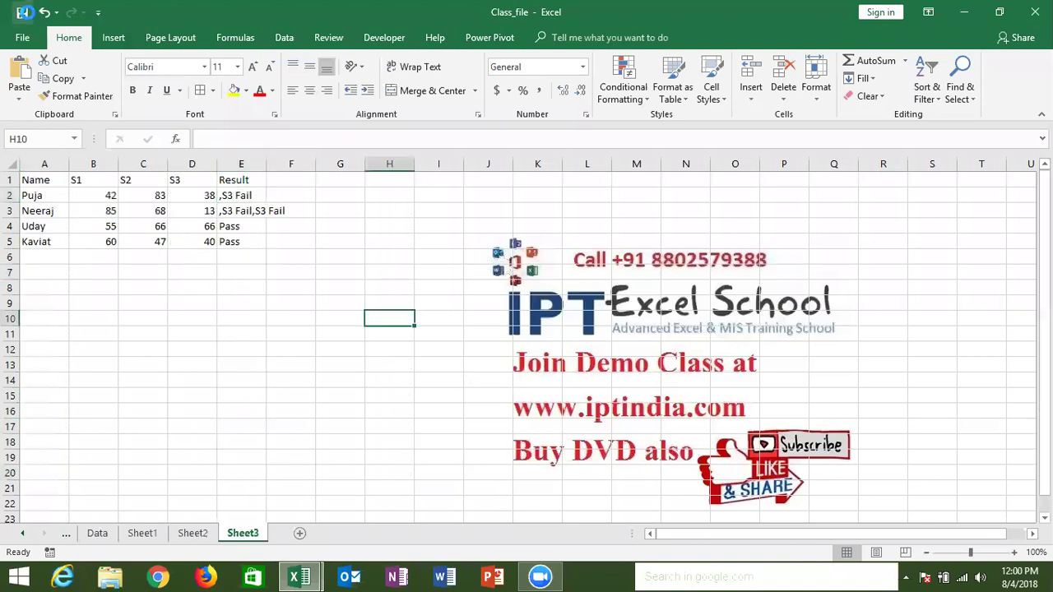
double_click(288, 11)
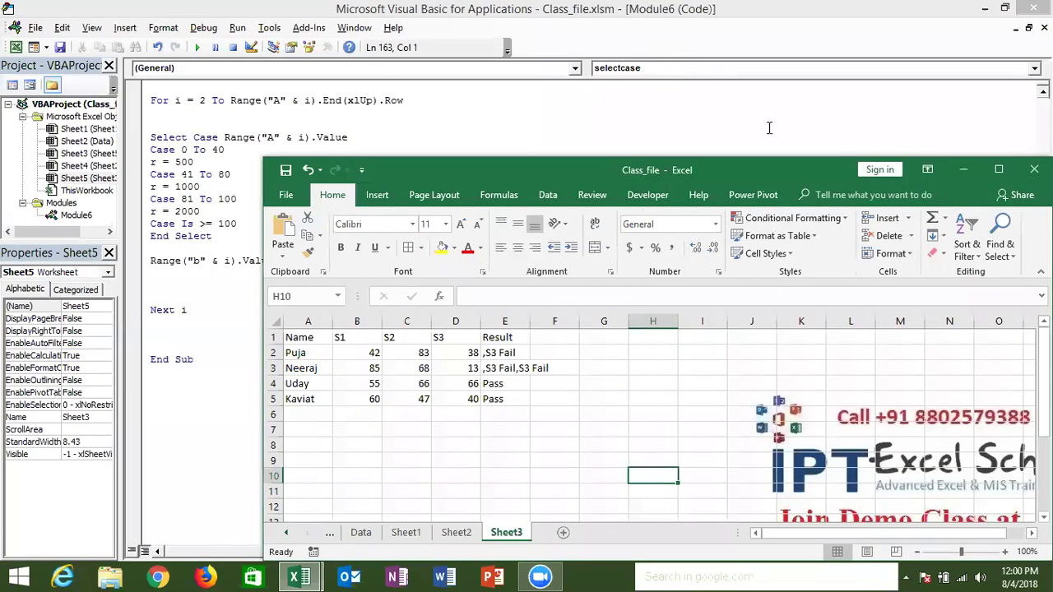
left_click_drag(732, 167, 636, 159)
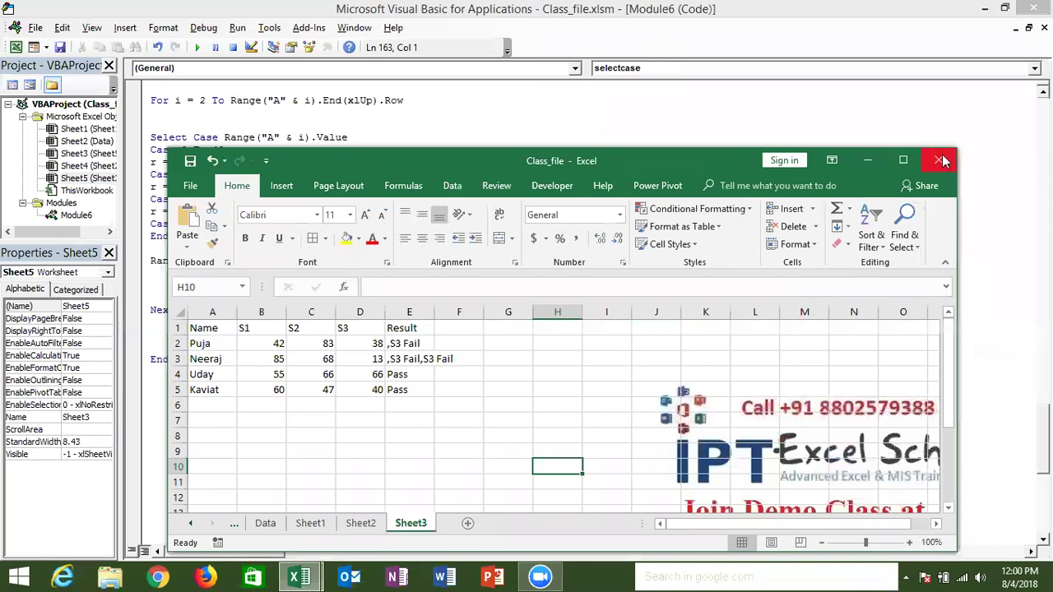
Restart Excel and open the For Loop -3 workbook from Recent, maximized.
left_click(942, 159)
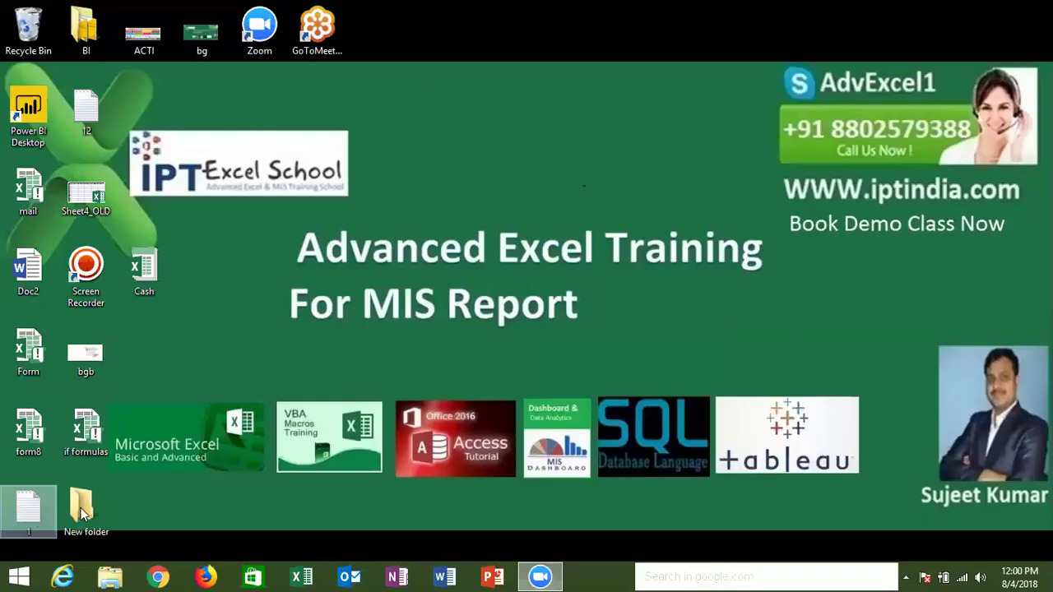
left_click(302, 577)
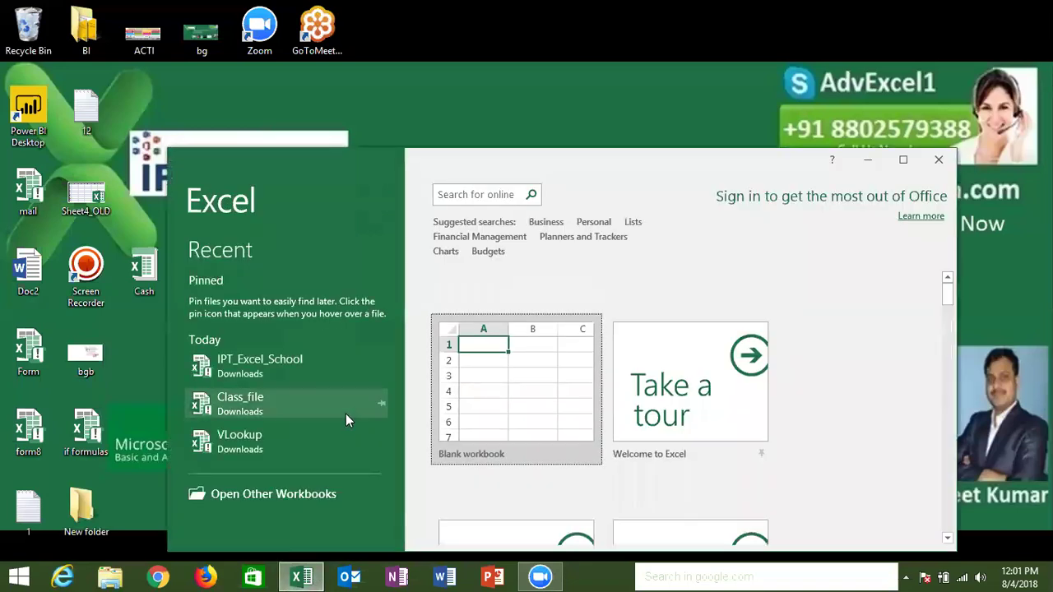
left_click(289, 494)
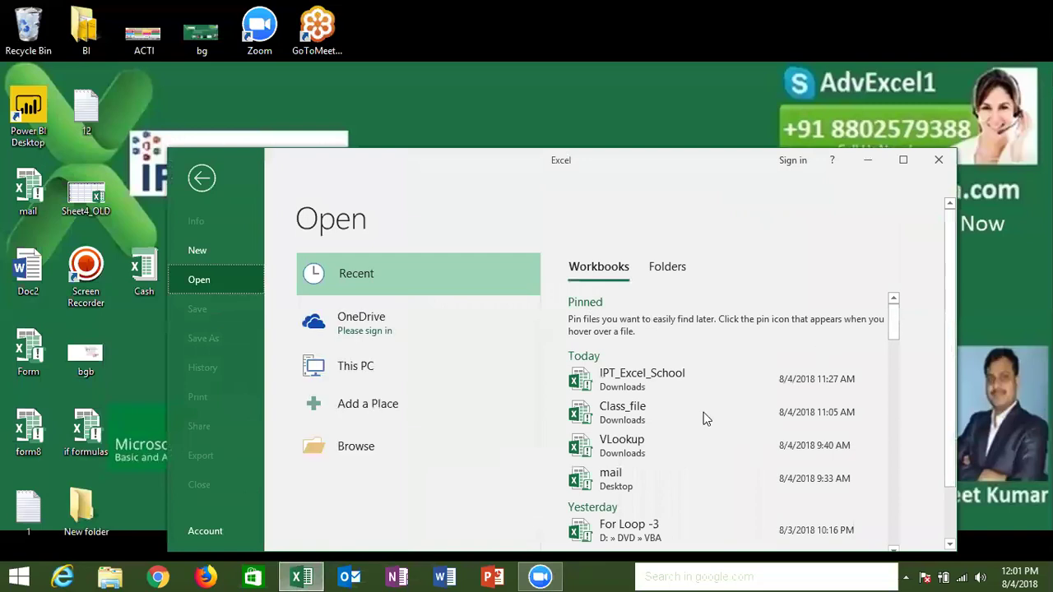
left_click_drag(894, 326, 893, 330)
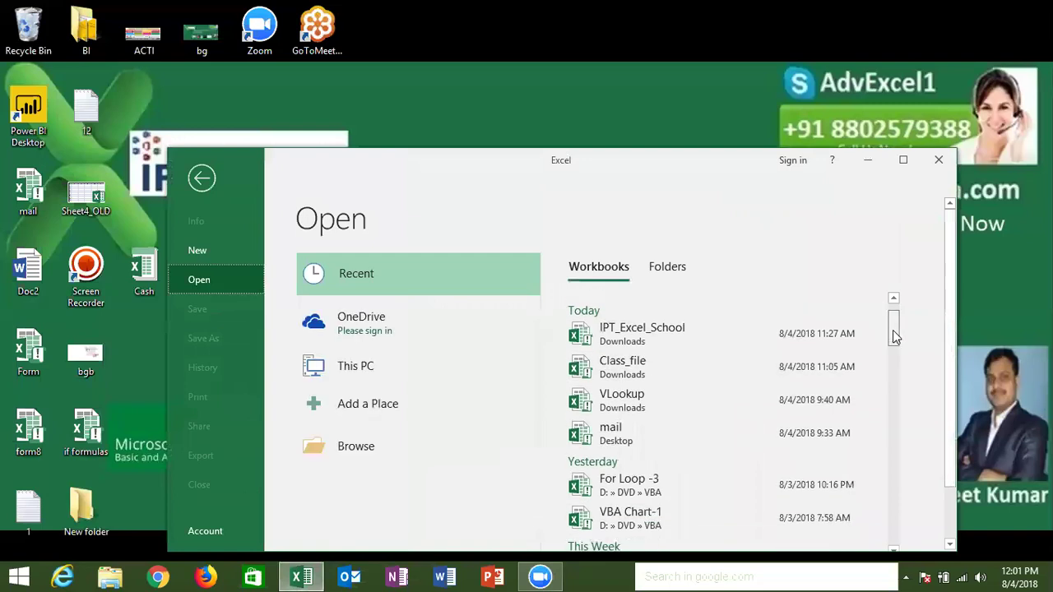
scroll(705, 465, "down", 1)
left_click(707, 444)
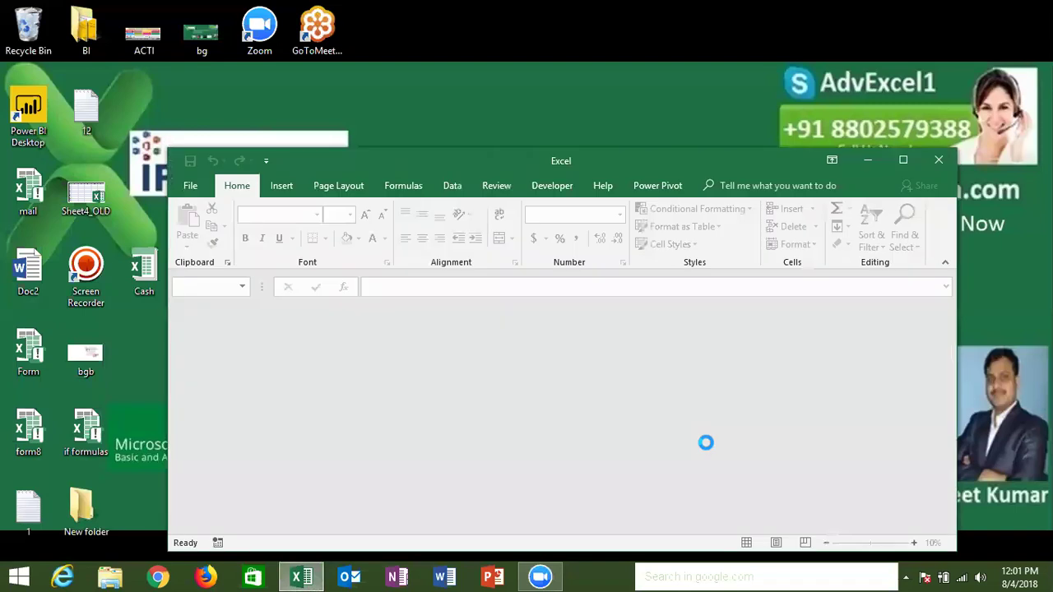
left_click(905, 161)
Add a blank Sheet2, then return to the star-pattern Sheet1.
left_click(191, 274)
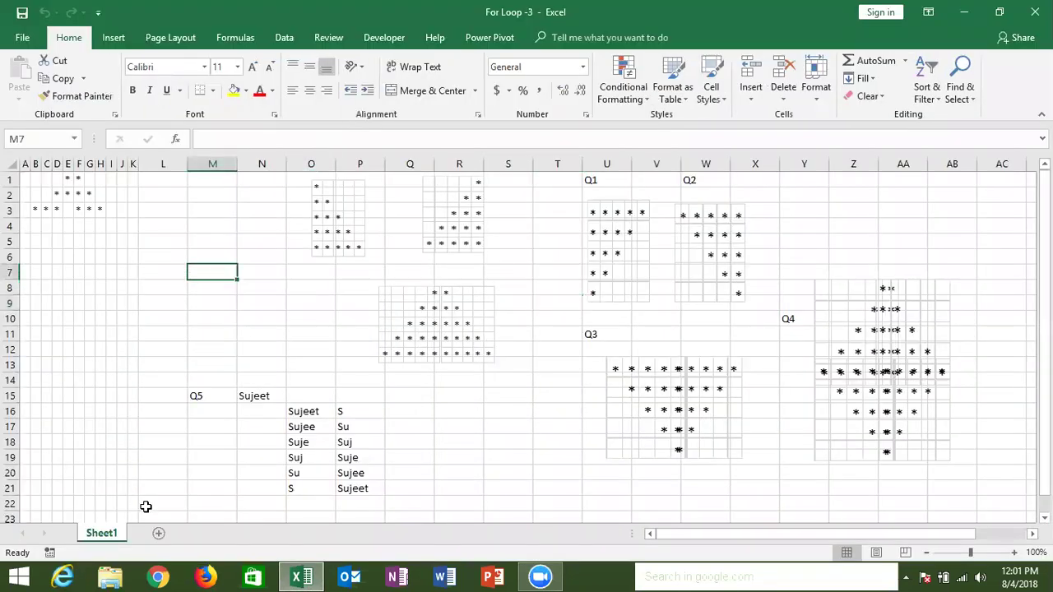
left_click(158, 533)
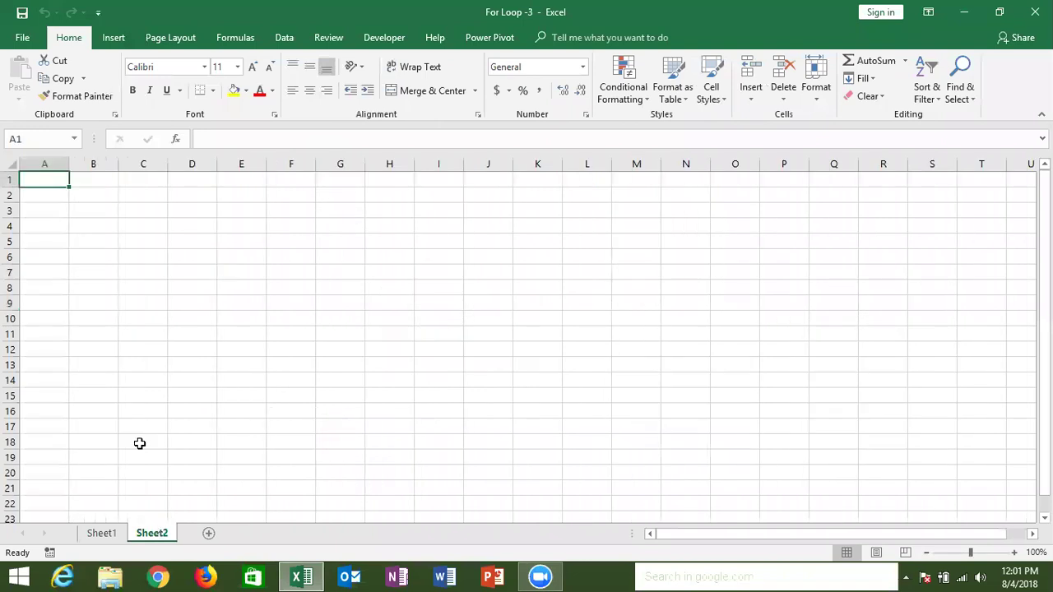
left_click(107, 533)
Try selecting the star-pattern pictures on Sheet1 and check the empty Sheet2.
left_click(469, 317)
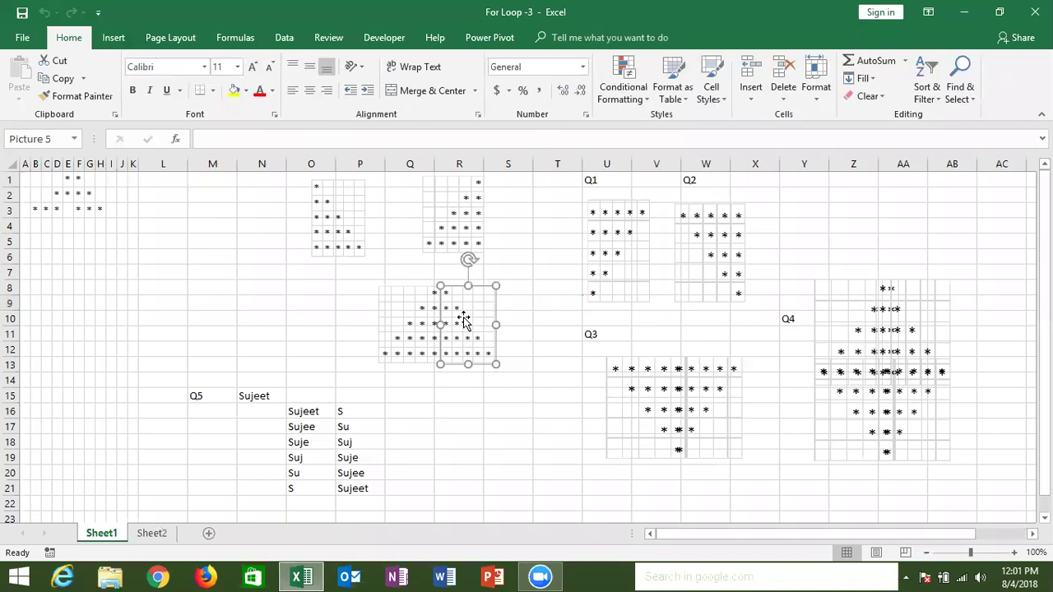
left_click(421, 321)
left_click(457, 314)
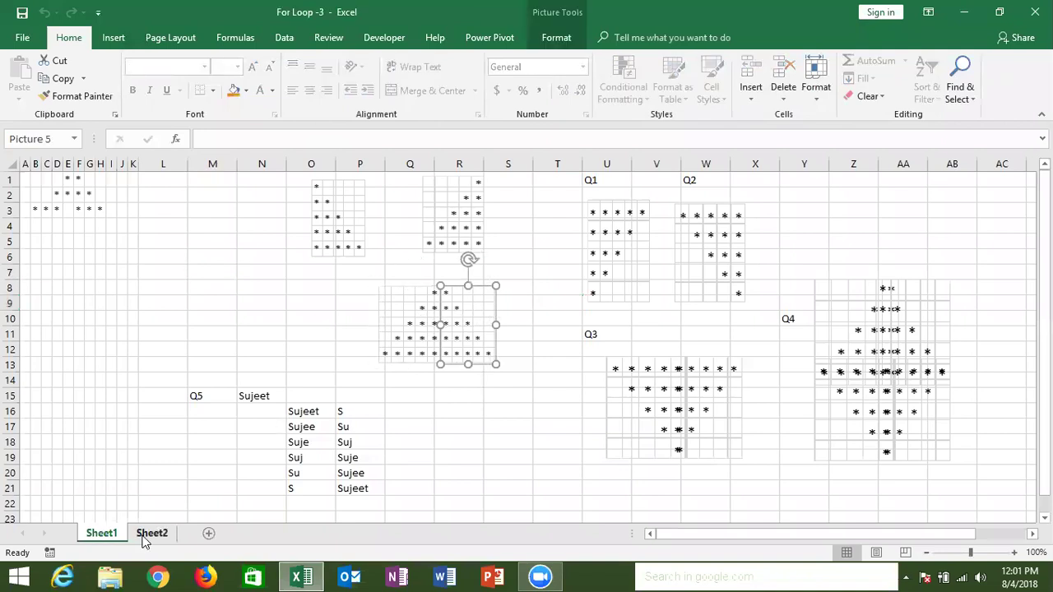
left_click_drag(133, 271, 17, 162)
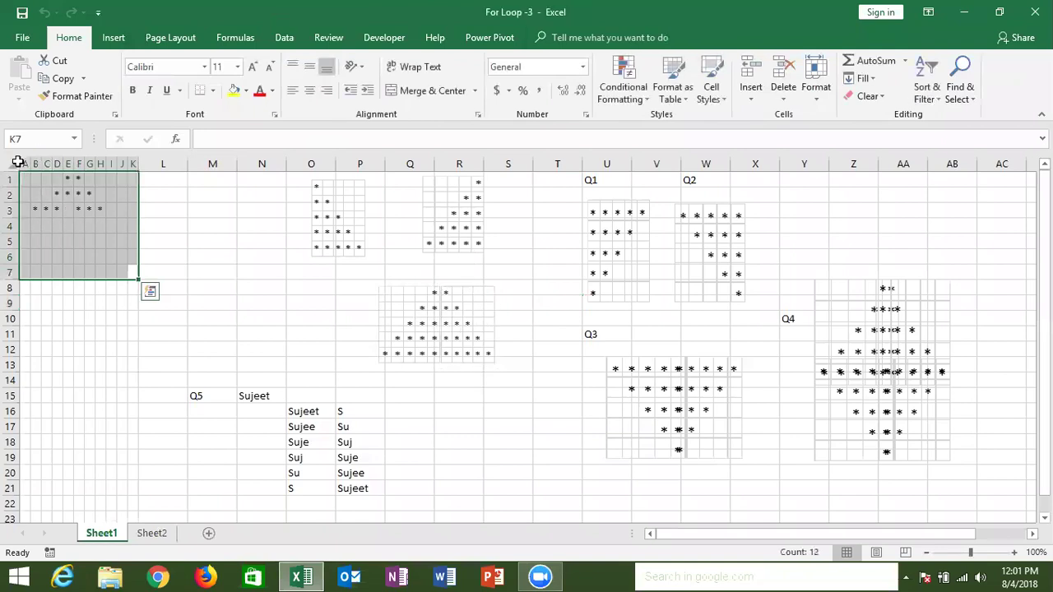
left_click(153, 534)
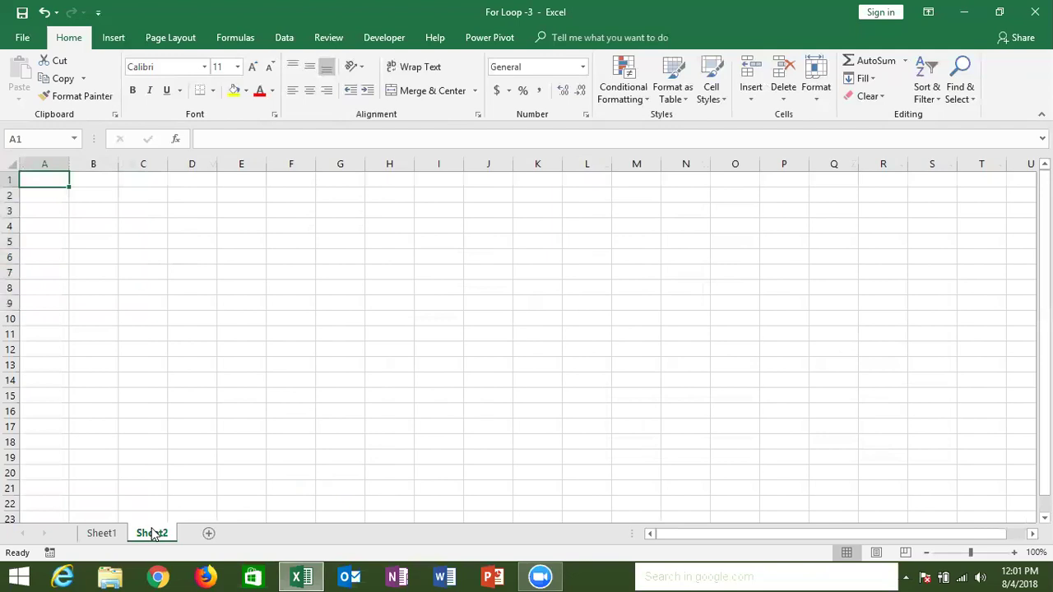
left_click(111, 536)
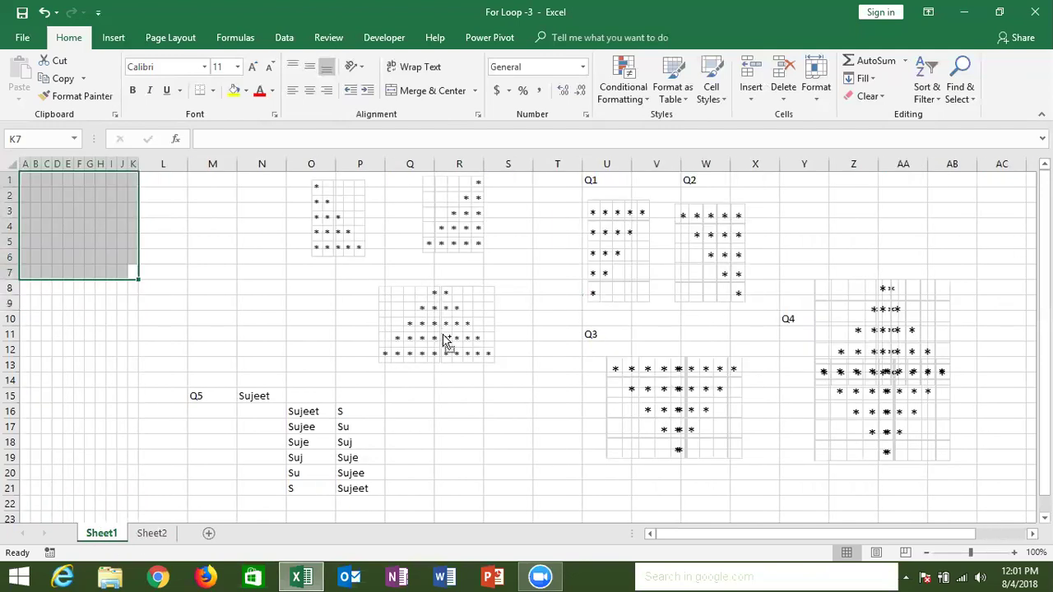
Paste the three selected star pictures onto Sheet2 and move them right to columns I–L.
left_click(338, 247)
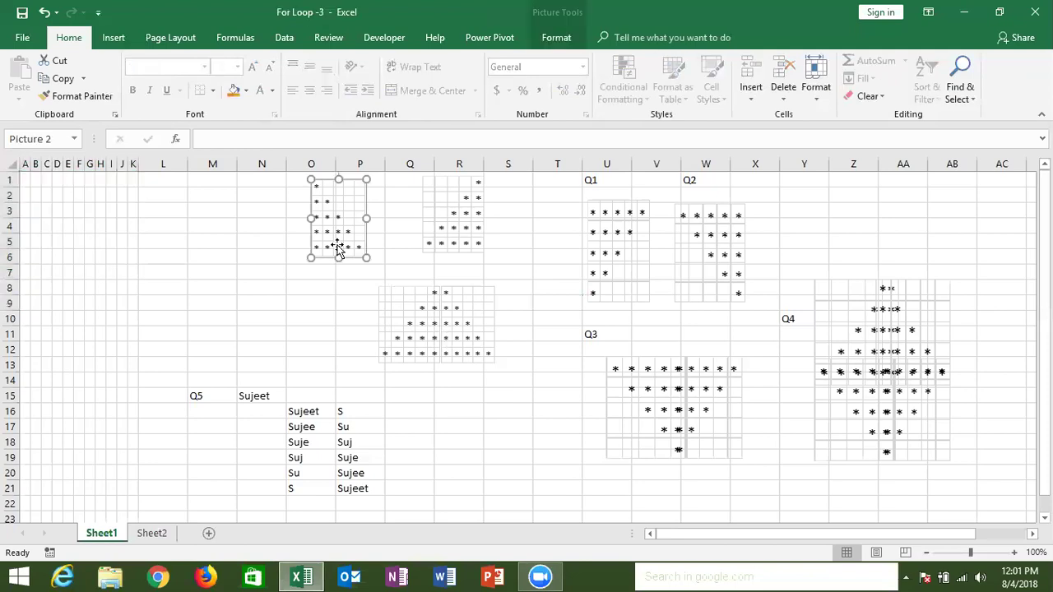
left_click(425, 237, "ctrl")
left_click(437, 307, "ctrl")
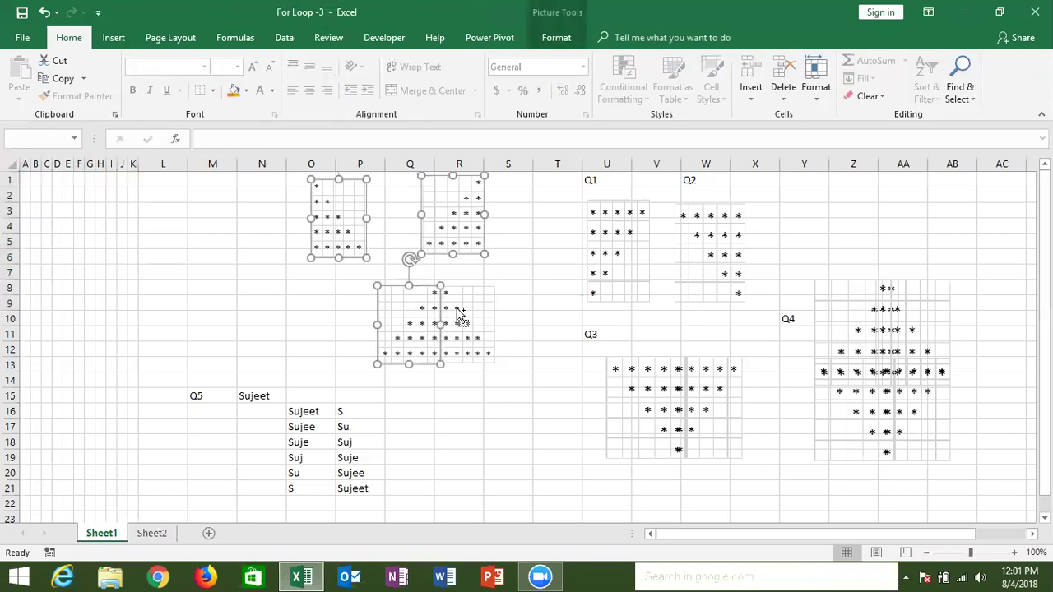
left_click(459, 315, "ctrl")
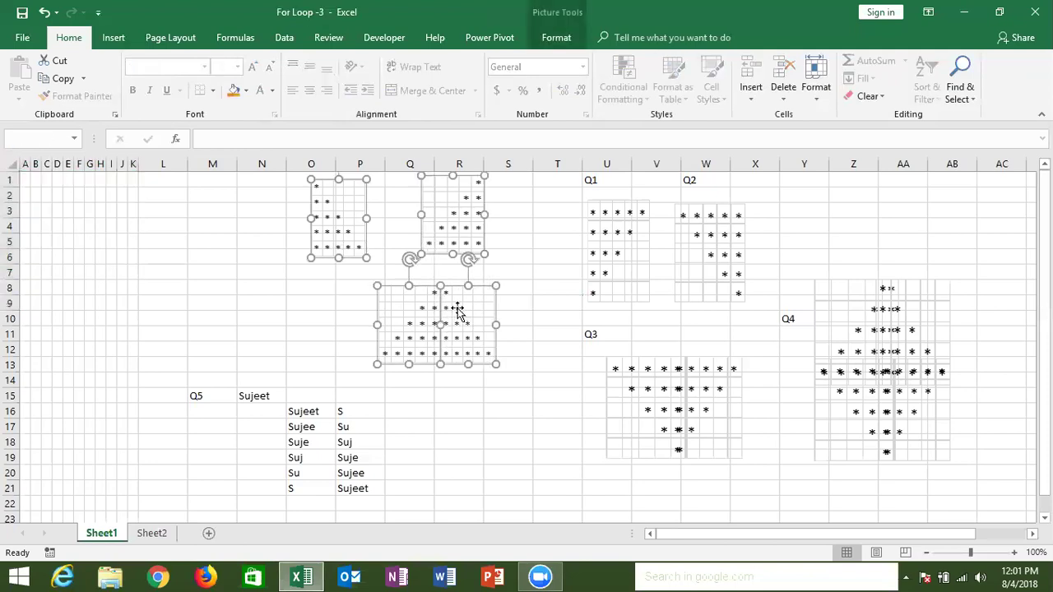
left_click(152, 533)
key("ctrl+v")
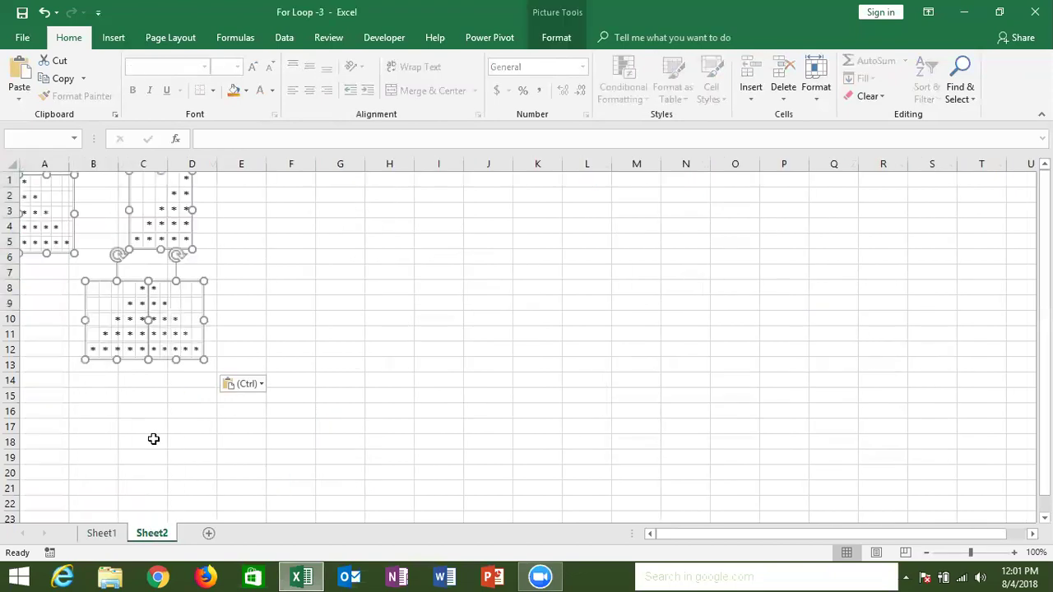
mouse_move(173, 322)
left_mouse_down()
mouse_move(567, 304)
mouse_move(752, 309)
left_mouse_up()
Deselect the pictures, select cell A1, and open the VBA editor from the Developer tab.
left_click(431, 320)
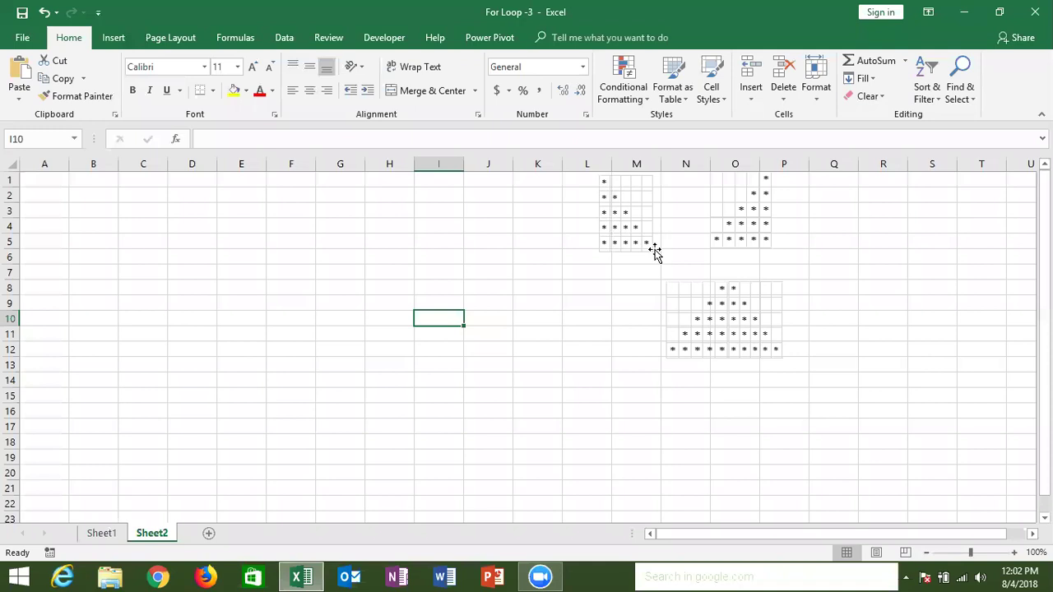
left_click(61, 184)
key("alt+Tab")
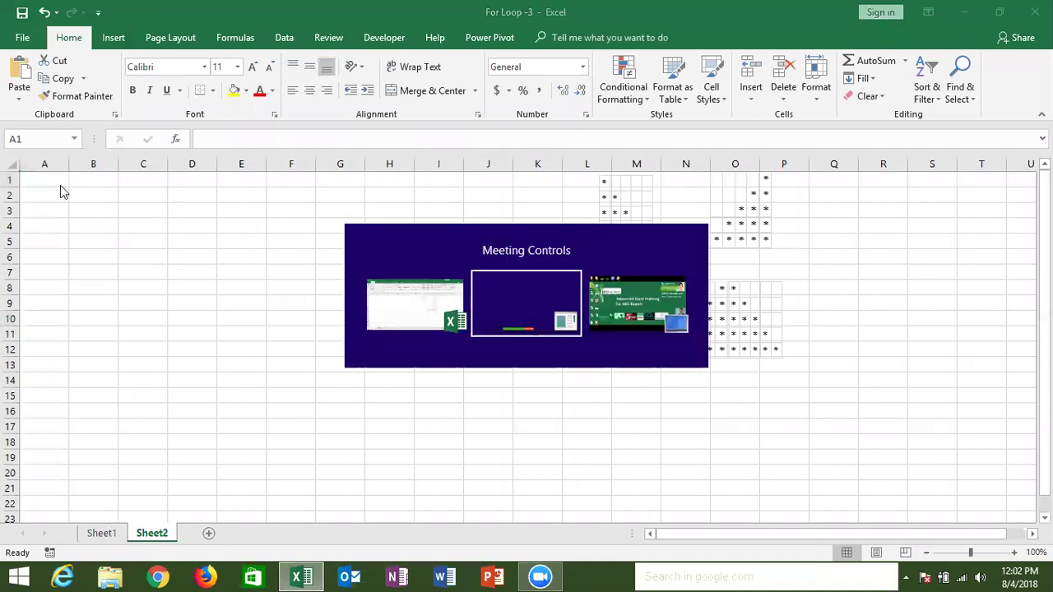
key("alt+Tab")
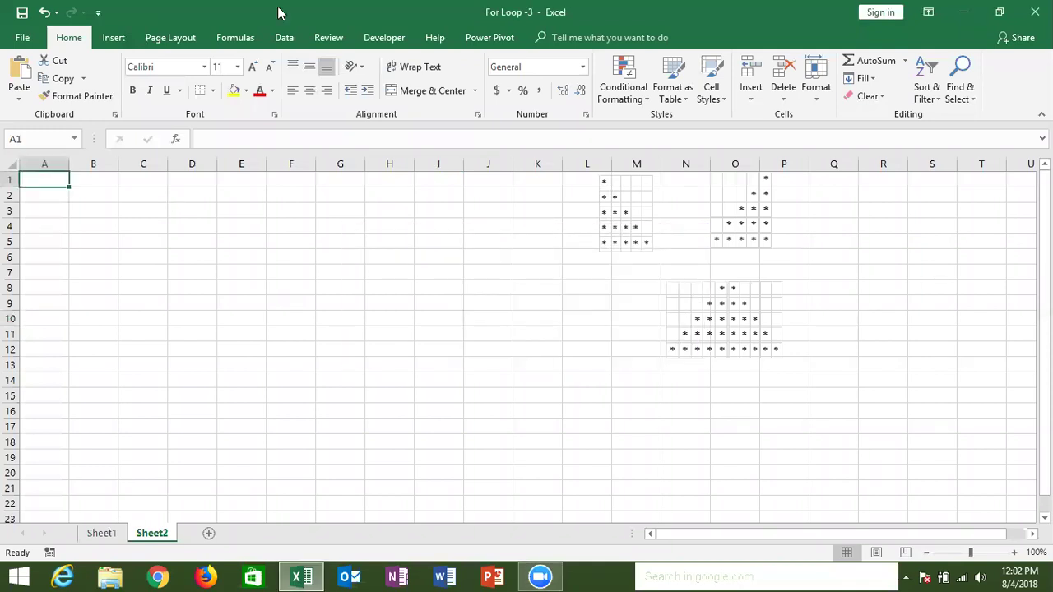
left_click(403, 41)
left_click(18, 78)
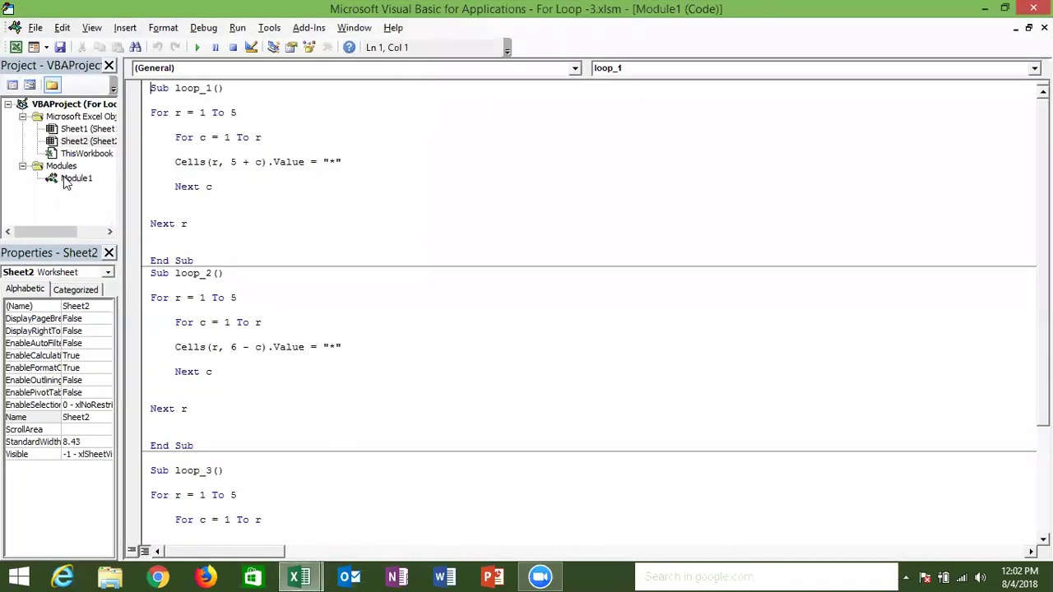
Insert a new Module2 and declare a Sub rr() procedure in it.
left_click(68, 179)
left_click(125, 27)
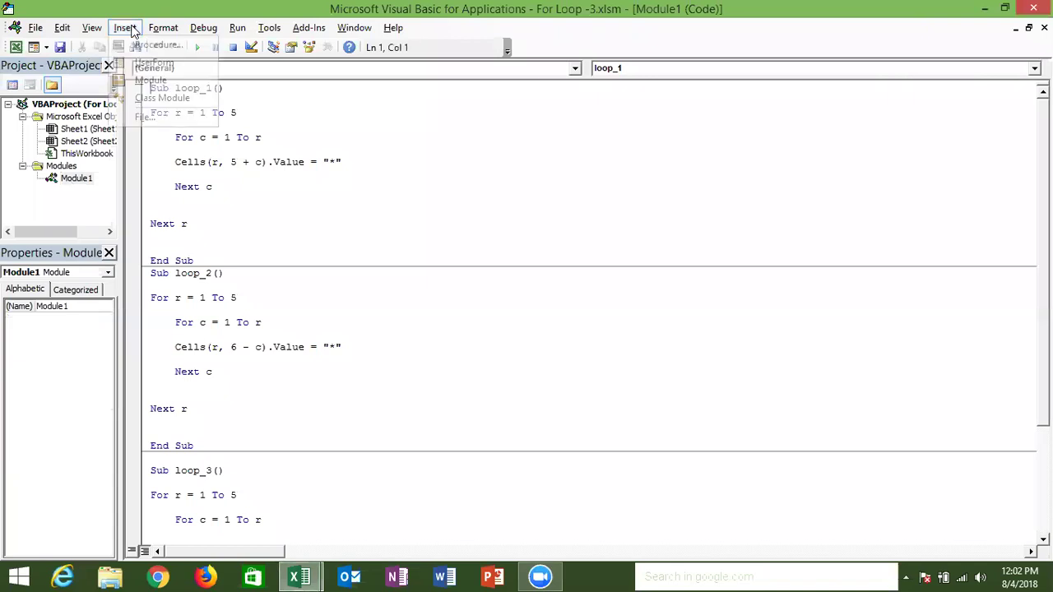
left_click(150, 80)
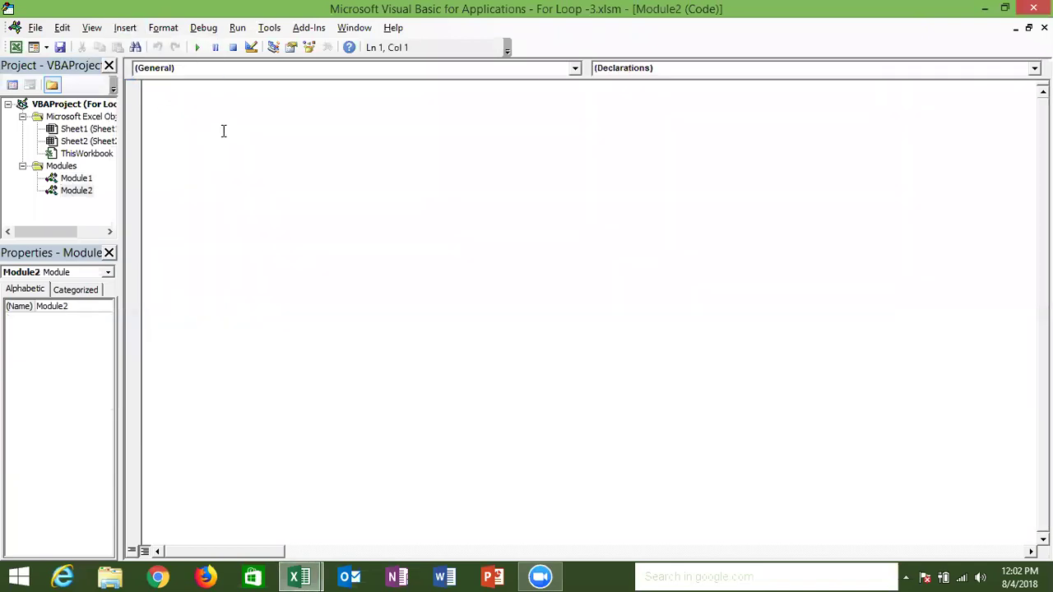
type("Sub")
key("BackSpace")
key("BackSpace")
key("BackSpace")
type("Sub rr()")
key("Return")
Rename the procedure to rr_1 and add blank lines before End Sub.
key("alt+F11")
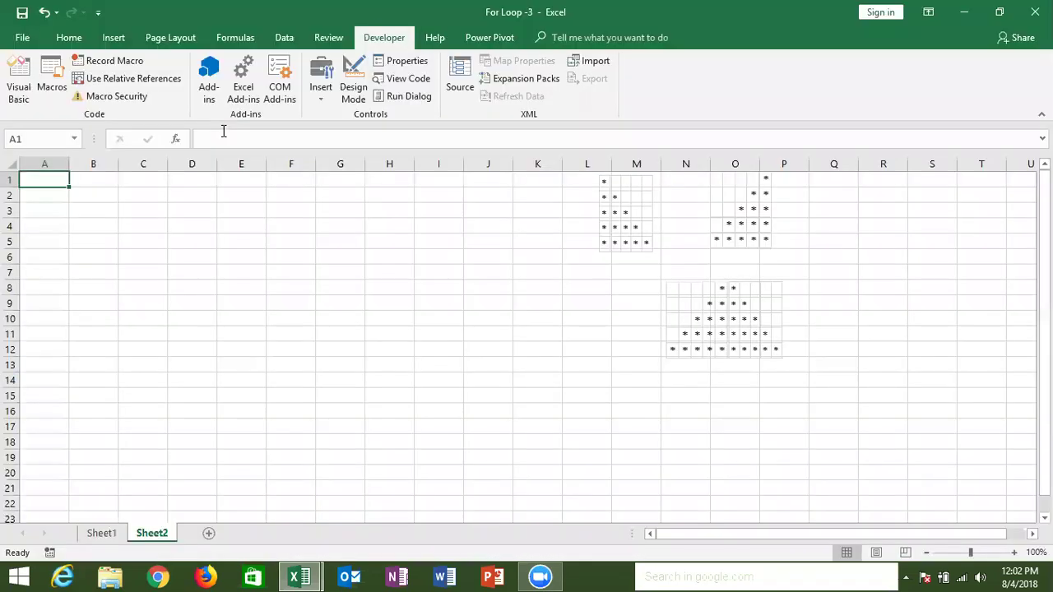
key("alt+F11")
double_click(186, 88)
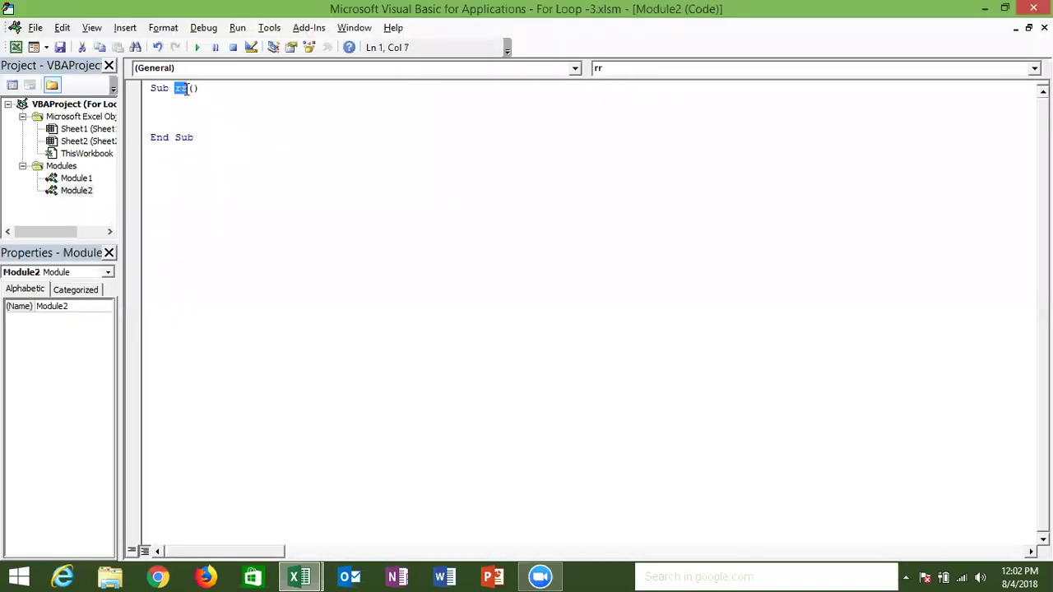
left_click(187, 88)
type("1")
left_click(195, 126)
key("Return")
key("Return")
key("Up")
Write an outer For i = 1 To 5 loop with an inner loop running 1 To i.
left_click(150, 125)
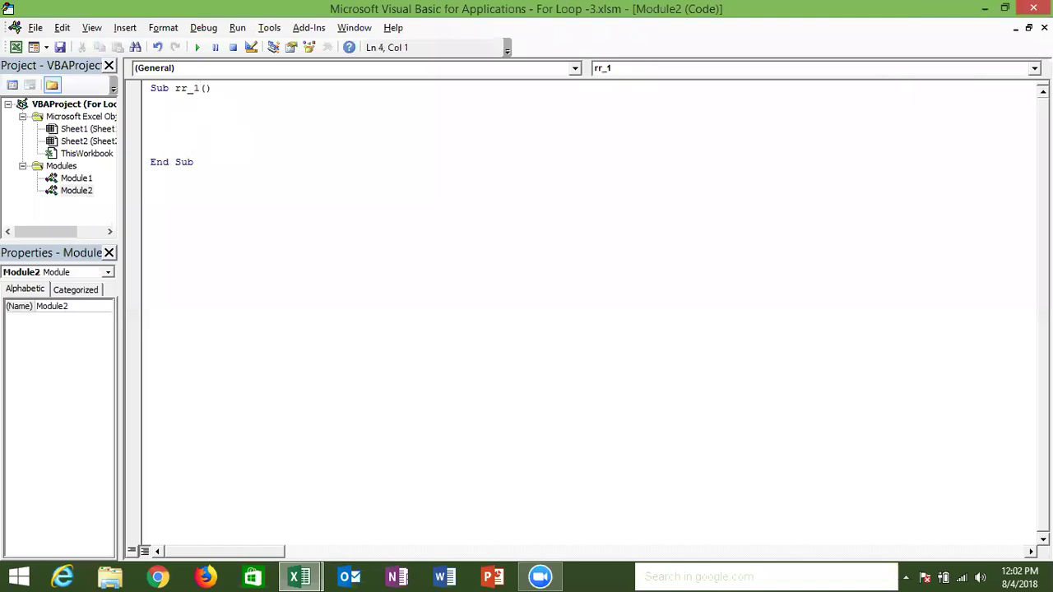
type("for")
type("i =1 to")
type("5")
key("Return")
key("Return")
key("Return")
type("next")
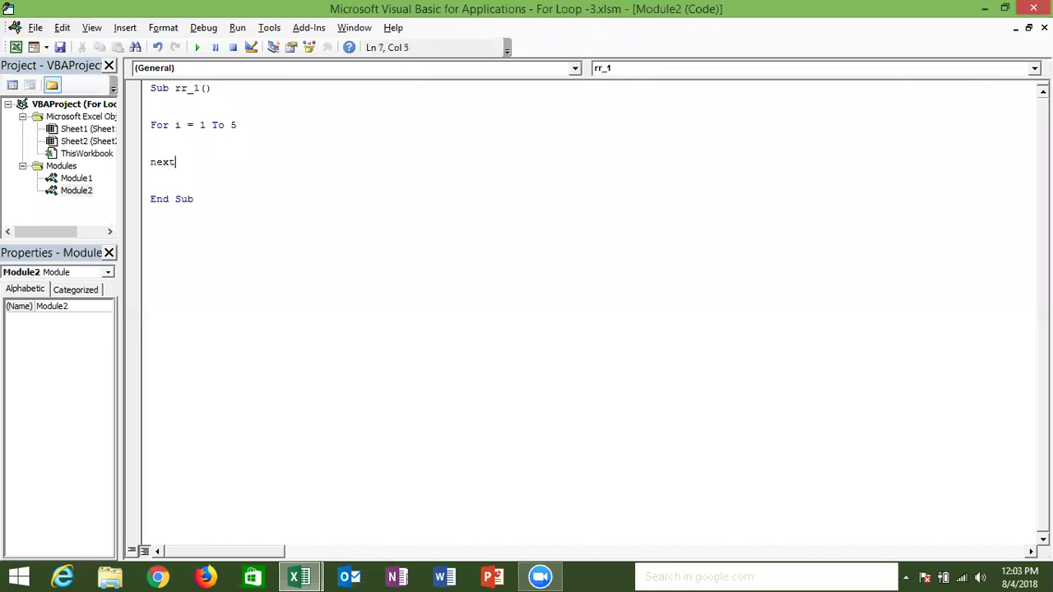
type("j")
key("Return")
key("Return")
key("Return")
key("Return")
key("Return")
key("Up")
key("Up")
key("Up")
key("Up")
key("Tab")
type("t")
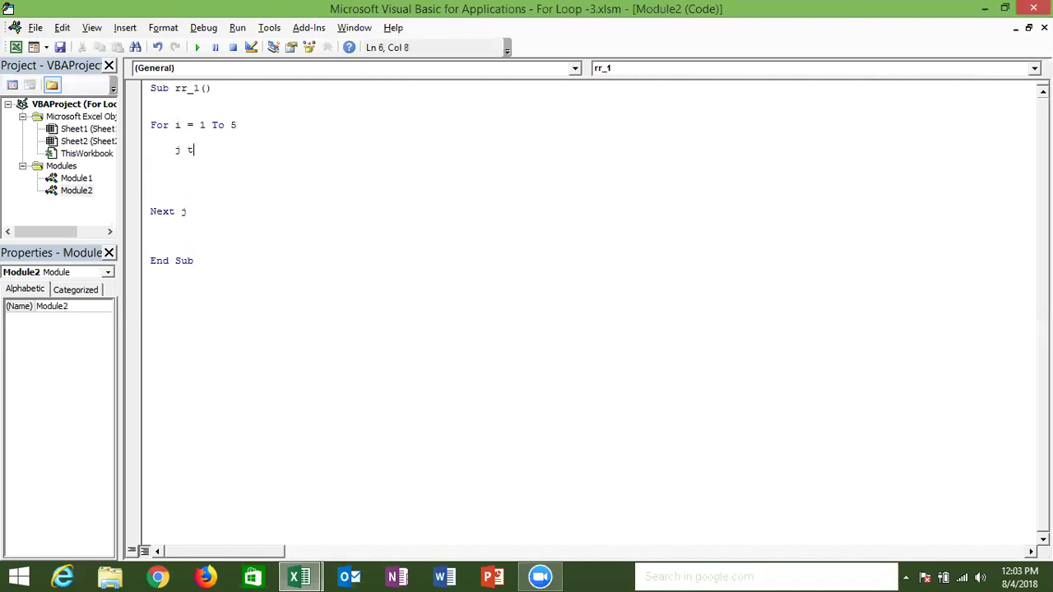
key("BackSpace")
type("= 1 to ")
type("i")
key("Return")
key("Return")
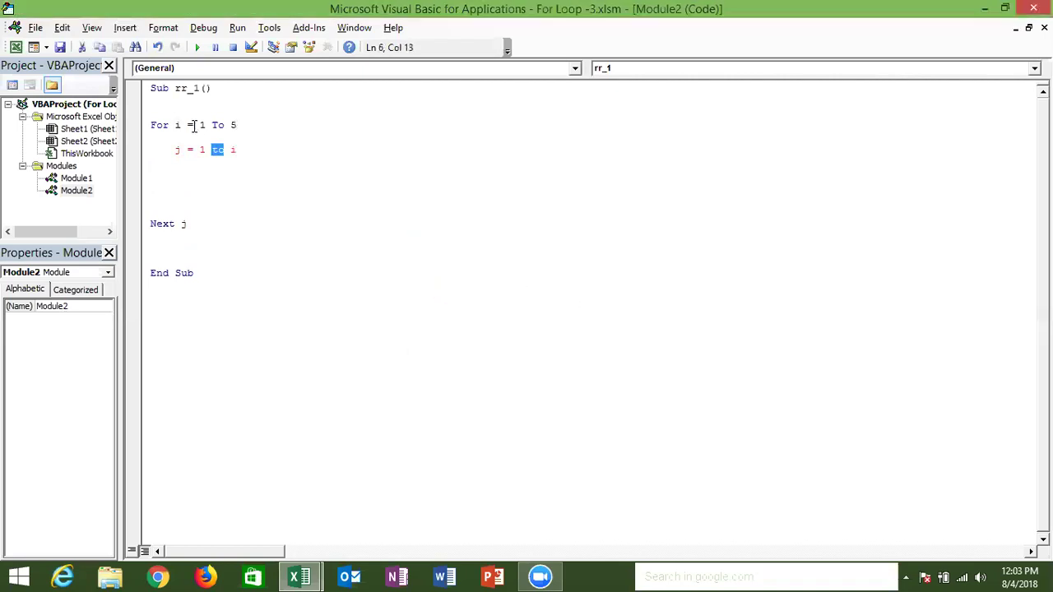
Fill the inner loop body with Cells(i, j).Value = "*".
key("Left")
key("Left")
key("Left")
key("Left")
key("Left")
key("Left")
type("for")
left_click(175, 162)
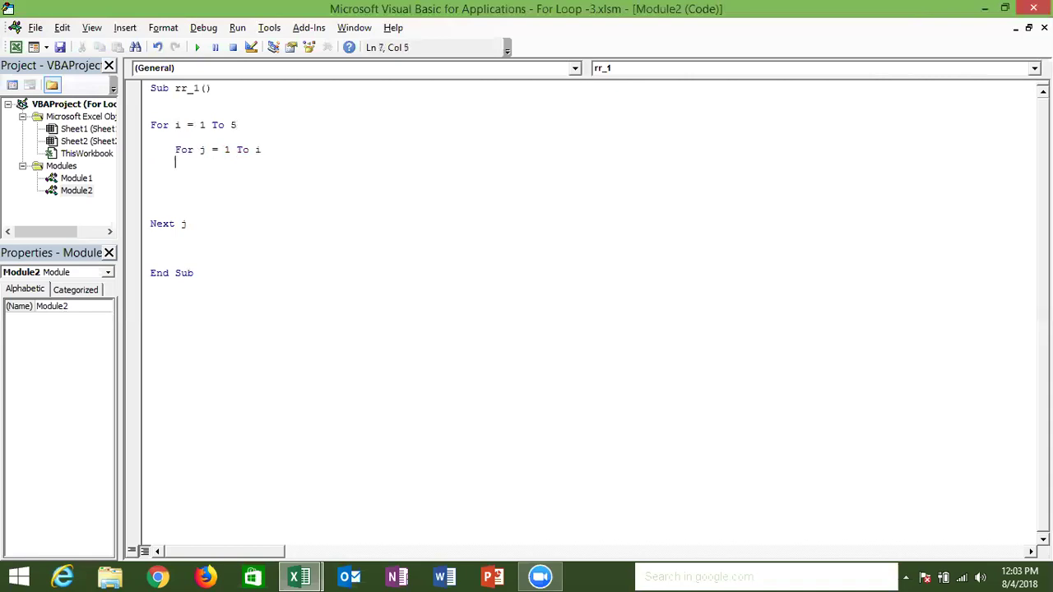
type("cells")
type("(")
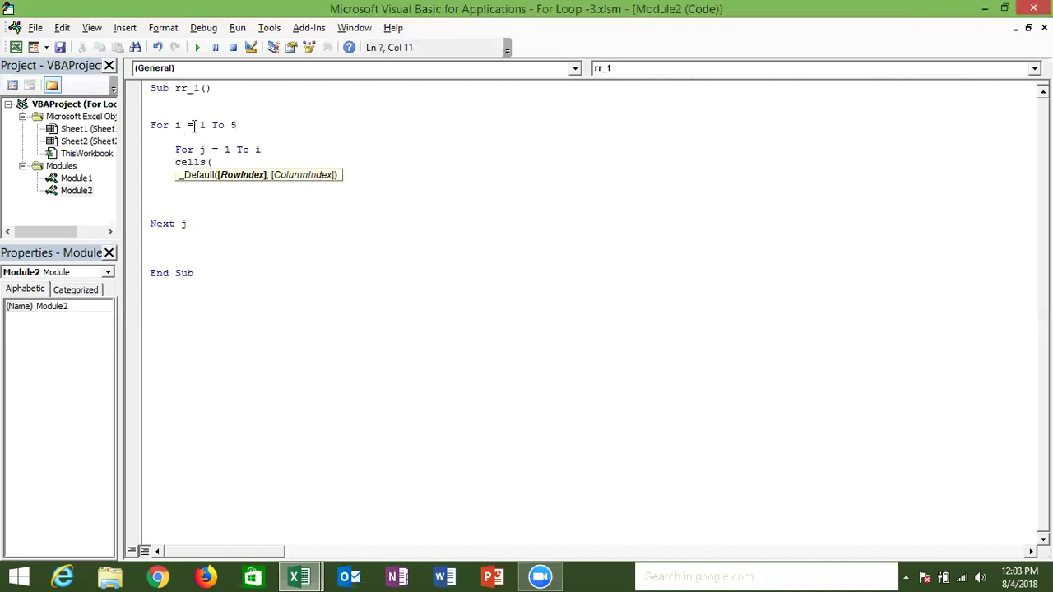
type("i,j")
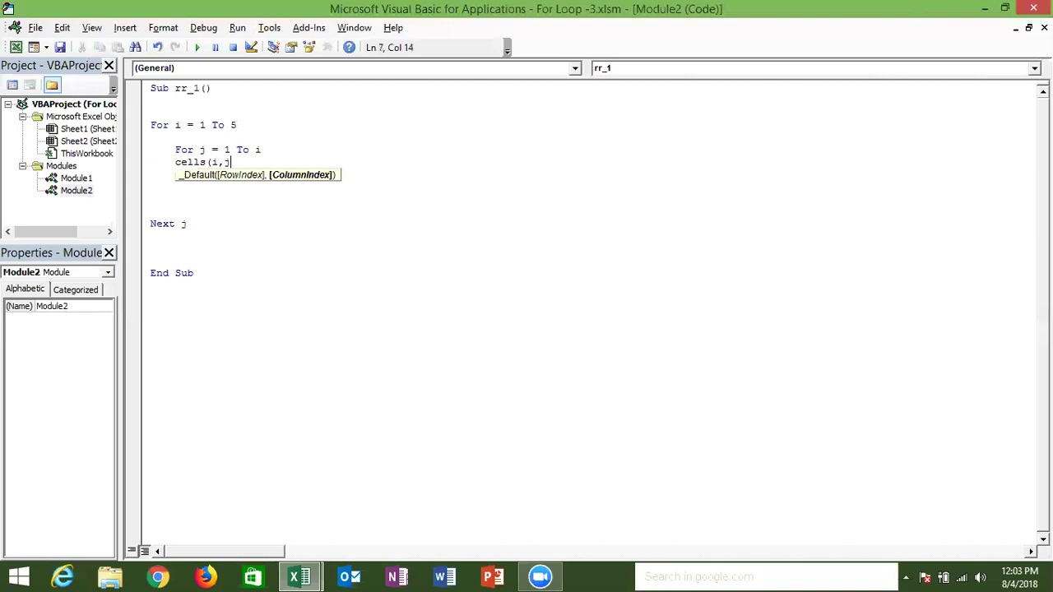
type(").value=")
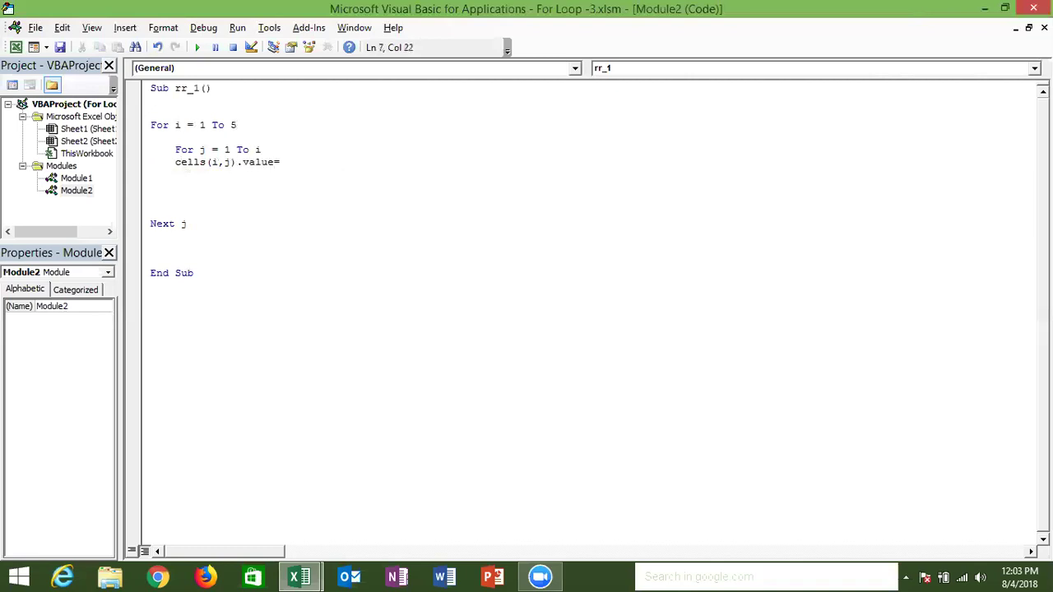
type("\"*")
type("\"")
key("Return")
Change the loop endings to Next i and run rr_1, raising an Invalid Next error.
double_click(185, 225)
type("i")
left_click(186, 188)
type("next i")
left_click(205, 165)
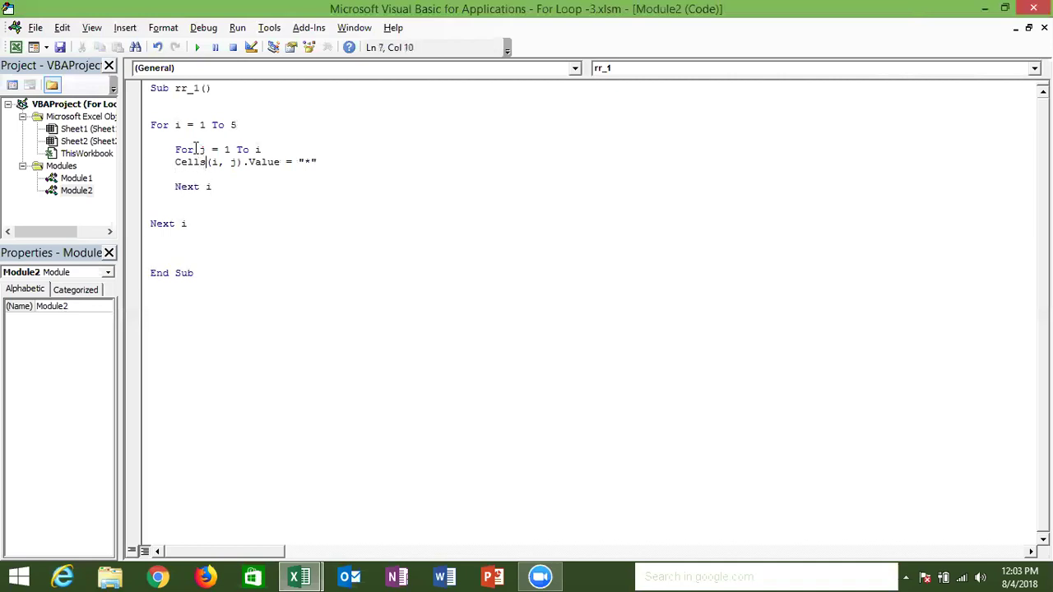
left_click(197, 47)
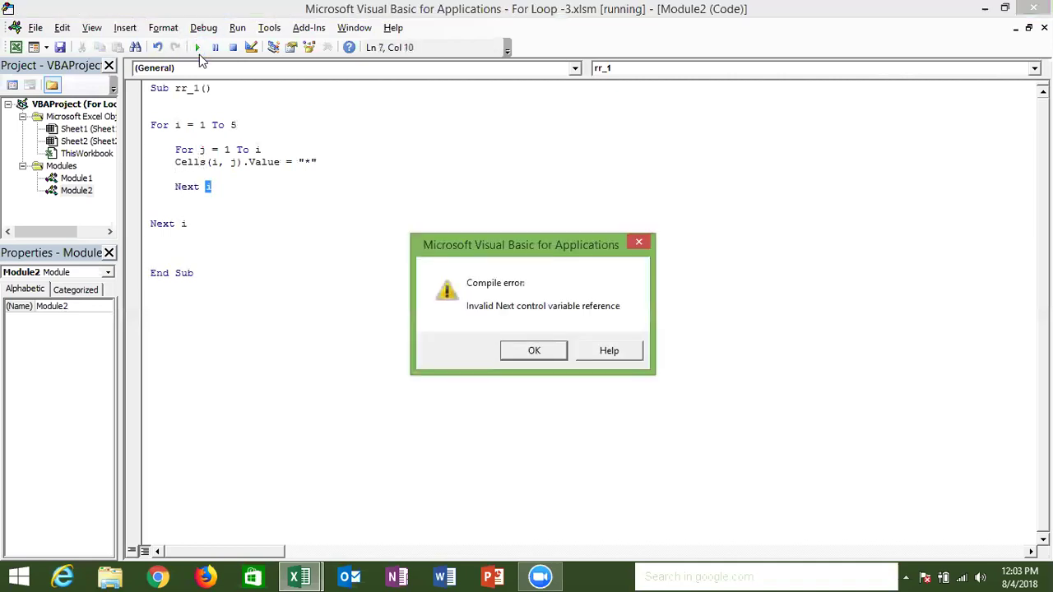
Correct the inner loop's closing line to Next j and run rr_1.
key("Return")
type("j")
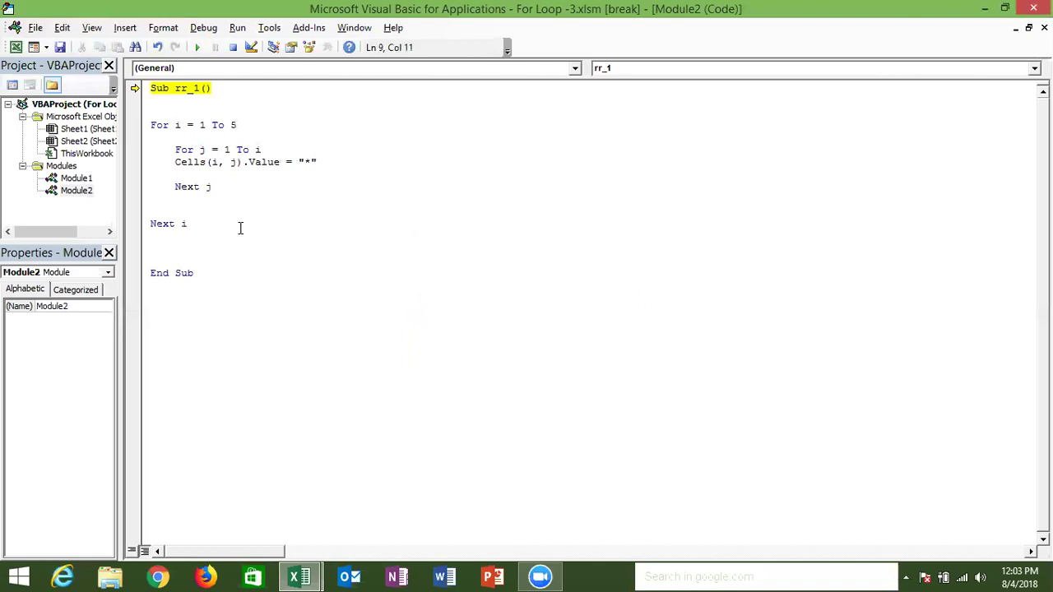
left_click(232, 174)
left_click(202, 49)
On the worksheet, auto-fit columns A–E to the asterisk triangle.
key("alt+F11")
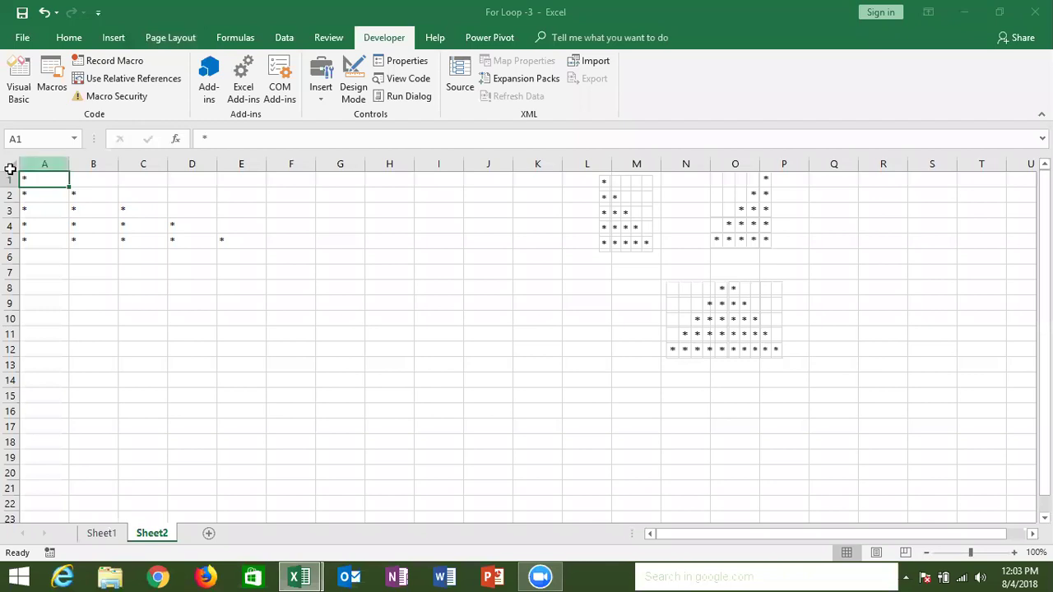
left_click(11, 166)
double_click(213, 168)
left_click(131, 255)
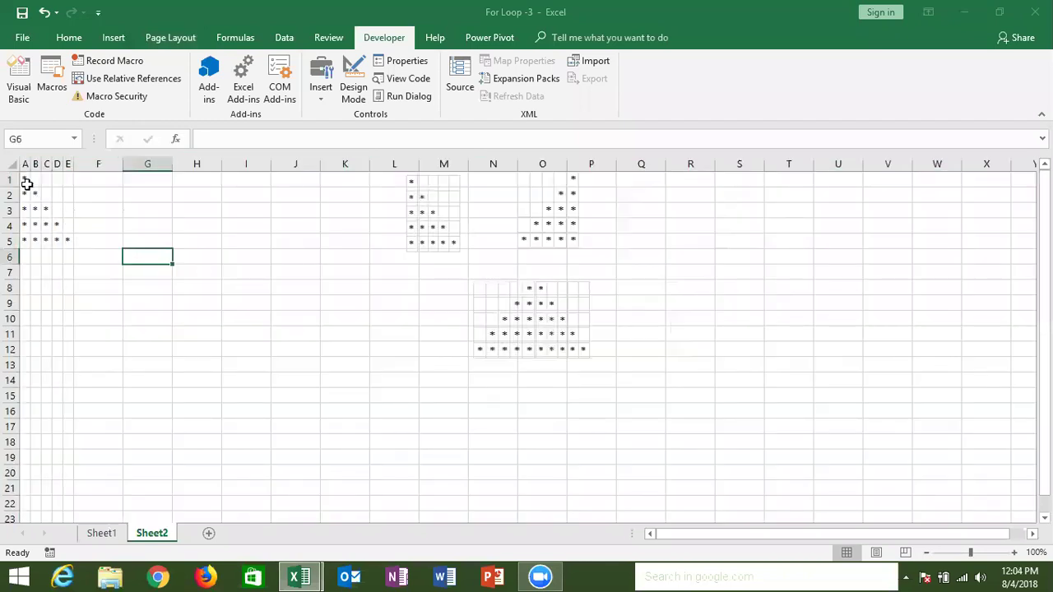
Clear the asterisk triangle from A1:E5 and return to the macro code.
left_click(84, 178)
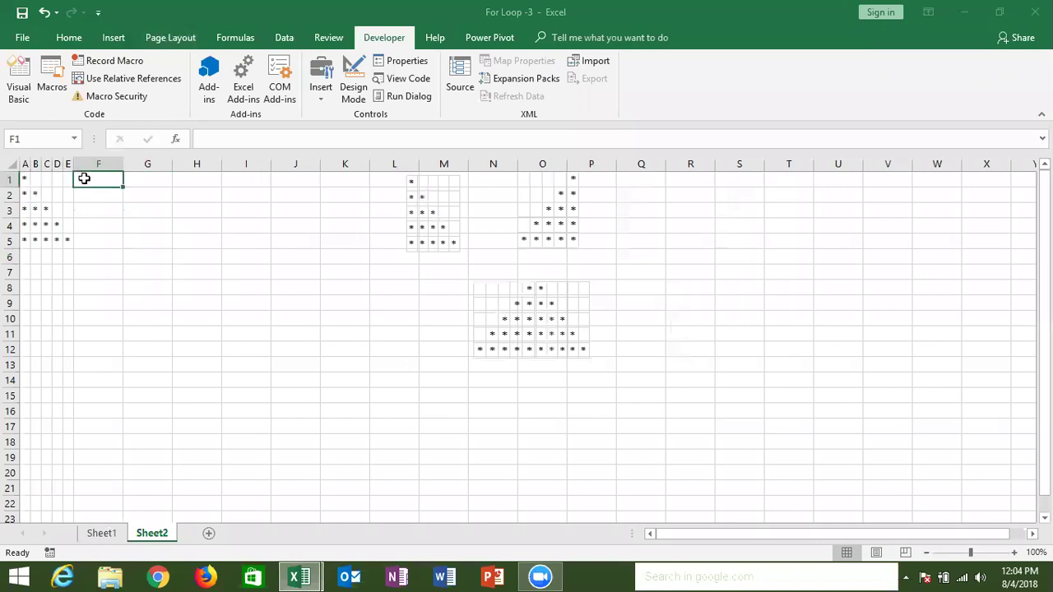
left_click(556, 207)
left_click(38, 178)
left_click_drag(38, 179, 71, 242)
key("Delete")
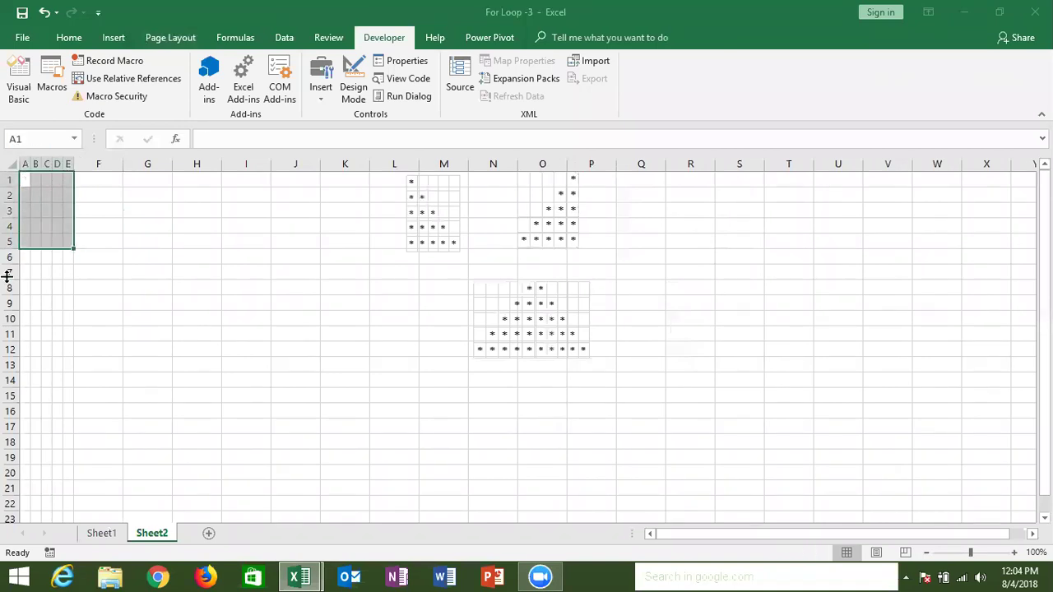
key("alt+F11")
Duplicate the rr_1 procedure below itself and change its Cells column to 6 - j.
left_click_drag(214, 310, 141, 83)
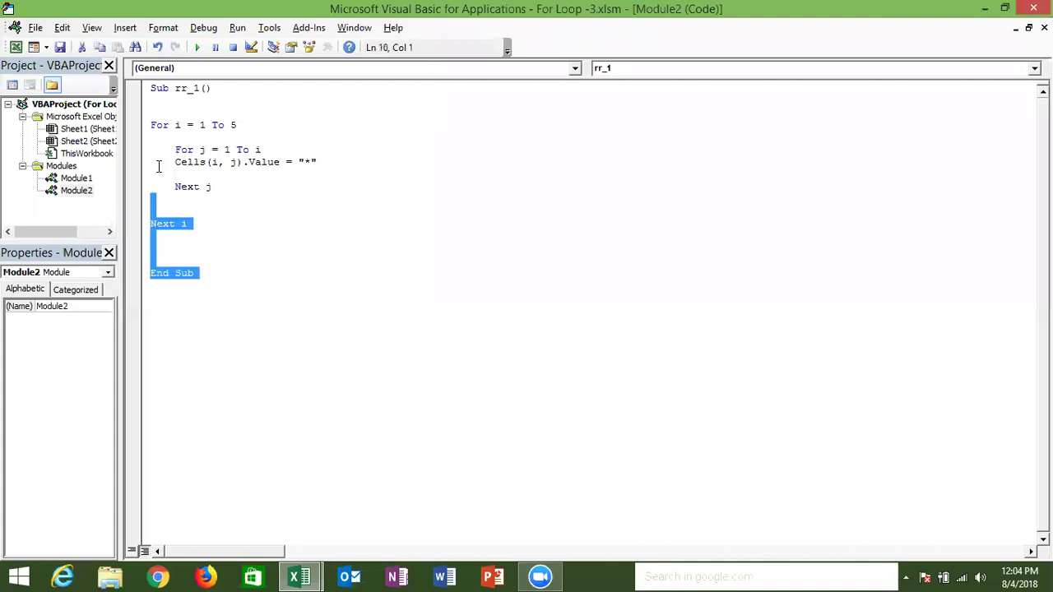
key("ctrl+c")
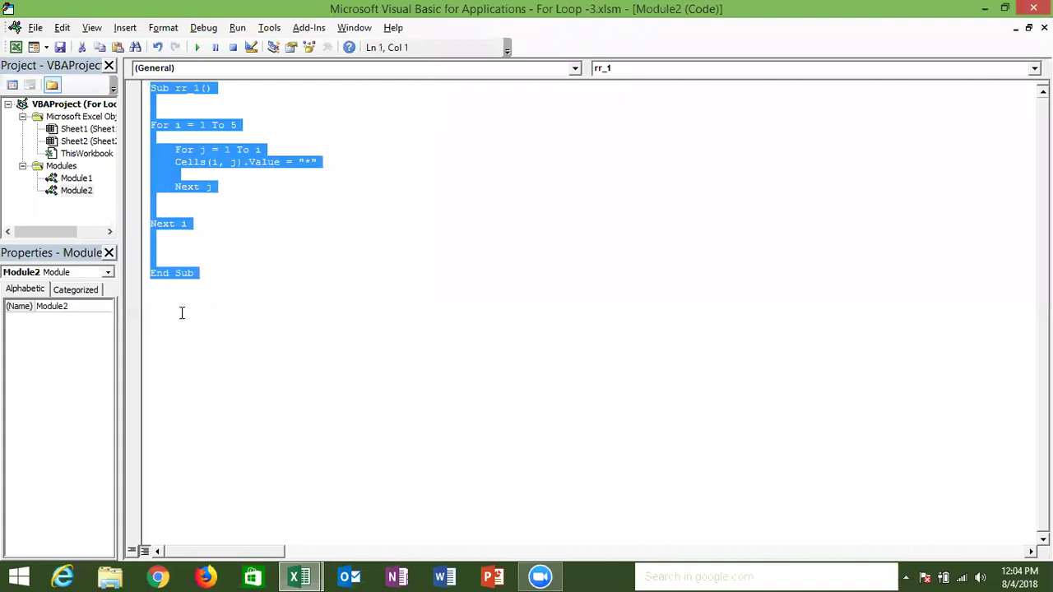
left_click(181, 313)
key("ctrl+v")
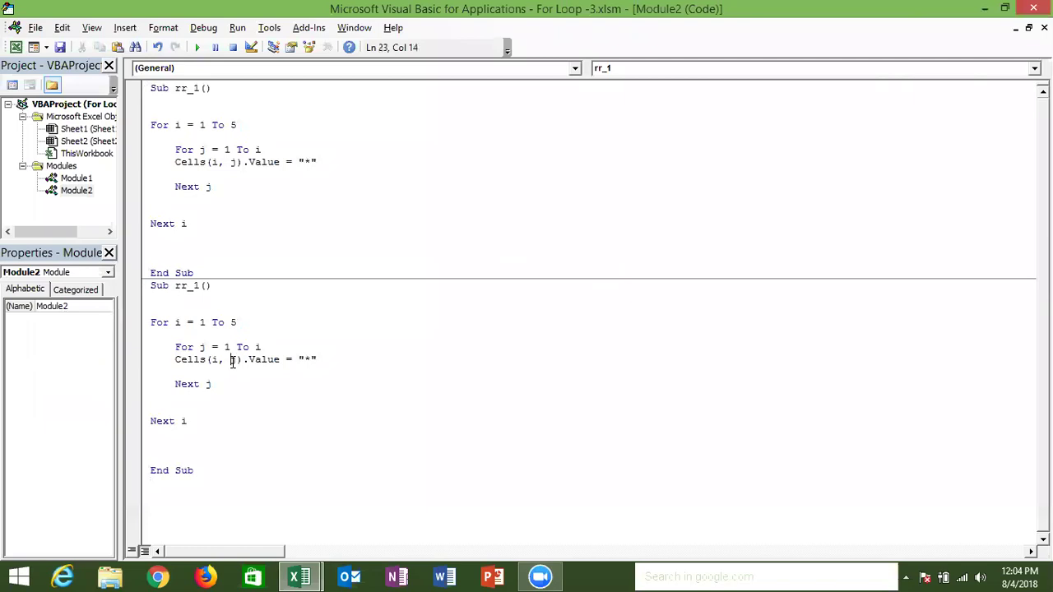
type("6-")
left_click(248, 382)
After the ambiguous-name error, rename the duplicate procedure to rr_2.
left_click(237, 361)
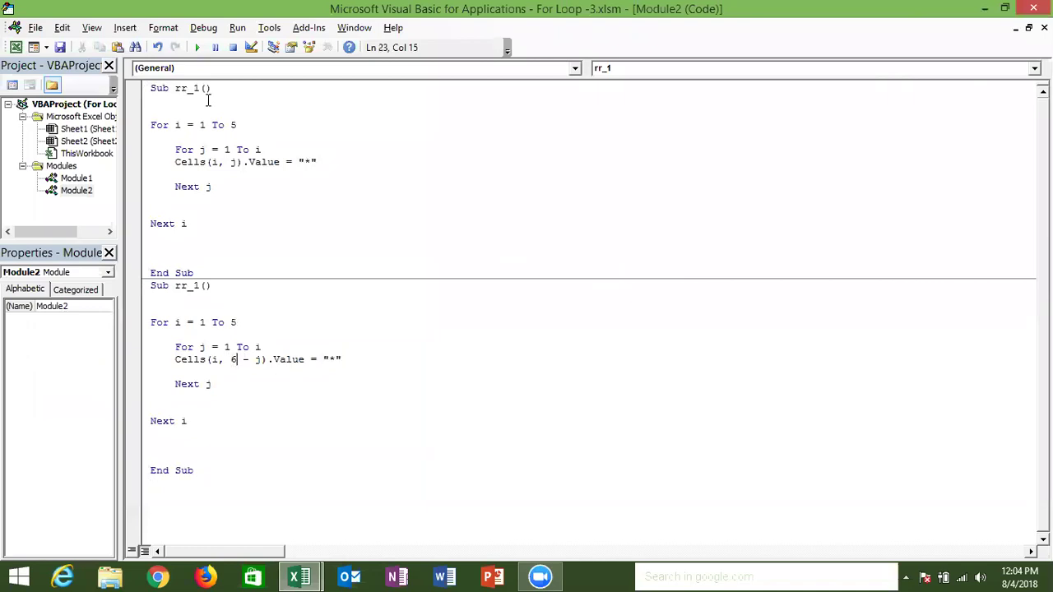
left_click(196, 49)
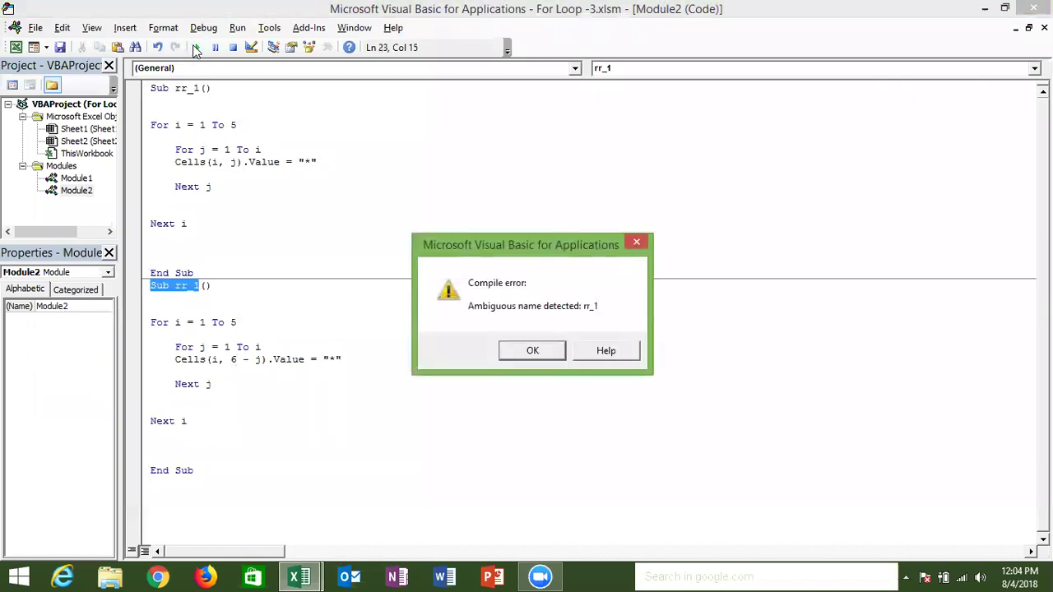
key("Return")
left_click(199, 285)
key("BackSpace")
type("2")
Run rr_2 and view the right-aligned asterisk triangle in A1:E5.
left_click(212, 347)
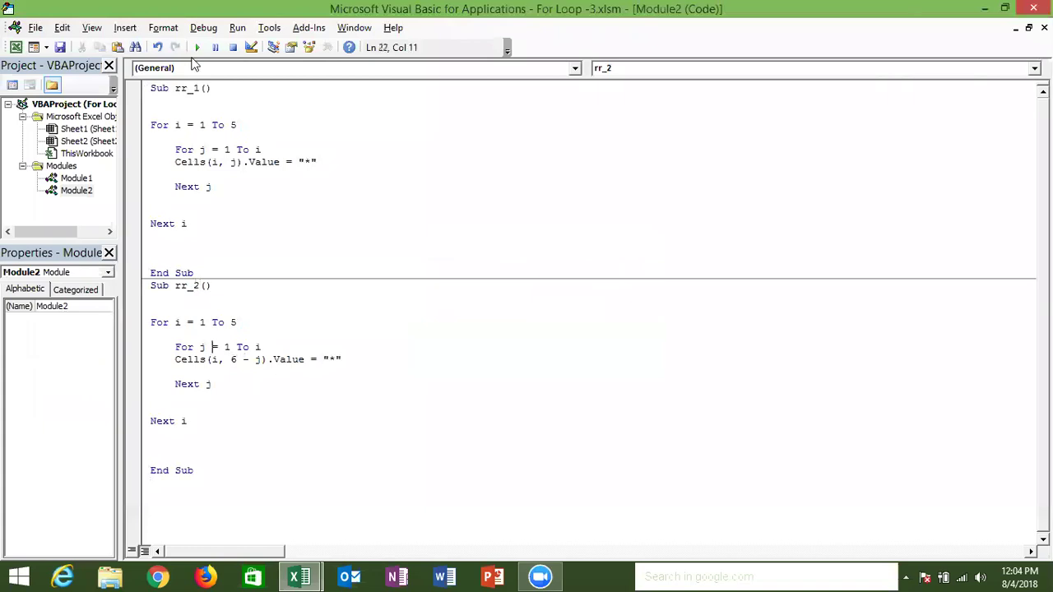
left_click(199, 48)
key("alt+F11")
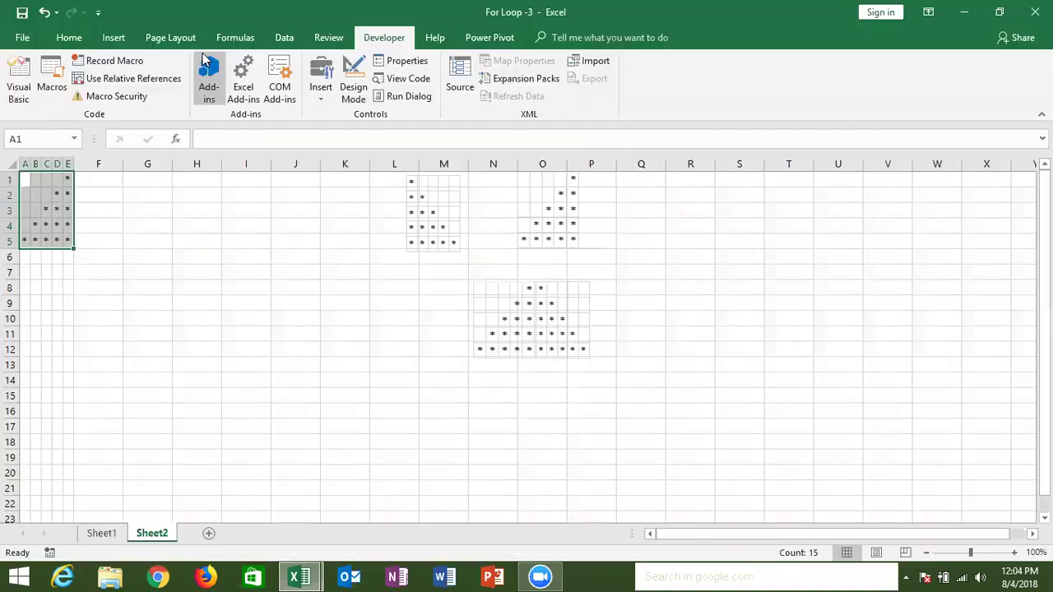
left_click(116, 238)
Compare the triangle with the code and mark F1:J5 as the next target area.
mouse_move(68, 178)
left_mouse_down()
mouse_move(36, 238)
mouse_move(21, 236)
left_mouse_up()
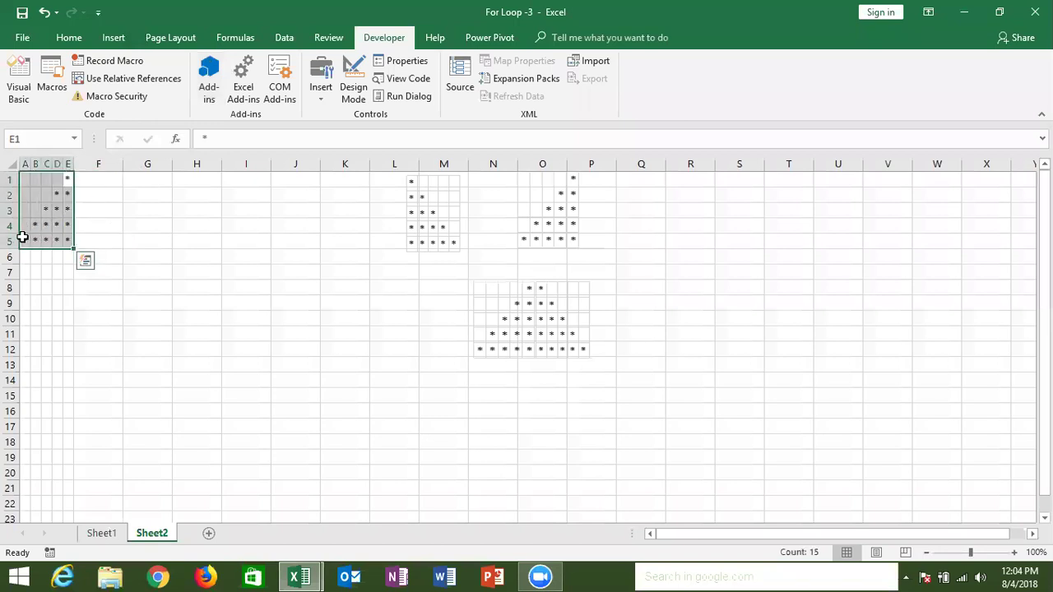
key("alt+F11")
double_click(303, 163)
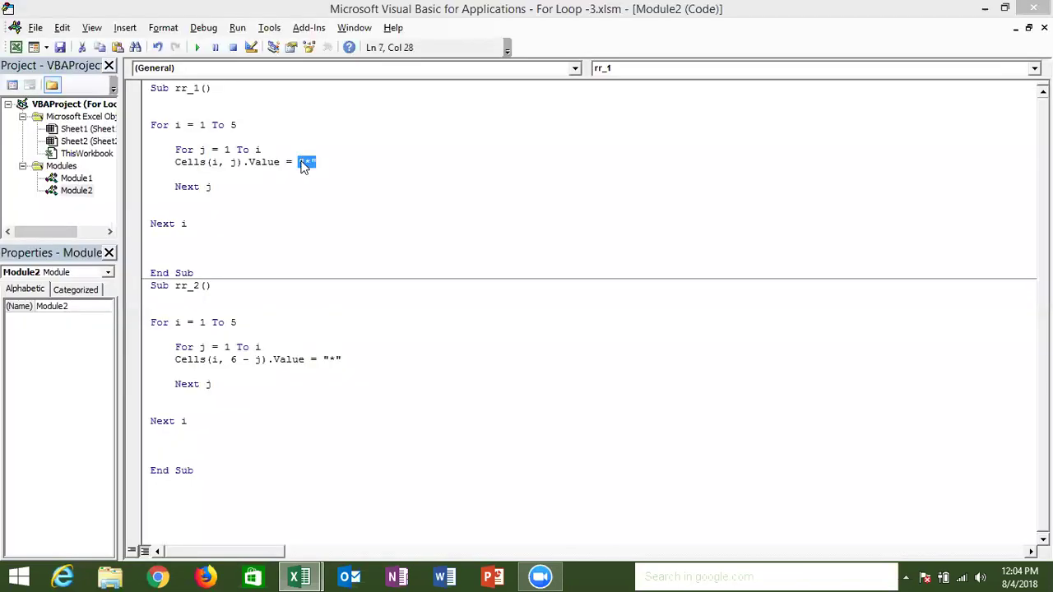
key("alt+F11")
left_click(98, 178)
left_click_drag(99, 178, 292, 244)
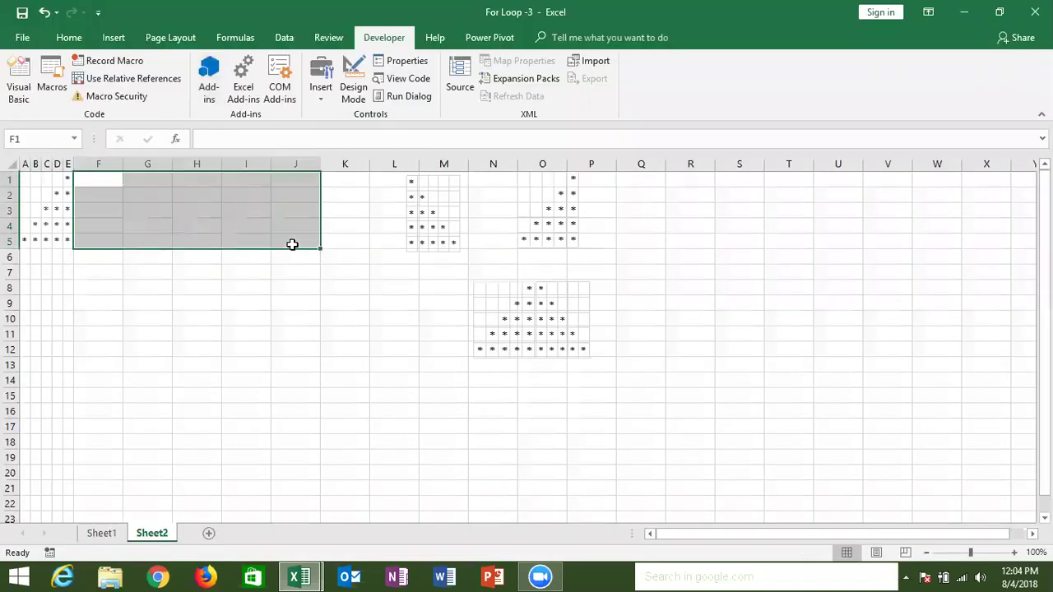
key("alt+F11")
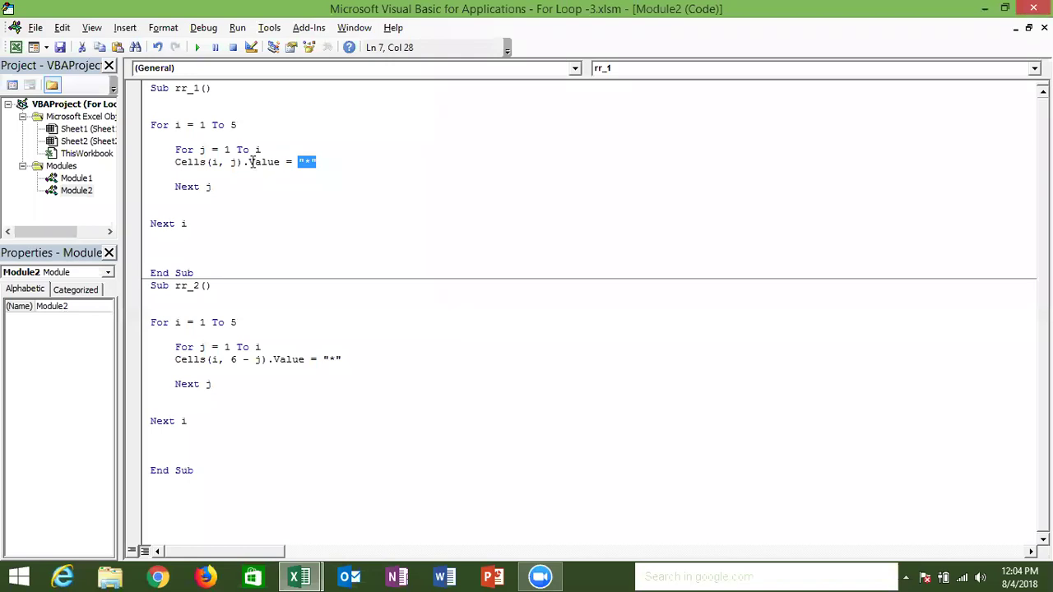
Change rr_1's Cells line to Cells(i, 5 + j) and run it.
left_click(230, 163)
type("5+")
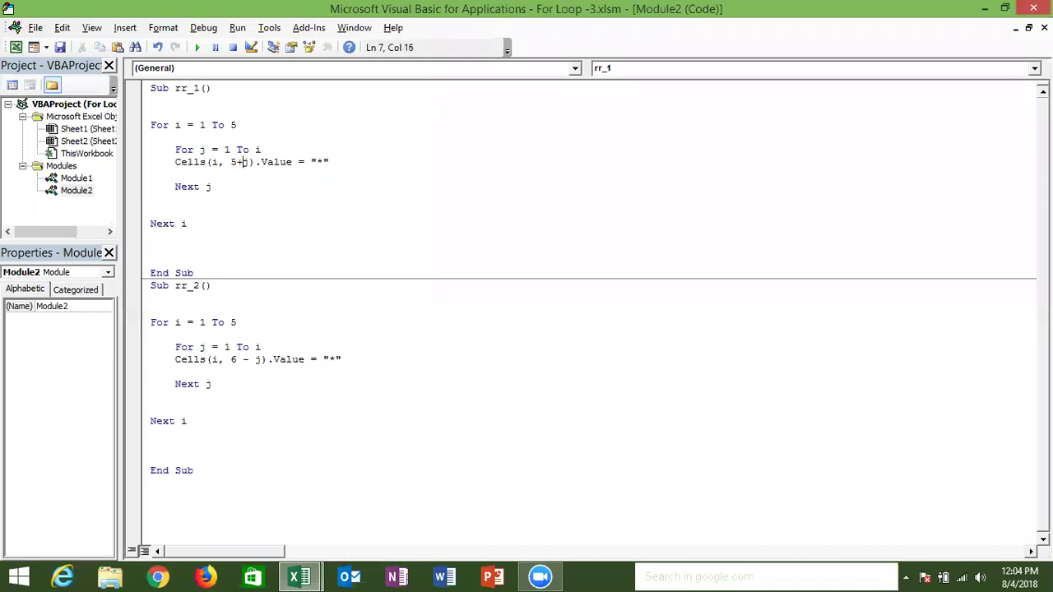
left_click_drag(246, 161, 224, 140)
left_click(222, 111)
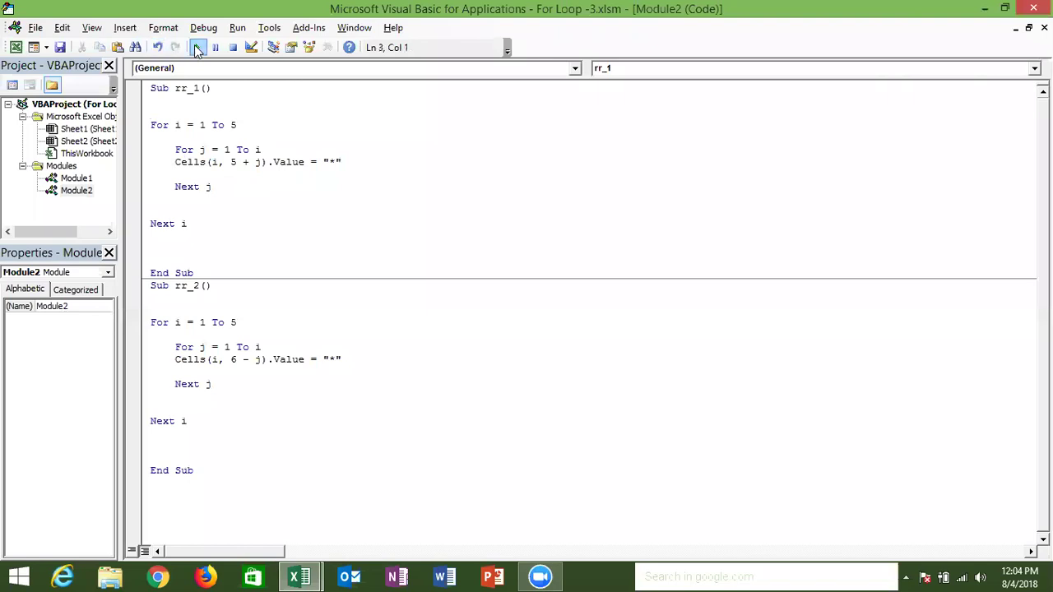
left_click(197, 47)
key("alt+F11")
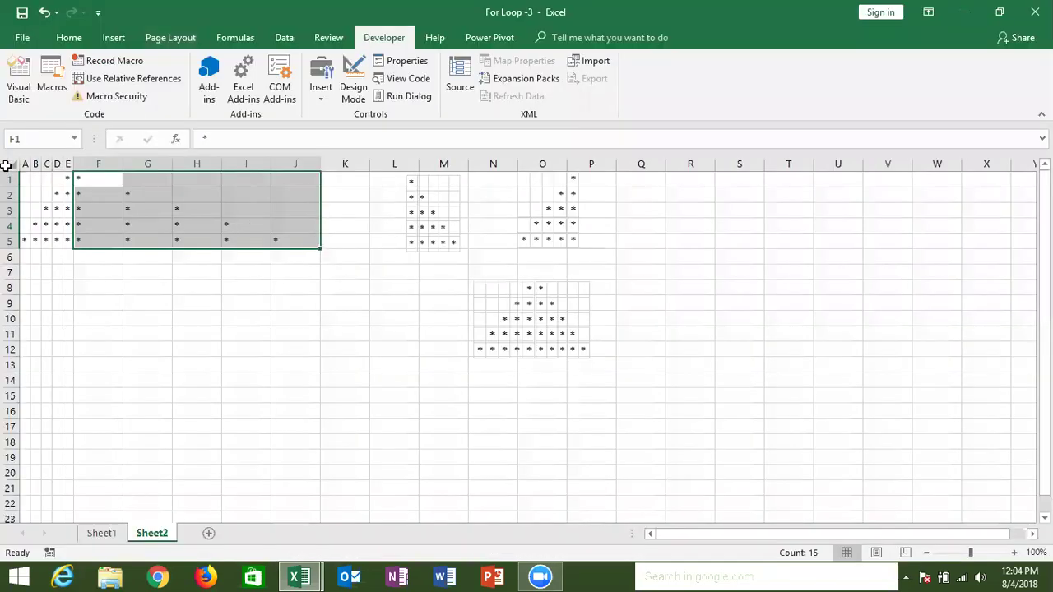
Narrow columns F–J to match A–E and select the completed asterisk pyramid.
left_click(10, 165)
left_click_drag(117, 170, 169, 164)
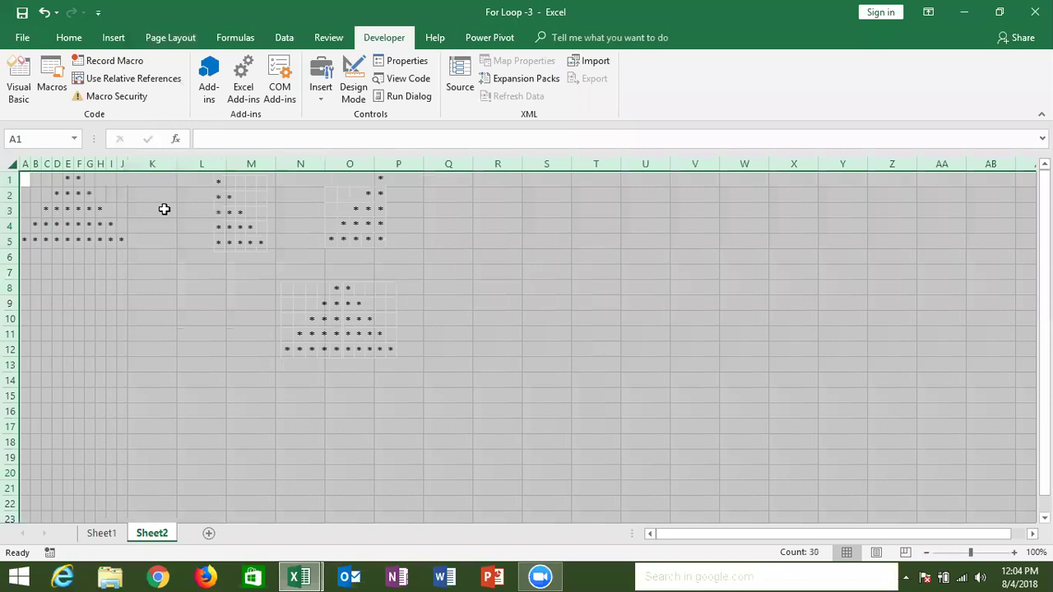
left_click(160, 237)
mouse_move(25, 178)
left_mouse_down()
mouse_move(112, 253)
mouse_move(125, 248)
left_mouse_up()
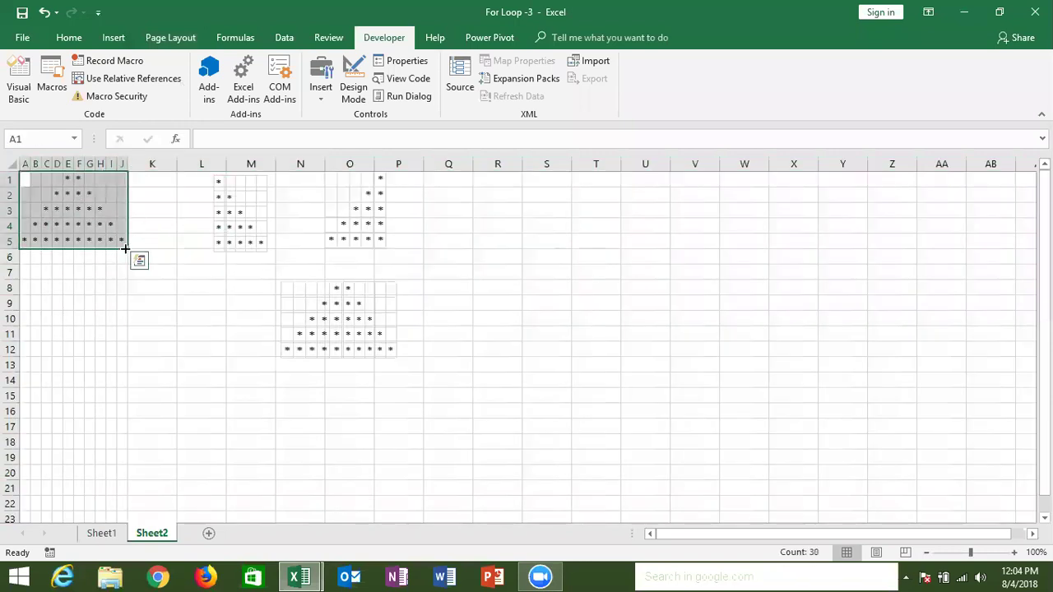
key("alt+F11")
mouse_move(215, 477)
left_mouse_down()
mouse_move(174, 390)
mouse_move(152, 272)
mouse_move(151, 285)
left_mouse_up()
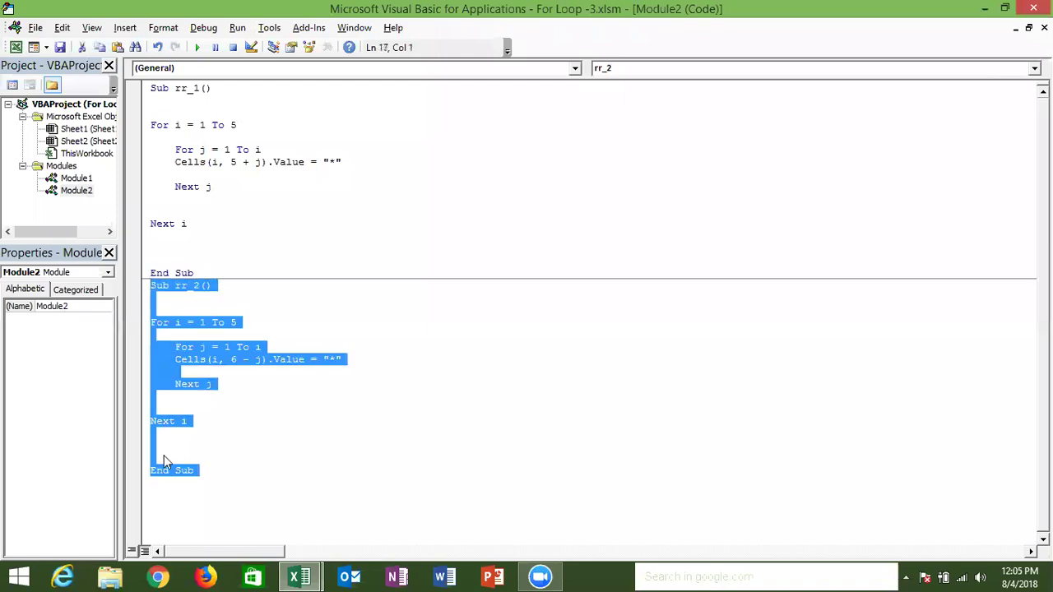
Paste a third copy of the rr_2 procedure below the last End Sub.
key("ctrl+c")
left_click(166, 483)
key("ctrl+v")
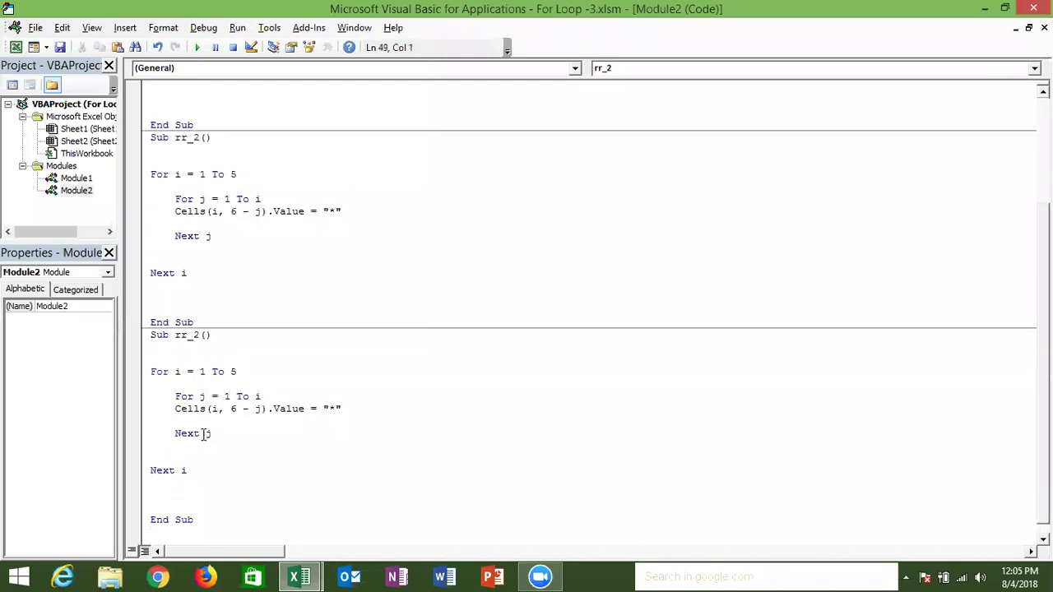
left_click(281, 166)
Select and copy rr_1's Cells(i, 5 + j) line.
key("Up")
key("Up")
key("Up")
Paste Cells(i, 5 + j) under Cells(i, 6 - j) in the third copy, matching its indent.
key("Up")
key("Up")
key("Up")
key("Right")
key("Right")
key("Down")
key("Right")
key("shift+Down")
key("shift+Left")
key("shift+Left")
key("shift+Left")
key("shift+Left")
key("Right")
key("Down")
key("Down")
key("Down")
key("Down")
key("Down")
key("Down")
key("Down")
key("Down")
key("Down")
key("Up")
key("Up")
key("Up")
key("Right")
key("Right")
key("Right")
key("ctrl+v")
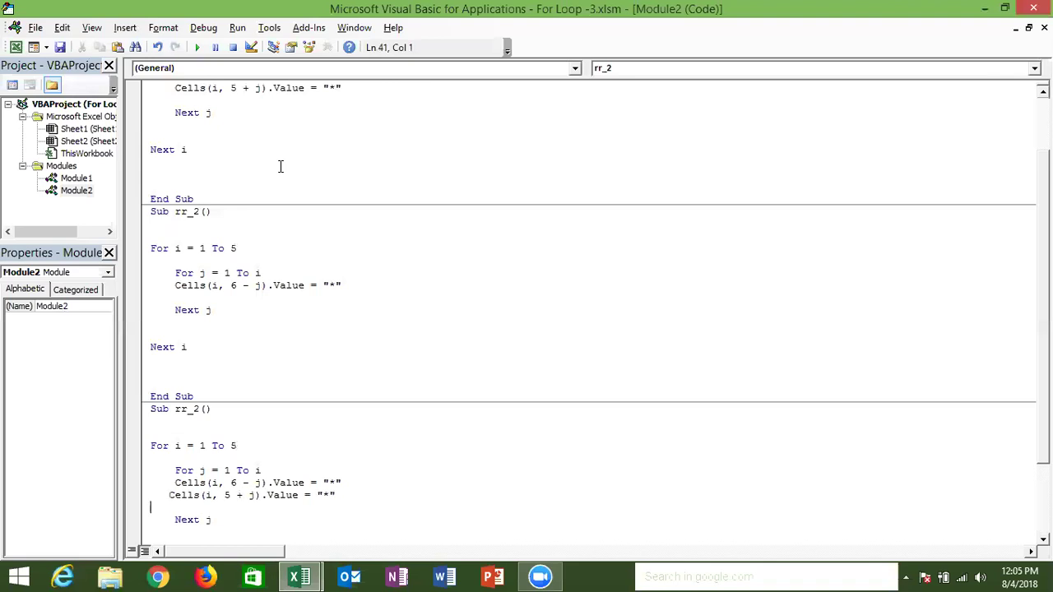
key("Tab")
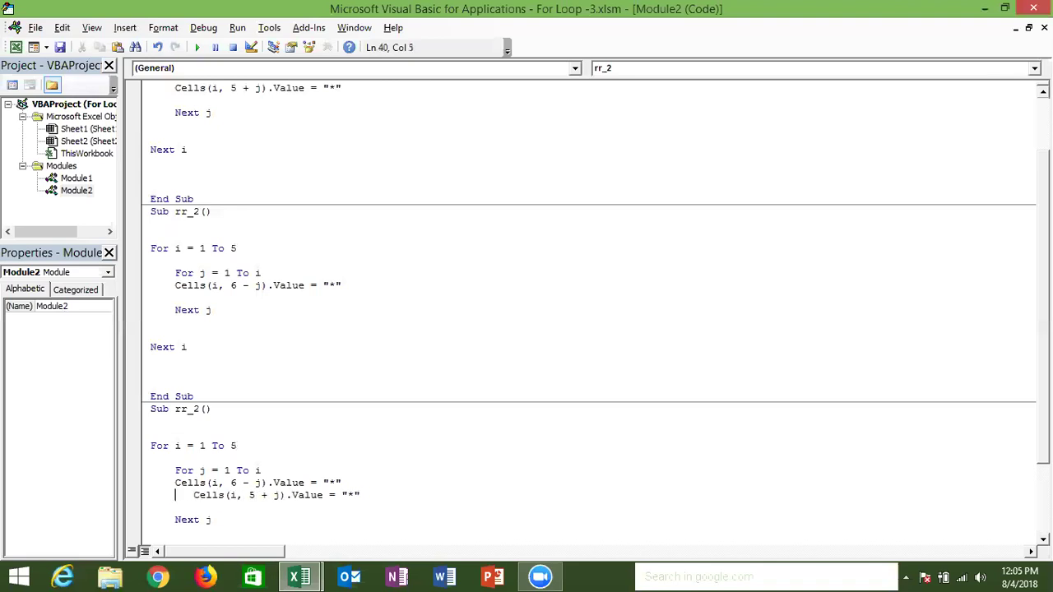
key("Delete")
key("Delete")
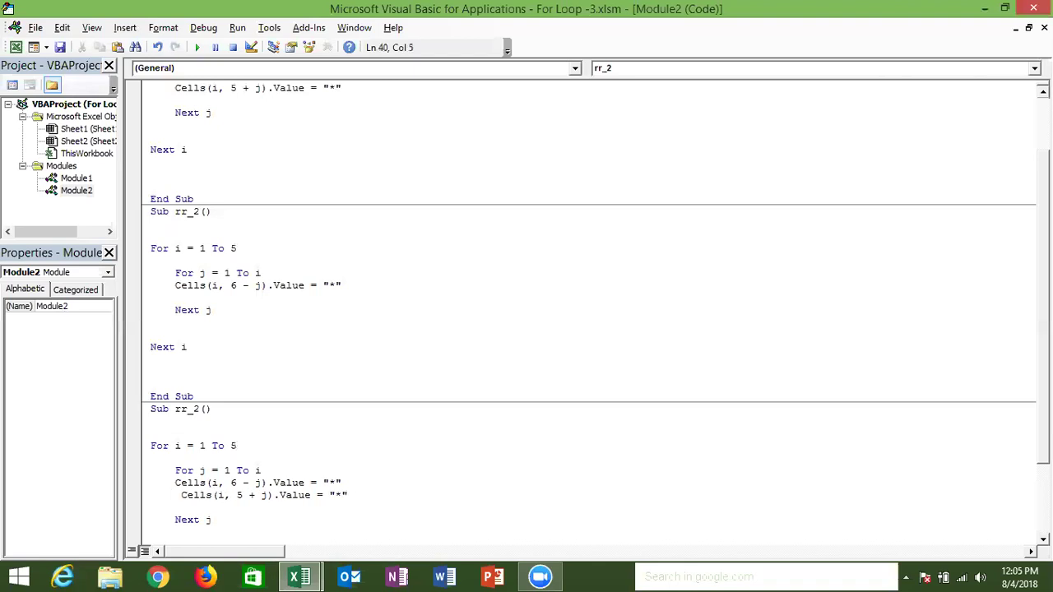
key("Delete")
left_click(156, 507)
left_click(265, 224)
key("Up")
scroll(265, 224, "up", 5)
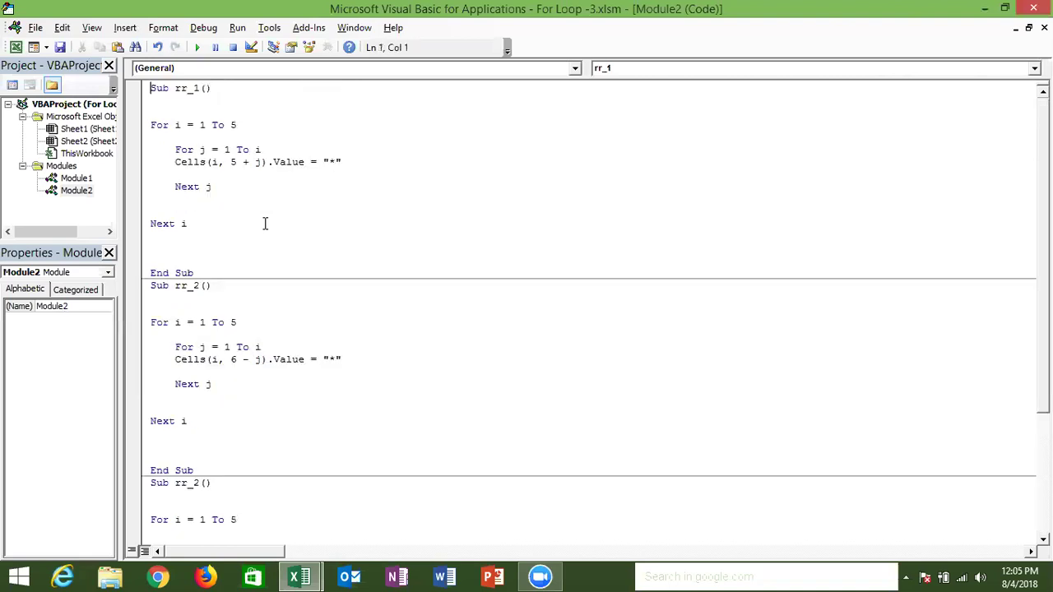
key("alt+F11")
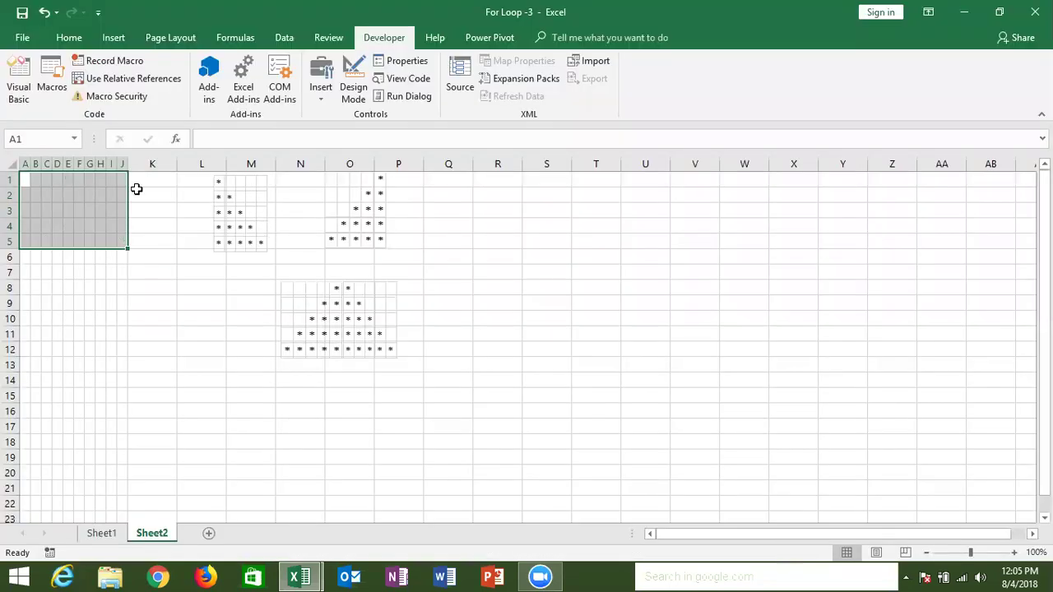
Remove the '5 +' offset so rr_1 writes to Cells(i, j).
key("alt+F11")
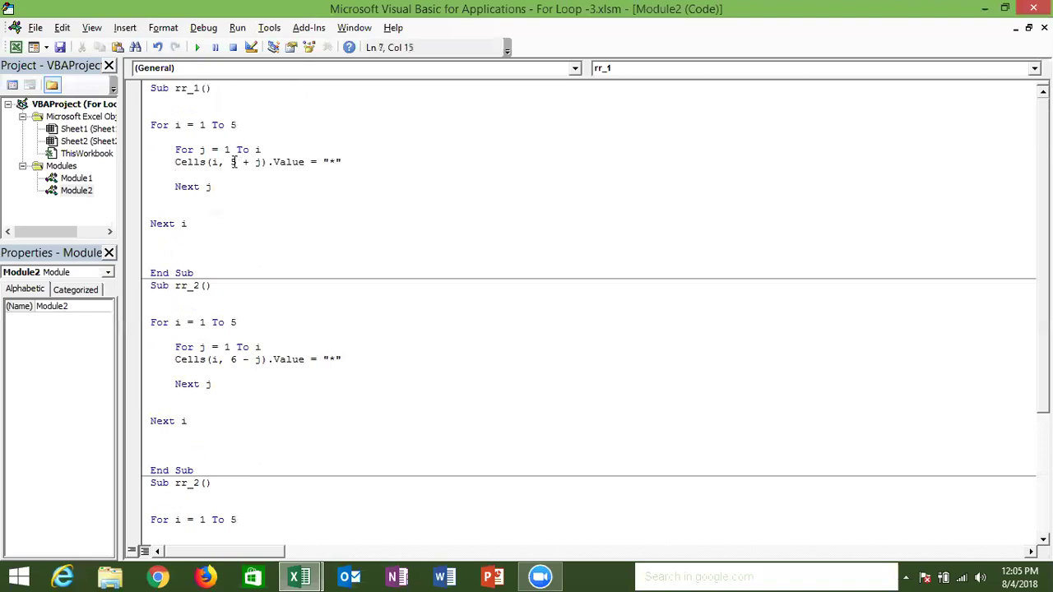
left_click_drag(231, 162, 250, 163)
key("Delete")
left_click(238, 174)
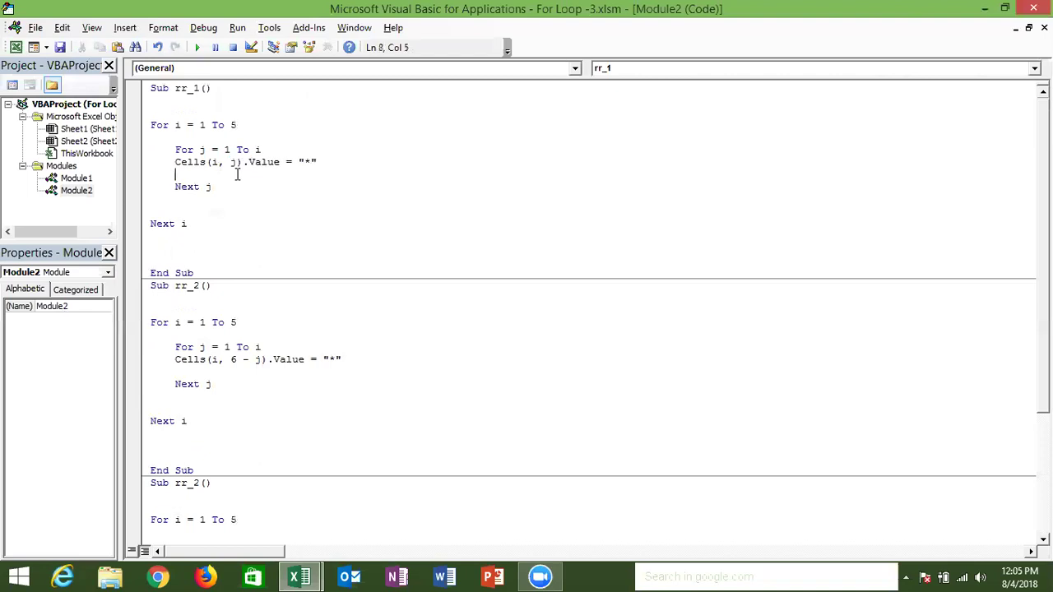
left_click(188, 137)
Check cells A1:A5 on Sheet2 and review the For j 1 To i range.
key("alt+F11")
left_click_drag(24, 179, 29, 247)
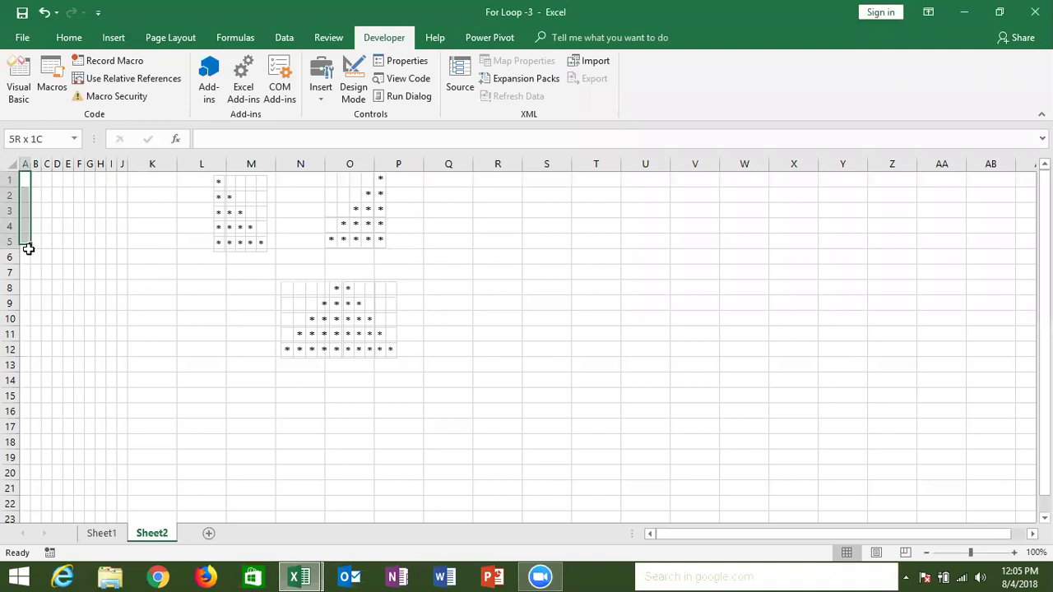
key("alt+F11")
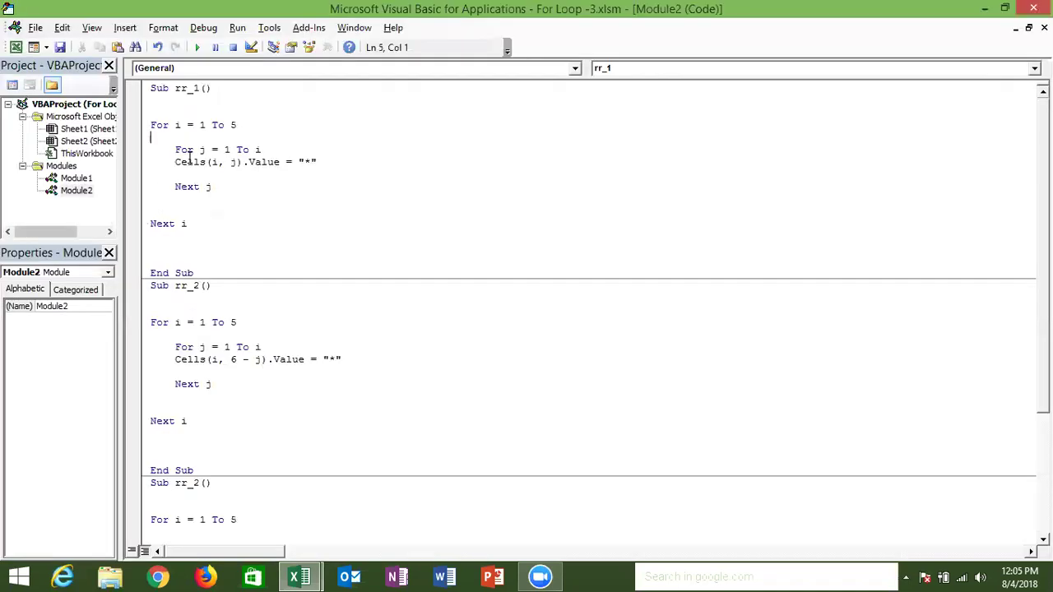
left_click(200, 150)
left_click_drag(223, 149, 272, 149)
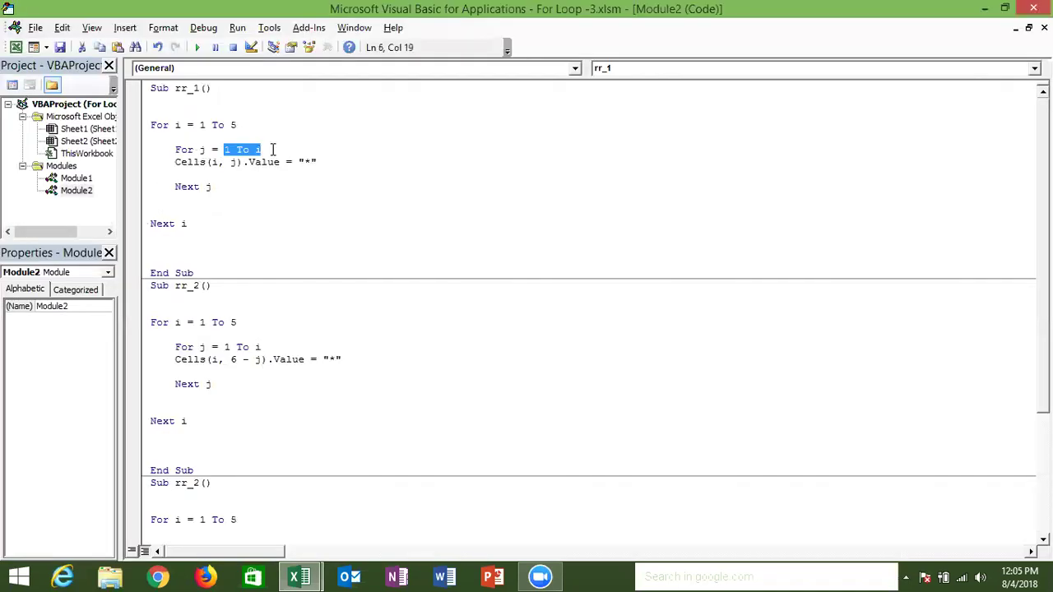
left_click(211, 150)
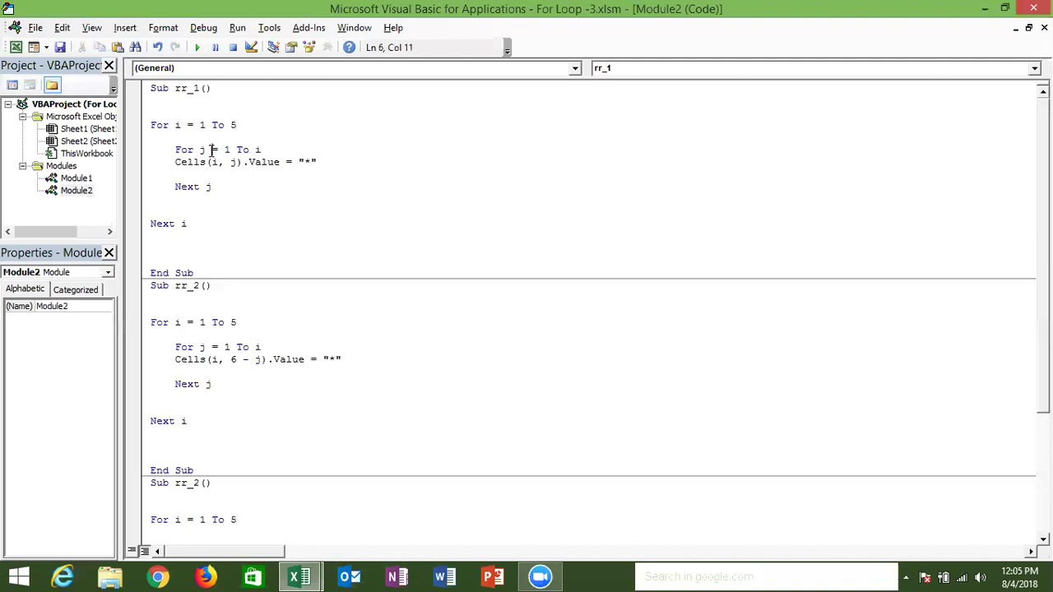
Rename the duplicate third rr_2 macro to rr_3 after the ambiguous-name error.
key("F5")
key("Return")
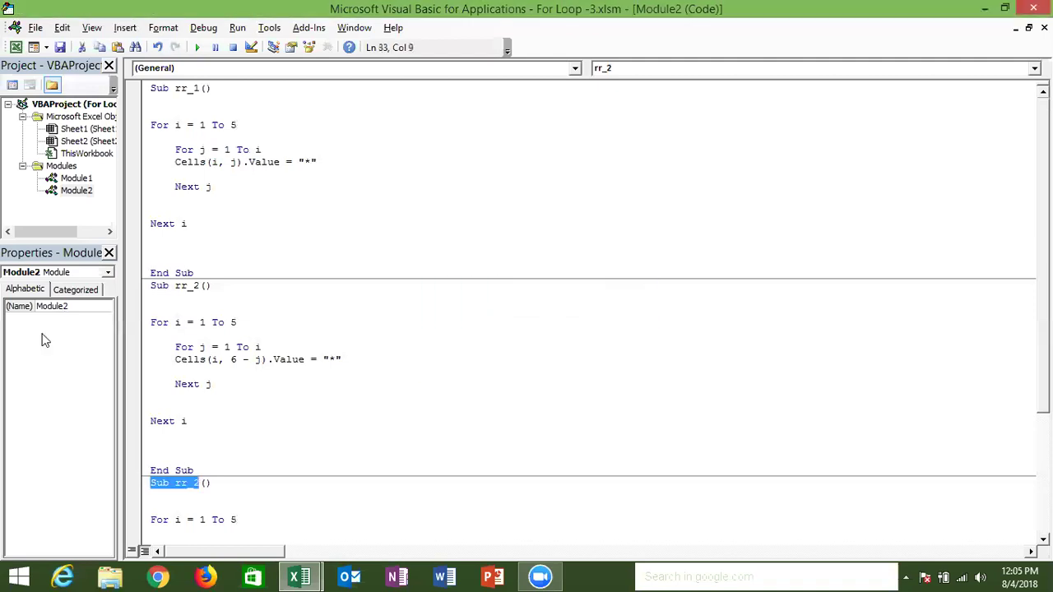
left_click(198, 483)
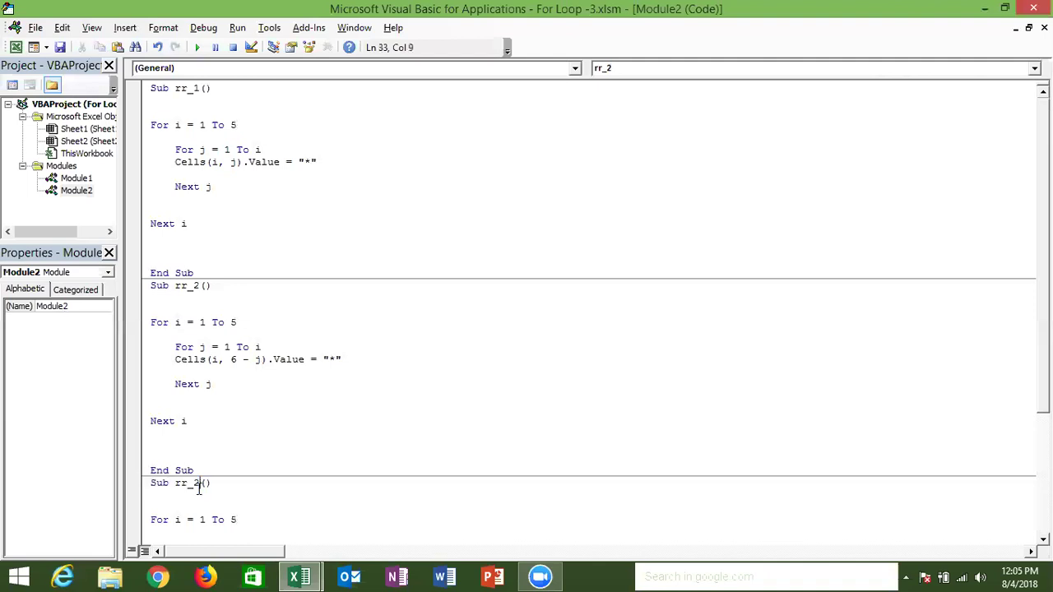
key("BackSpace")
type("3")
Begin stepping through rr_1 line by line with F8.
left_click(238, 205)
key("alt+Tab")
key("alt+Tab")
key("alt+Tab")
key("alt+Tab")
left_click(231, 174)
key("F8")
key("F8")
key("F8")
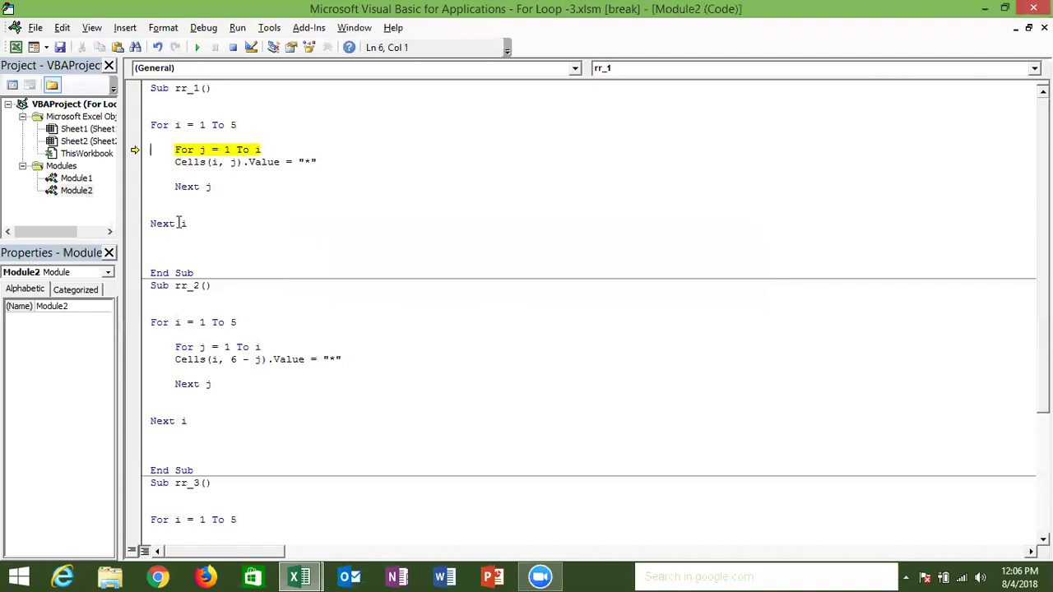
Step rr_1 with F8 until the first '*' appears in A1 of Sheet2, paused at Next j.
key("F8")
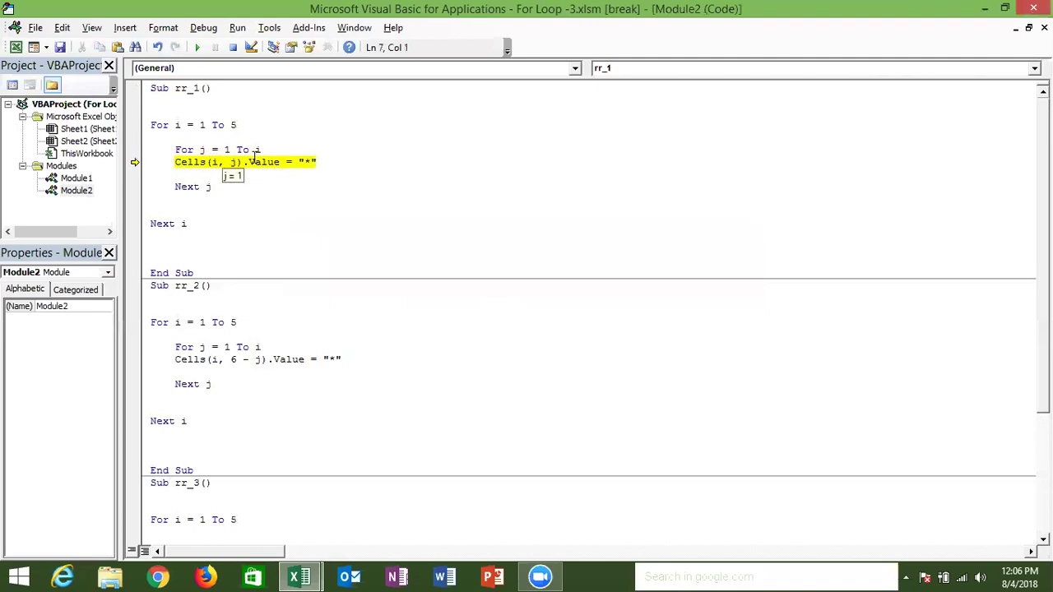
key("alt+Tab")
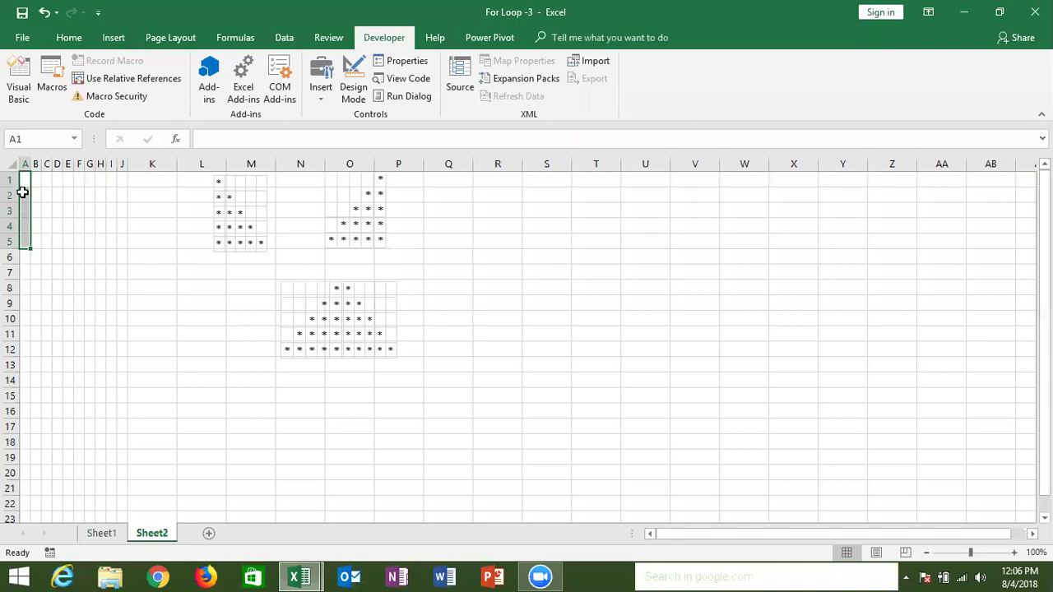
left_click(26, 180)
key("alt+Tab")
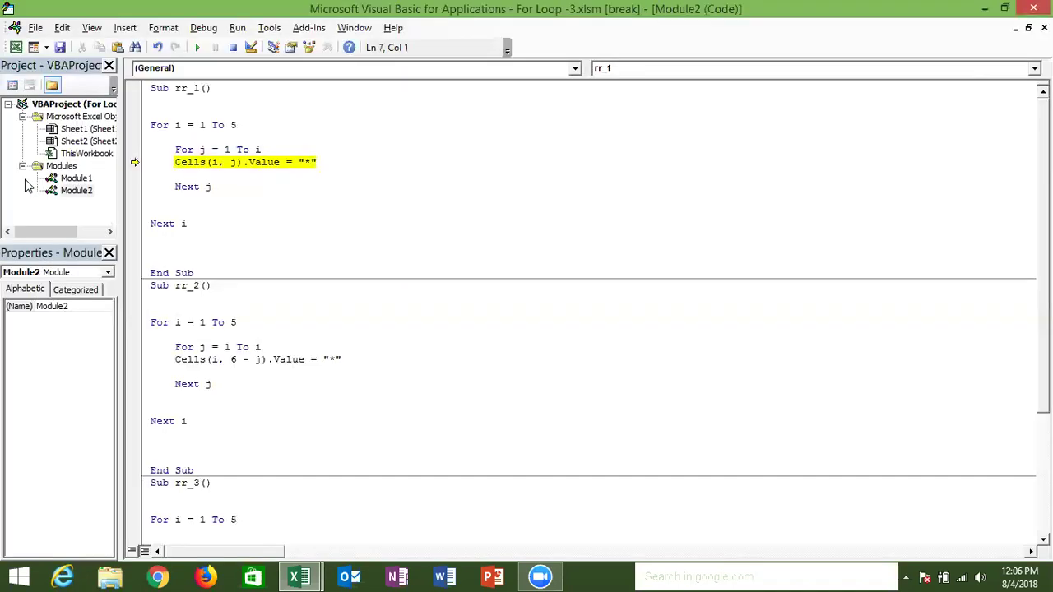
key("F8")
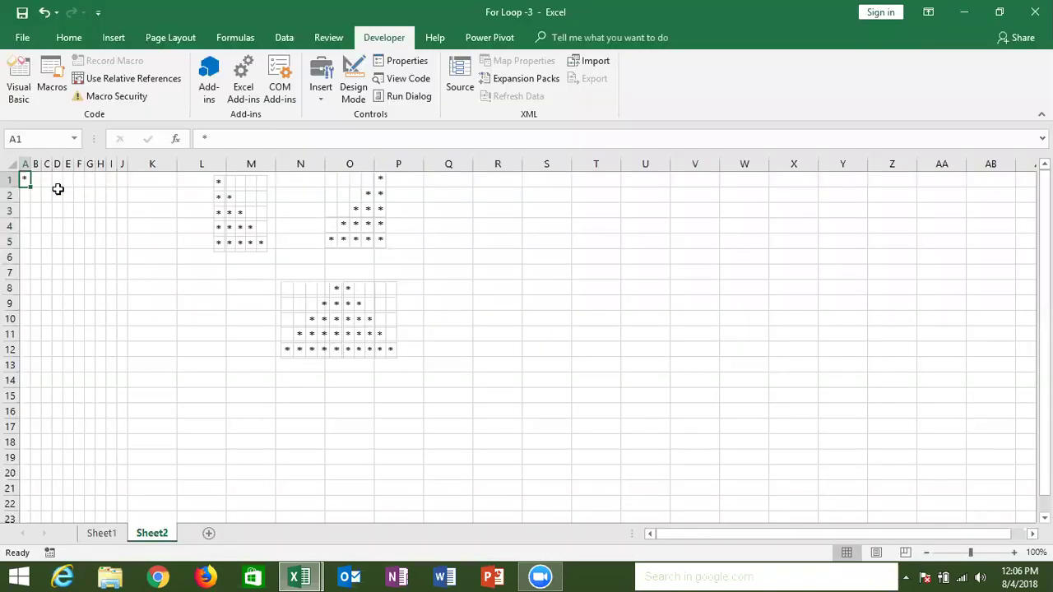
key("alt+F11")
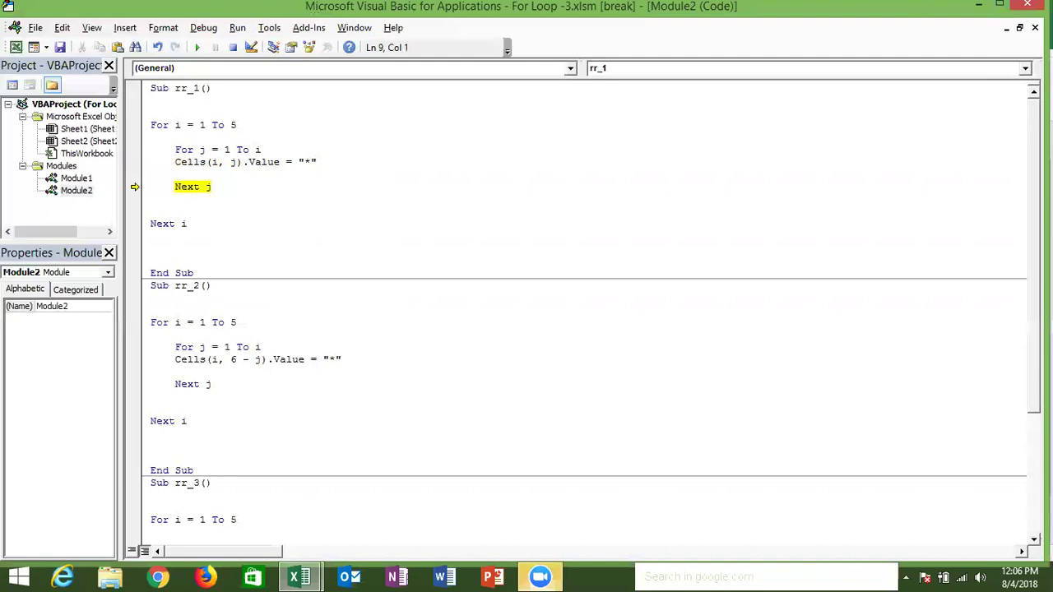
double_click(106, 10)
Place the code window beside Sheet2 and step rr_1 until A2, B2 hold '*' and i reaches 3.
left_click_drag(107, 12, 370, 26)
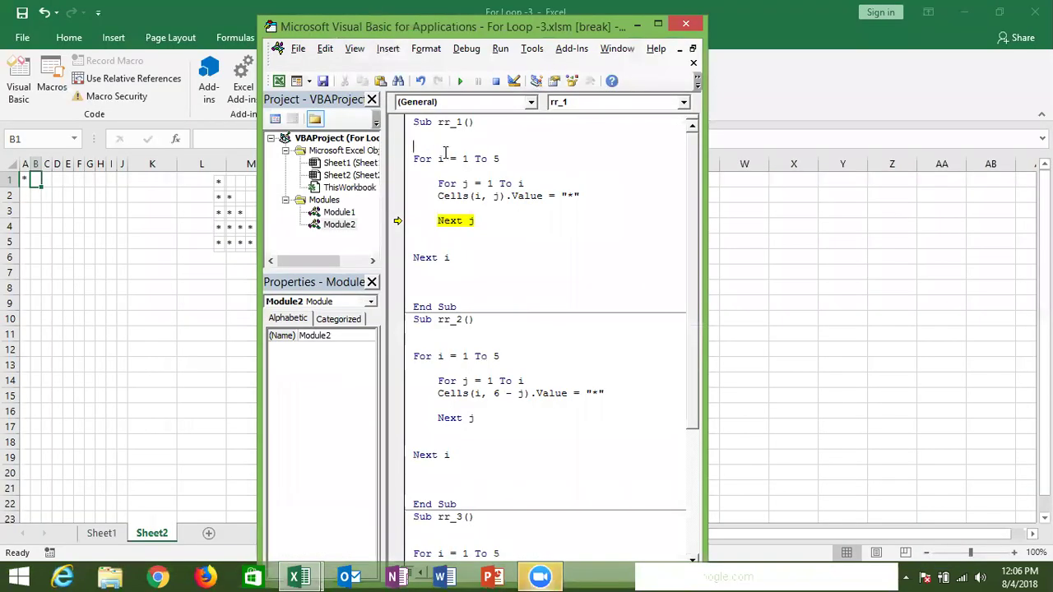
key("F8")
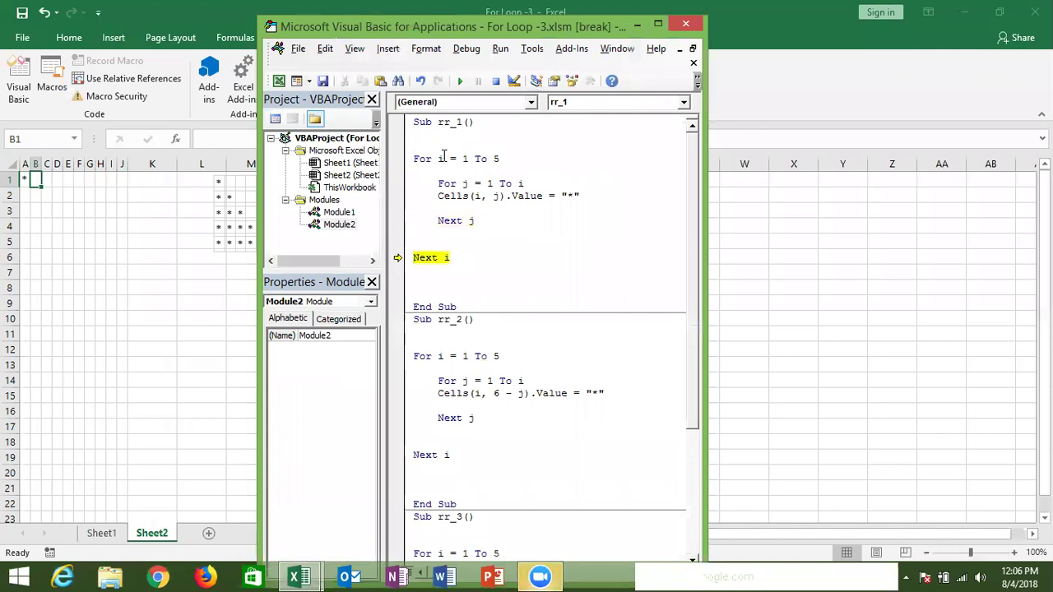
key("F8")
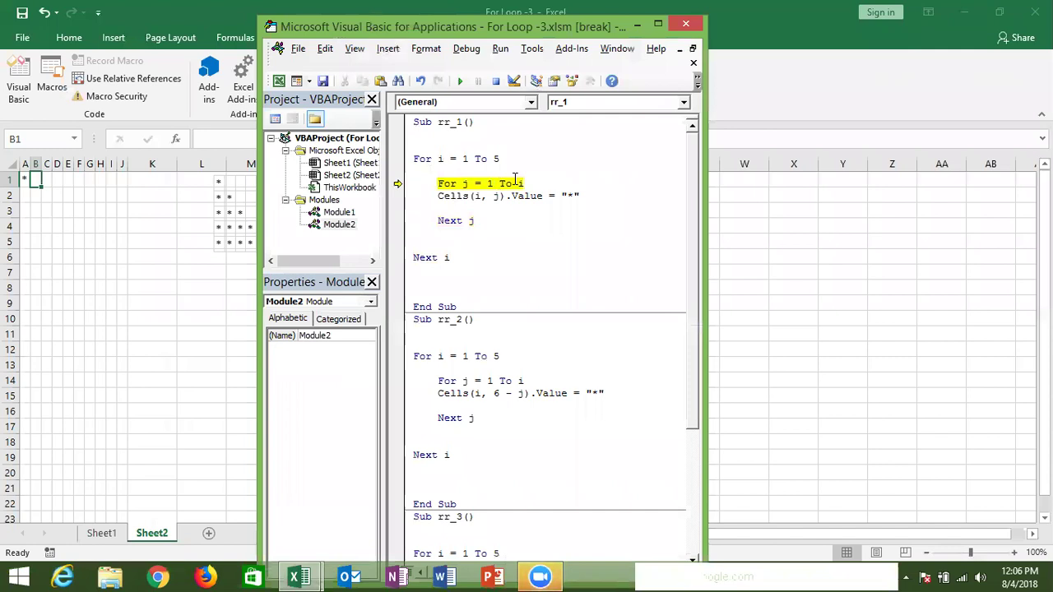
key("F8")
key("F8")
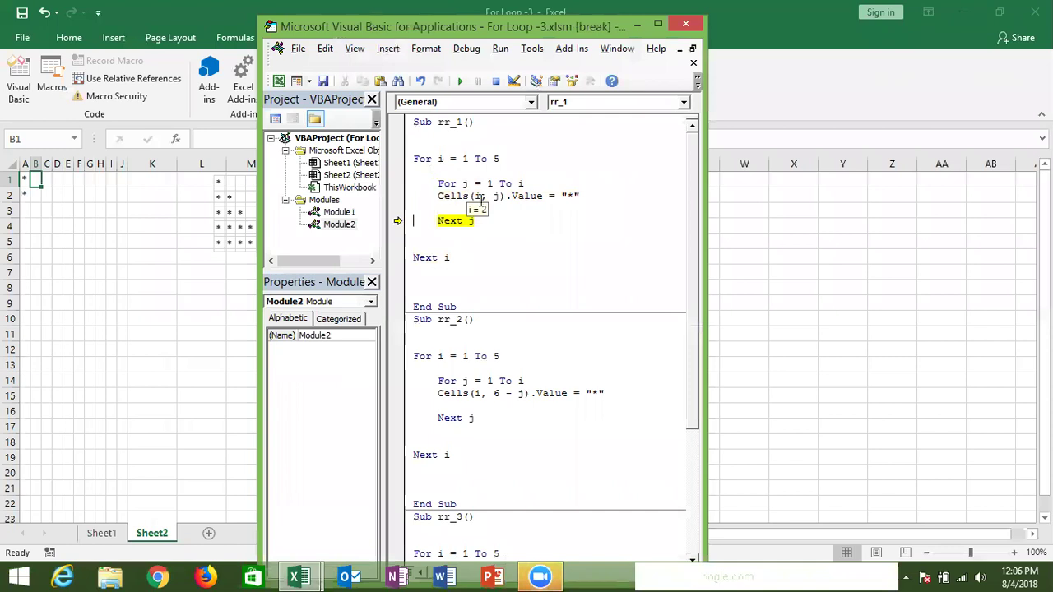
mouse_move(440, 158)
key("F8")
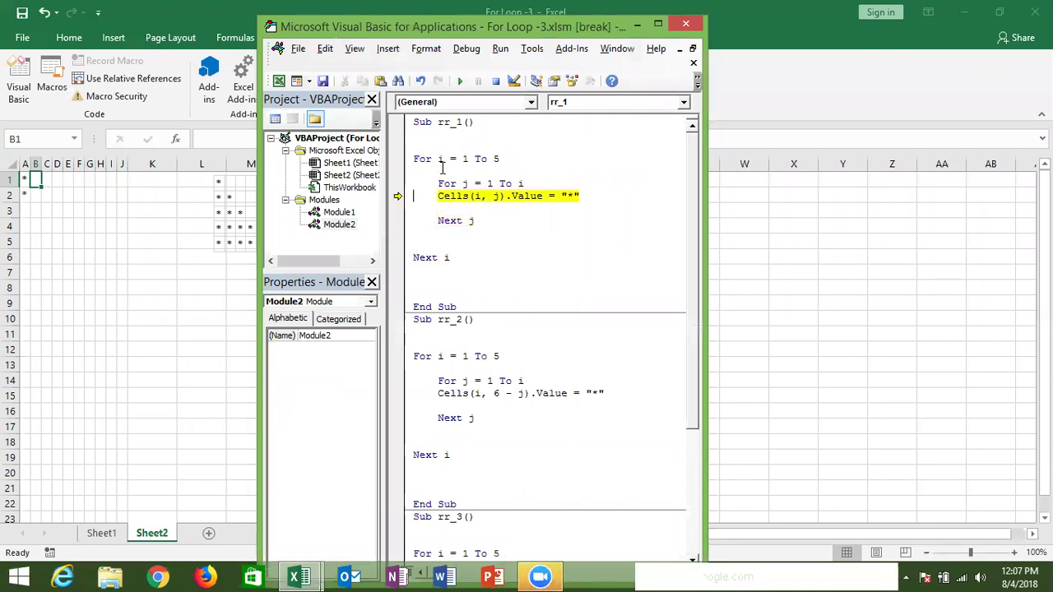
key("F8")
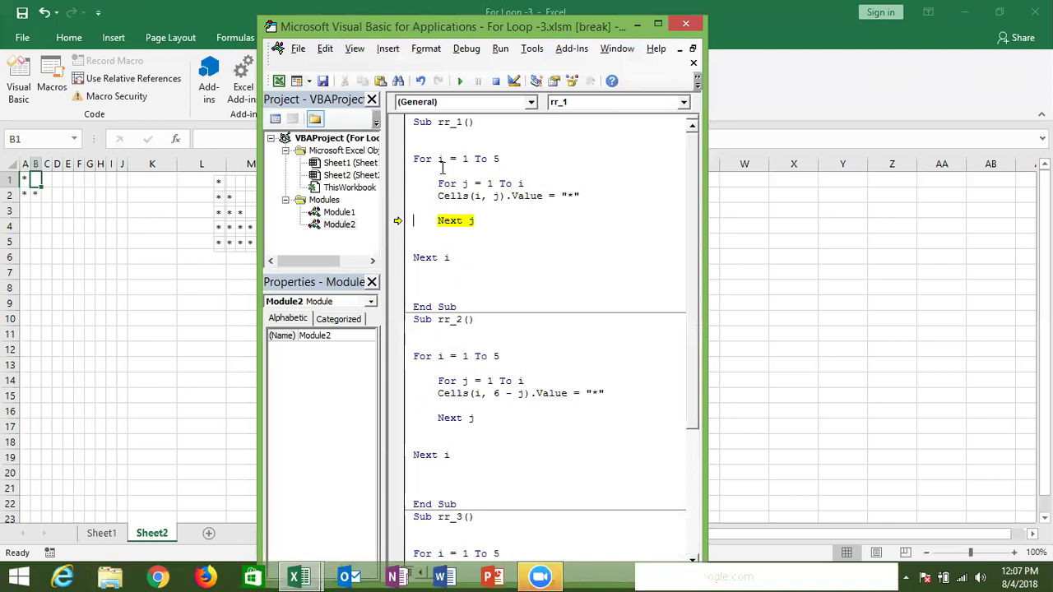
key("F8")
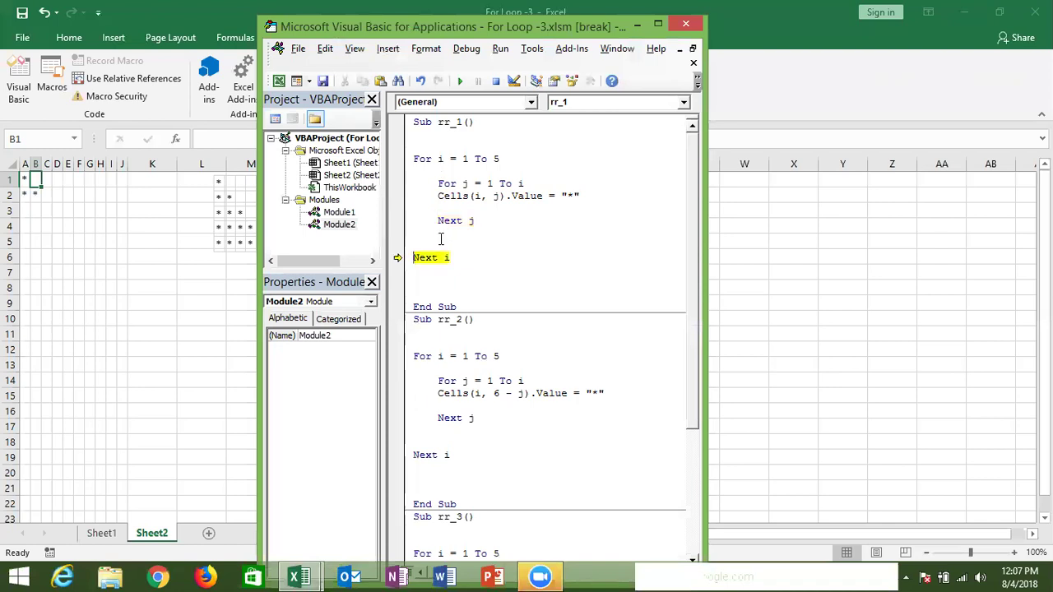
key("F8")
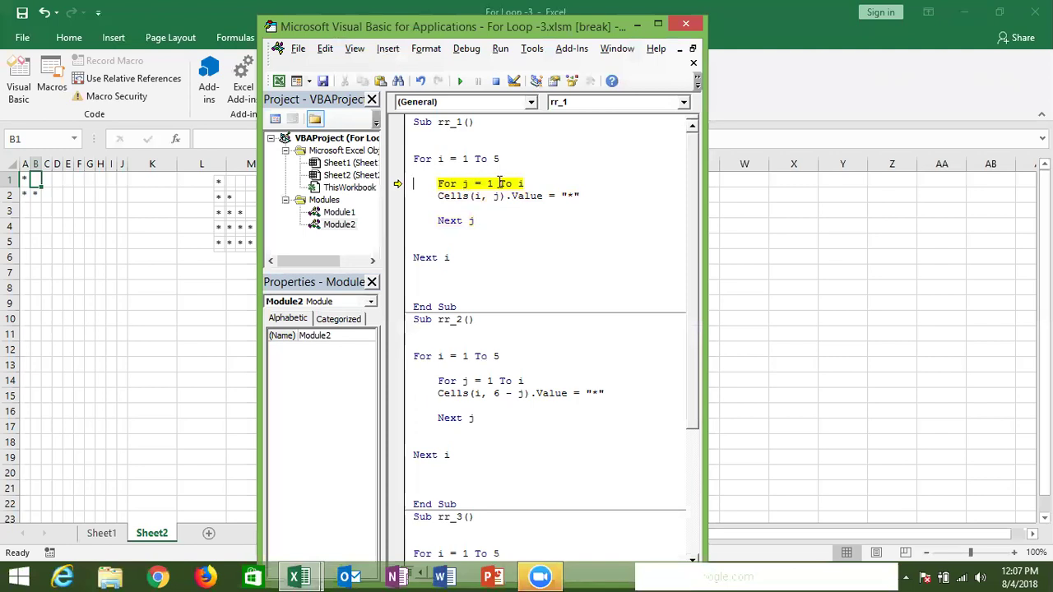
key("F8")
key("F8")
key("F8")
key("F8")
key("F8")
key("F8")
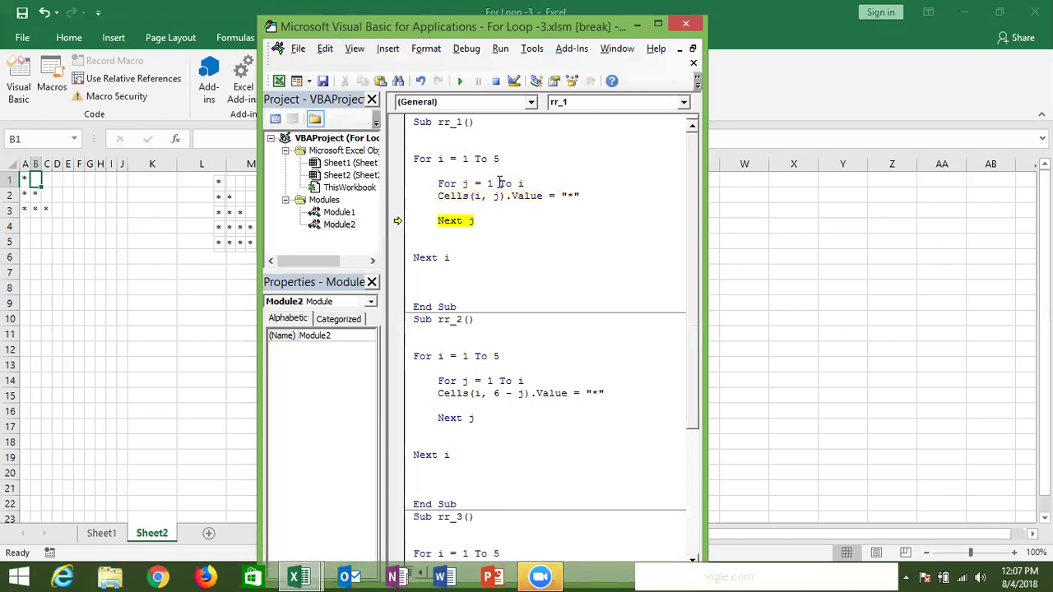
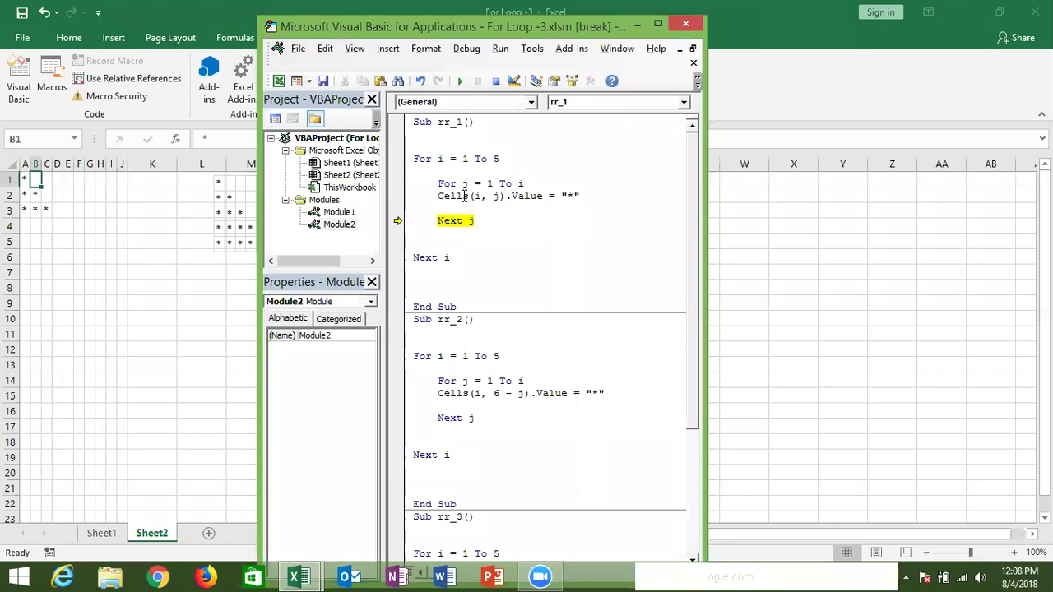
Finish stepping rr_1, then delete its star triangle from A1:E5 and return to the code.
key("F8")
key("F8")
key("F8")
key("F8")
key("F8")
key("F8")
key("F8")
key("F8")
key("F8")
key("F8")
key("F8")
key("F8")
key("F8")
key("F8")
key("F8")
key("F8")
key("F8")
key("F8")
key("F8")
key("F8")
key("F8")
key("F8")
key("F8")
key("F8")
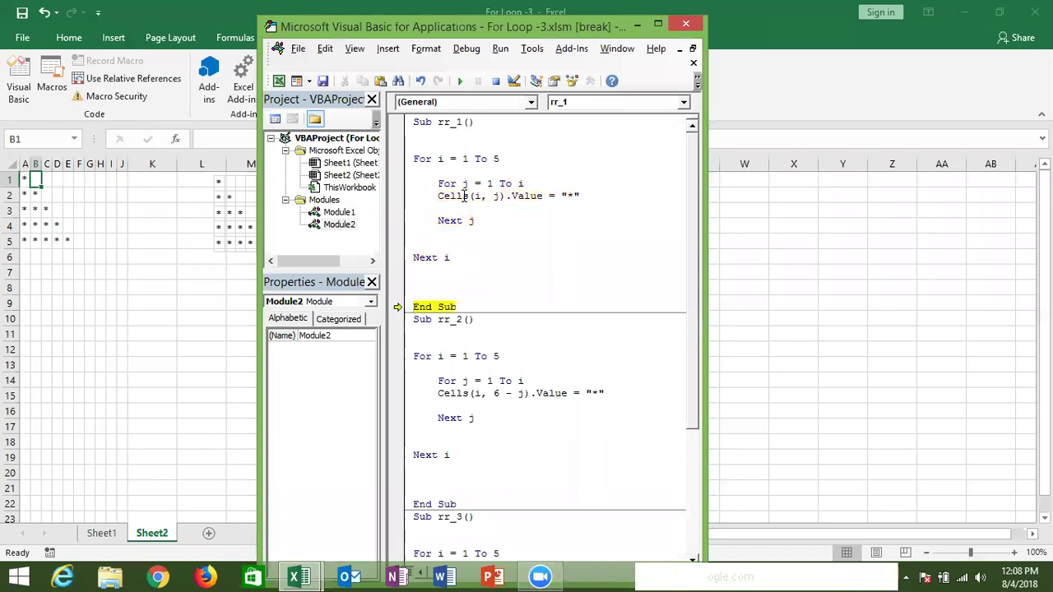
key("F8")
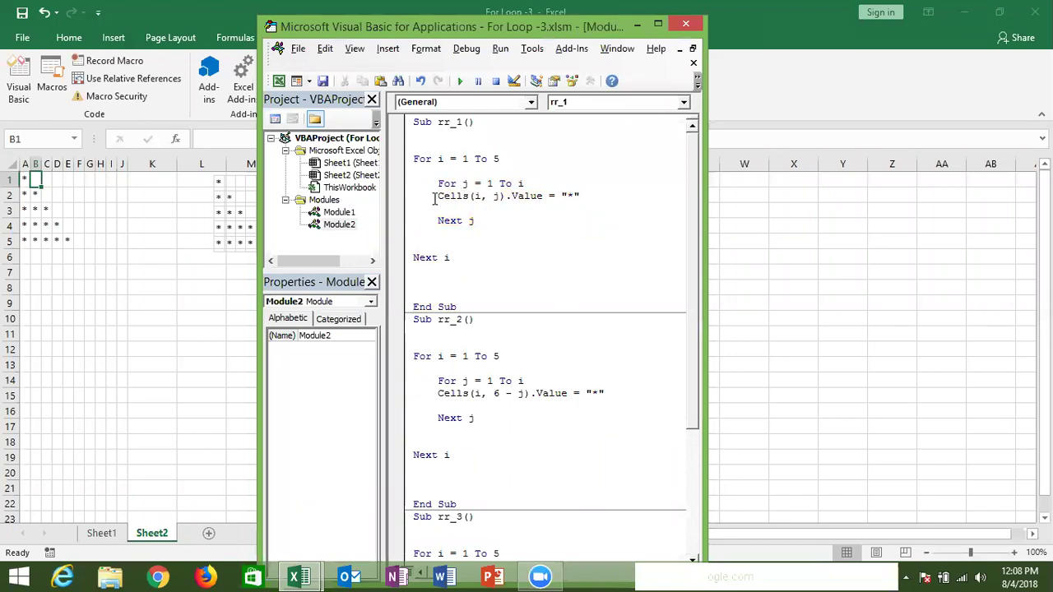
left_click(27, 184)
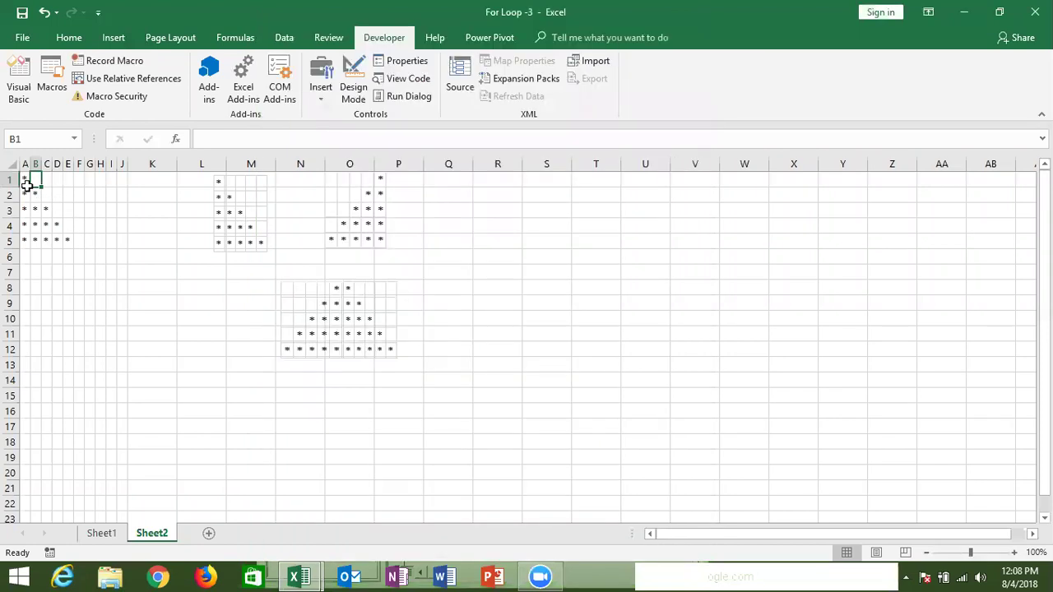
left_click_drag(27, 184, 72, 239)
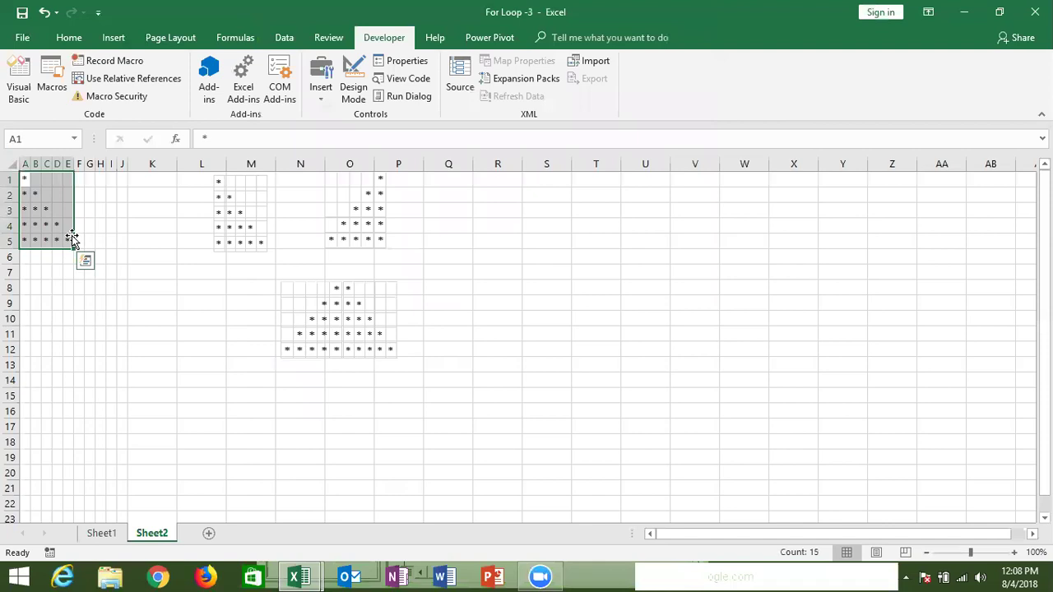
key("Delete")
left_click(78, 179)
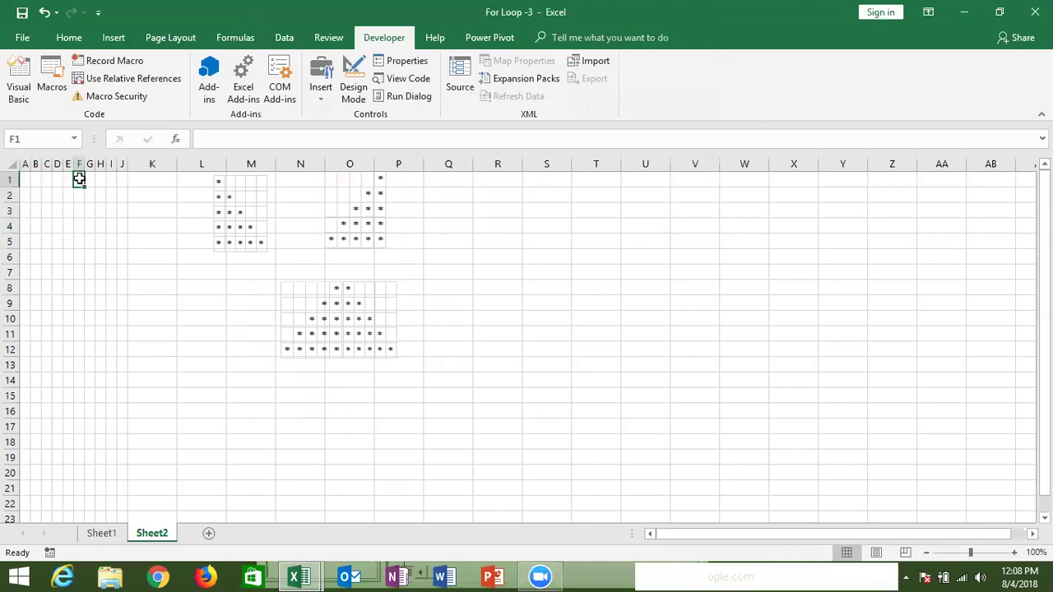
key("alt+F11")
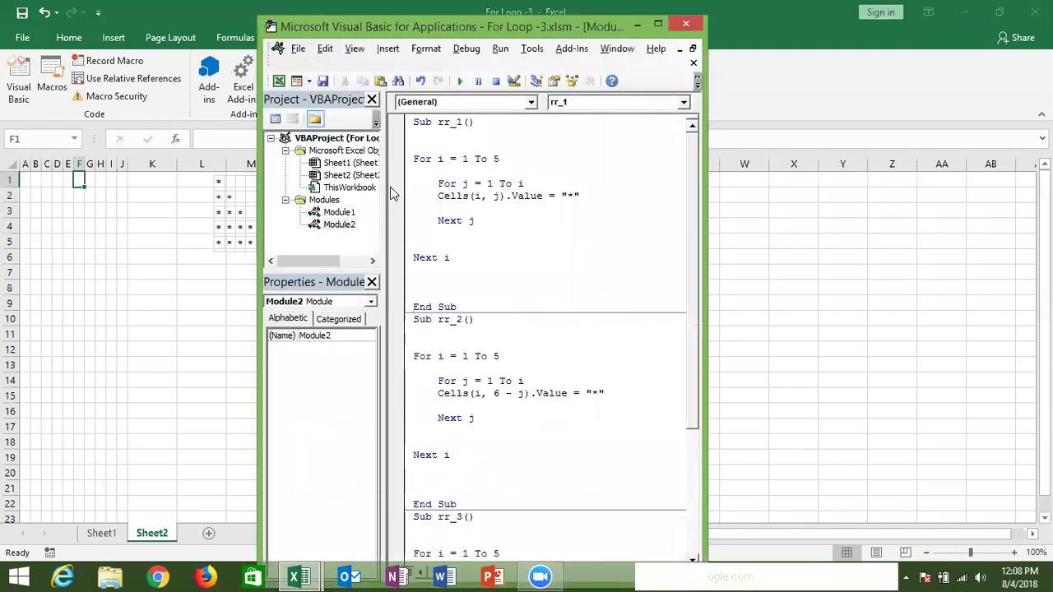
Change rr_1's Cells(i, j) to Cells(i, 5 + j) so the triangle starts in column F.
left_click(492, 195)
type("5+")
key("Down")
key("Down")
Step rr_1 to draw the star triangle in F1:J5, then step into rr_2 to place a star in E1.
key("F8")
key("F8")
key("F8")
key("F8")
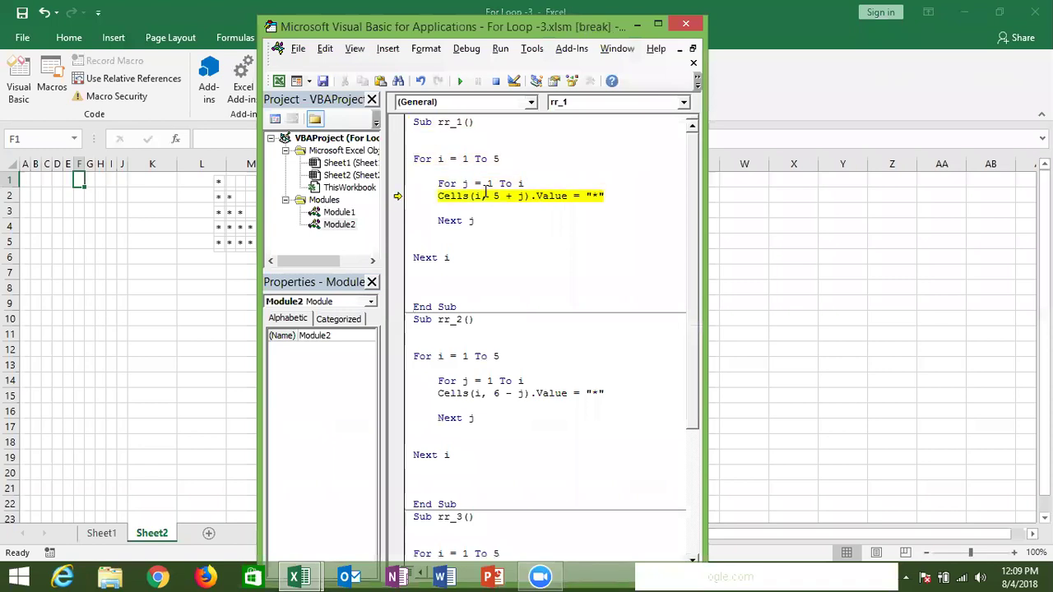
key("F8")
key("F8")
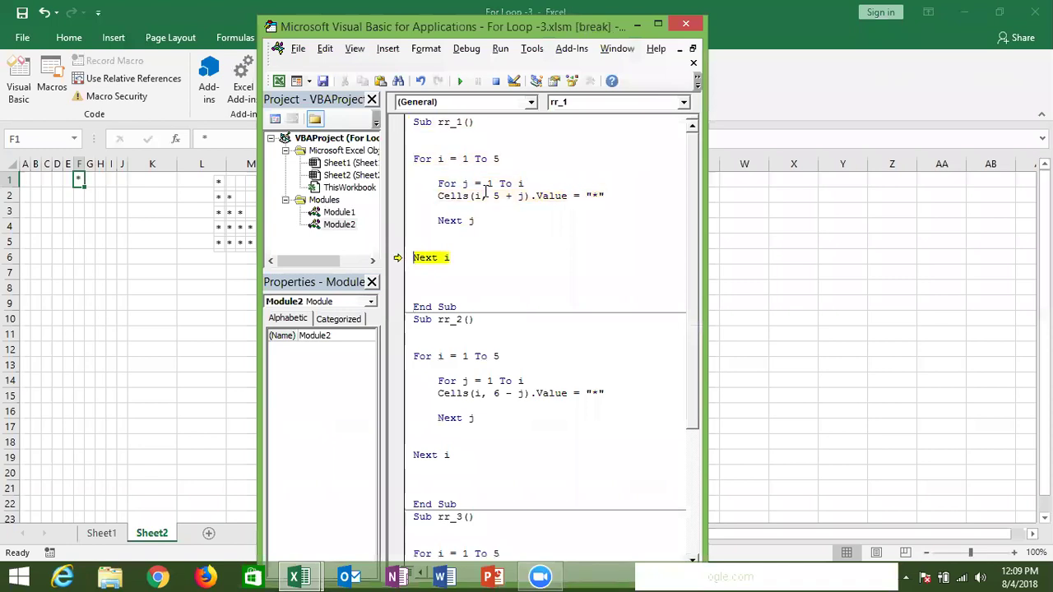
key("F8")
key("F8")
key("F8")
key("F8")
key("F8")
key("F8")
key("F8")
key("F8")
key("F8")
key("F8")
key("F8")
key("F8")
key("F8")
key("F8")
key("F8")
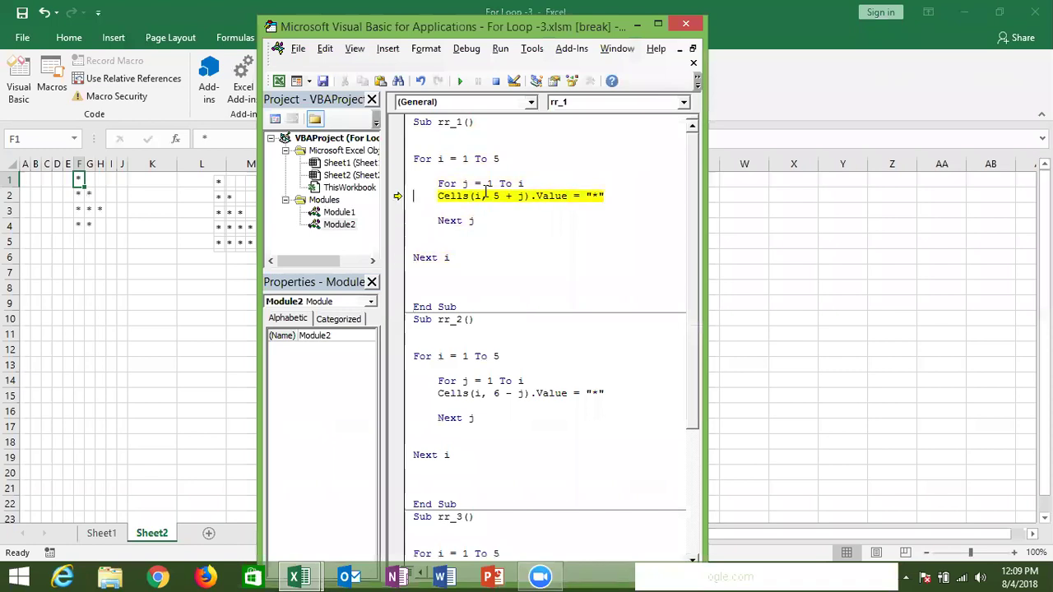
key("F8")
key("F8")
key("F8")
key("F8")
key("F8")
key("F8")
key("F8")
key("F8")
key("F8")
key("F8")
key("F8")
key("F8")
key("F8")
key("F8")
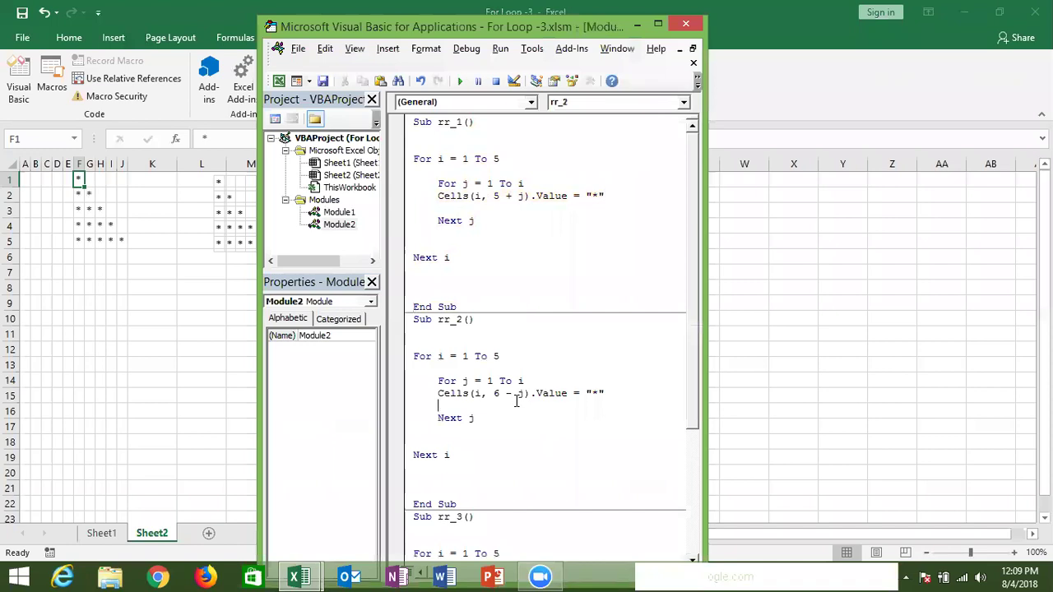
key("F8")
key("F8")
key("F8")
key("F8")
key("F8")
key("F8")
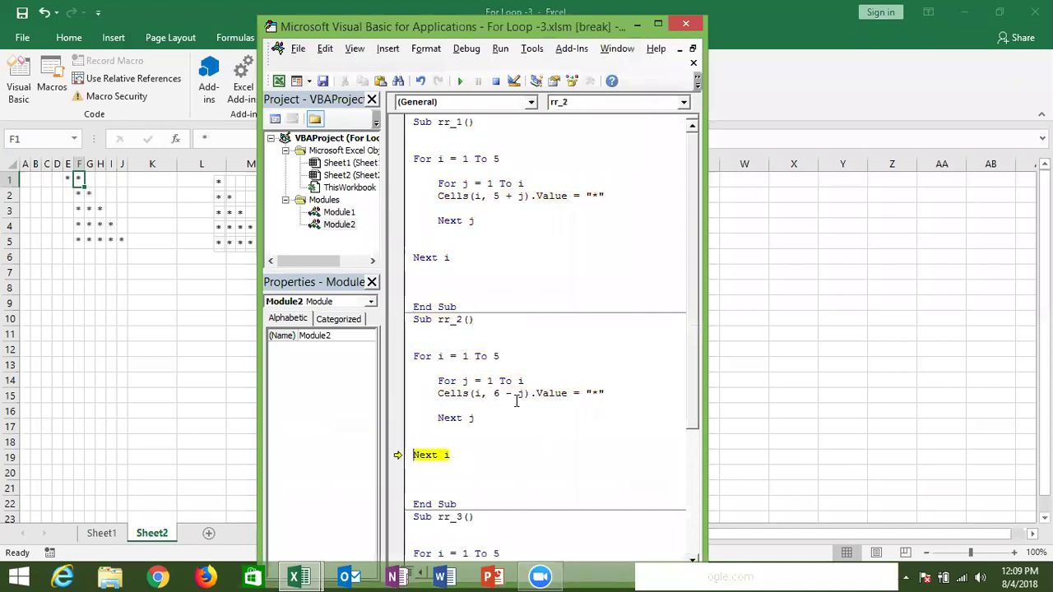
key("F8")
key("F8")
key("F8")
key("F8")
key("F8")
key("F8")
key("F8")
key("F8")
key("F8")
key("F8")
key("F8")
key("F8")
key("F8")
key("F8")
key("F8")
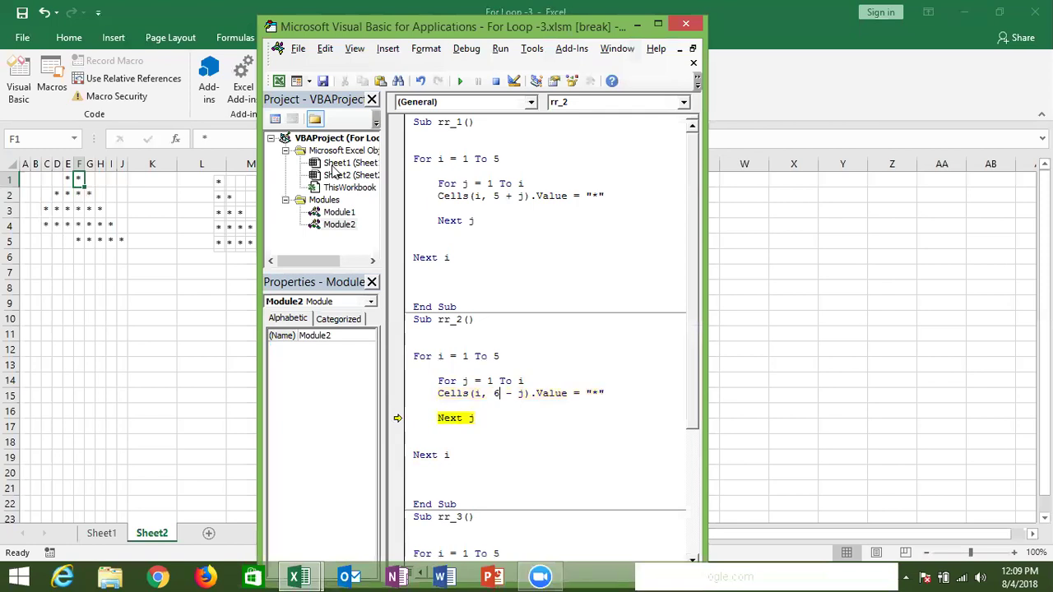
Continue rr_2 to completion so A1:E5 joins F1:J5 as a pyramid, then scroll down to rr_3.
key("alt+F11")
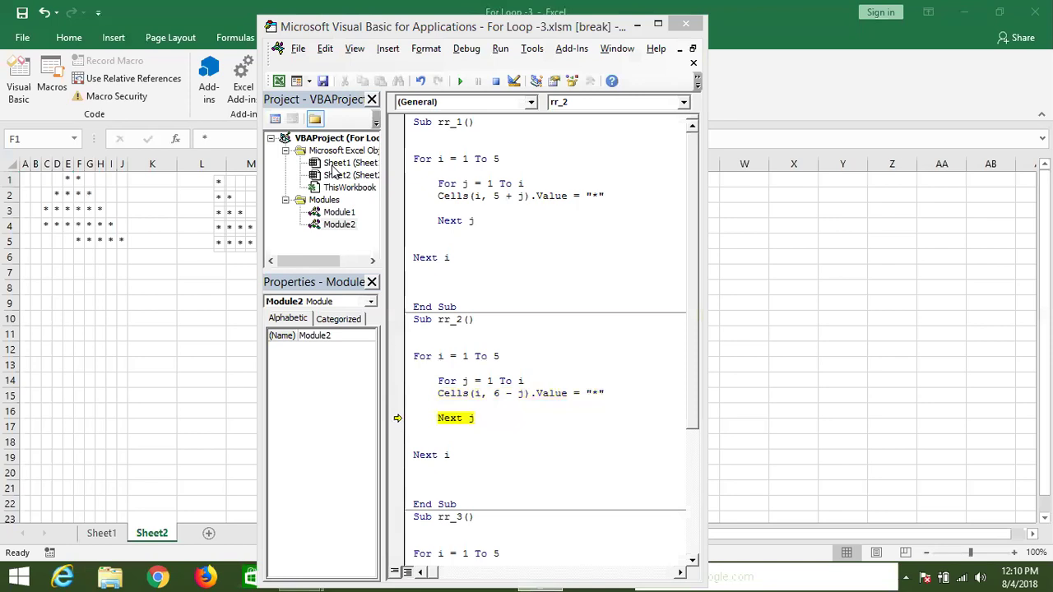
left_click(461, 81)
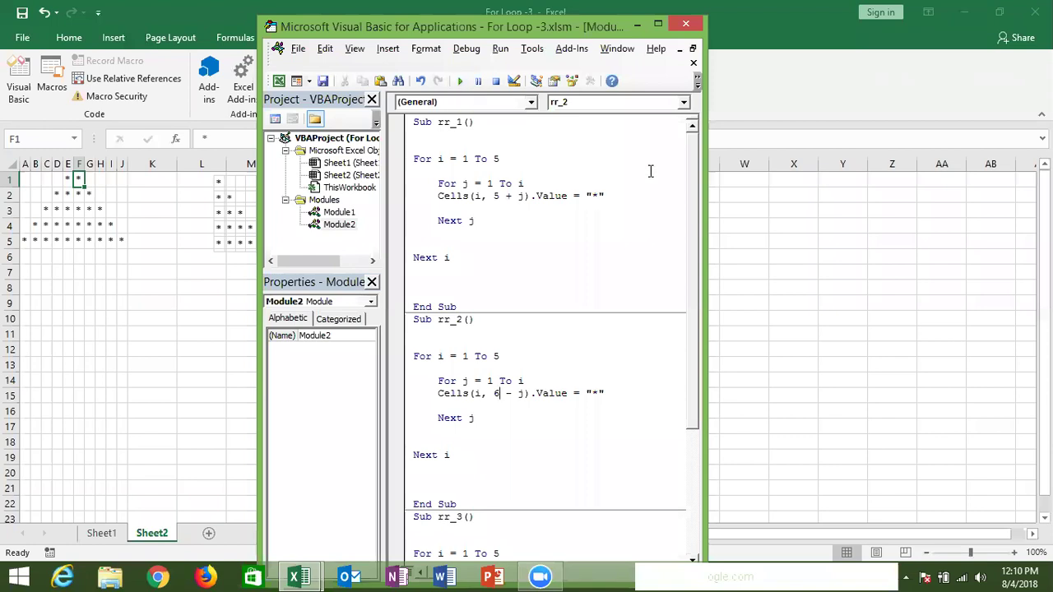
left_click_drag(688, 168, 719, 313)
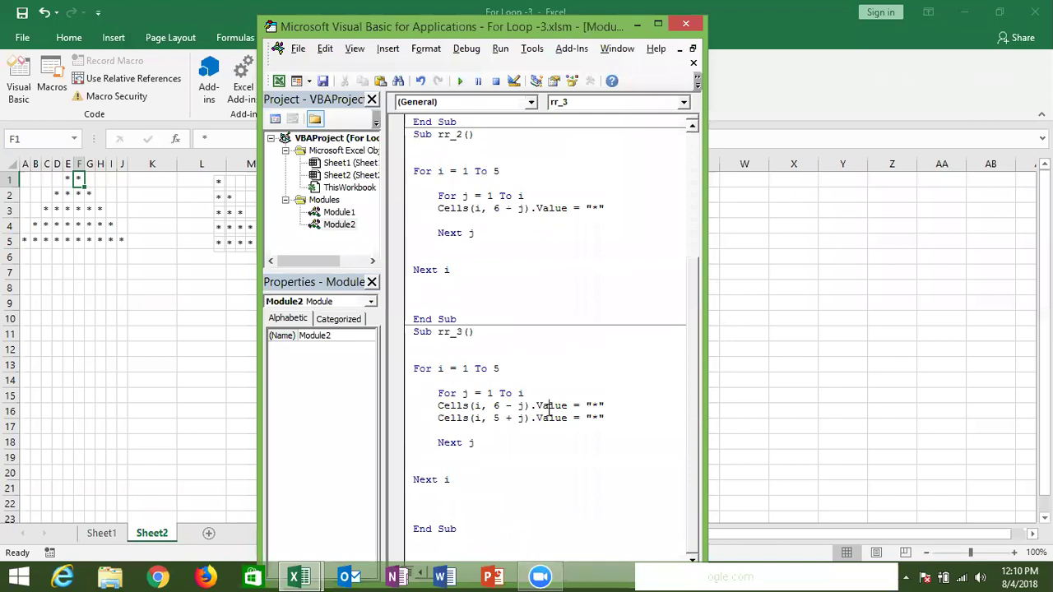
Select and delete the star pyramid in A1:J5, then go back to the VBA editor.
left_click(138, 244)
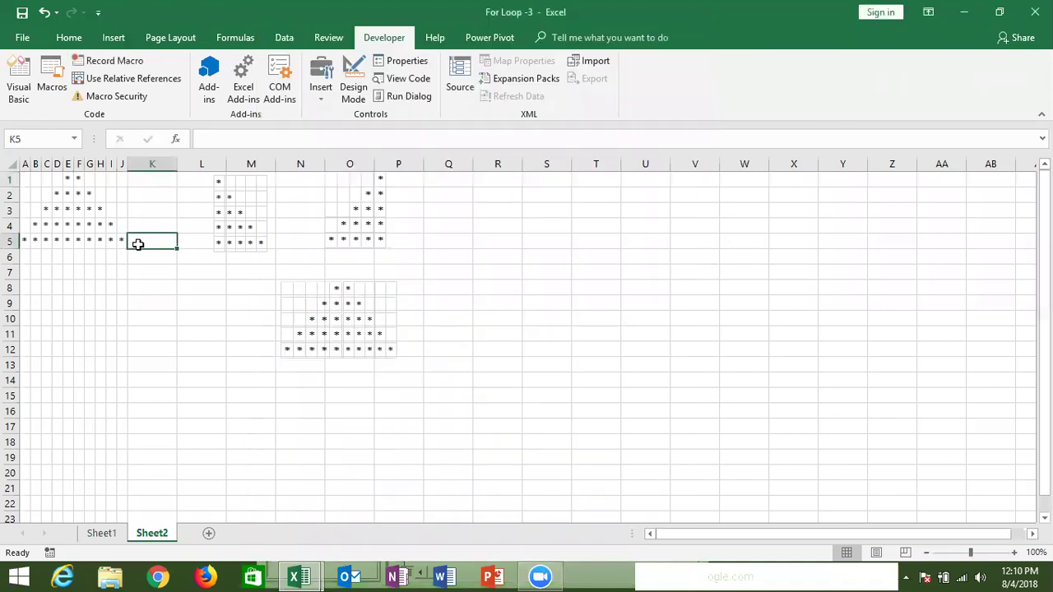
mouse_move(138, 244)
left_mouse_down()
mouse_move(151, 241)
mouse_move(4, 152)
left_mouse_up()
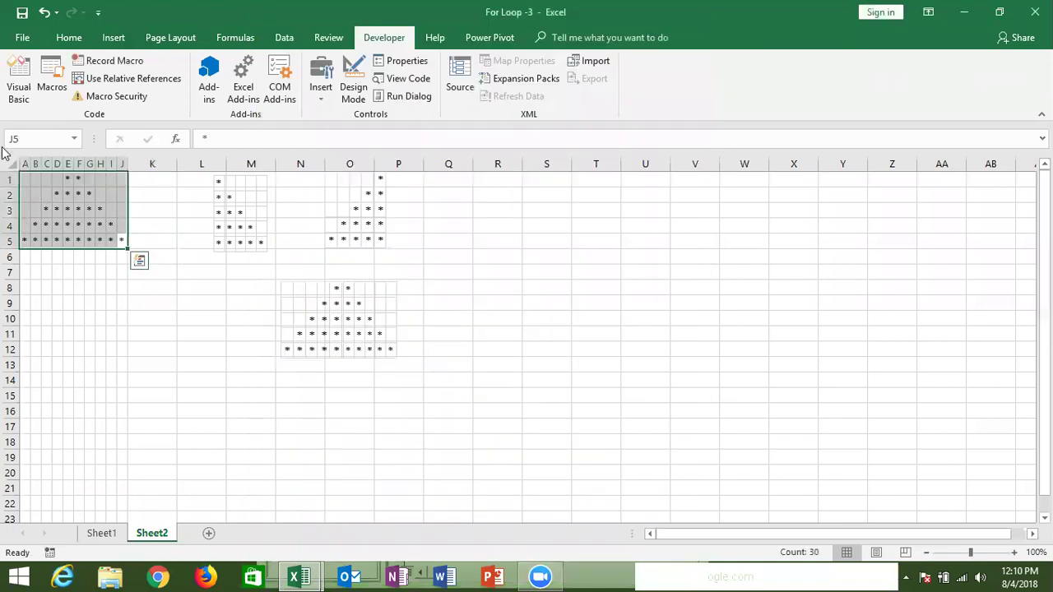
key("Delete")
key("alt+F11")
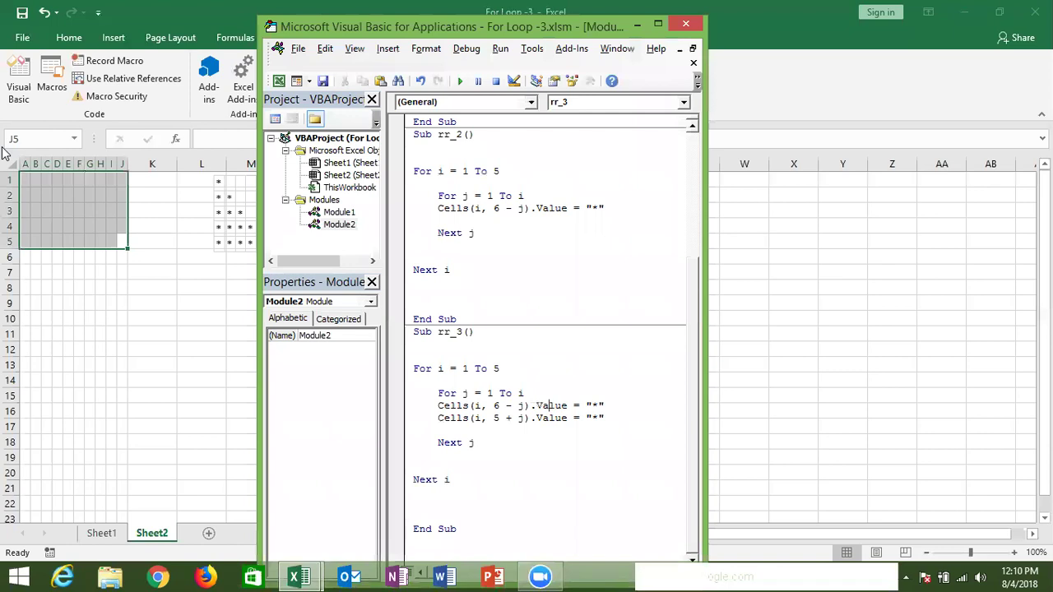
Point out rr_3's outer loop variable i and its inner For loop, then bring Sheet2 to the front.
double_click(440, 369)
double_click(442, 395)
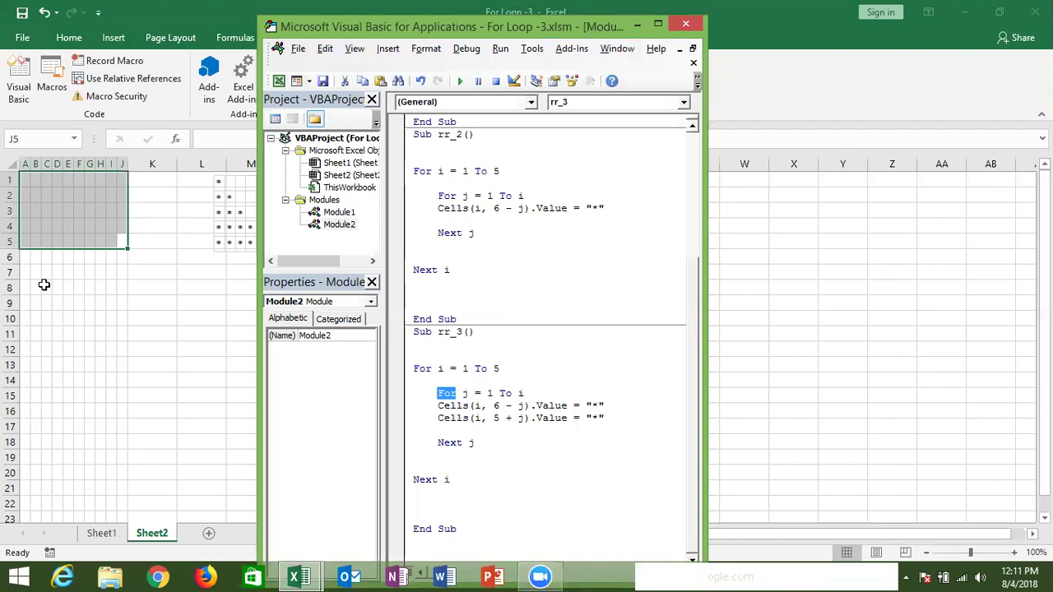
left_click(163, 397)
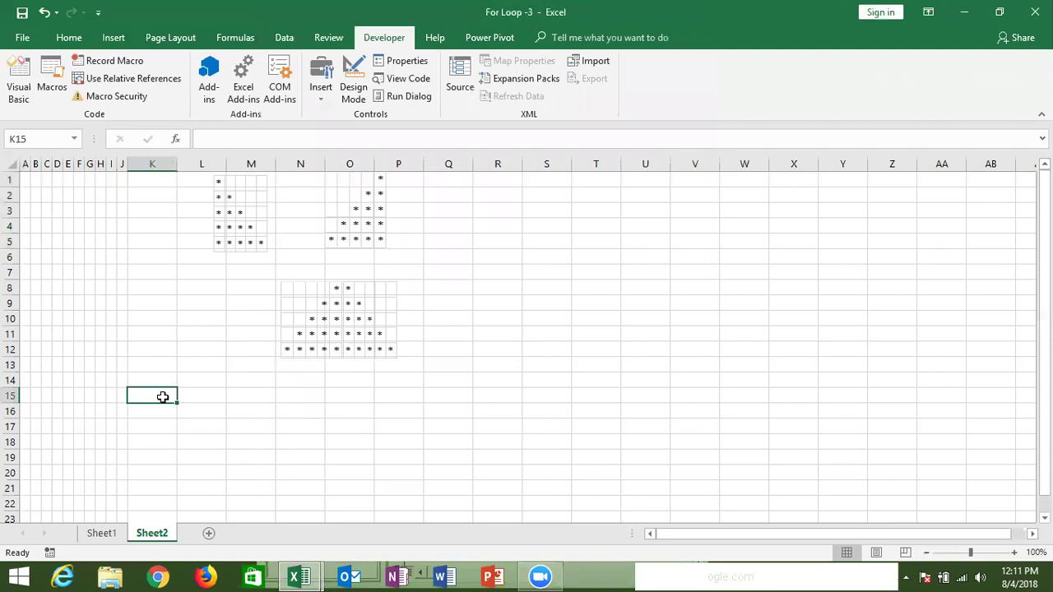
Switch to Sheet1 and pick out the Q1–Q4 star pattern pictures one by one.
left_click(106, 534)
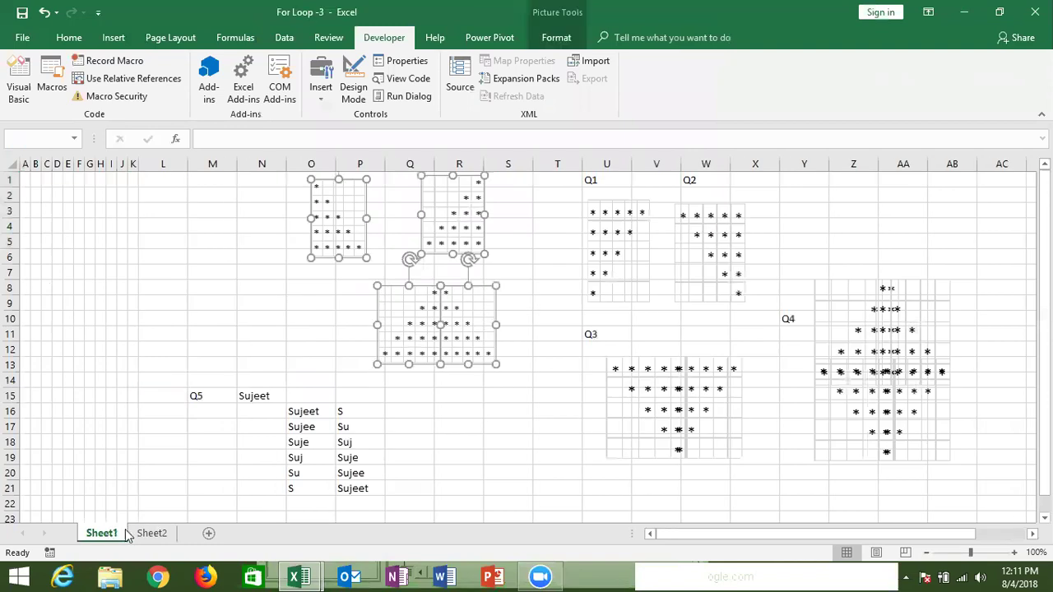
left_click(492, 460)
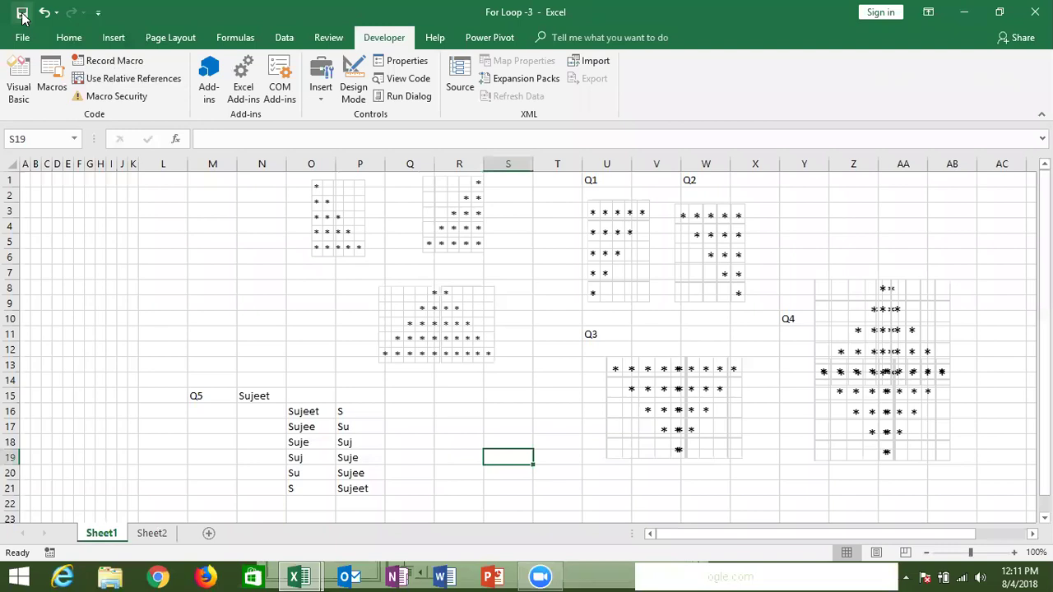
left_click(608, 179)
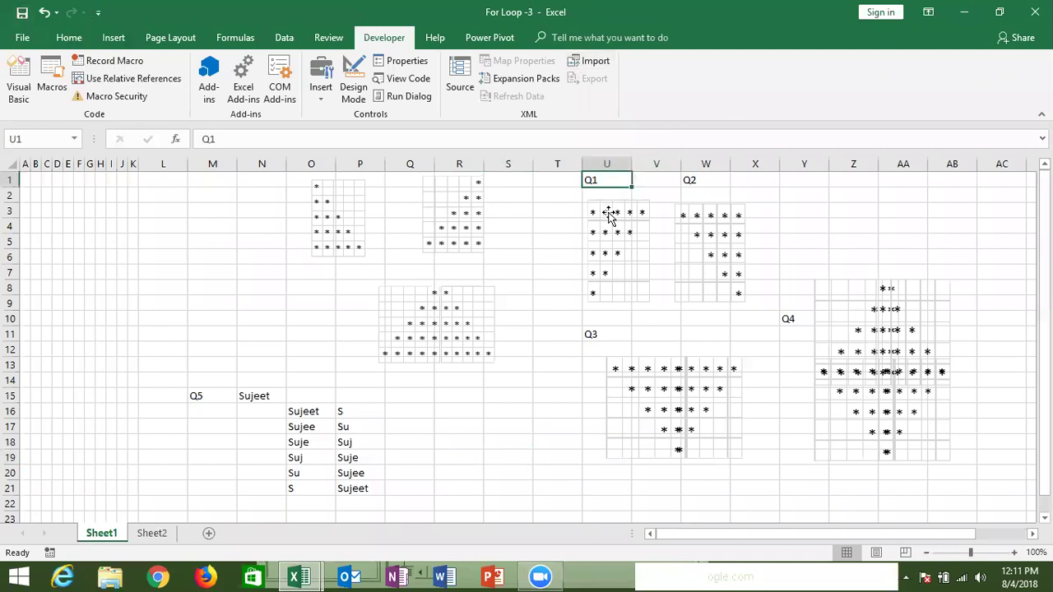
left_click(609, 216)
left_click(735, 210)
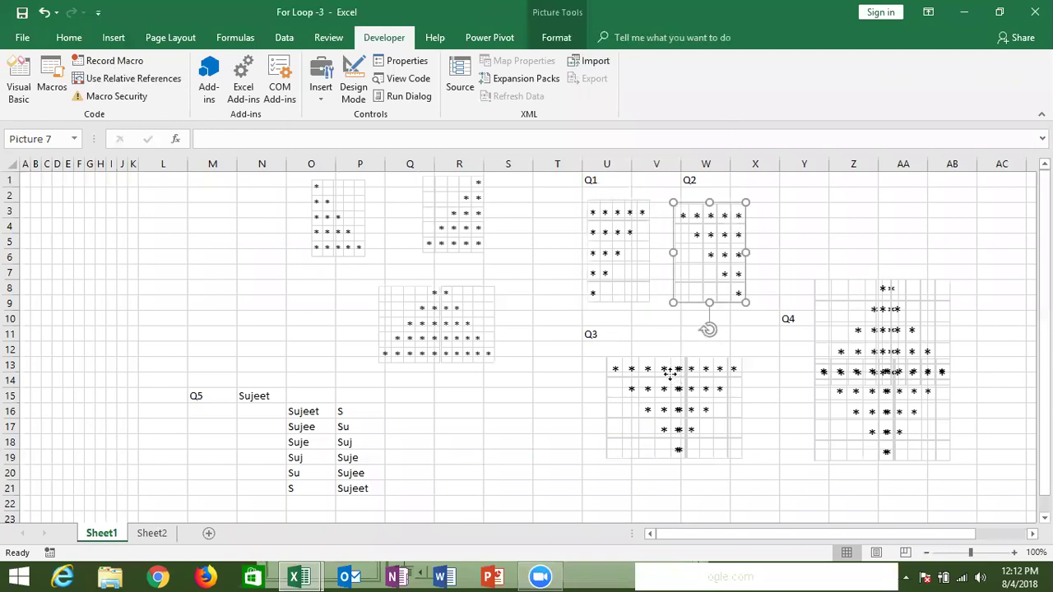
left_click(671, 374)
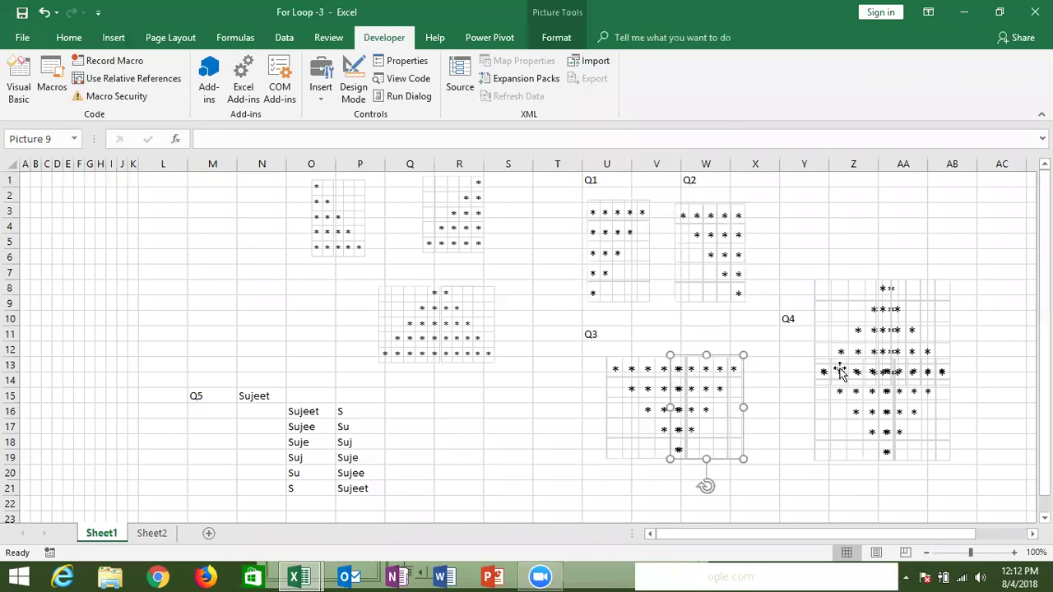
left_click(841, 371)
left_click(301, 445)
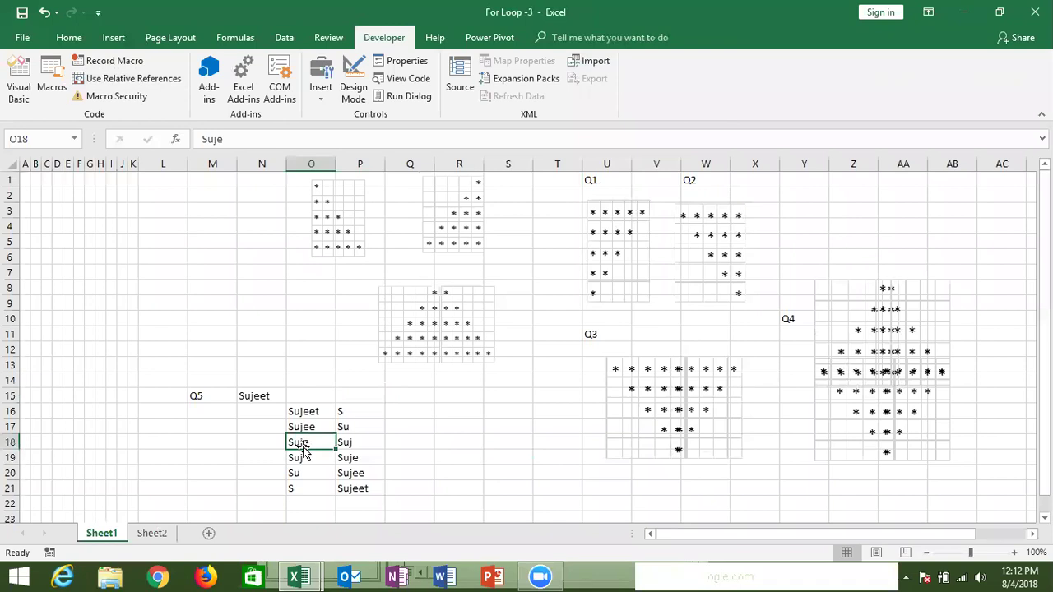
Go over the Q1–Q4 pictures part by part, select N16 and O16, then shrink the Excel window.
left_click(594, 261)
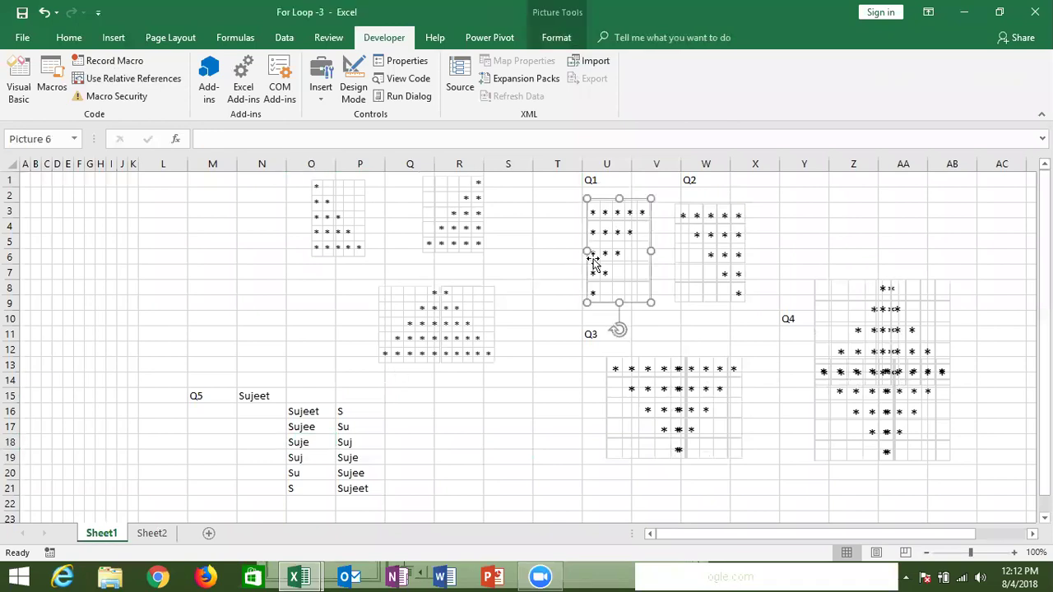
left_click(700, 245)
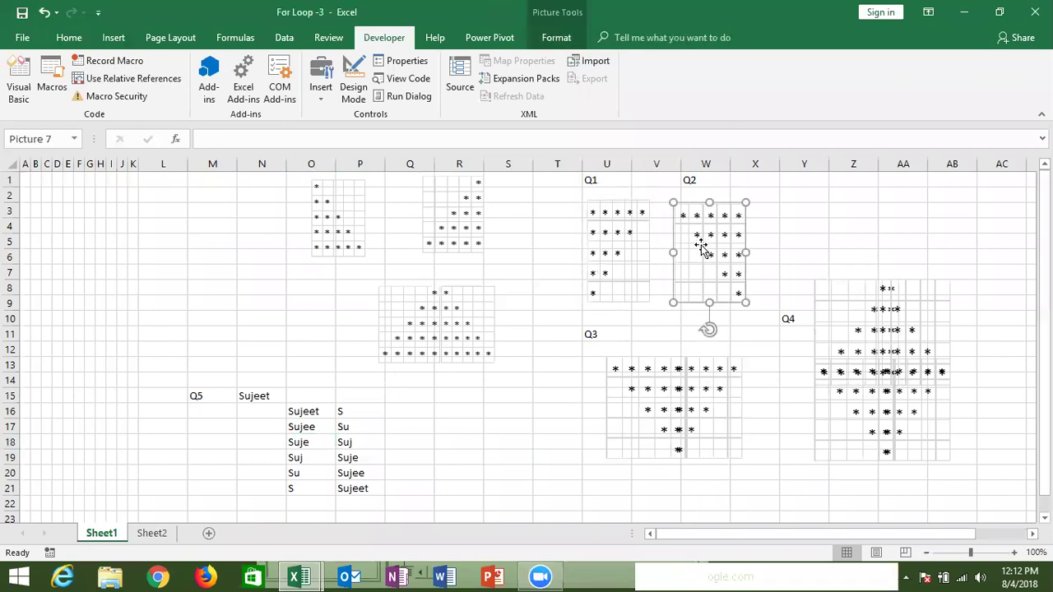
left_click(658, 409)
left_click(697, 393)
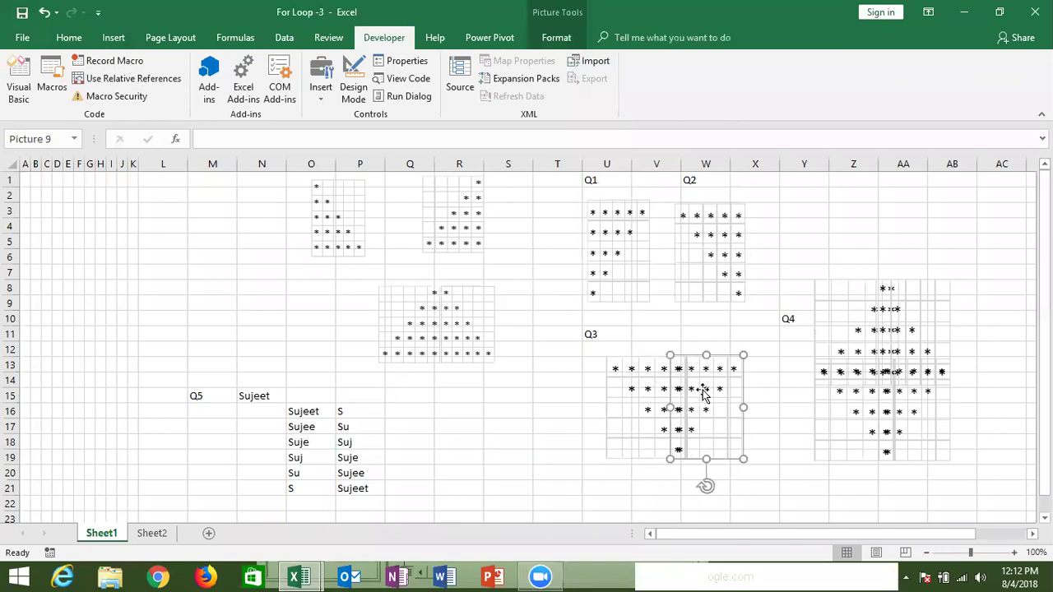
left_click(884, 316)
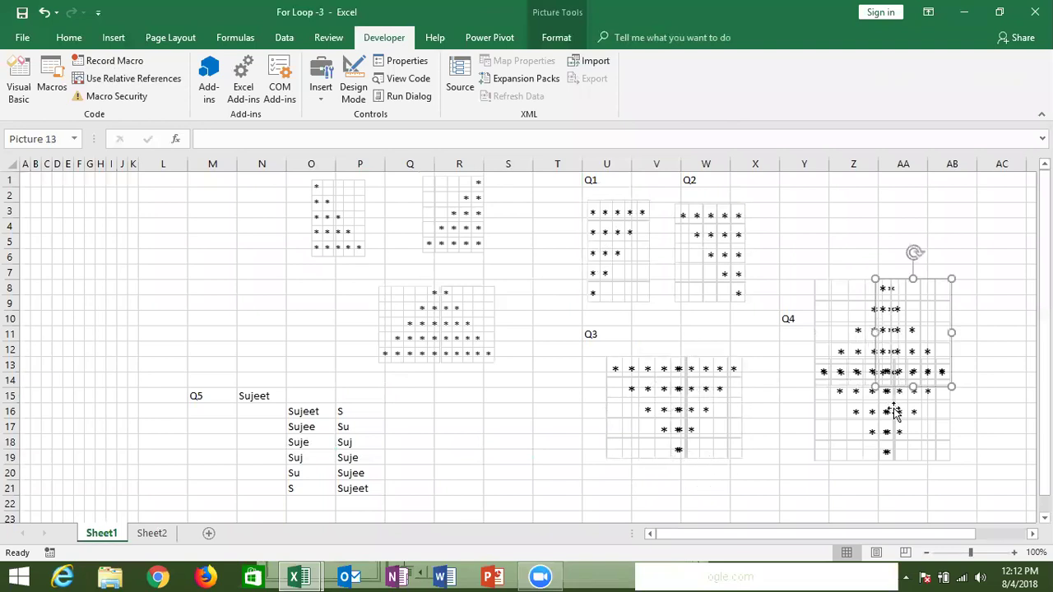
left_click(894, 413)
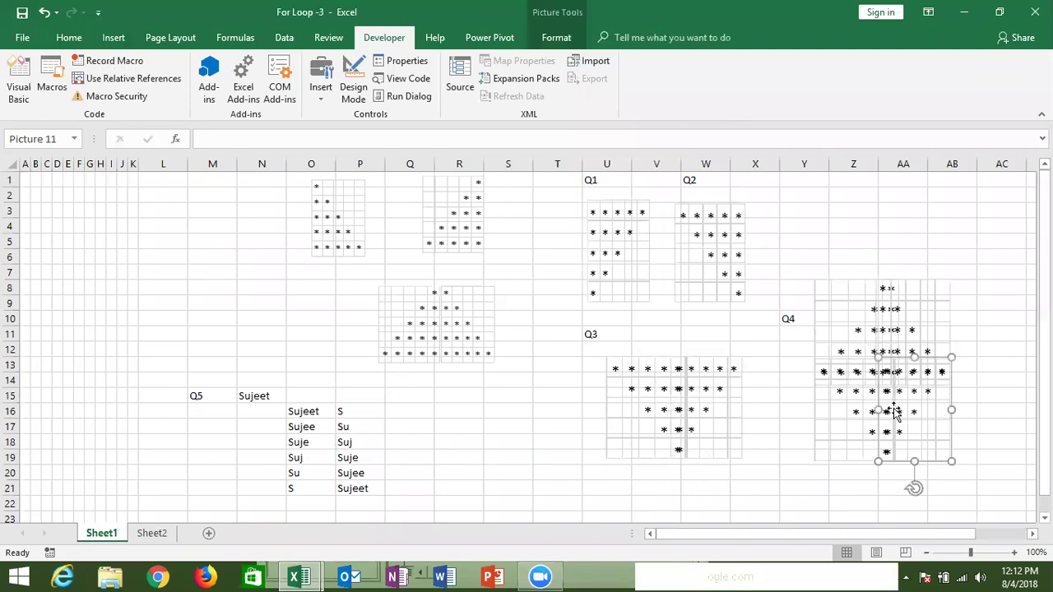
left_click(487, 408)
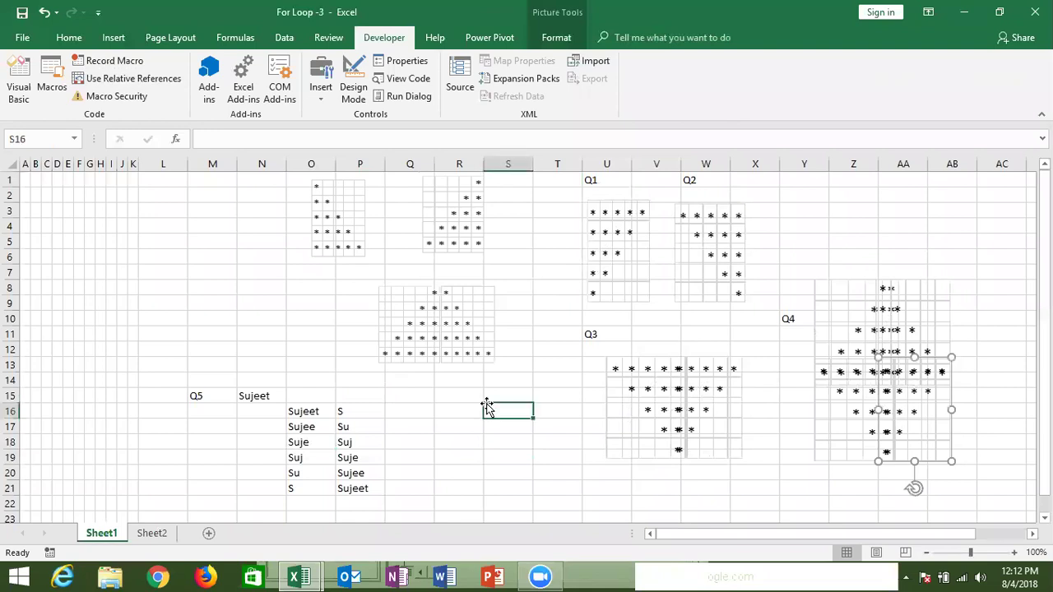
left_click(242, 407)
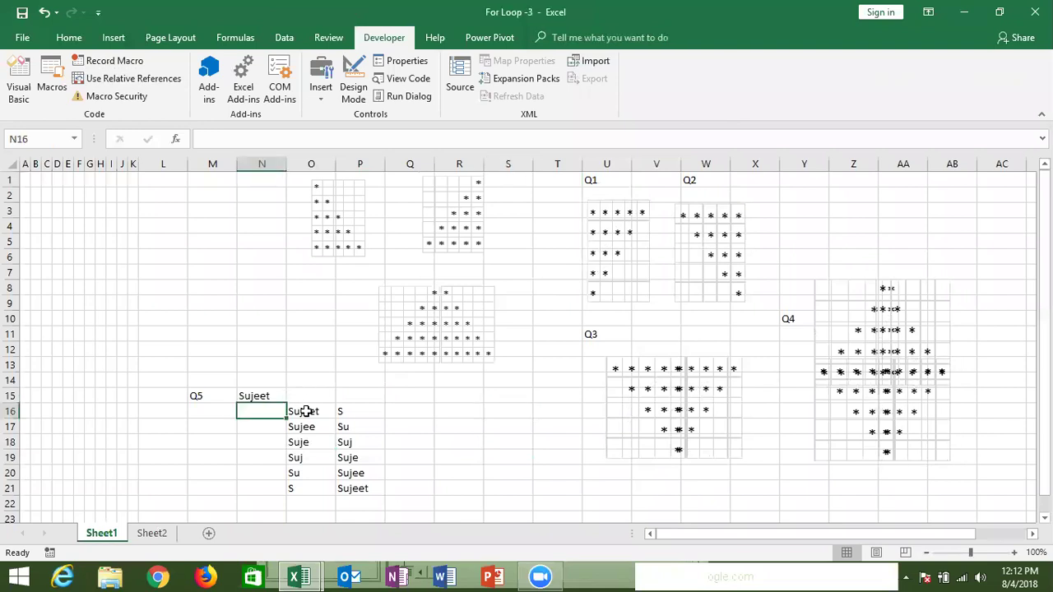
left_click(305, 411)
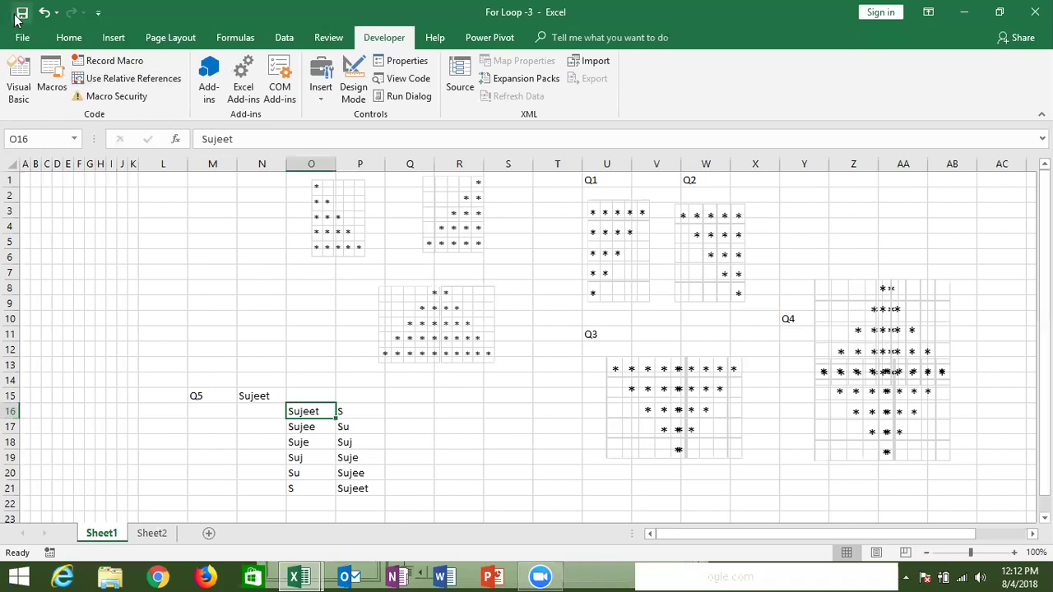
double_click(147, 15)
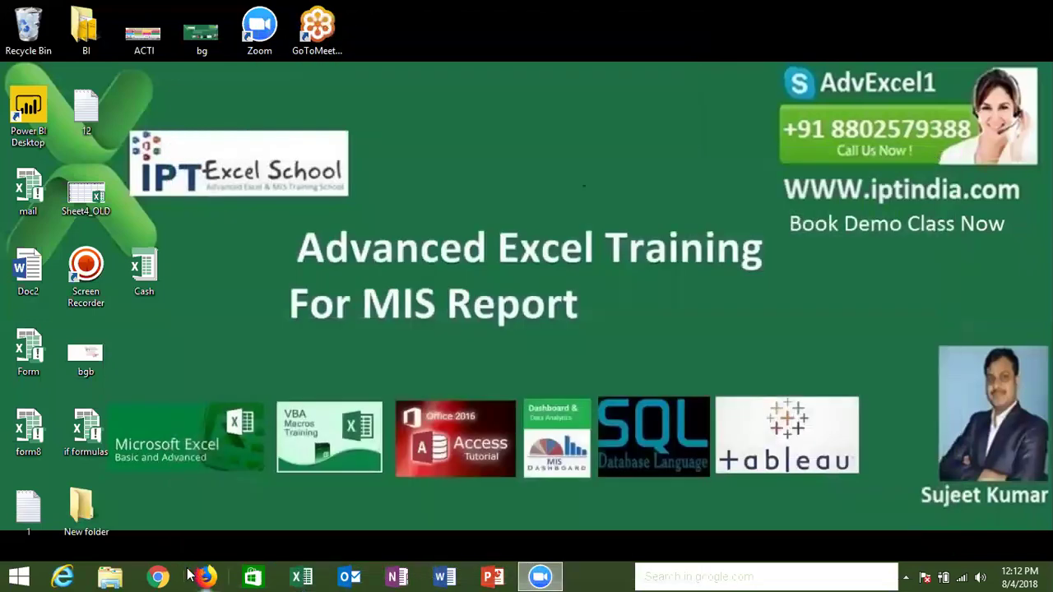
Open Chrome, navigate to gmail, and view the inbox's Social category.
left_click(158, 577)
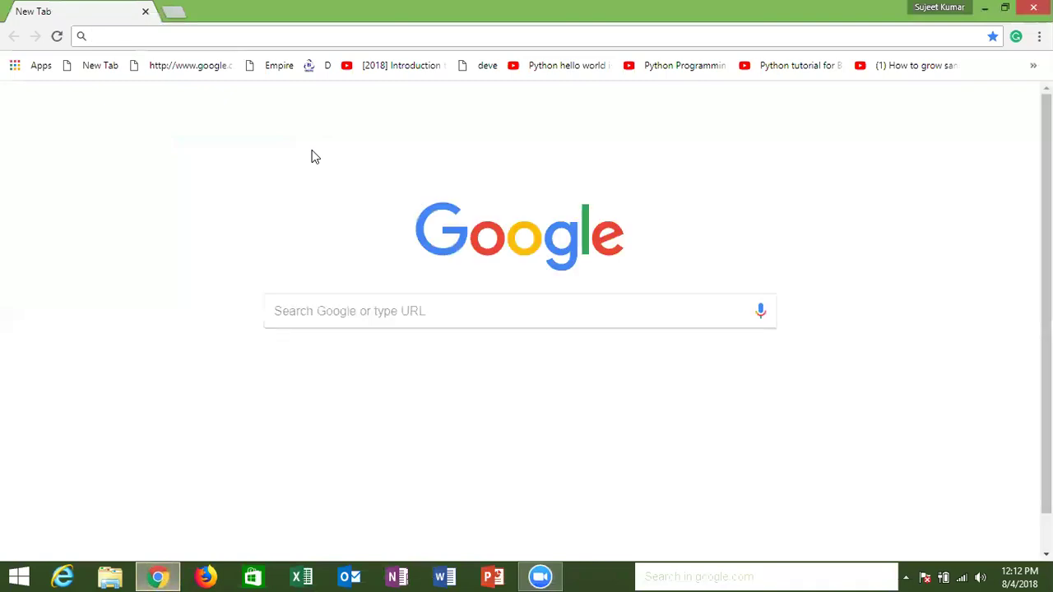
type("gmail.com")
key("Return")
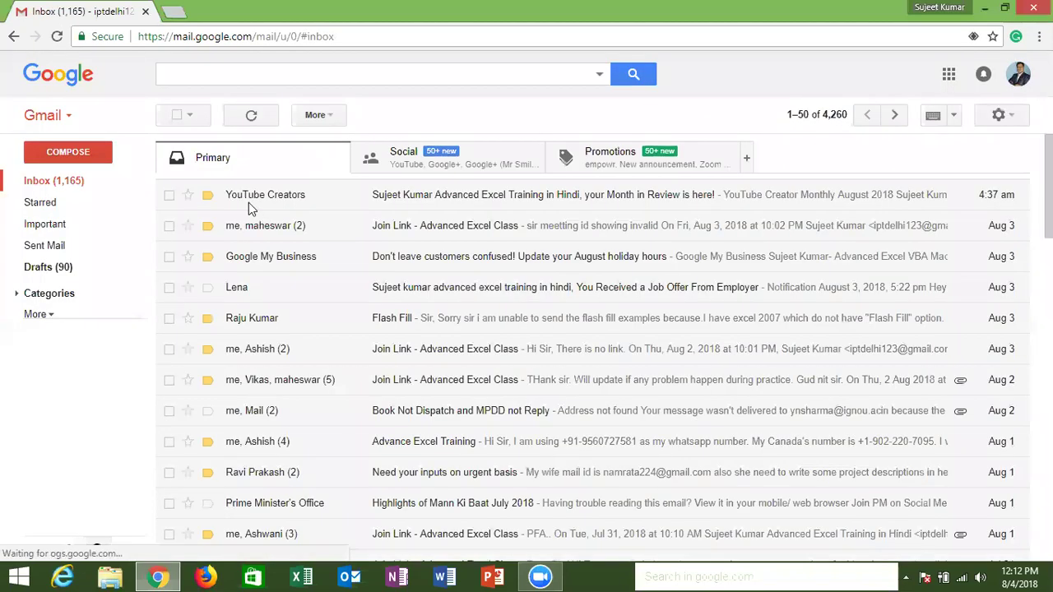
left_click(393, 153)
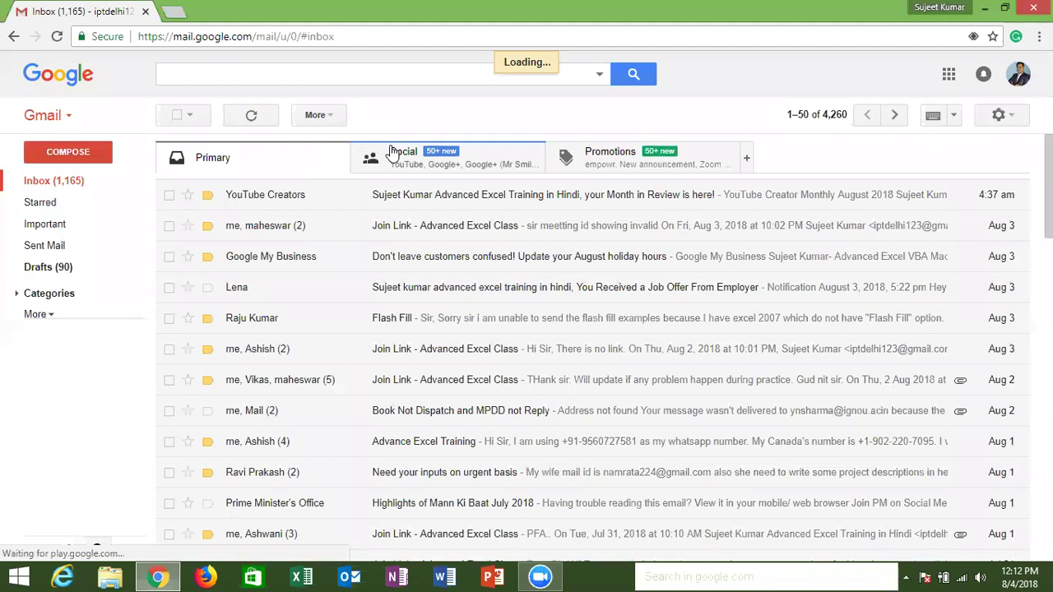